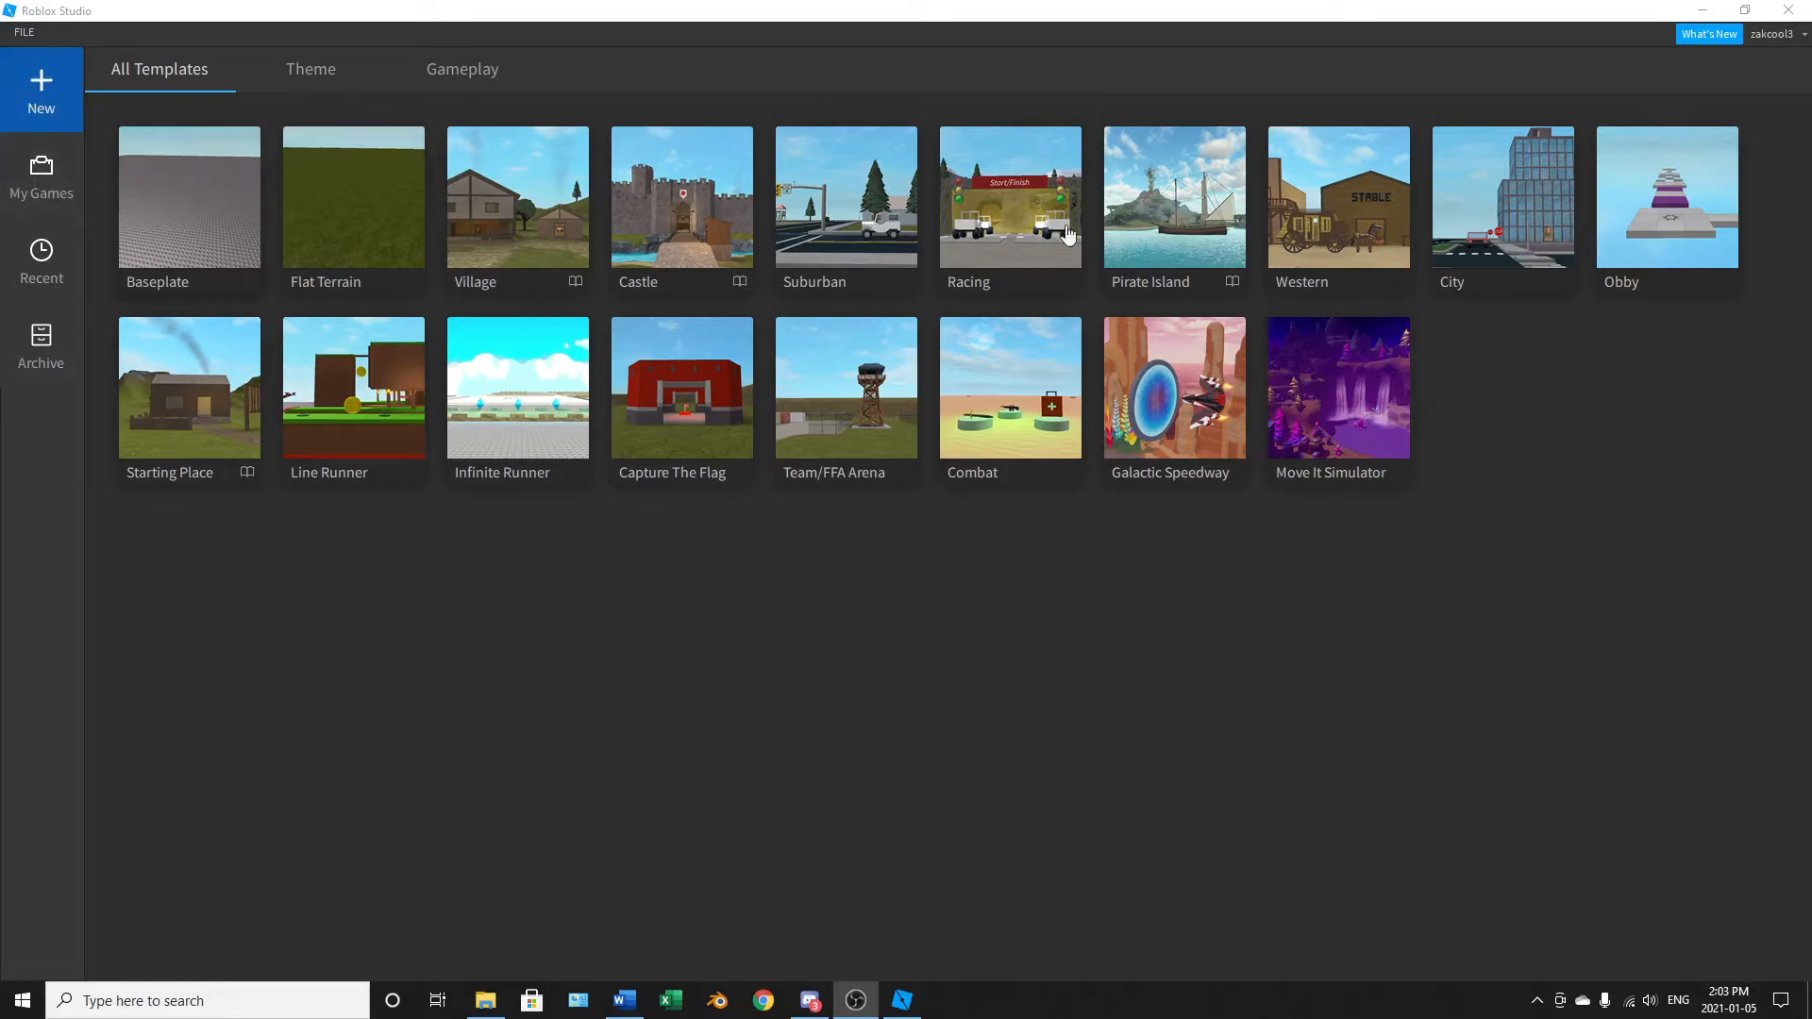
Step: Create a new place from the Baseplate template and close the Toolbox
{"action": "left_click", "coordinate": [206, 204]}
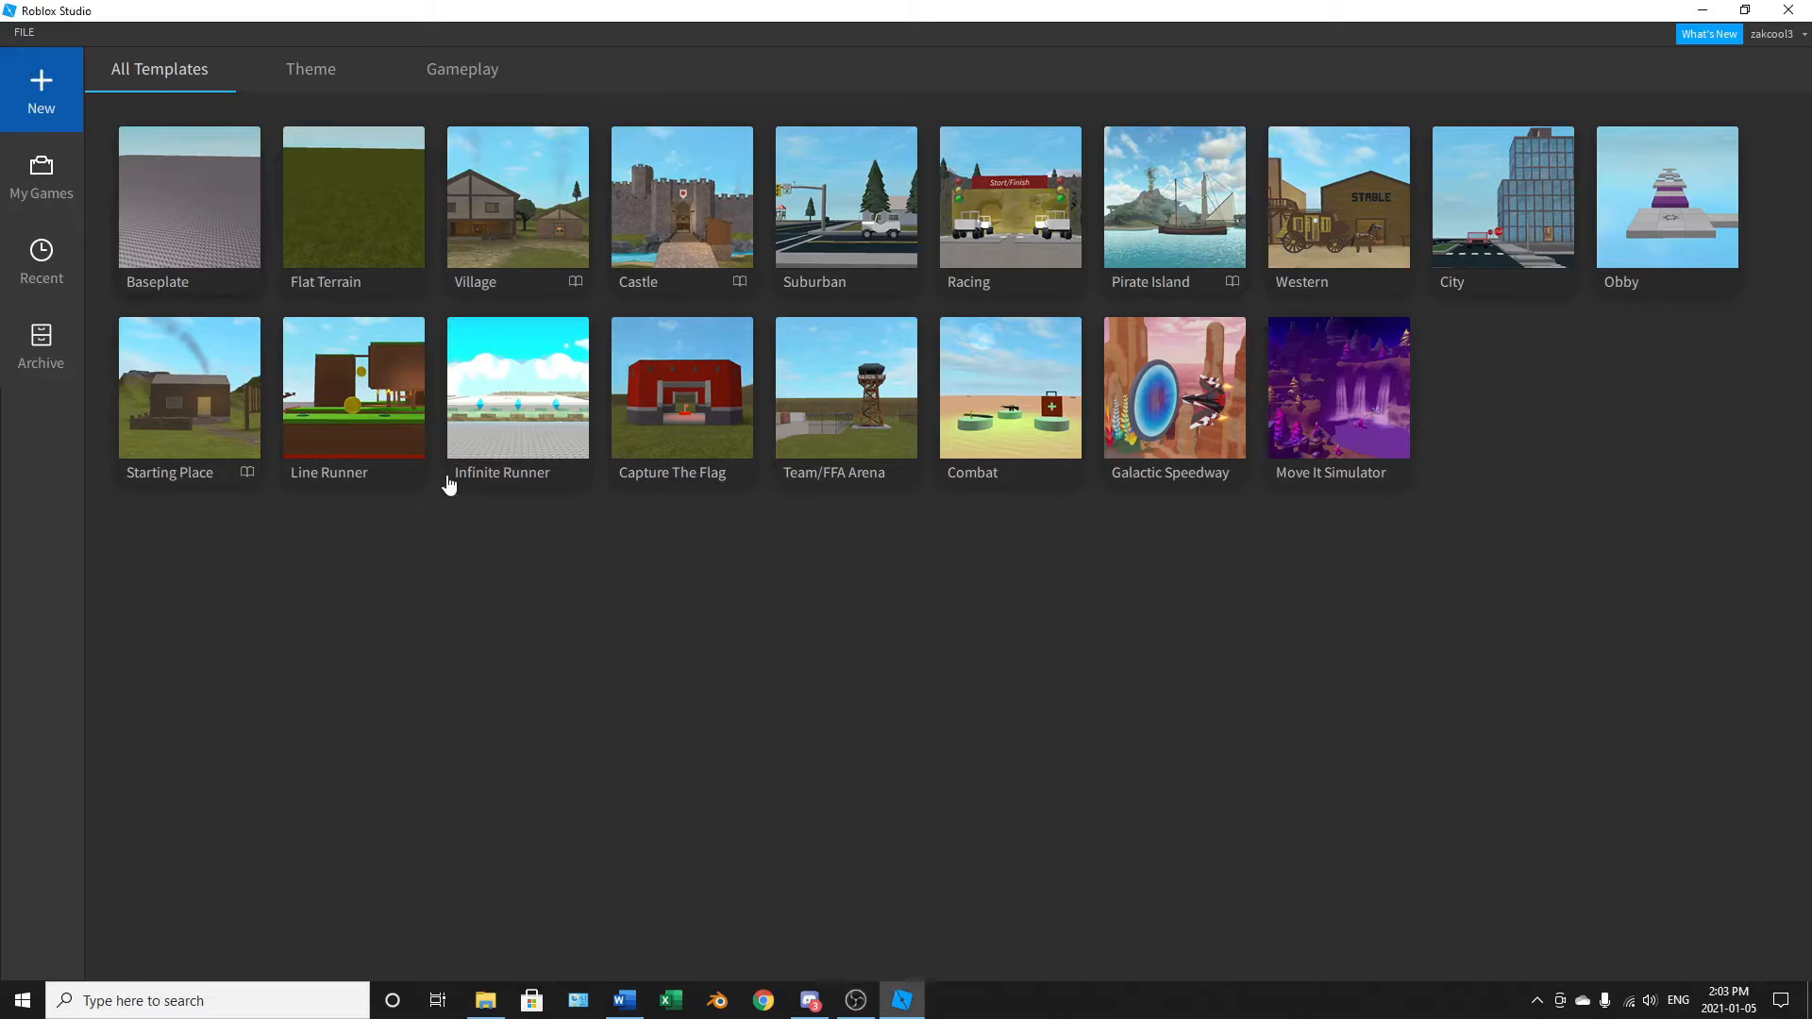
{"action": "left_click", "coordinate": [472, 489]}
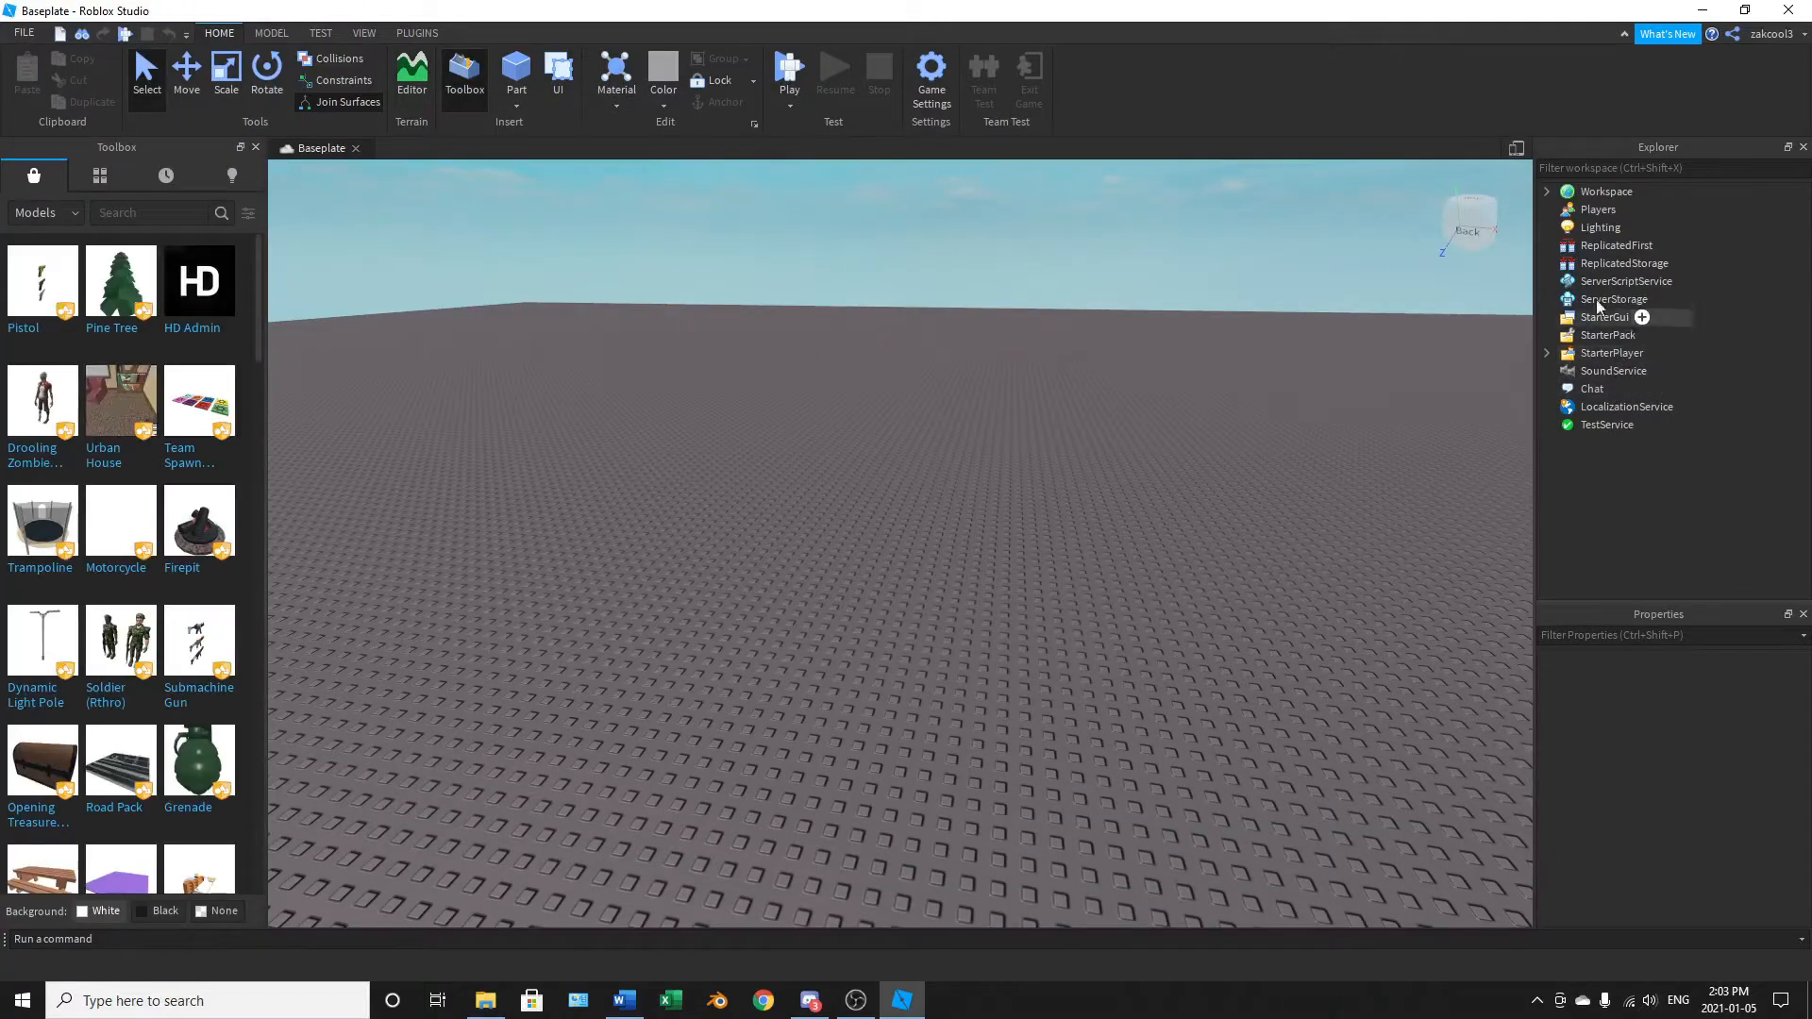
{"action": "left_click", "coordinate": [255, 147]}
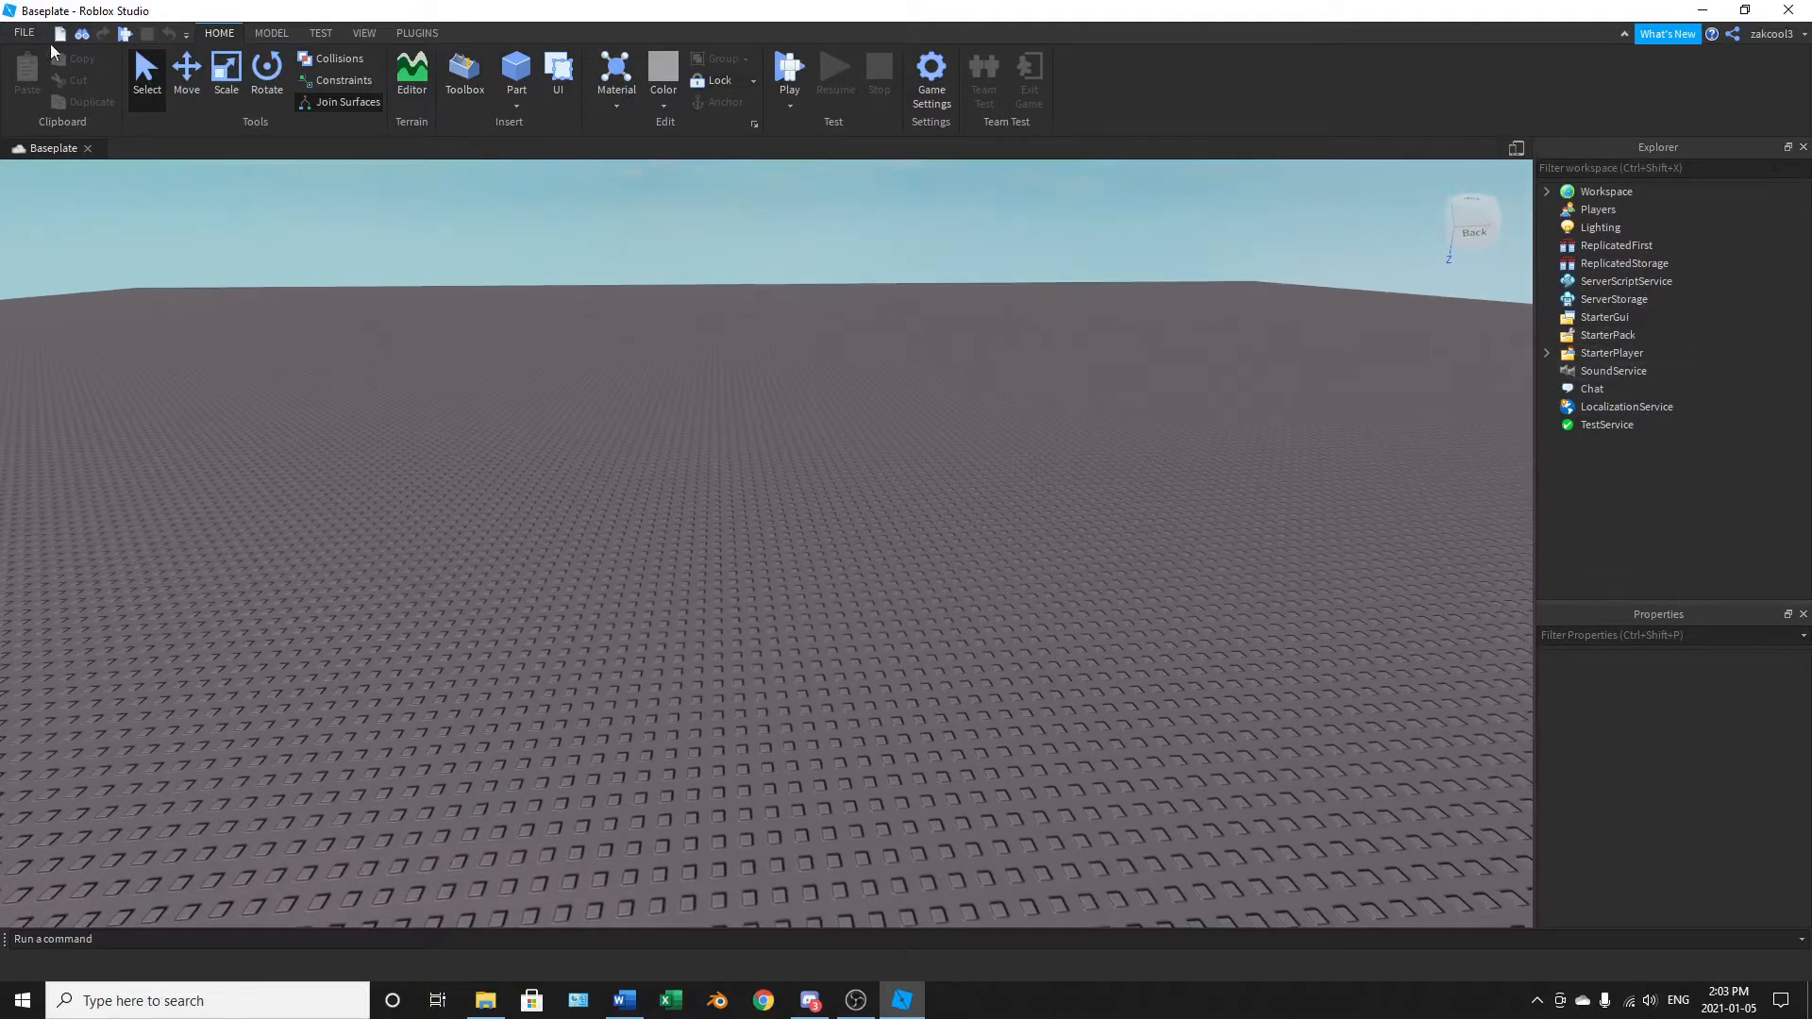
Step: In the Studio settings, set the Theme to Dark
{"action": "left_click", "coordinate": [19, 31]}
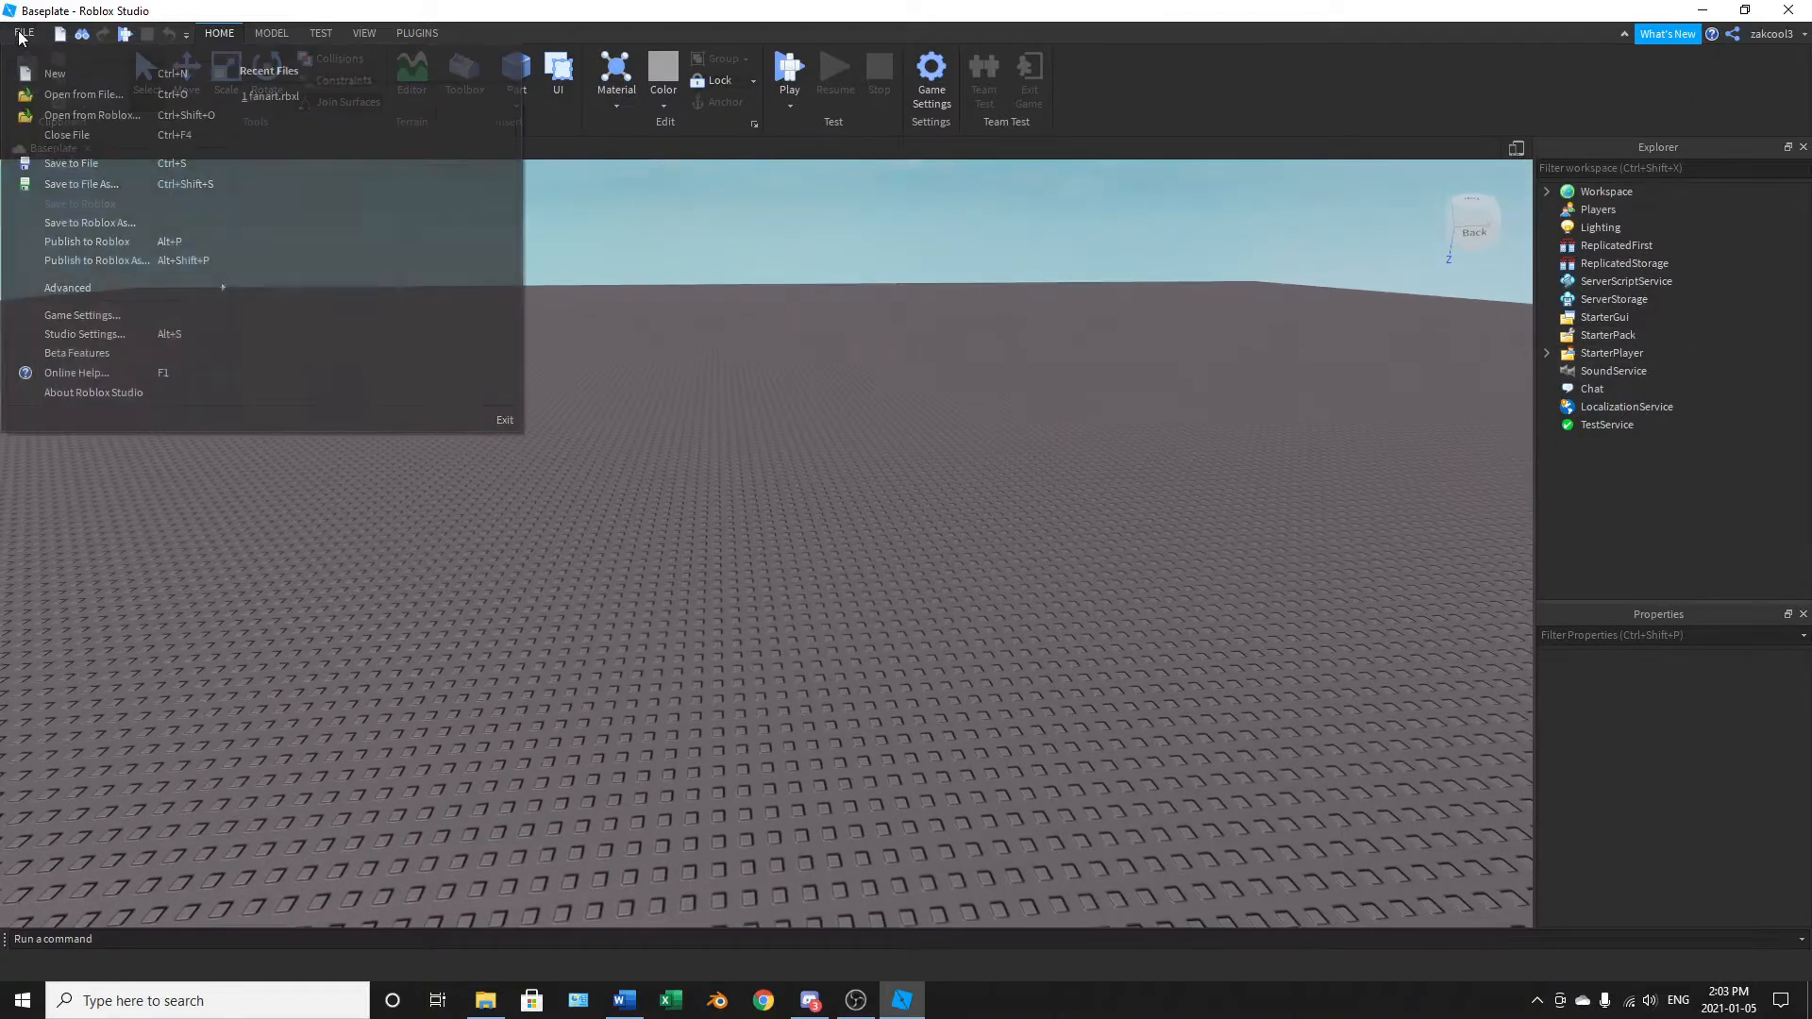
{"action": "left_click", "coordinate": [96, 341]}
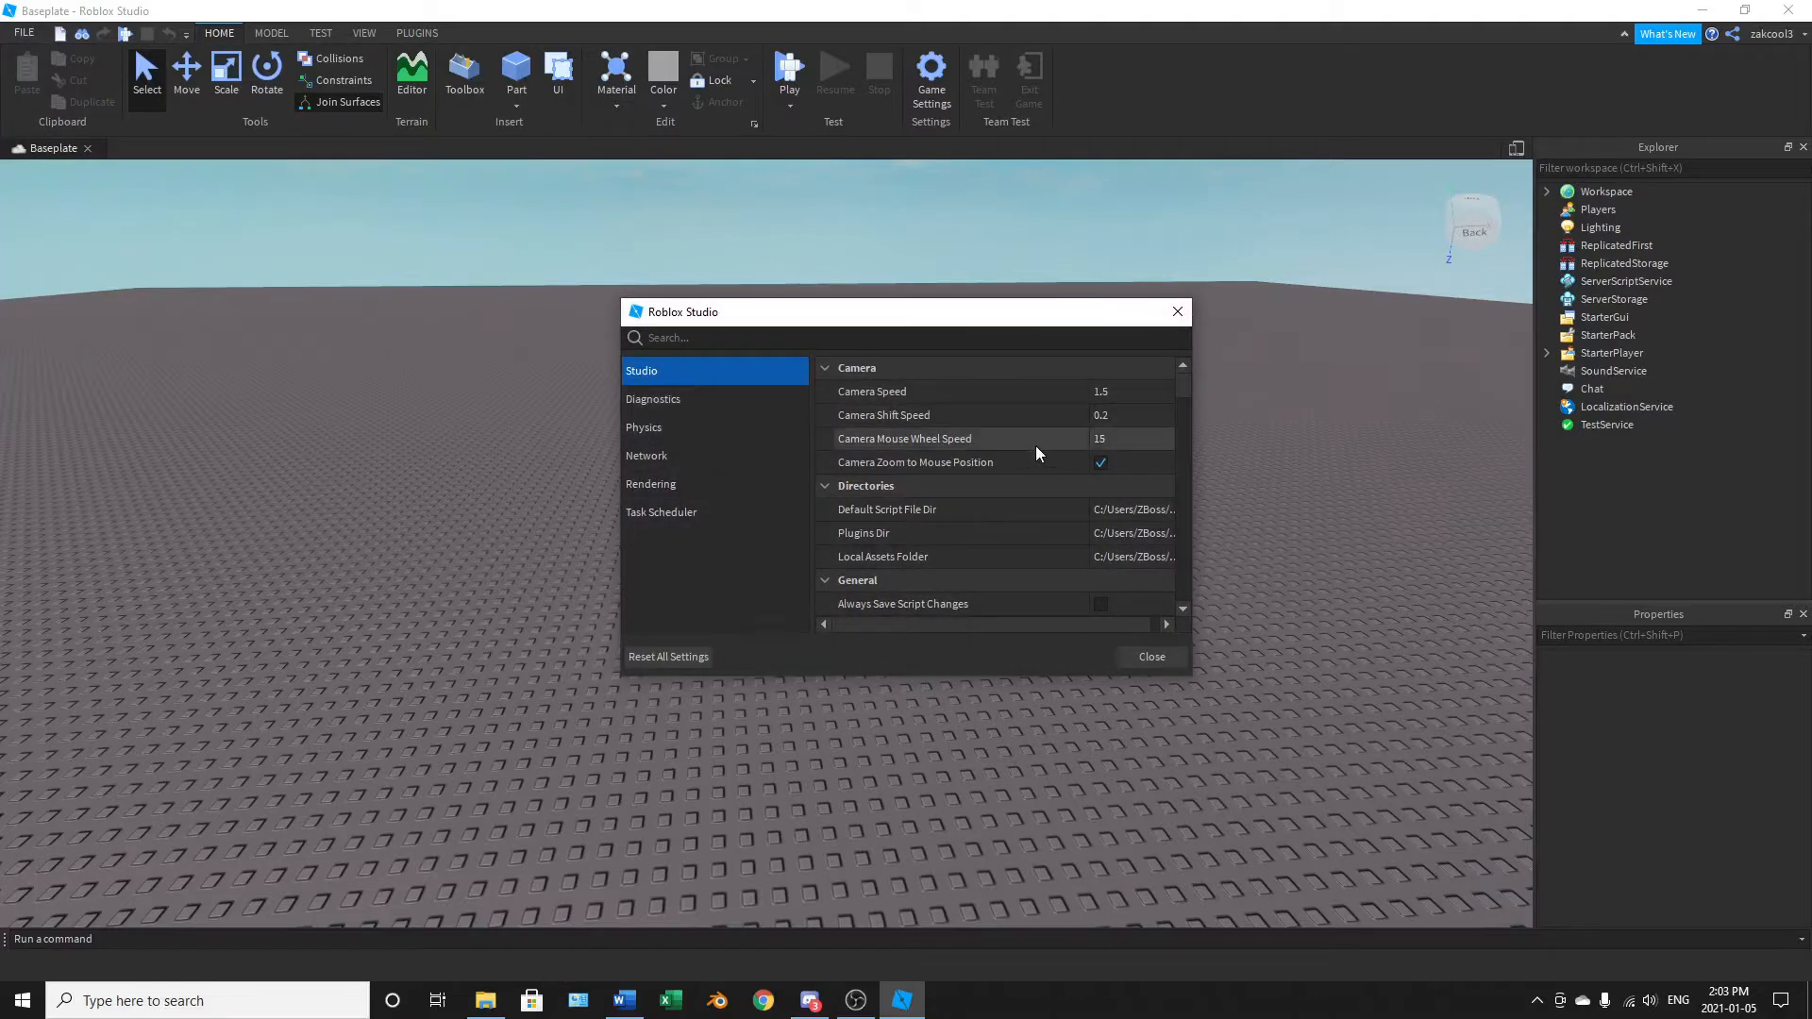
{"action": "scroll", "coordinate": [1038, 462], "scroll_direction": "down", "scroll_amount": 1}
{"action": "scroll", "coordinate": [1072, 473], "scroll_direction": "down", "scroll_amount": 1}
{"action": "scroll", "coordinate": [1066, 478], "scroll_direction": "up", "scroll_amount": 2}
{"action": "scroll", "coordinate": [1032, 434], "scroll_direction": "down", "scroll_amount": 2}
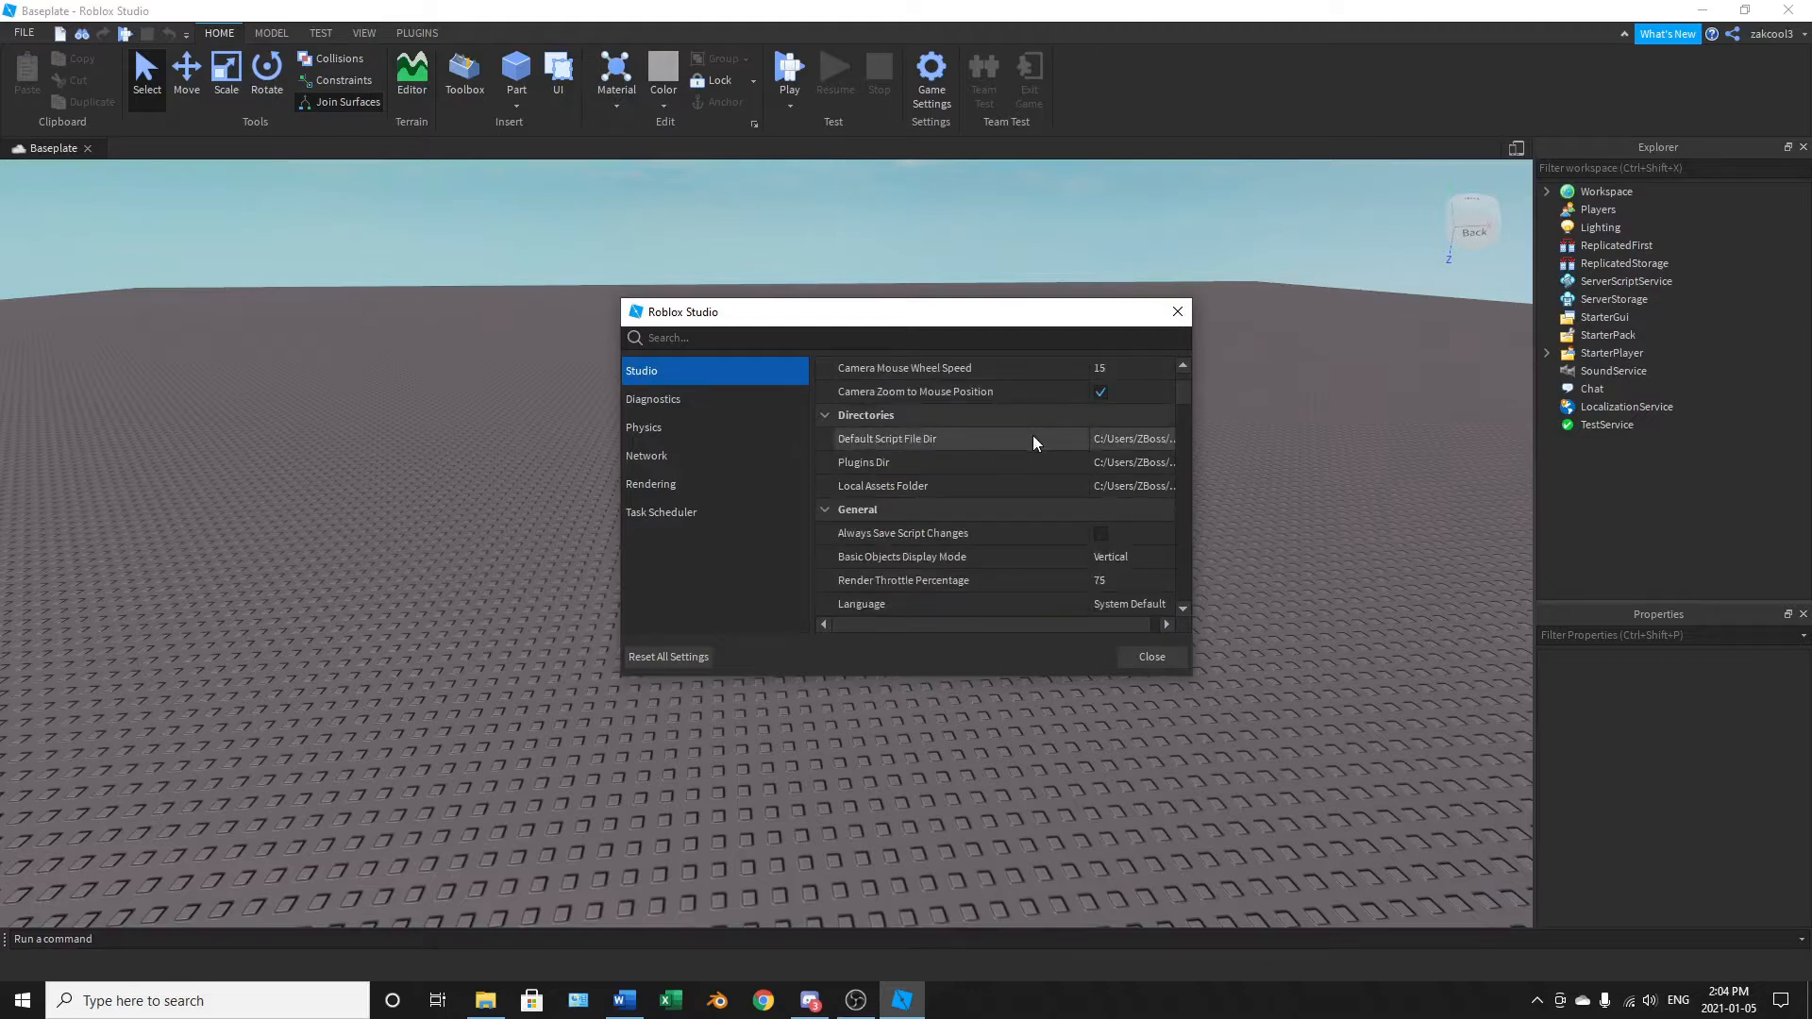
{"action": "left_click", "coordinate": [1129, 558]}
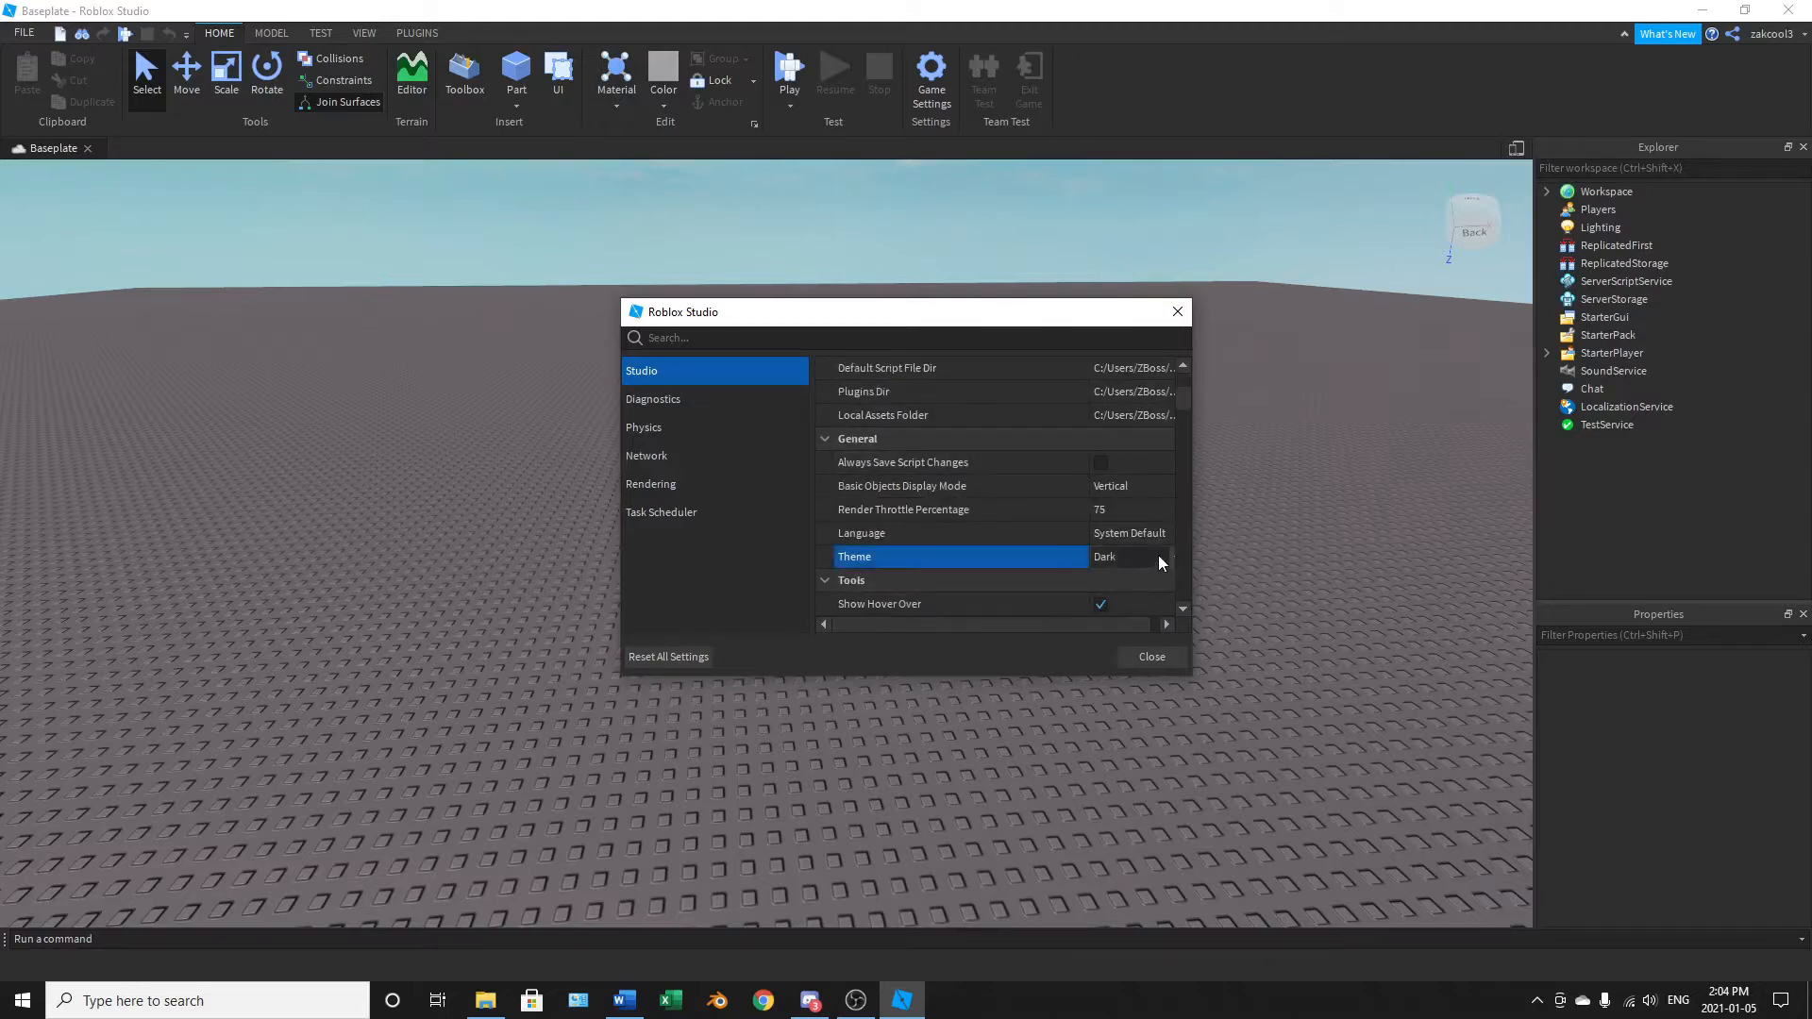
{"action": "left_click", "coordinate": [1167, 558]}
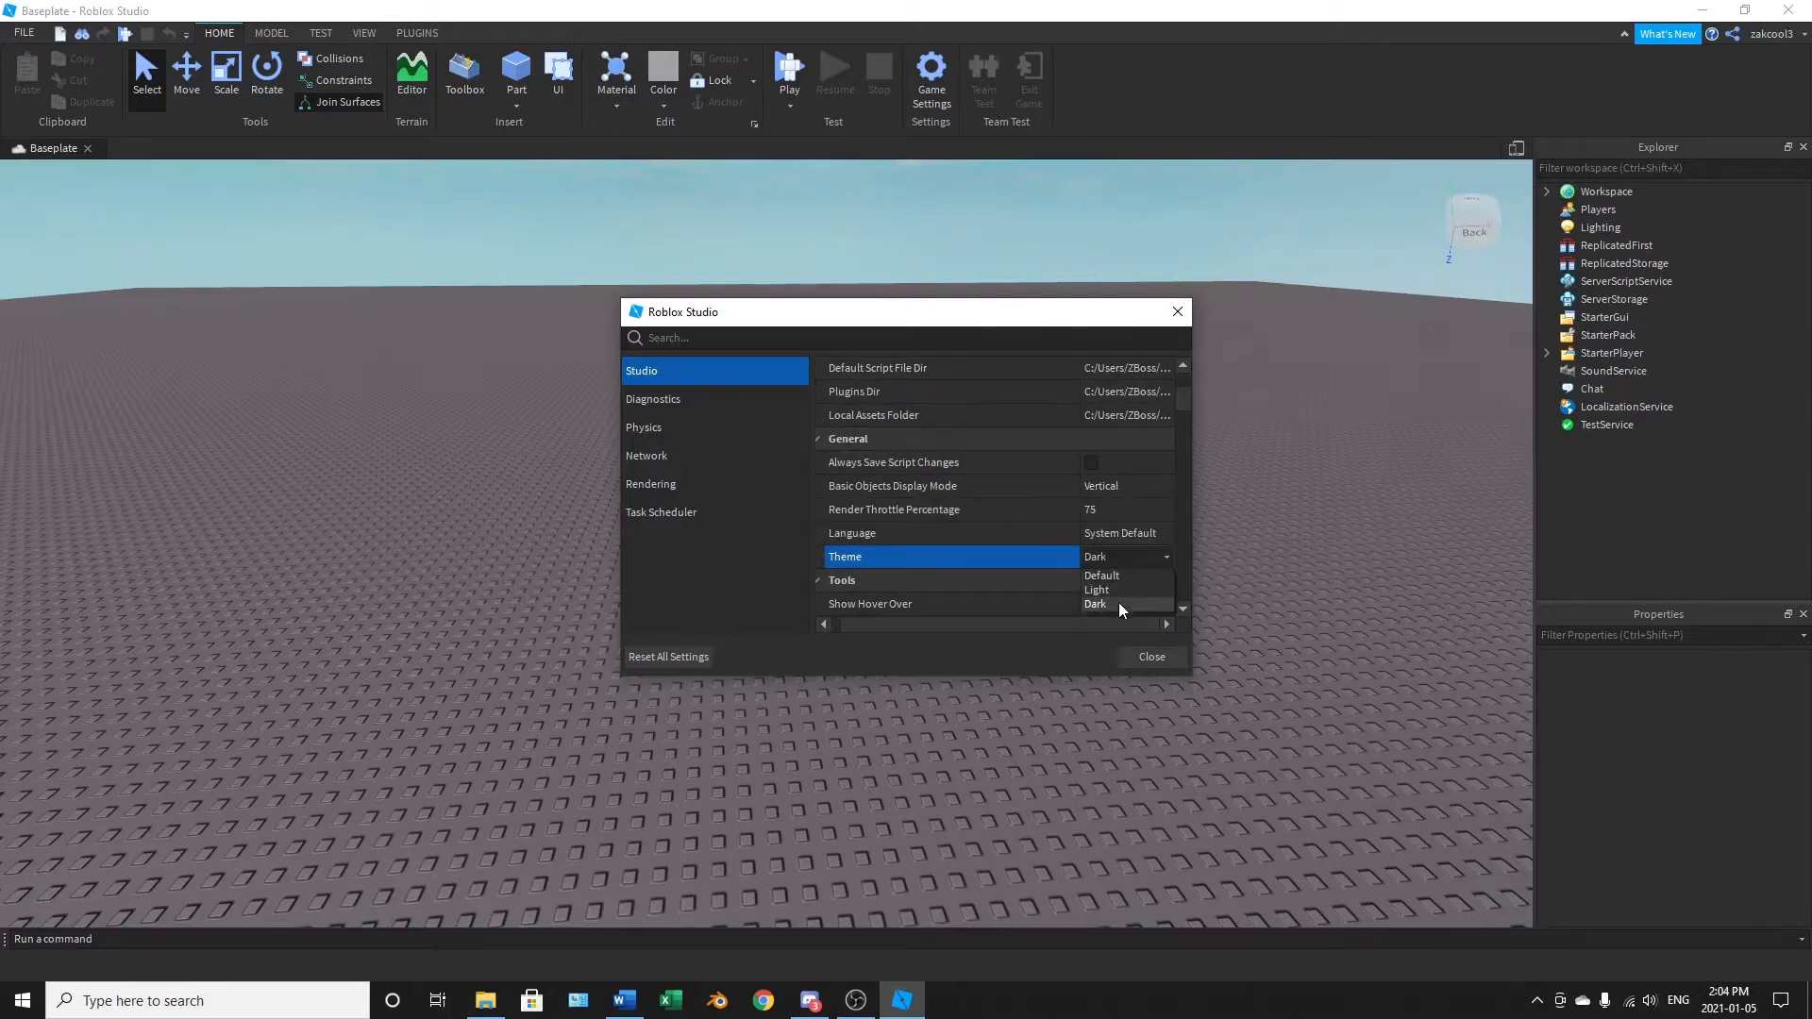
{"action": "left_click", "coordinate": [1096, 604]}
Step: Set the rendering Quality Level to Level 21, check the Edit Quality Level options, and close the settings
{"action": "left_click", "coordinate": [647, 487]}
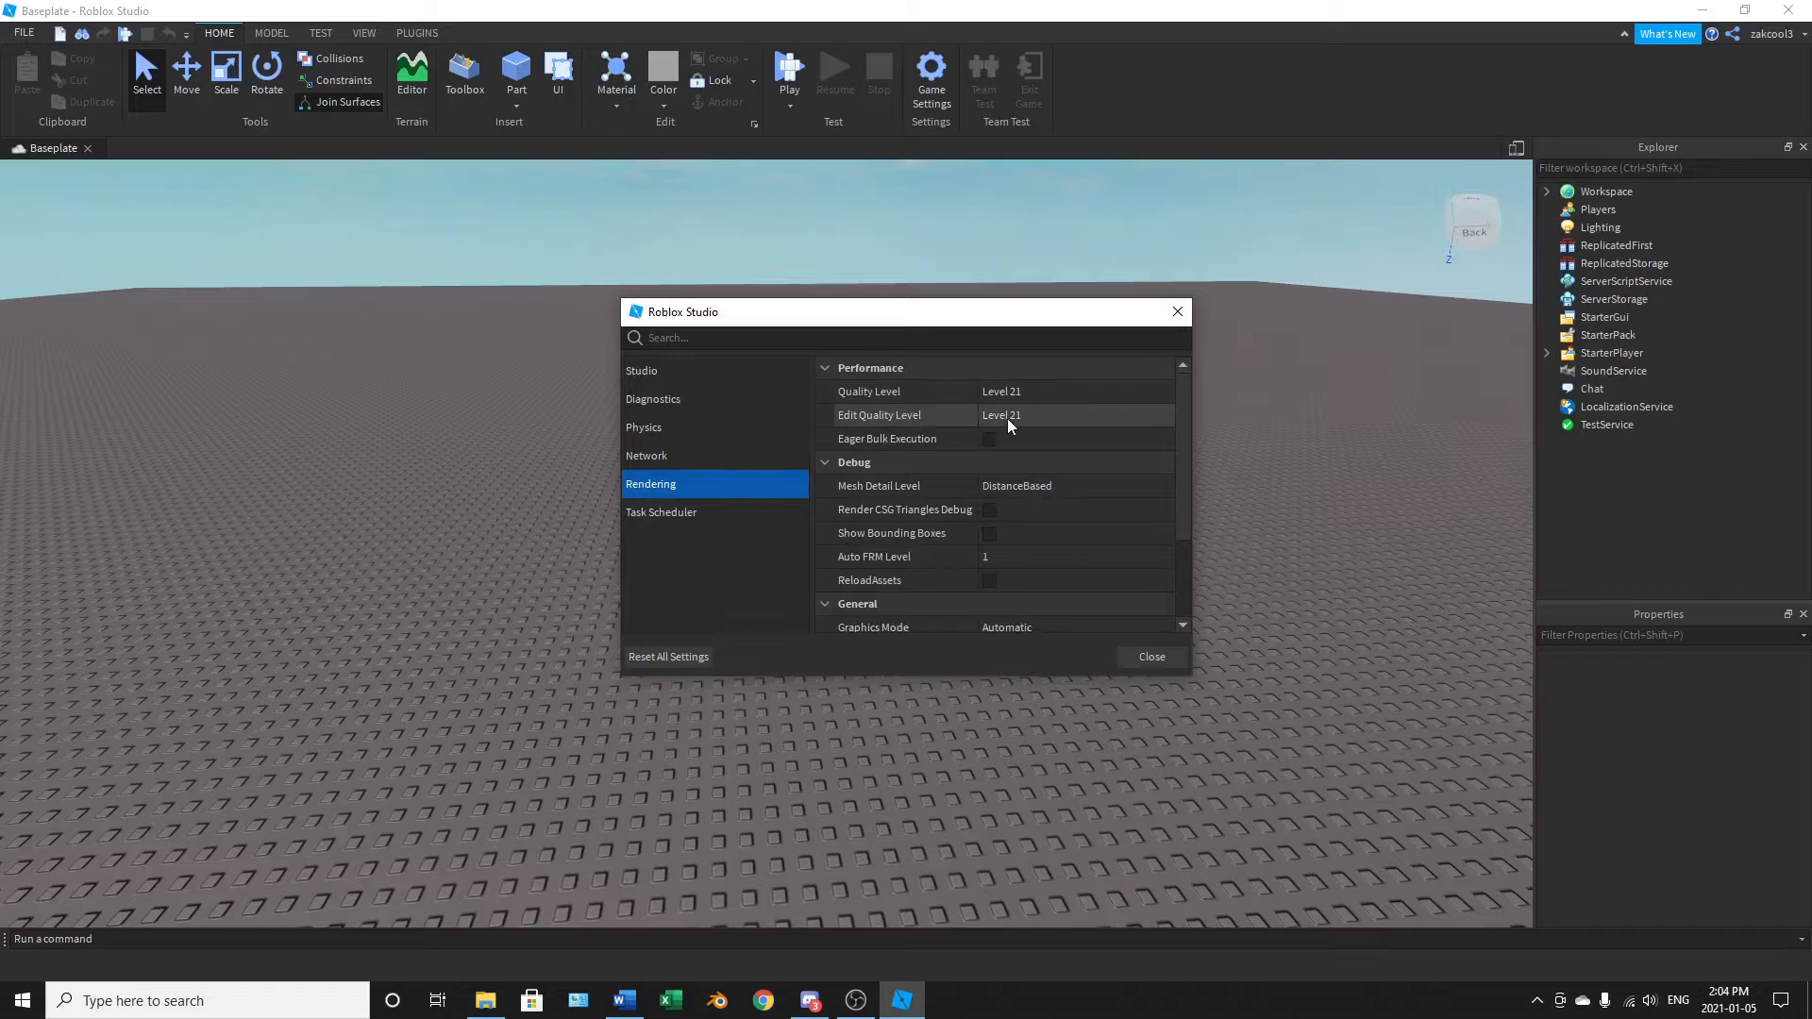
{"action": "left_click", "coordinate": [1164, 391]}
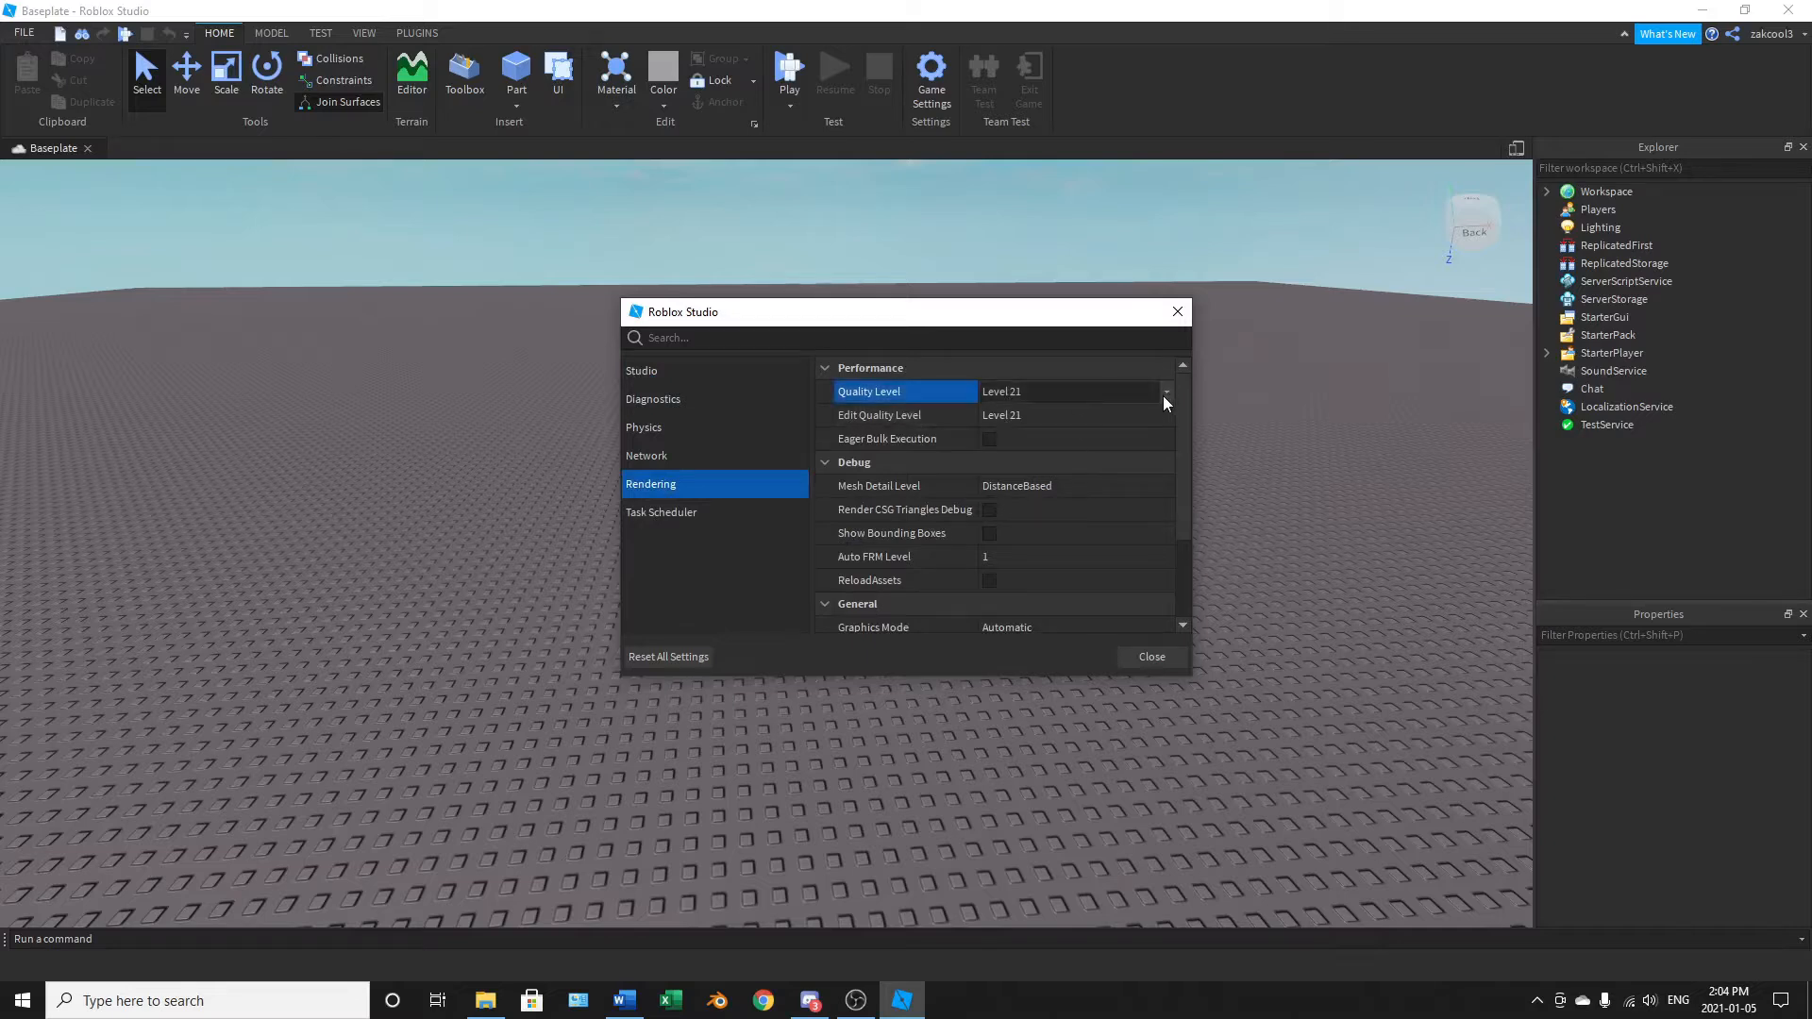
{"action": "left_click", "coordinate": [1168, 391]}
{"action": "left_click", "coordinate": [1033, 540]}
{"action": "left_click", "coordinate": [1167, 414]}
{"action": "left_click", "coordinate": [1167, 412]}
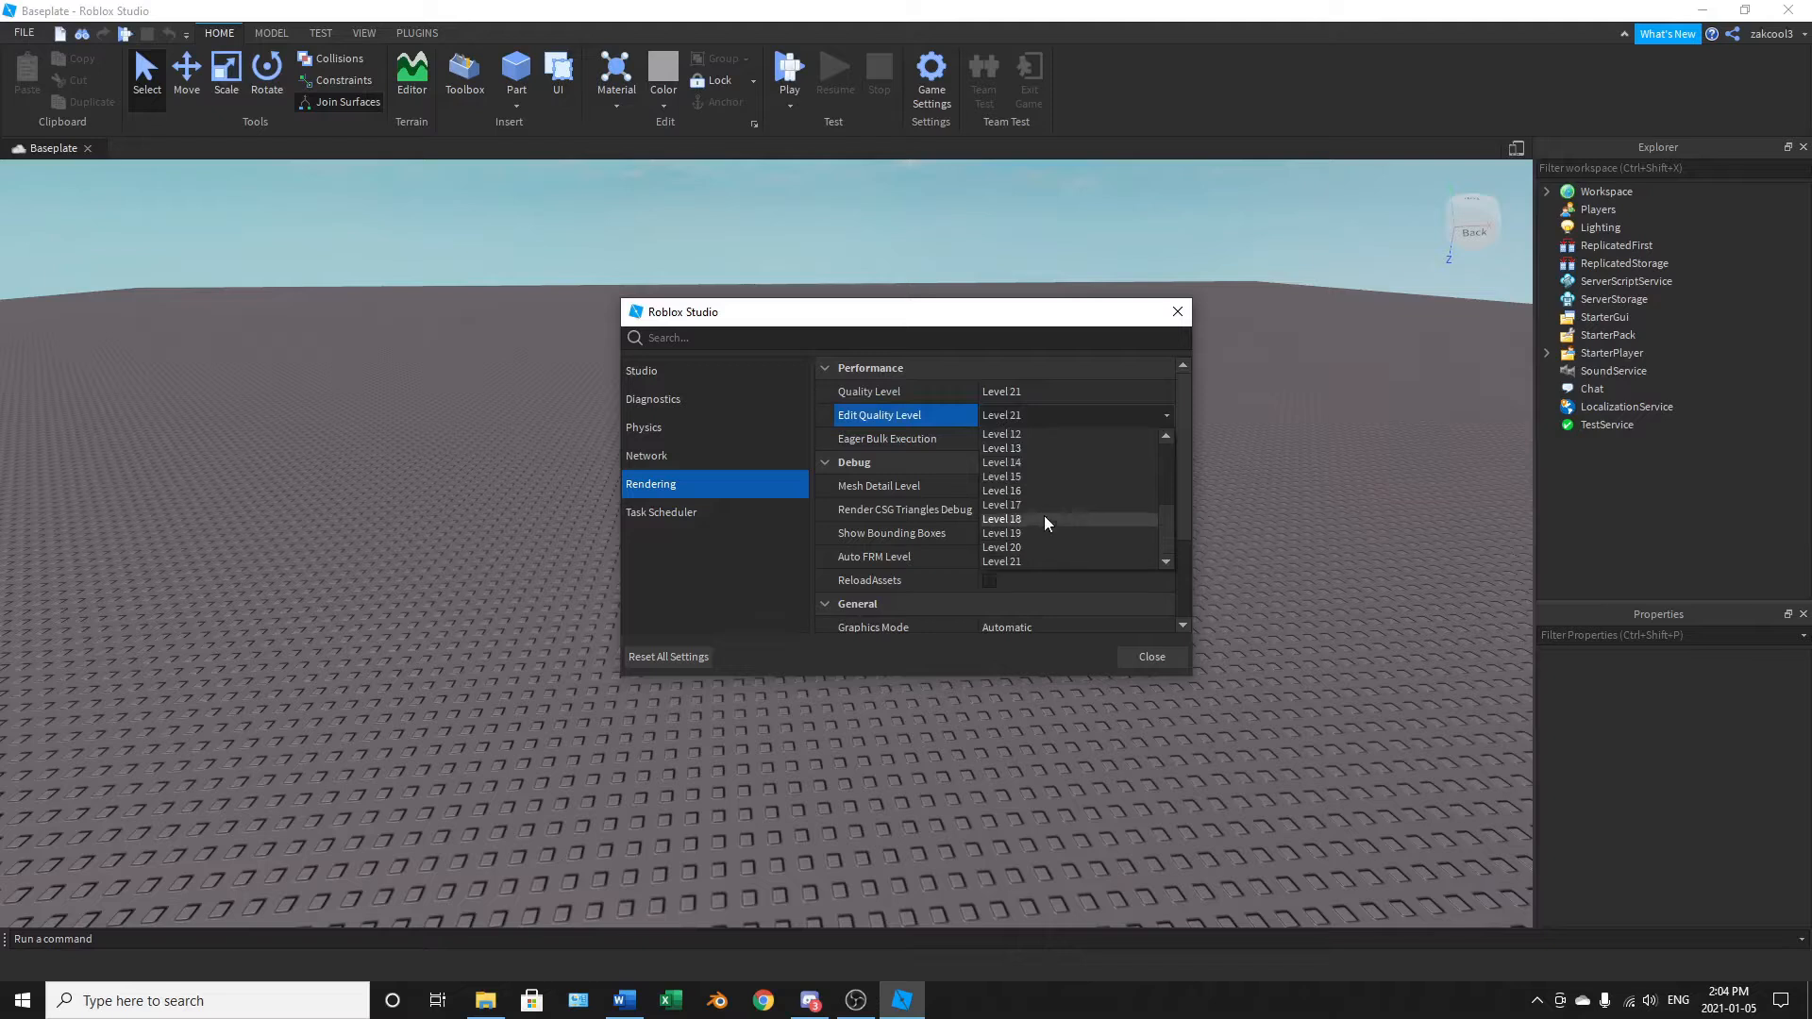
{"action": "left_click", "coordinate": [1288, 479]}
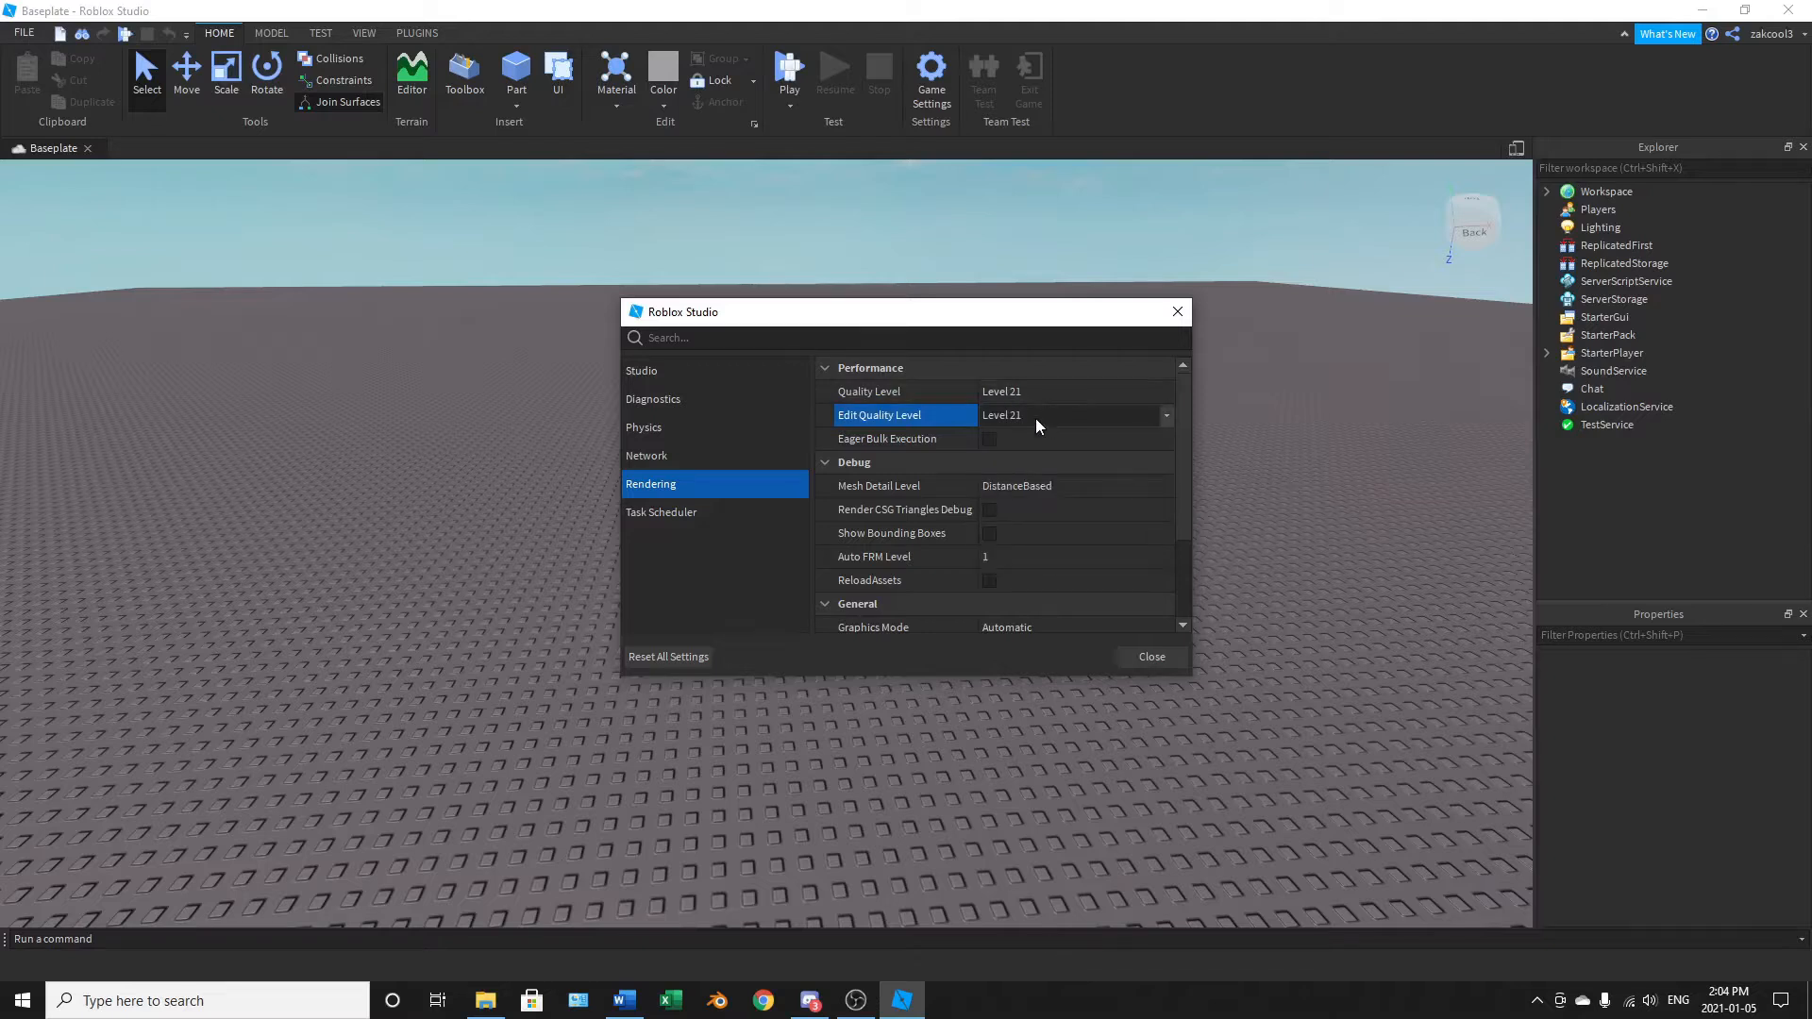
{"action": "left_click", "coordinate": [1147, 657]}
{"action": "right_click_drag", "start_coordinate": [1039, 621], "coordinate": [1039, 623]}
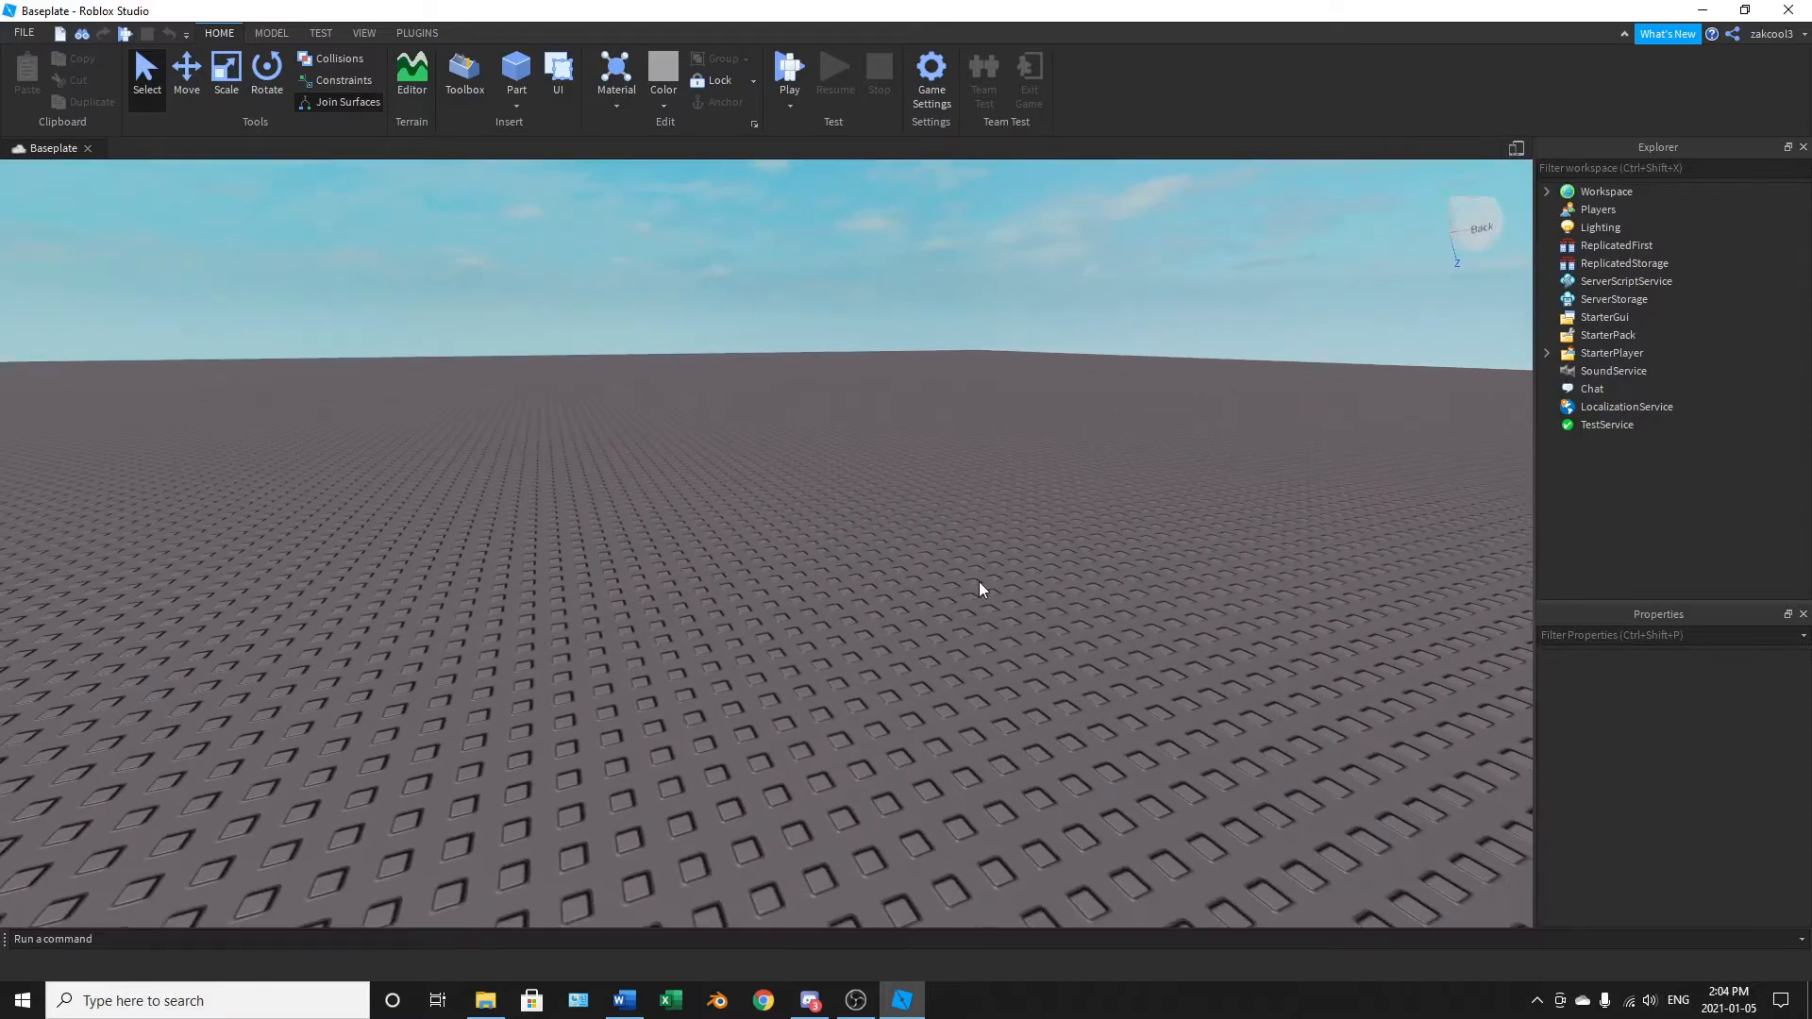
{"action": "right_click_drag", "start_coordinate": [831, 563], "coordinate": [867, 559]}
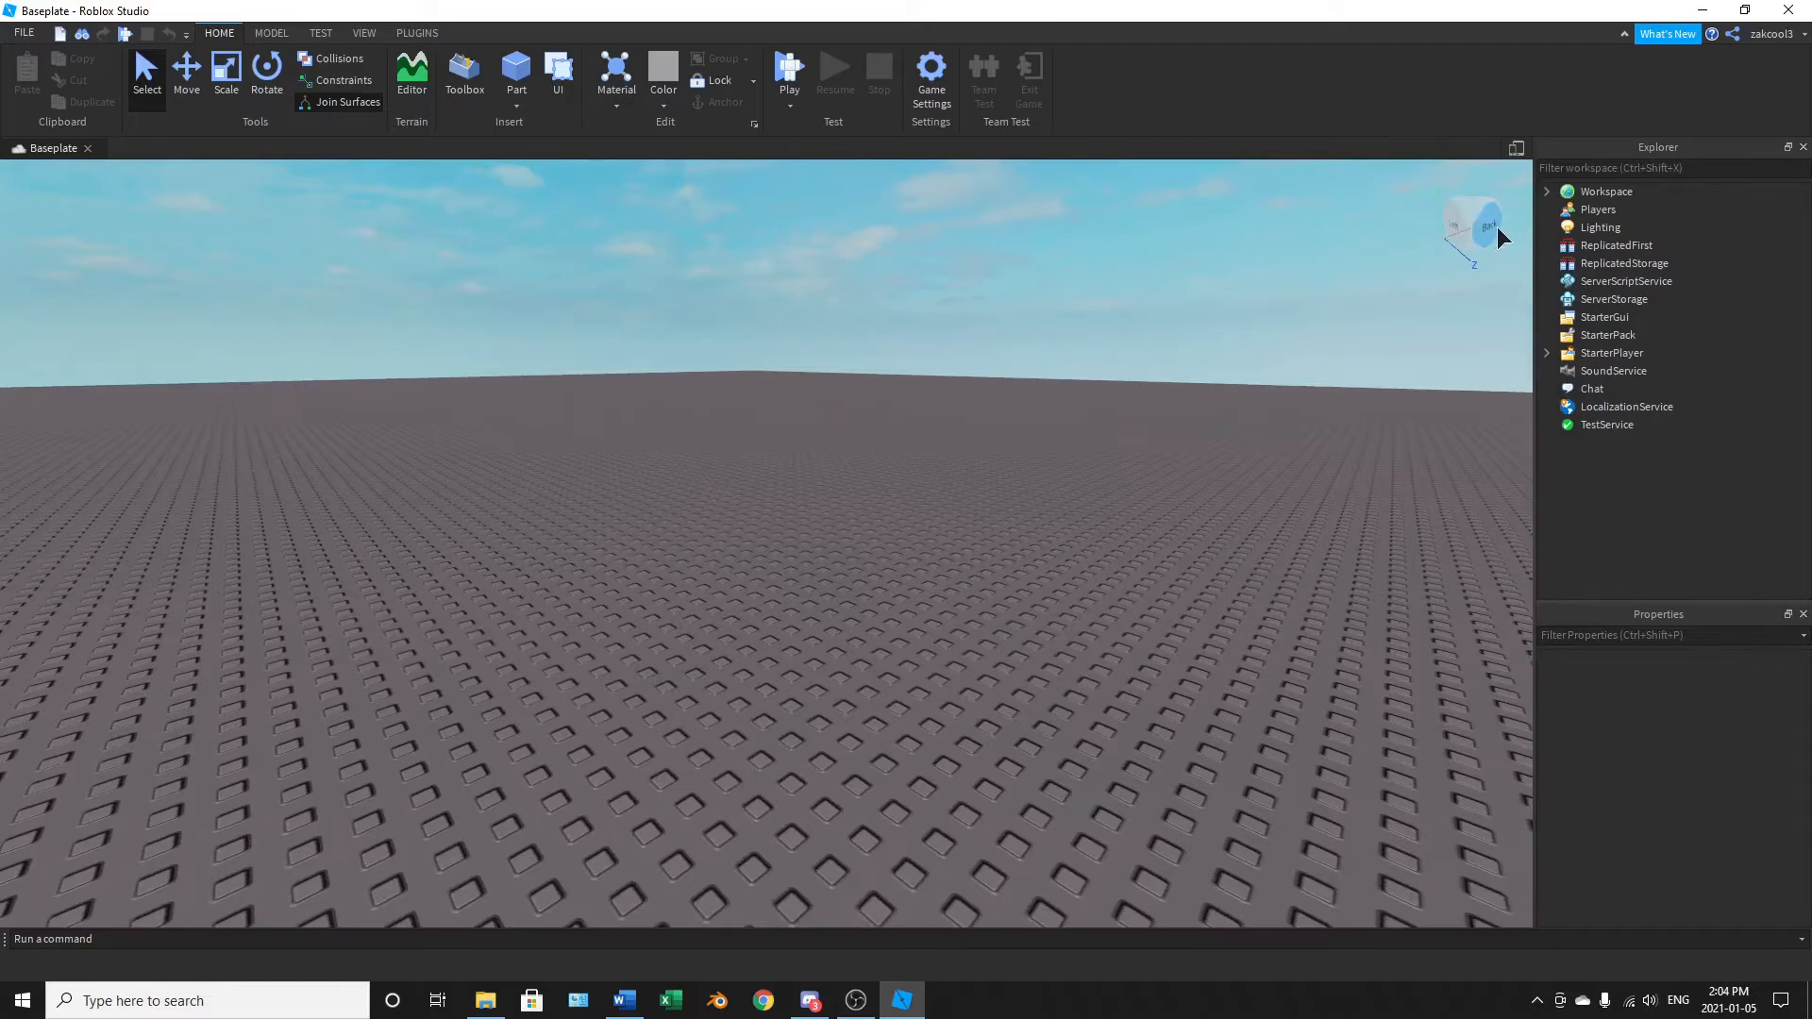
{"action": "right_click_drag", "start_coordinate": [1063, 423], "coordinate": [1040, 423]}
{"action": "right_click_drag", "start_coordinate": [829, 459], "coordinate": [829, 459]}
{"action": "key", "text": "w"}
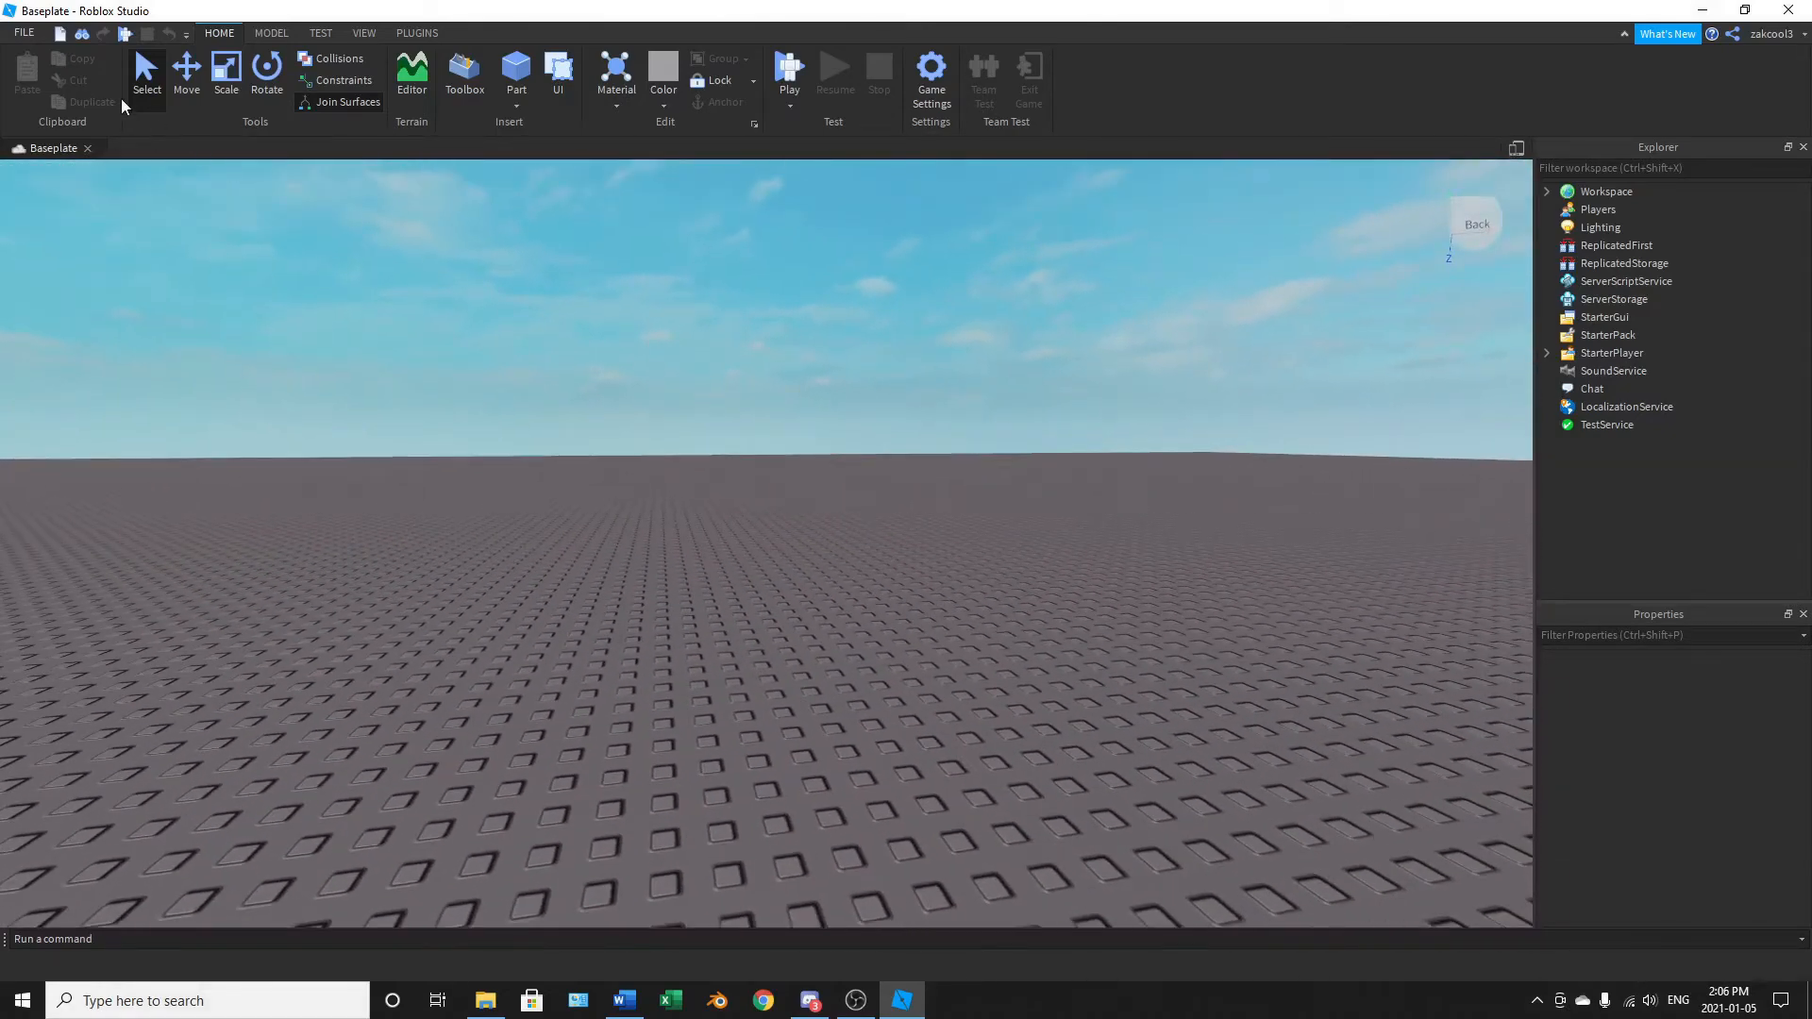
{"action": "right_click_drag", "start_coordinate": [674, 383], "coordinate": [673, 383]}
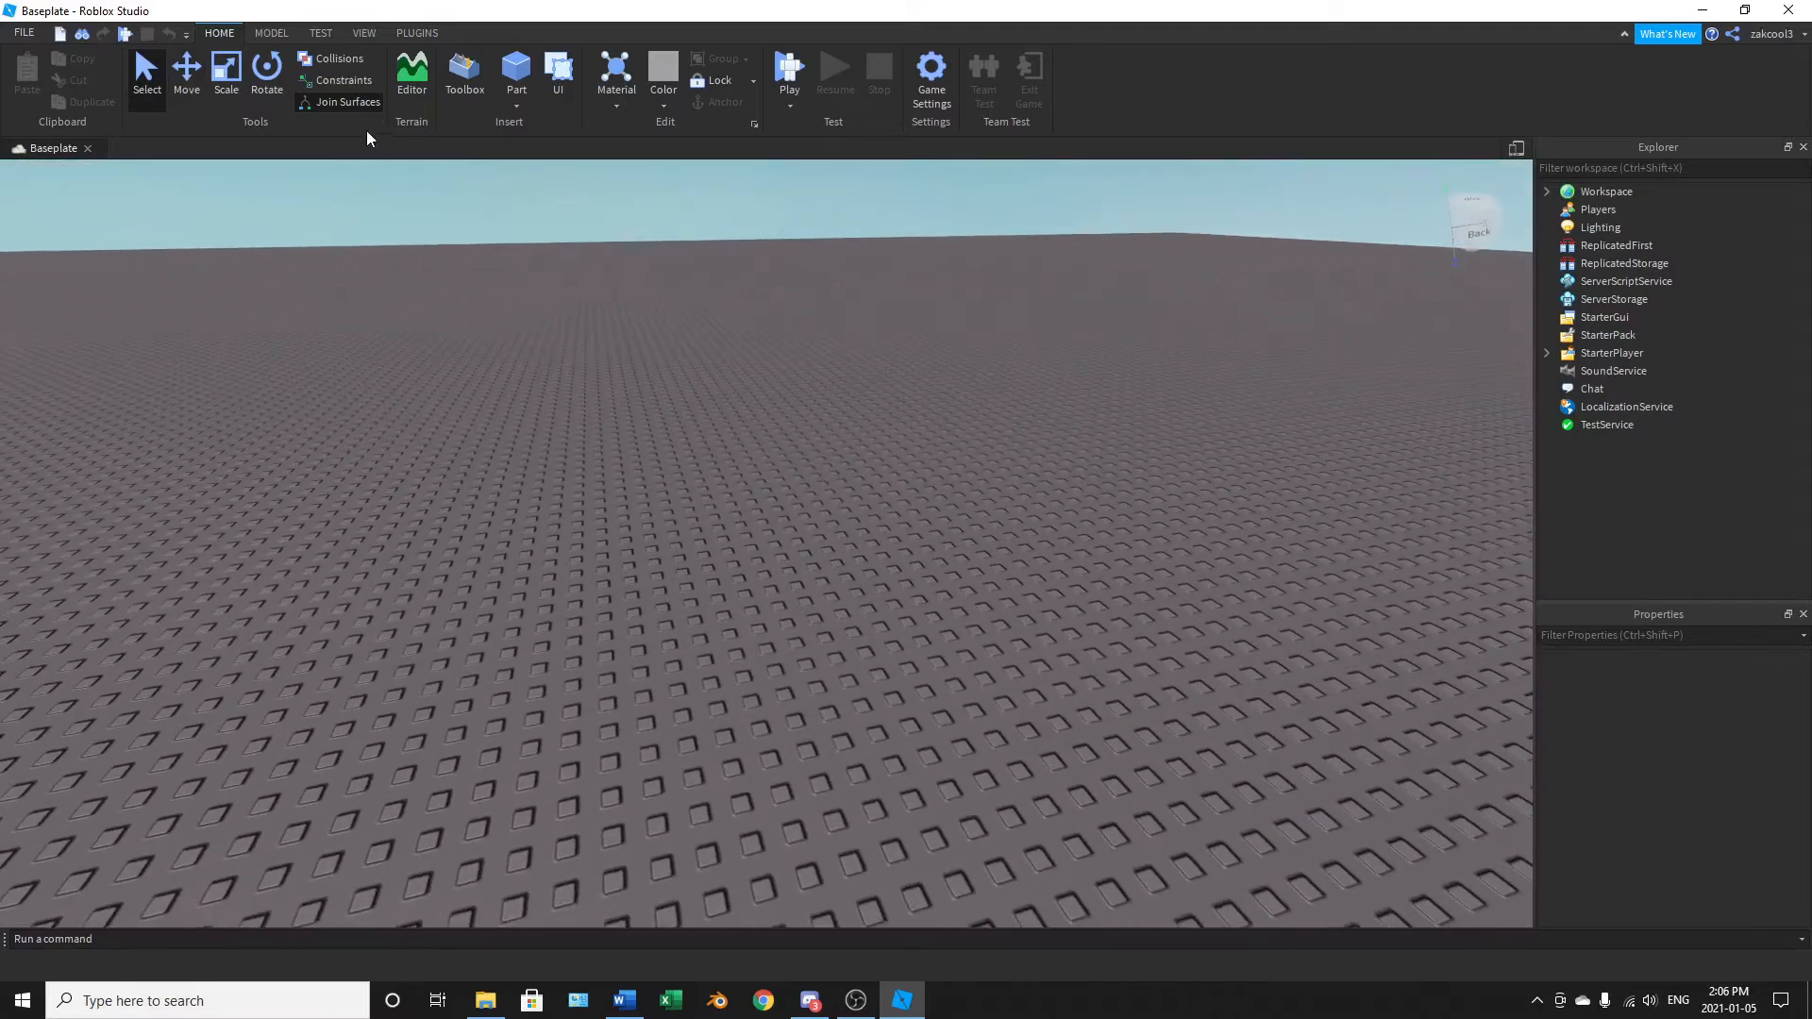
{"action": "left_click", "coordinate": [365, 34]}
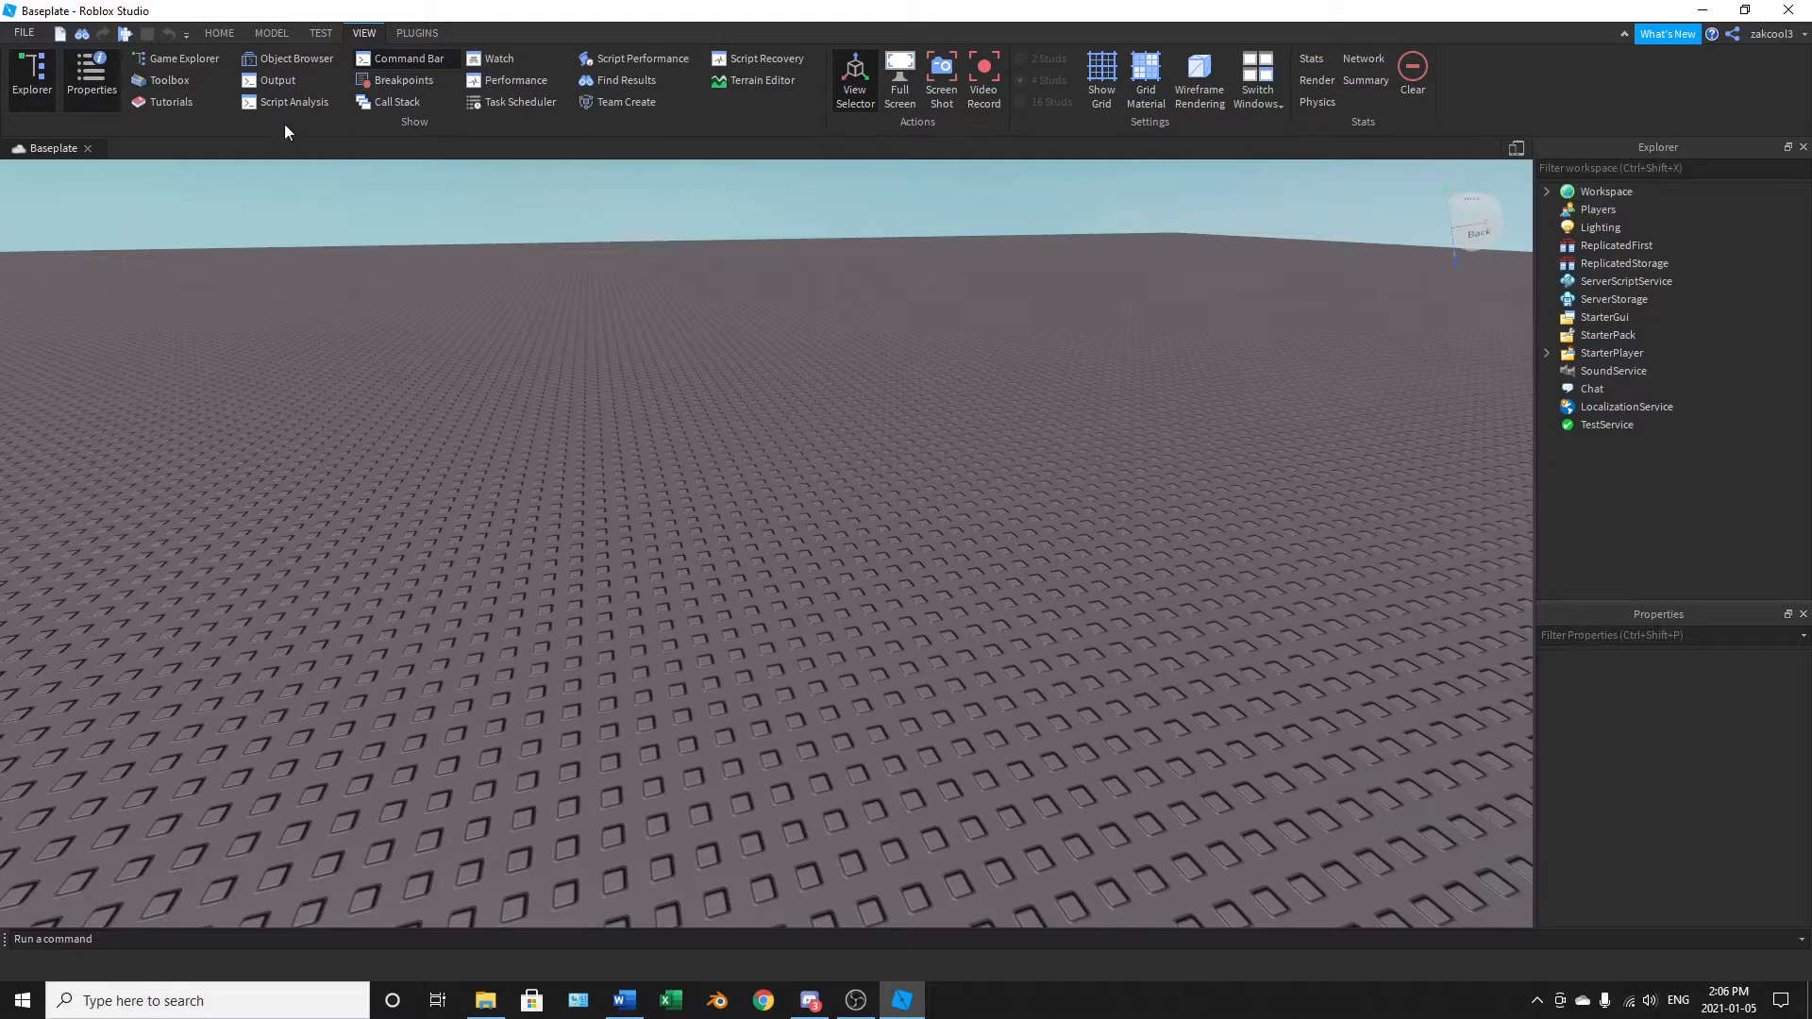
{"action": "right_click_drag", "start_coordinate": [525, 316], "coordinate": [490, 272]}
{"action": "scroll", "coordinate": [491, 272], "scroll_direction": "down", "scroll_amount": 2}
Step: Insert a Block part onto the baseplate
{"action": "left_click", "coordinate": [219, 34]}
{"action": "right_click_drag", "start_coordinate": [543, 342], "coordinate": [547, 198]}
{"action": "left_click", "coordinate": [515, 110]}
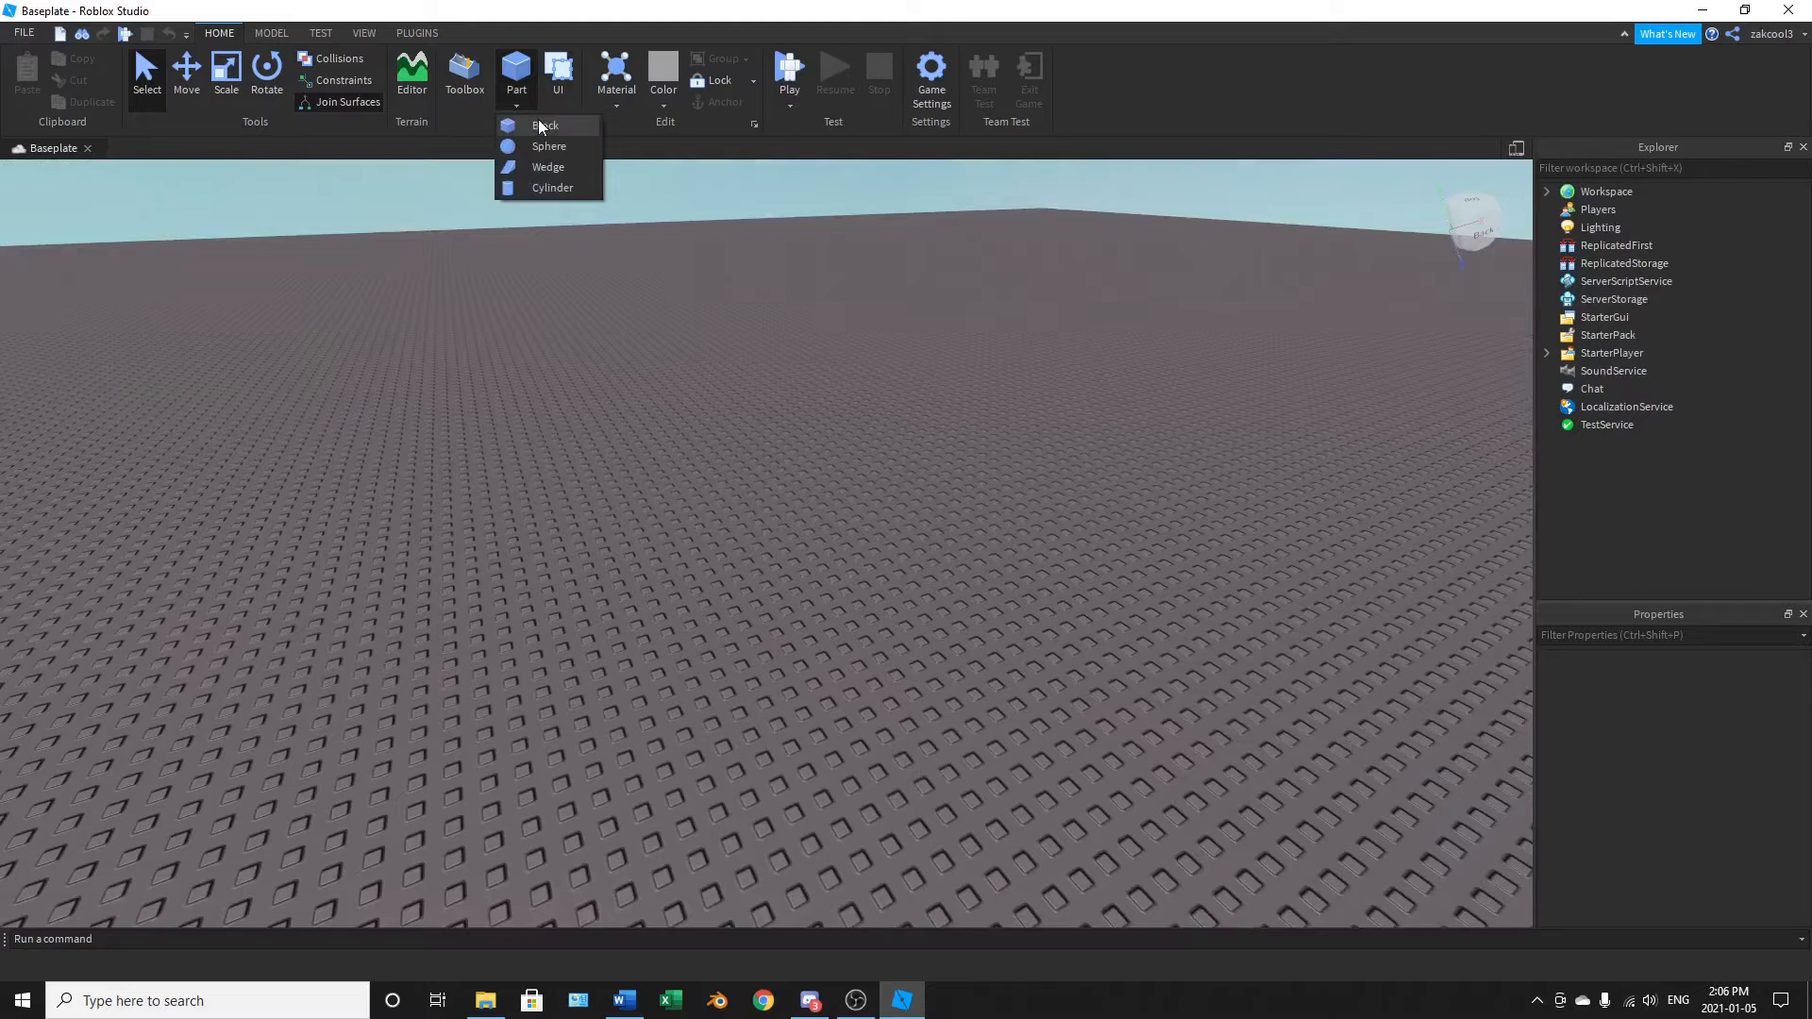
{"action": "left_click", "coordinate": [544, 127]}
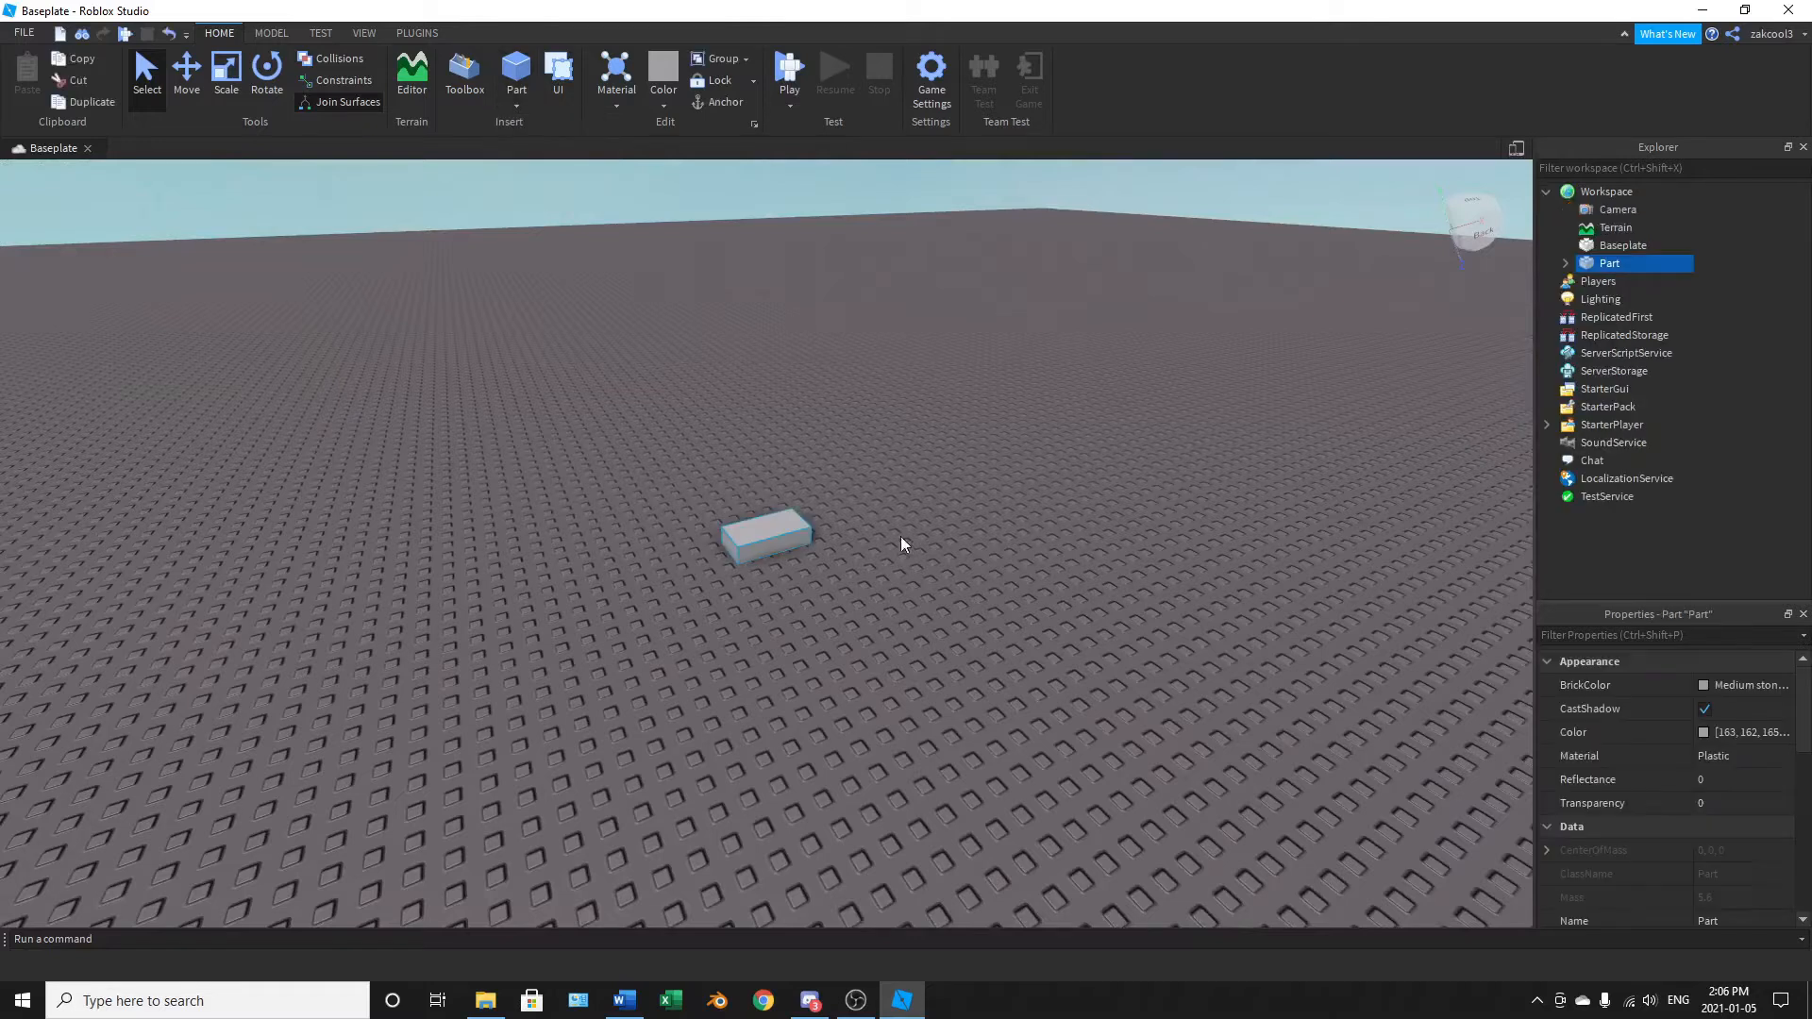
Step: Move the block part sideways along its red axis and shift it along a second axis with the Move tool
{"action": "scroll", "coordinate": [904, 537], "scroll_direction": "up", "scroll_amount": 2}
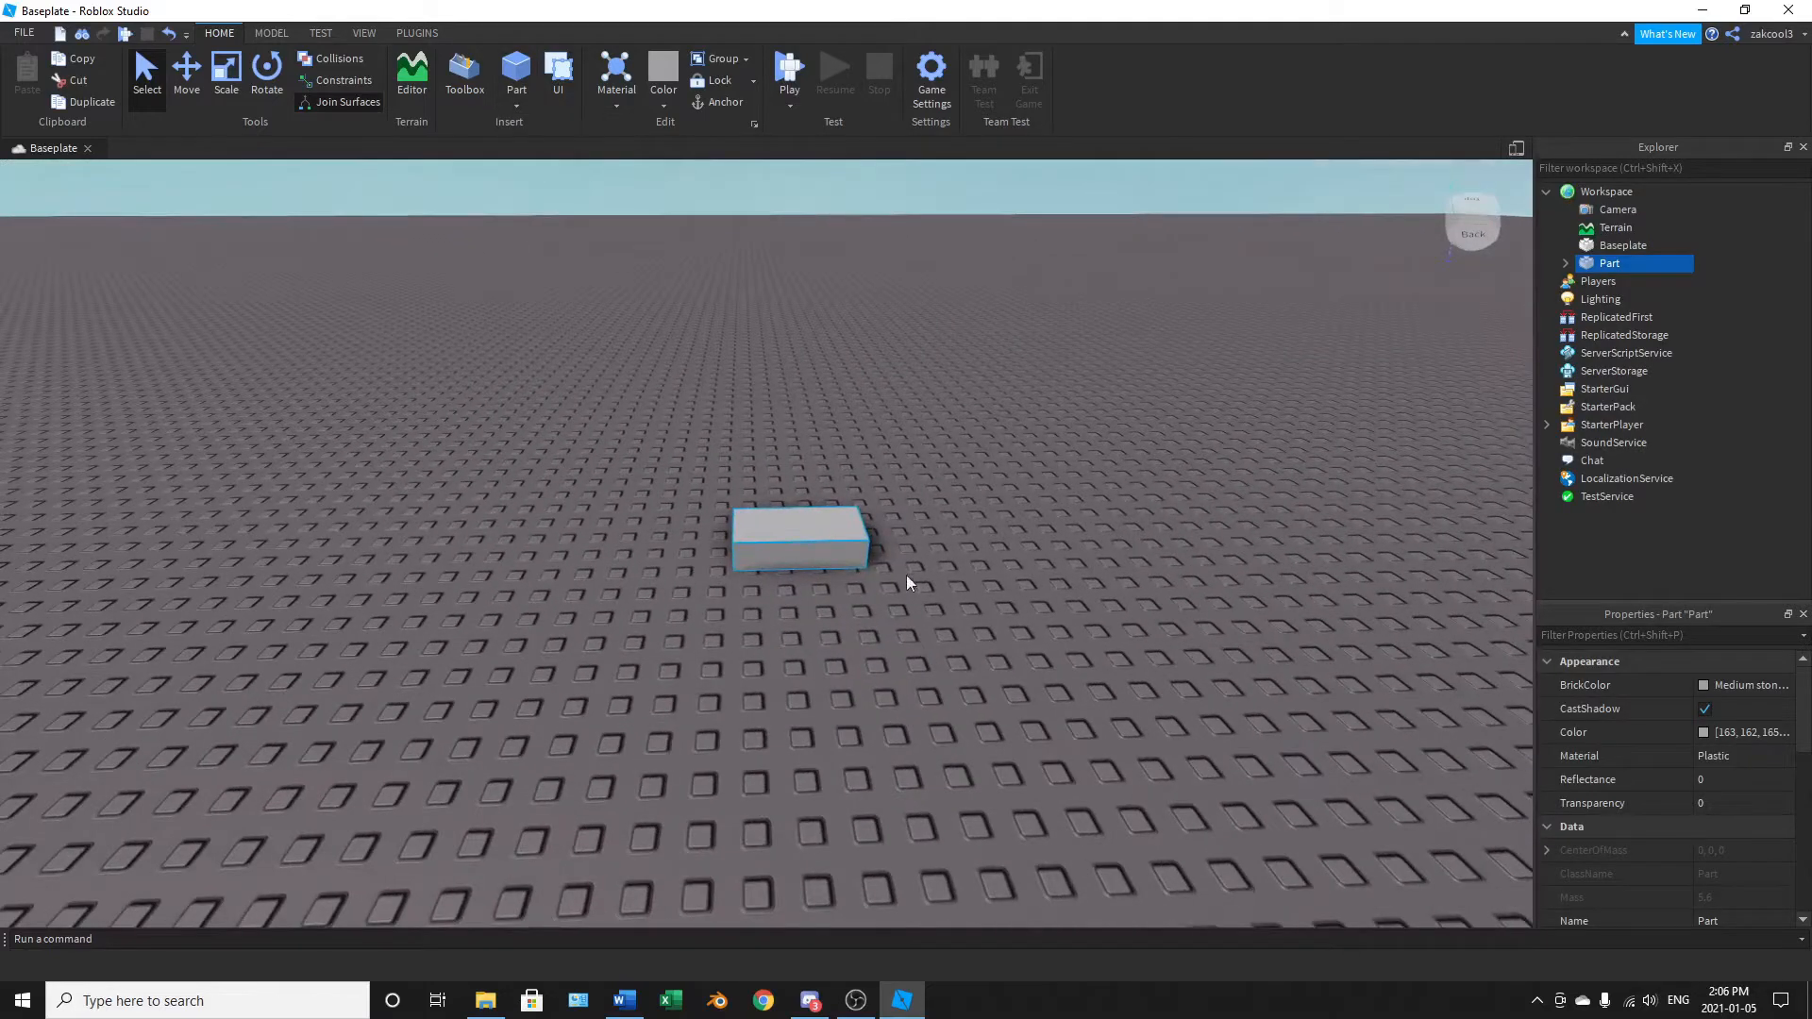
{"action": "scroll", "coordinate": [916, 583], "scroll_direction": "down", "scroll_amount": 5}
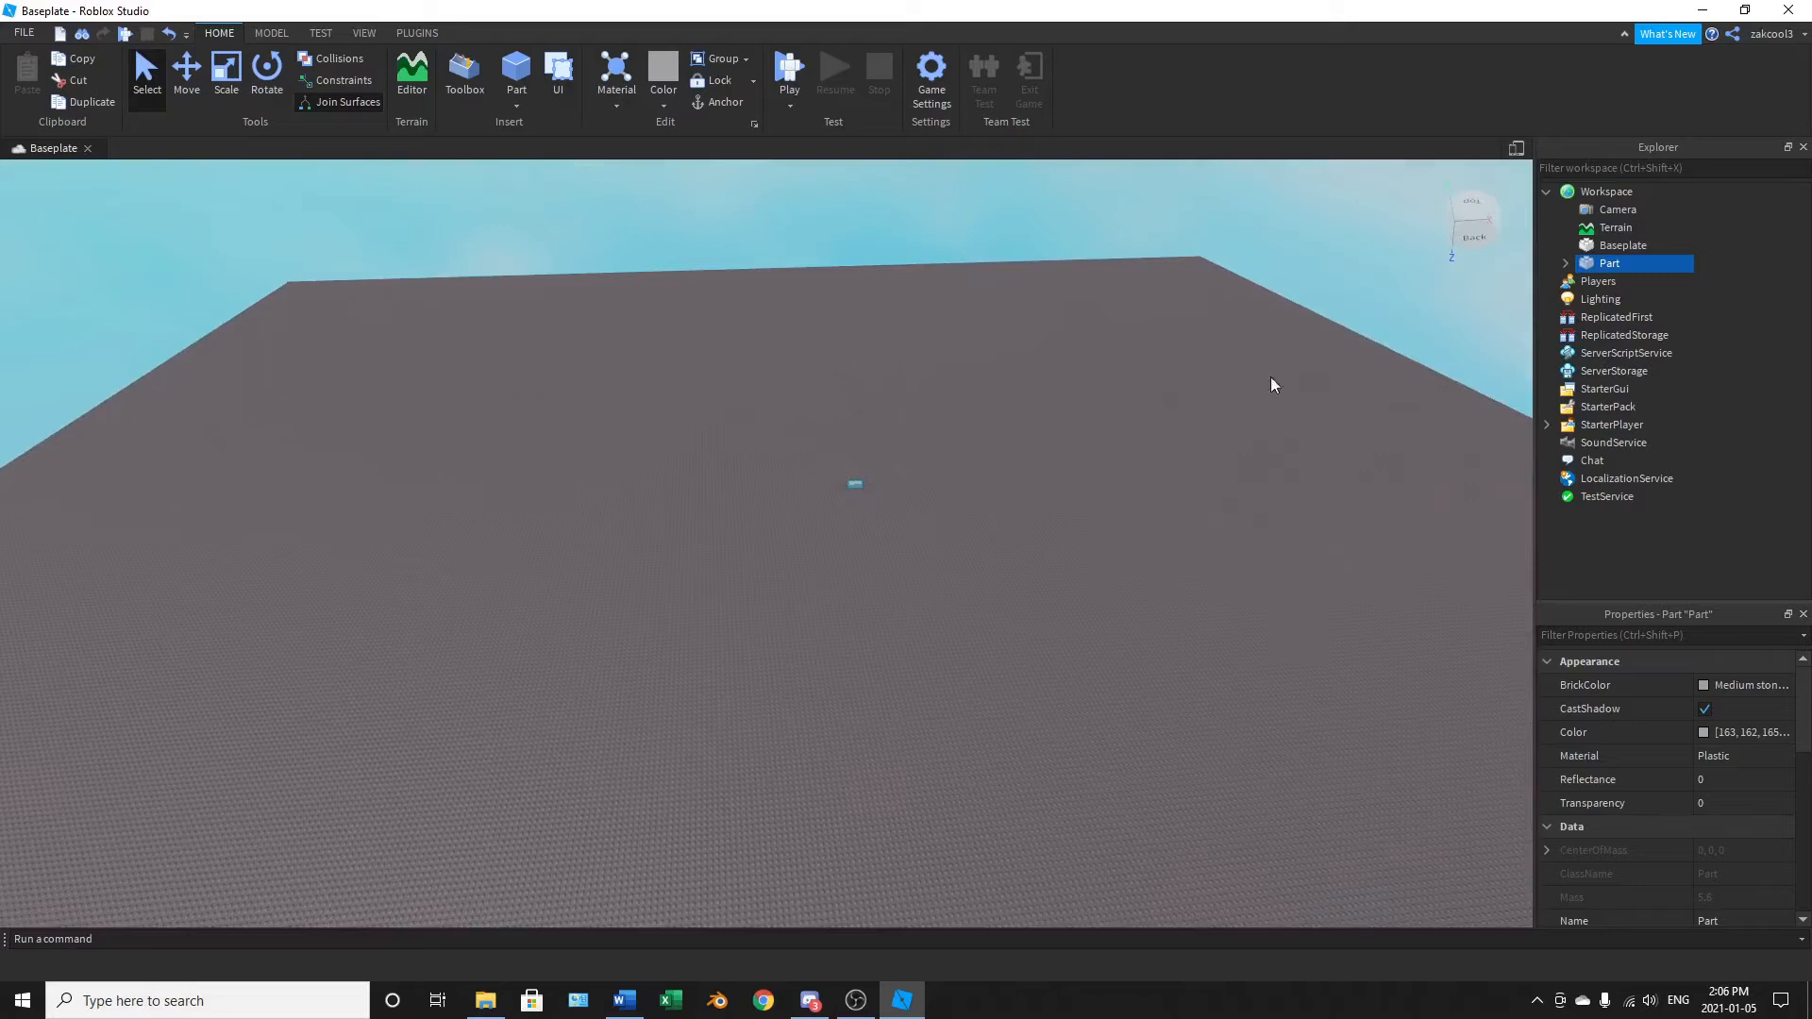
{"action": "scroll", "coordinate": [869, 426], "scroll_direction": "up", "scroll_amount": 8}
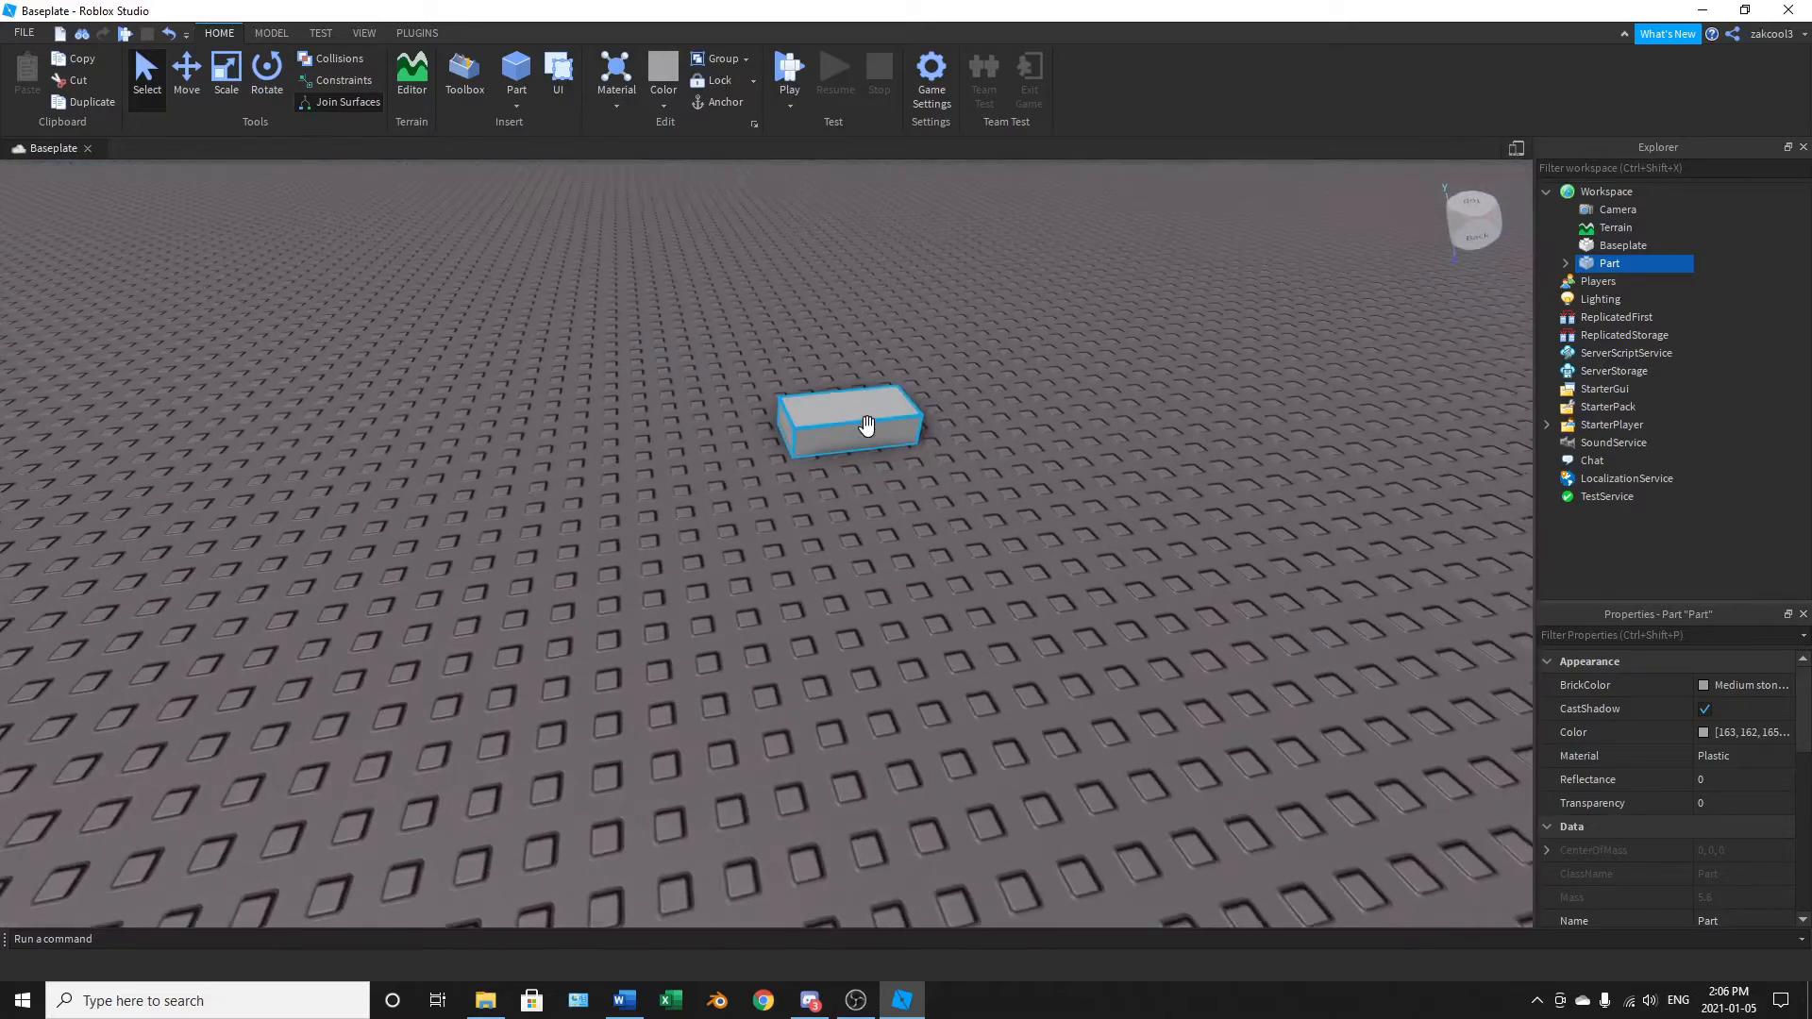
{"action": "right_click_drag", "start_coordinate": [867, 427], "coordinate": [825, 440]}
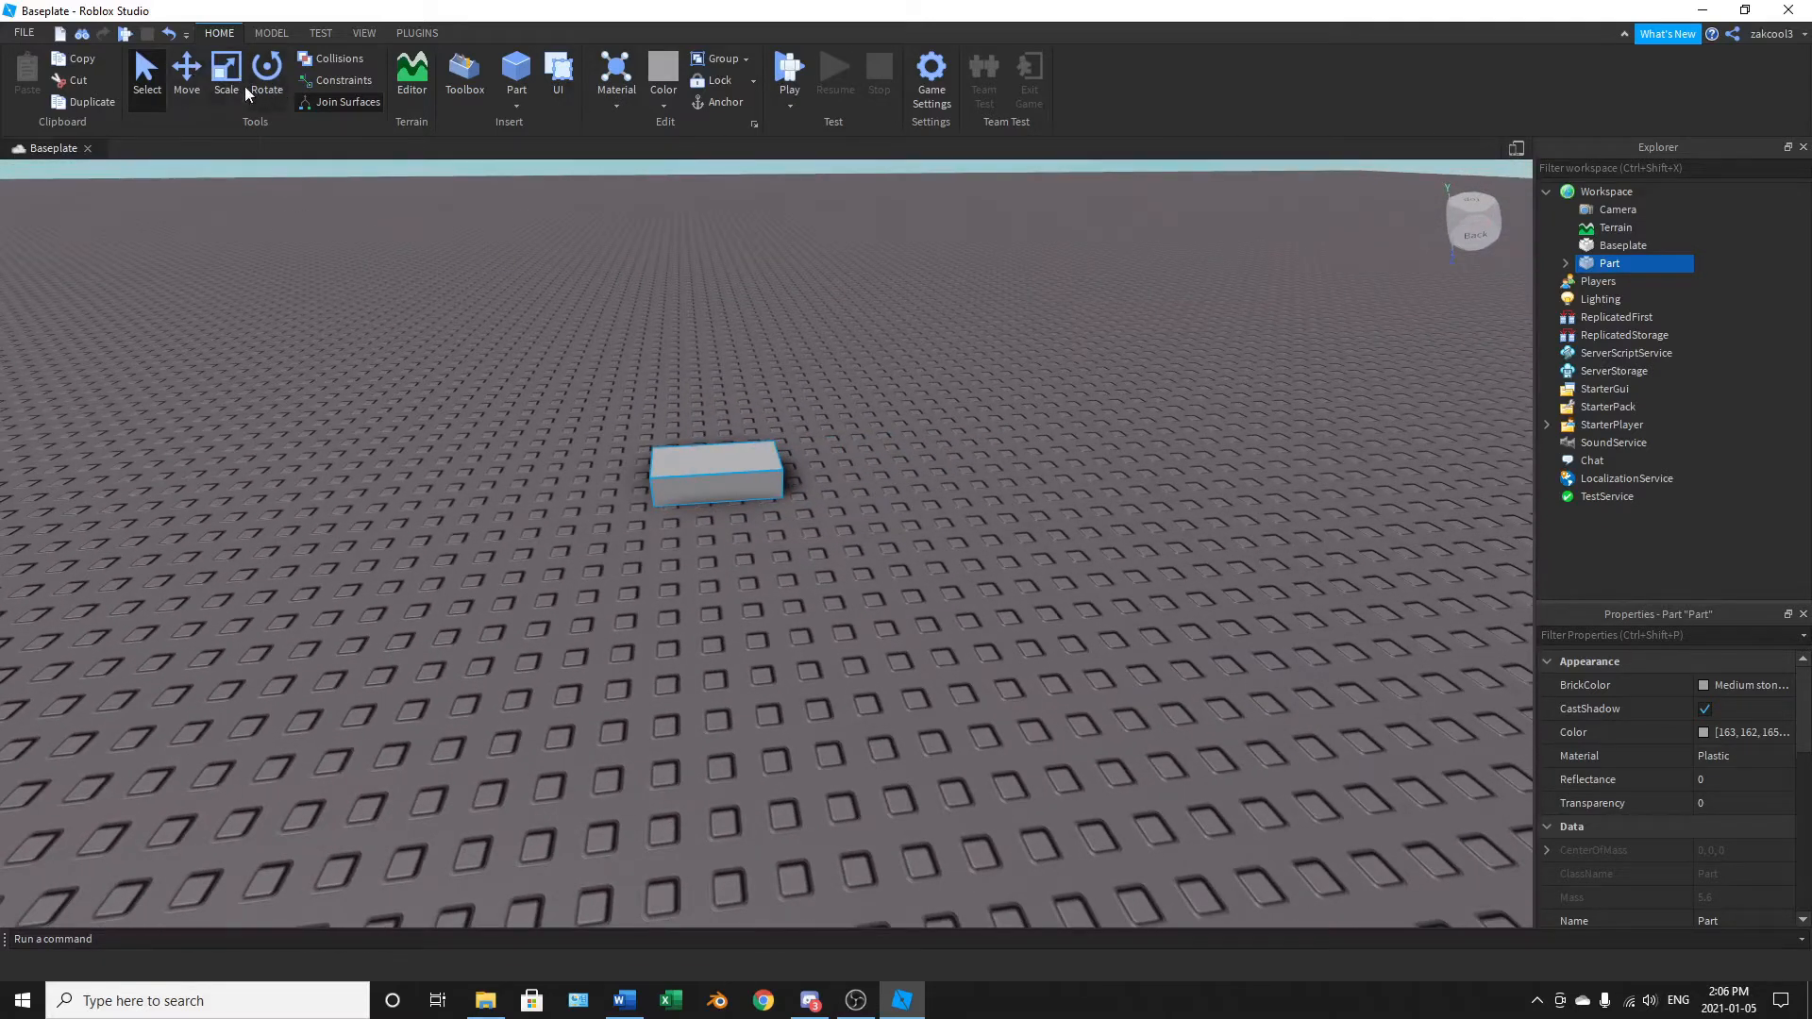
{"action": "left_click", "coordinate": [188, 85]}
{"action": "right_click_drag", "start_coordinate": [625, 543], "coordinate": [607, 581]}
{"action": "left_click_drag", "start_coordinate": [617, 525], "coordinate": [859, 514]}
{"action": "left_click_drag", "start_coordinate": [763, 440], "coordinate": [764, 649]}
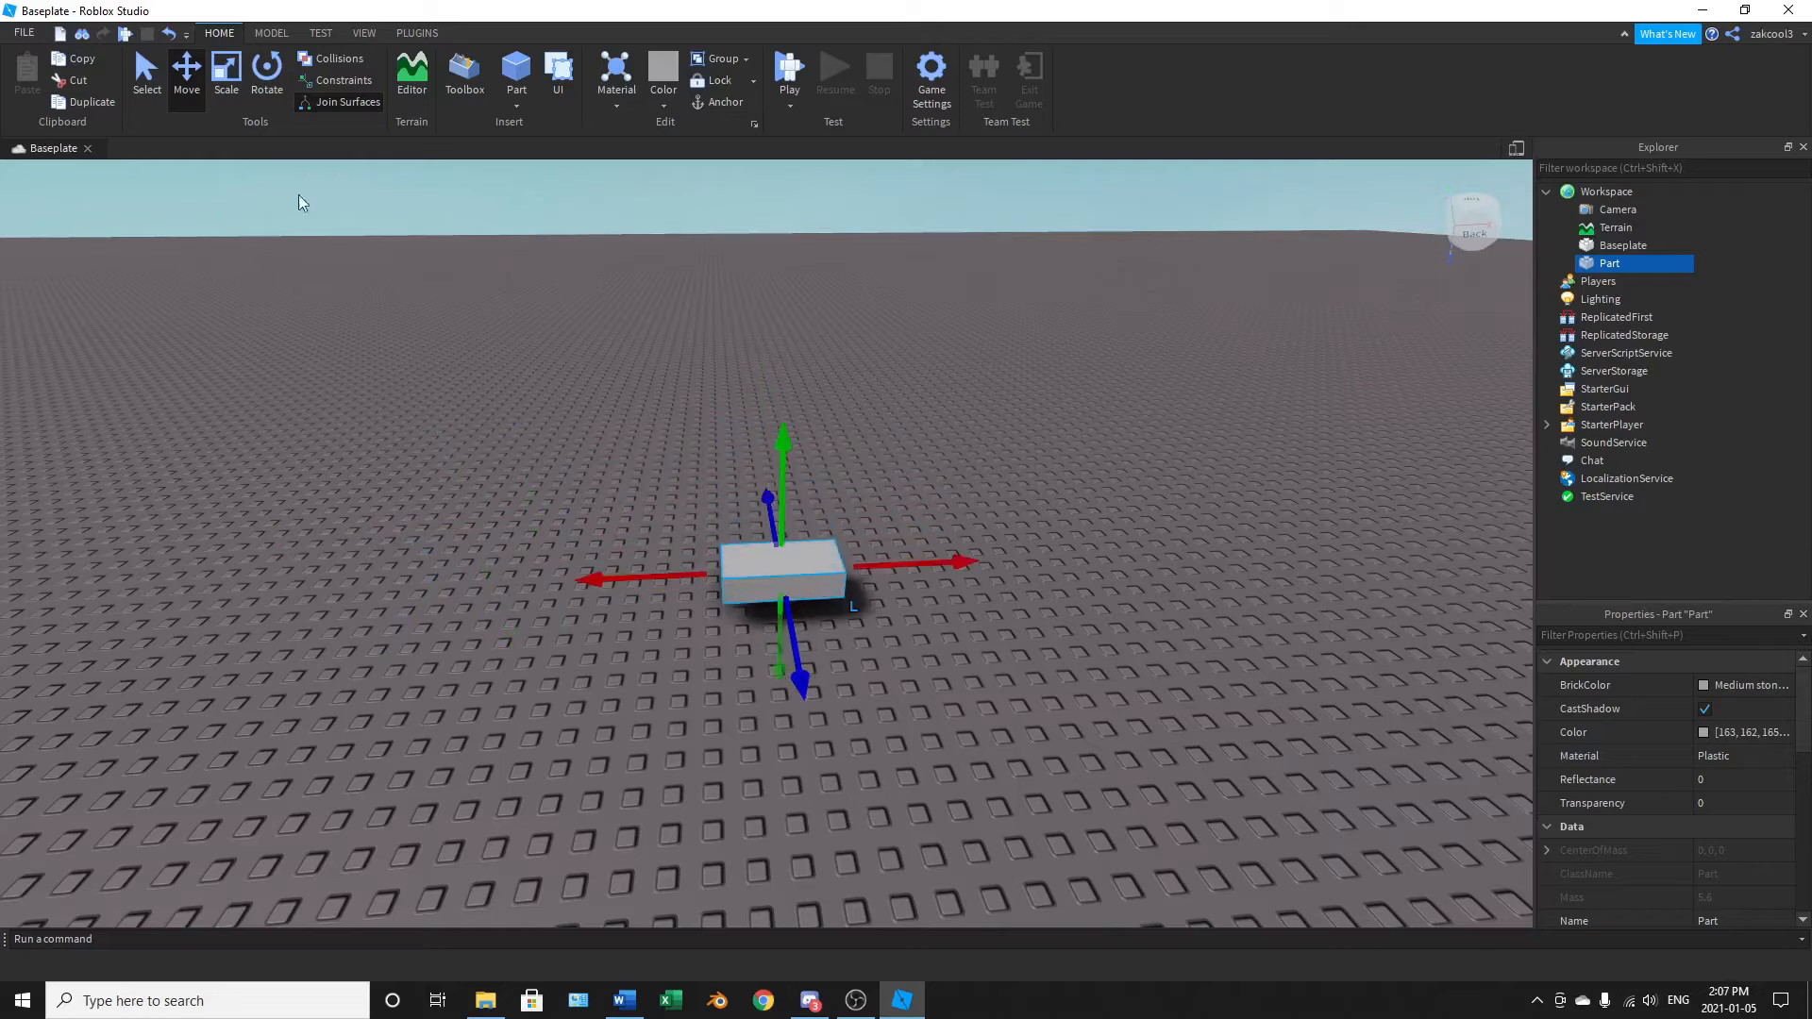
Step: Scale the block part upward and extend it outward on both ends of its red axis into a wide wall
{"action": "left_click", "coordinate": [226, 75]}
{"action": "scroll", "coordinate": [968, 745], "scroll_direction": "down", "scroll_amount": 3}
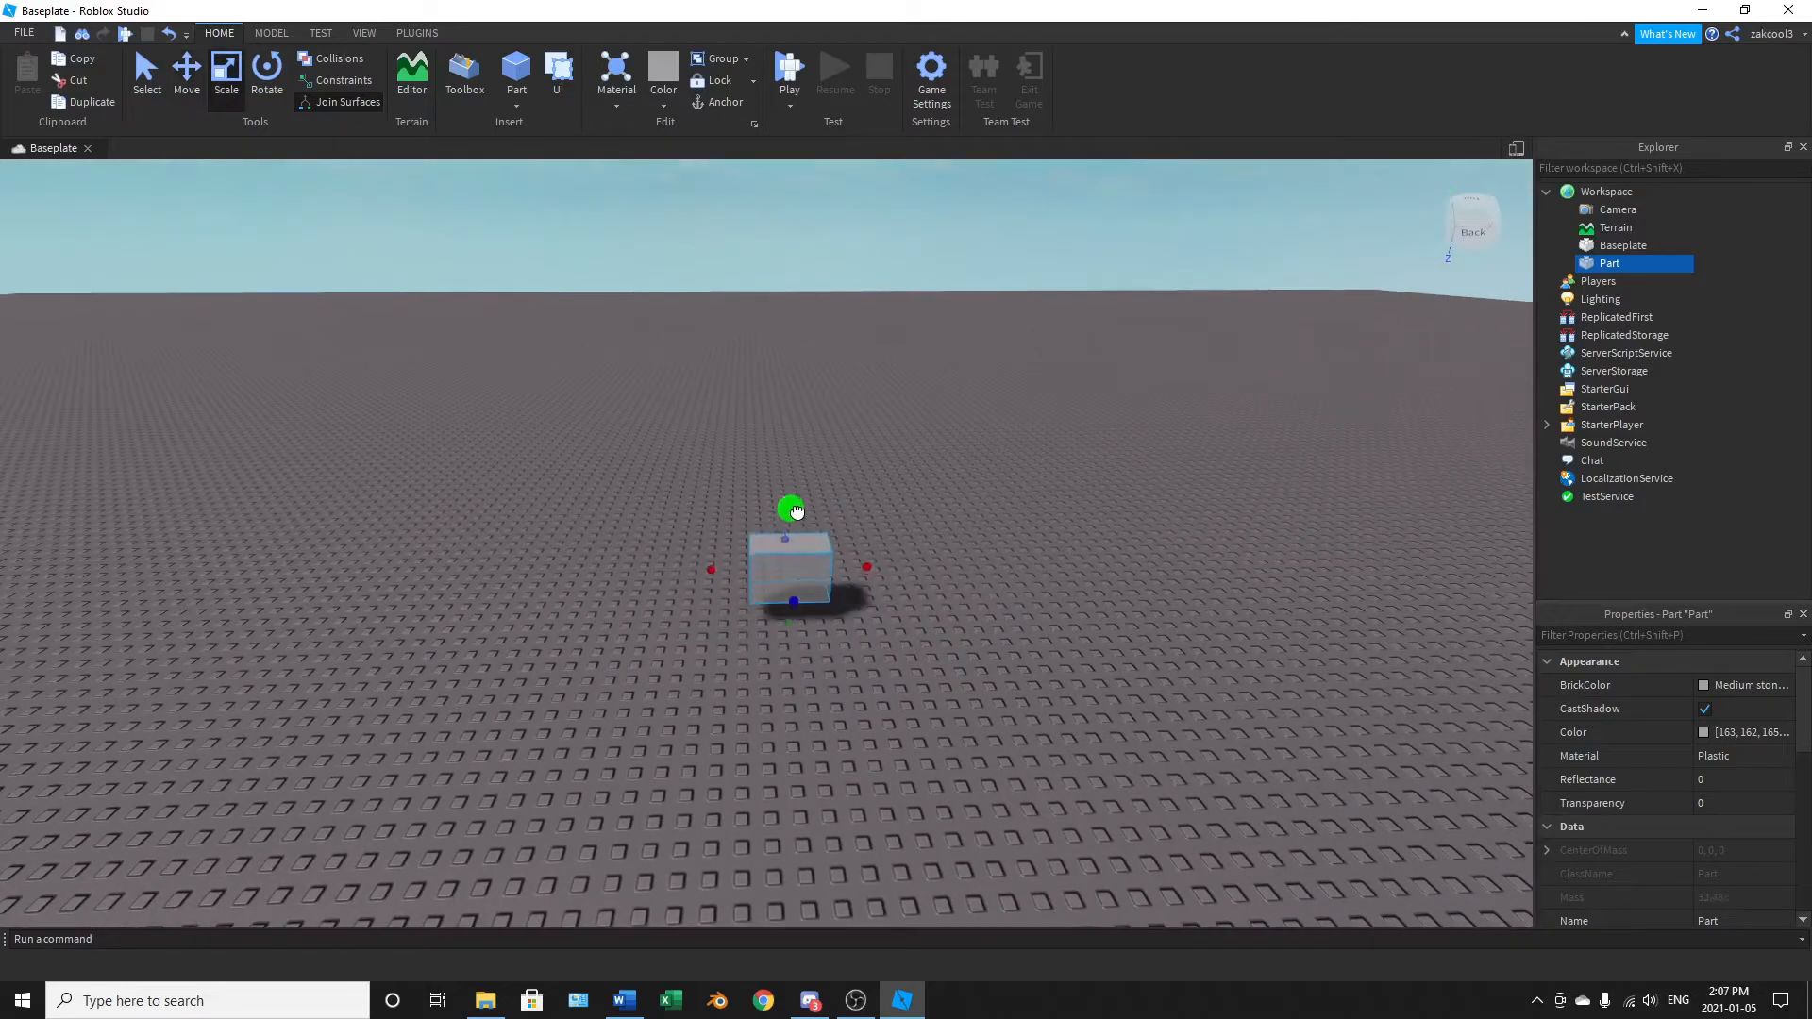
{"action": "left_click_drag", "start_coordinate": [797, 517], "coordinate": [798, 387]}
{"action": "left_click_drag", "start_coordinate": [864, 505], "coordinate": [1104, 571]}
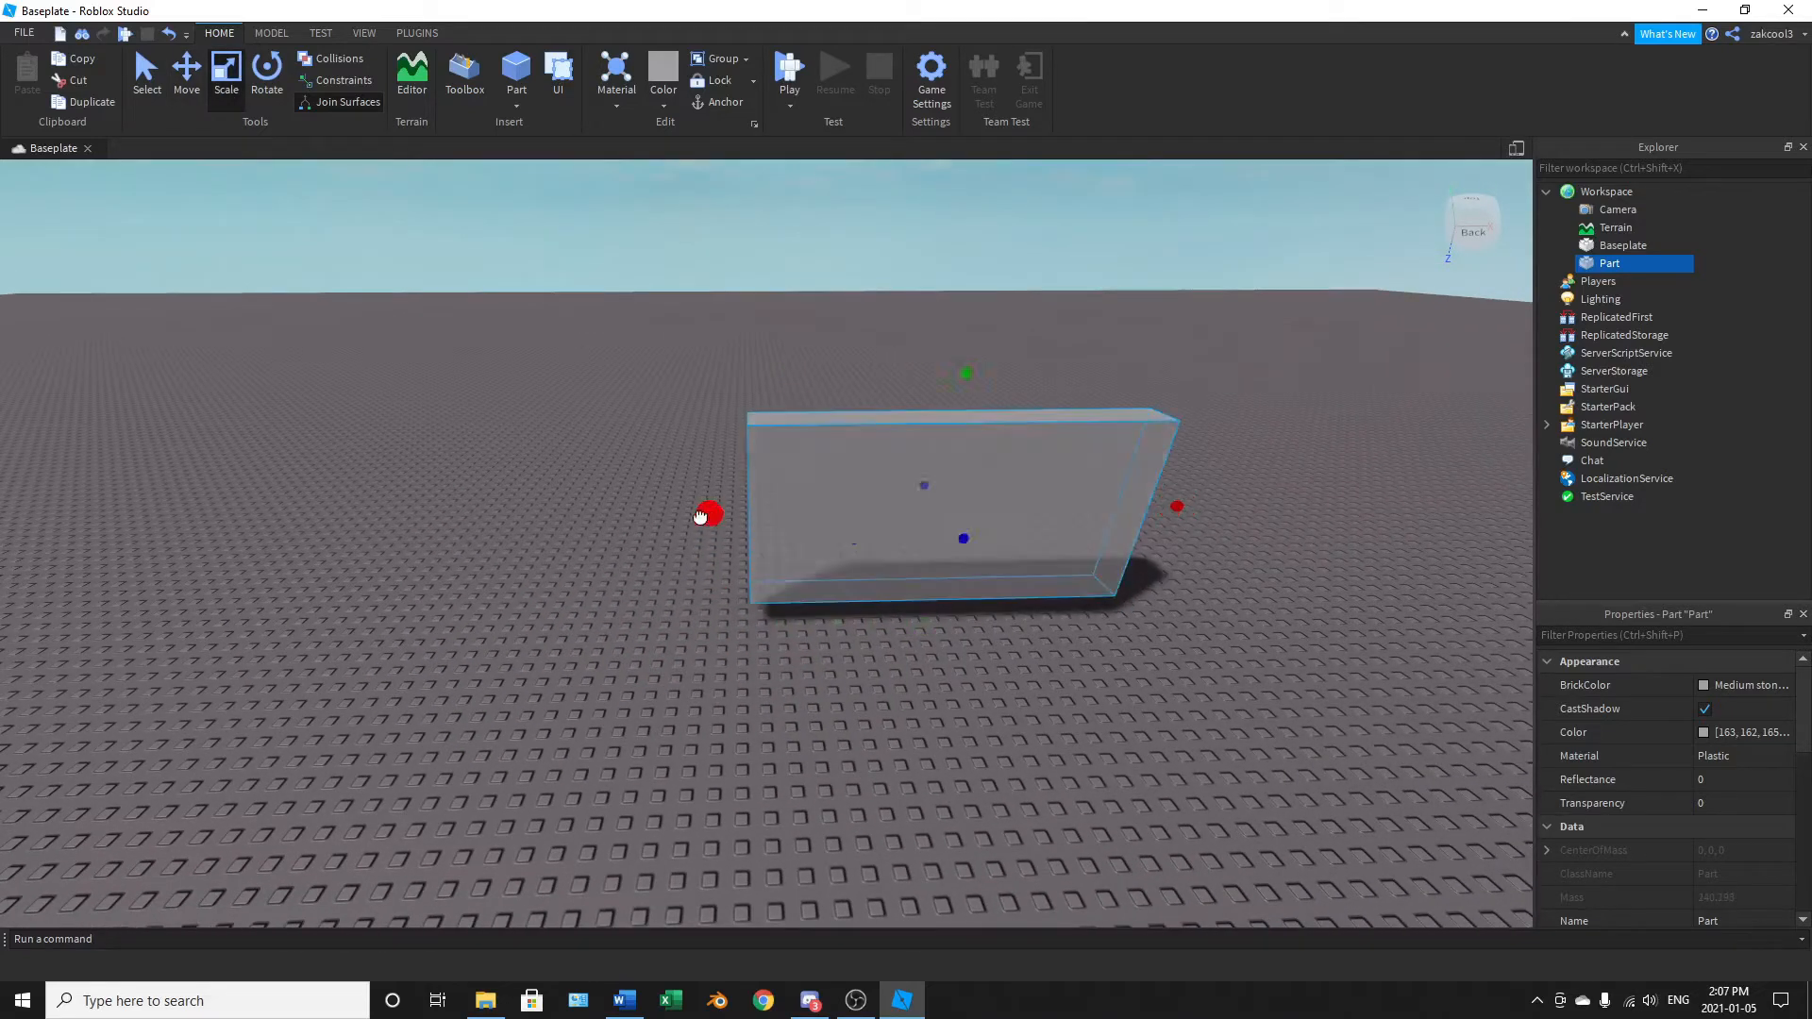
{"action": "left_click_drag", "start_coordinate": [708, 514], "coordinate": [509, 495]}
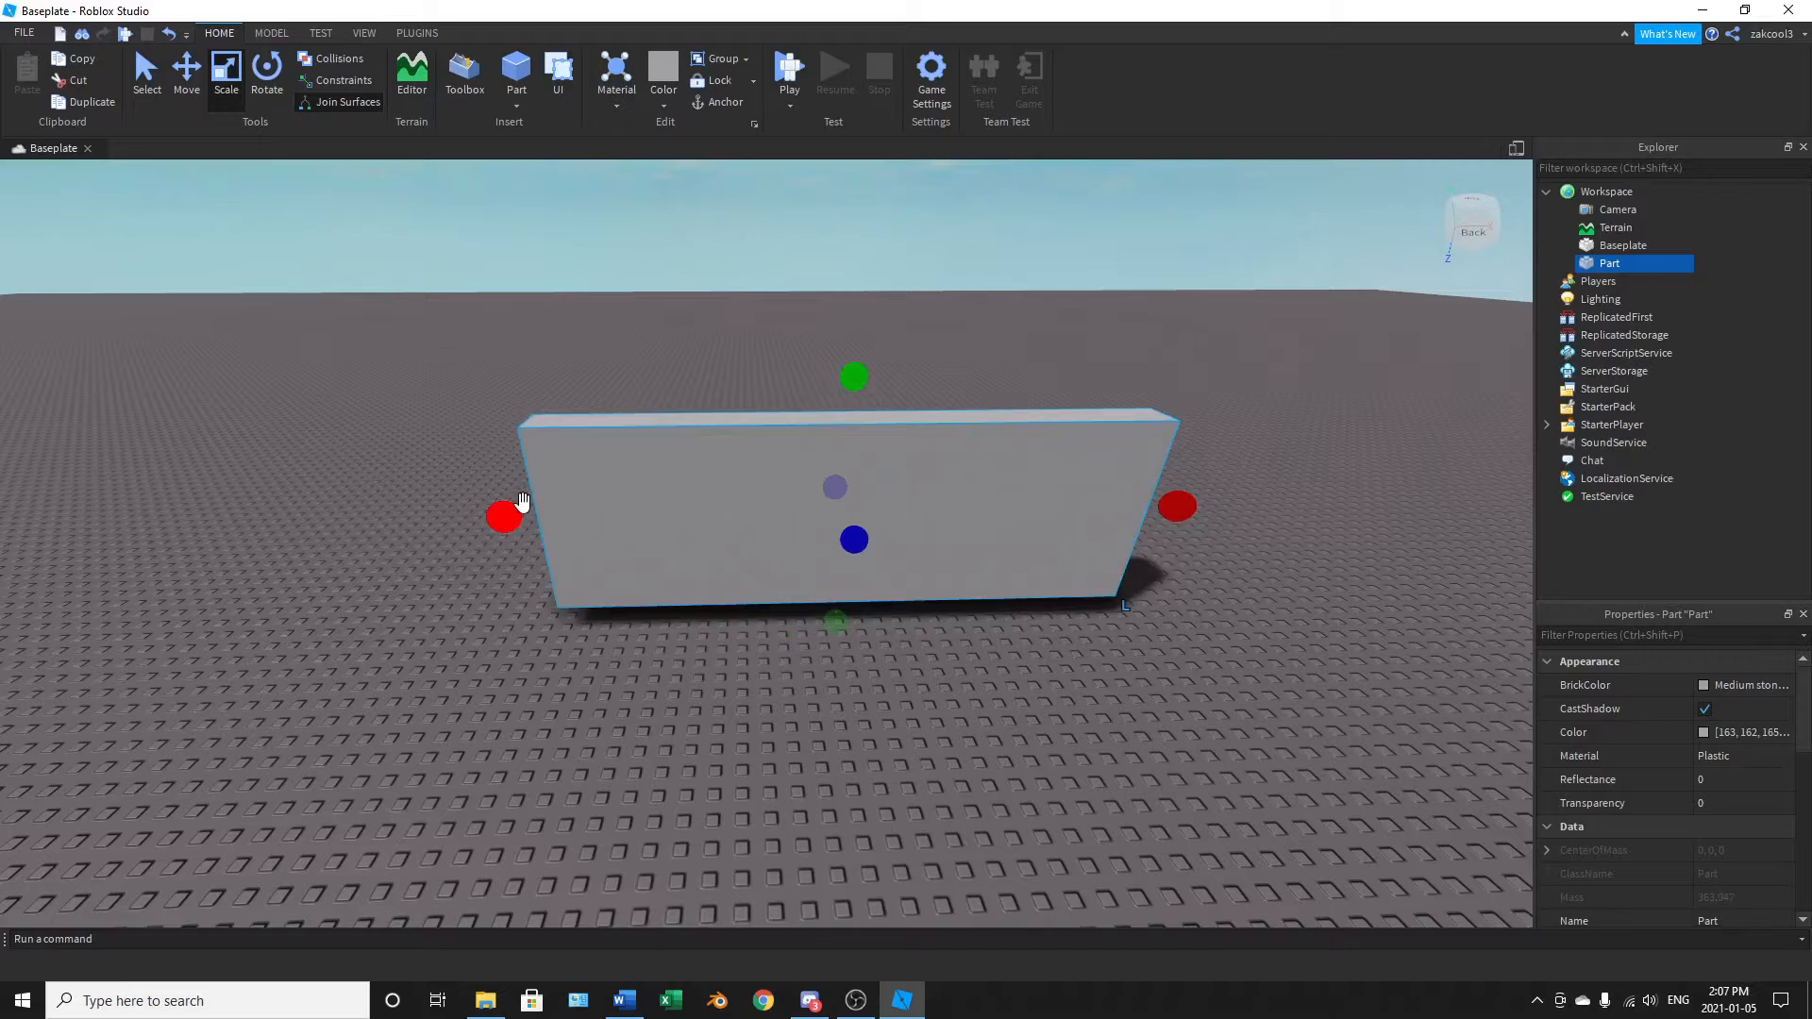
Step: Undo the three scaling changes on the block part
{"action": "key", "text": "ctrl+z"}
{"action": "key", "text": "ctrl+z"}
{"action": "key", "text": "ctrl+z"}
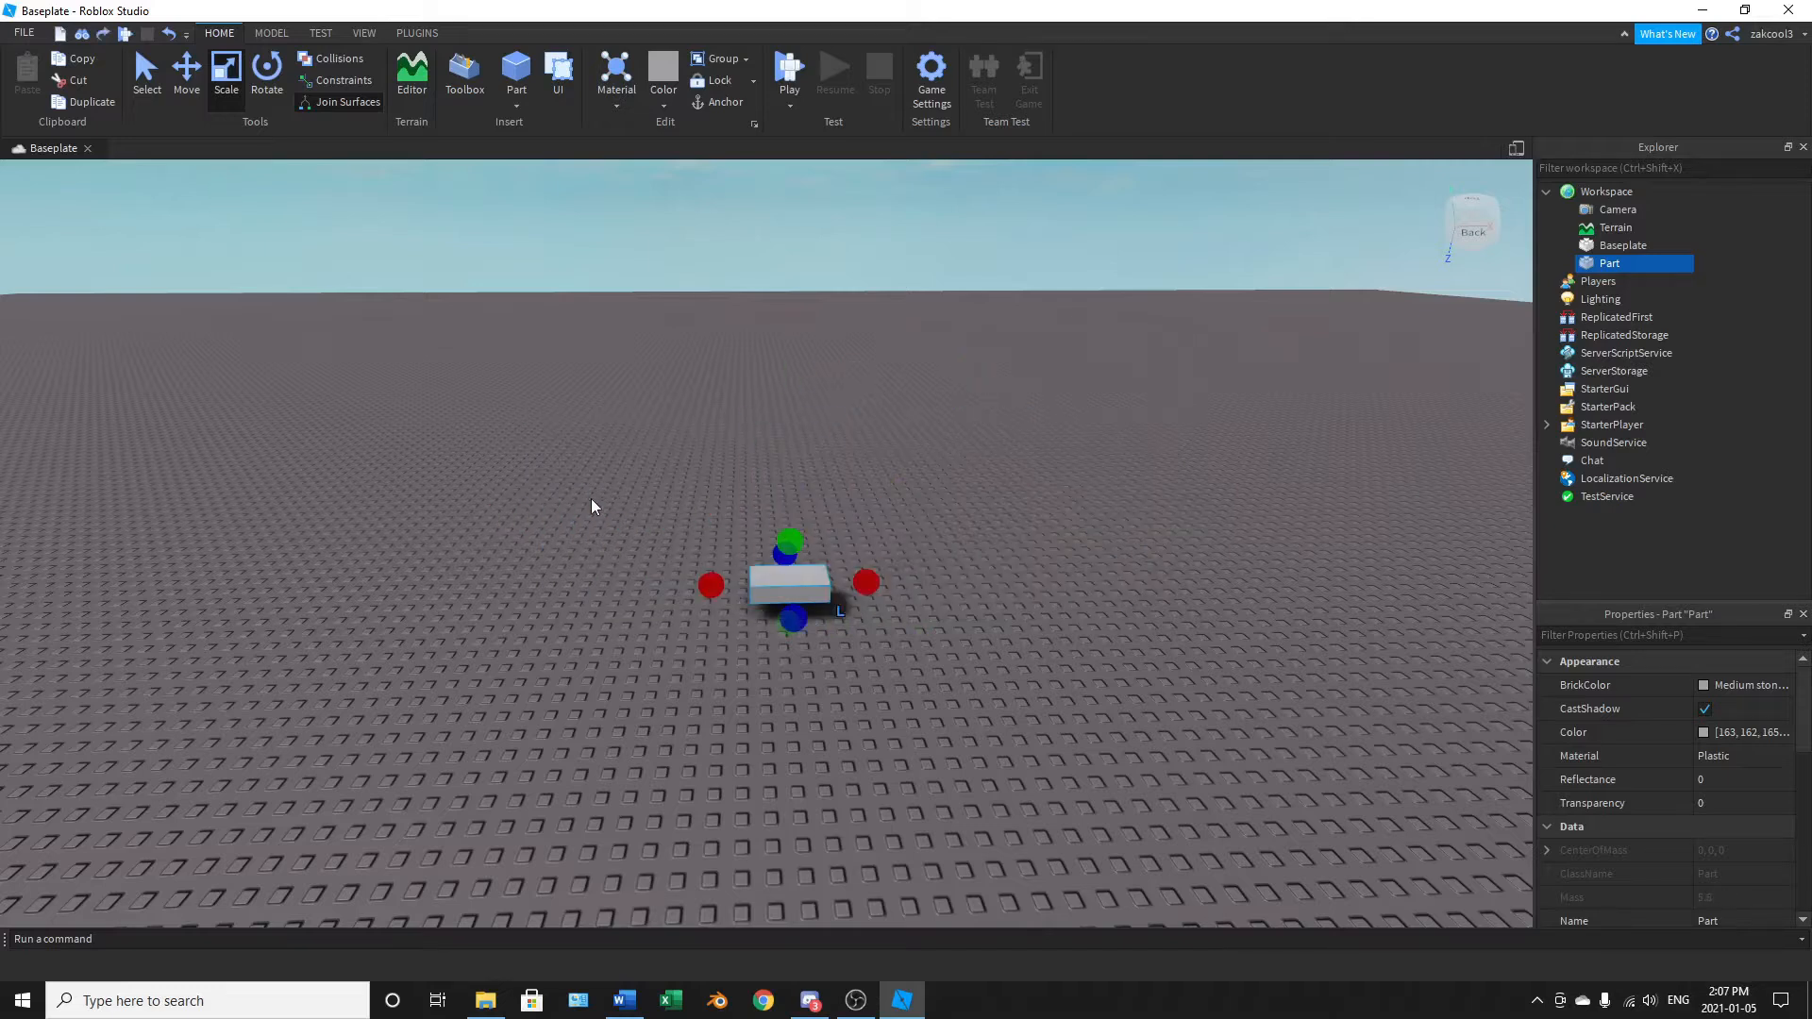
Step: Try rotating the block part with the rotation rings of the Rotate tool
{"action": "left_click", "coordinate": [279, 78]}
{"action": "right_click_drag", "start_coordinate": [823, 692], "coordinate": [695, 542]}
{"action": "left_click_drag", "start_coordinate": [717, 527], "coordinate": [570, 444]}
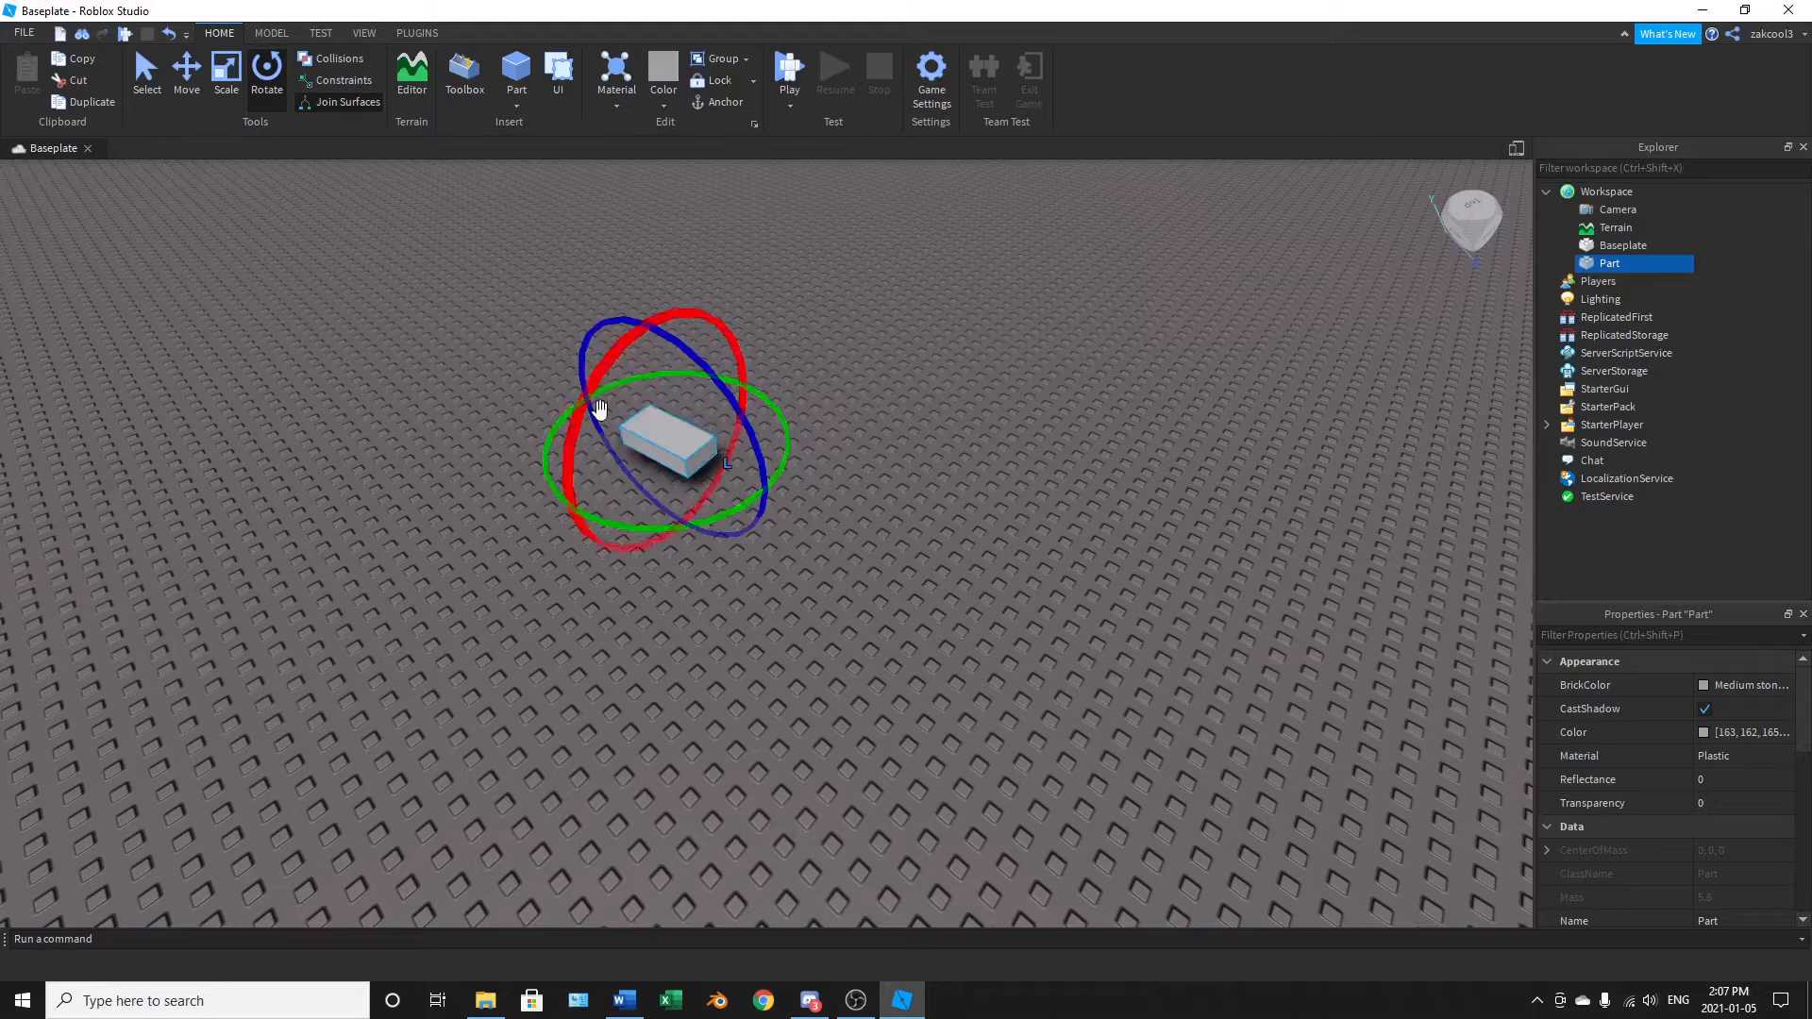
{"action": "left_click_drag", "start_coordinate": [675, 356], "coordinate": [769, 570]}
Step: Undo the block part's rotations and deselect it
{"action": "right_click_drag", "start_coordinate": [912, 593], "coordinate": [1012, 608]}
{"action": "key", "text": "ctrl+z"}
{"action": "key", "text": "ctrl+z"}
{"action": "key", "text": "ctrl+z"}
{"action": "left_click", "coordinate": [1014, 608]}
{"action": "scroll", "coordinate": [1012, 607], "scroll_direction": "up", "scroll_amount": 4}
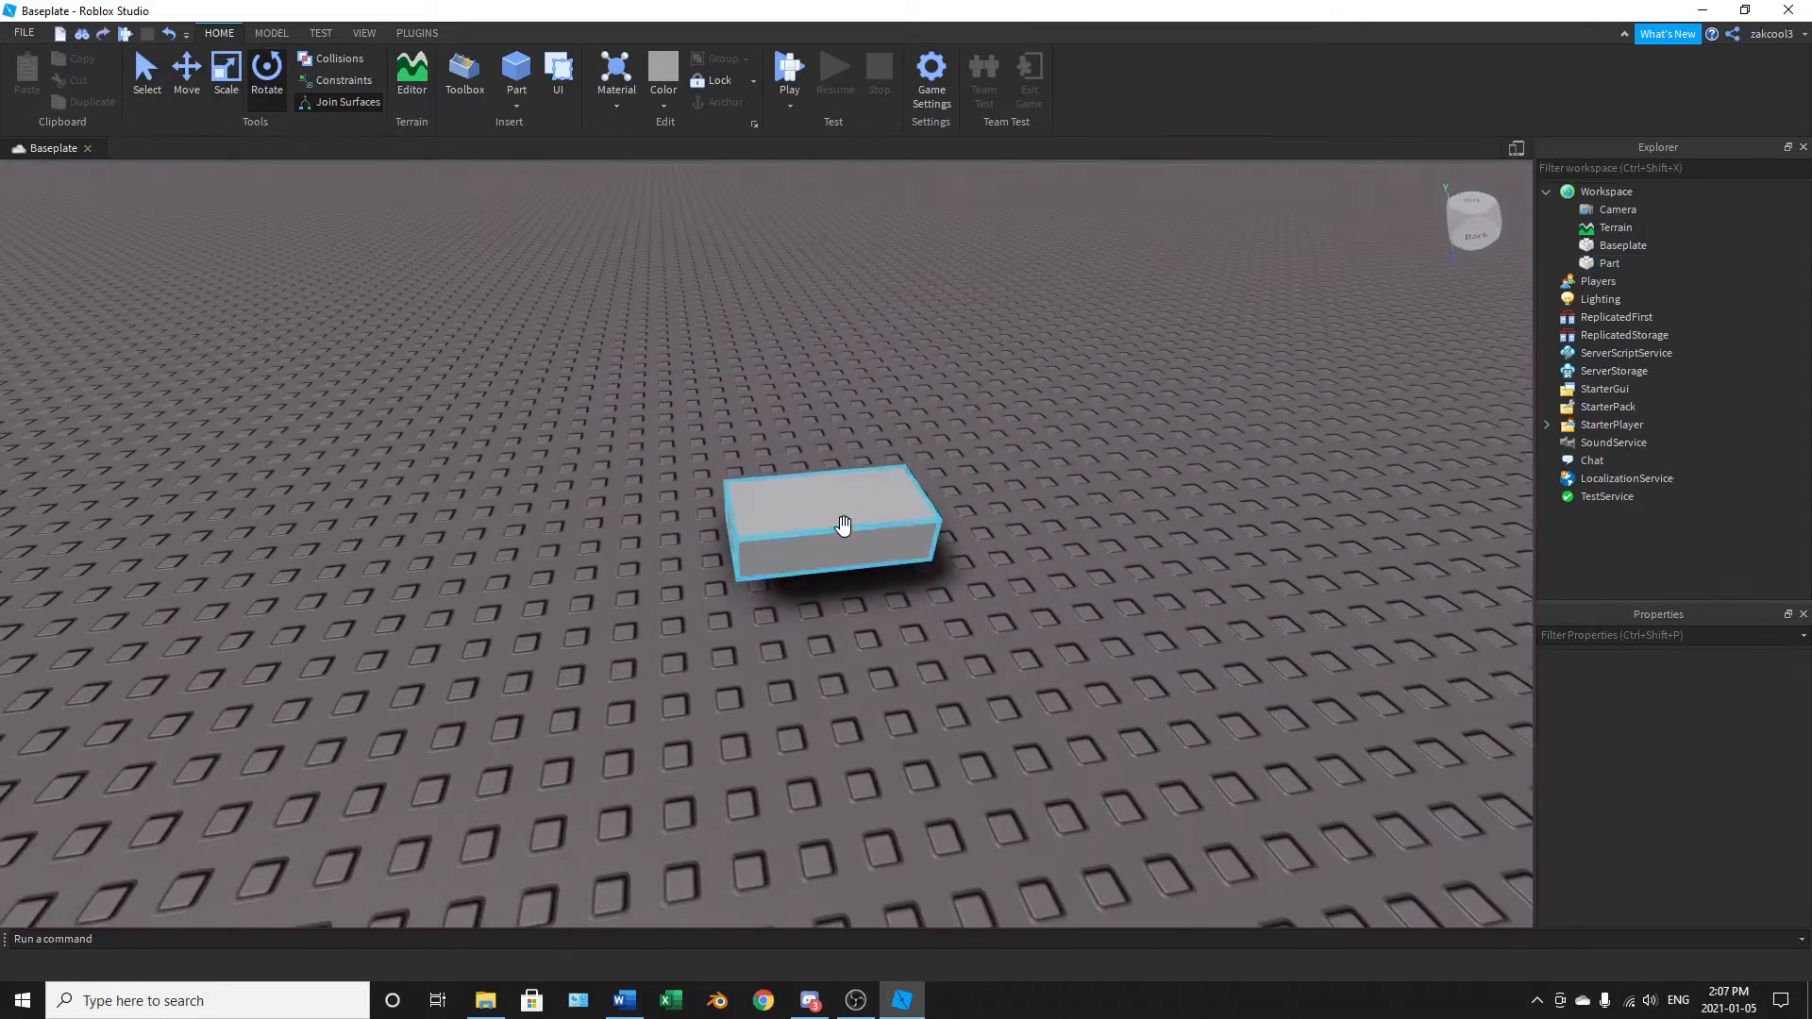
{"action": "left_click", "coordinate": [821, 514]}
{"action": "scroll", "coordinate": [848, 525], "scroll_direction": "up", "scroll_amount": 3}
{"action": "scroll", "coordinate": [824, 449], "scroll_direction": "up", "scroll_amount": 5}
{"action": "scroll", "coordinate": [823, 444], "scroll_direction": "down", "scroll_amount": 6}
{"action": "scroll", "coordinate": [825, 481], "scroll_direction": "up", "scroll_amount": 3}
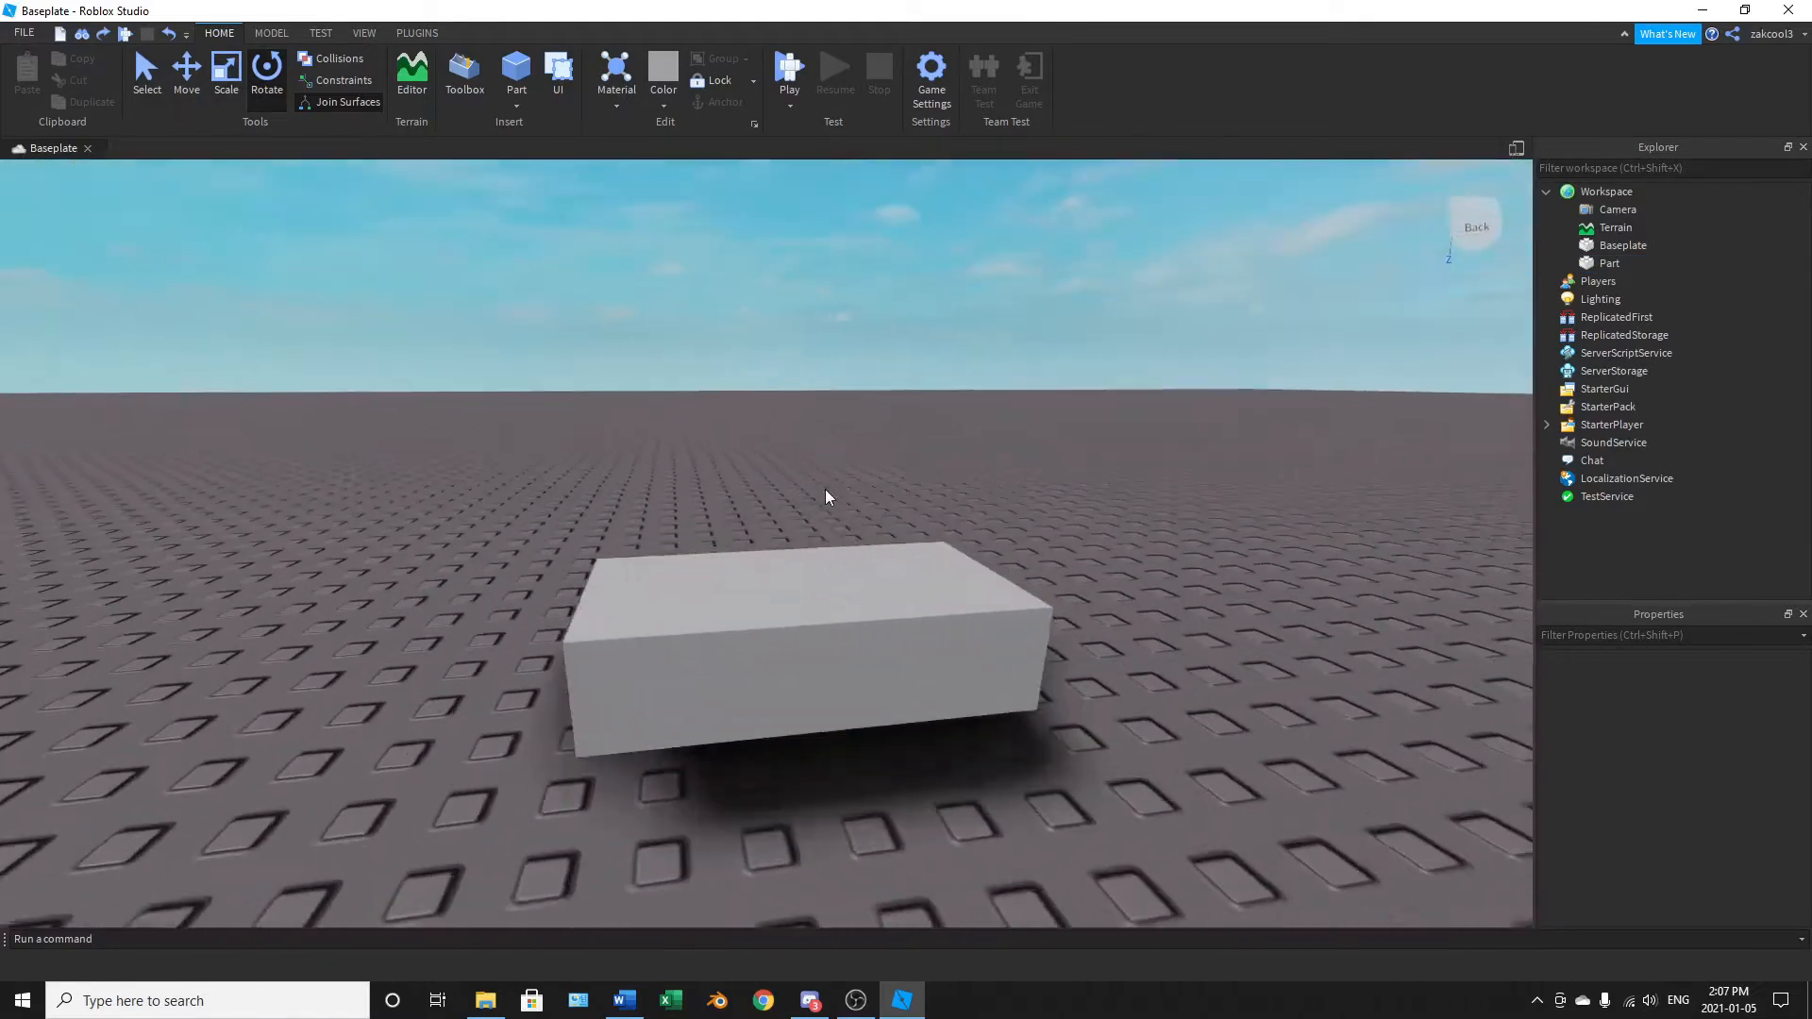
{"action": "scroll", "coordinate": [825, 489], "scroll_direction": "down", "scroll_amount": 3}
{"action": "scroll", "coordinate": [825, 489], "scroll_direction": "up", "scroll_amount": 4}
{"action": "scroll", "coordinate": [825, 488], "scroll_direction": "down", "scroll_amount": 4}
{"action": "scroll", "coordinate": [824, 488], "scroll_direction": "up", "scroll_amount": 4}
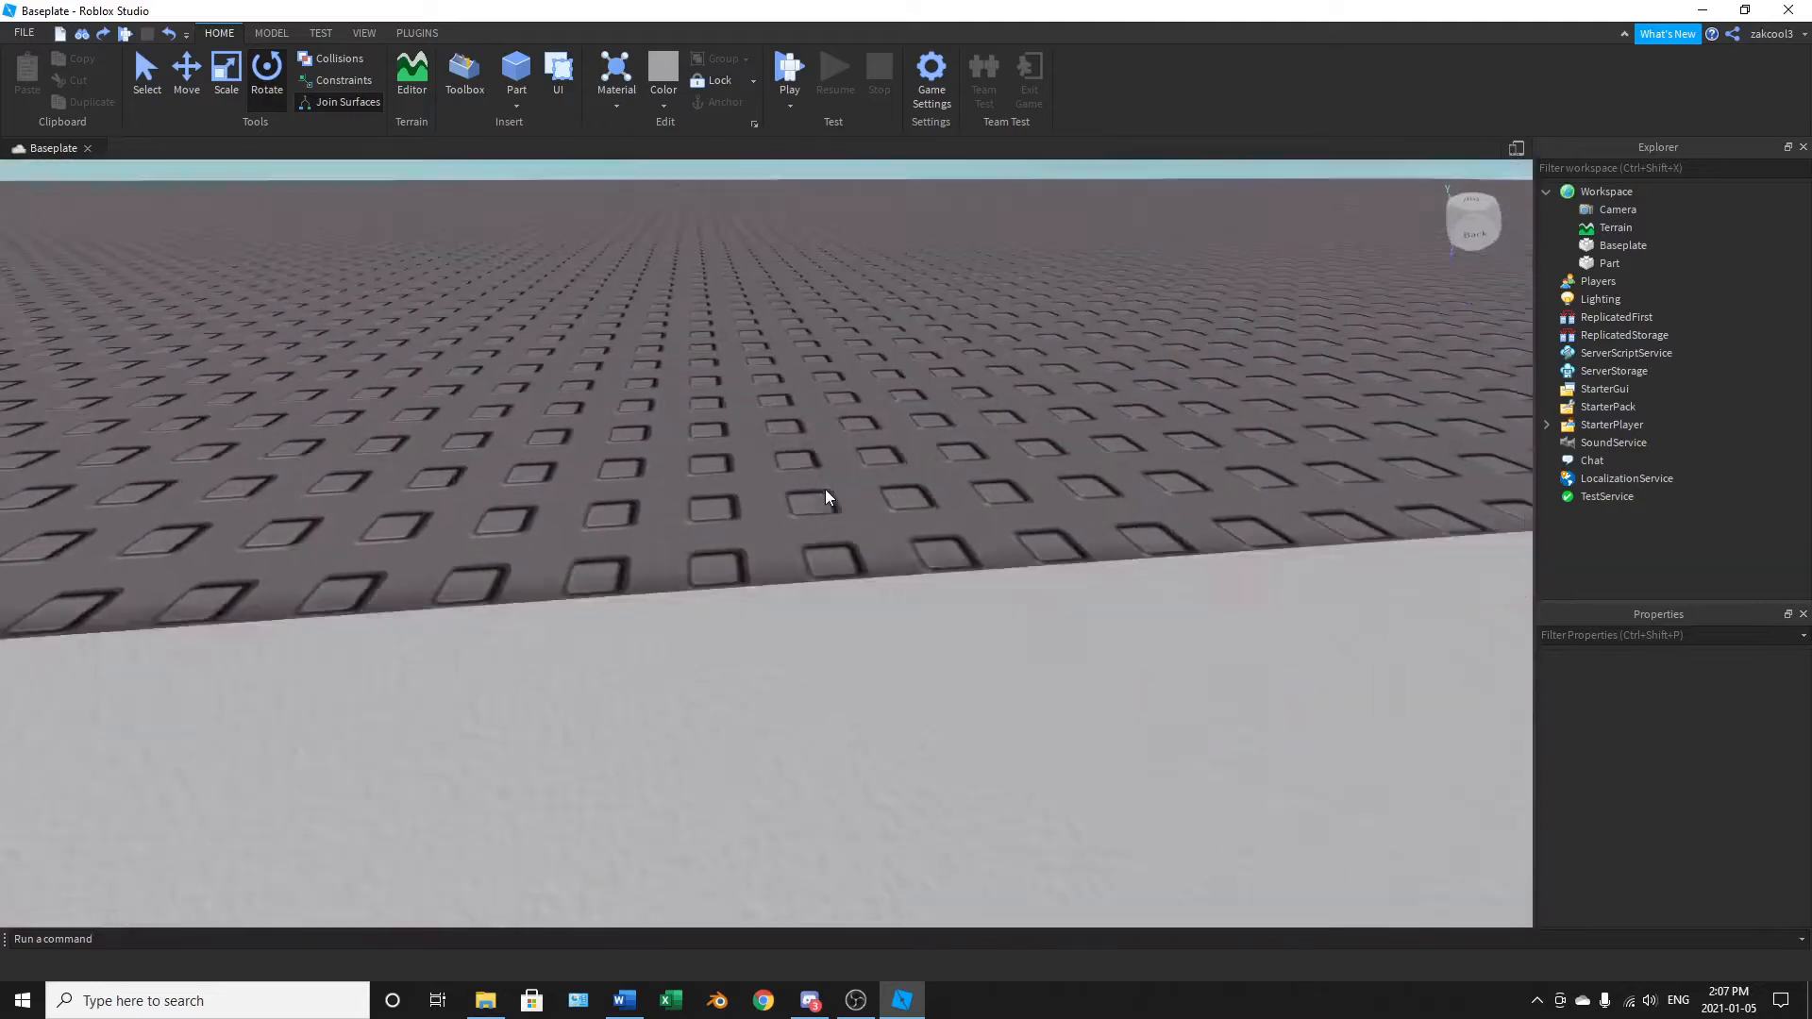
{"action": "scroll", "coordinate": [824, 489], "scroll_direction": "down", "scroll_amount": 4}
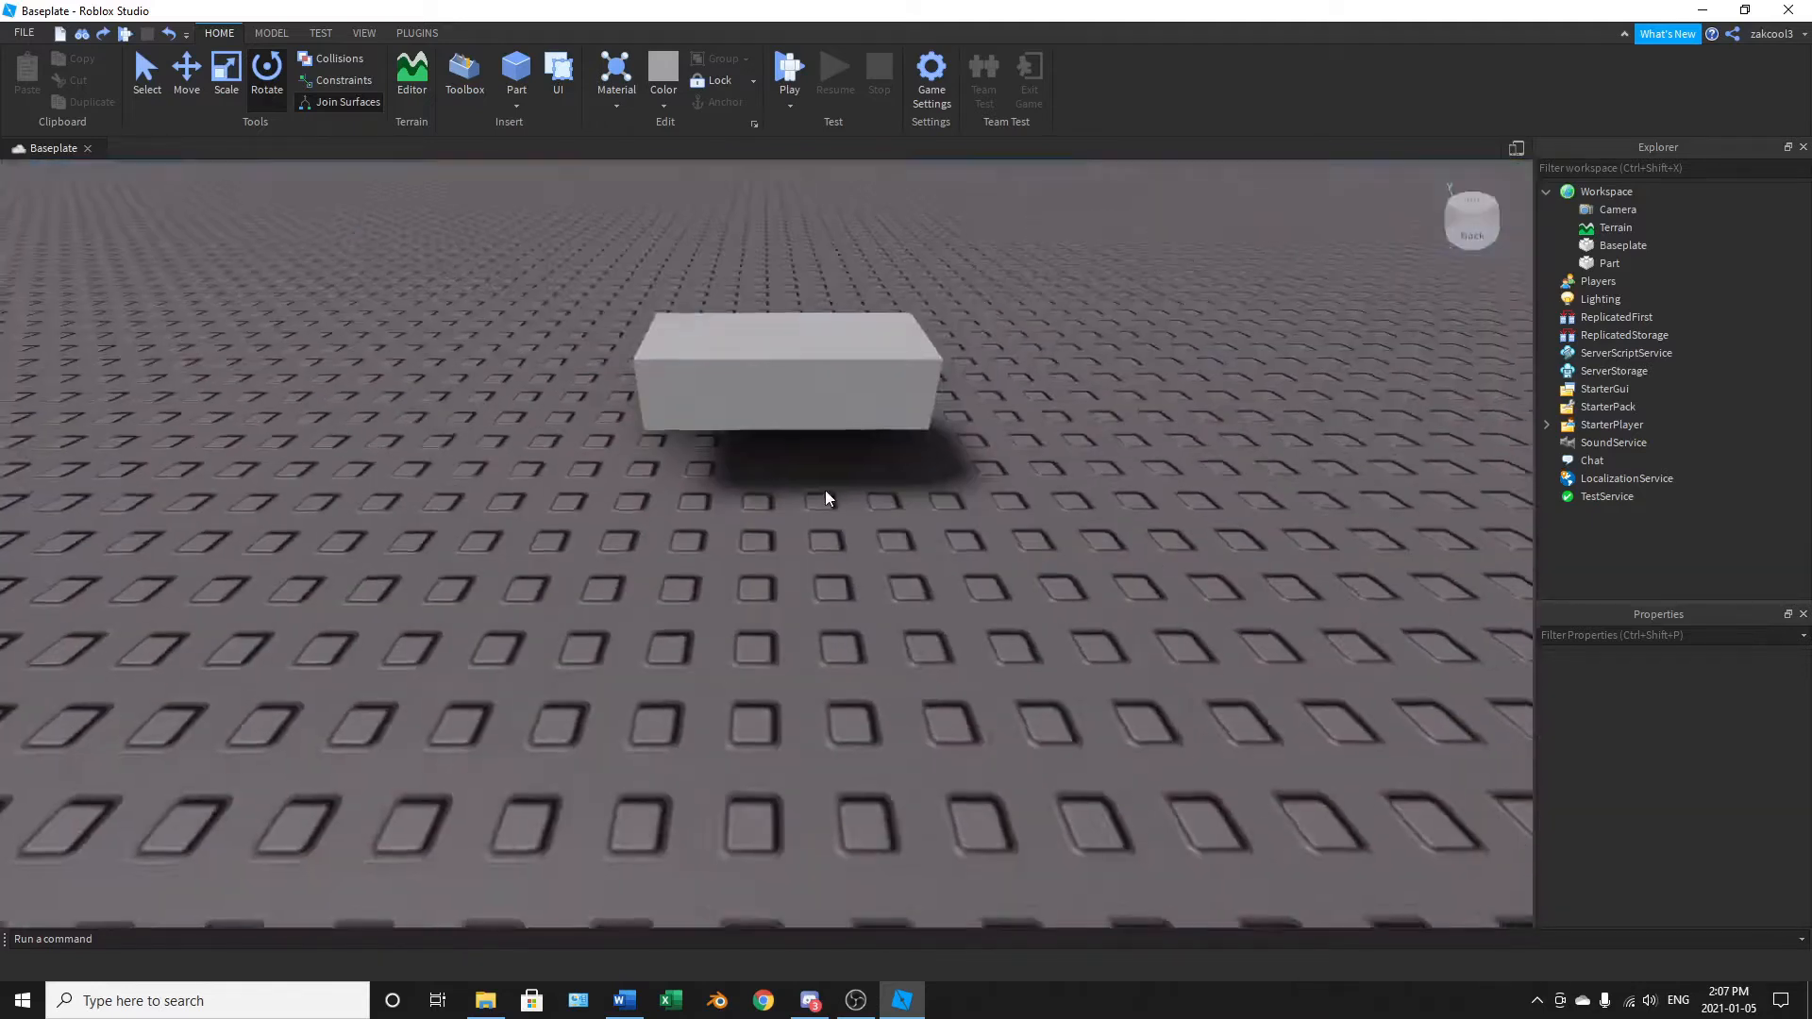
{"action": "scroll", "coordinate": [825, 489], "scroll_direction": "up", "scroll_amount": 3}
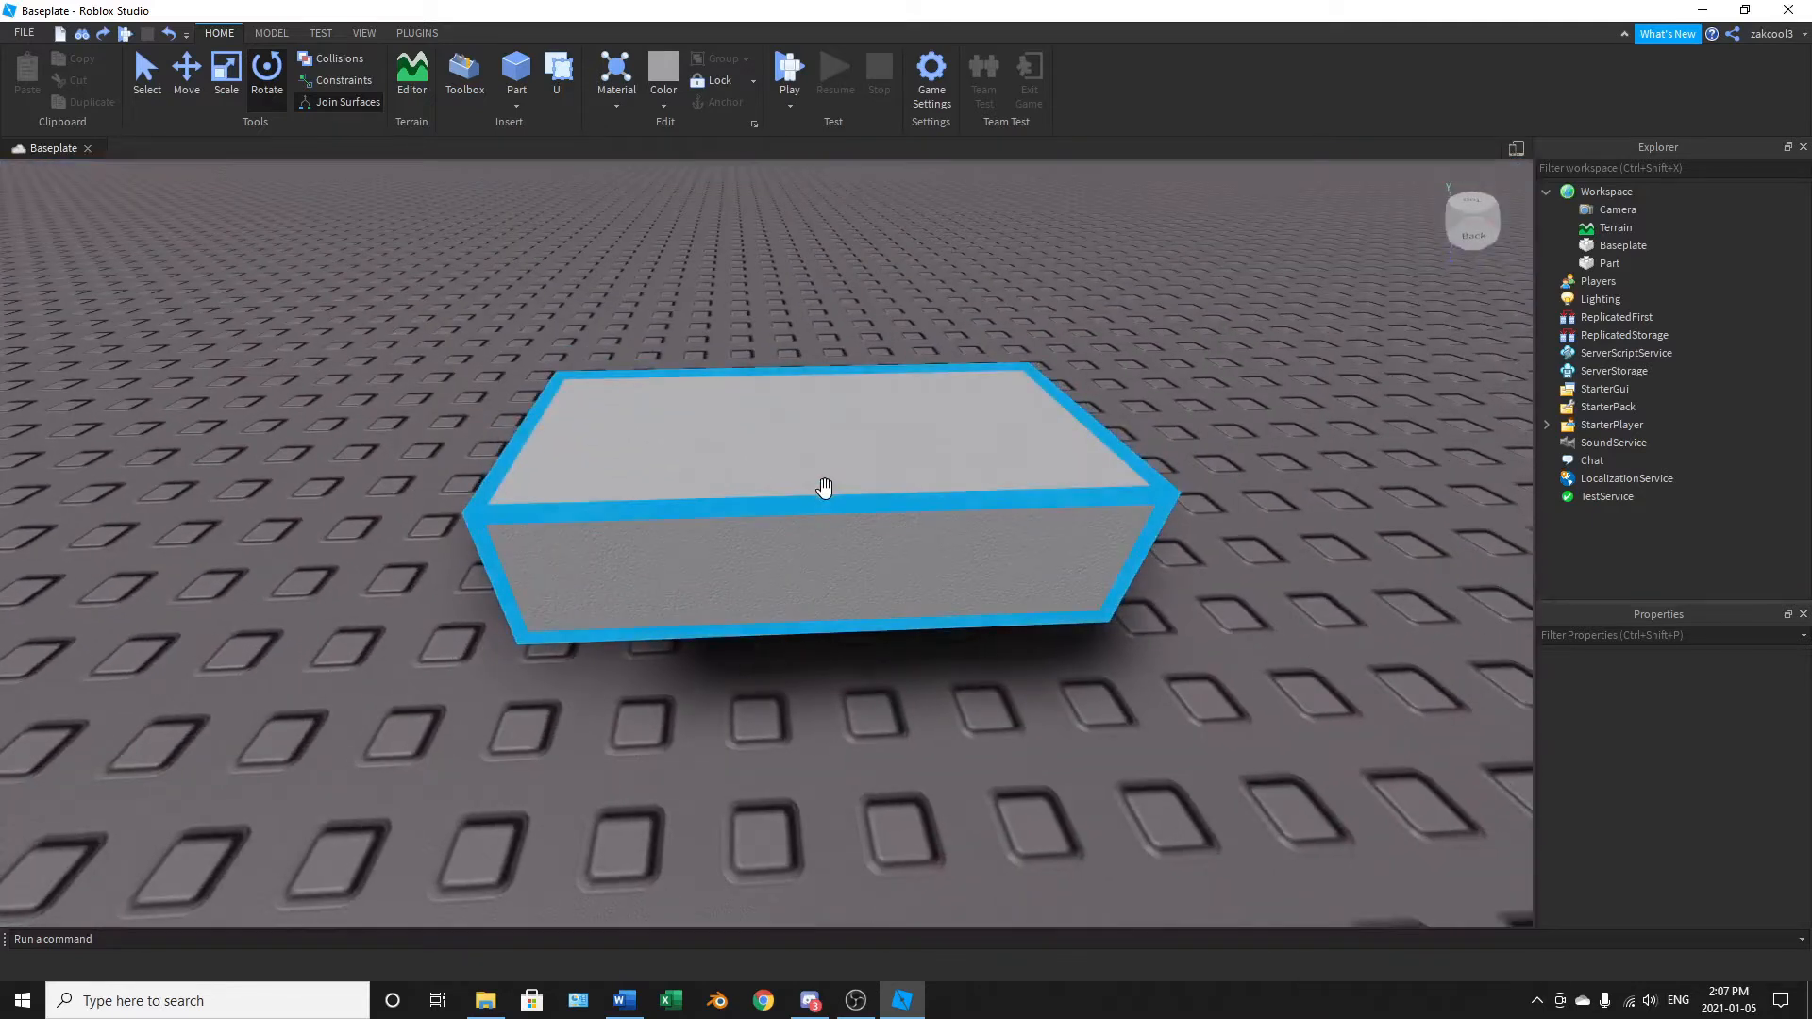
{"action": "scroll", "coordinate": [825, 488], "scroll_direction": "down", "scroll_amount": 4}
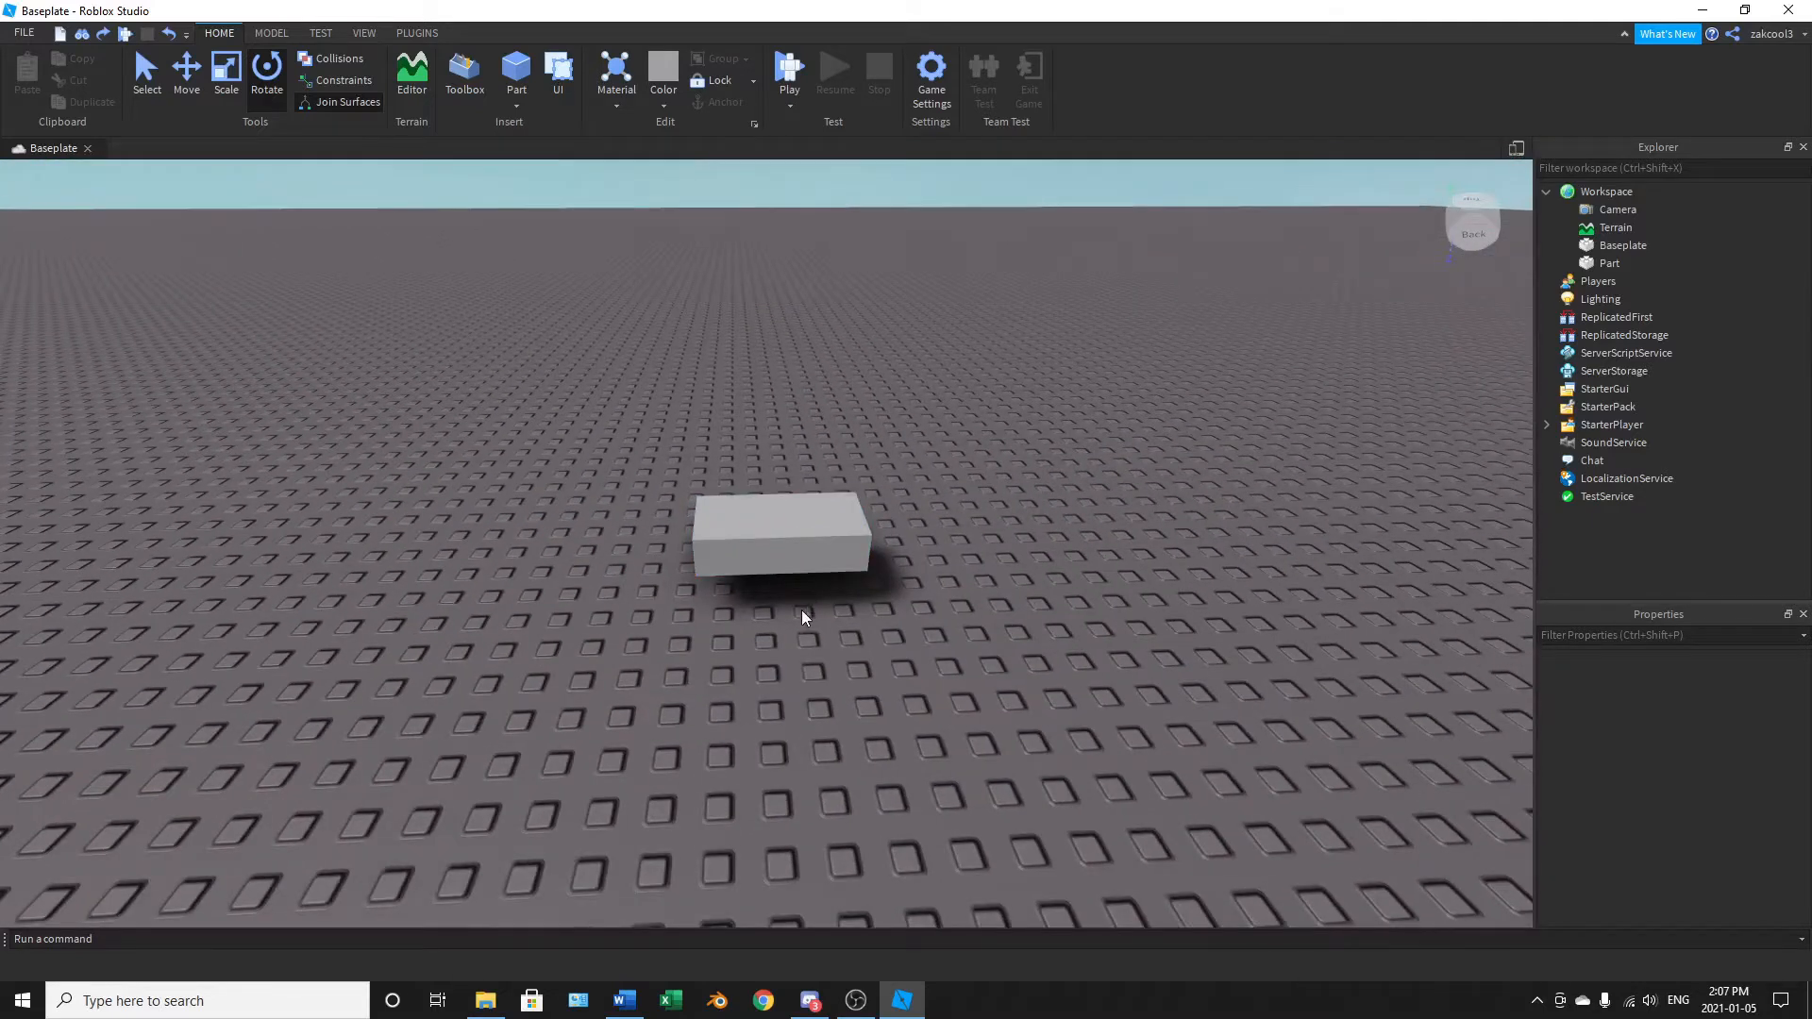
Step: Select the block part and scale it upward and outward along its red axis into a tall, wide wall
{"action": "mouse_move", "coordinate": [786, 455]}
{"action": "middle_mouse_down"}
{"action": "mouse_move", "coordinate": [742, 455]}
{"action": "mouse_move", "coordinate": [840, 461]}
{"action": "mouse_move", "coordinate": [806, 494]}
{"action": "mouse_move", "coordinate": [782, 460]}
{"action": "middle_mouse_up"}
{"action": "right_click_drag", "start_coordinate": [855, 561], "coordinate": [849, 557]}
{"action": "scroll", "coordinate": [849, 558], "scroll_direction": "down", "scroll_amount": 3}
{"action": "left_click", "coordinate": [843, 609]}
{"action": "right_click_drag", "start_coordinate": [864, 753], "coordinate": [865, 753]}
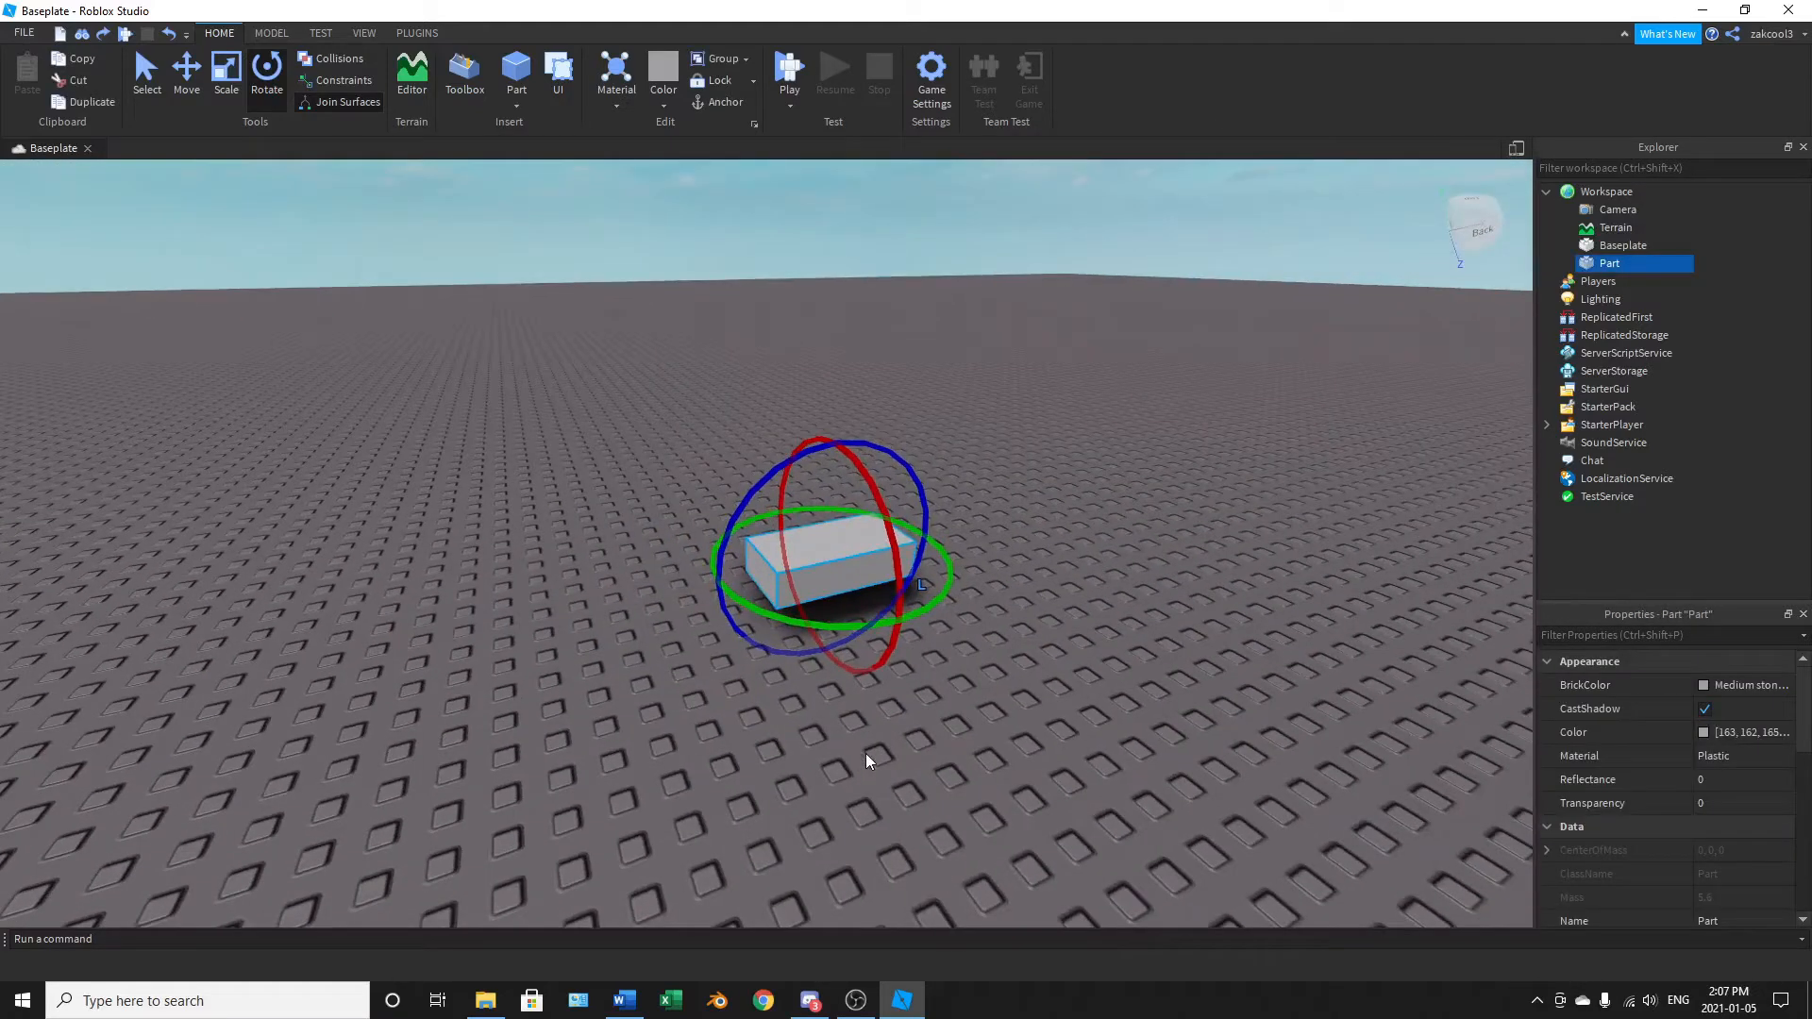
{"action": "left_click", "coordinate": [223, 83]}
{"action": "right_click_drag", "start_coordinate": [719, 666], "coordinate": [719, 666]}
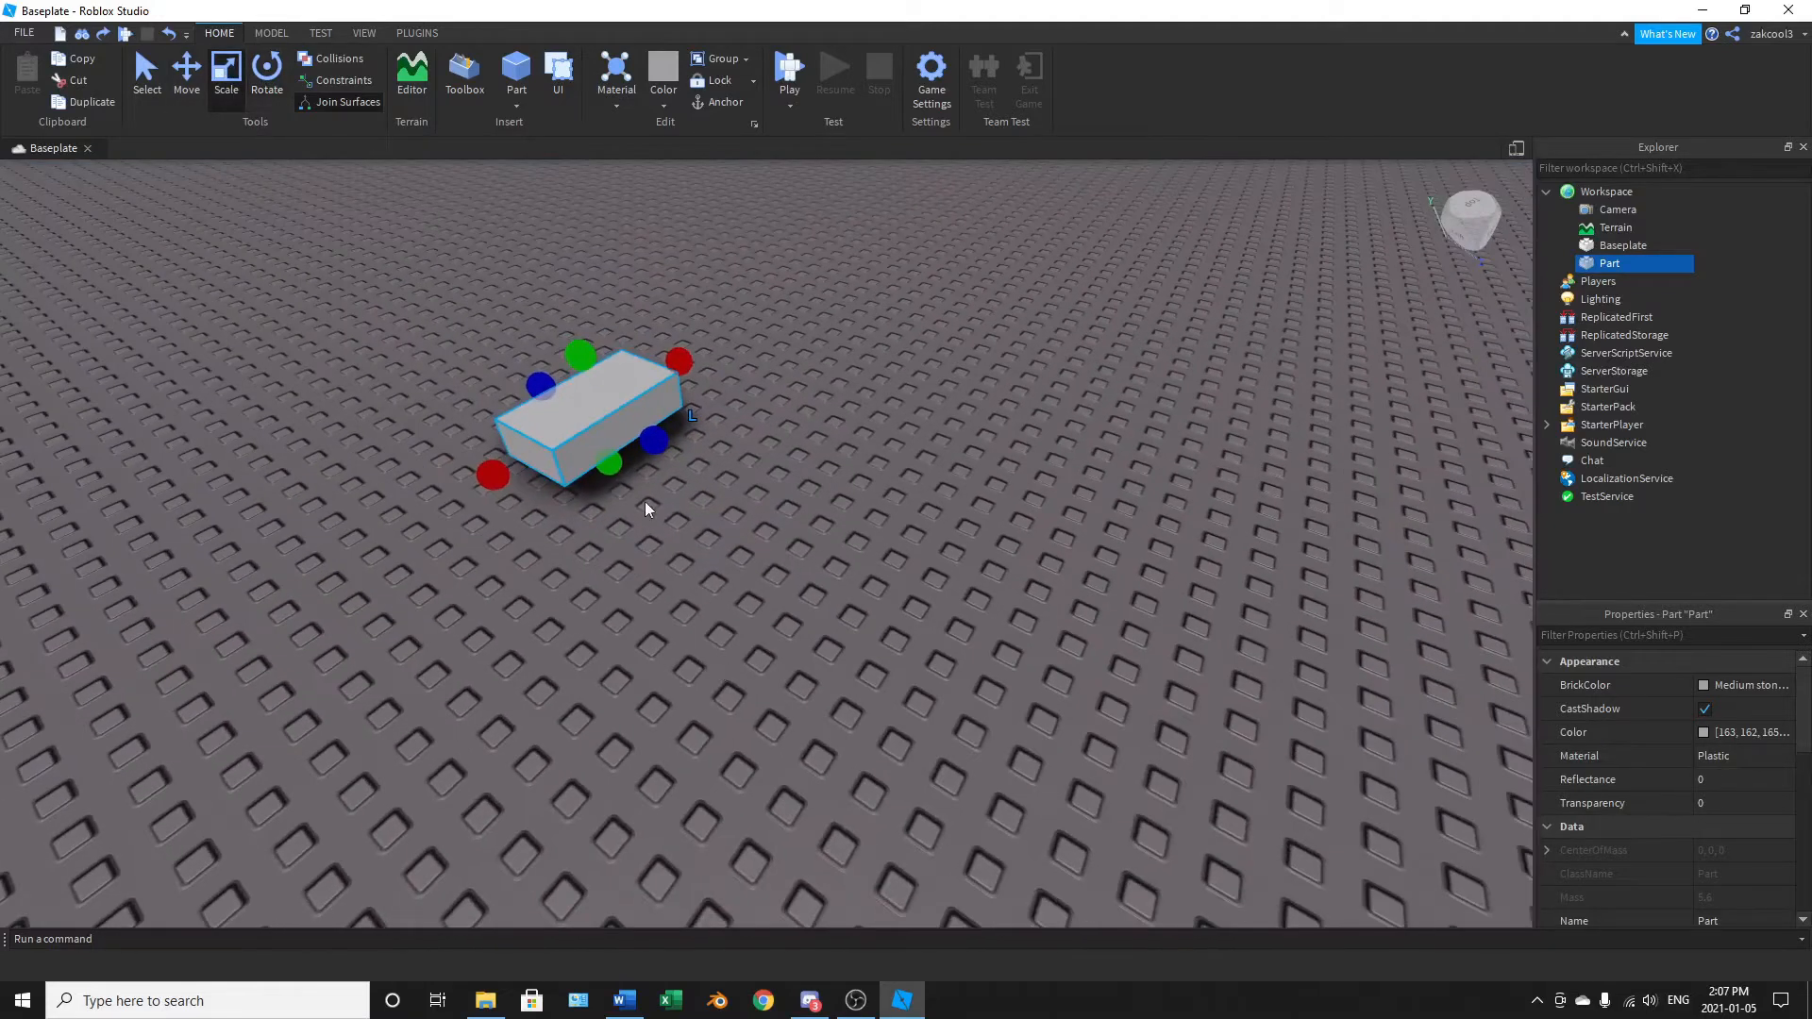
{"action": "left_click_drag", "start_coordinate": [539, 387], "coordinate": [500, 151]}
{"action": "scroll", "coordinate": [603, 424], "scroll_direction": "down", "scroll_amount": 2}
{"action": "right_click_drag", "start_coordinate": [587, 420], "coordinate": [587, 419]}
{"action": "scroll", "coordinate": [589, 423], "scroll_direction": "down", "scroll_amount": 1}
{"action": "left_click_drag", "start_coordinate": [682, 534], "coordinate": [350, 654]}
{"action": "left_click_drag", "start_coordinate": [618, 455], "coordinate": [576, 215]}
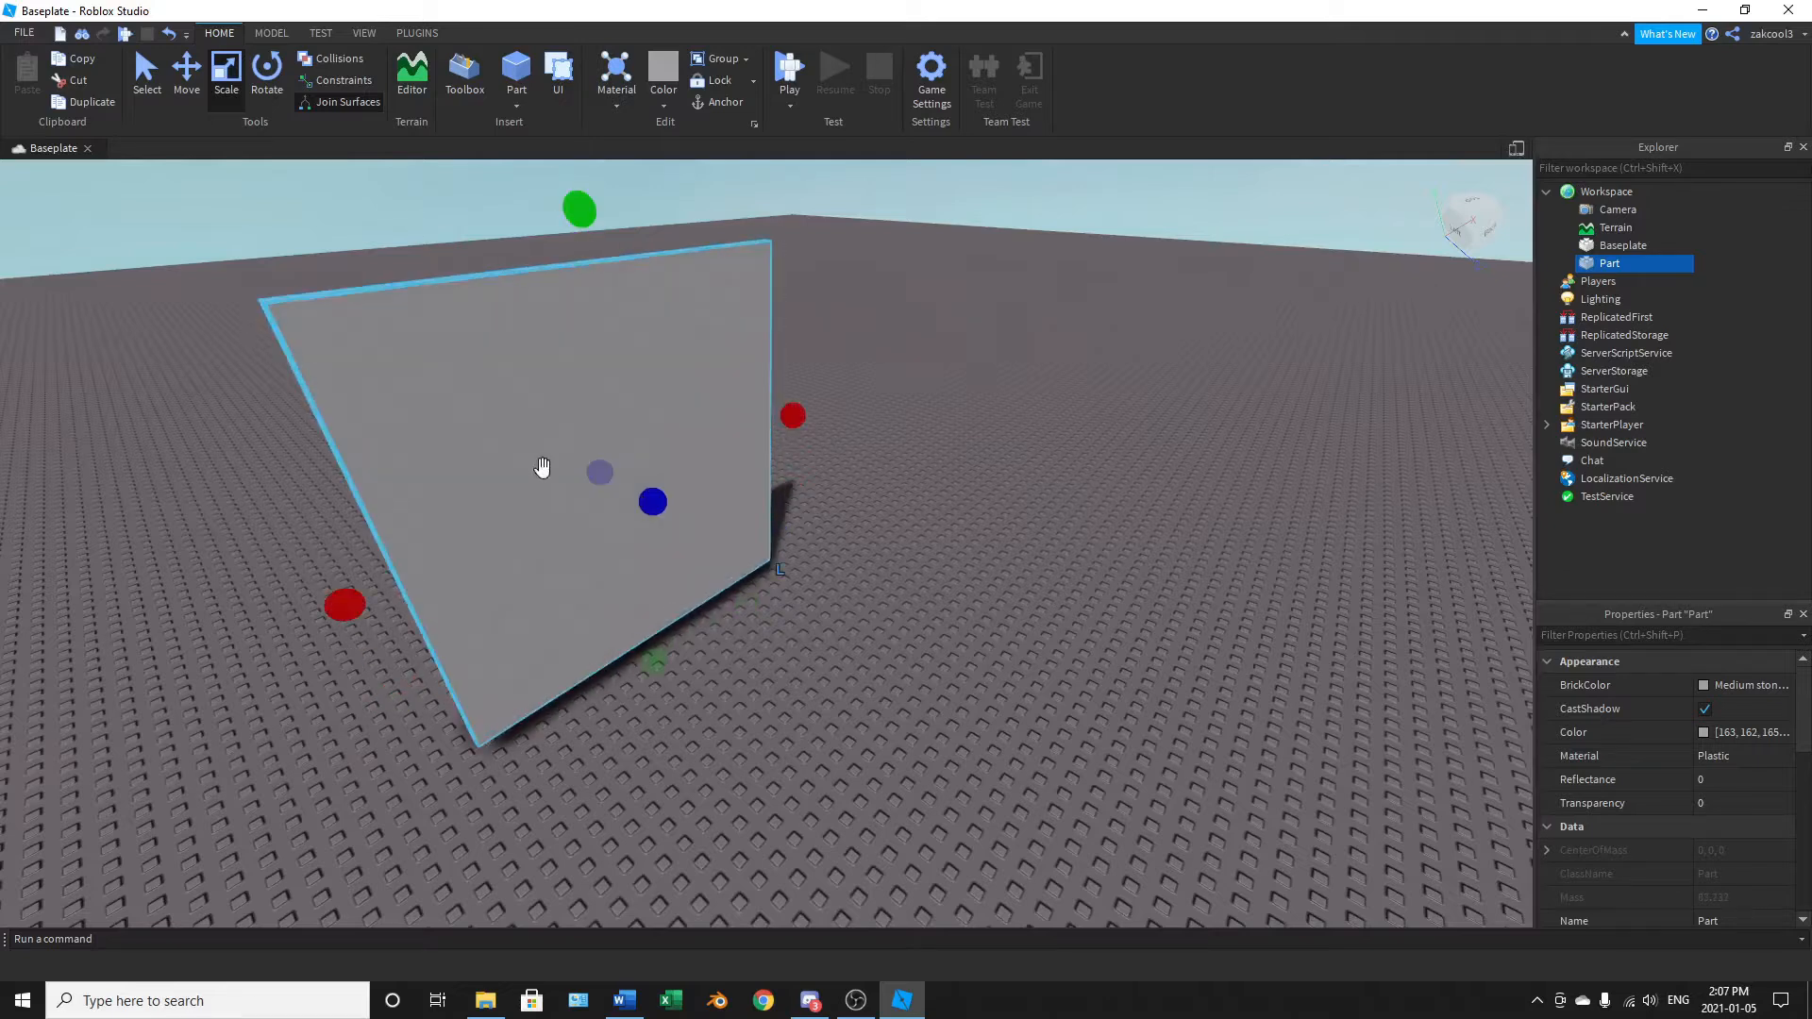
Step: Duplicate the wall and move the copy away from the original along the blue axis
{"action": "right_click_drag", "start_coordinate": [548, 470], "coordinate": [548, 470]}
{"action": "key", "text": "s"}
{"action": "key", "text": "a"}
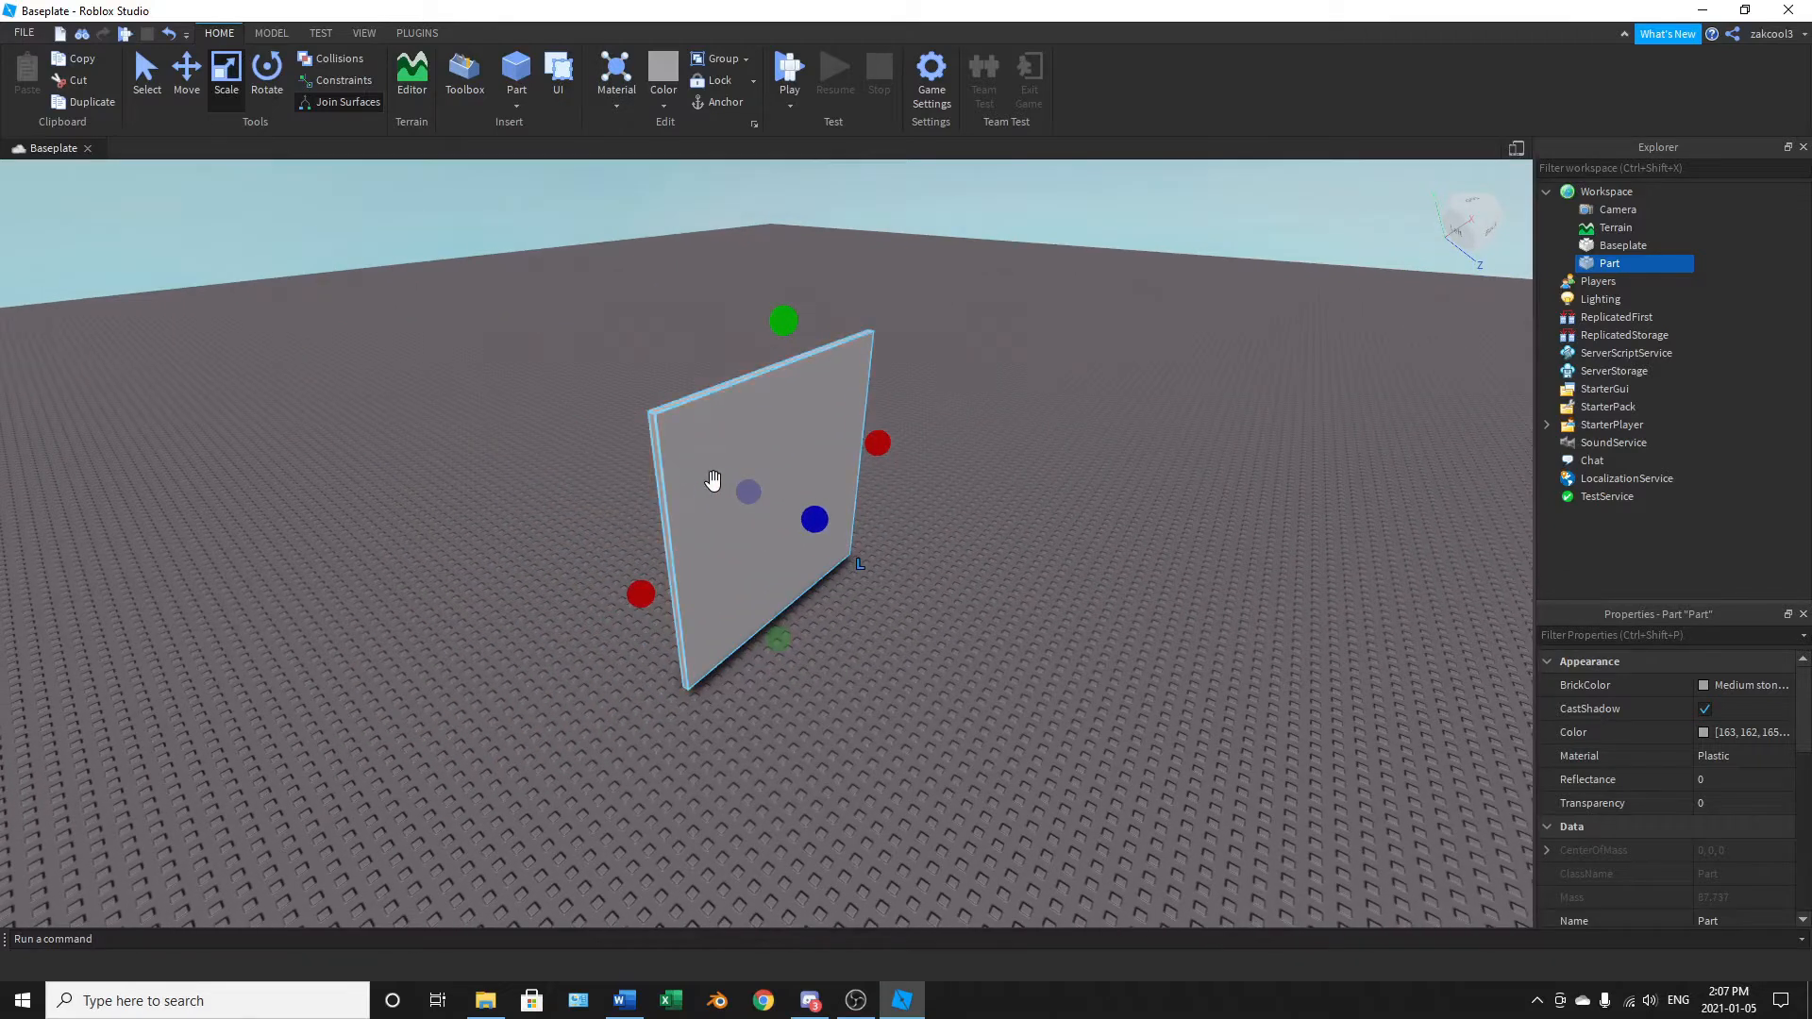
{"action": "key", "text": "ctrl+d"}
{"action": "key", "text": "ctrl+2"}
{"action": "left_click_drag", "start_coordinate": [813, 523], "coordinate": [894, 558]}
{"action": "right_click_drag", "start_coordinate": [841, 485], "coordinate": [761, 500]}
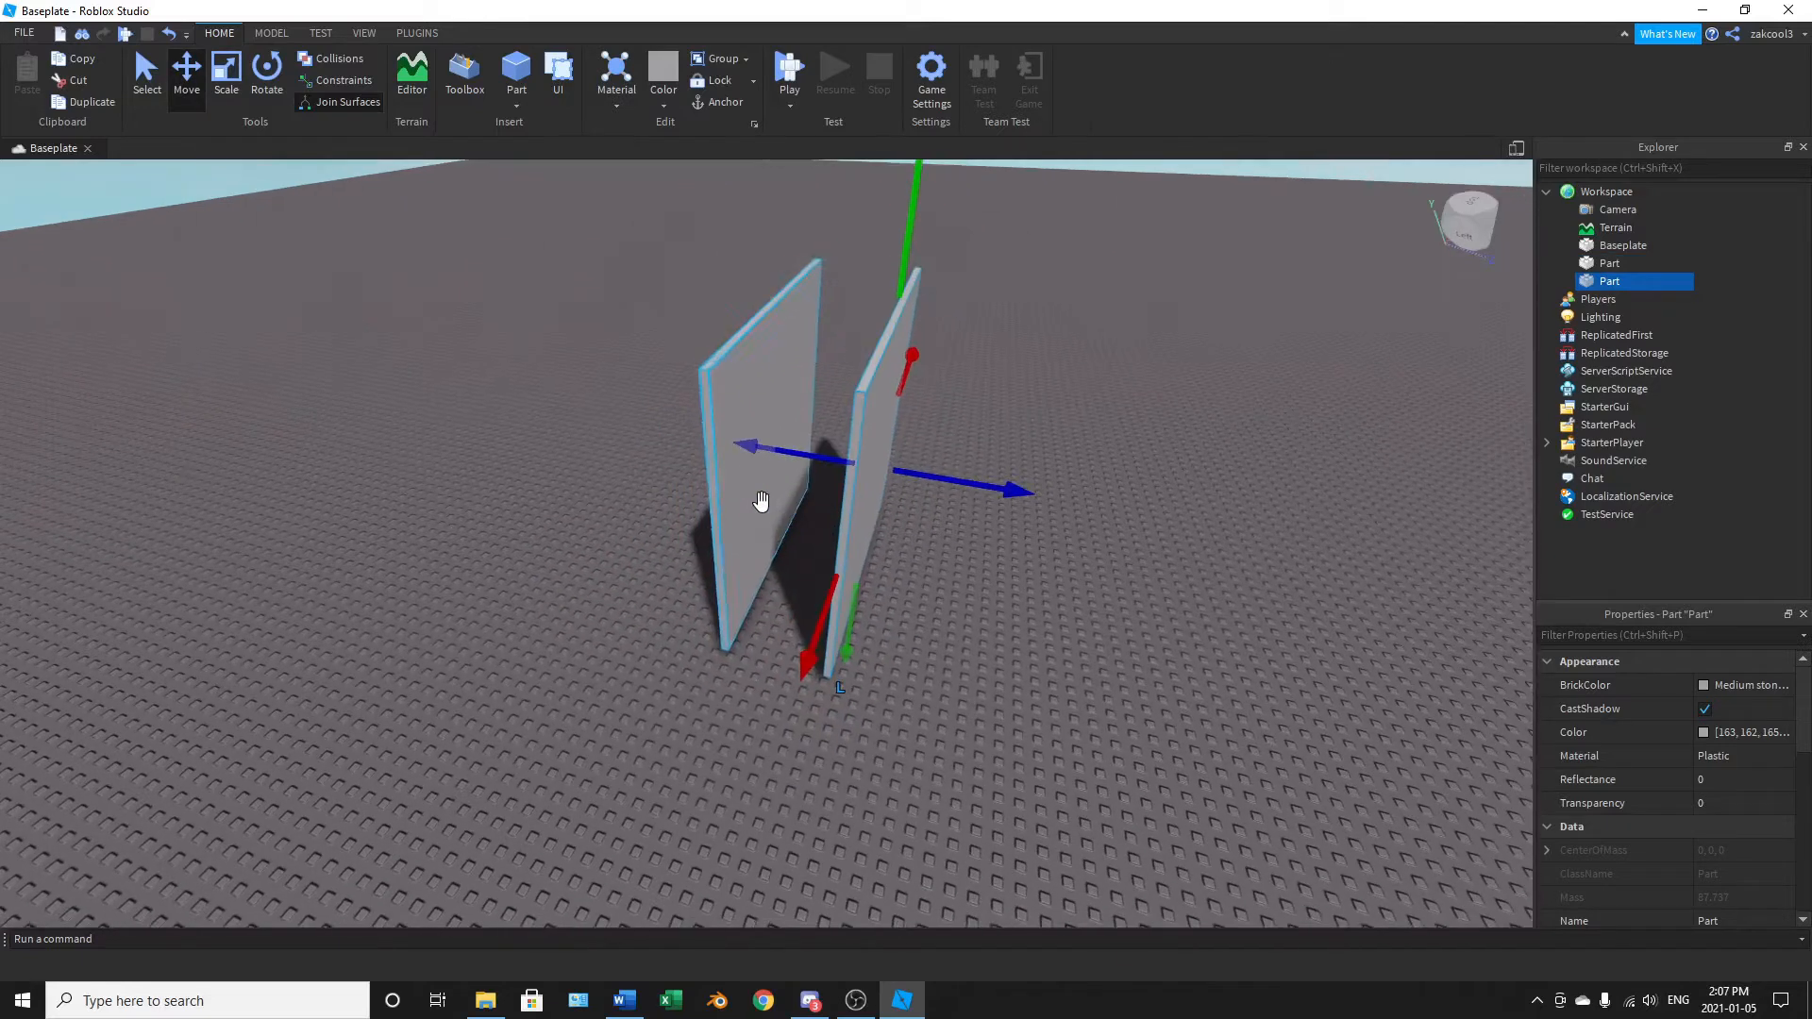
Step: Try tilting the duplicated wall slightly with the Rotate tool and delete that copy
{"action": "left_click", "coordinate": [268, 92]}
{"action": "mouse_move", "coordinate": [812, 539]}
{"action": "left_mouse_down"}
{"action": "mouse_move", "coordinate": [889, 538]}
{"action": "mouse_move", "coordinate": [823, 569]}
{"action": "left_mouse_up"}
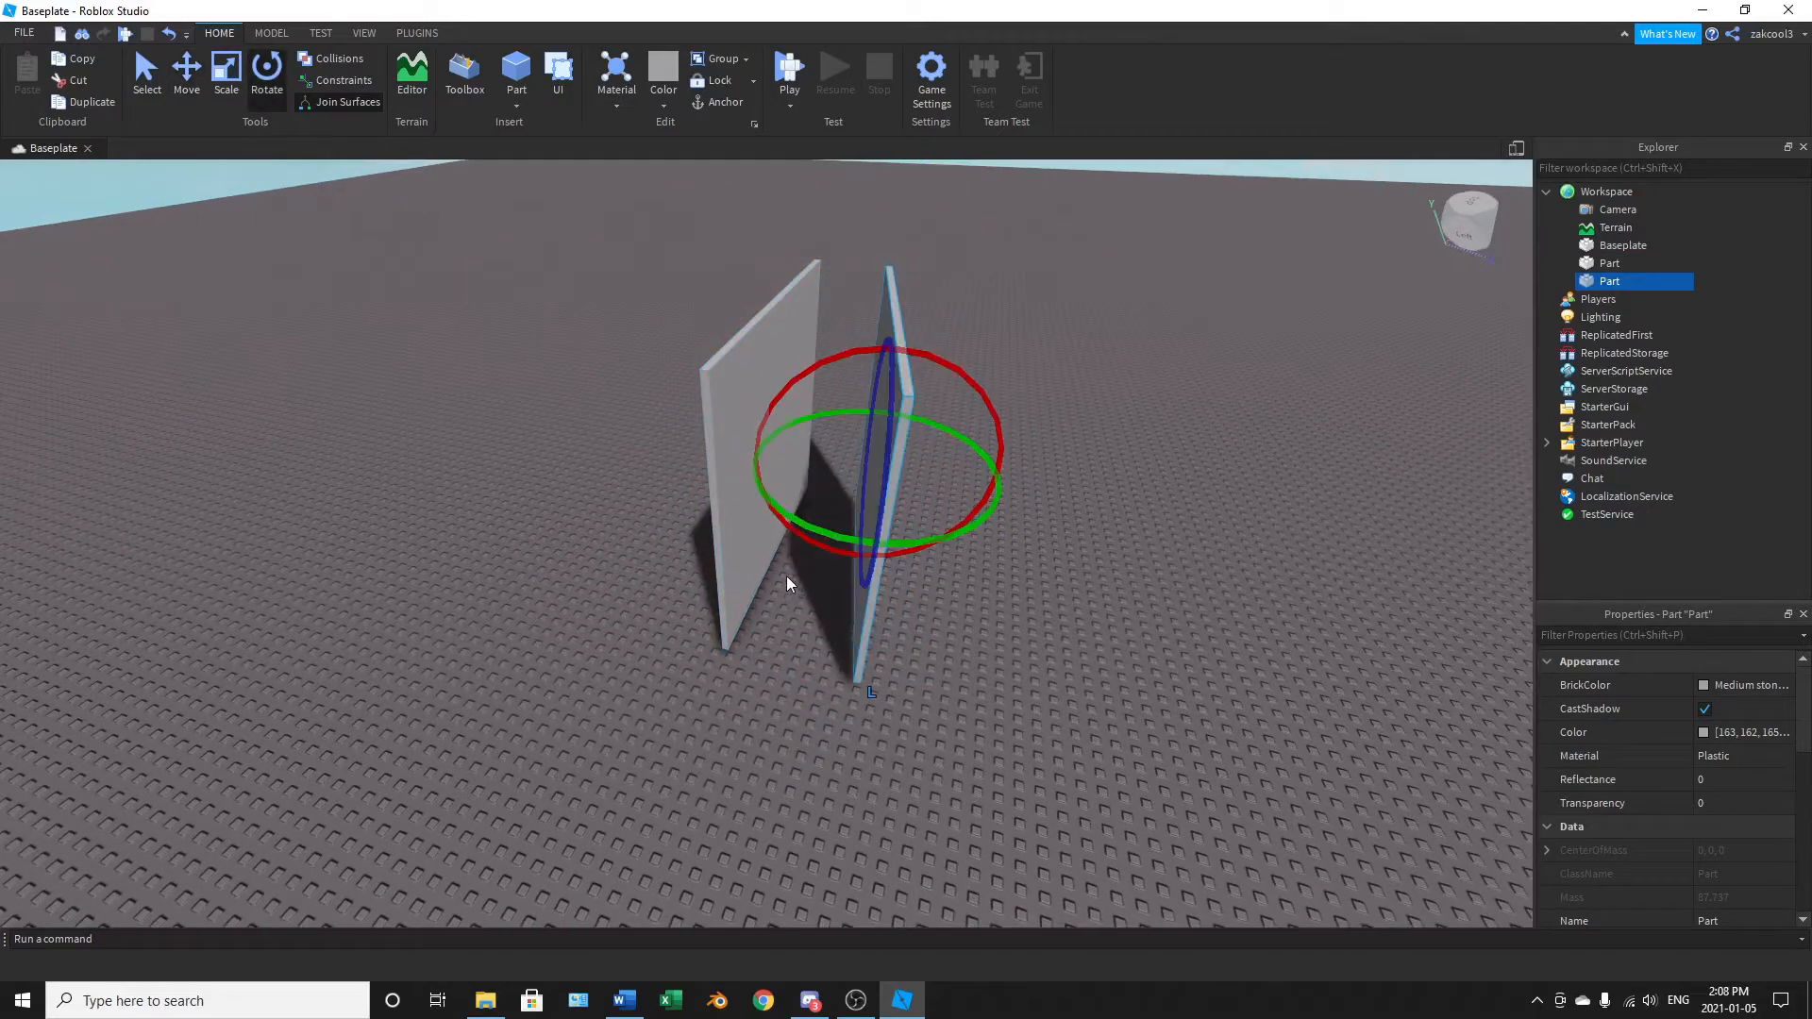
{"action": "key", "text": "Delete"}
Step: Select the remaining wall and shift it to a different spot on the baseplate
{"action": "right_click_drag", "start_coordinate": [785, 576], "coordinate": [772, 577]}
{"action": "left_click_drag", "start_coordinate": [817, 449], "coordinate": [832, 366]}
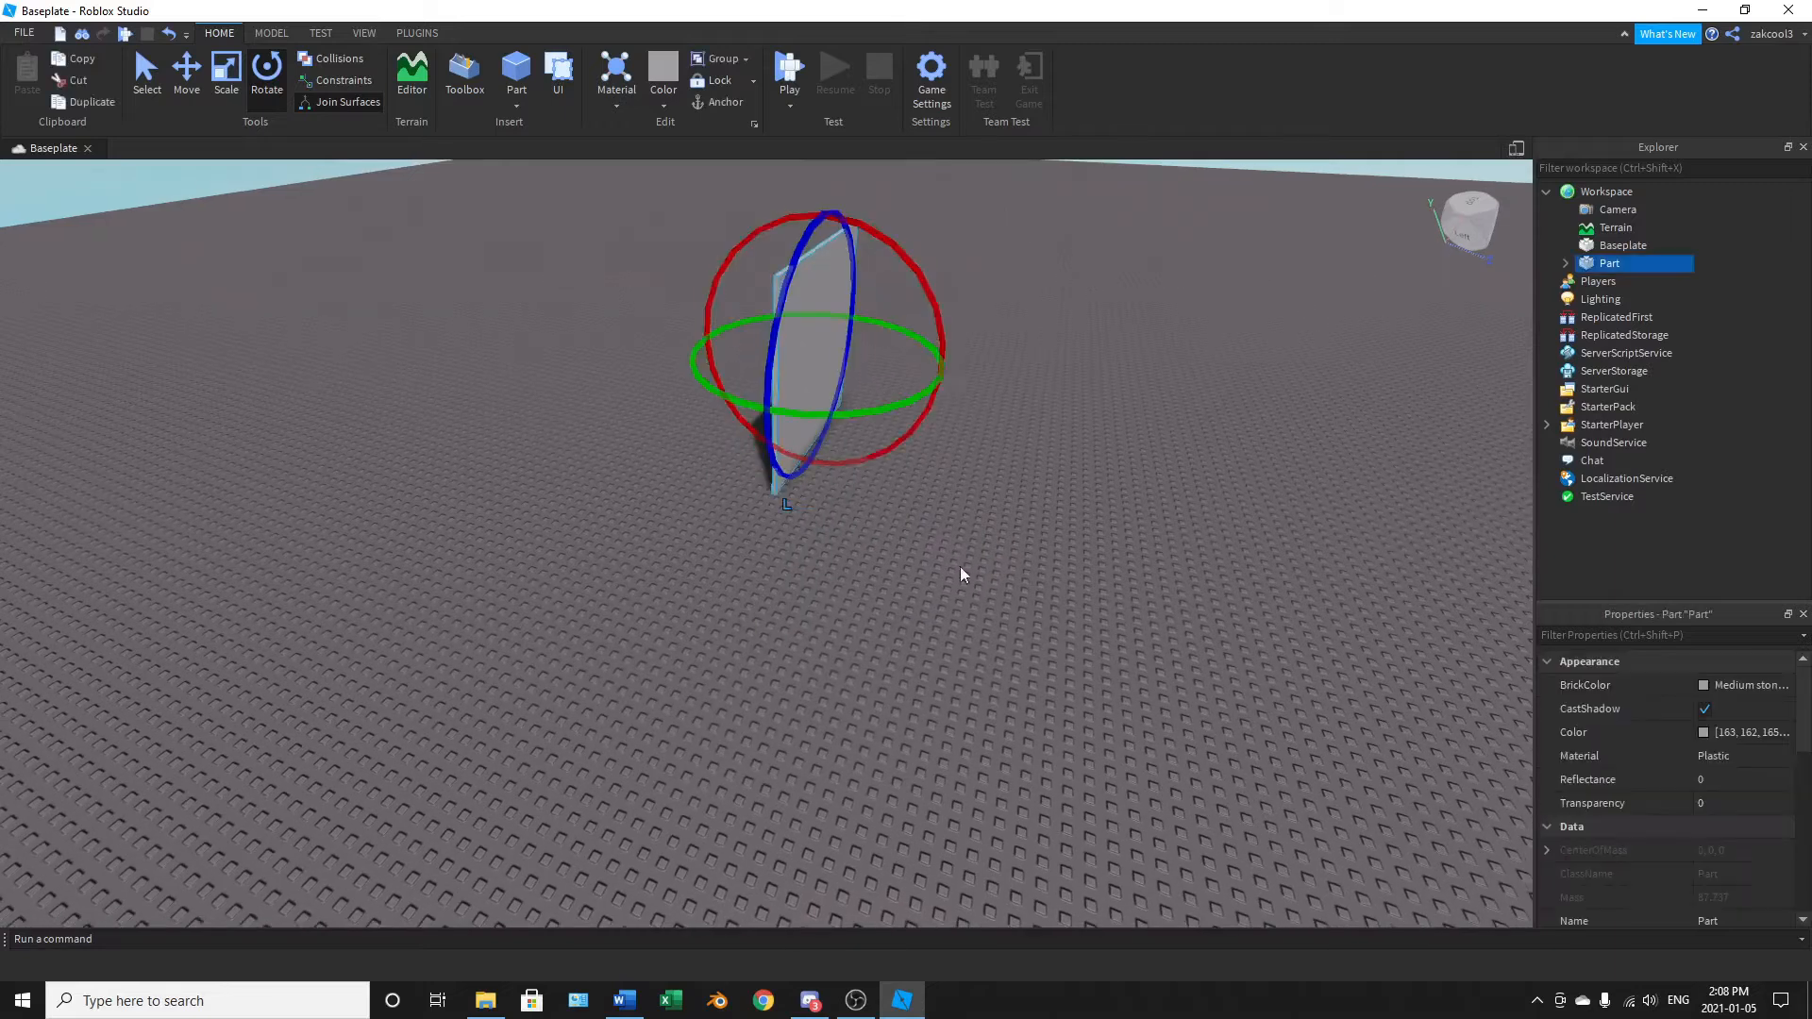
{"action": "right_click_drag", "start_coordinate": [960, 566], "coordinate": [1010, 581]}
{"action": "scroll", "coordinate": [1007, 586], "scroll_direction": "up", "scroll_amount": 5}
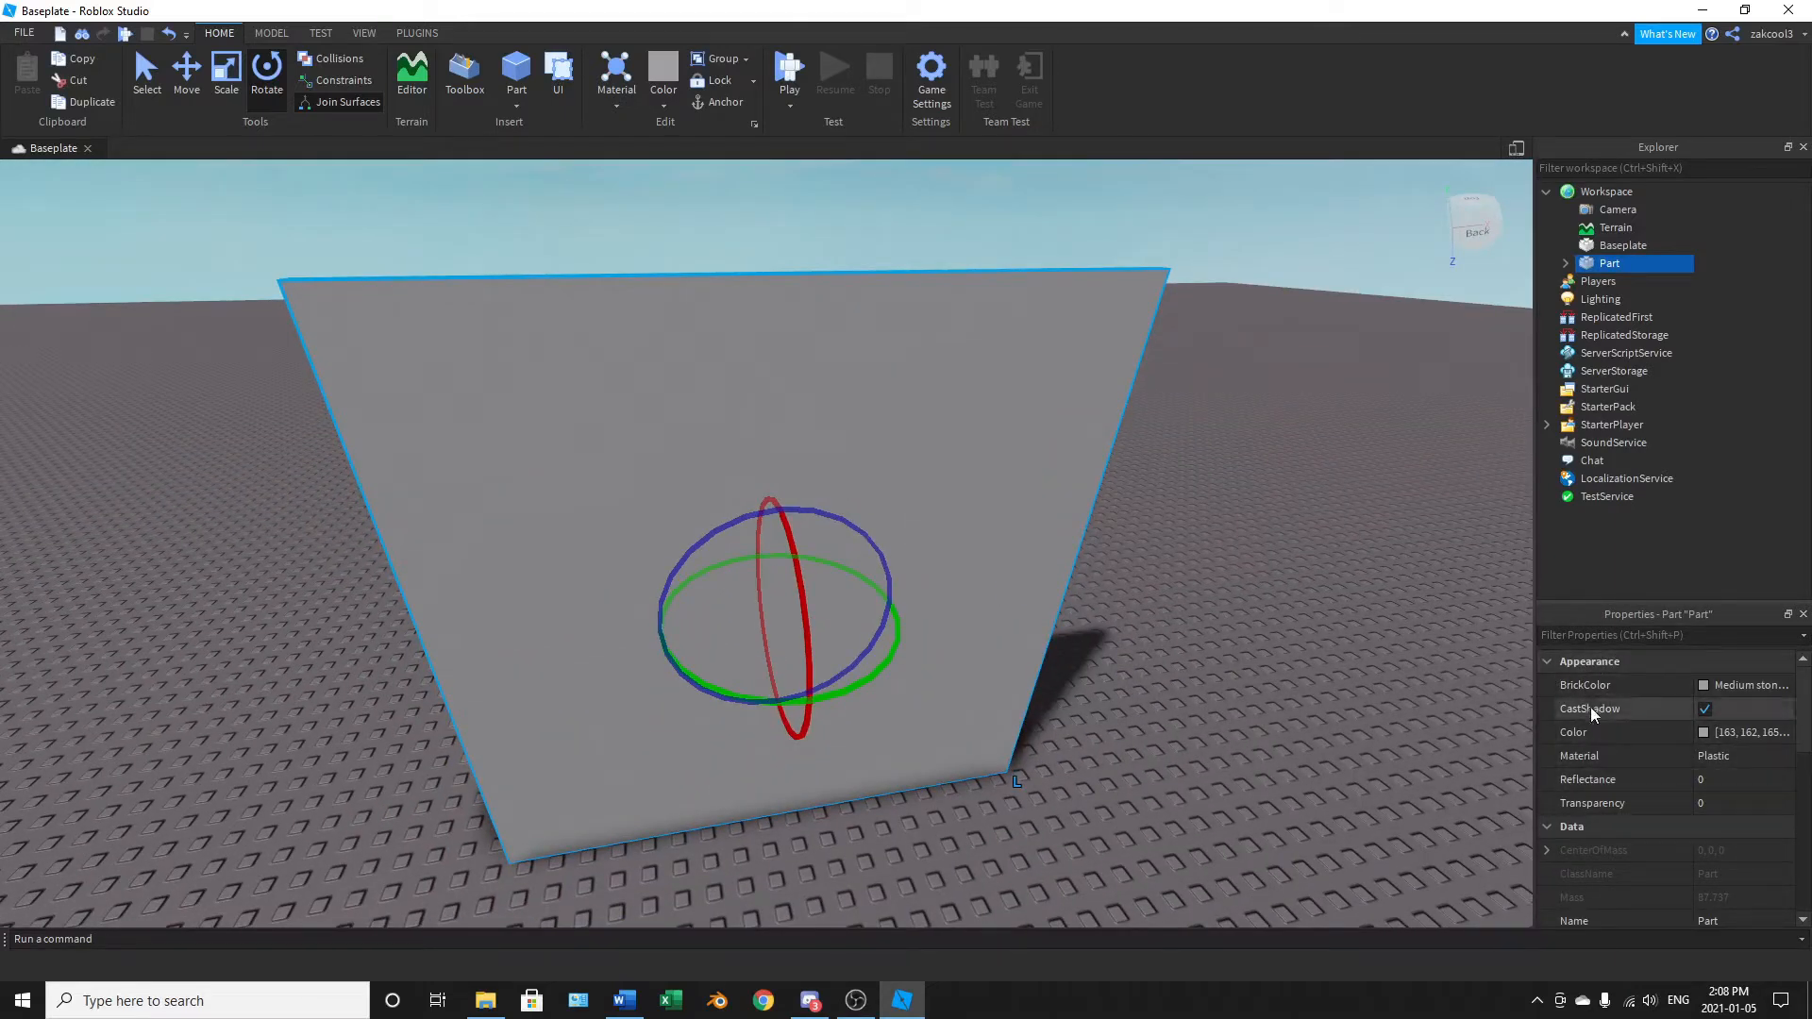
Step: Preview the BrickColor choices for the wall without changing it and set its material to WoodPlanks
{"action": "left_click", "coordinate": [1703, 690]}
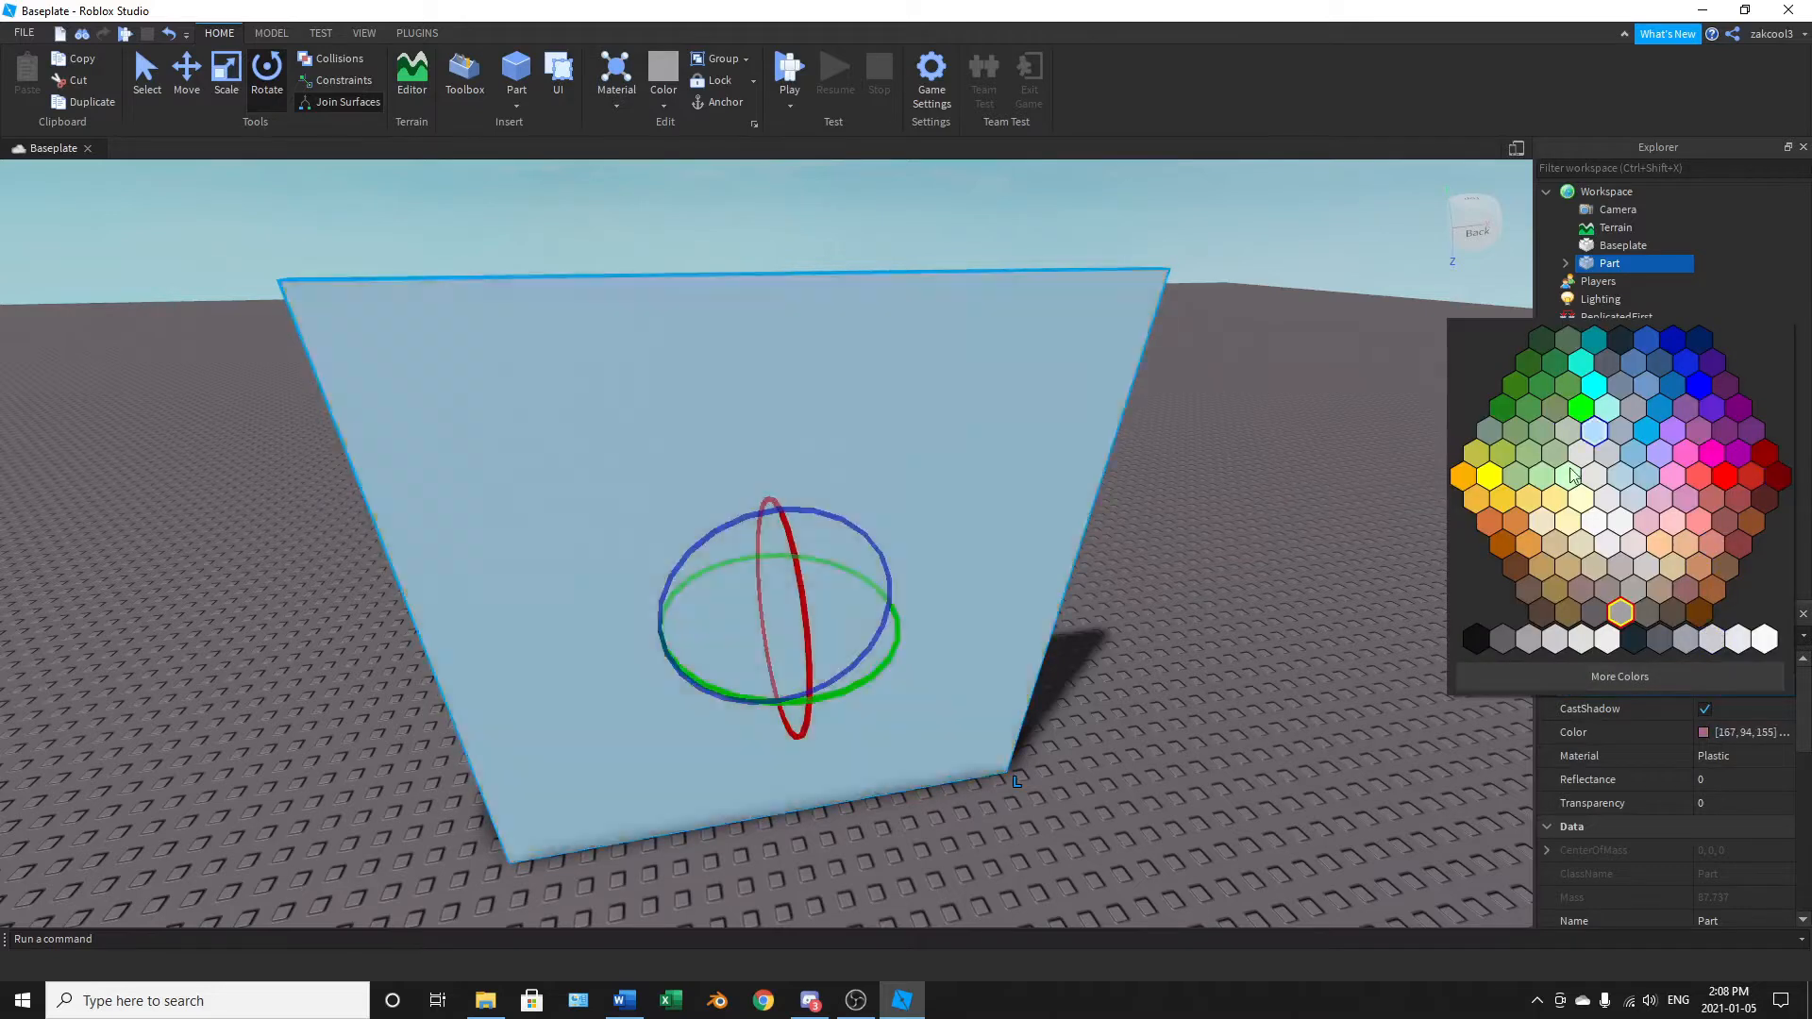
{"action": "left_click", "coordinate": [1418, 730]}
{"action": "left_click", "coordinate": [1744, 755]}
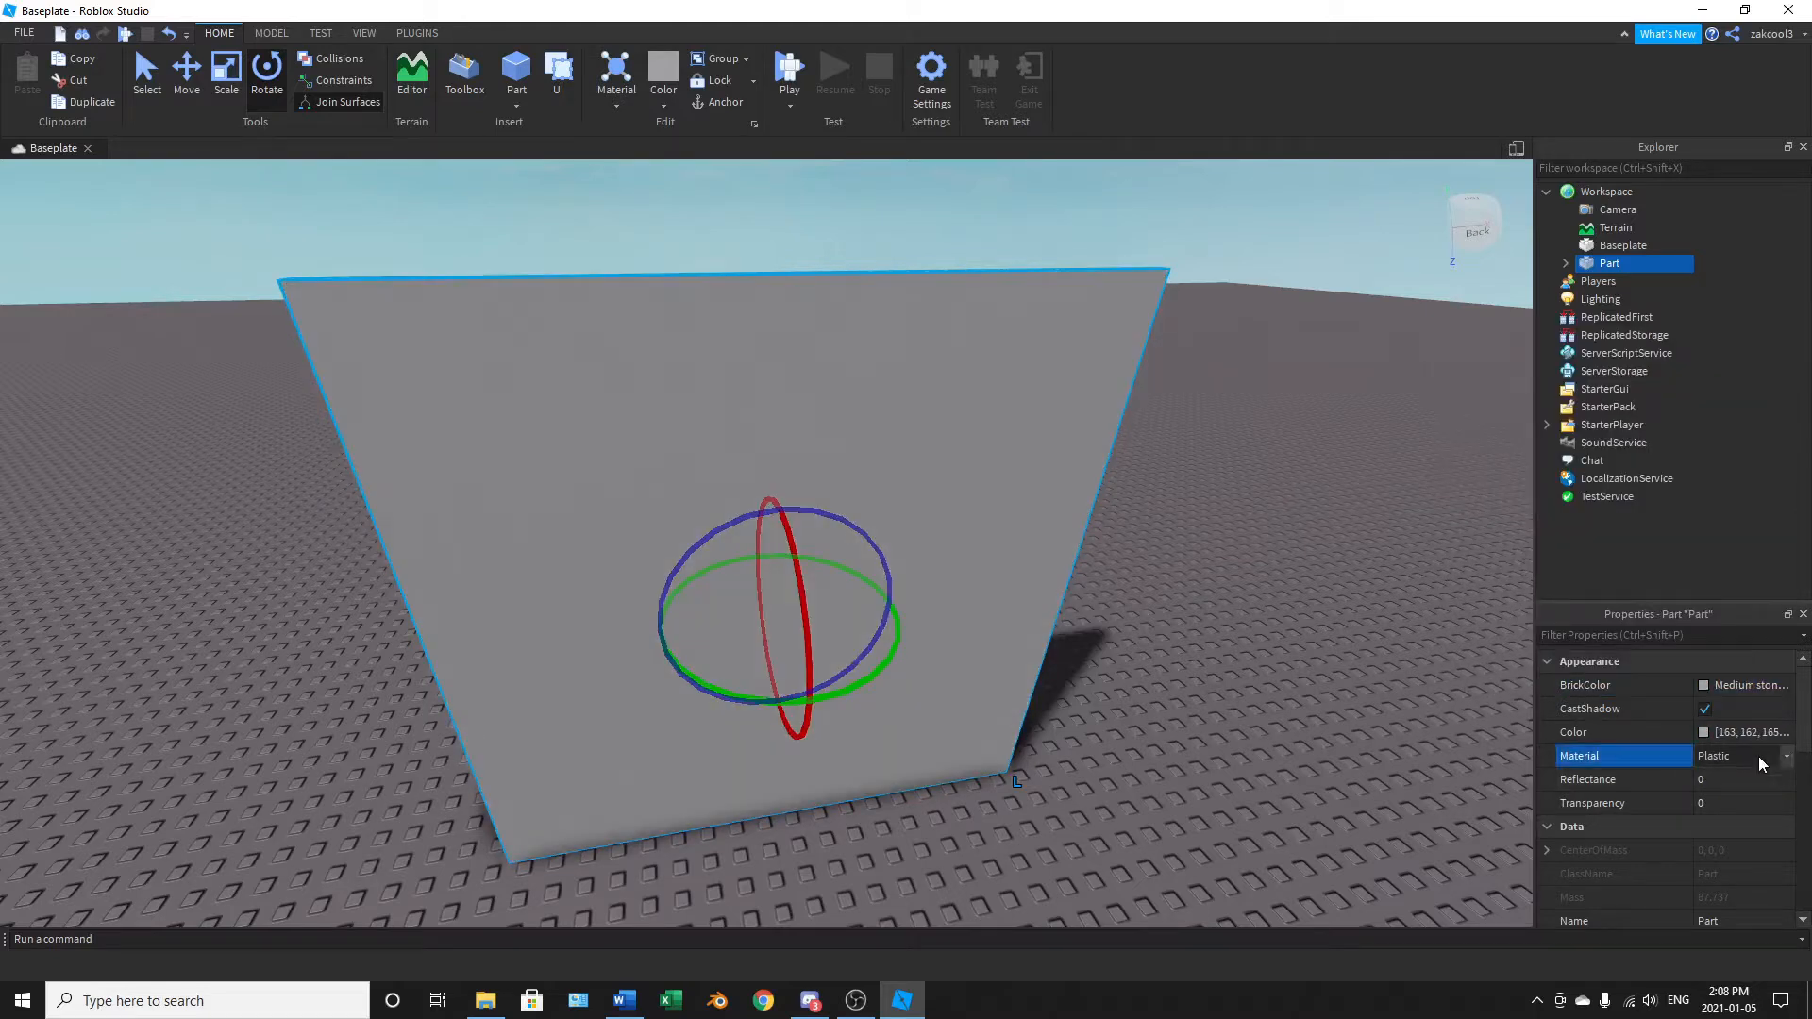
{"action": "left_click", "coordinate": [1723, 845]}
{"action": "left_click", "coordinate": [1721, 872]}
{"action": "left_click", "coordinate": [1723, 902]}
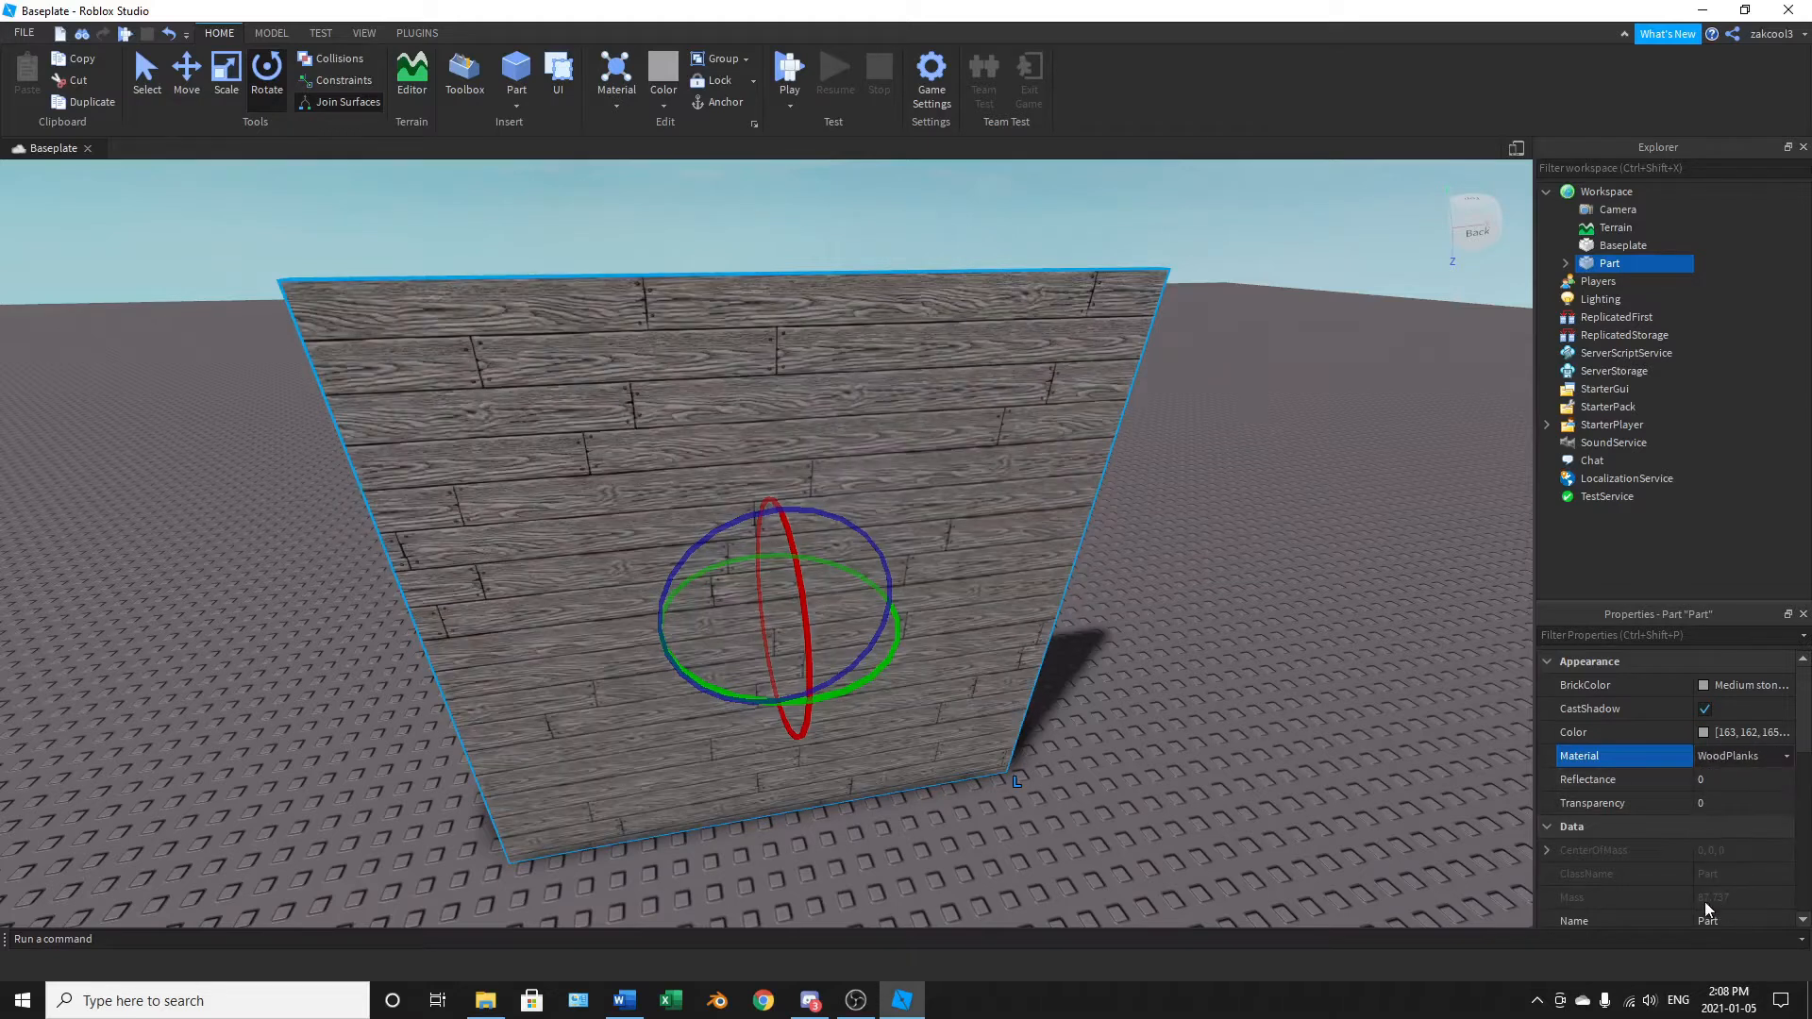
Step: Try other BrickColor shades and the Transparency setting on the wood-plank wall
{"action": "left_click", "coordinate": [1746, 685]}
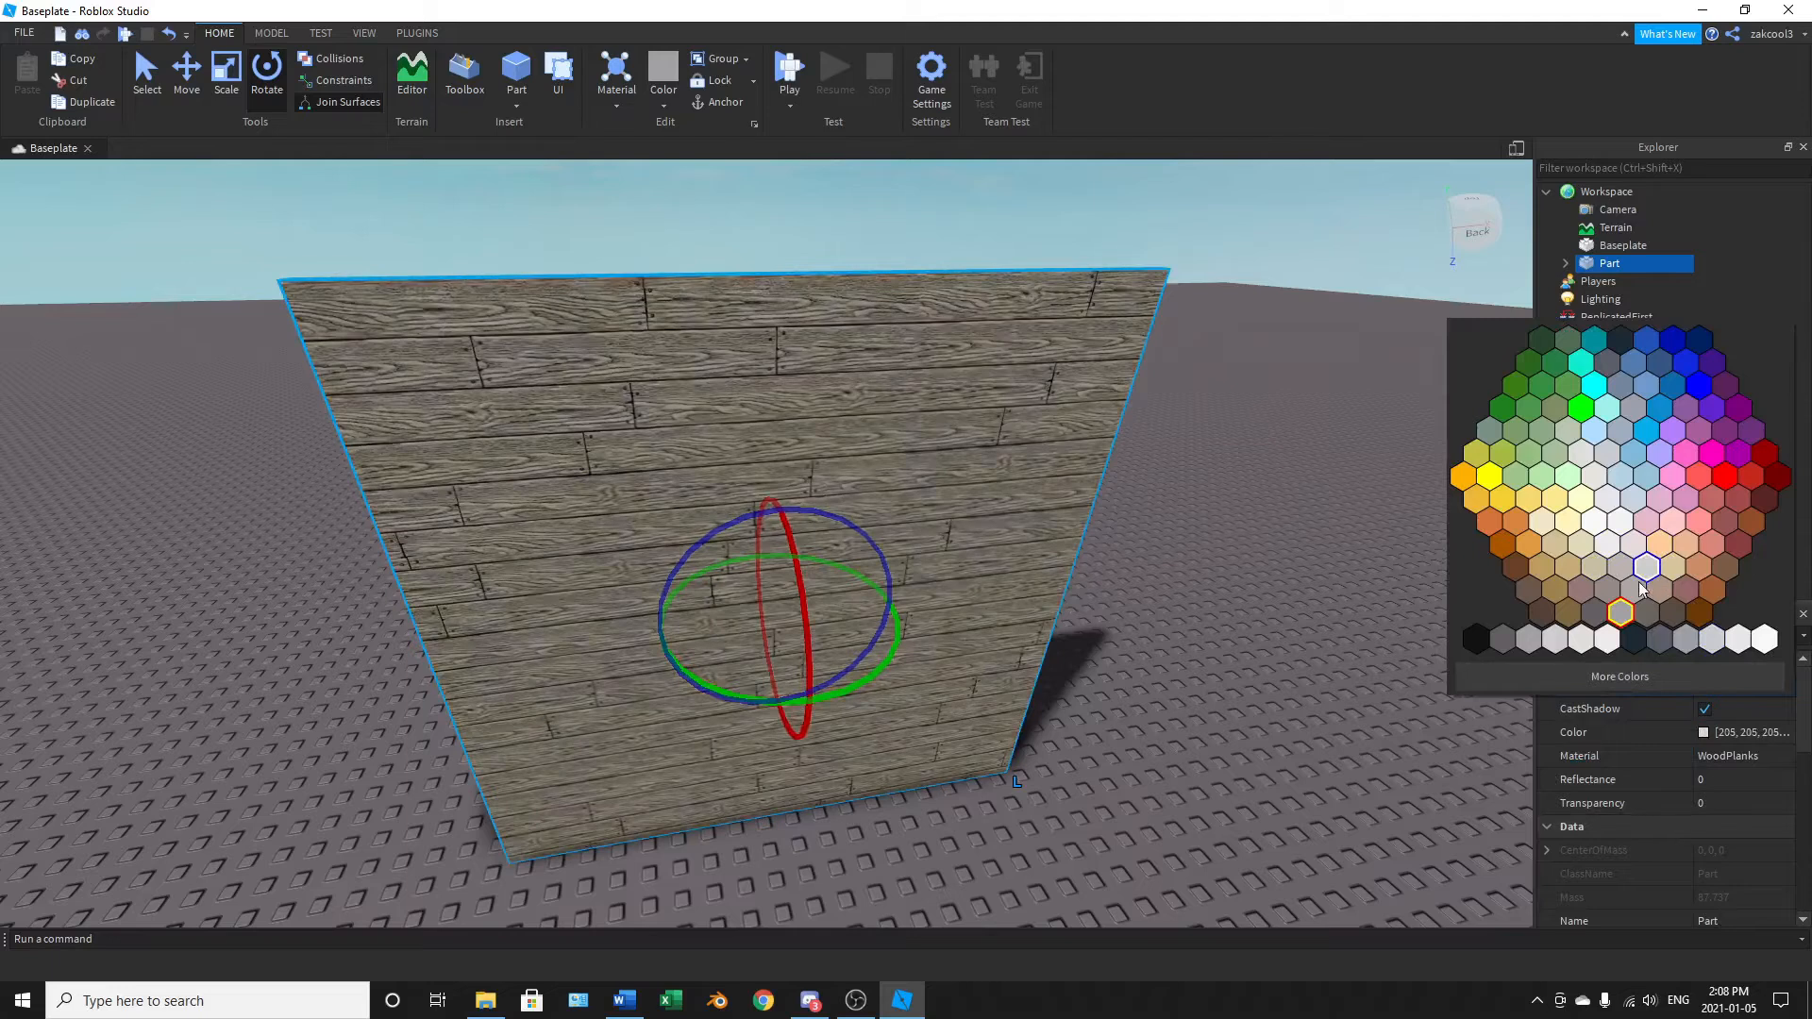
{"action": "left_click", "coordinate": [1648, 576]}
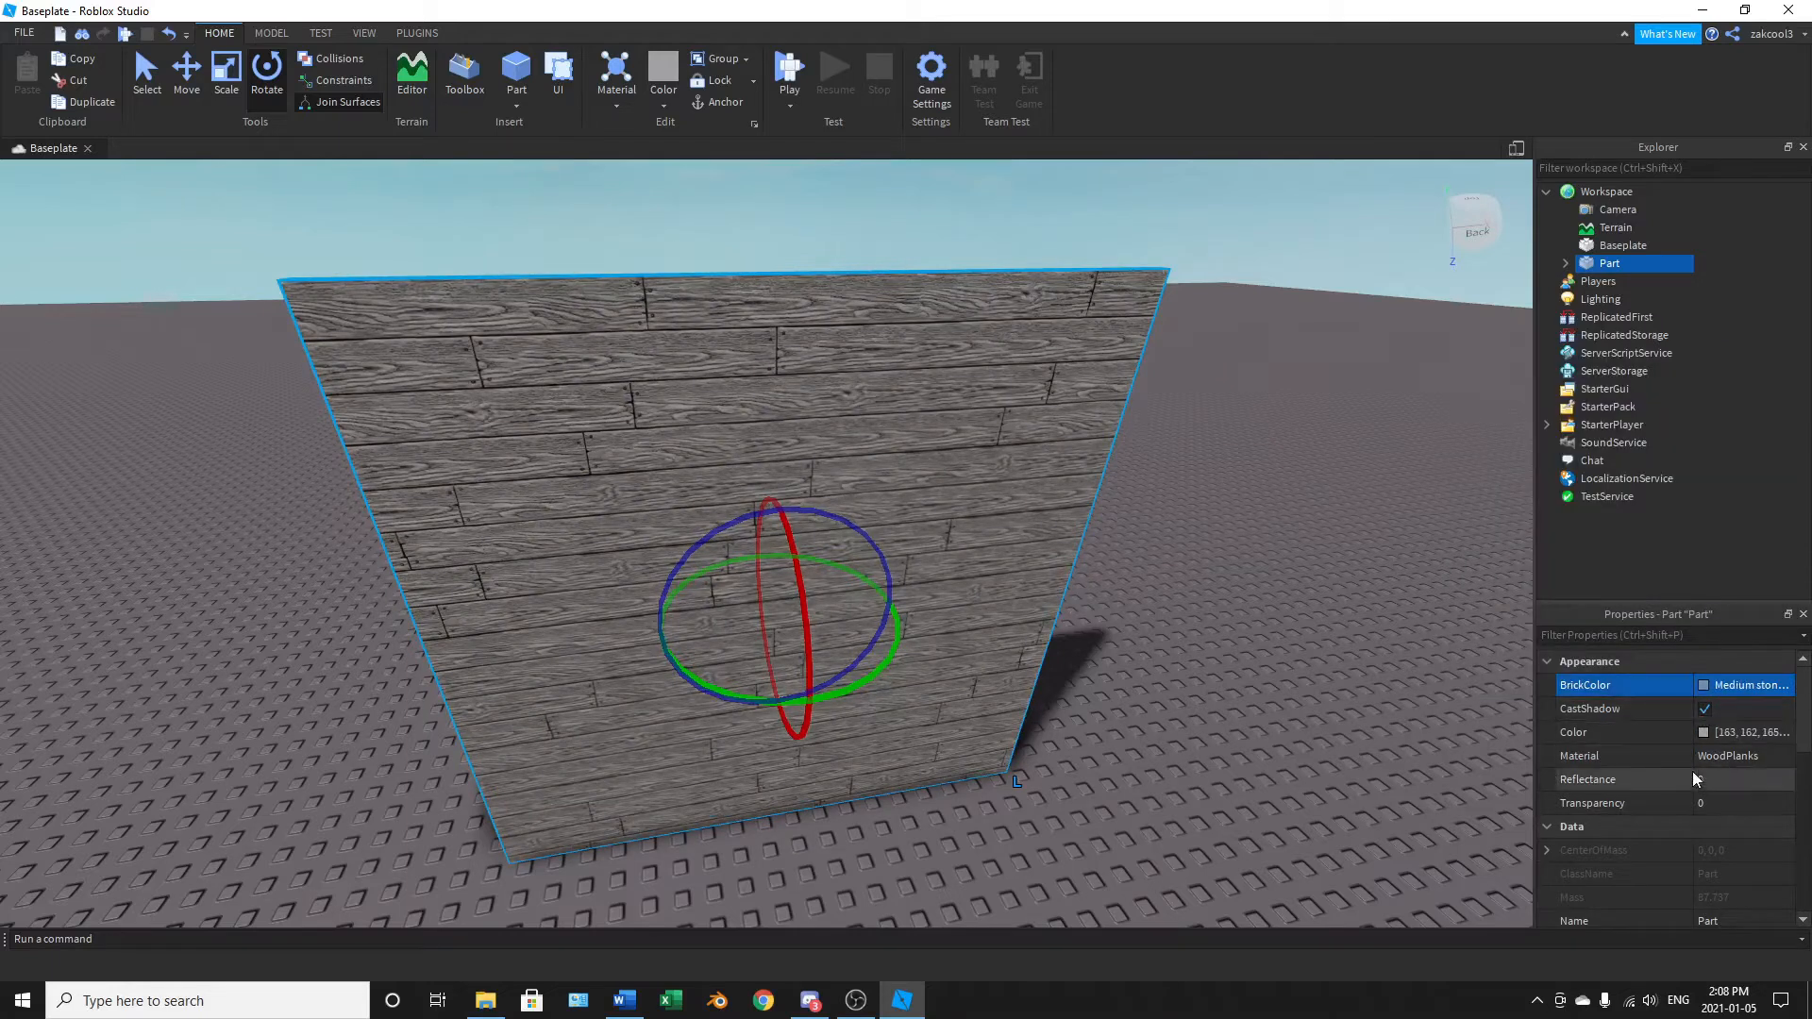
{"action": "left_click", "coordinate": [1698, 803]}
{"action": "mouse_move", "coordinate": [1757, 803]}
{"action": "left_mouse_down"}
{"action": "mouse_move", "coordinate": [1805, 804]}
{"action": "mouse_move", "coordinate": [1755, 803]}
{"action": "left_mouse_up"}
Step: Review the wall's behavior properties and enable Anchored for it
{"action": "scroll", "coordinate": [1712, 760], "scroll_direction": "down", "scroll_amount": 3}
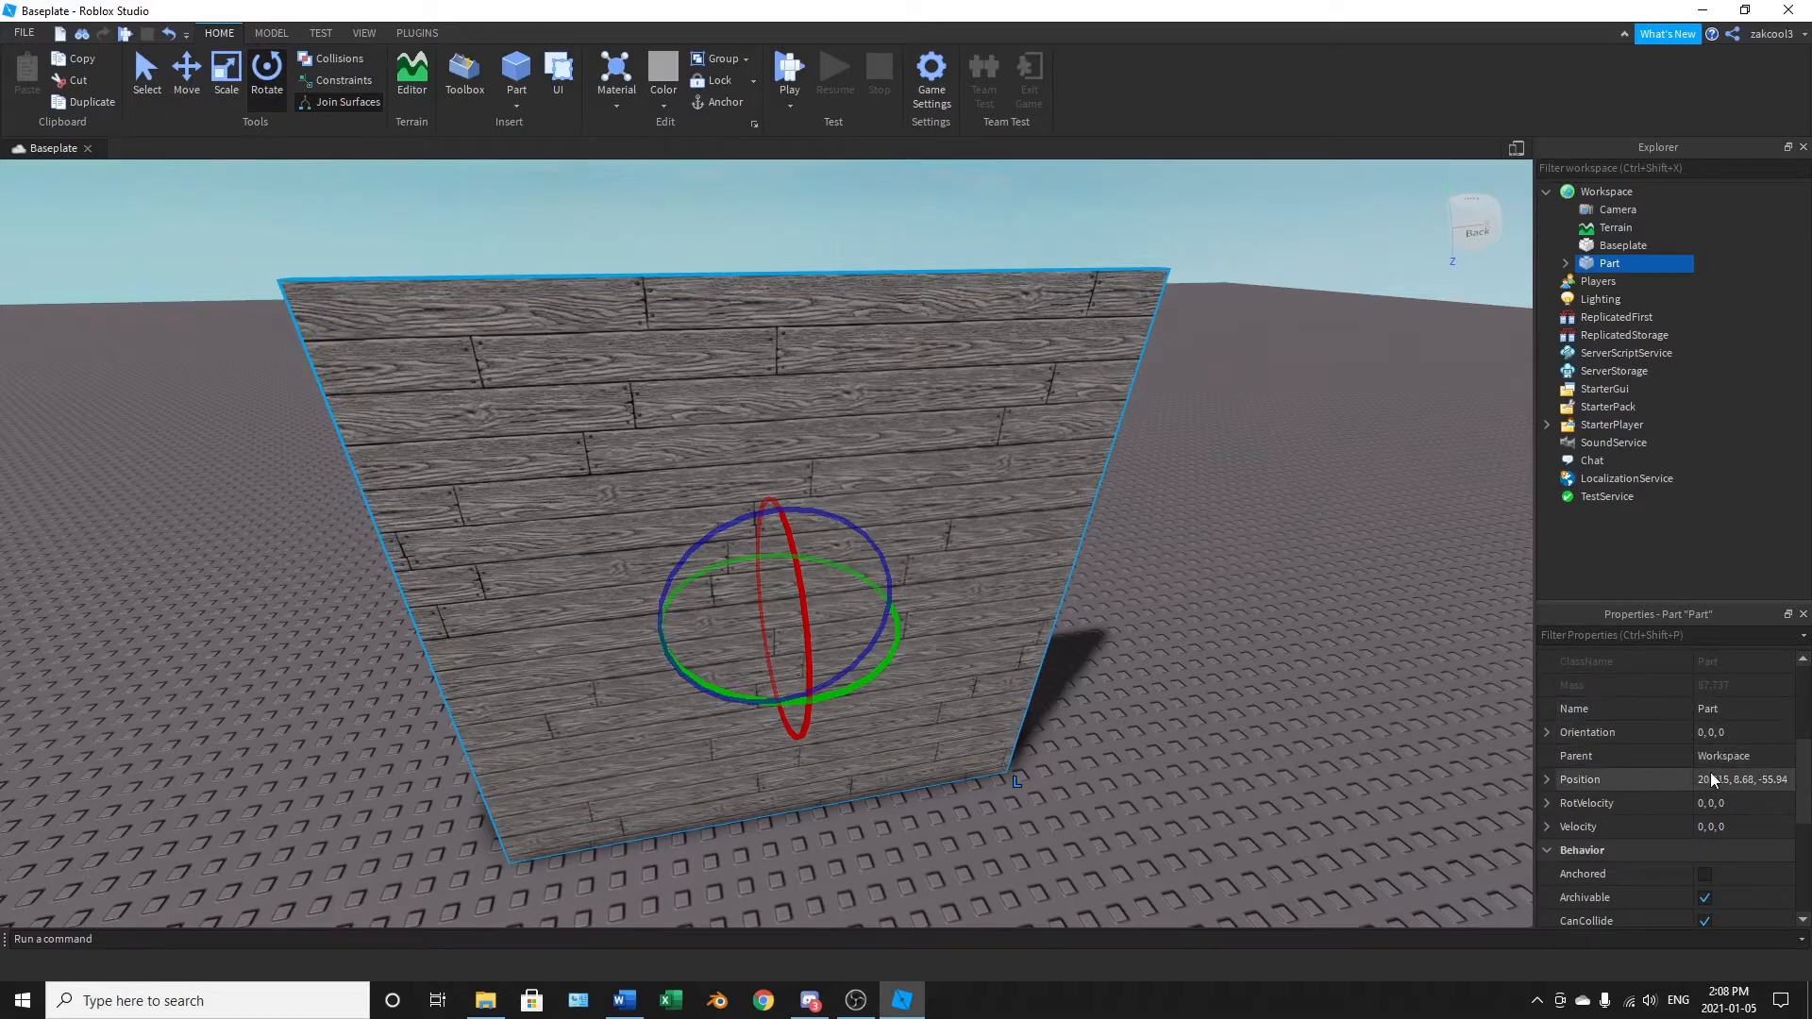
{"action": "scroll", "coordinate": [1695, 711], "scroll_direction": "down", "scroll_amount": 2}
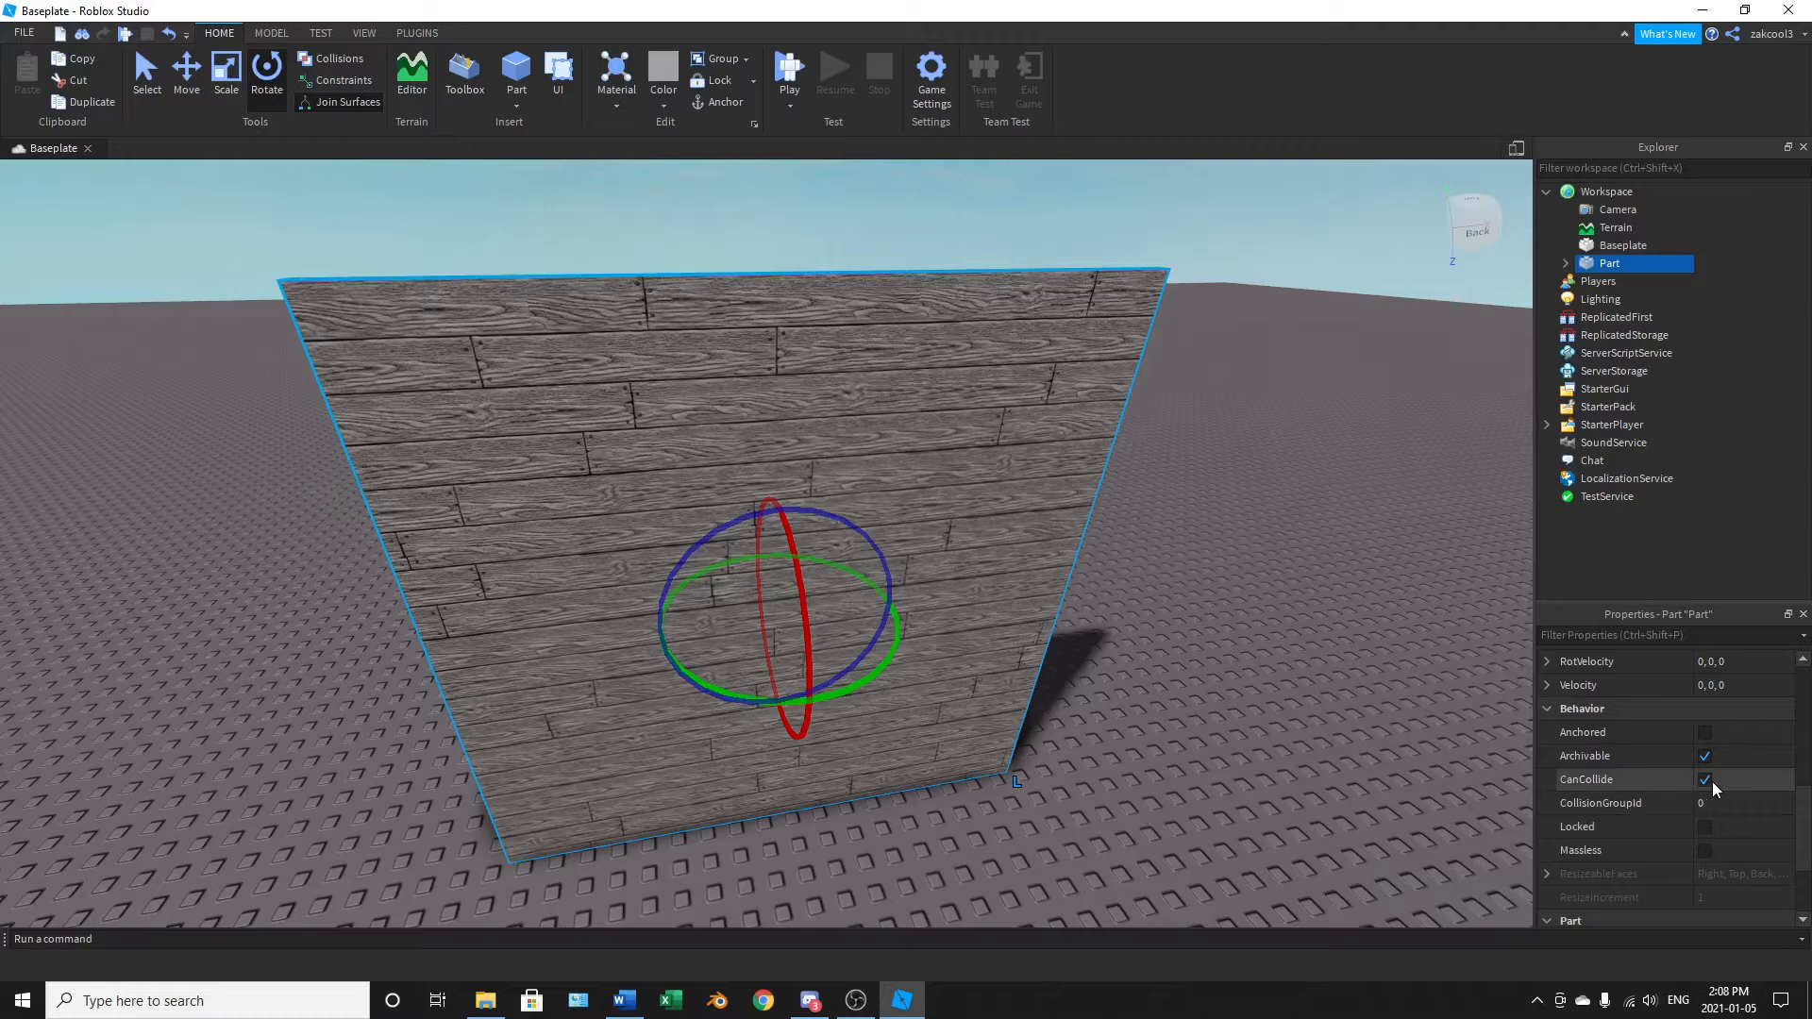
{"action": "scroll", "coordinate": [1057, 772], "scroll_direction": "down", "scroll_amount": 2}
{"action": "scroll", "coordinate": [1057, 769], "scroll_direction": "up", "scroll_amount": 2}
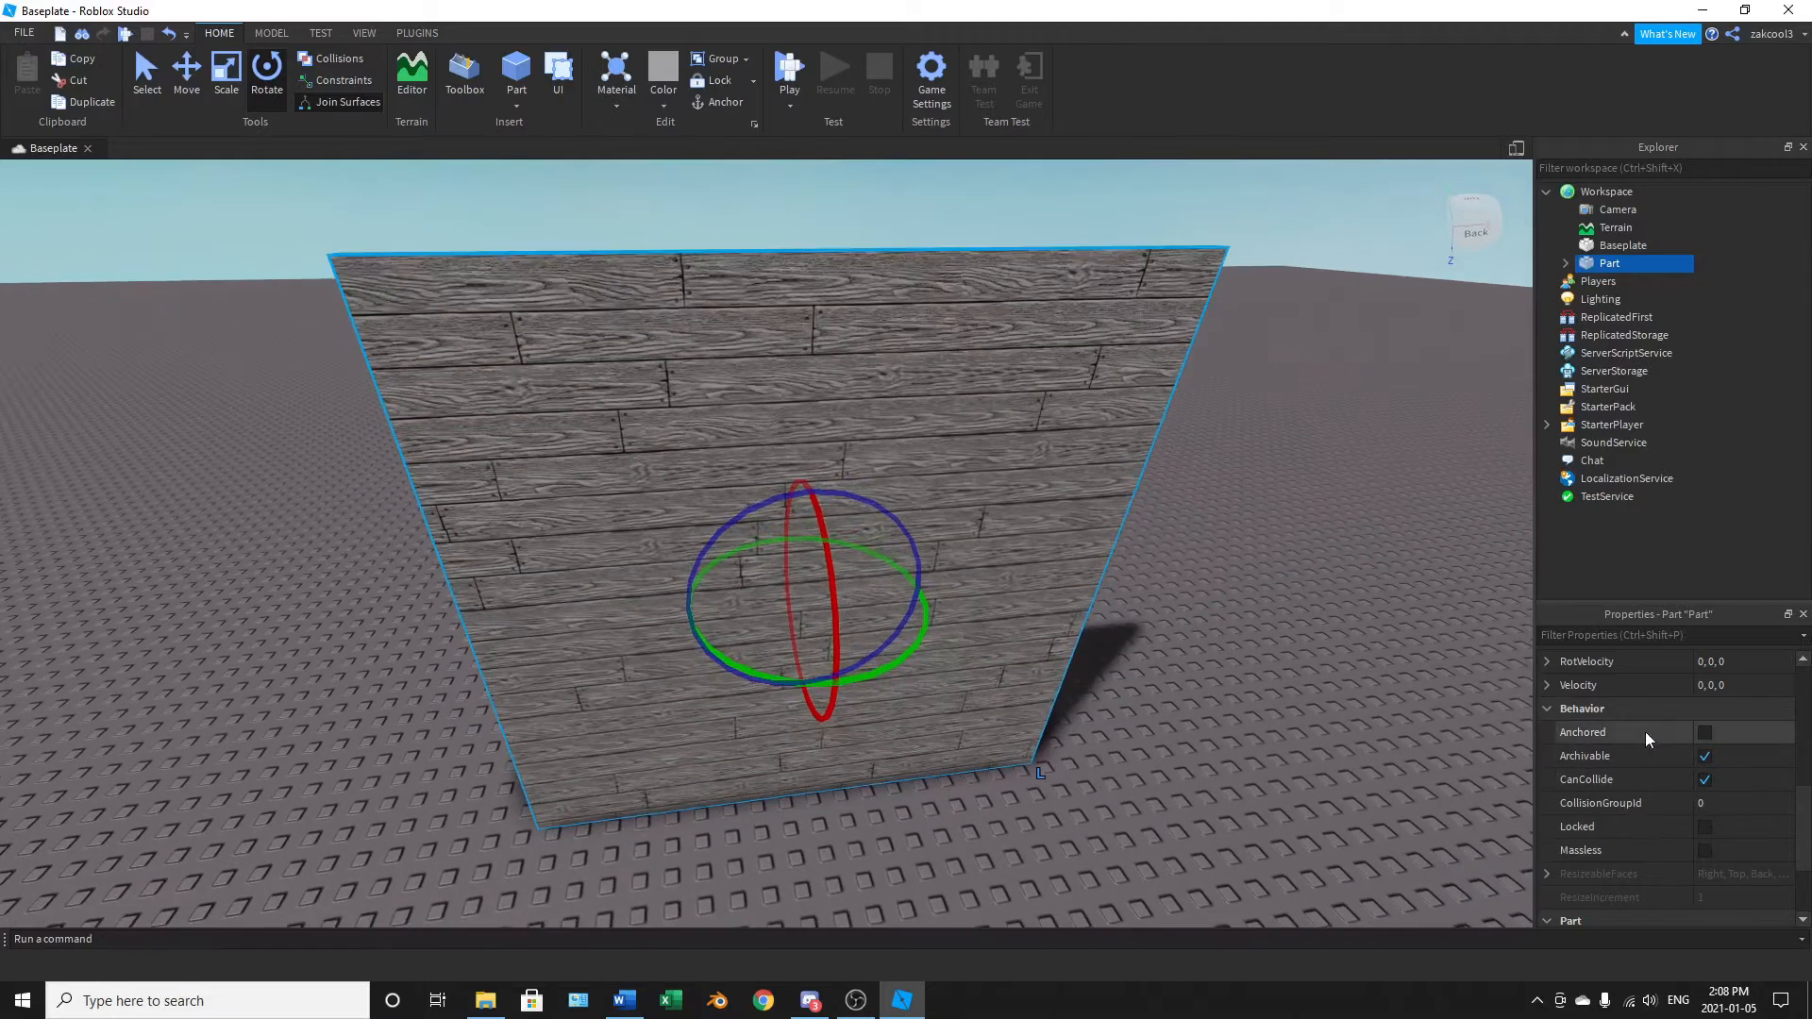
{"action": "left_click", "coordinate": [1705, 733]}
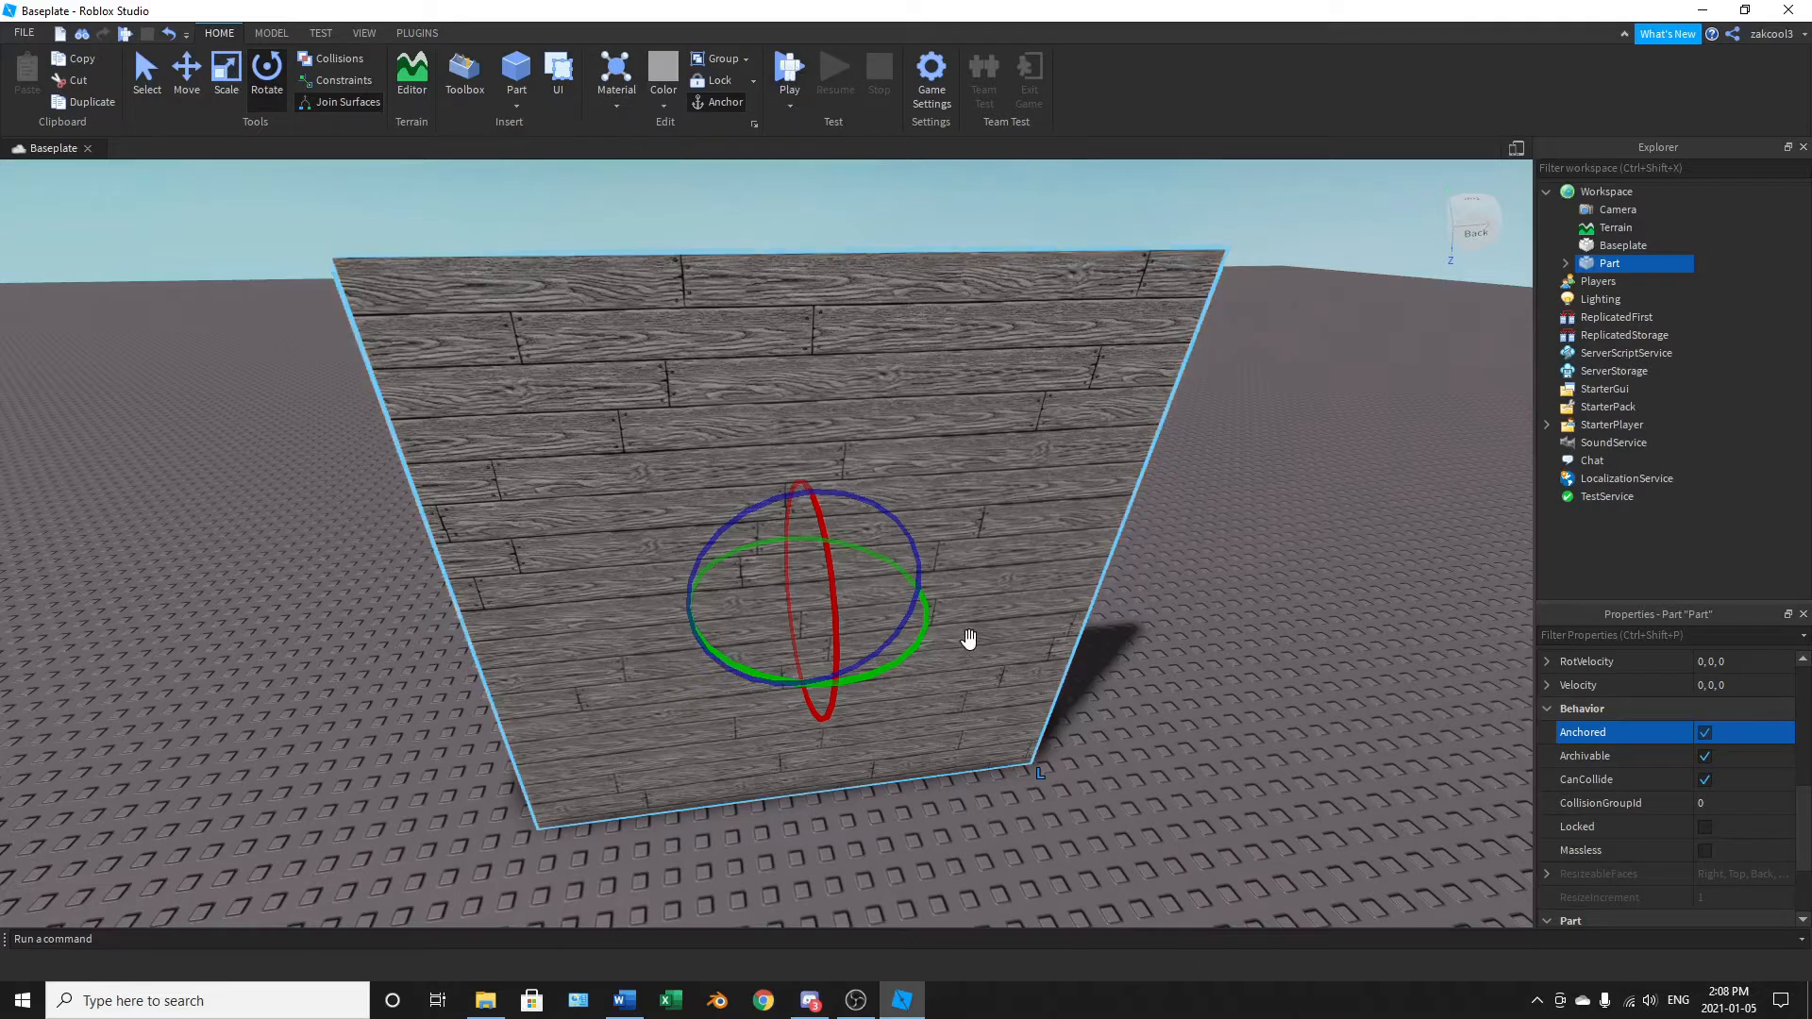
Step: Examine the anchored wall from several angles and distances, along with its CanCollide property
{"action": "scroll", "coordinate": [1051, 692], "scroll_direction": "down", "scroll_amount": 3}
{"action": "scroll", "coordinate": [1050, 693], "scroll_direction": "up", "scroll_amount": 2}
{"action": "right_click_drag", "start_coordinate": [1050, 692], "coordinate": [1051, 693]}
{"action": "scroll", "coordinate": [1051, 693], "scroll_direction": "down", "scroll_amount": 3}
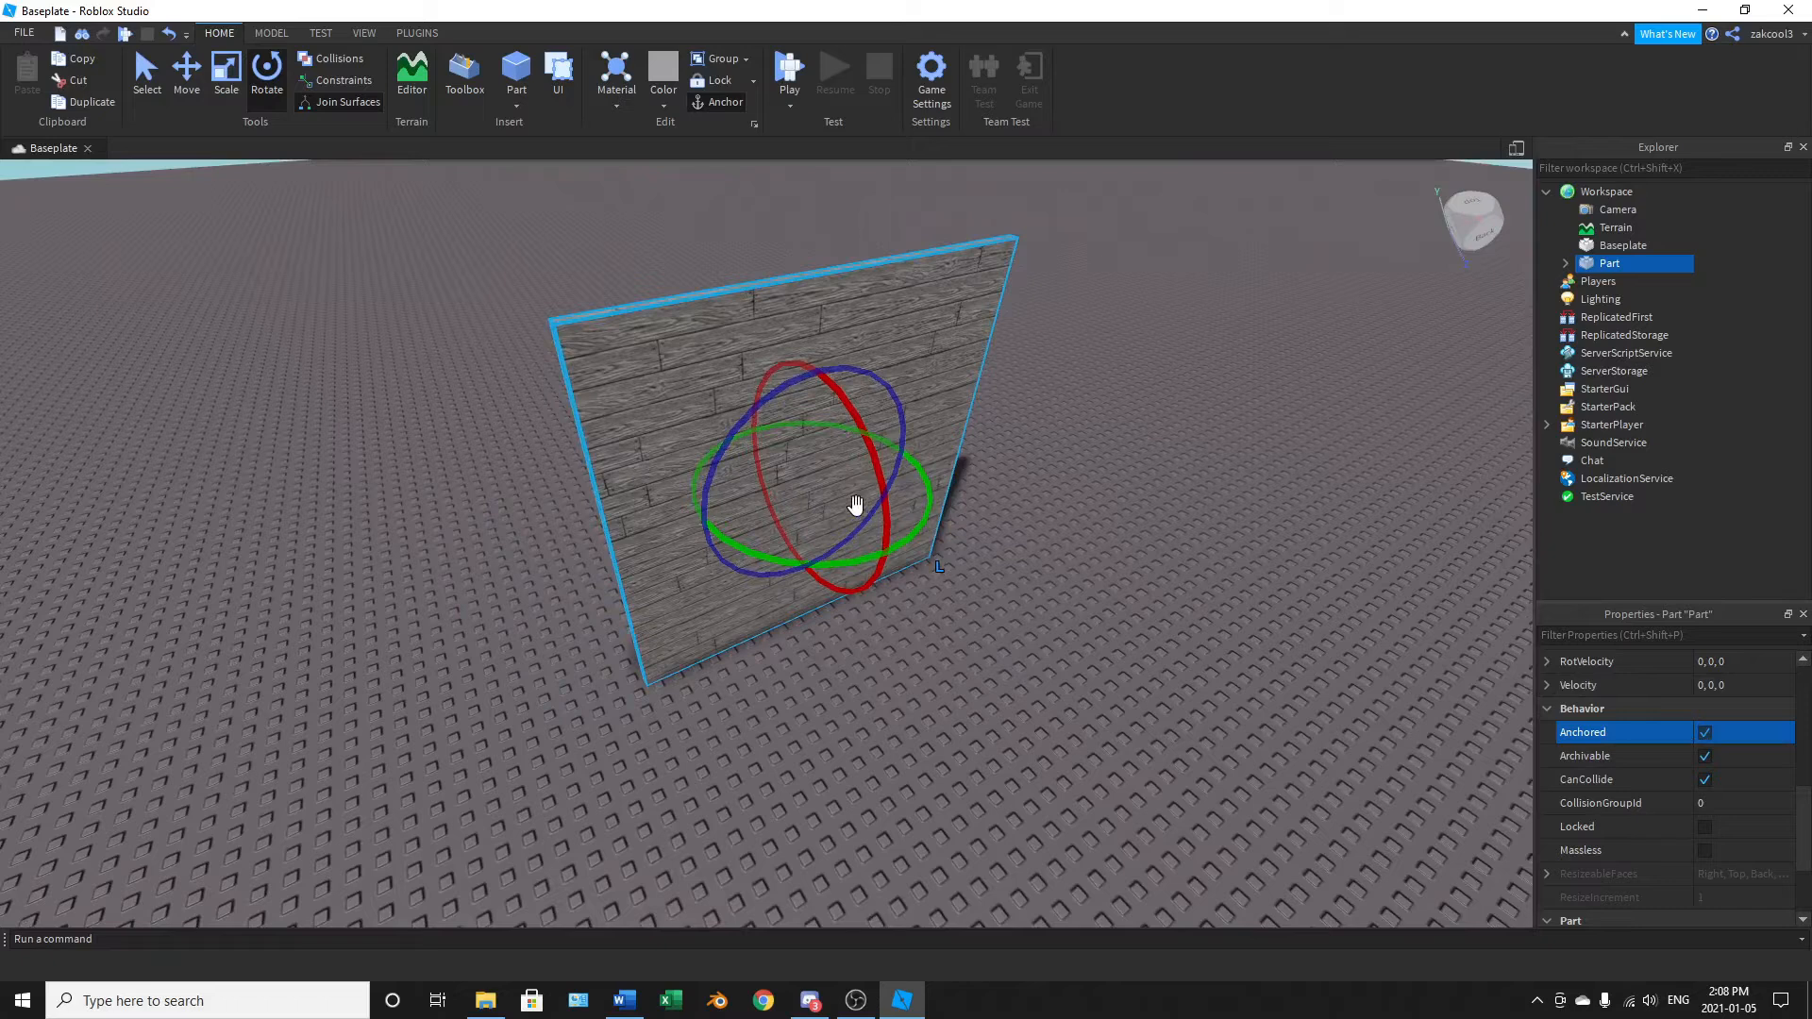
{"action": "right_click_drag", "start_coordinate": [449, 554], "coordinate": [449, 554]}
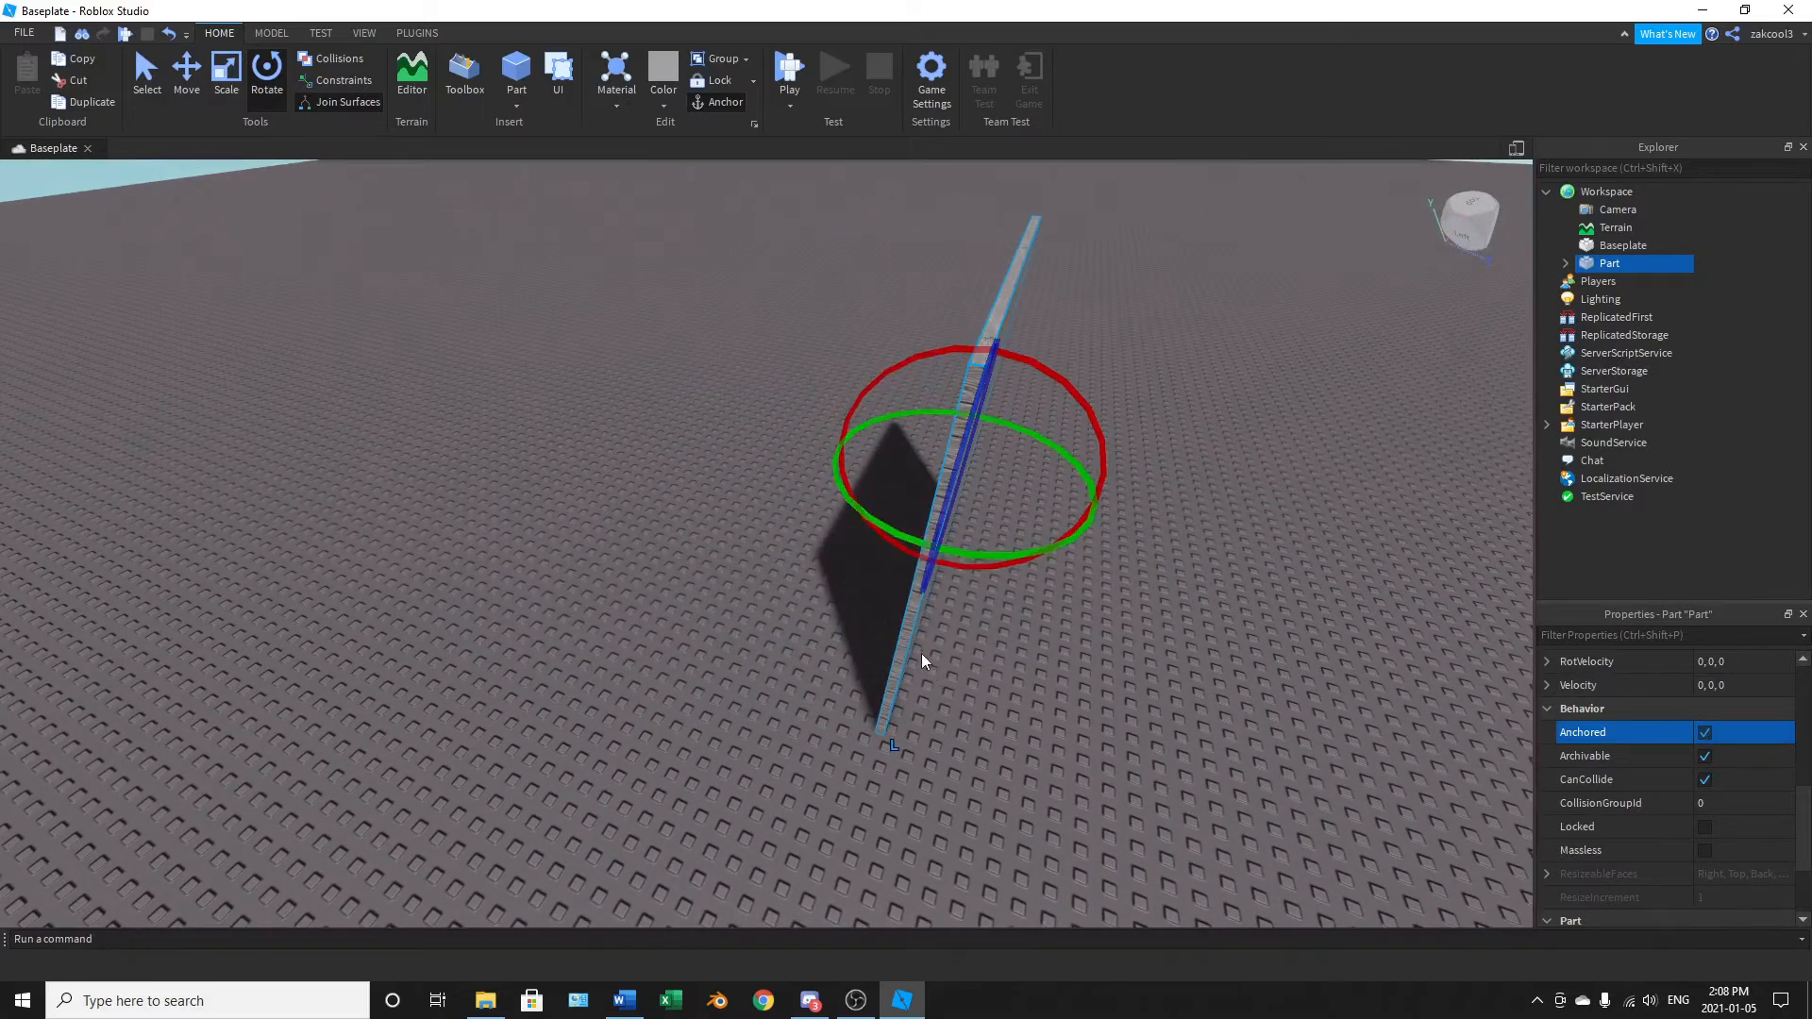
{"action": "right_click_drag", "start_coordinate": [943, 726], "coordinate": [943, 727]}
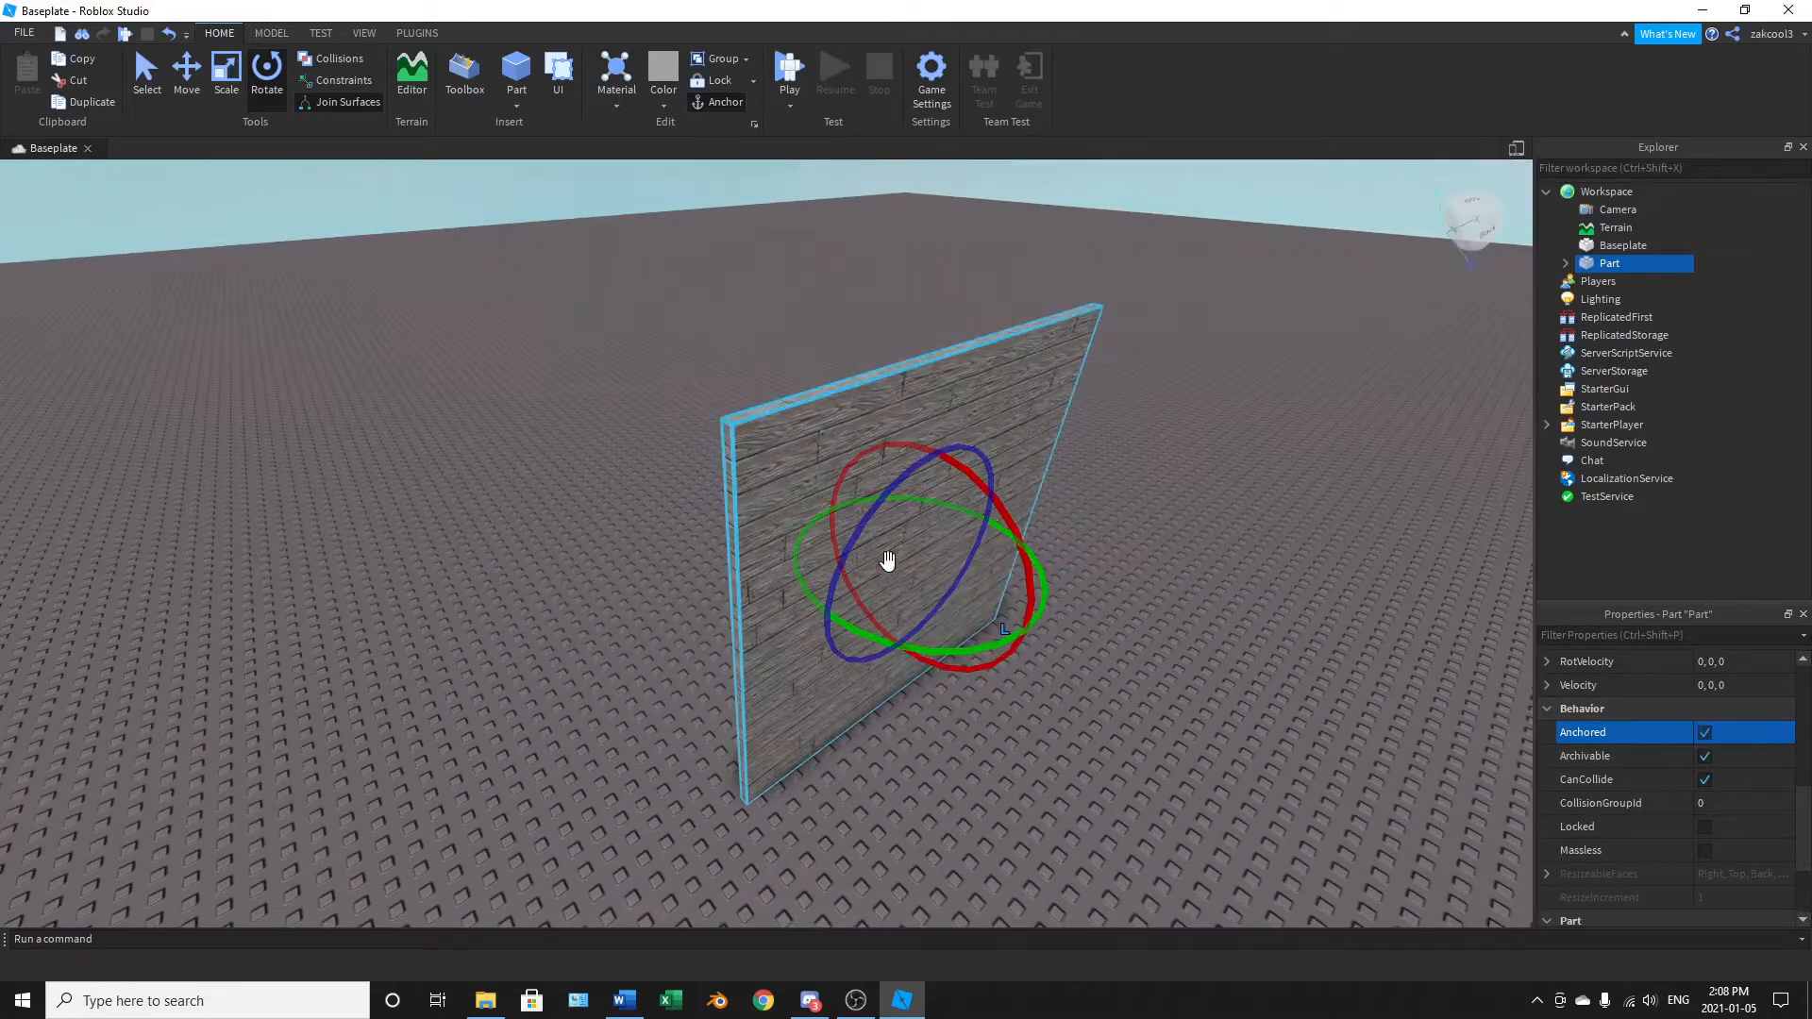
{"action": "right_click_drag", "start_coordinate": [817, 594], "coordinate": [884, 694]}
{"action": "scroll", "coordinate": [884, 694], "scroll_direction": "up", "scroll_amount": 2}
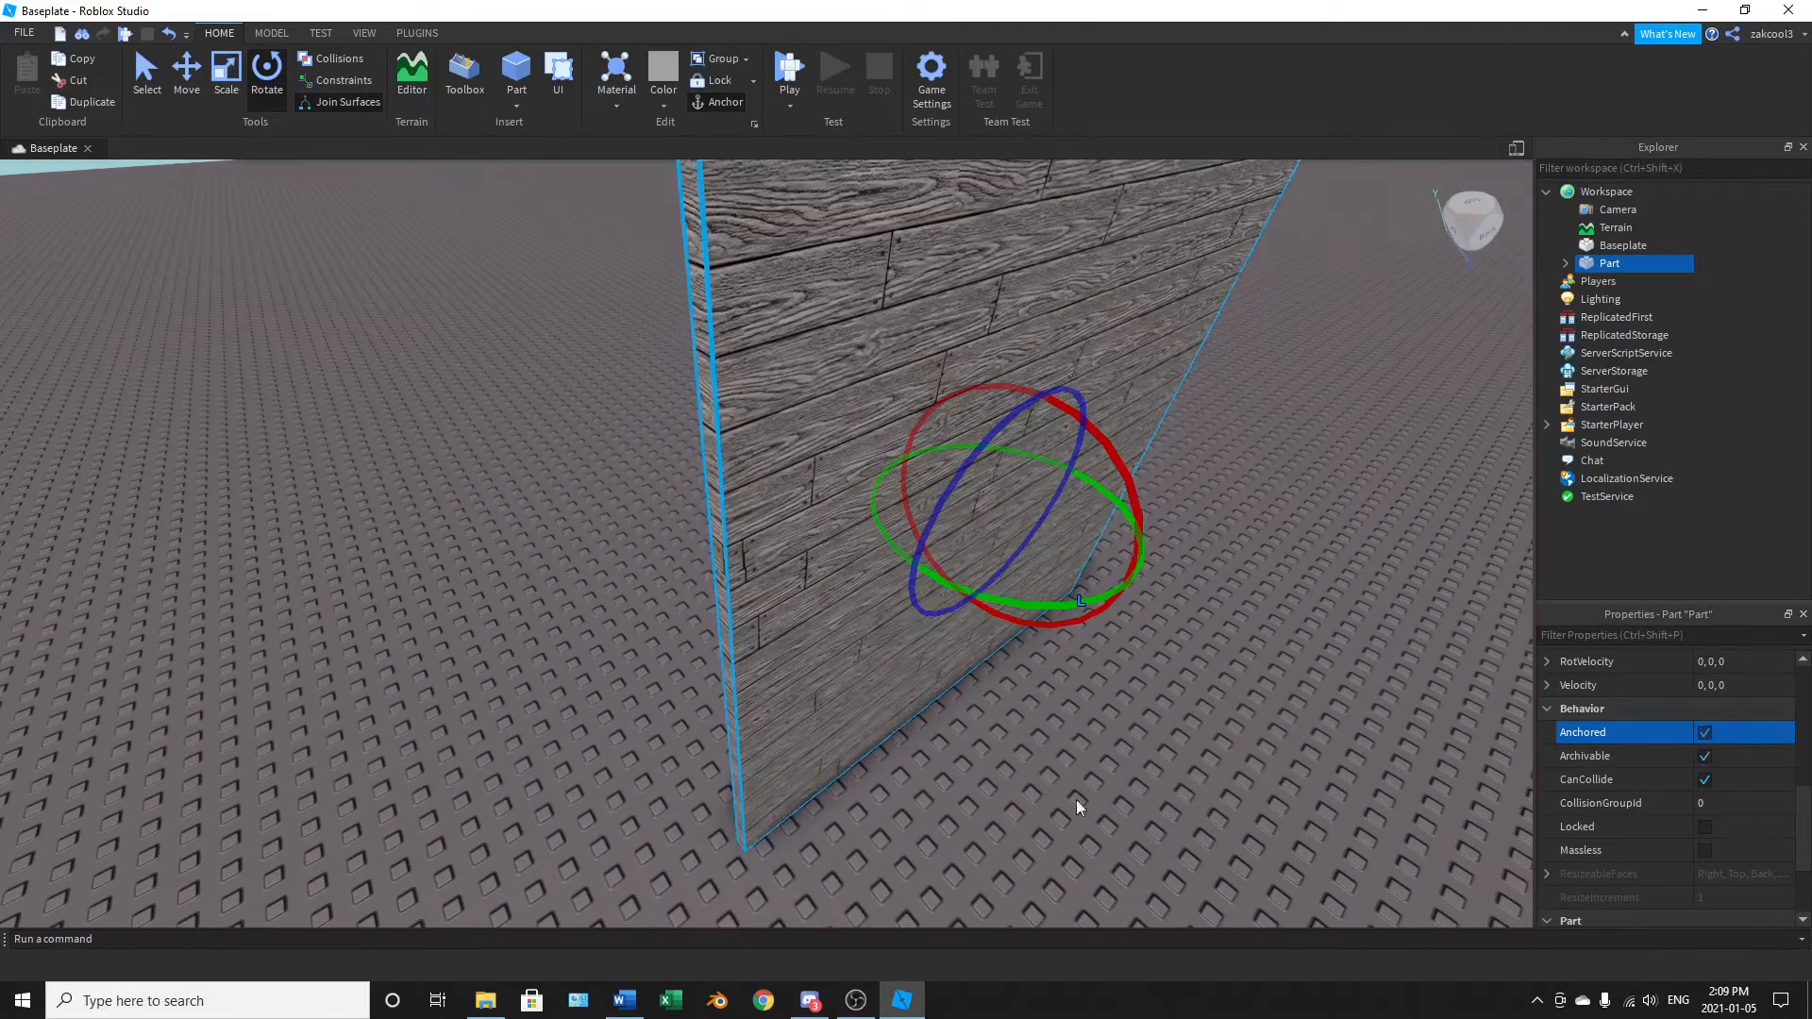
{"action": "right_click_drag", "start_coordinate": [1057, 711], "coordinate": [1058, 713]}
{"action": "scroll", "coordinate": [1057, 712], "scroll_direction": "up", "scroll_amount": 3}
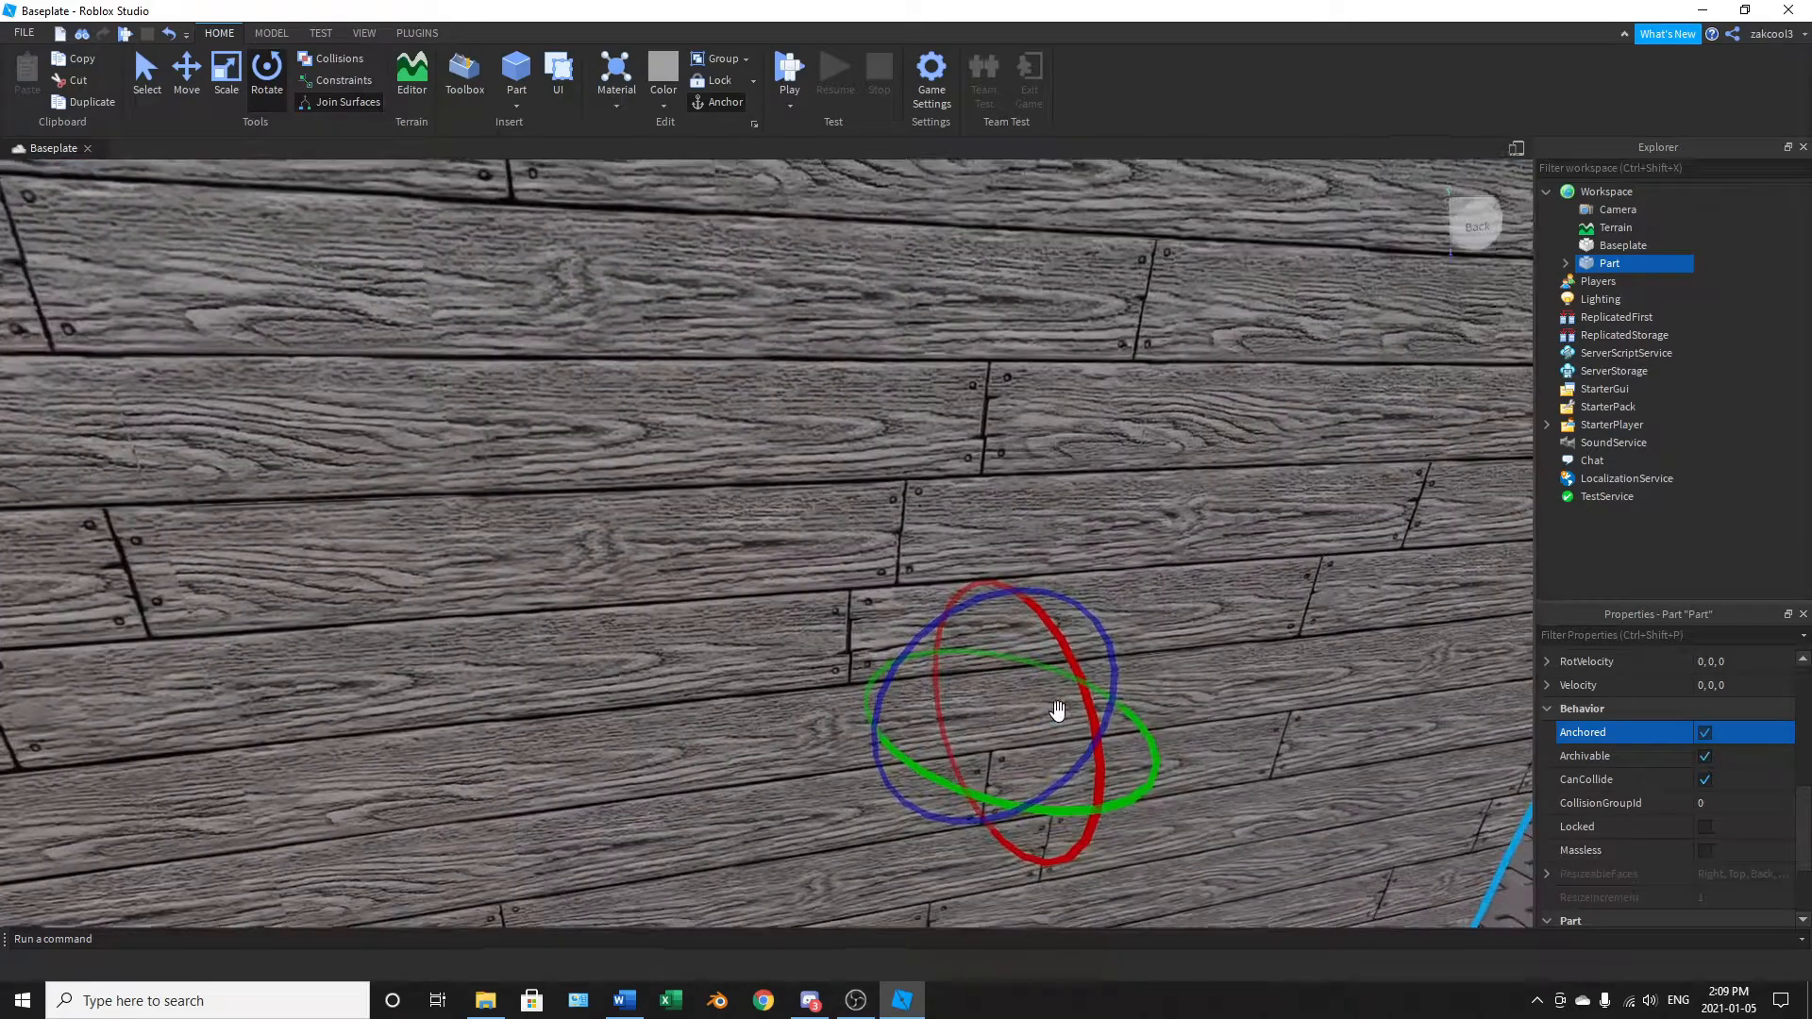
{"action": "scroll", "coordinate": [1058, 713], "scroll_direction": "down", "scroll_amount": 5}
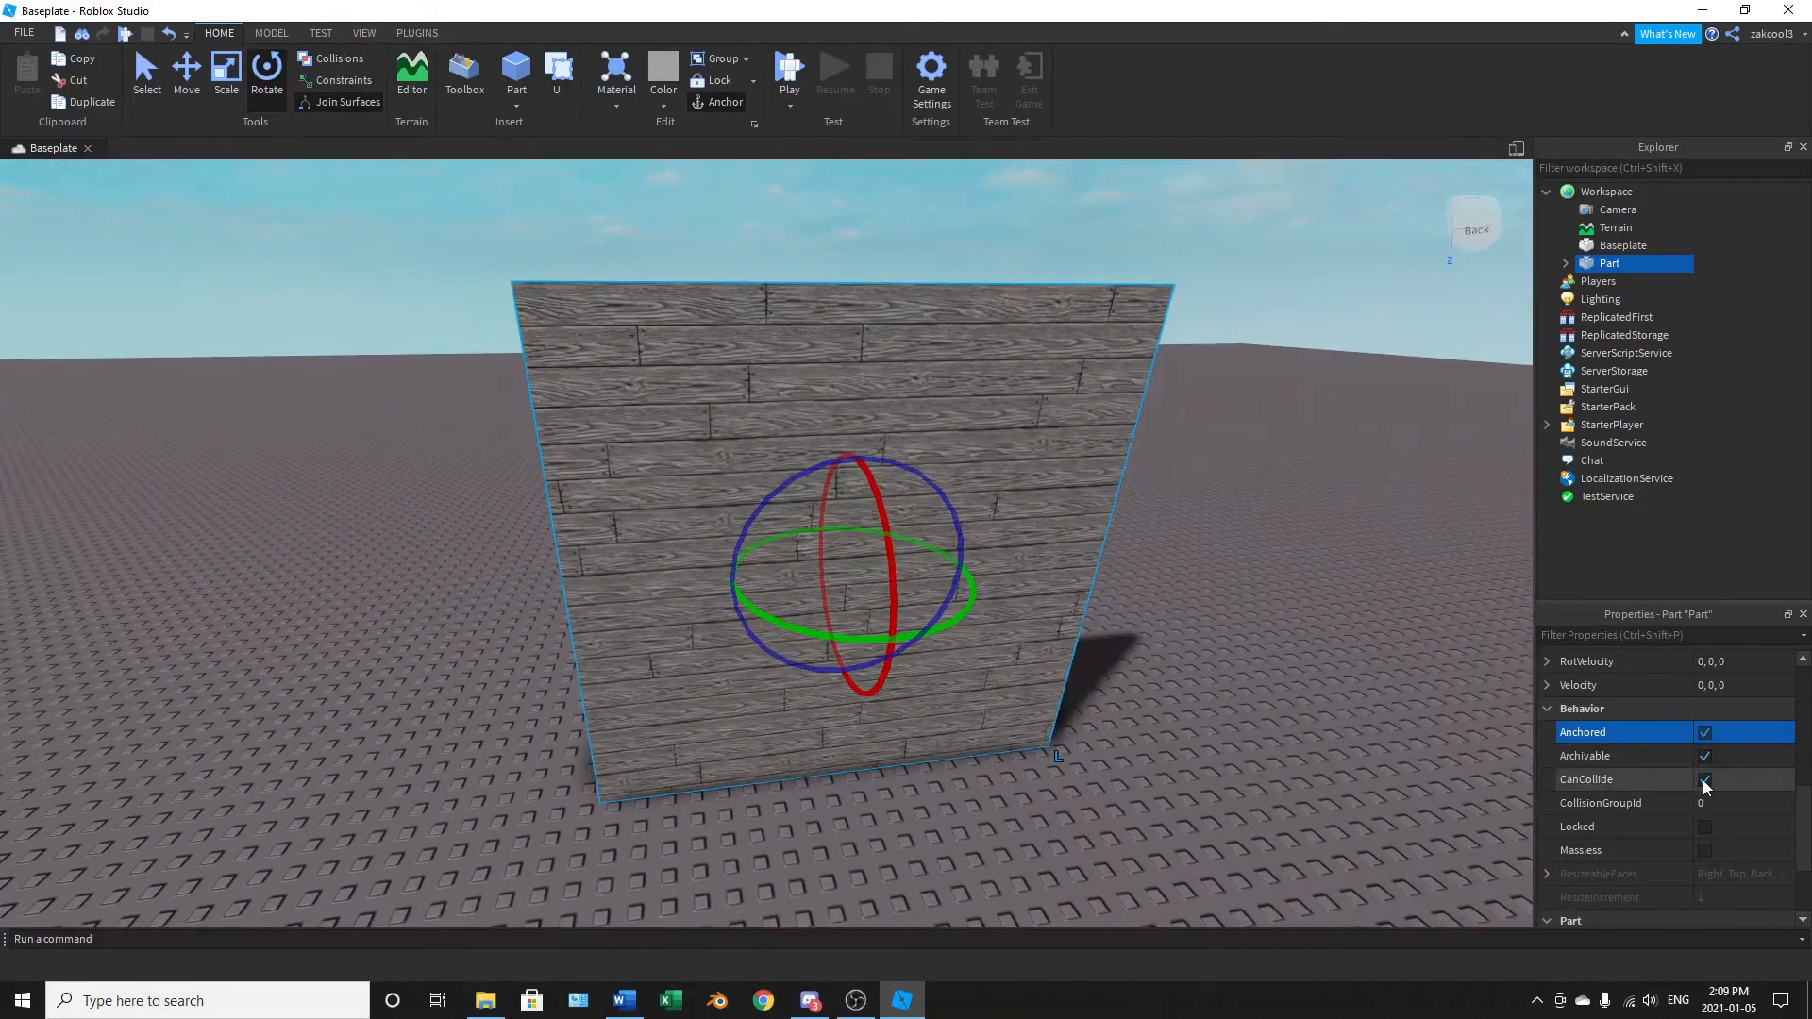
{"action": "right_click_drag", "start_coordinate": [1308, 787], "coordinate": [1306, 784]}
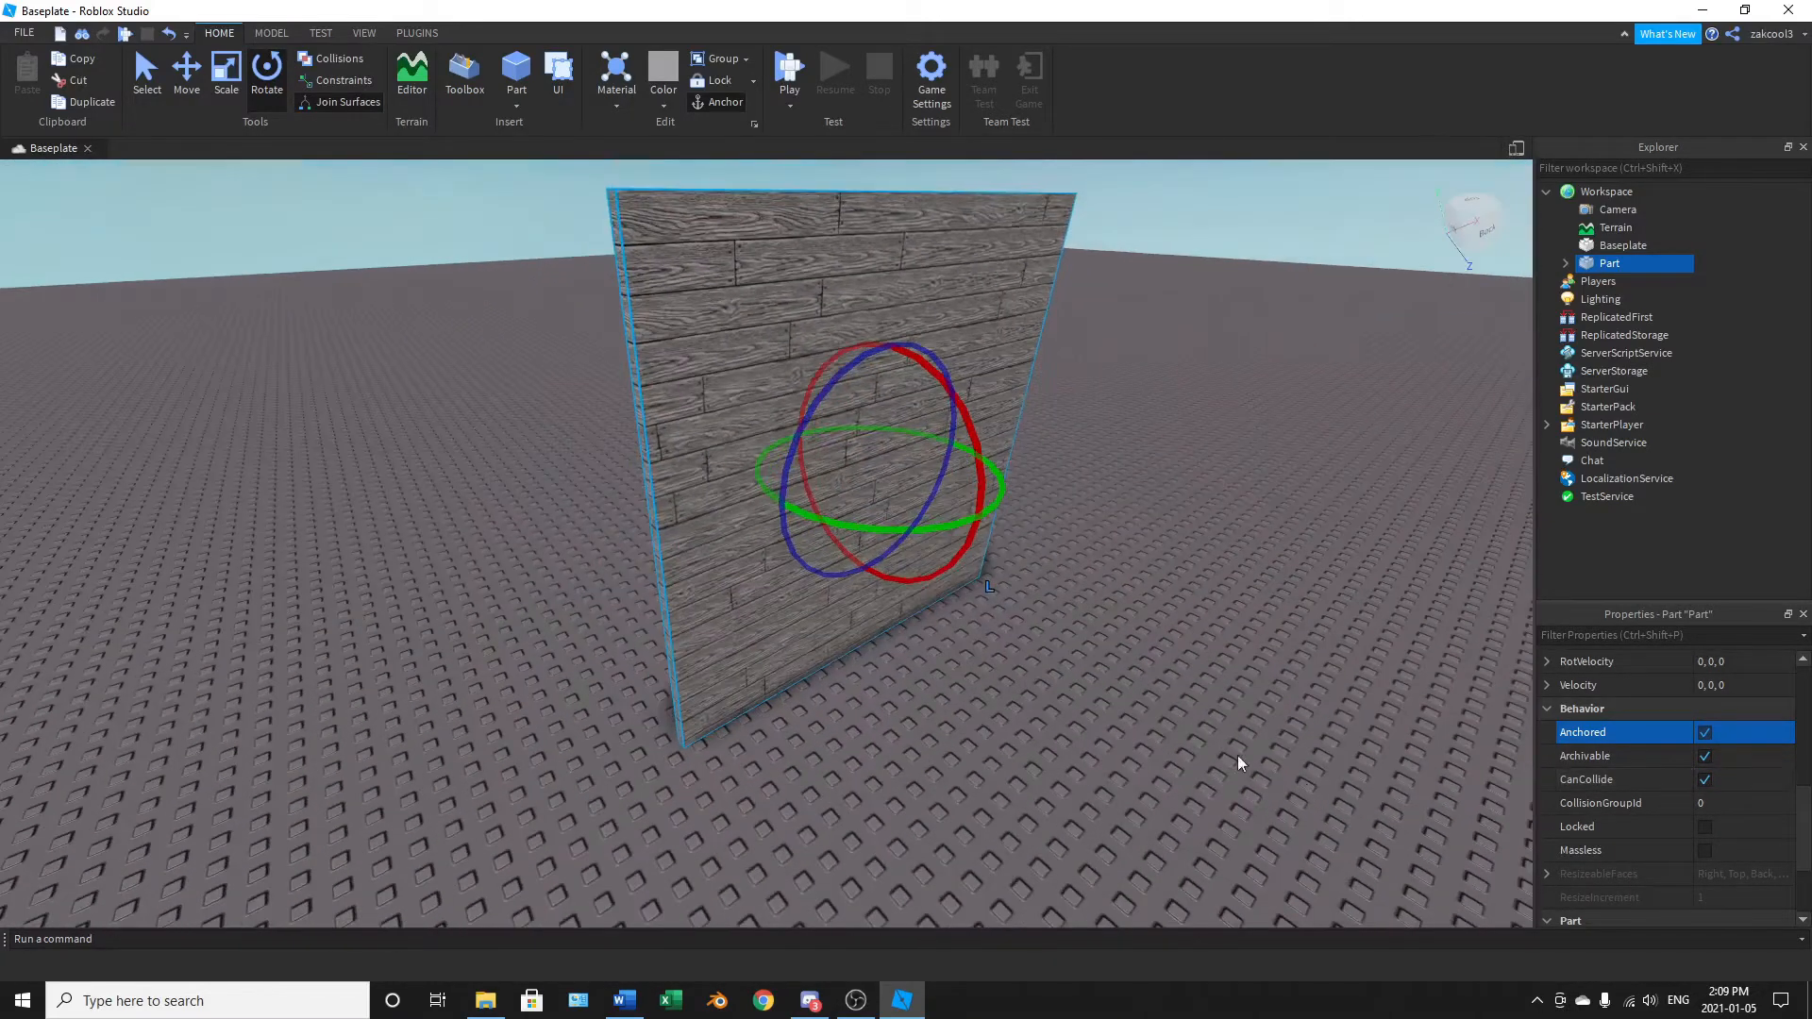
{"action": "right_click_drag", "start_coordinate": [899, 629], "coordinate": [799, 608]}
{"action": "right_click_drag", "start_coordinate": [931, 664], "coordinate": [877, 627]}
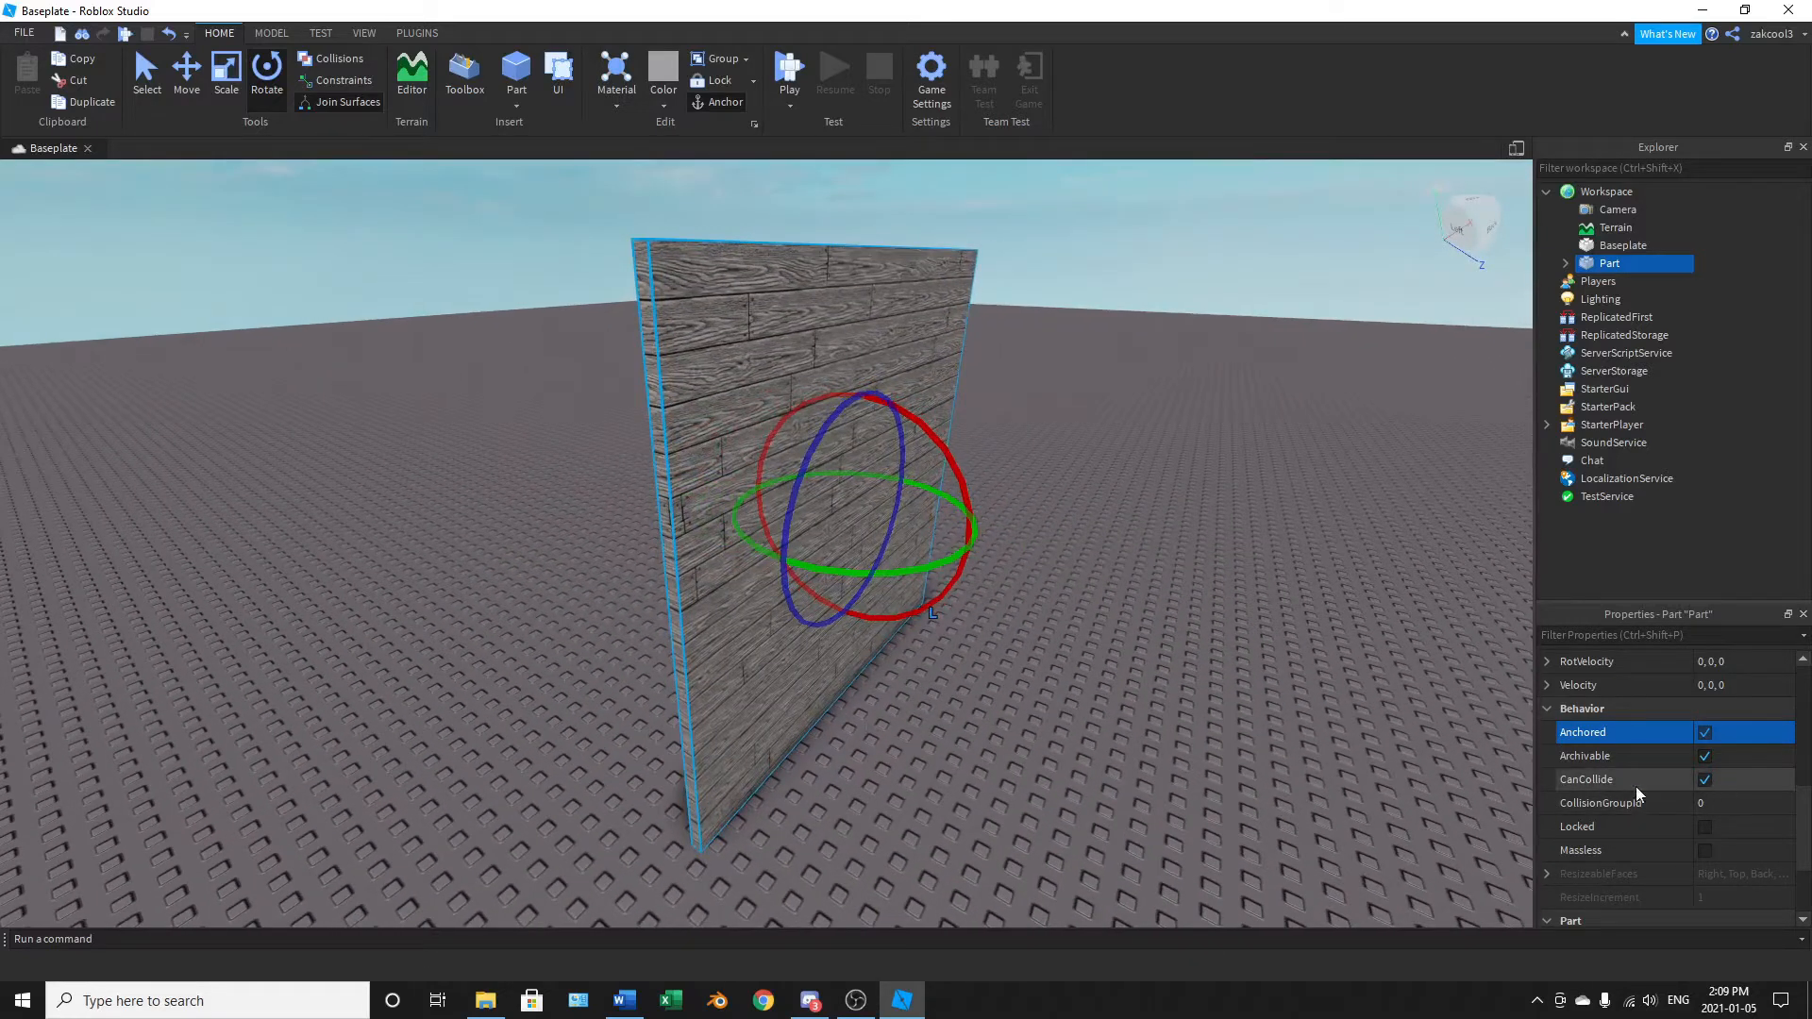
Step: Enable the wall's Locked property and try selecting the wall in the 3D view
{"action": "scroll", "coordinate": [1118, 760], "scroll_direction": "down", "scroll_amount": 3}
{"action": "right_click_drag", "start_coordinate": [1117, 761], "coordinate": [1117, 761]}
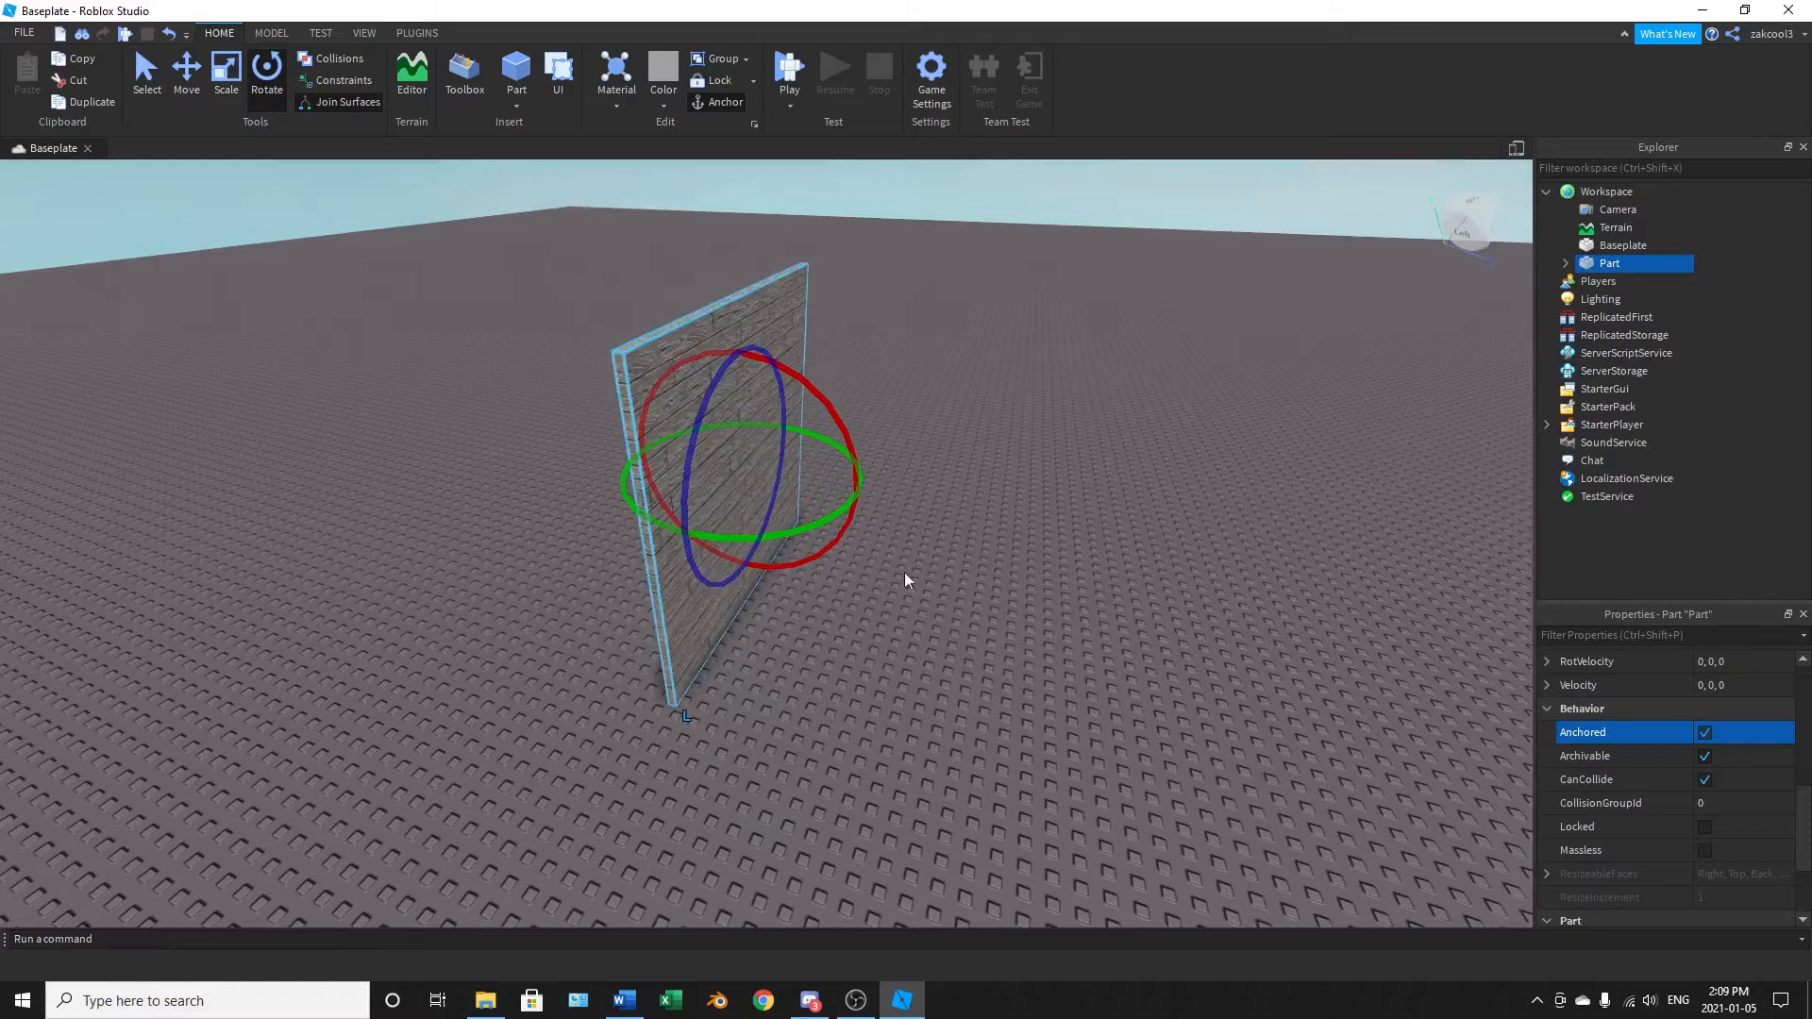
{"action": "right_click_drag", "start_coordinate": [904, 572], "coordinate": [904, 572]}
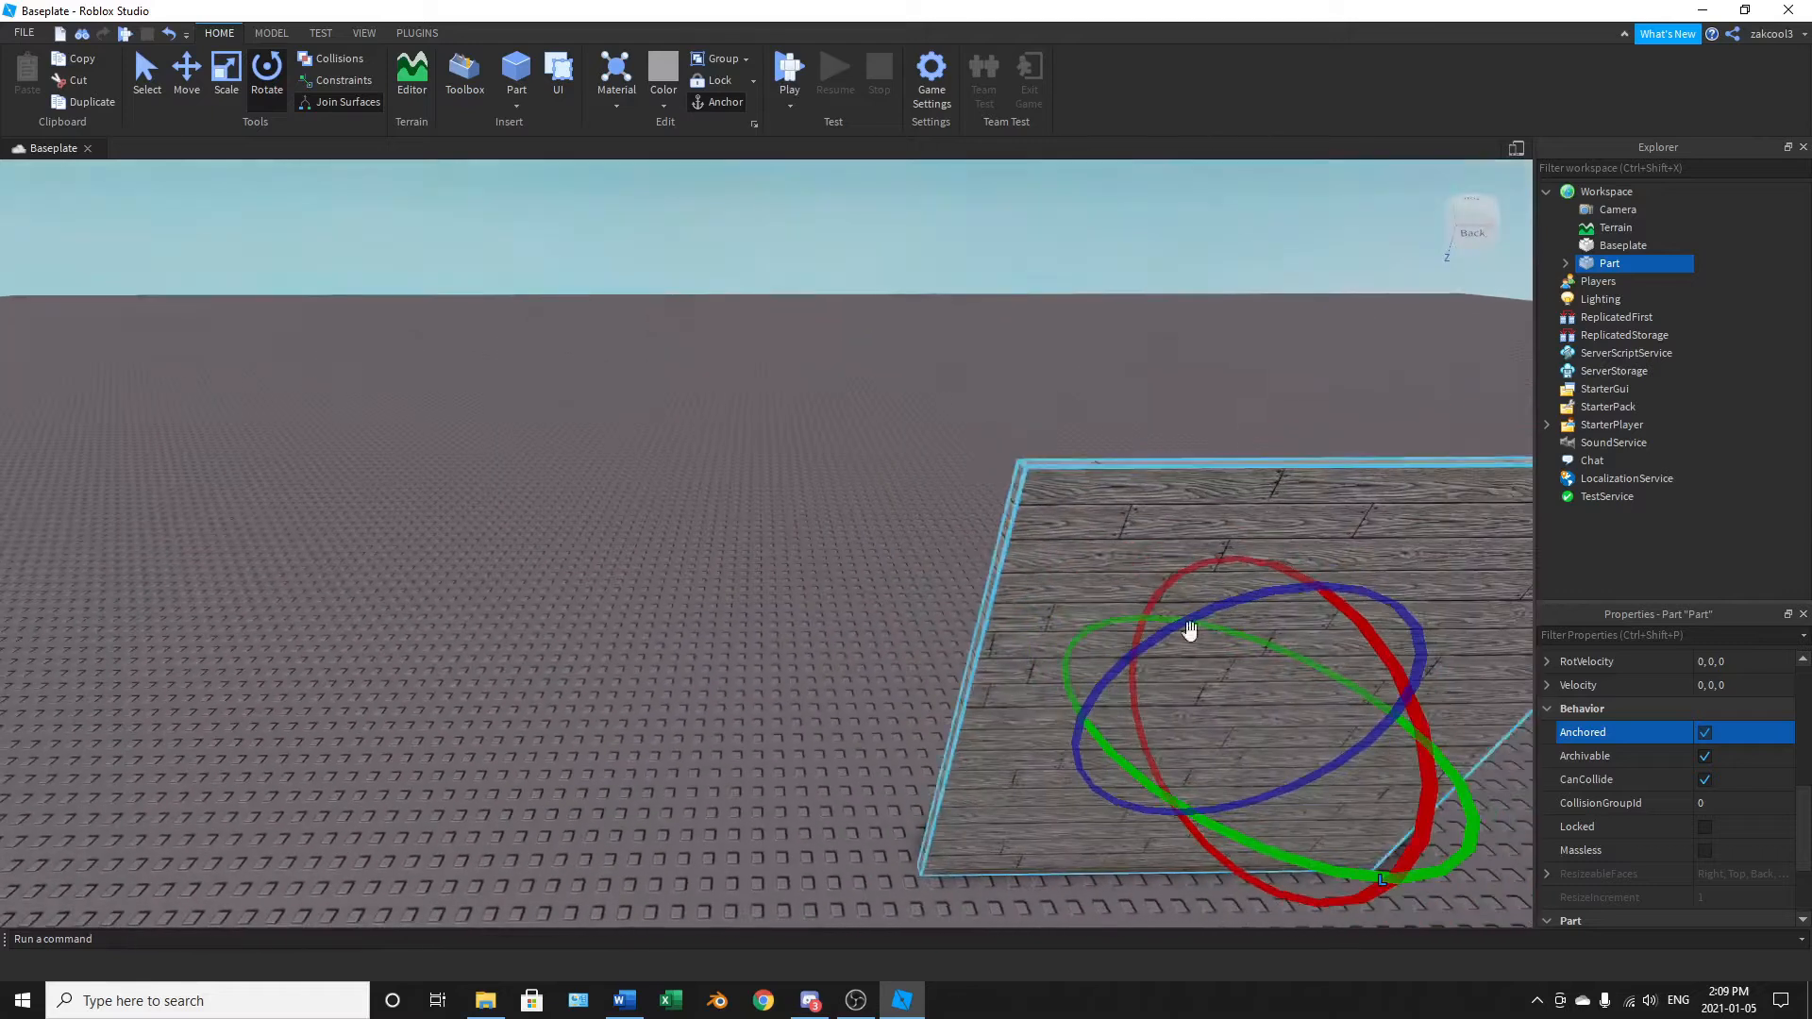
{"action": "left_click", "coordinate": [1704, 827]}
{"action": "scroll", "coordinate": [1227, 736], "scroll_direction": "down", "scroll_amount": 3}
{"action": "right_click_drag", "start_coordinate": [909, 626], "coordinate": [910, 627]}
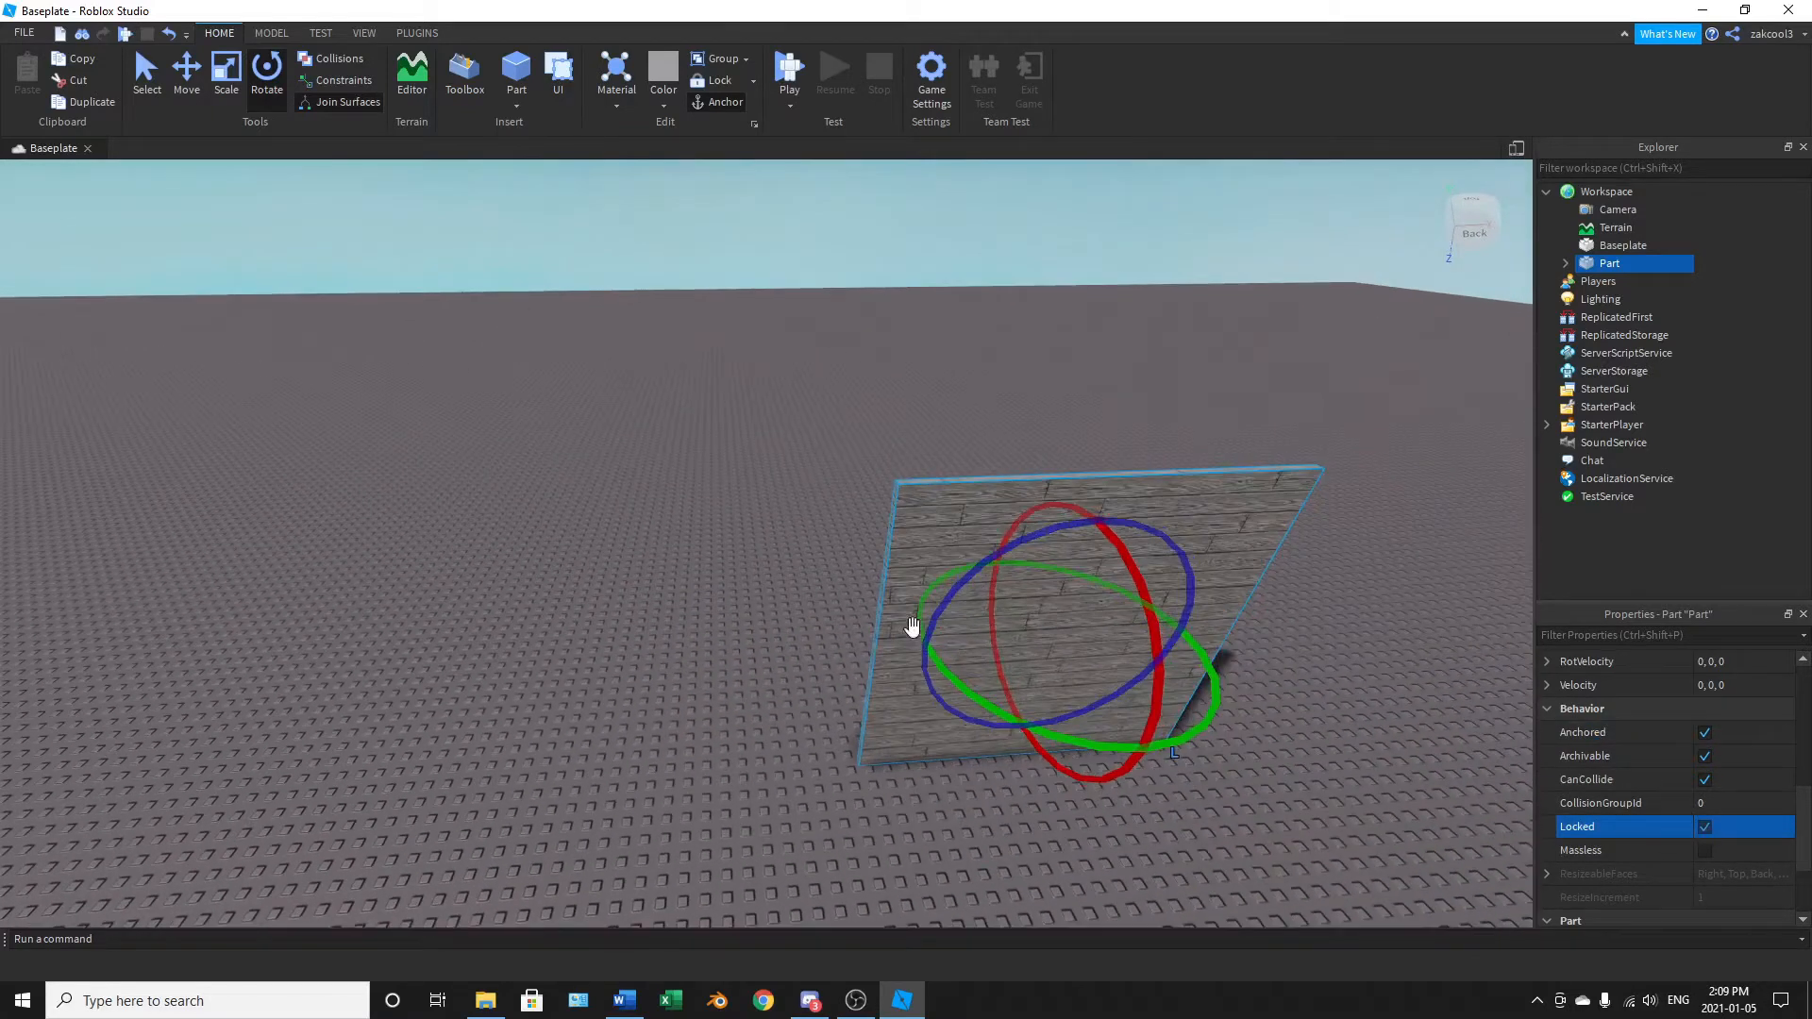
{"action": "left_click", "coordinate": [996, 585]}
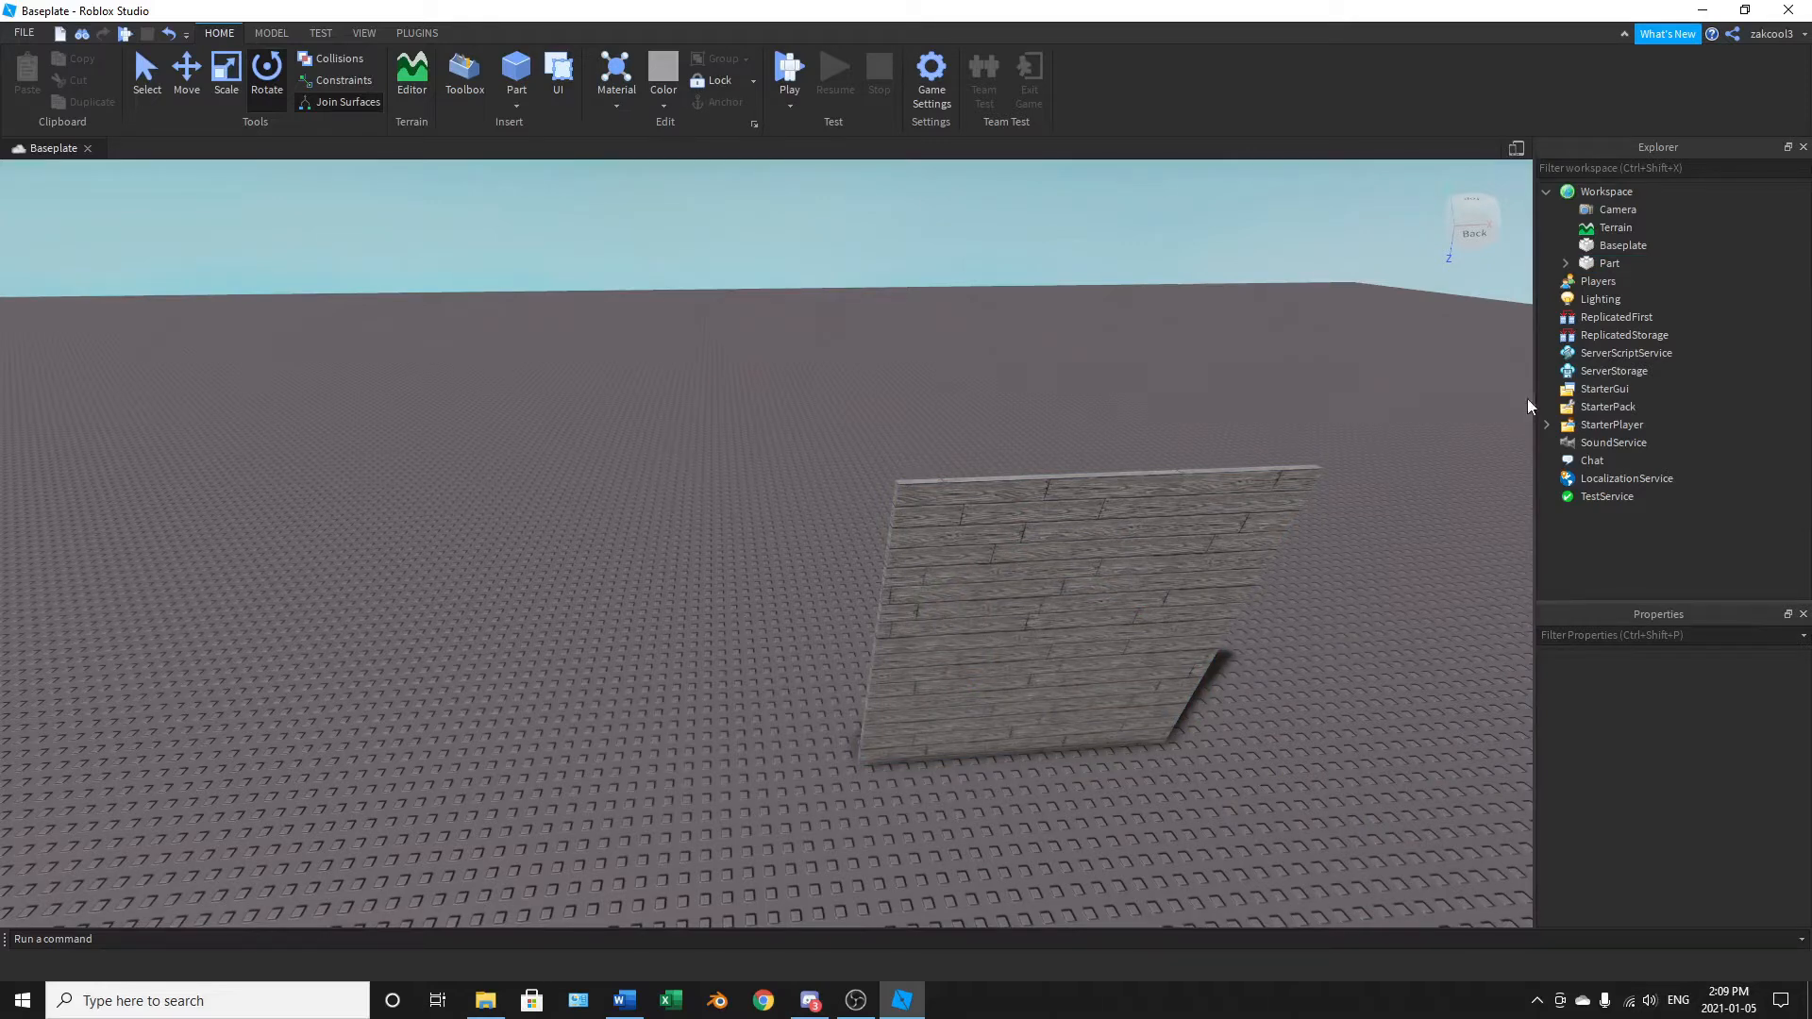
Step: Select the locked wall by its Part entry in the Workspace and disable its Locked property
{"action": "left_click", "coordinate": [1591, 264]}
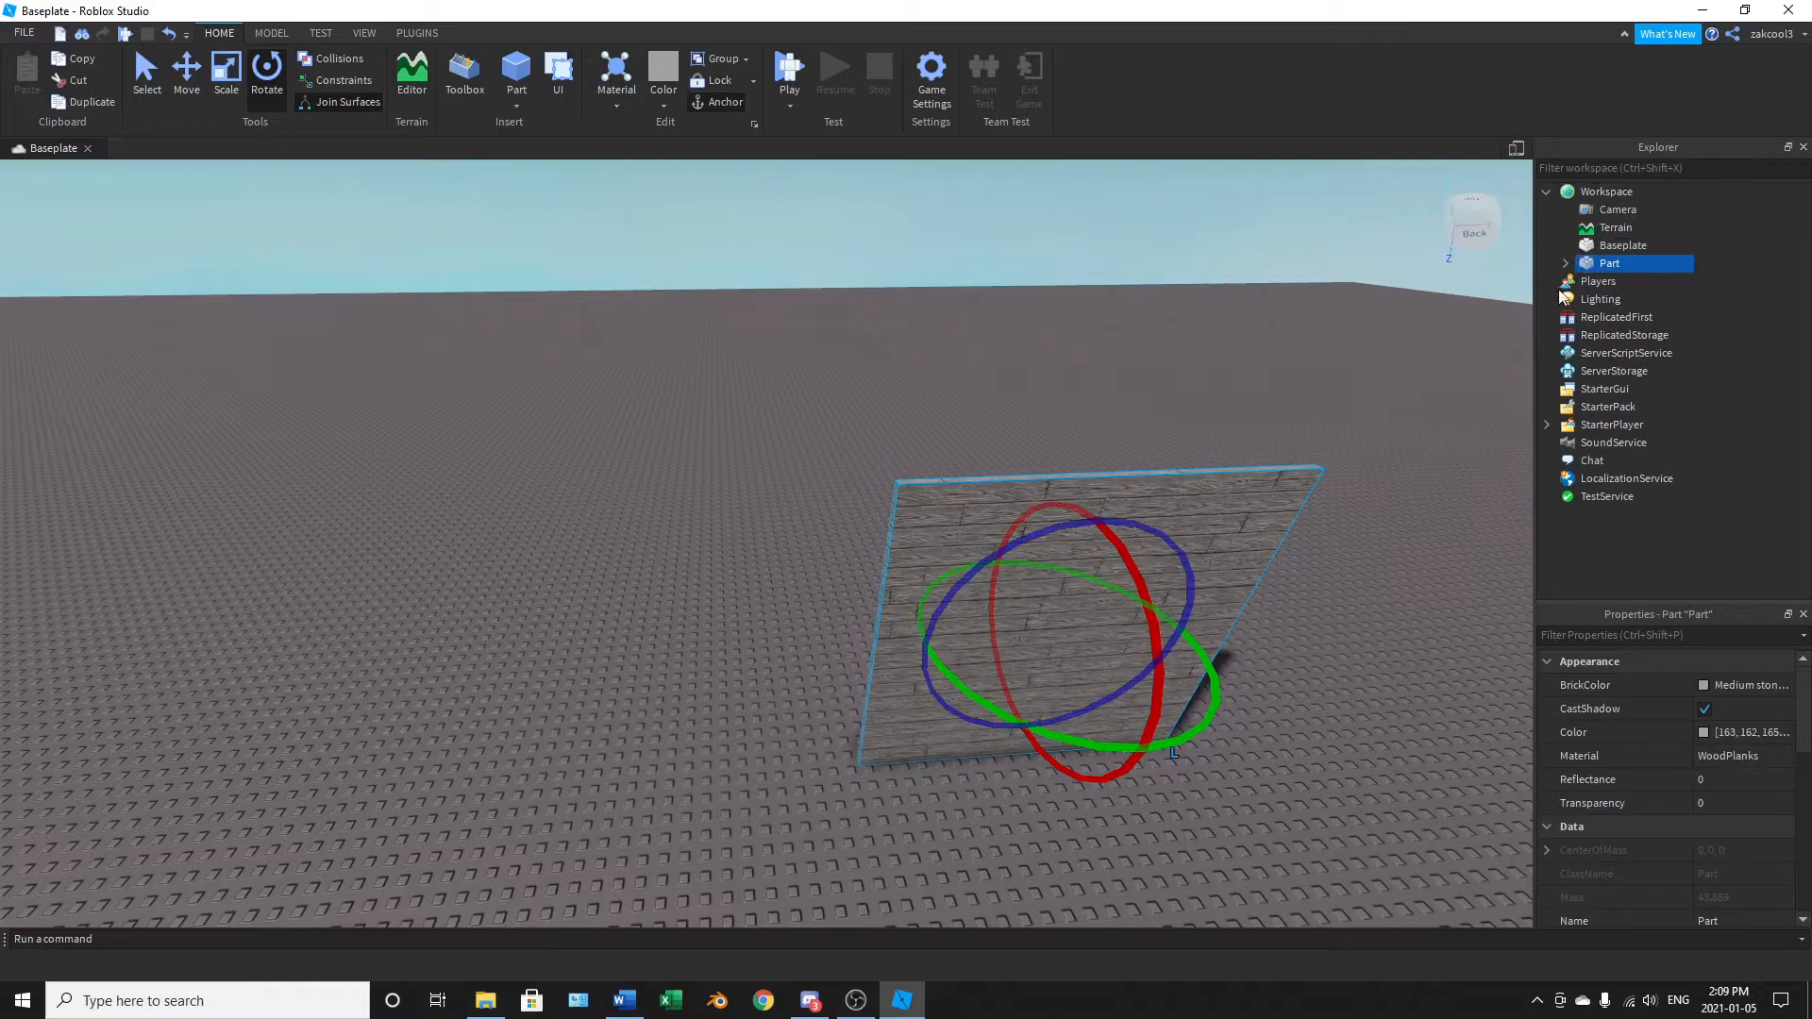
{"action": "scroll", "coordinate": [1627, 796], "scroll_direction": "down", "scroll_amount": 7}
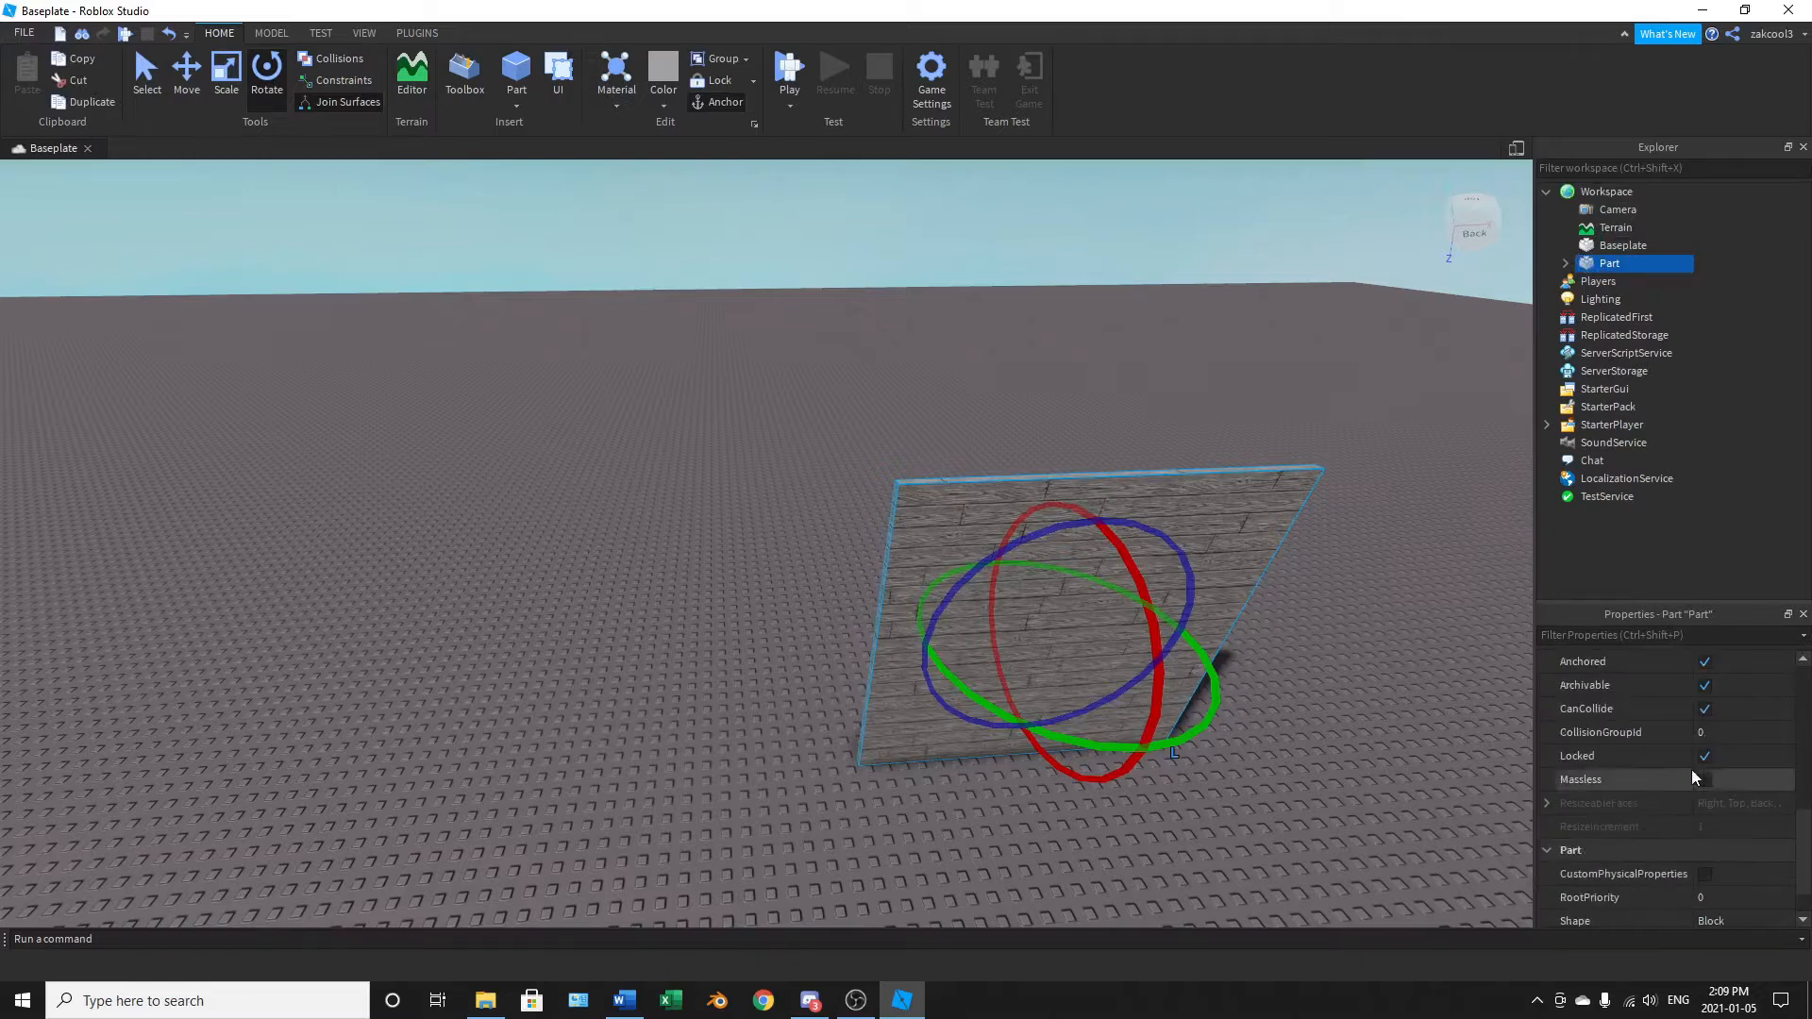
{"action": "left_click", "coordinate": [1705, 757]}
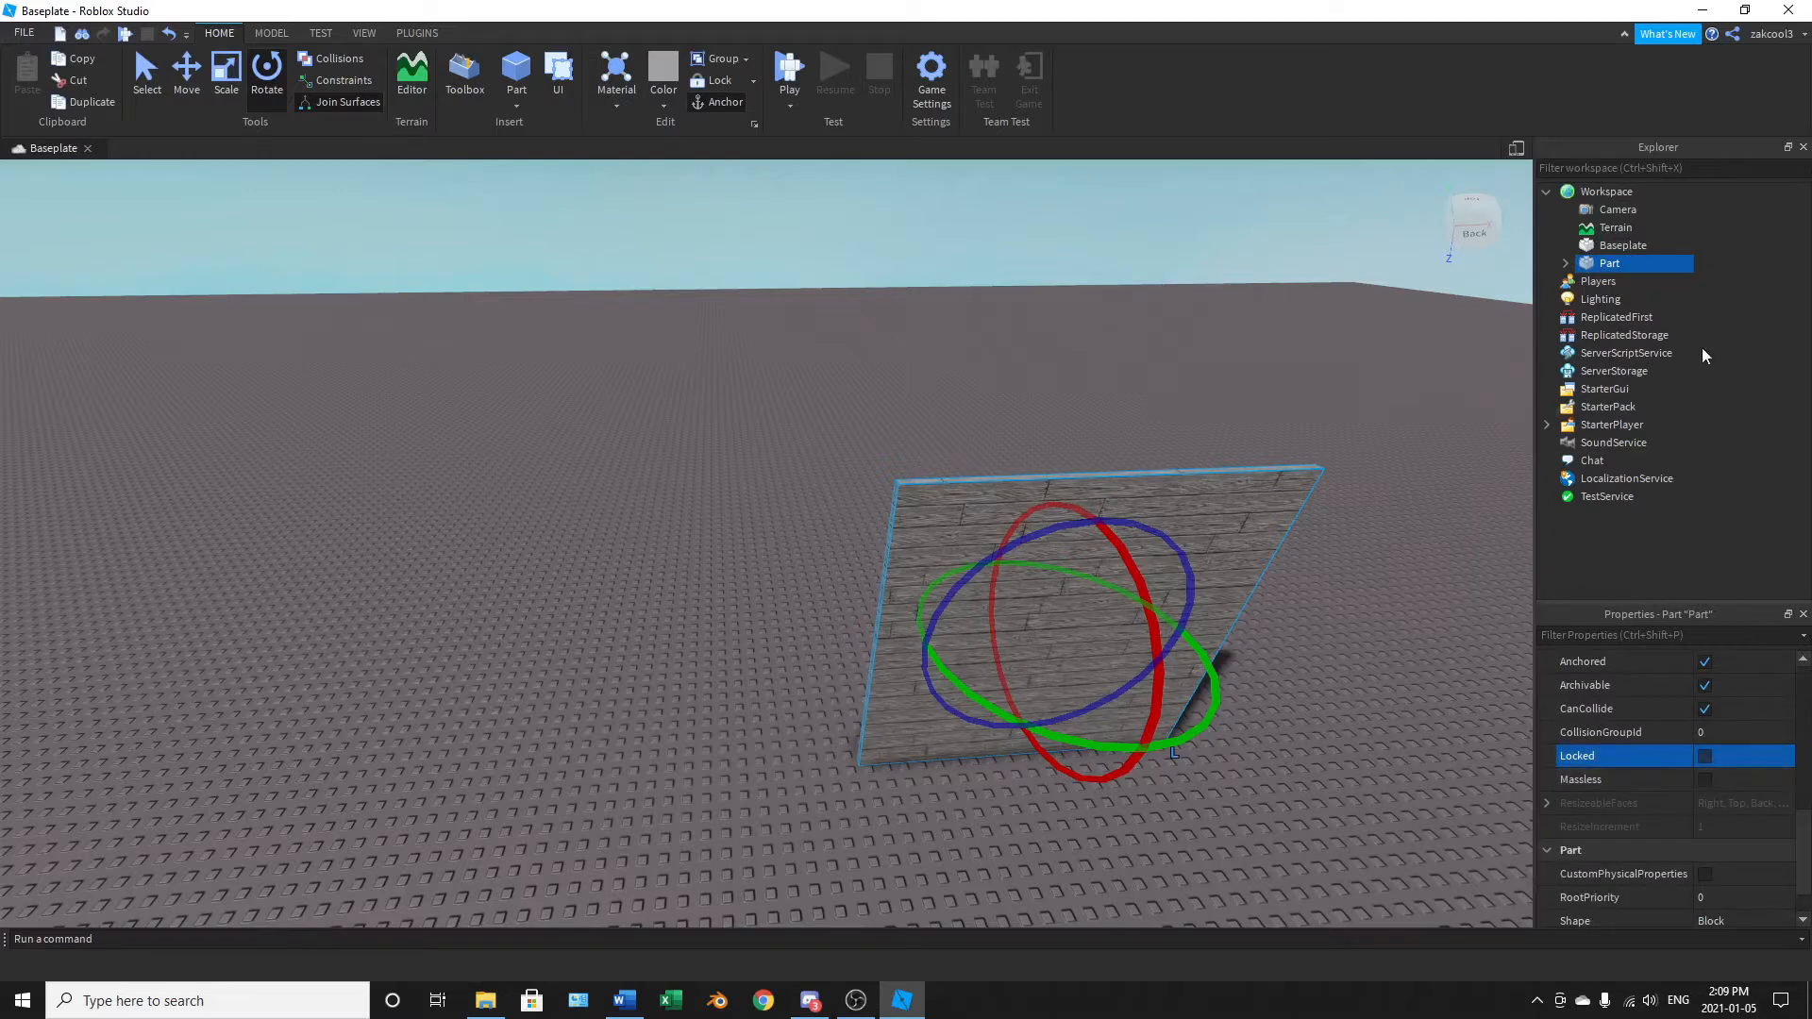
{"action": "right_click_drag", "start_coordinate": [785, 519], "coordinate": [787, 519]}
{"action": "scroll", "coordinate": [787, 519], "scroll_direction": "down", "scroll_amount": 5}
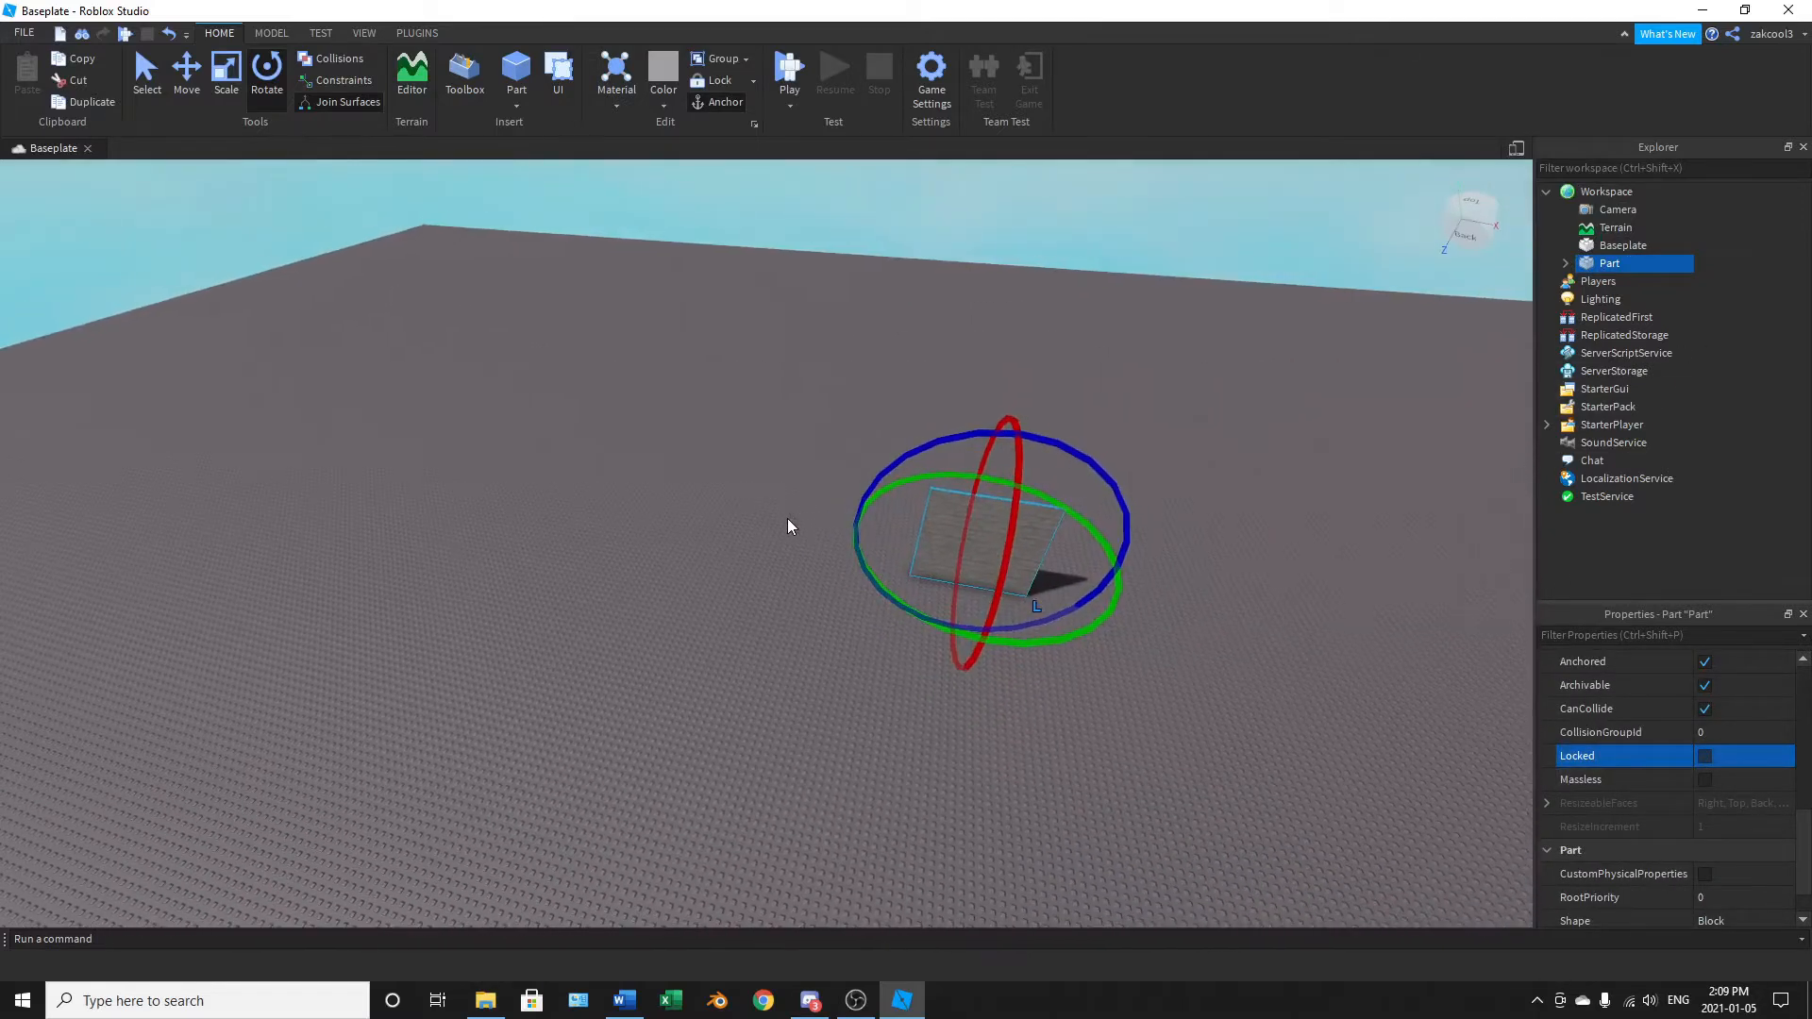
{"action": "right_click_drag", "start_coordinate": [977, 564], "coordinate": [978, 564]}
{"action": "right_click_drag", "start_coordinate": [864, 550], "coordinate": [878, 559]}
{"action": "scroll", "coordinate": [864, 549], "scroll_direction": "up", "scroll_amount": 5}
{"action": "scroll", "coordinate": [865, 549], "scroll_direction": "down", "scroll_amount": 2}
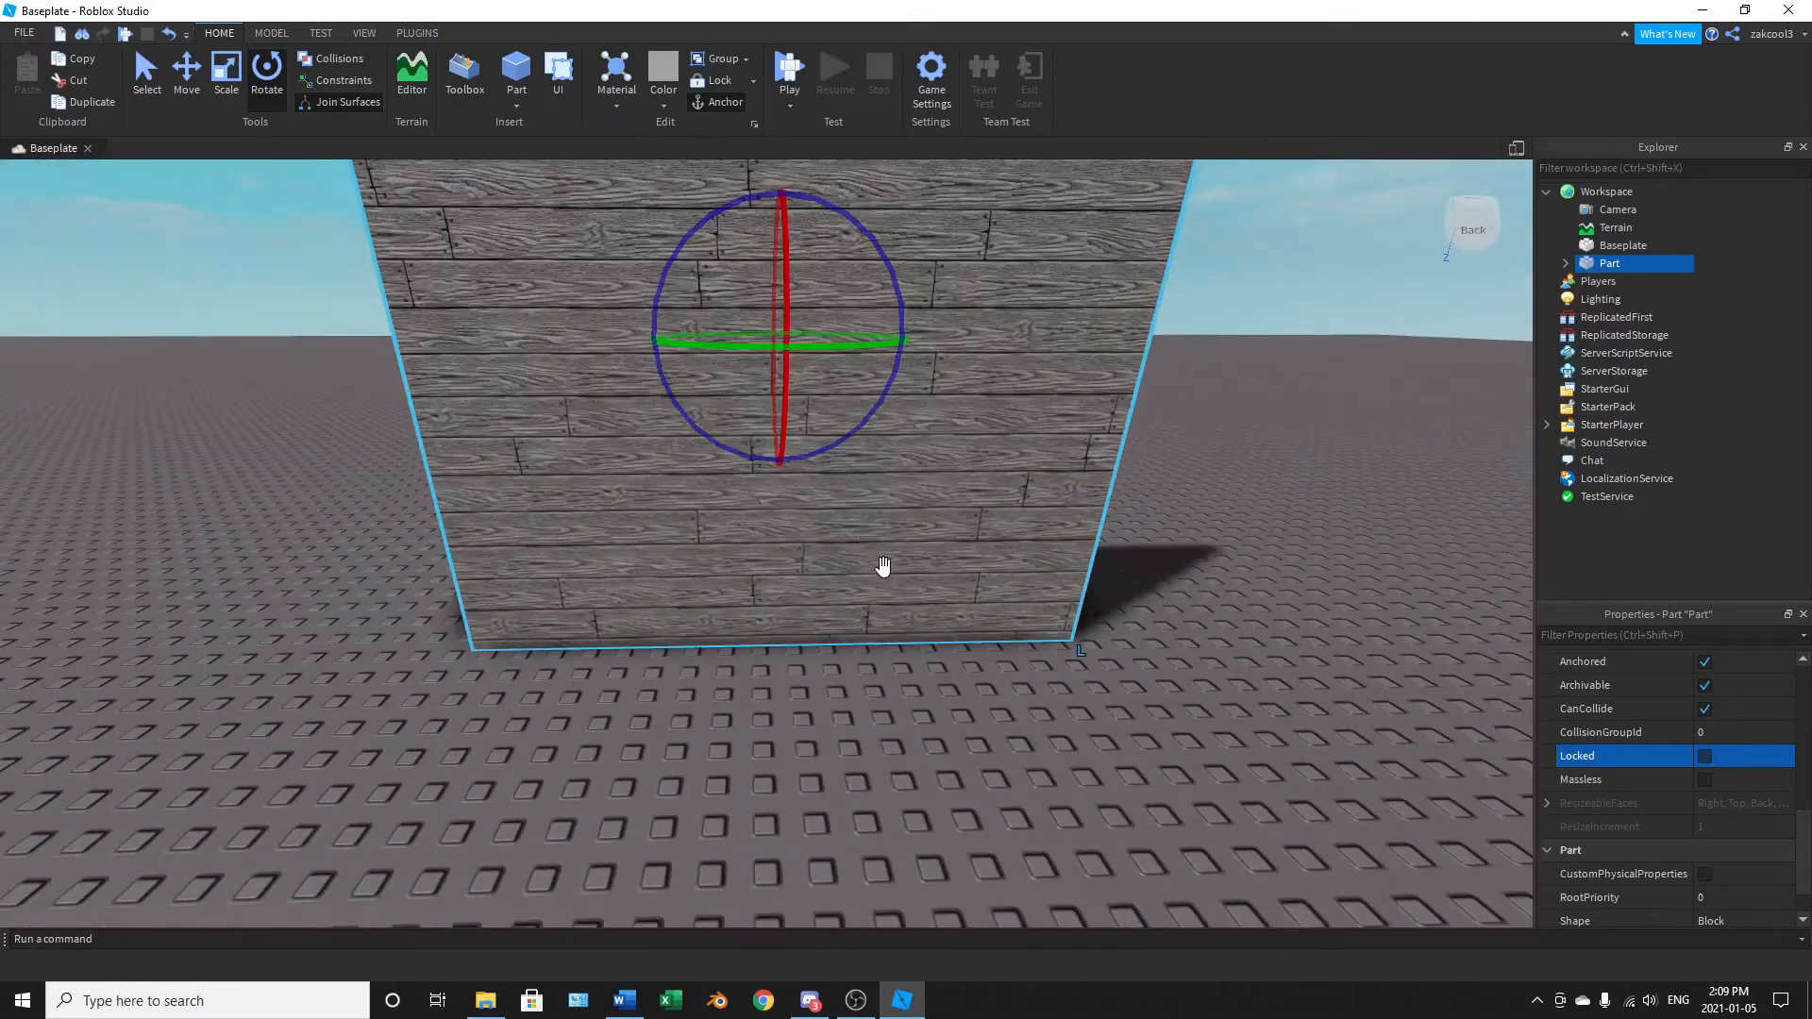
{"action": "scroll", "coordinate": [883, 567], "scroll_direction": "down", "scroll_amount": 3}
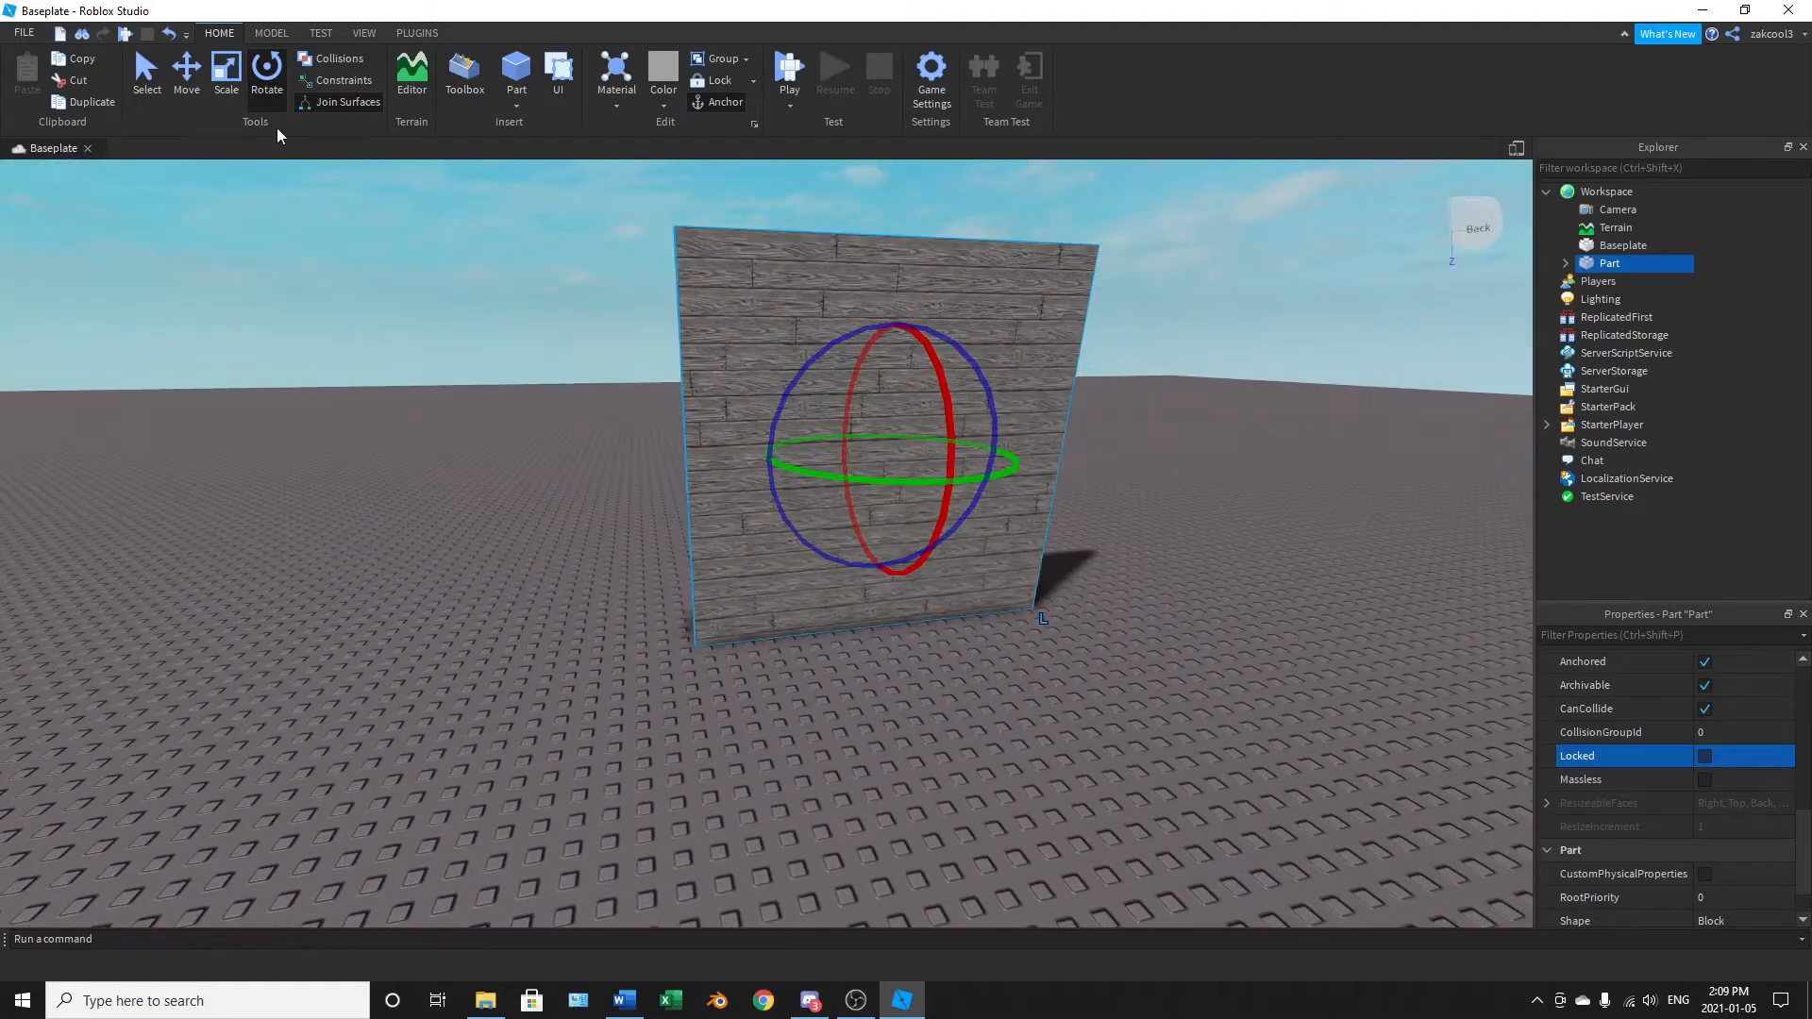
Step: Delete the wood-textured wall part from the Workspace
{"action": "left_click", "coordinate": [230, 91]}
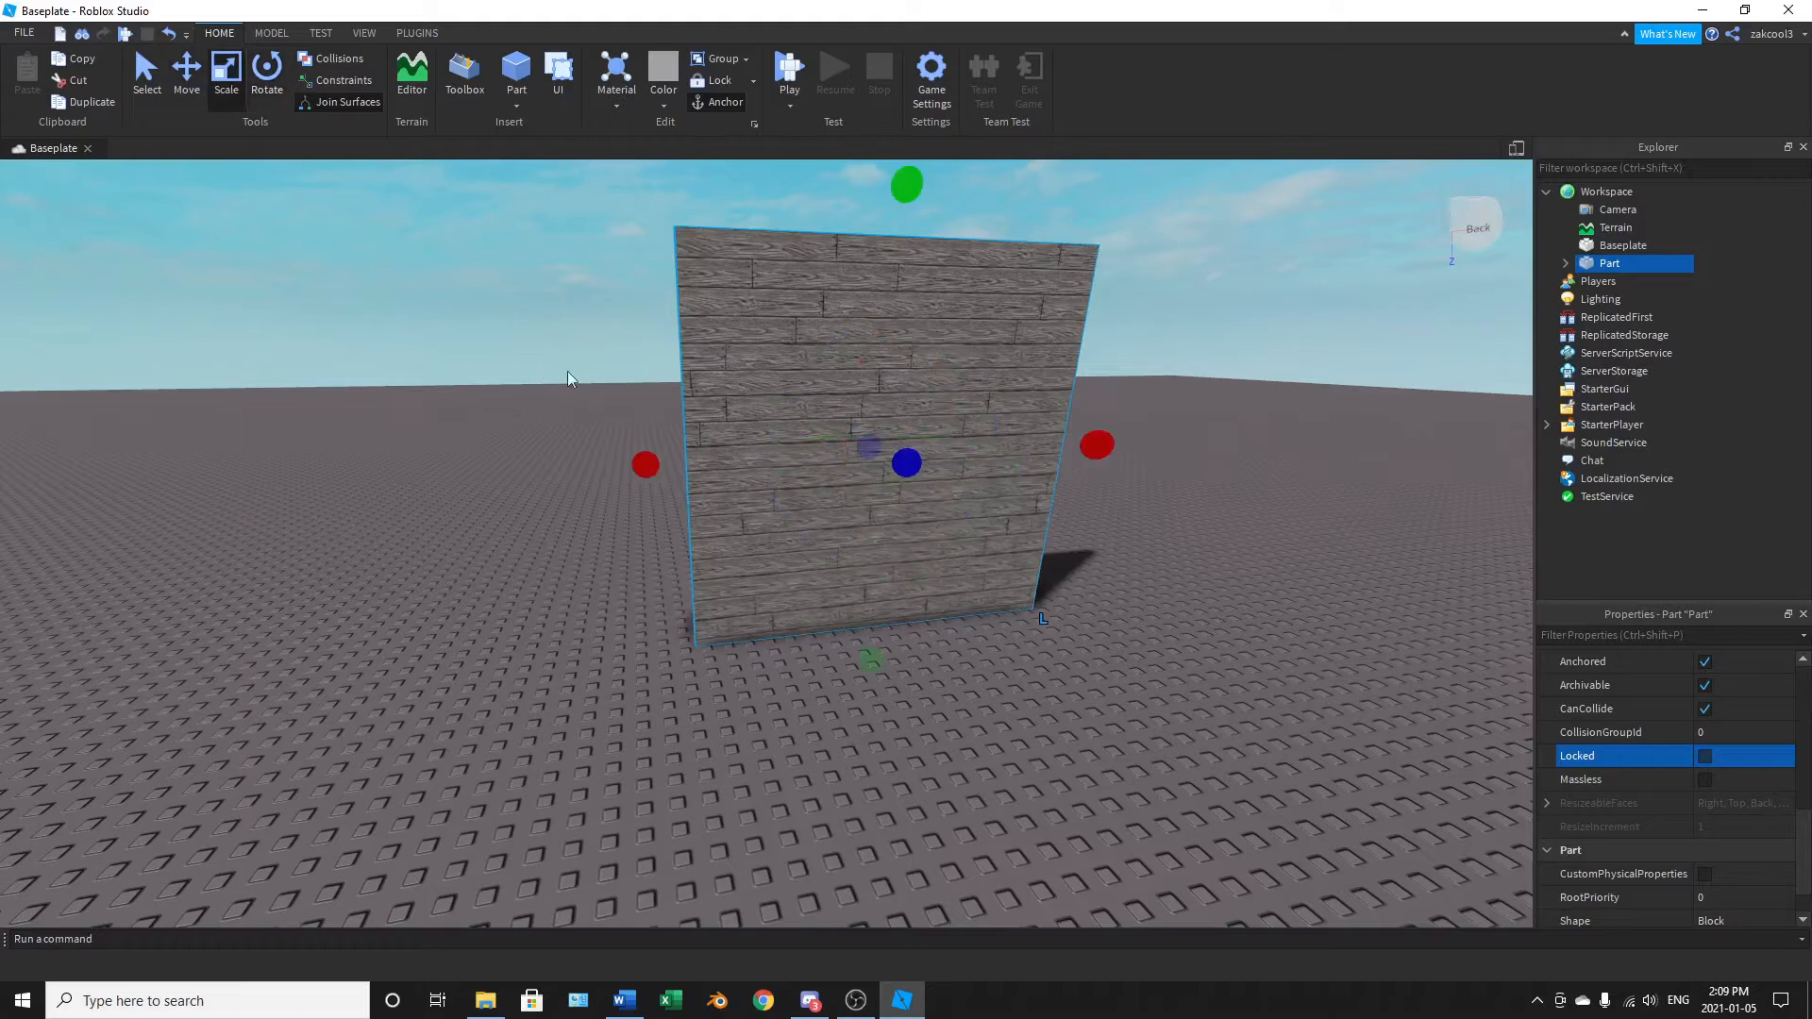
{"action": "right_click_drag", "start_coordinate": [598, 398], "coordinate": [599, 398]}
{"action": "scroll", "coordinate": [598, 401], "scroll_direction": "down", "scroll_amount": 3}
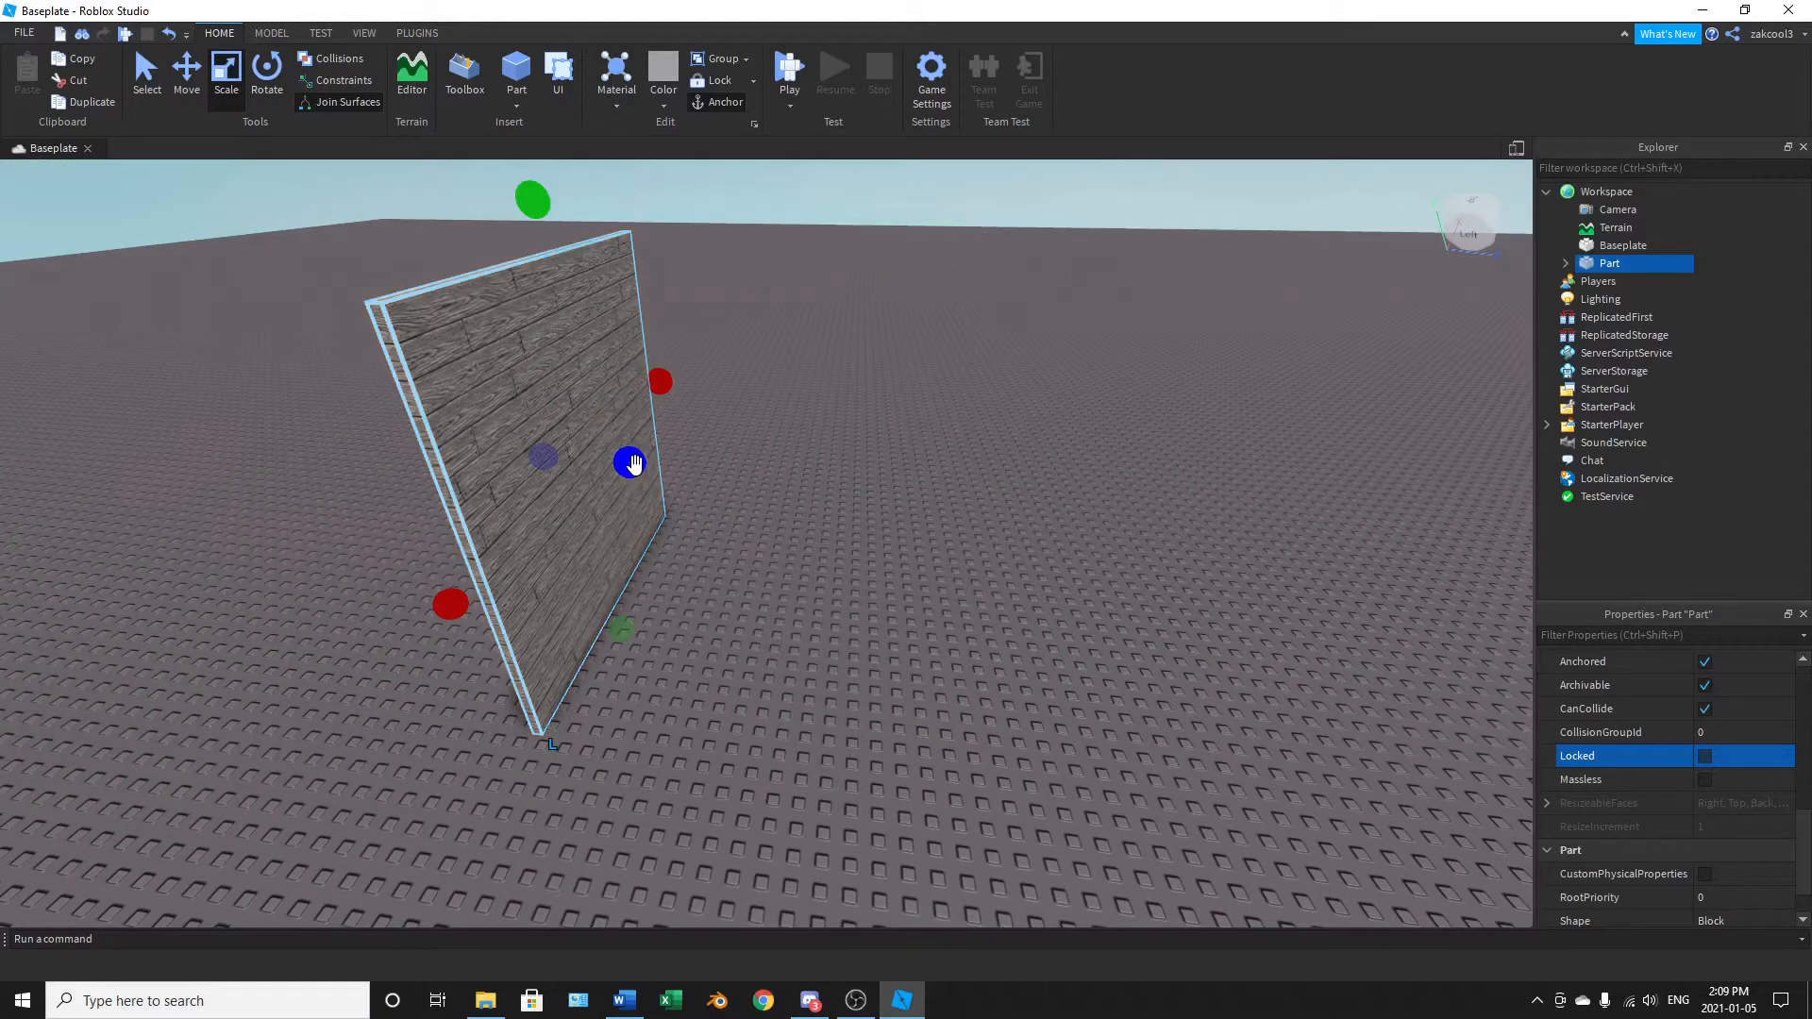
{"action": "key", "text": "Delete"}
{"action": "right_click_drag", "start_coordinate": [738, 427], "coordinate": [489, 177]}
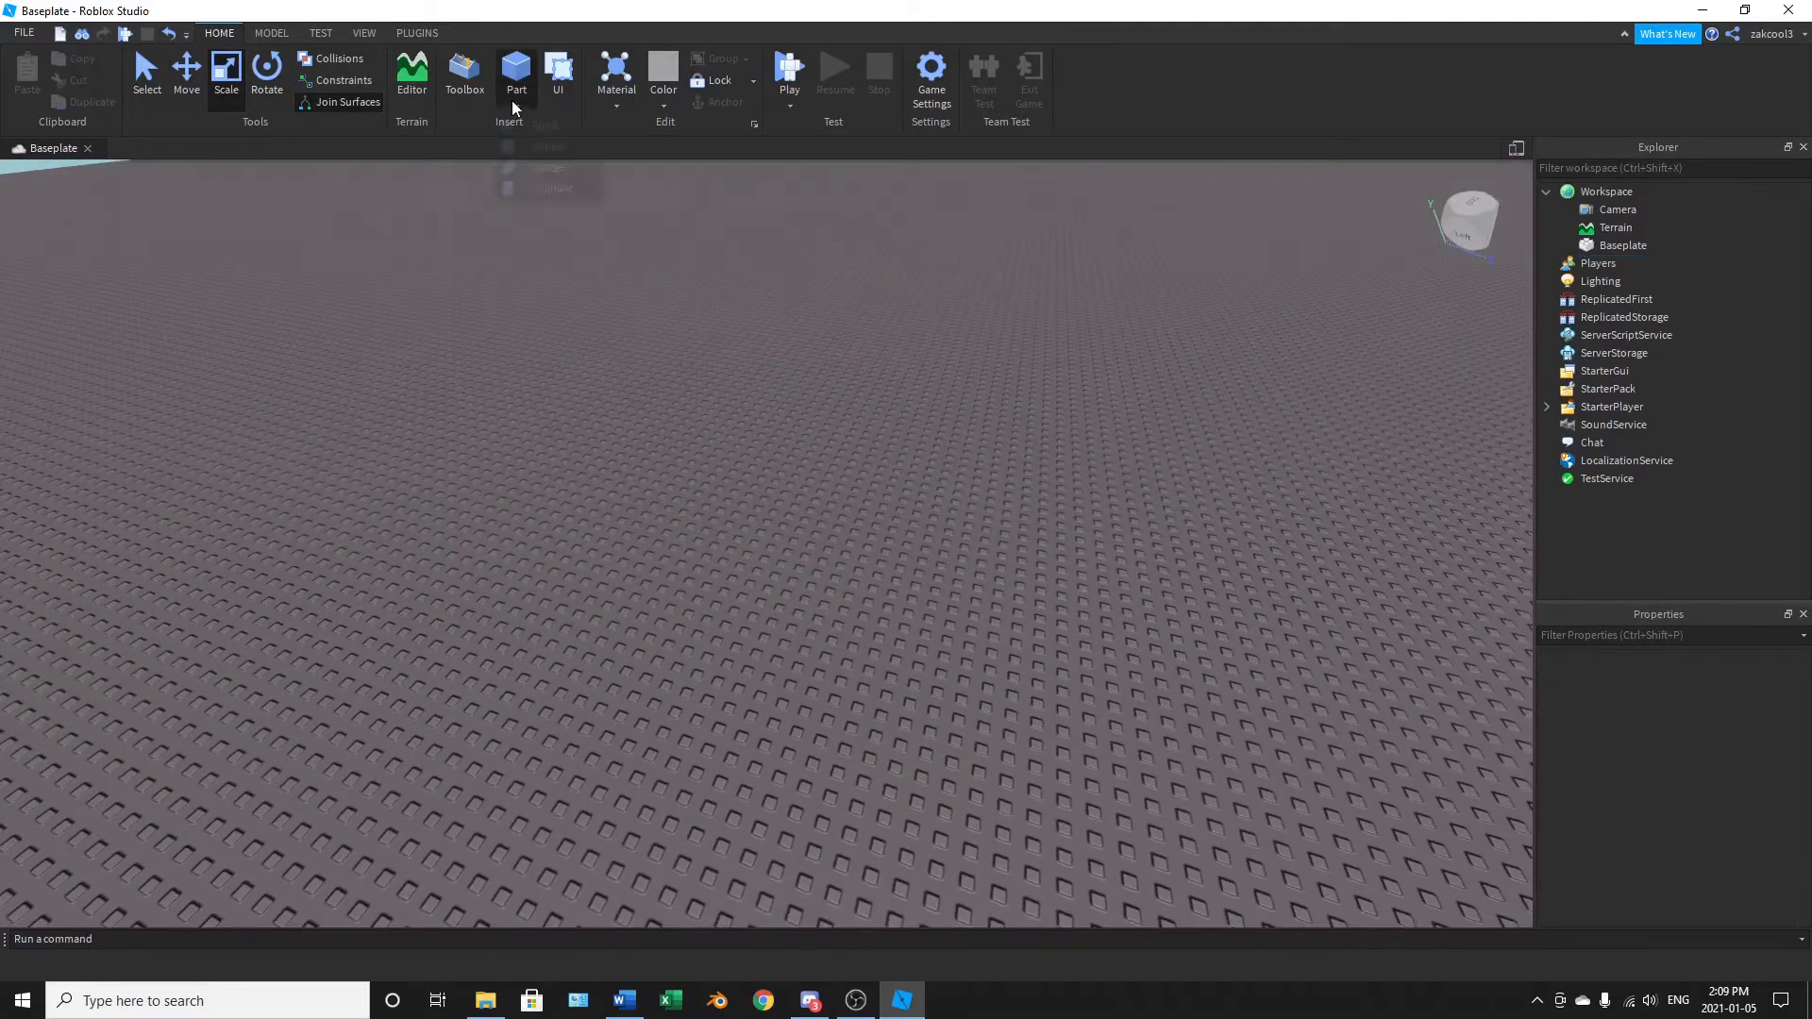
Step: Insert one part of each shape: a block, a sphere, a wedge and a cylinder
{"action": "left_click", "coordinate": [546, 126]}
{"action": "right_click_drag", "start_coordinate": [949, 451], "coordinate": [920, 523]}
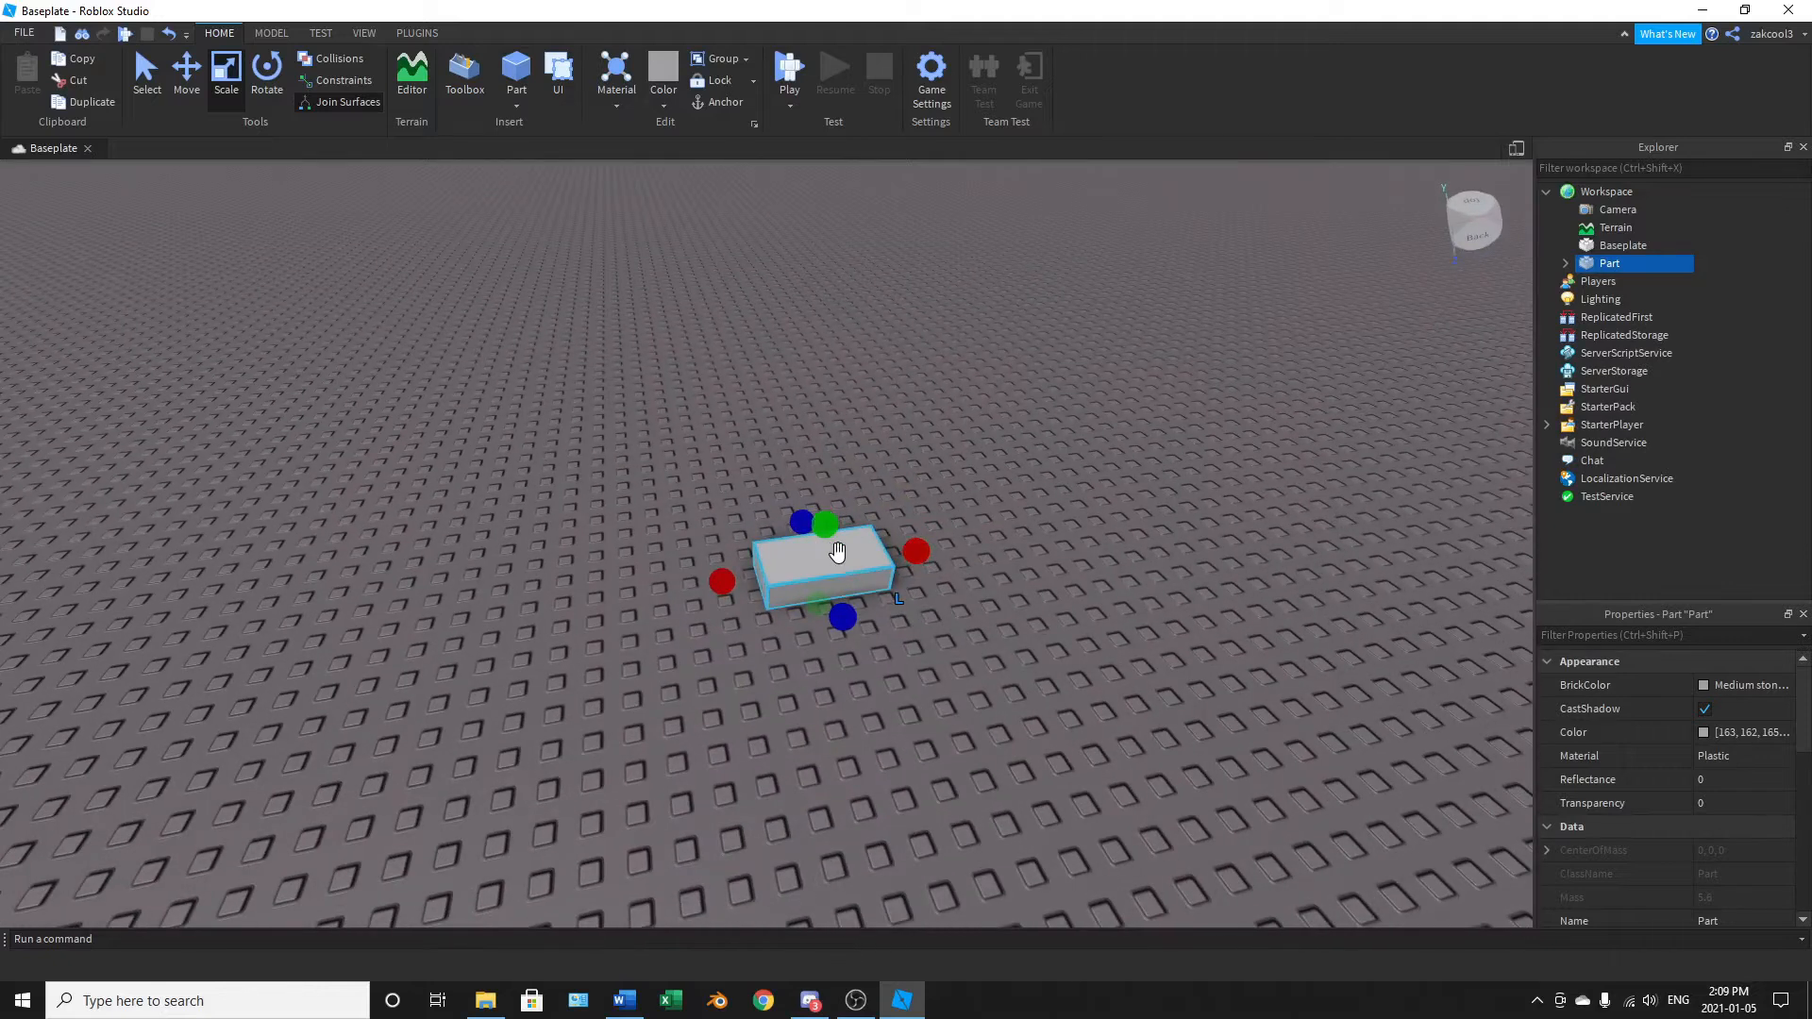
{"action": "left_click", "coordinate": [514, 103]}
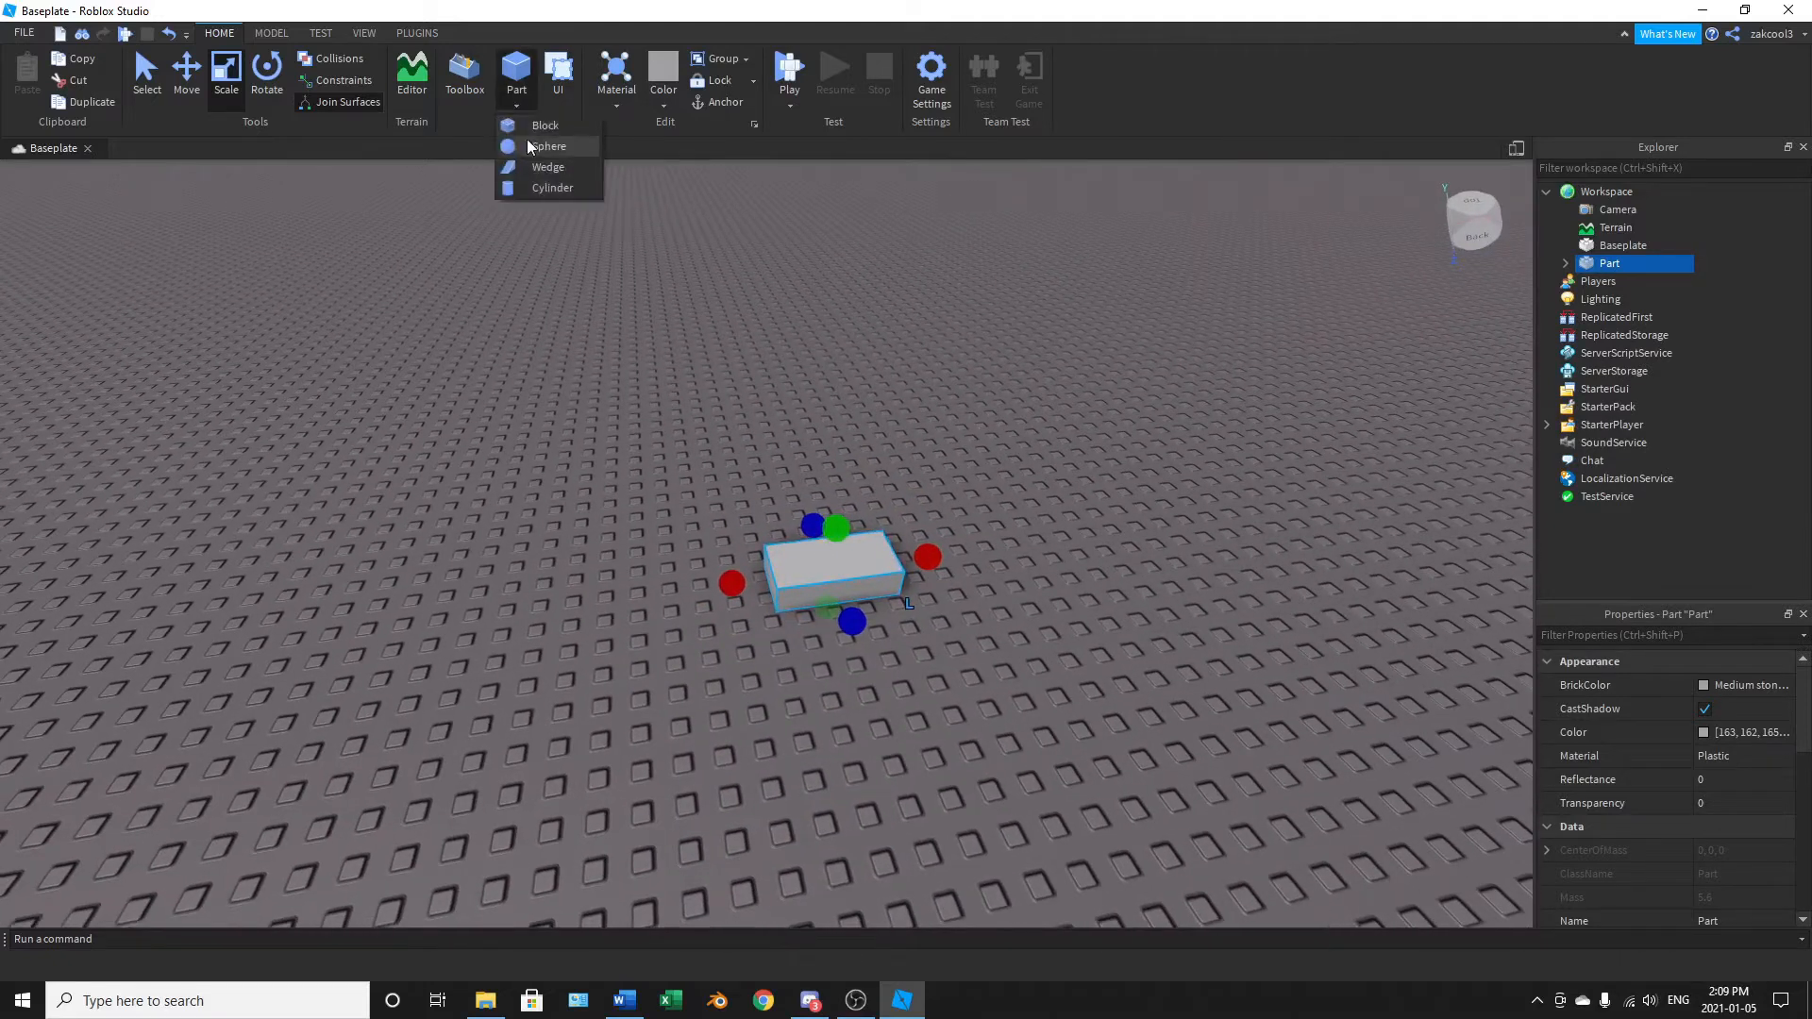
{"action": "left_click", "coordinate": [527, 142]}
{"action": "left_click", "coordinate": [525, 102]}
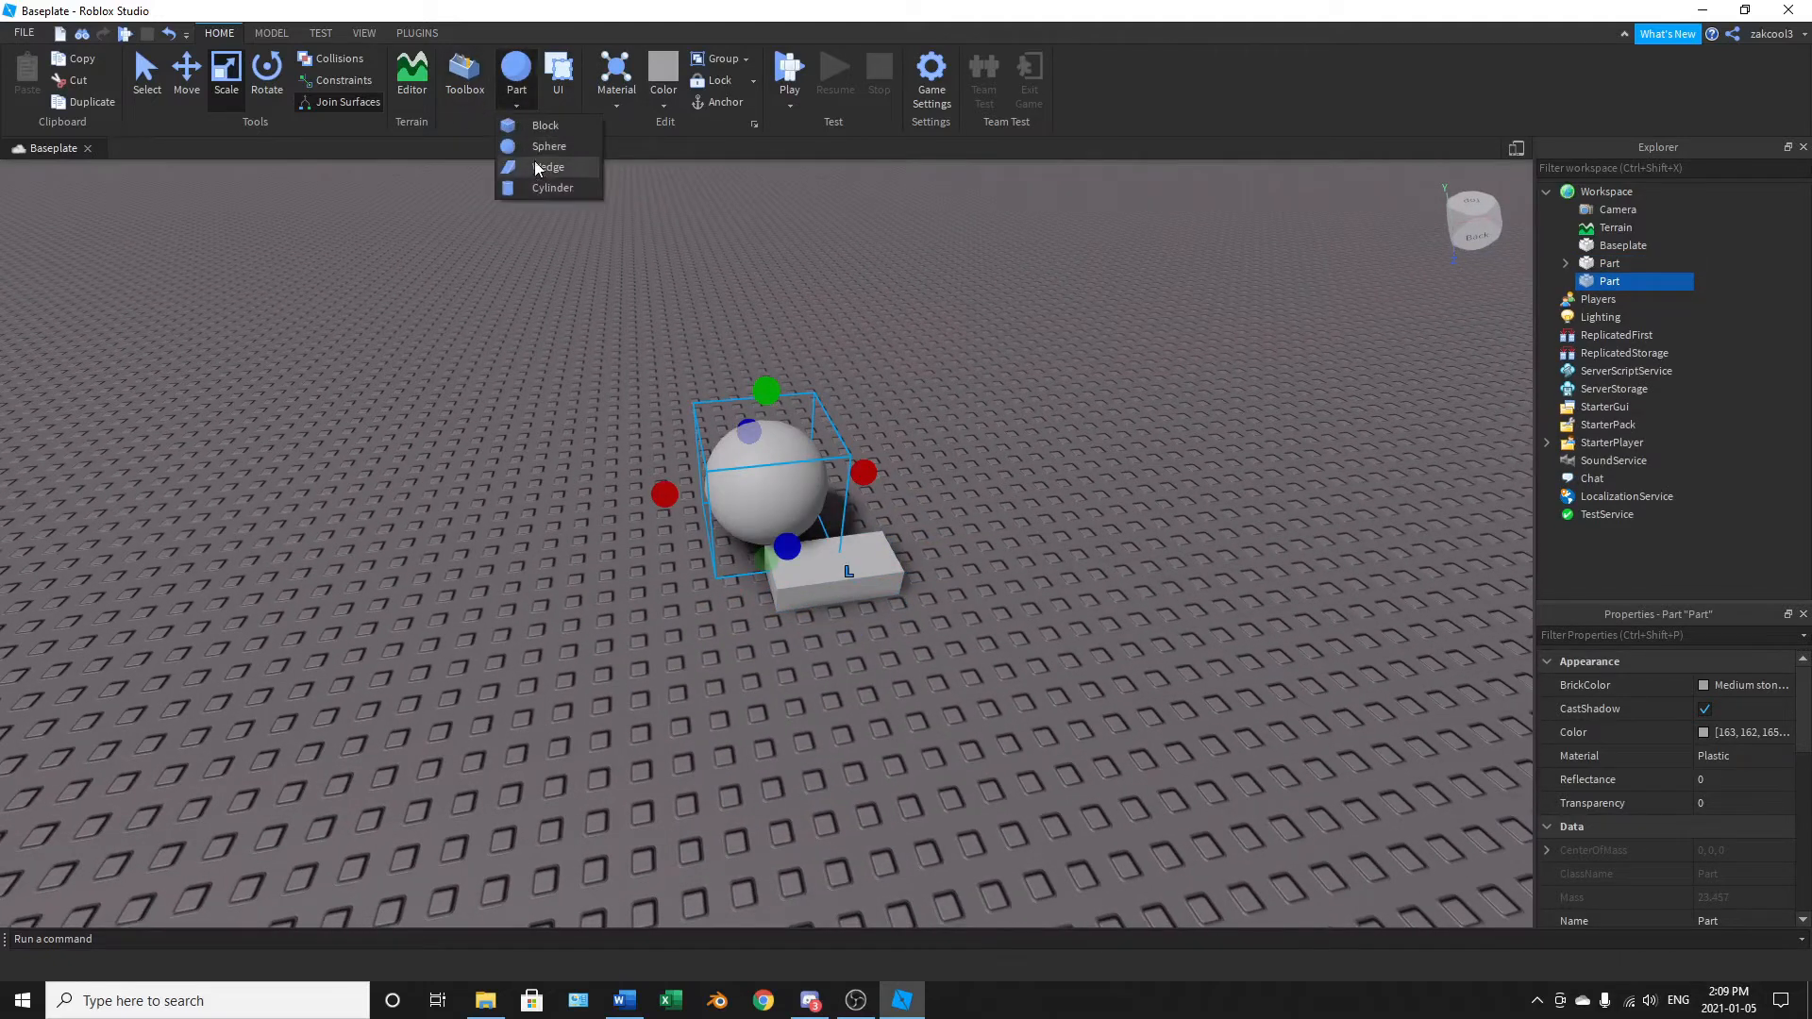
{"action": "left_click", "coordinate": [534, 166]}
{"action": "left_click", "coordinate": [532, 186]}
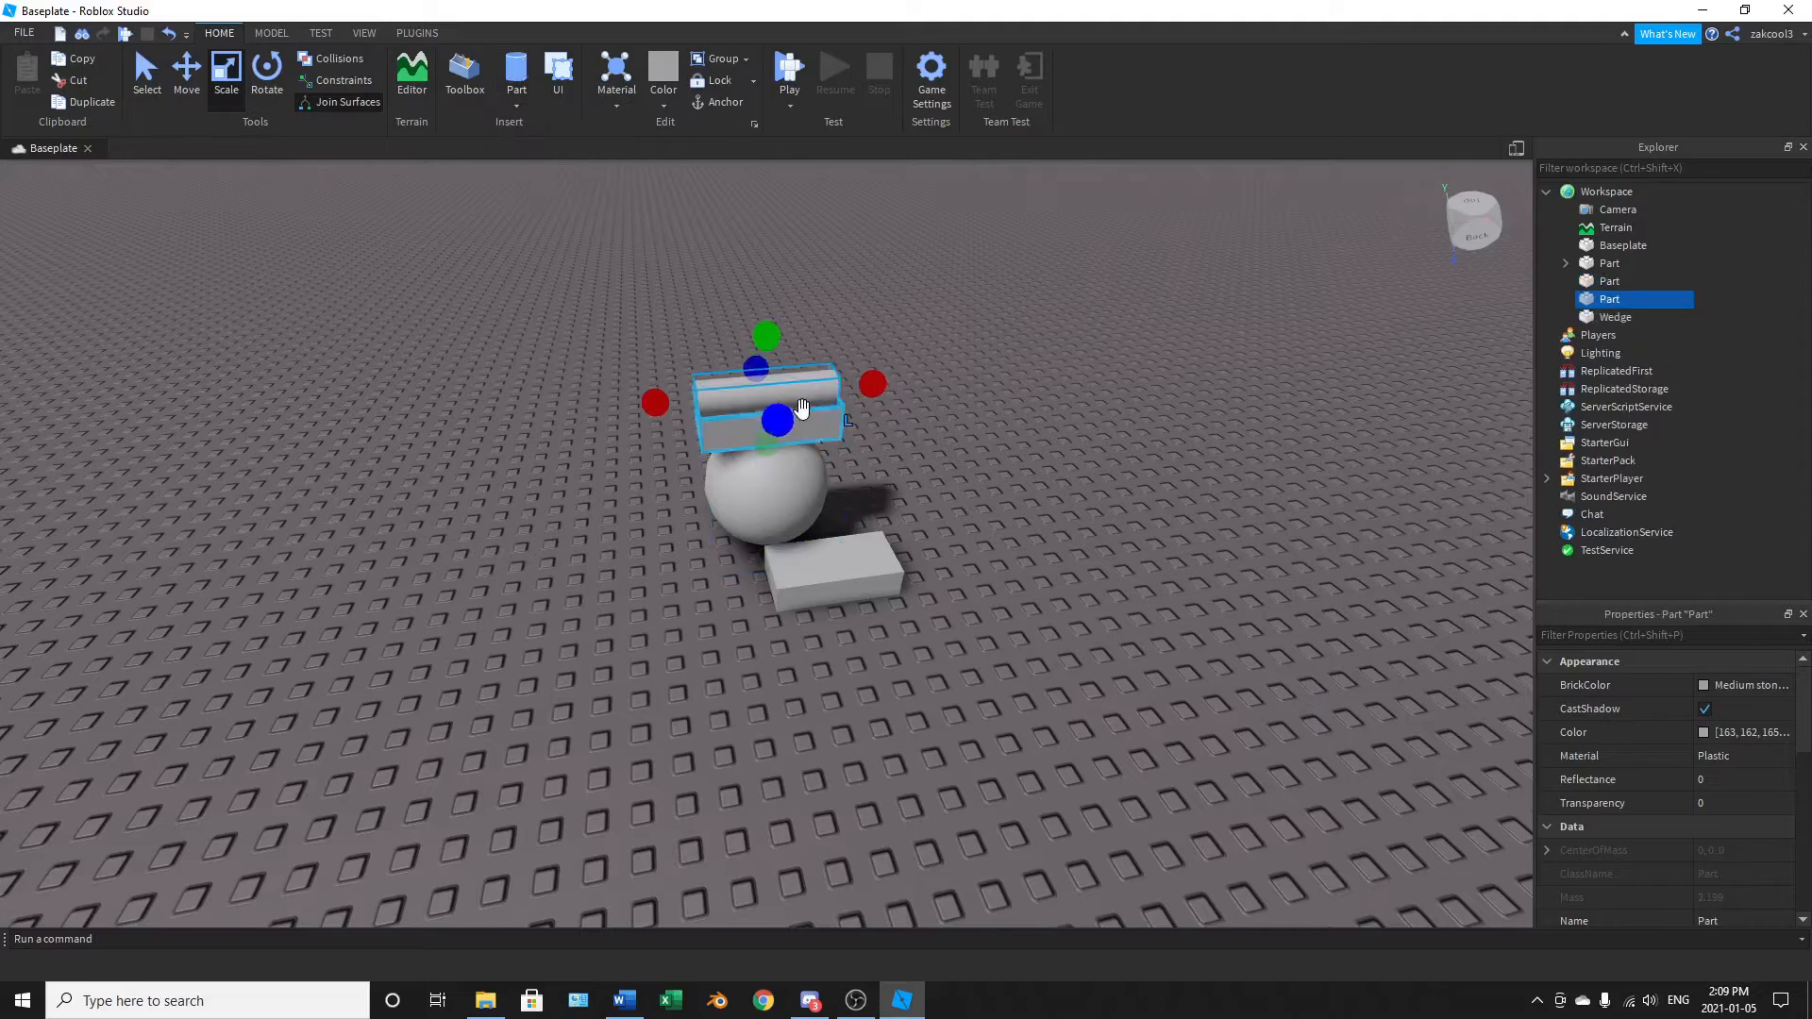
Step: Move the cylinder and the wedge sideways along the red axis, off the top of the sphere
{"action": "scroll", "coordinate": [830, 434], "scroll_direction": "down", "scroll_amount": 3}
{"action": "left_click", "coordinate": [198, 72]}
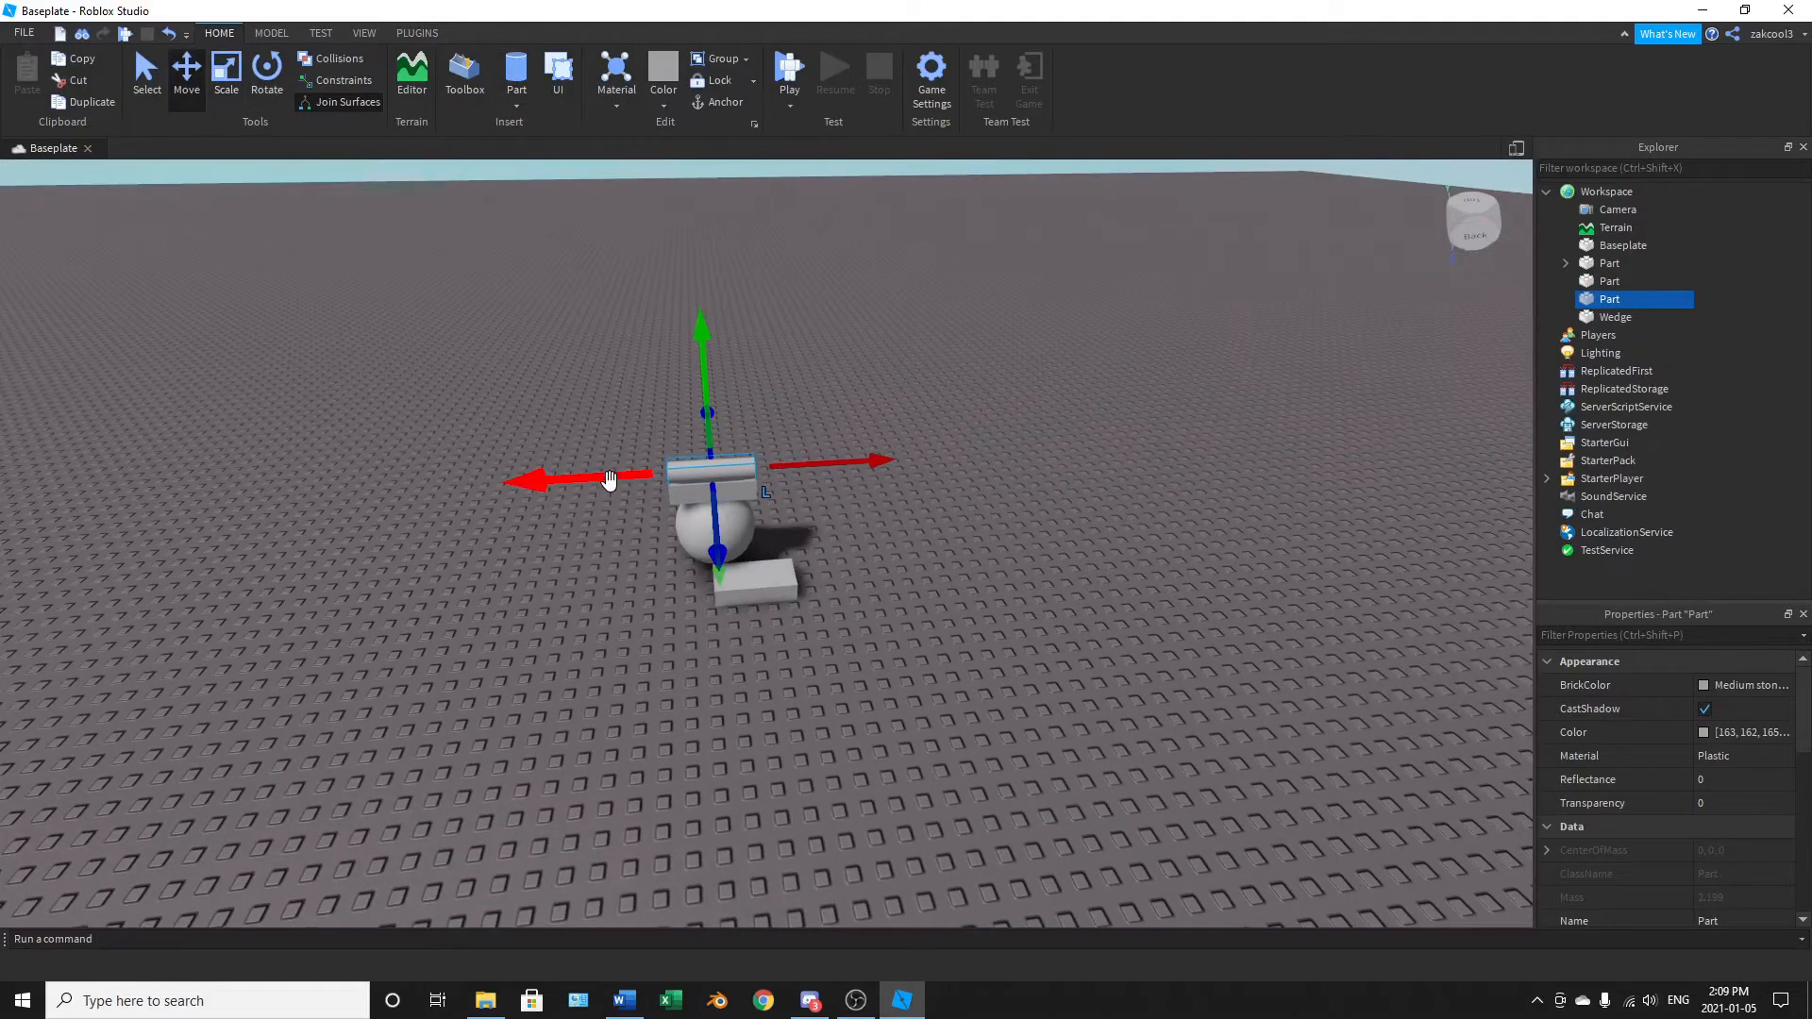
{"action": "left_click_drag", "start_coordinate": [609, 481], "coordinate": [363, 493]}
{"action": "left_click", "coordinate": [725, 500]}
{"action": "left_click_drag", "start_coordinate": [830, 470], "coordinate": [672, 483]}
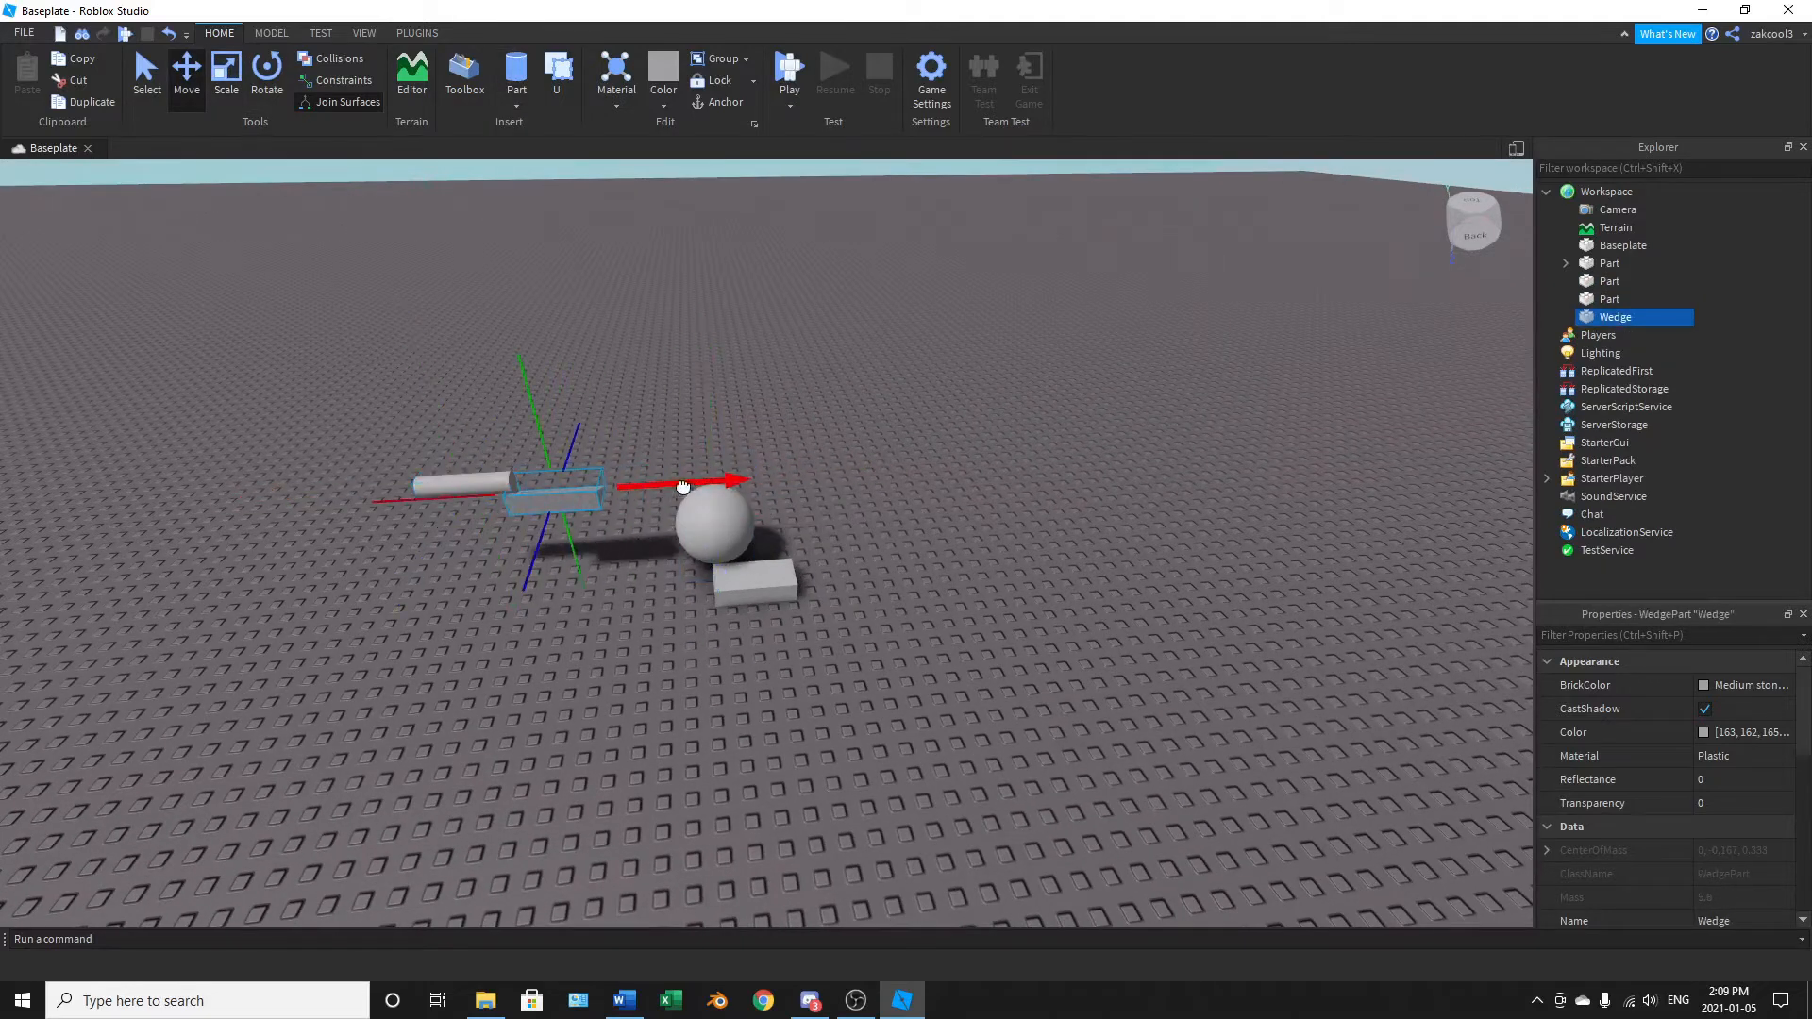
Step: Spread the parts into a row by moving the sphere sideways, the block back, and the cylinder farther from the wedge
{"action": "left_click", "coordinate": [709, 523]}
{"action": "left_click_drag", "start_coordinate": [805, 518], "coordinate": [1029, 518]}
{"action": "left_click", "coordinate": [764, 579]}
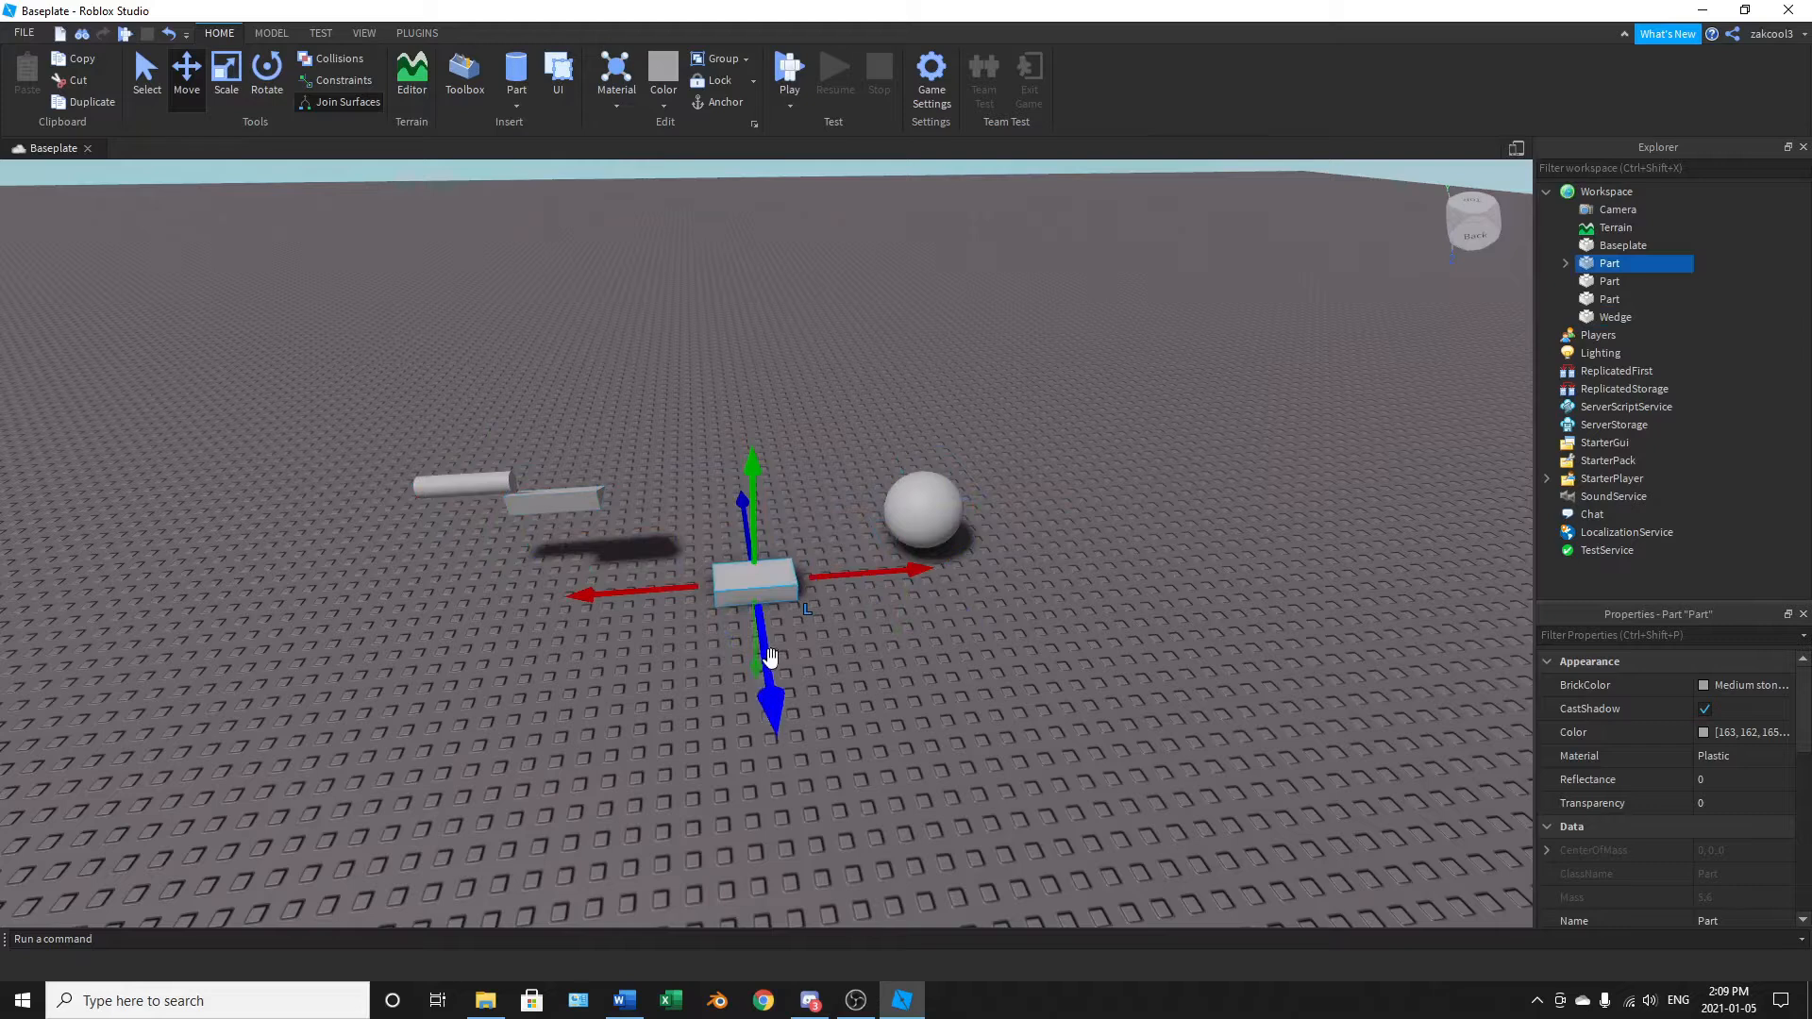
{"action": "left_click_drag", "start_coordinate": [769, 713], "coordinate": [691, 563]}
{"action": "left_click", "coordinate": [453, 485]}
{"action": "left_click_drag", "start_coordinate": [564, 477], "coordinate": [459, 483]}
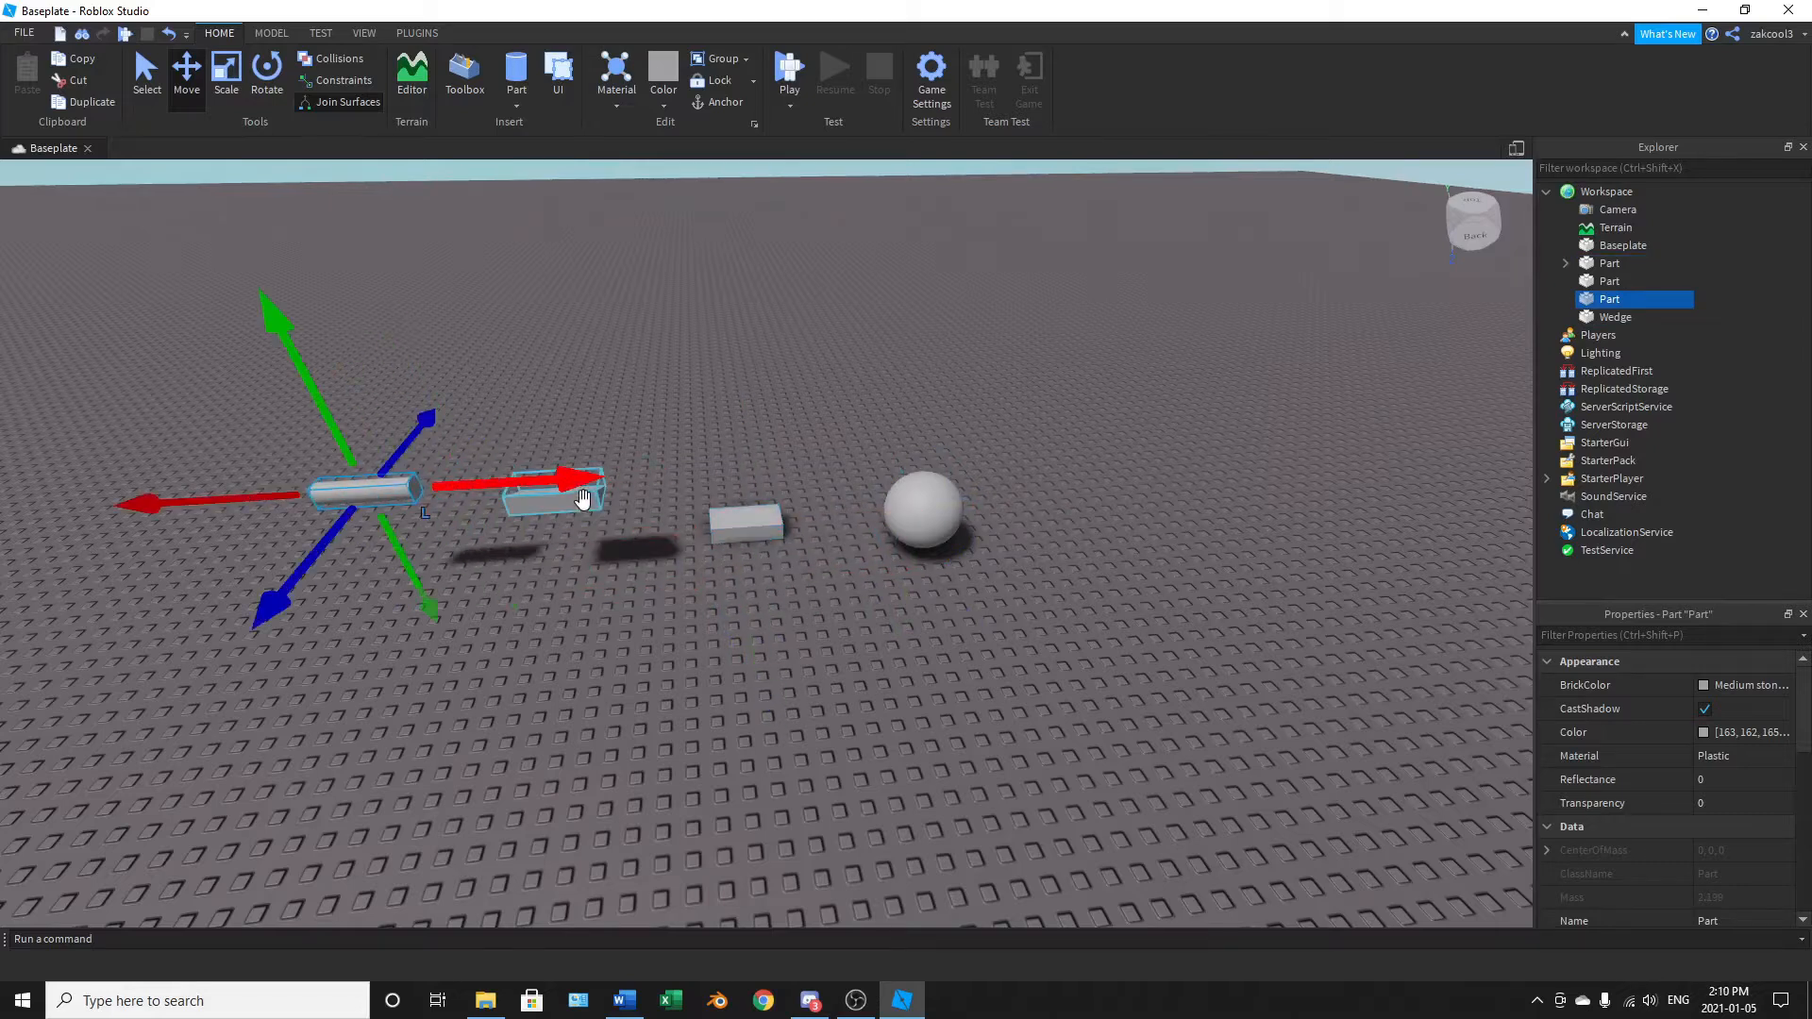
Step: Shift the wedge, the block and the sphere back slightly so they line up in the row with the cylinder
{"action": "right_click_drag", "start_coordinate": [625, 521], "coordinate": [621, 519]}
{"action": "key", "text": "w"}
{"action": "left_click", "coordinate": [609, 568]}
{"action": "left_click_drag", "start_coordinate": [739, 567], "coordinate": [737, 567]}
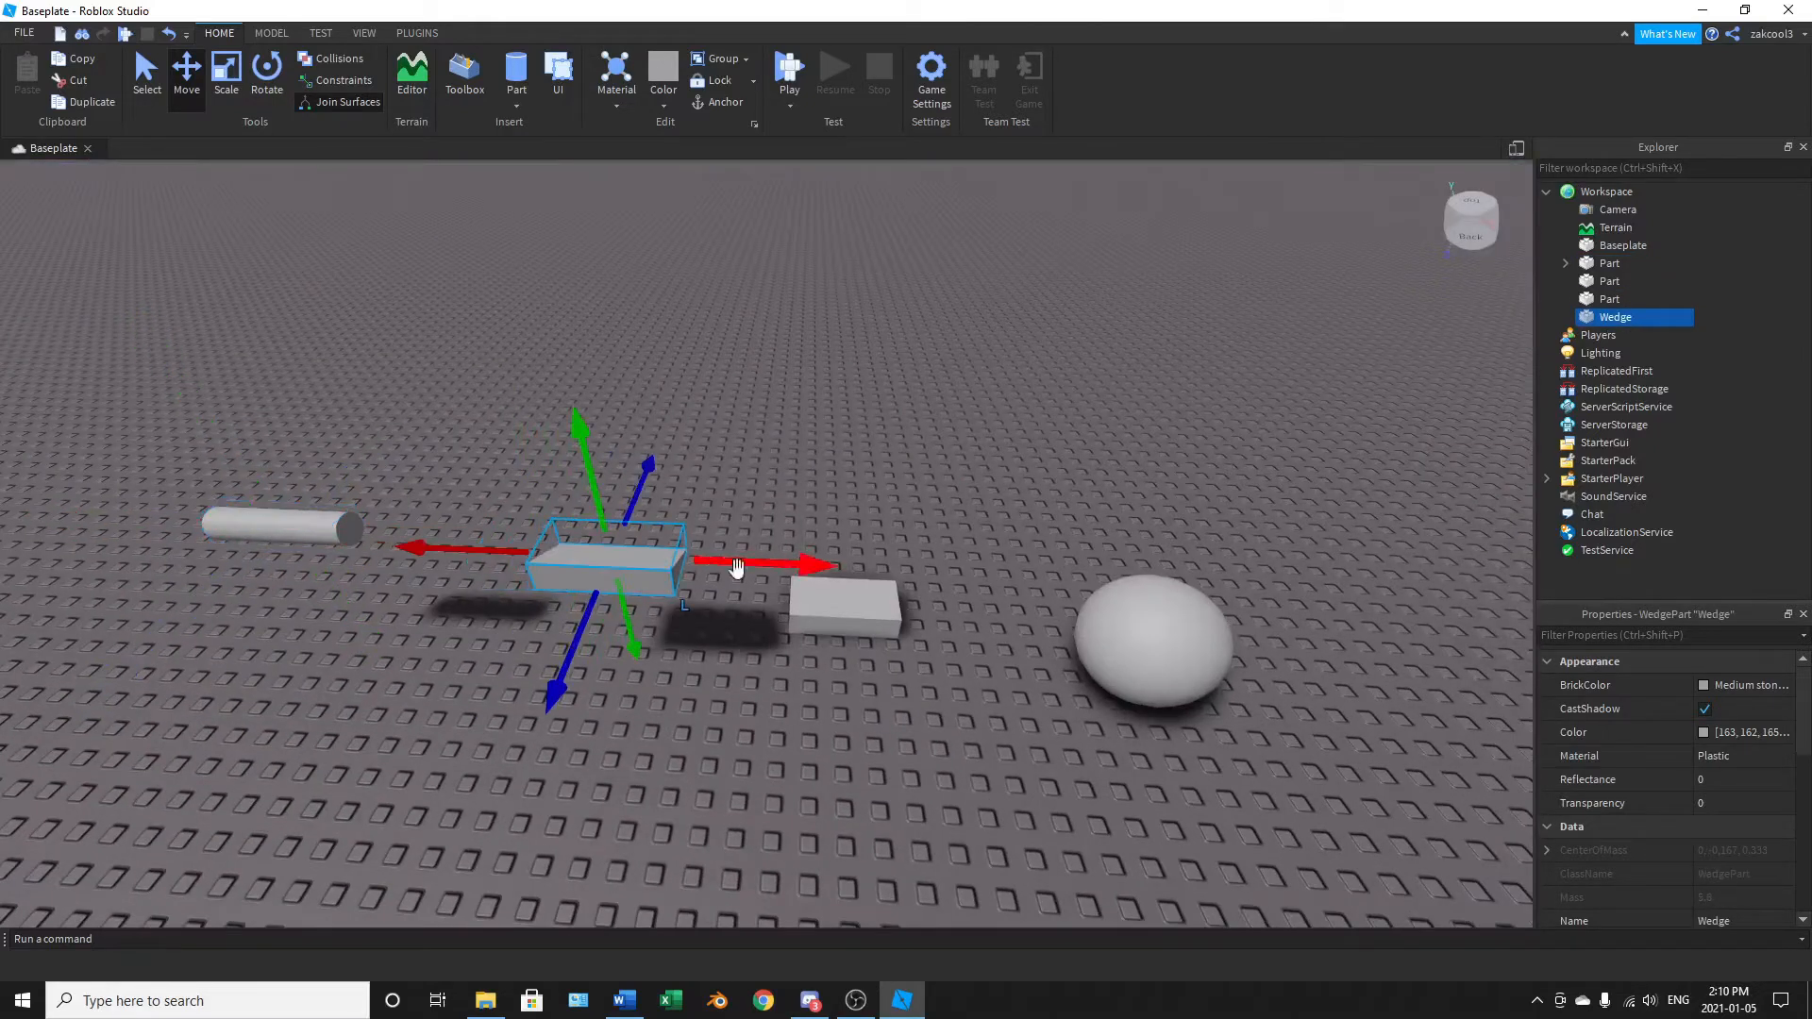
{"action": "left_click_drag", "start_coordinate": [585, 633], "coordinate": [608, 613]}
{"action": "left_click", "coordinate": [830, 611]}
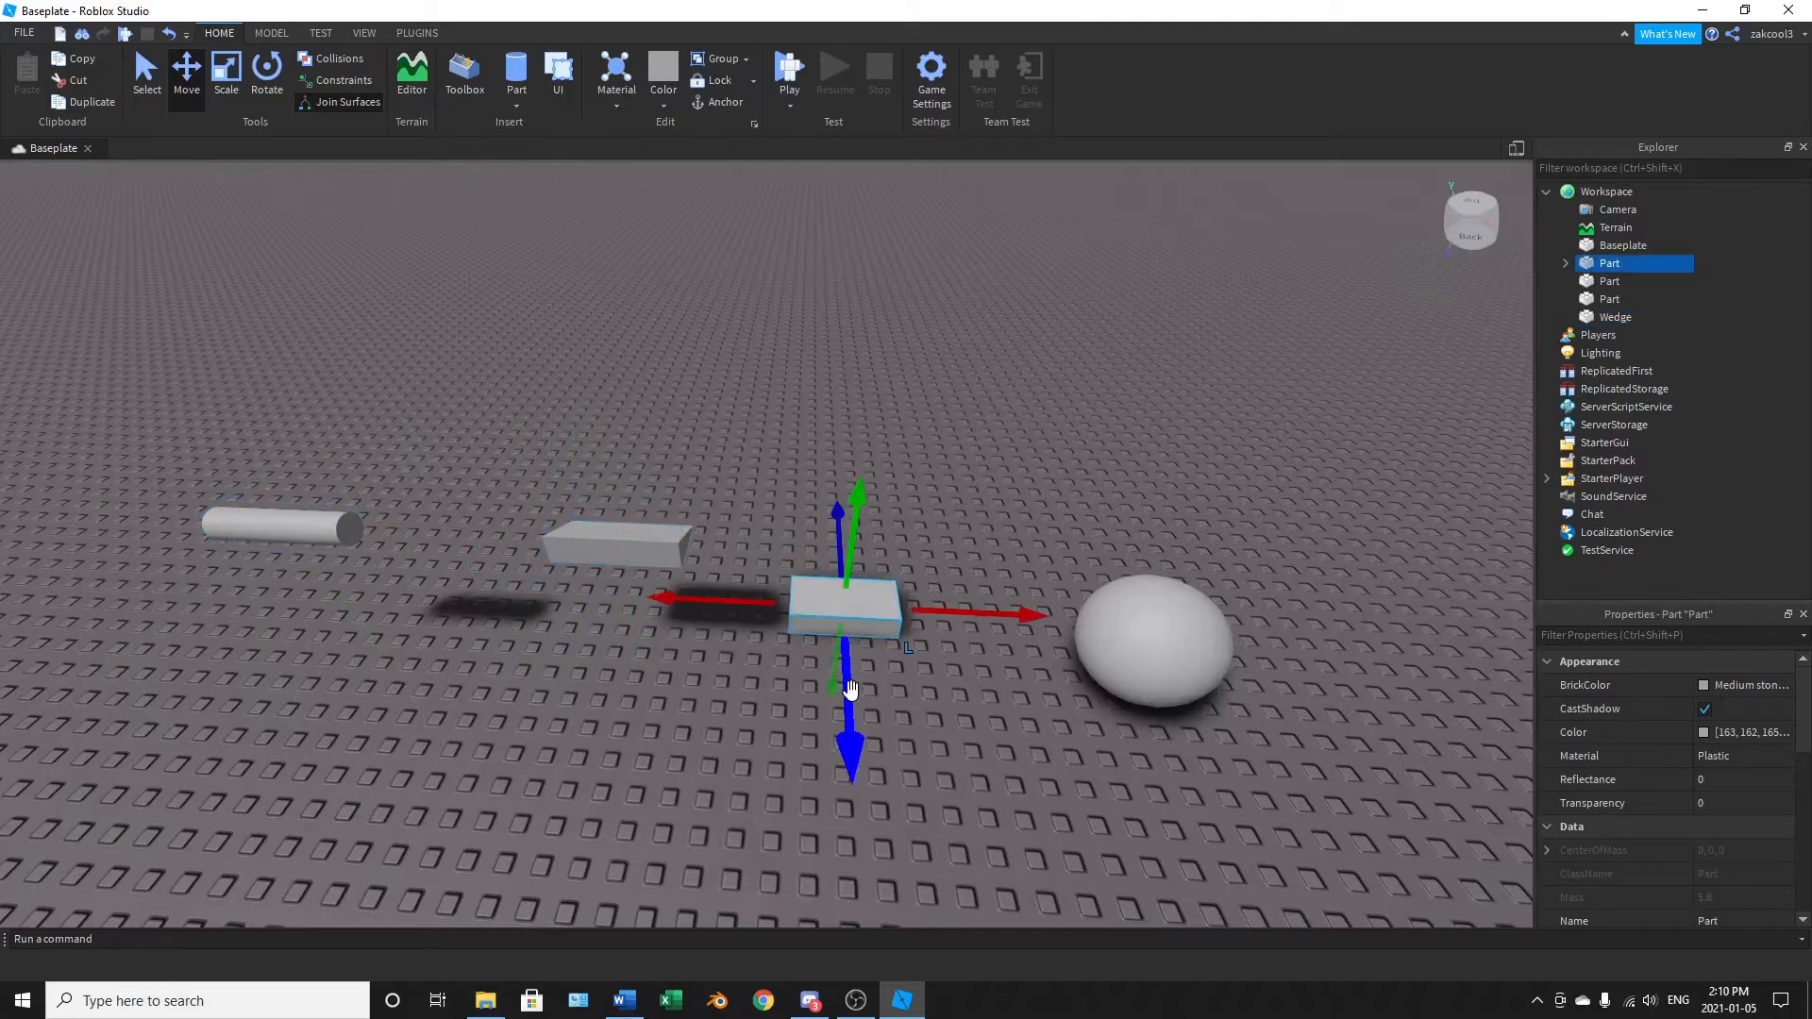
{"action": "left_click_drag", "start_coordinate": [850, 691], "coordinate": [848, 653]}
{"action": "left_click", "coordinate": [1185, 642]}
{"action": "left_click_drag", "start_coordinate": [1244, 774], "coordinate": [1204, 703]}
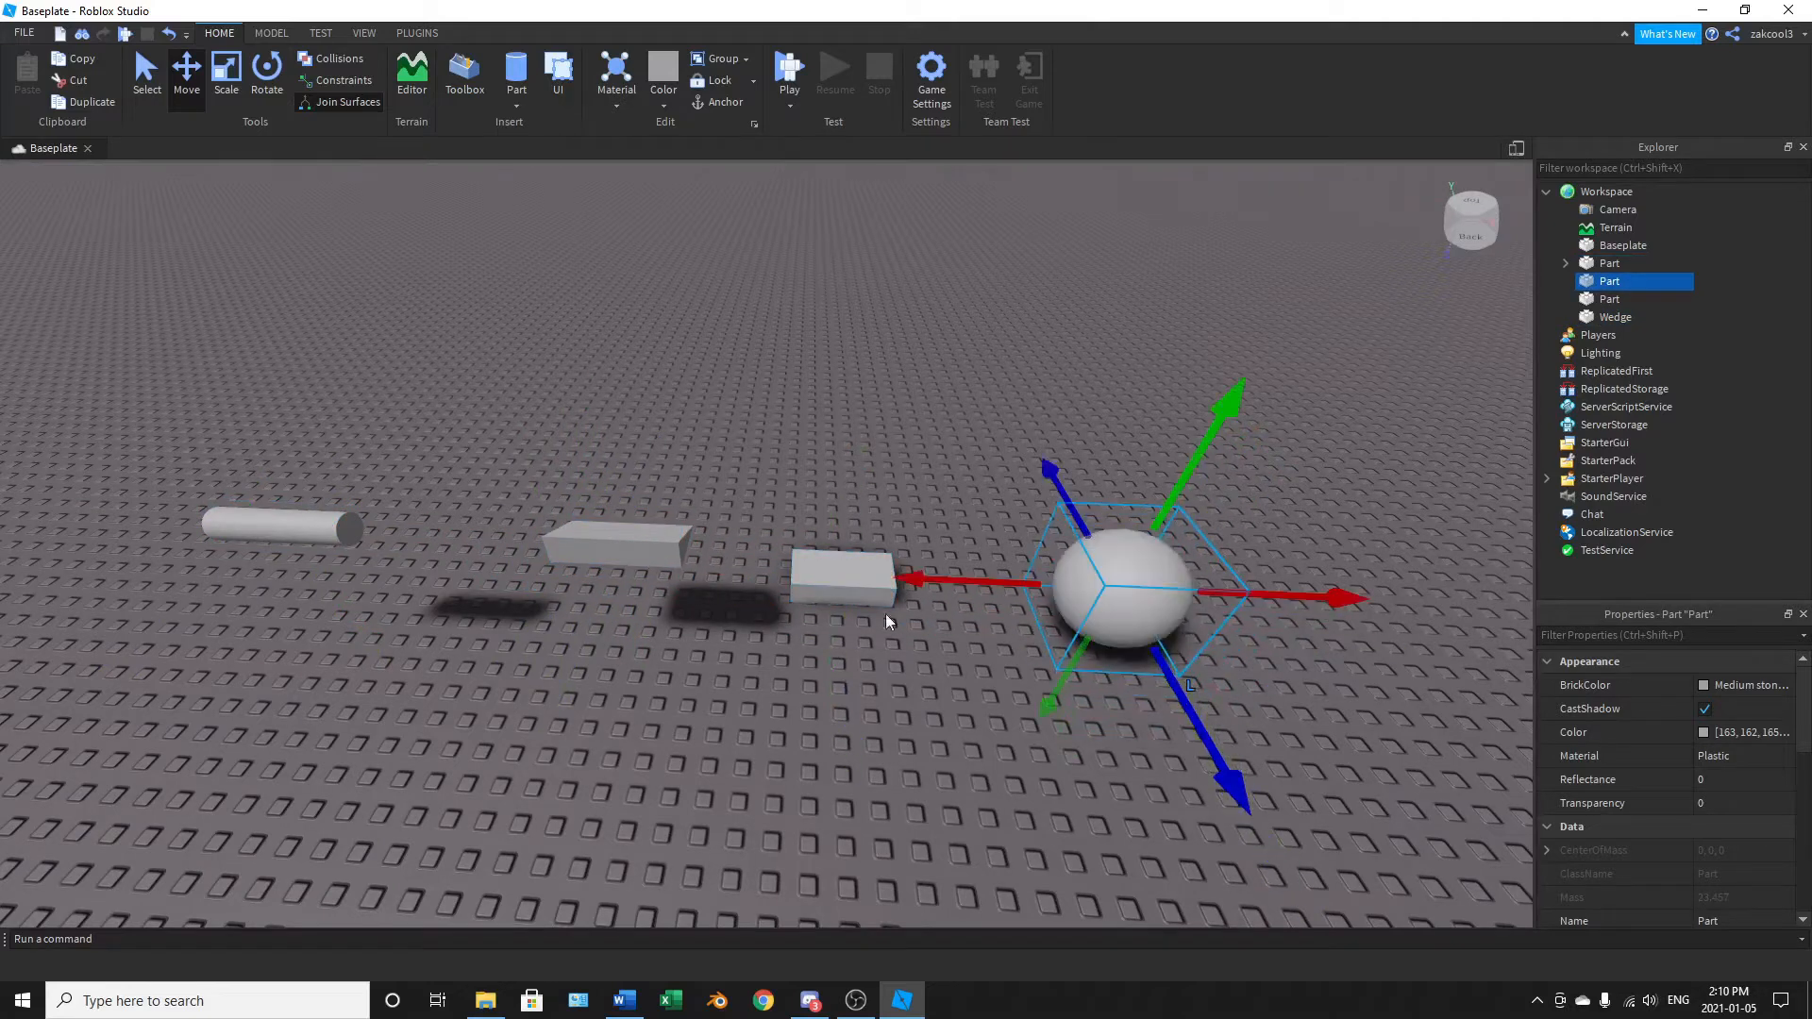
Step: Examine the row of four shapes from several viewpoints and the sphere's Data properties
{"action": "key", "text": "a"}
{"action": "key", "text": "a"}
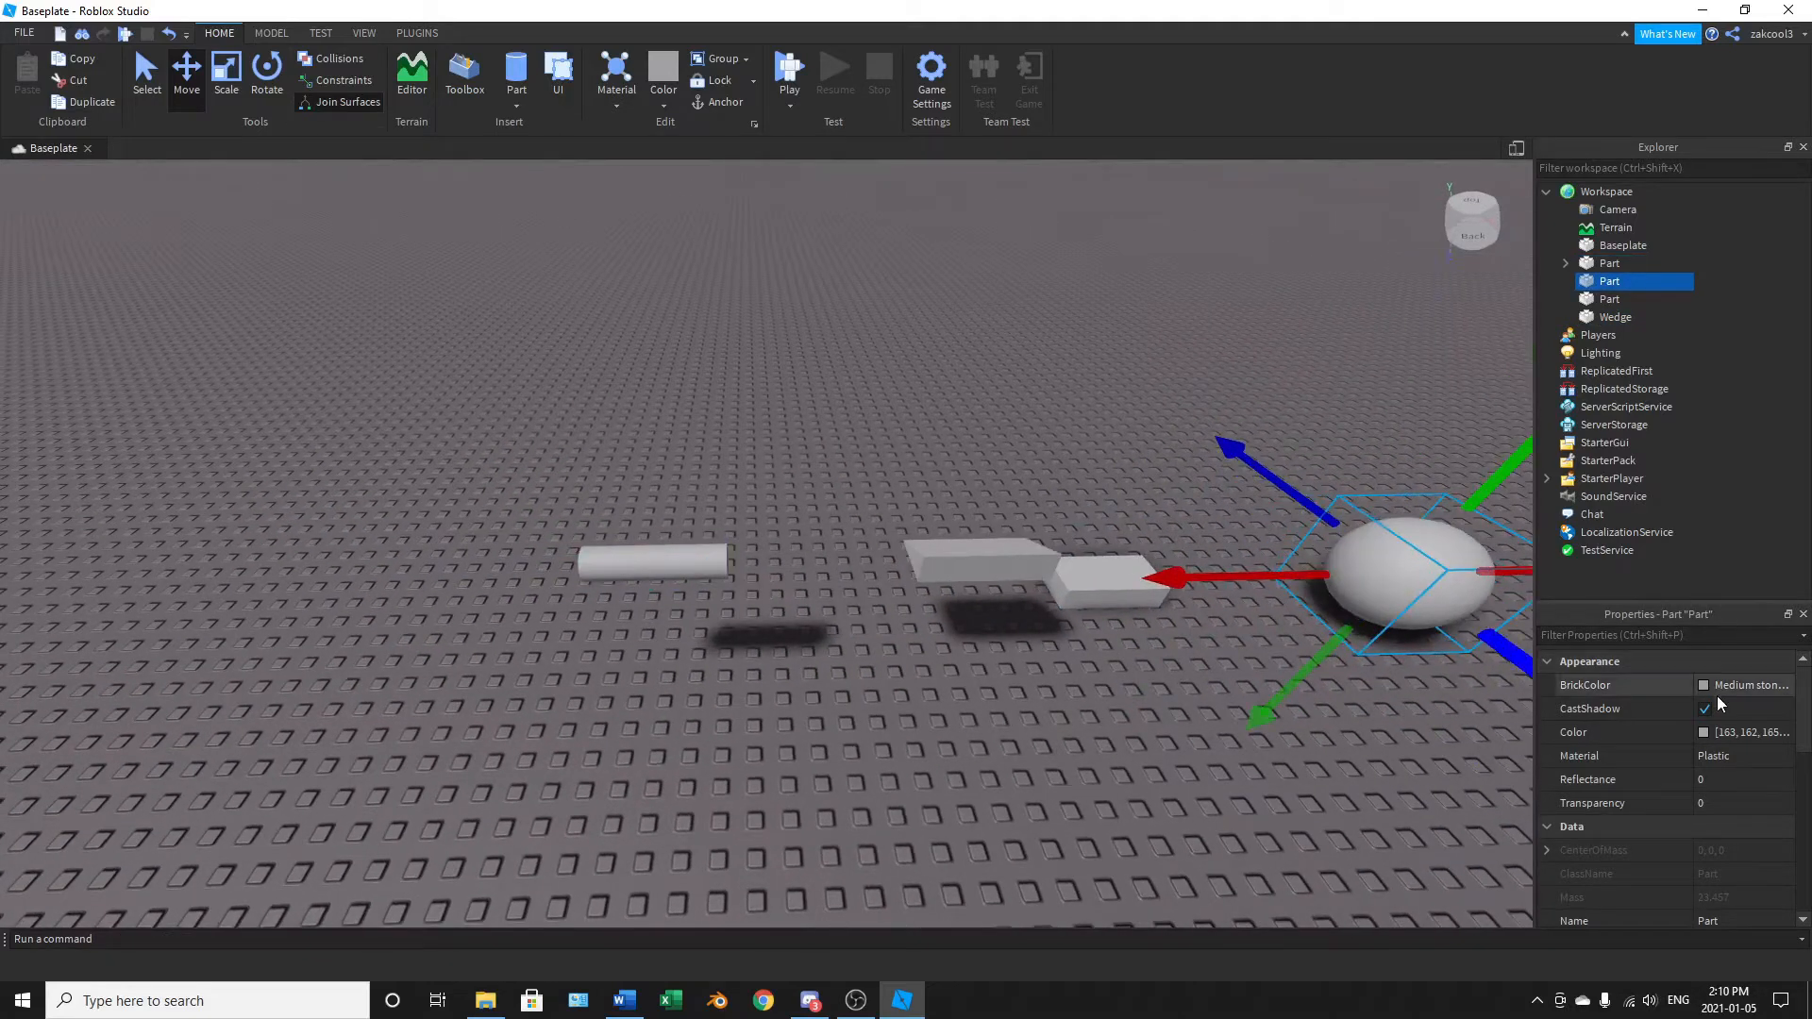
{"action": "scroll", "coordinate": [1695, 714], "scroll_direction": "down", "scroll_amount": 2}
{"action": "right_click_drag", "start_coordinate": [885, 559], "coordinate": [984, 605]}
{"action": "key", "text": "d"}
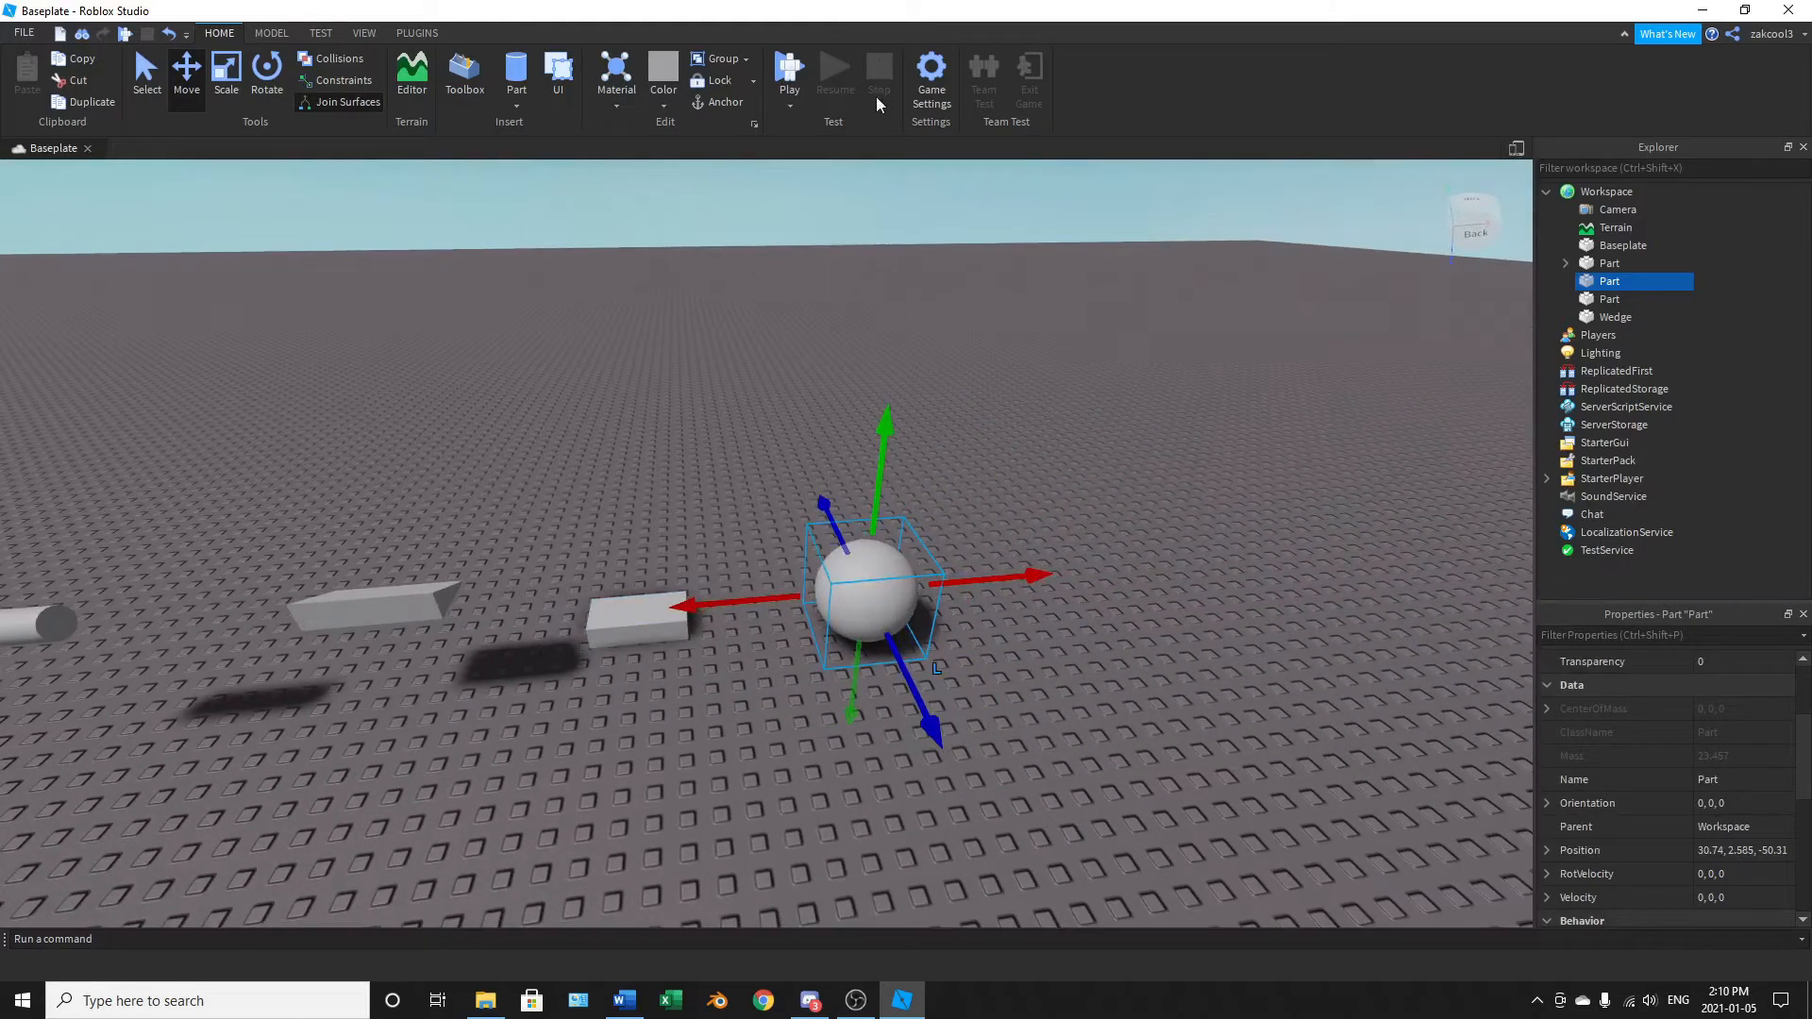
{"action": "right_click_drag", "start_coordinate": [469, 367], "coordinate": [1025, 576]}
{"action": "key", "text": "w"}
{"action": "scroll", "coordinate": [1025, 576], "scroll_direction": "down", "scroll_amount": 5}
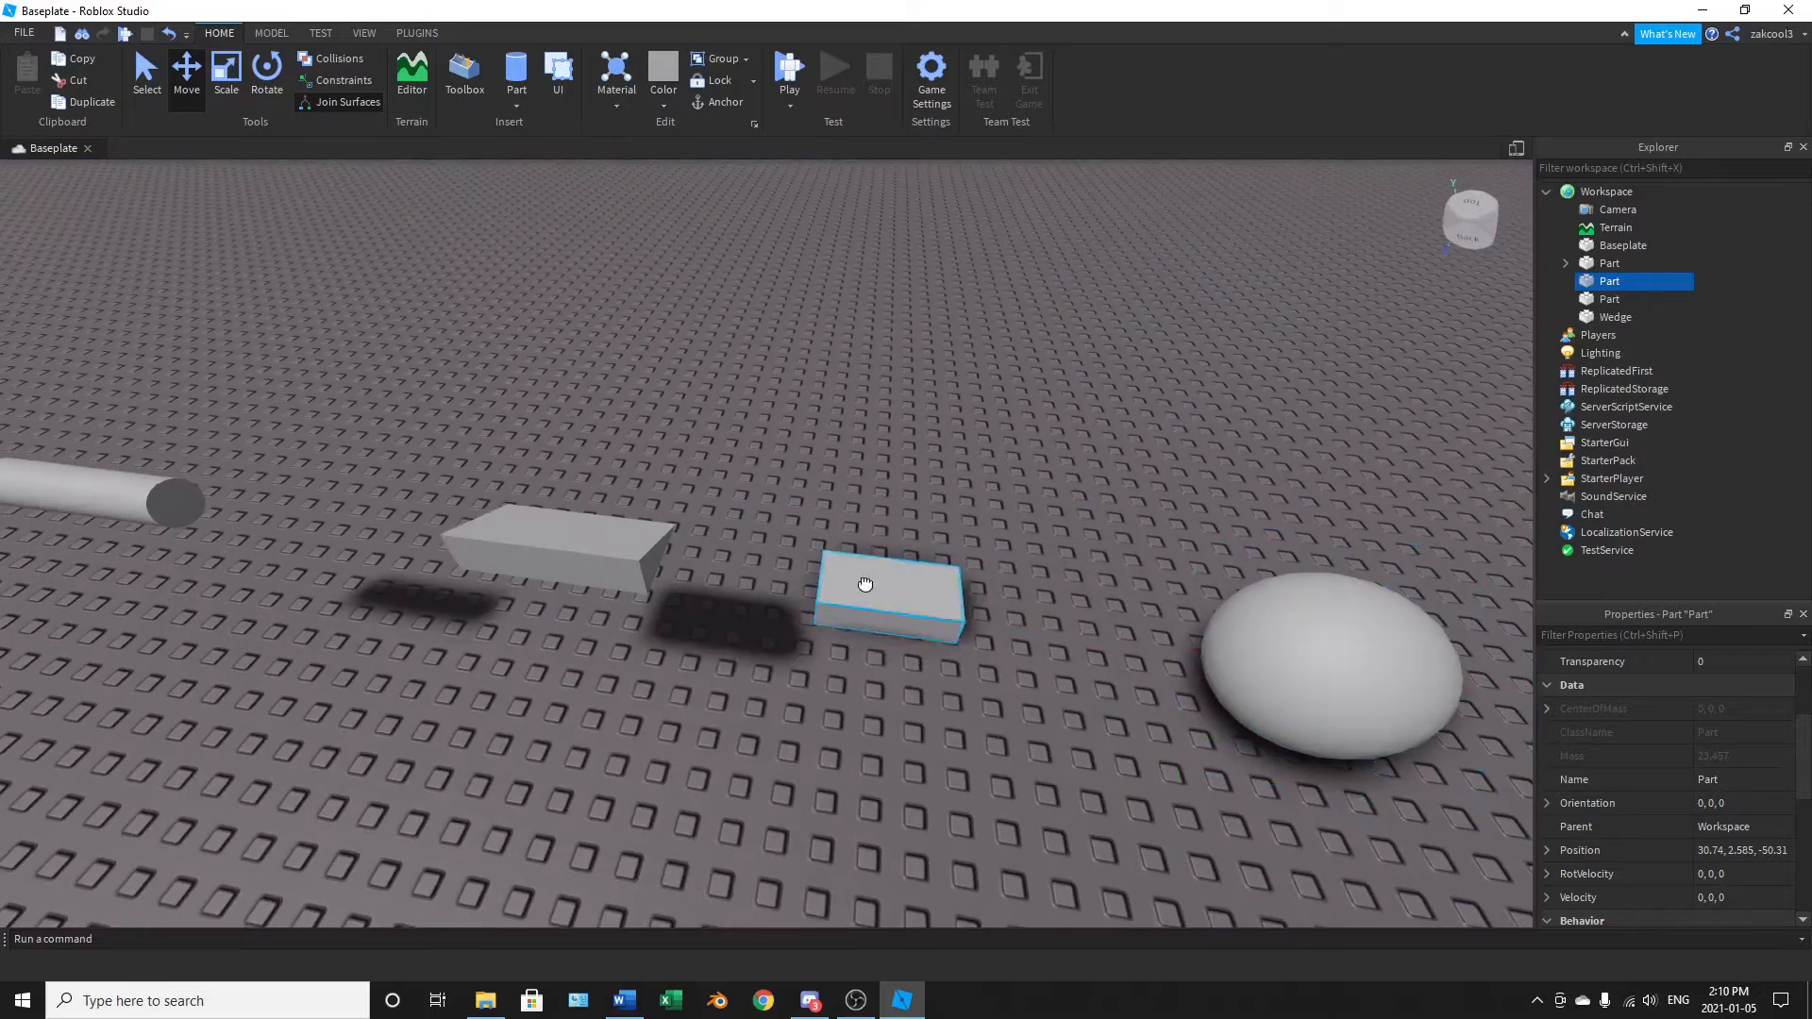
Step: Lengthen the block slightly along its red axis with the Scale tool
{"action": "left_click", "coordinate": [861, 586]}
{"action": "scroll", "coordinate": [850, 613], "scroll_direction": "down", "scroll_amount": 3}
{"action": "key", "text": "ctrl+3"}
{"action": "left_click_drag", "start_coordinate": [921, 604], "coordinate": [961, 606]}
Step: Try stretching the block far back along its blue axis and undo both stretches
{"action": "right_click_drag", "start_coordinate": [853, 559], "coordinate": [849, 534]}
{"action": "left_click_drag", "start_coordinate": [834, 491], "coordinate": [305, 243]}
{"action": "left_click_drag", "start_coordinate": [923, 559], "coordinate": [562, 362]}
{"action": "right_click_drag", "start_coordinate": [798, 506], "coordinate": [795, 499]}
{"action": "key", "text": "ctrl+z"}
{"action": "key", "text": "ctrl+z"}
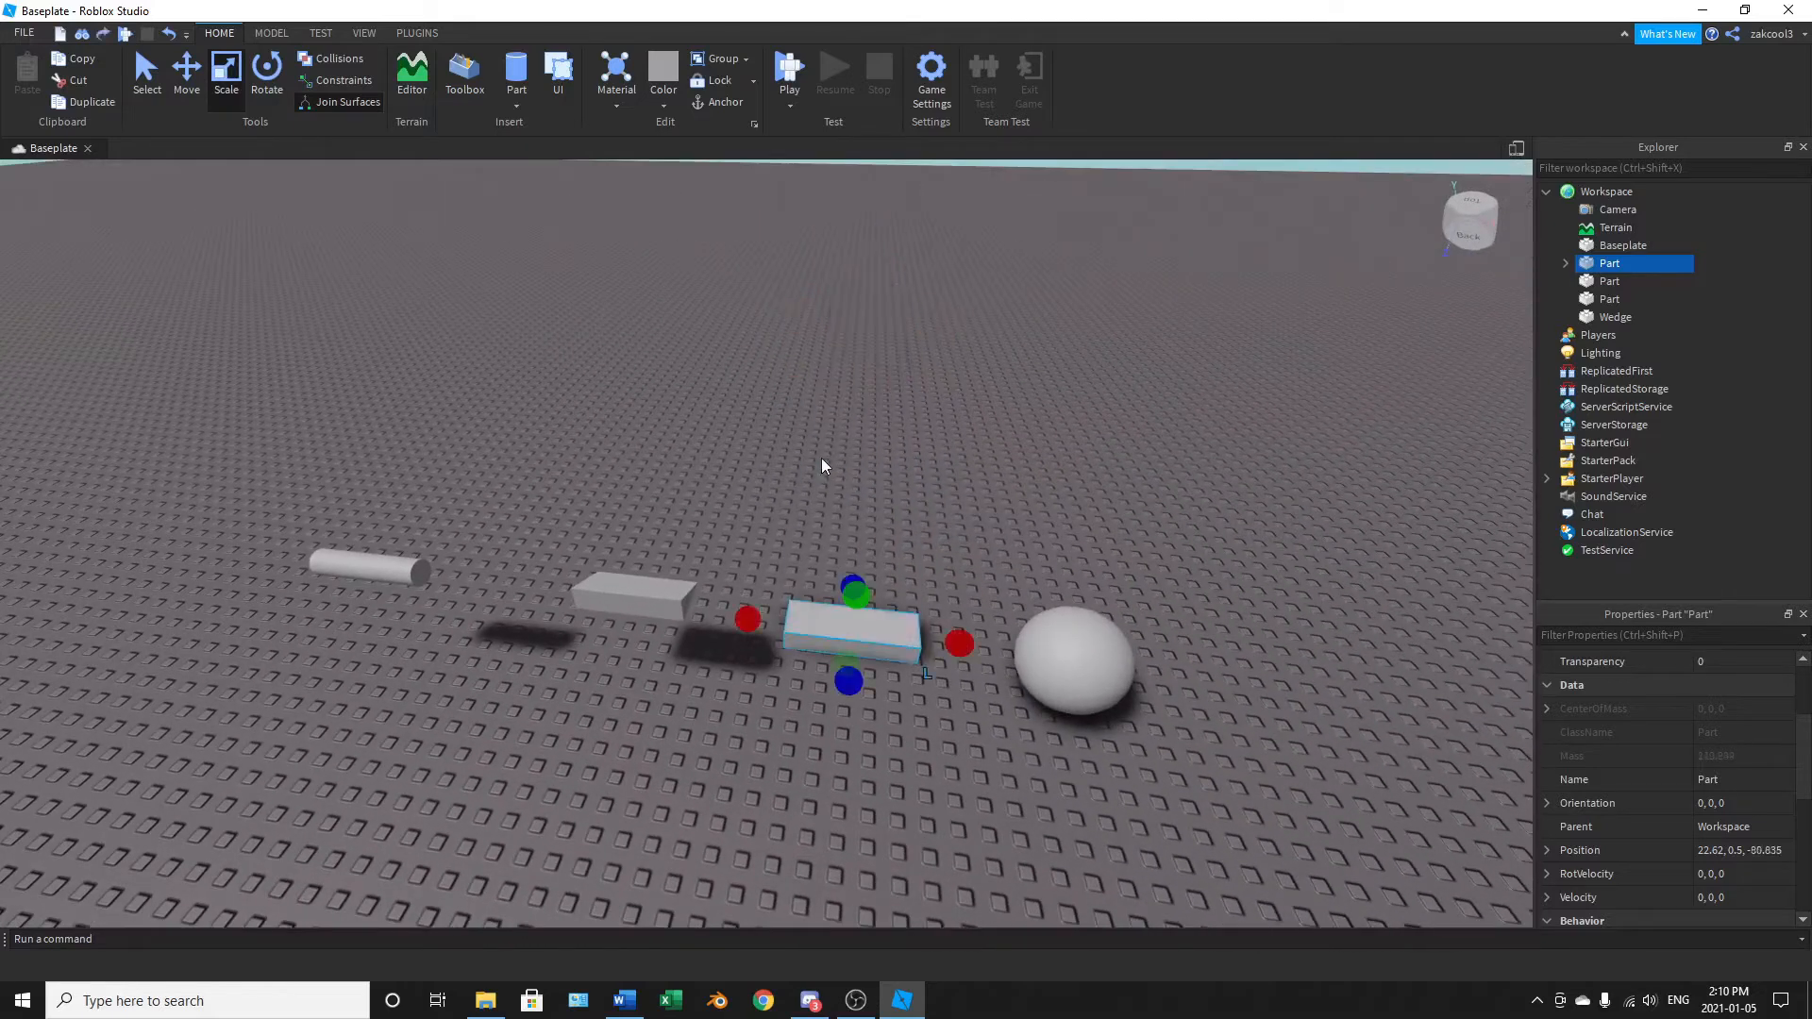
Step: Examine the scaled block beside the sphere from the back and from its end
{"action": "key", "text": "w"}
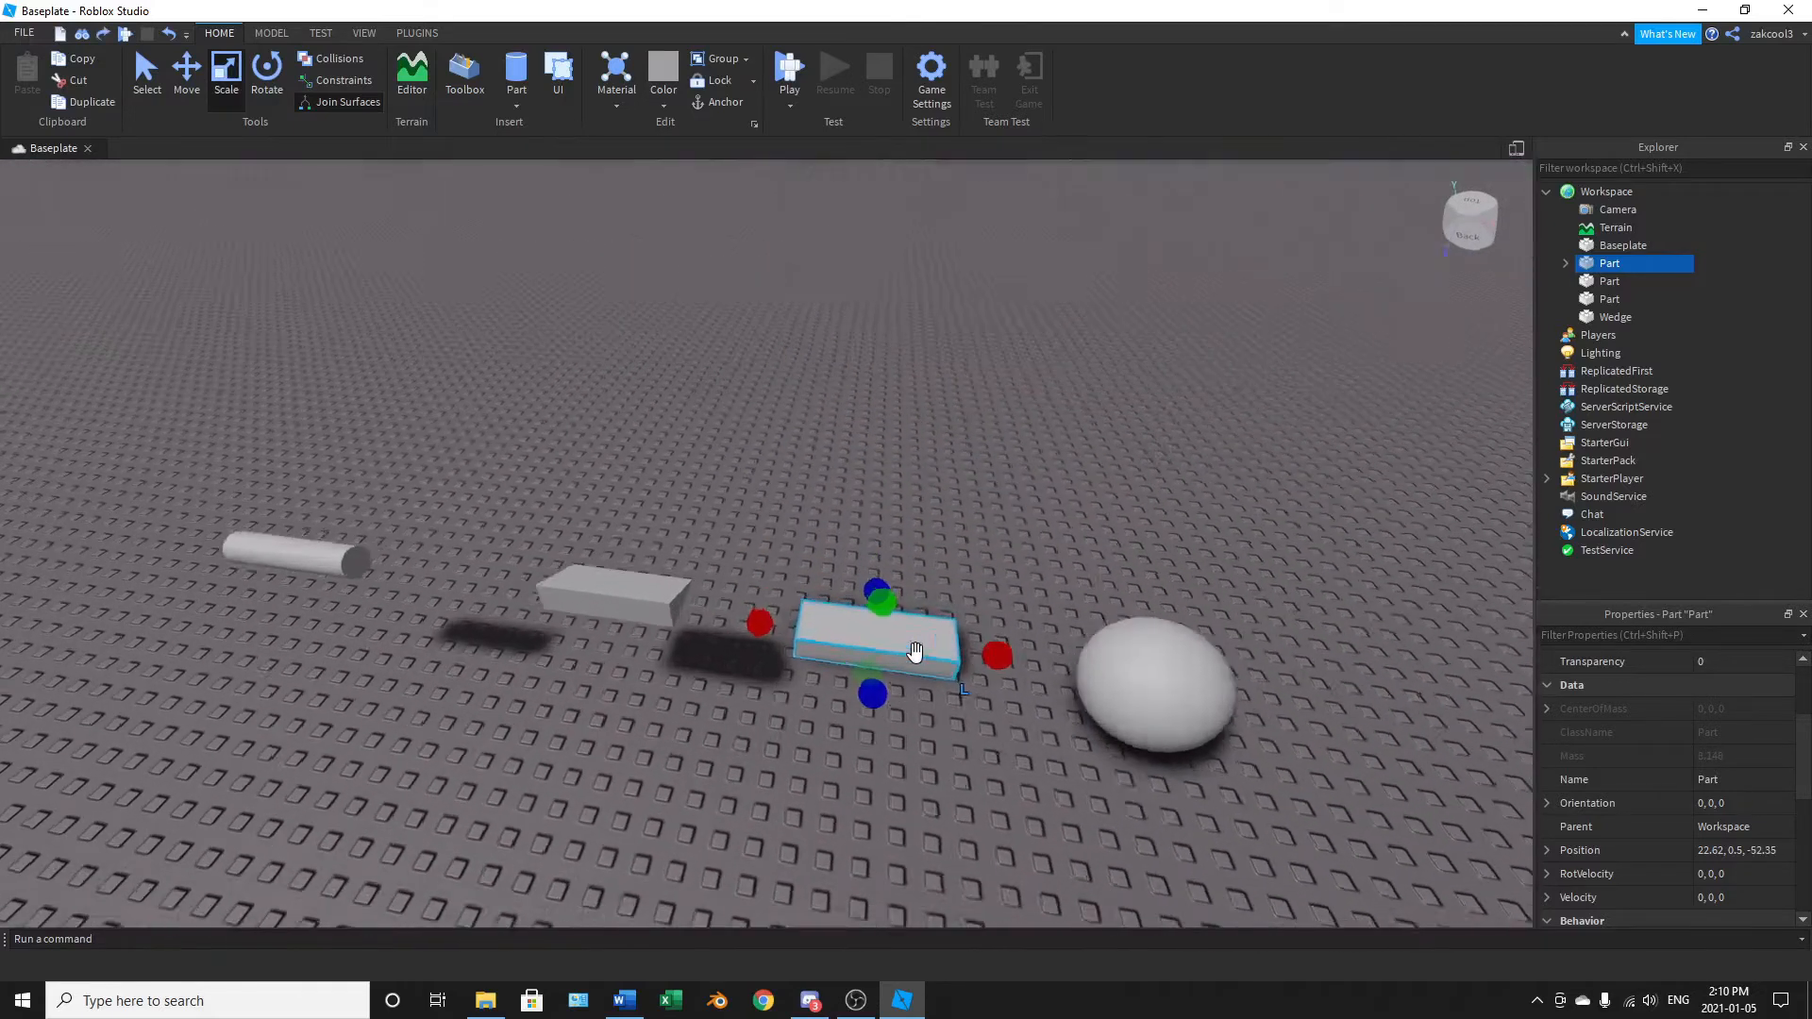
{"action": "right_click_drag", "start_coordinate": [915, 652], "coordinate": [916, 654]}
{"action": "key", "text": "s"}
{"action": "key", "text": "d"}
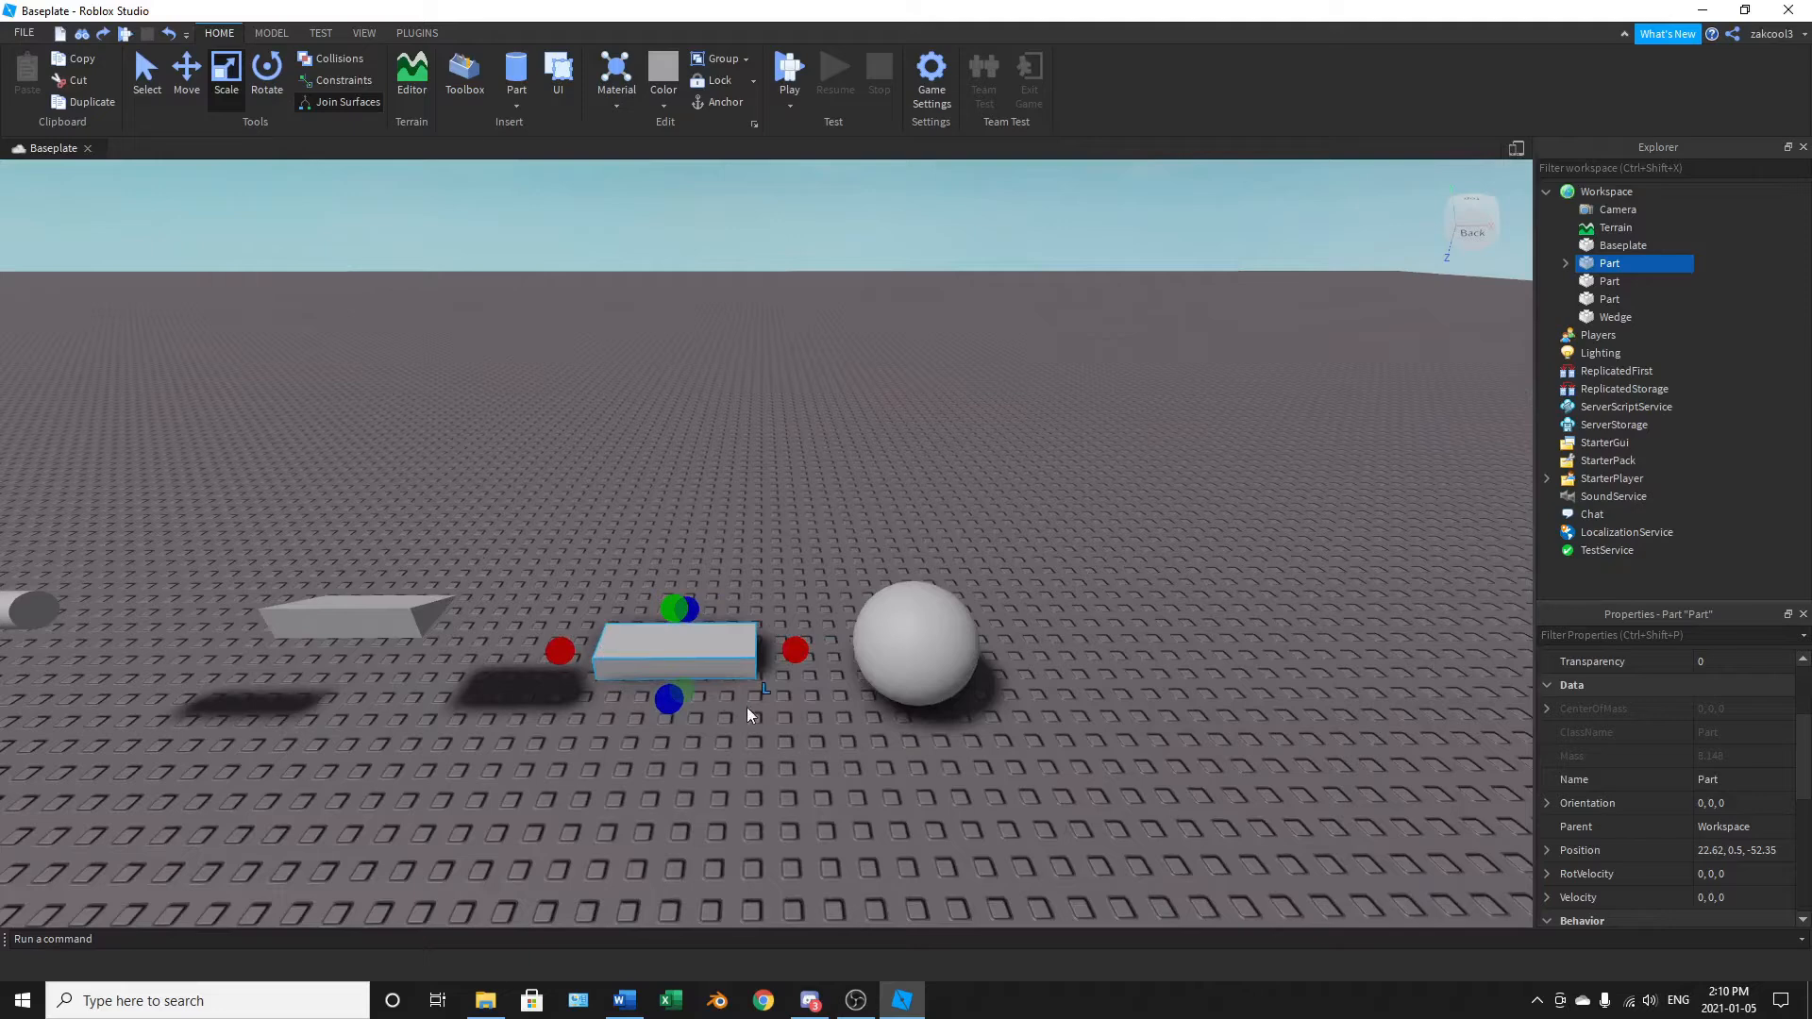
{"action": "right_click_drag", "start_coordinate": [949, 593], "coordinate": [944, 596]}
{"action": "key", "text": "w"}
{"action": "right_click_drag", "start_coordinate": [745, 588], "coordinate": [751, 589]}
{"action": "key", "text": "s"}
{"action": "key", "text": "w"}
{"action": "key", "text": "d"}
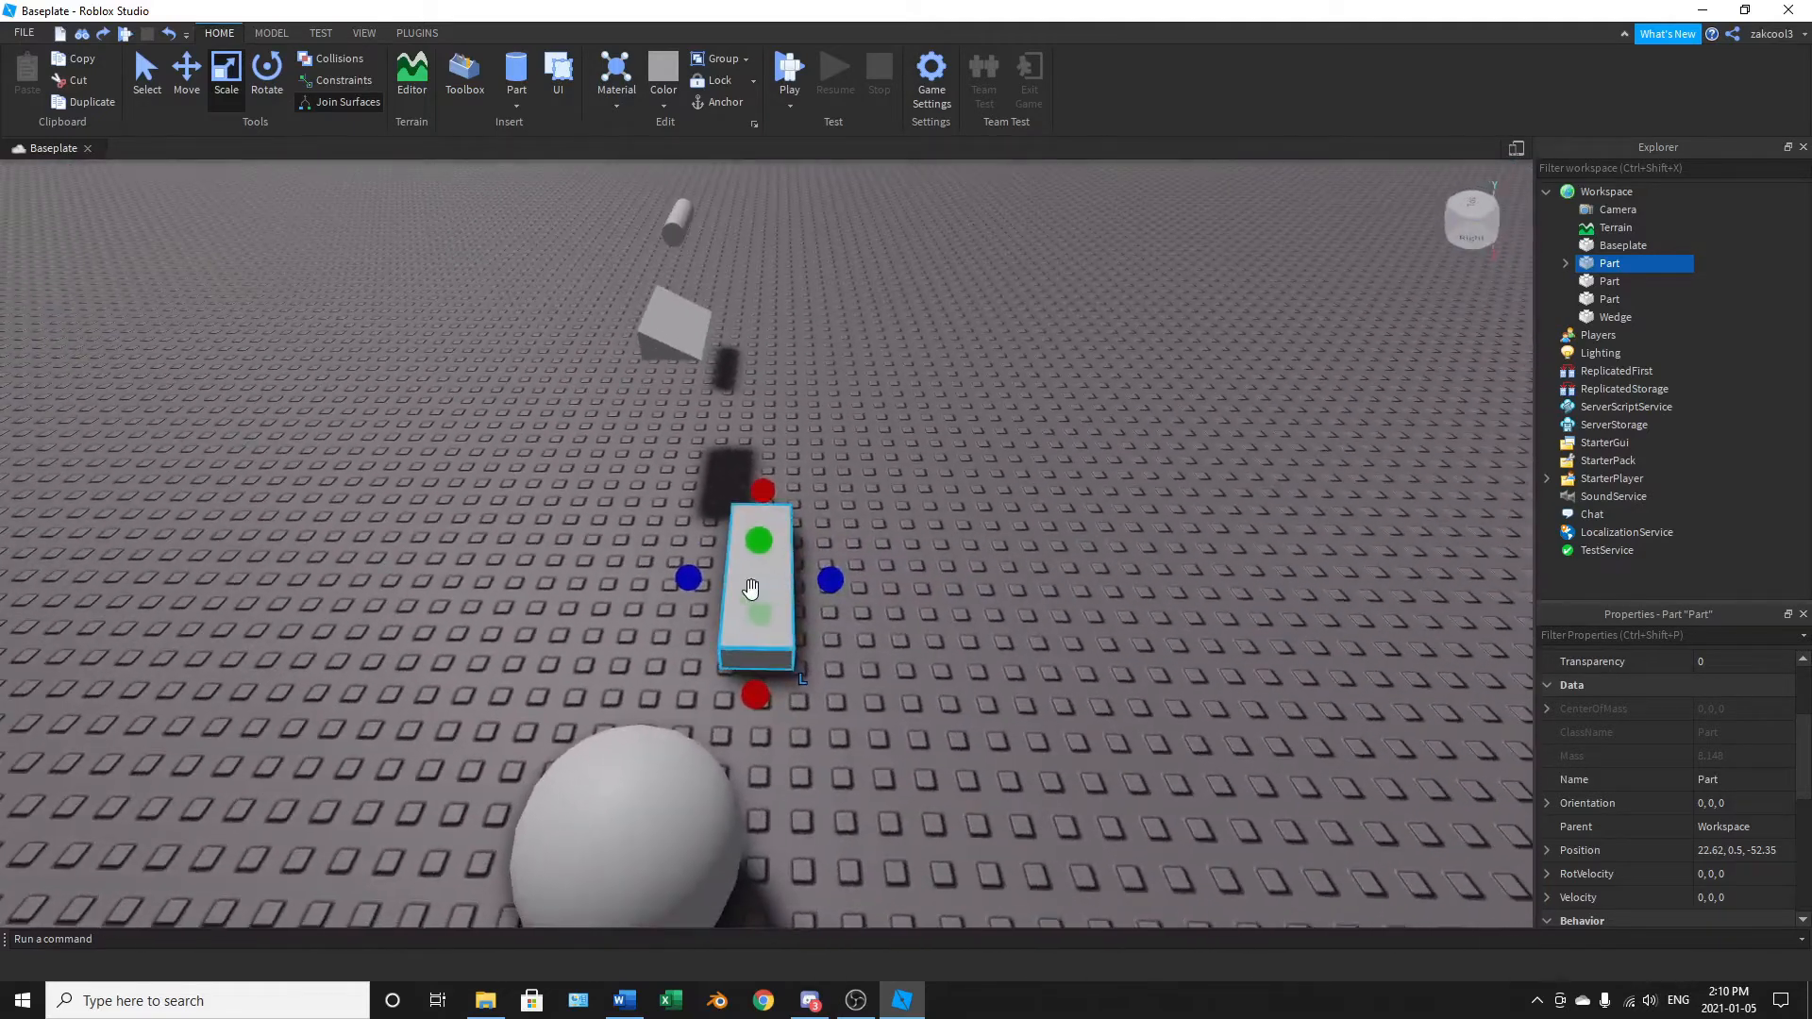
Step: Widen the block slightly along its blue axis with the Scale tool
{"action": "left_click_drag", "start_coordinate": [830, 578], "coordinate": [893, 660]}
{"action": "right_click_drag", "start_coordinate": [892, 661], "coordinate": [893, 659]}
{"action": "scroll", "coordinate": [893, 661], "scroll_direction": "down", "scroll_amount": 5}
{"action": "scroll", "coordinate": [893, 660], "scroll_direction": "up", "scroll_amount": 3}
{"action": "scroll", "coordinate": [892, 661], "scroll_direction": "down", "scroll_amount": 4}
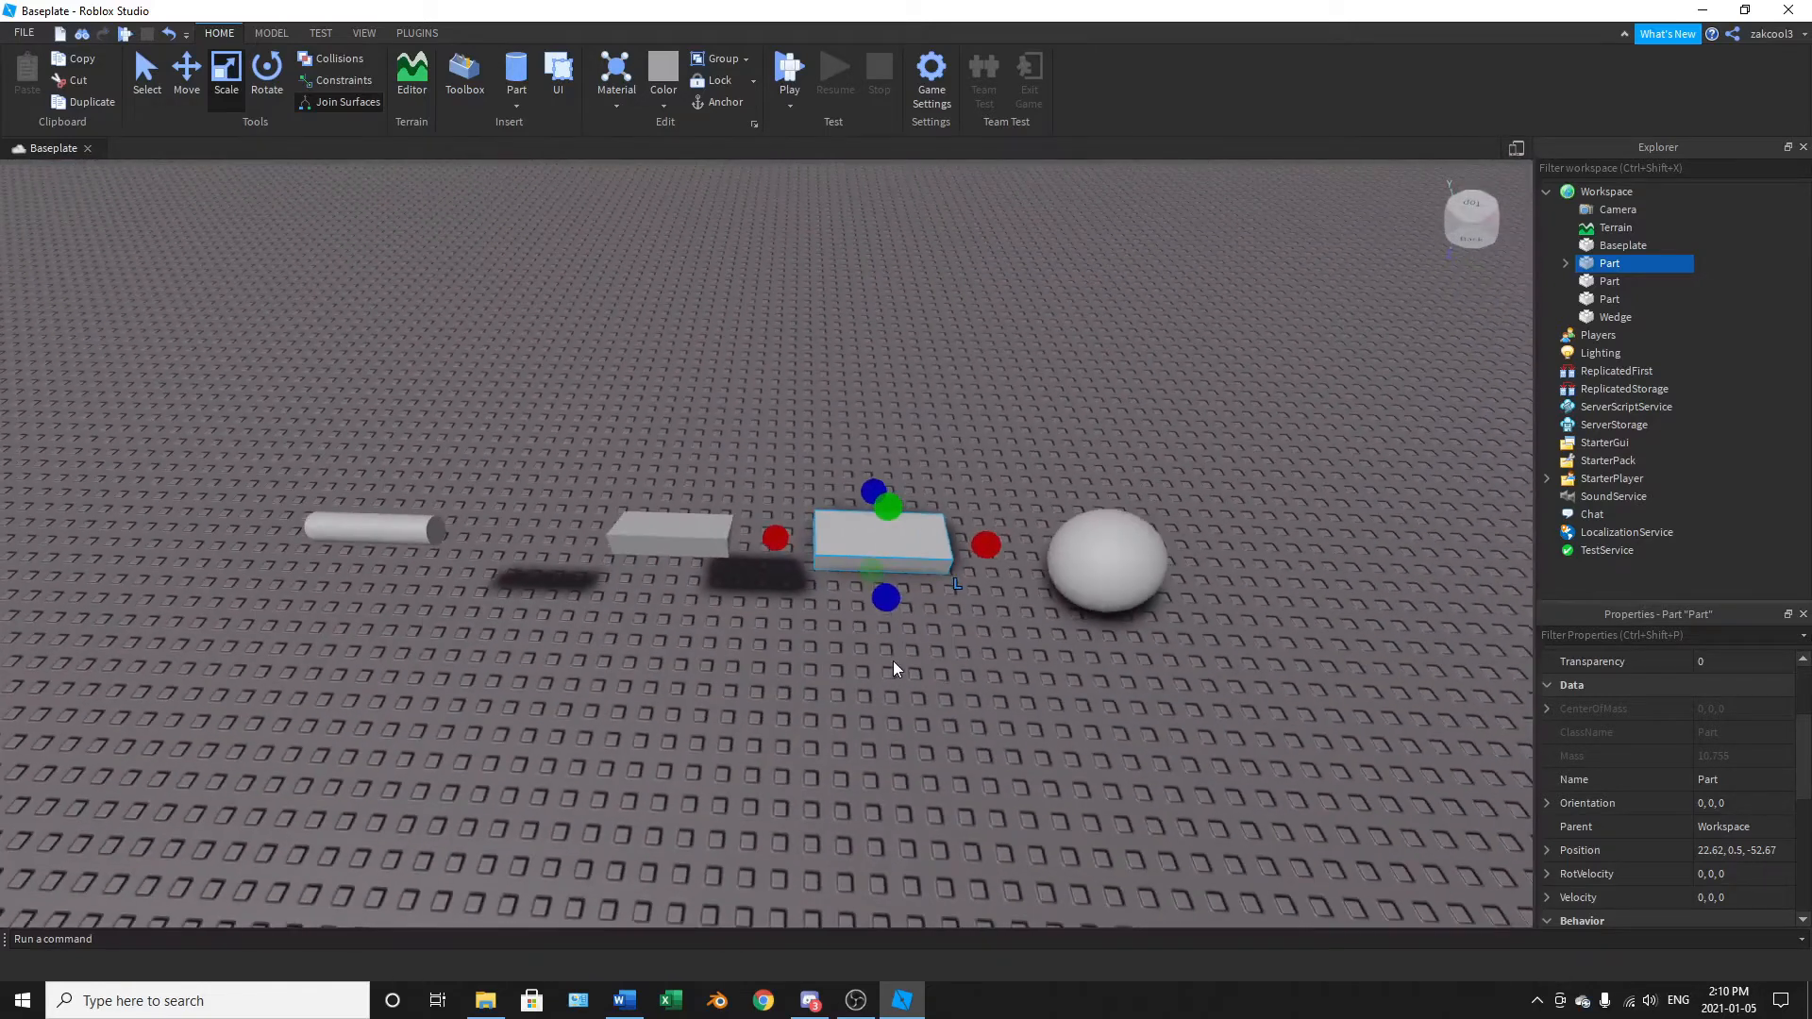
{"action": "key", "text": "a"}
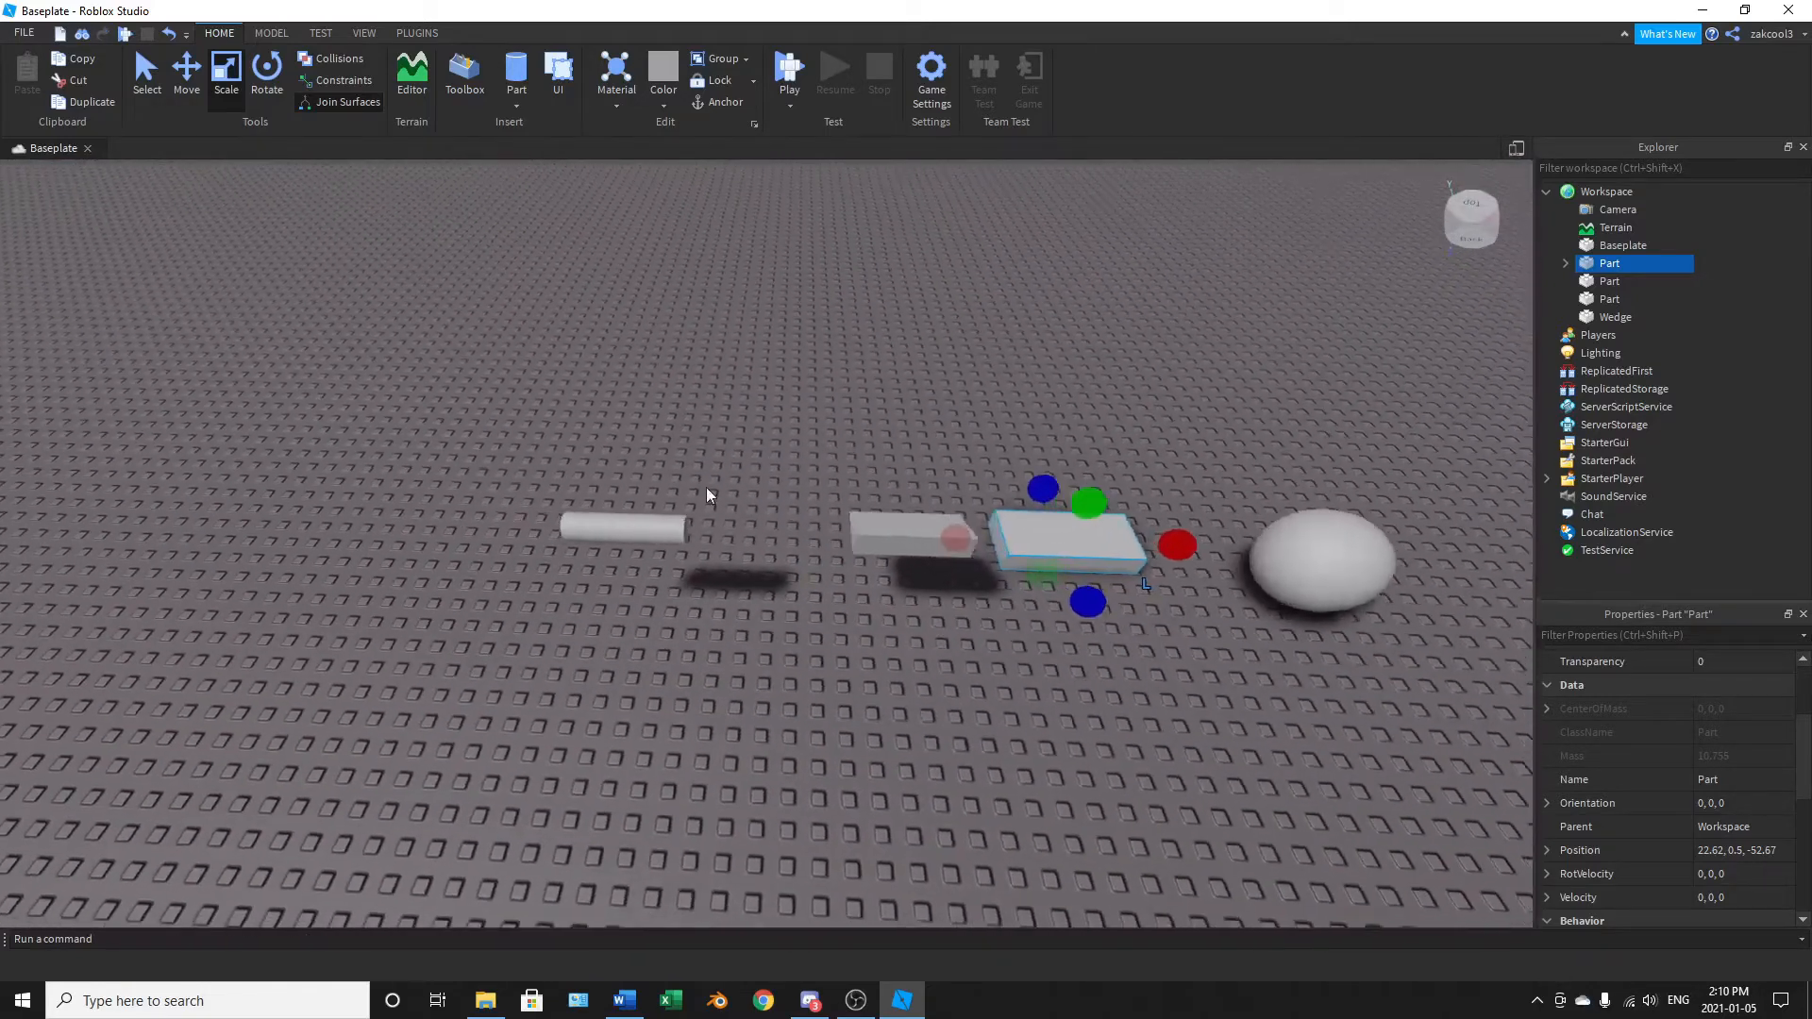
{"action": "key", "text": "d"}
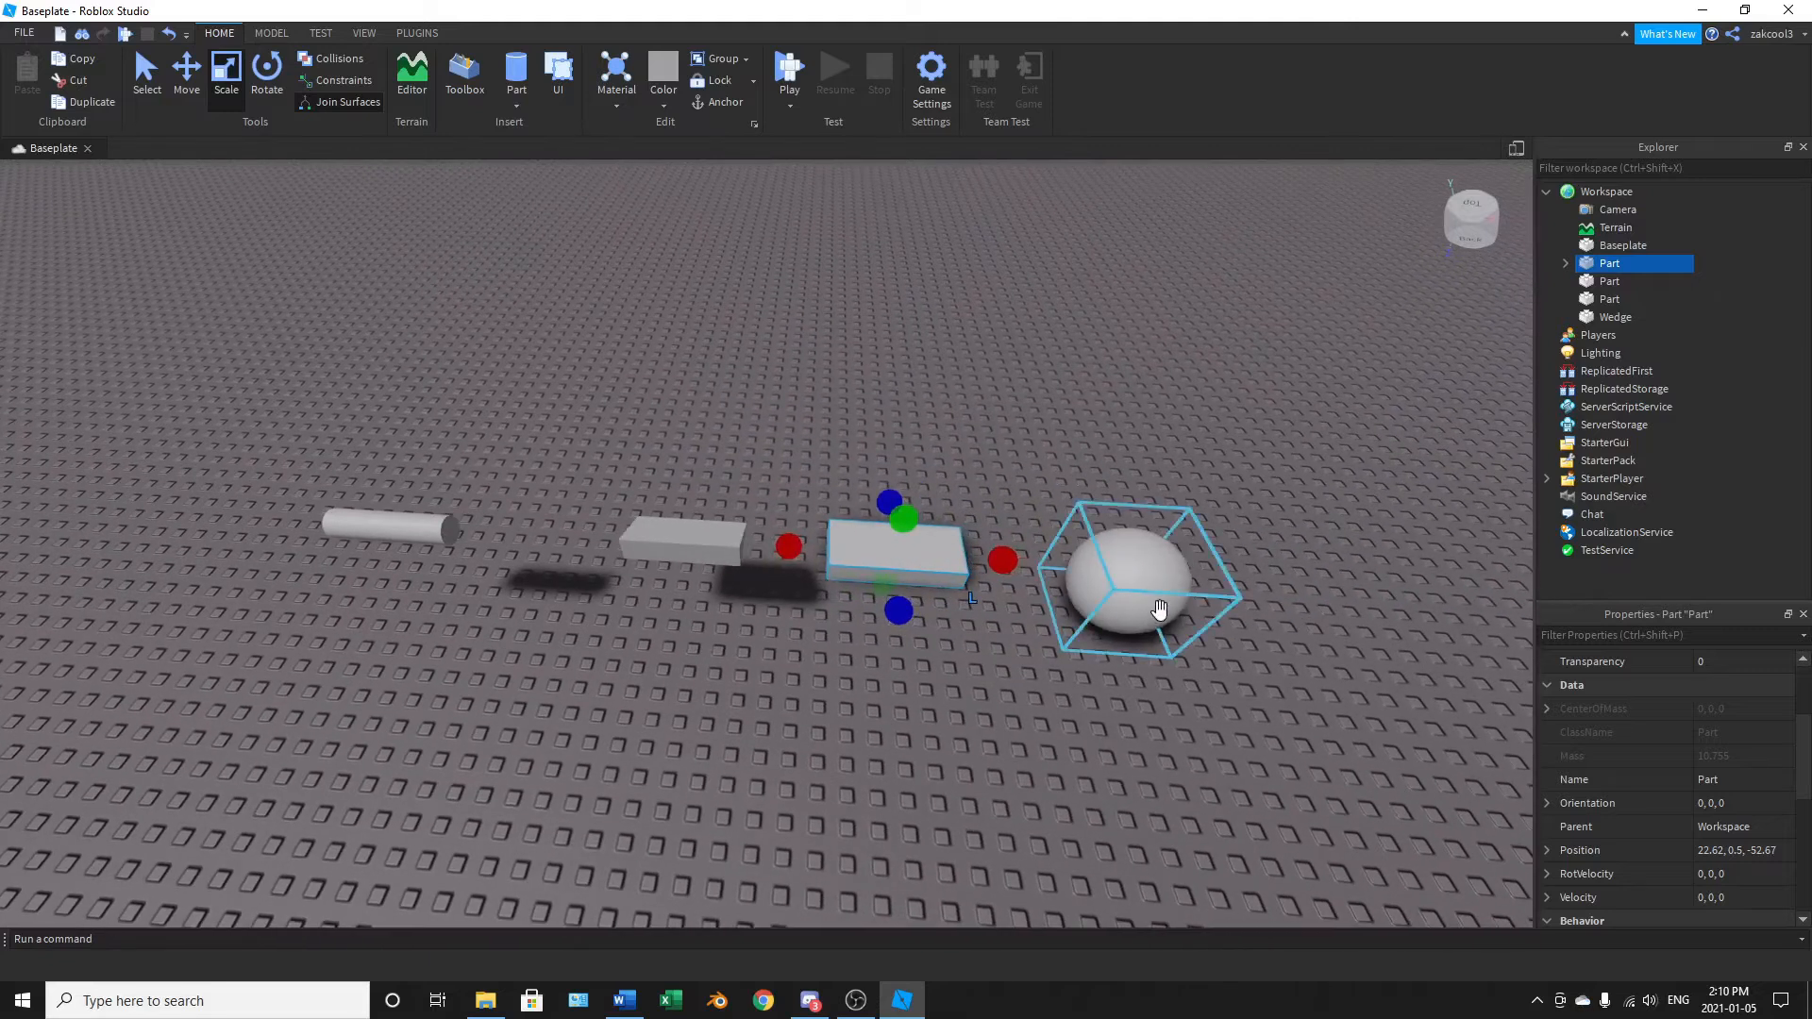
Step: Move the sphere slightly back along the blue axis, to about Z -50.86
{"action": "left_click", "coordinate": [1161, 607]}
{"action": "left_click", "coordinate": [187, 75]}
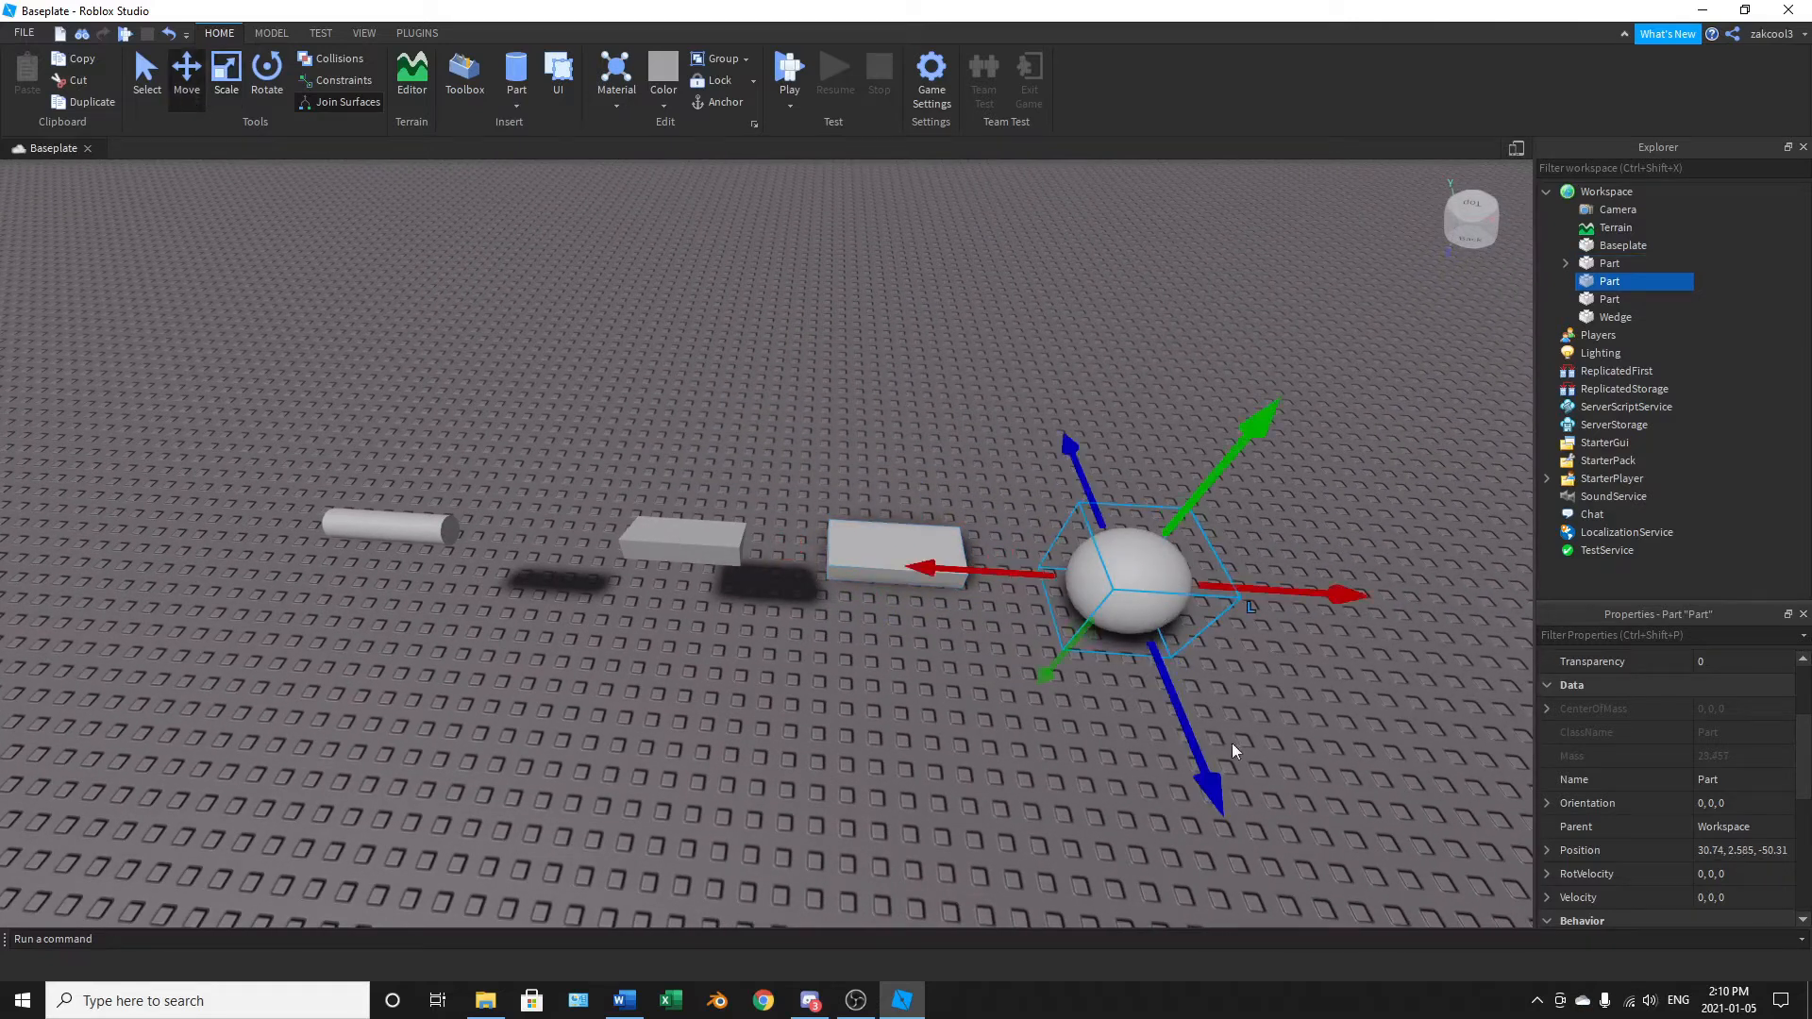
{"action": "left_click_drag", "start_coordinate": [1216, 802], "coordinate": [1185, 739]}
Step: Select the block and examine the four shapes from low, high, near and far camera positions
{"action": "key", "text": "w"}
{"action": "right_click_drag", "start_coordinate": [845, 593], "coordinate": [722, 451]}
{"action": "key", "text": "s"}
{"action": "key", "text": "s"}
{"action": "key", "text": "w"}
{"action": "key", "text": "s"}
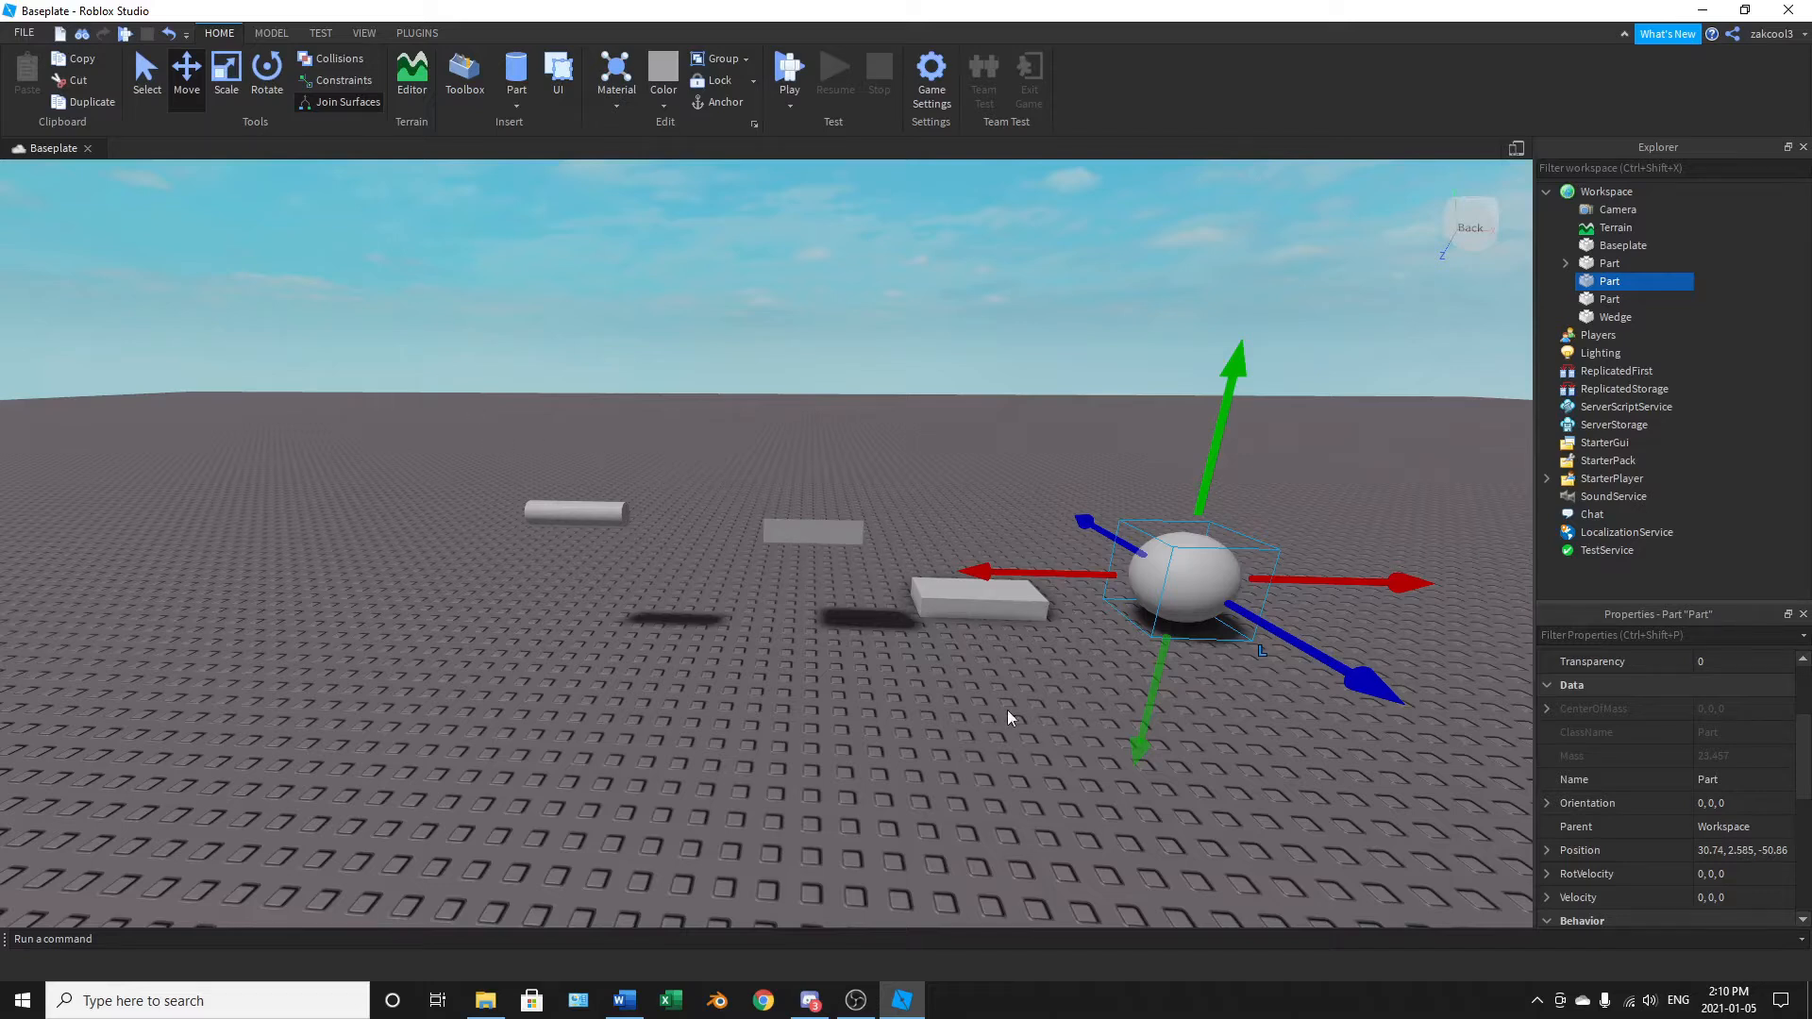
{"action": "left_click", "coordinate": [949, 608]}
{"action": "key", "text": "w"}
{"action": "key", "text": "s"}
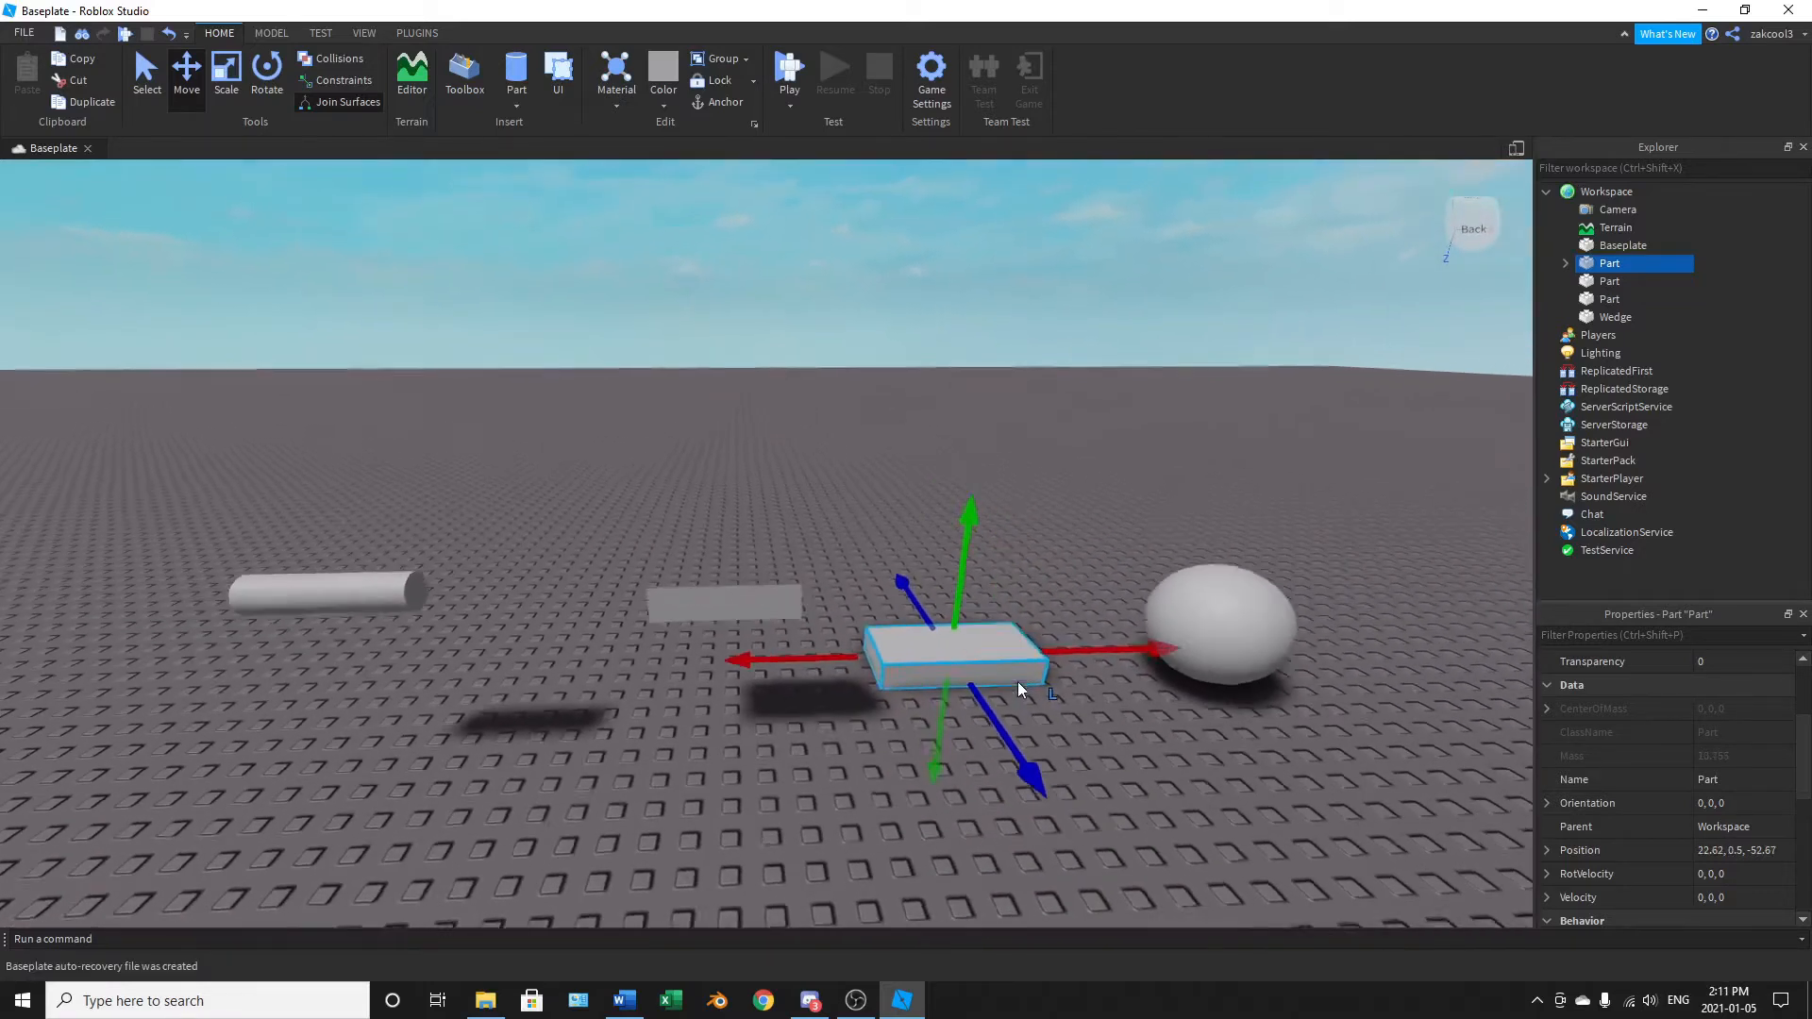
{"action": "key", "text": "a"}
{"action": "right_click_drag", "start_coordinate": [863, 745], "coordinate": [796, 708]}
{"action": "key", "text": "d"}
{"action": "key", "text": "w"}
{"action": "key", "text": "d"}
{"action": "key", "text": "w"}
{"action": "key", "text": "s"}
{"action": "right_click_drag", "start_coordinate": [1084, 677], "coordinate": [1134, 671]}
{"action": "key", "text": "w"}
{"action": "key", "text": "a"}
{"action": "key", "text": "s"}
{"action": "key", "text": "w"}
{"action": "key", "text": "d"}
{"action": "key", "text": "s"}
{"action": "key", "text": "w"}
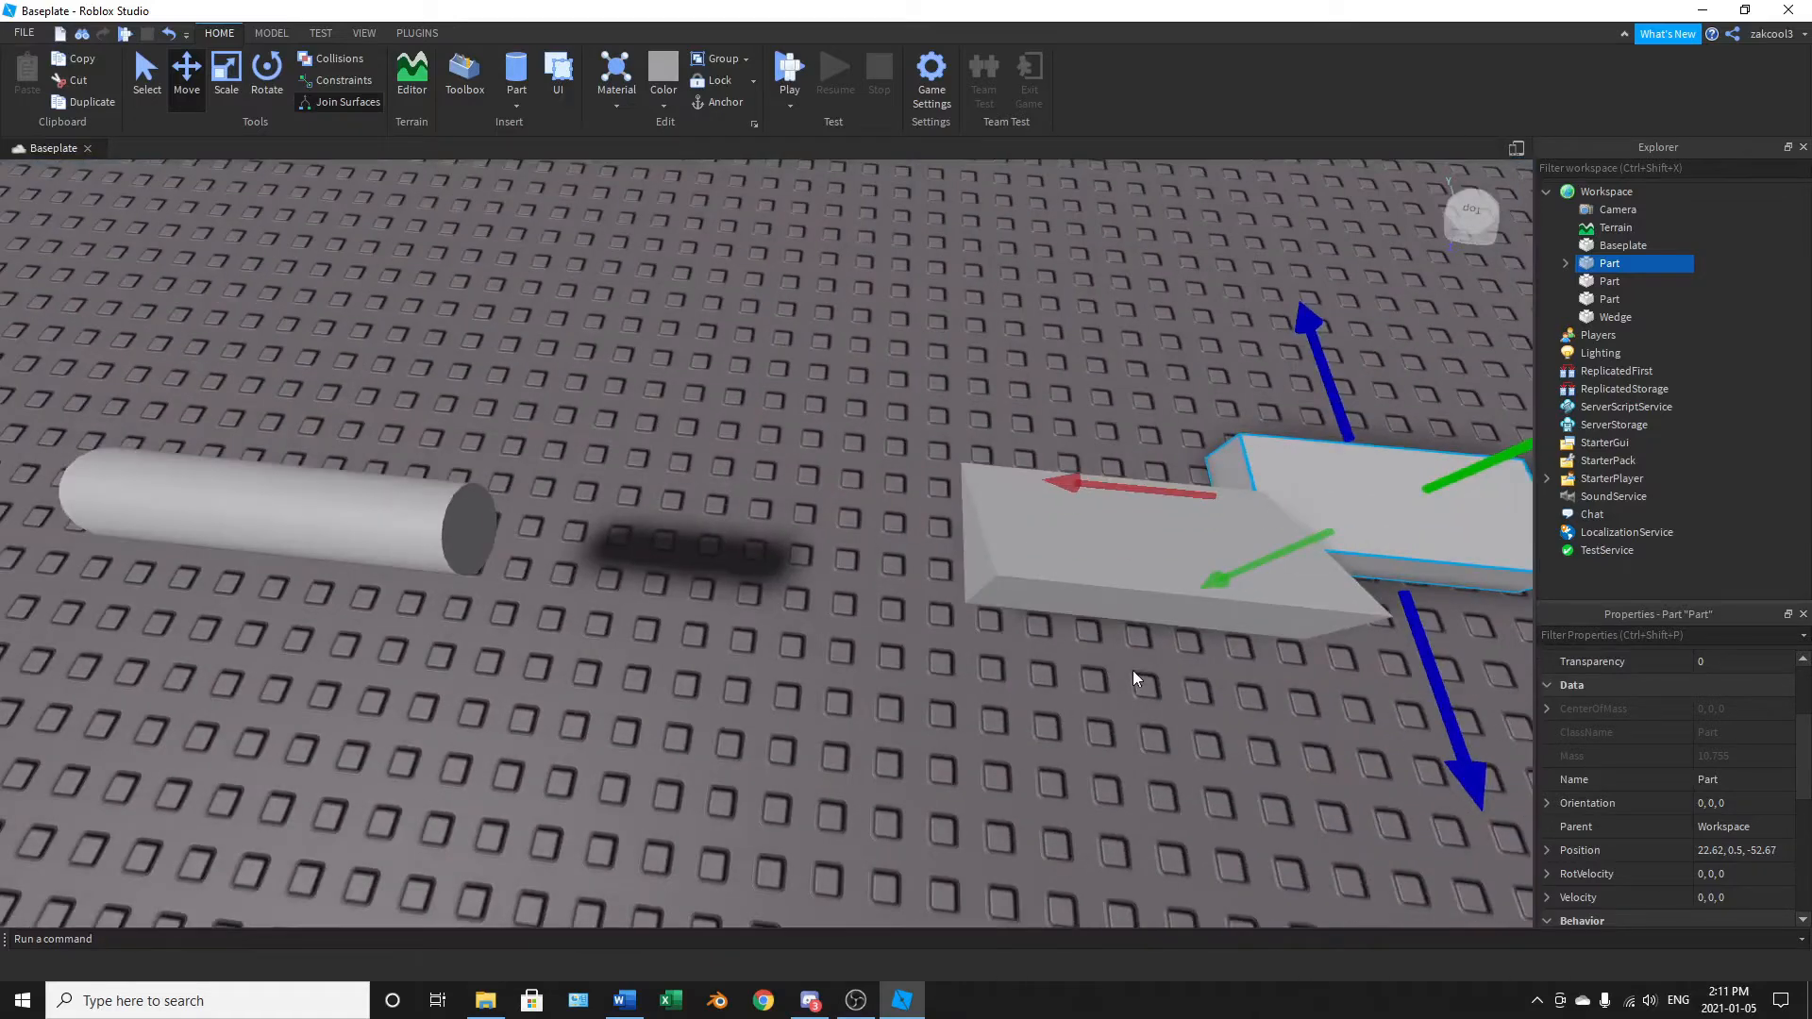
Step: Focus on the block and move it forward along the blue axis to about Z -49.95
{"action": "key", "text": "f"}
{"action": "left_click_drag", "start_coordinate": [1114, 694], "coordinate": [1045, 789]}
{"action": "right_click_drag", "start_coordinate": [963, 764], "coordinate": [963, 763]}
{"action": "key", "text": "s"}
{"action": "key", "text": "w"}
{"action": "key", "text": "s"}
{"action": "key", "text": "w"}
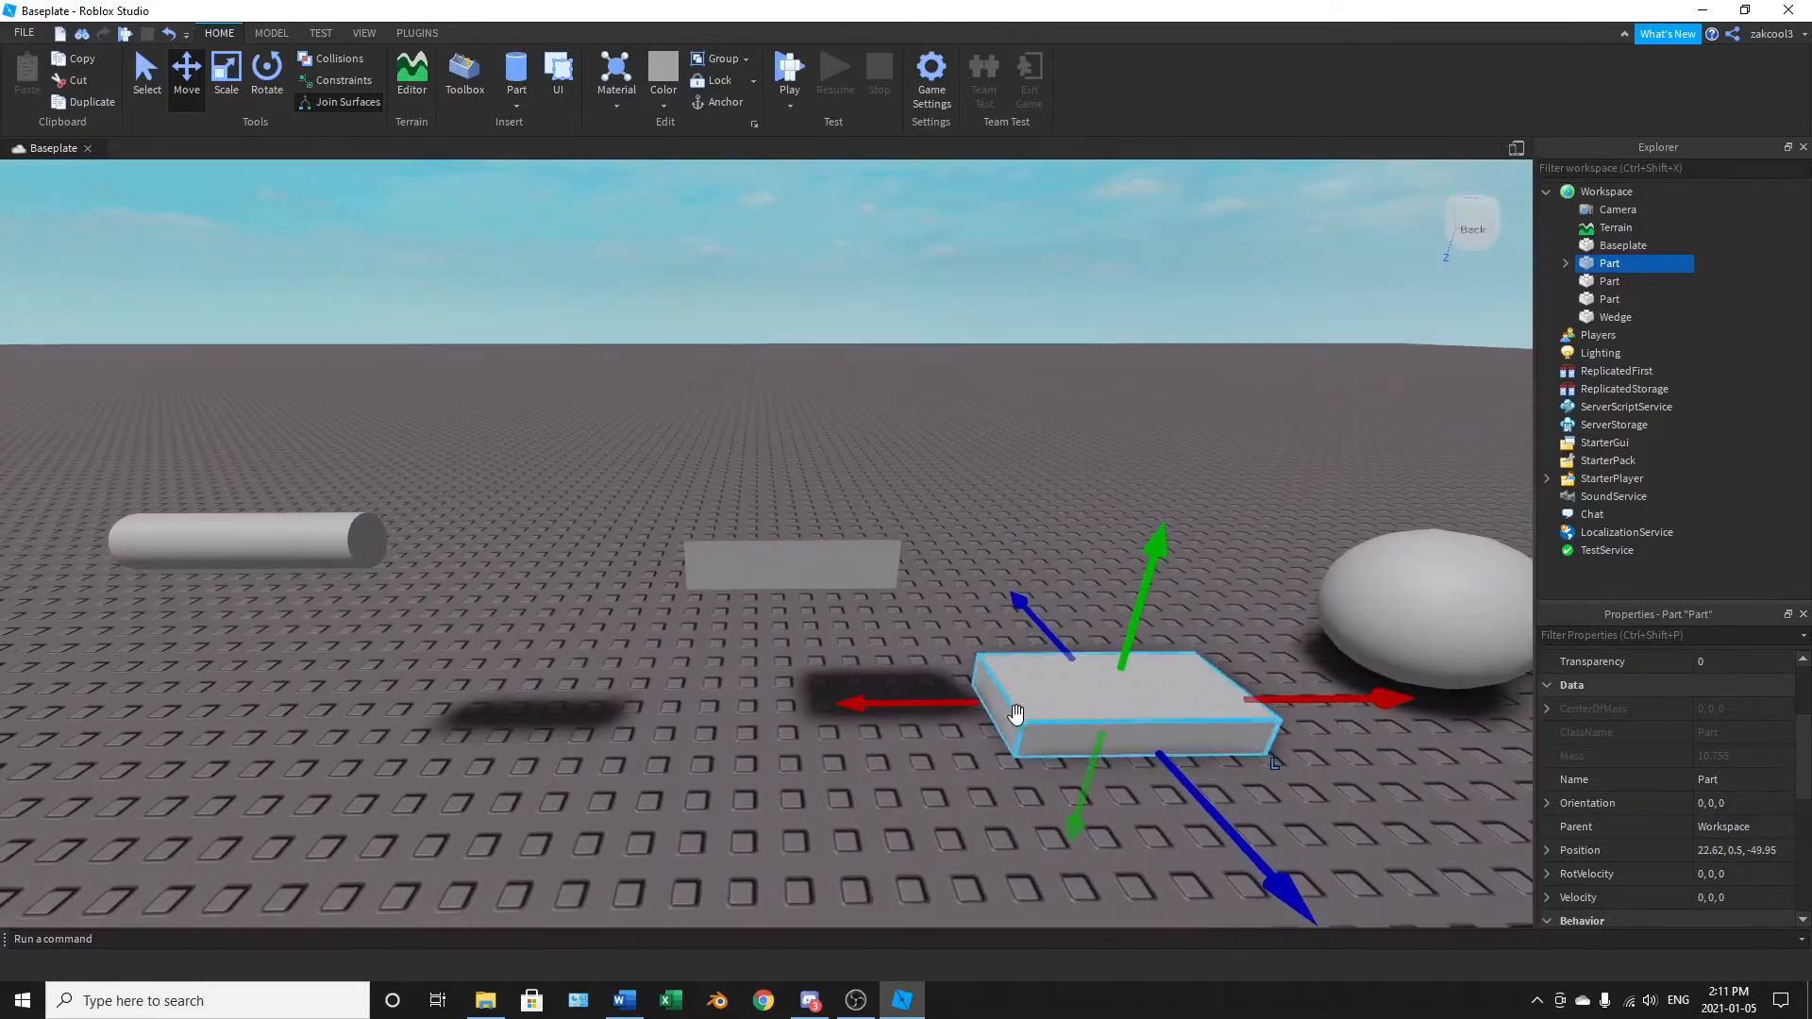
Step: Examine the repositioned block, the wedge and the sphere from closer and farther viewpoints
{"action": "right_click_drag", "start_coordinate": [704, 650], "coordinate": [704, 651]}
{"action": "key", "text": "w"}
{"action": "key", "text": "s"}
{"action": "key", "text": "w"}
{"action": "key", "text": "s"}
{"action": "key", "text": "w"}
{"action": "right_click_drag", "start_coordinate": [643, 582], "coordinate": [644, 581]}
{"action": "key", "text": "s"}
{"action": "key", "text": "w"}
{"action": "right_click_drag", "start_coordinate": [925, 525], "coordinate": [925, 524]}
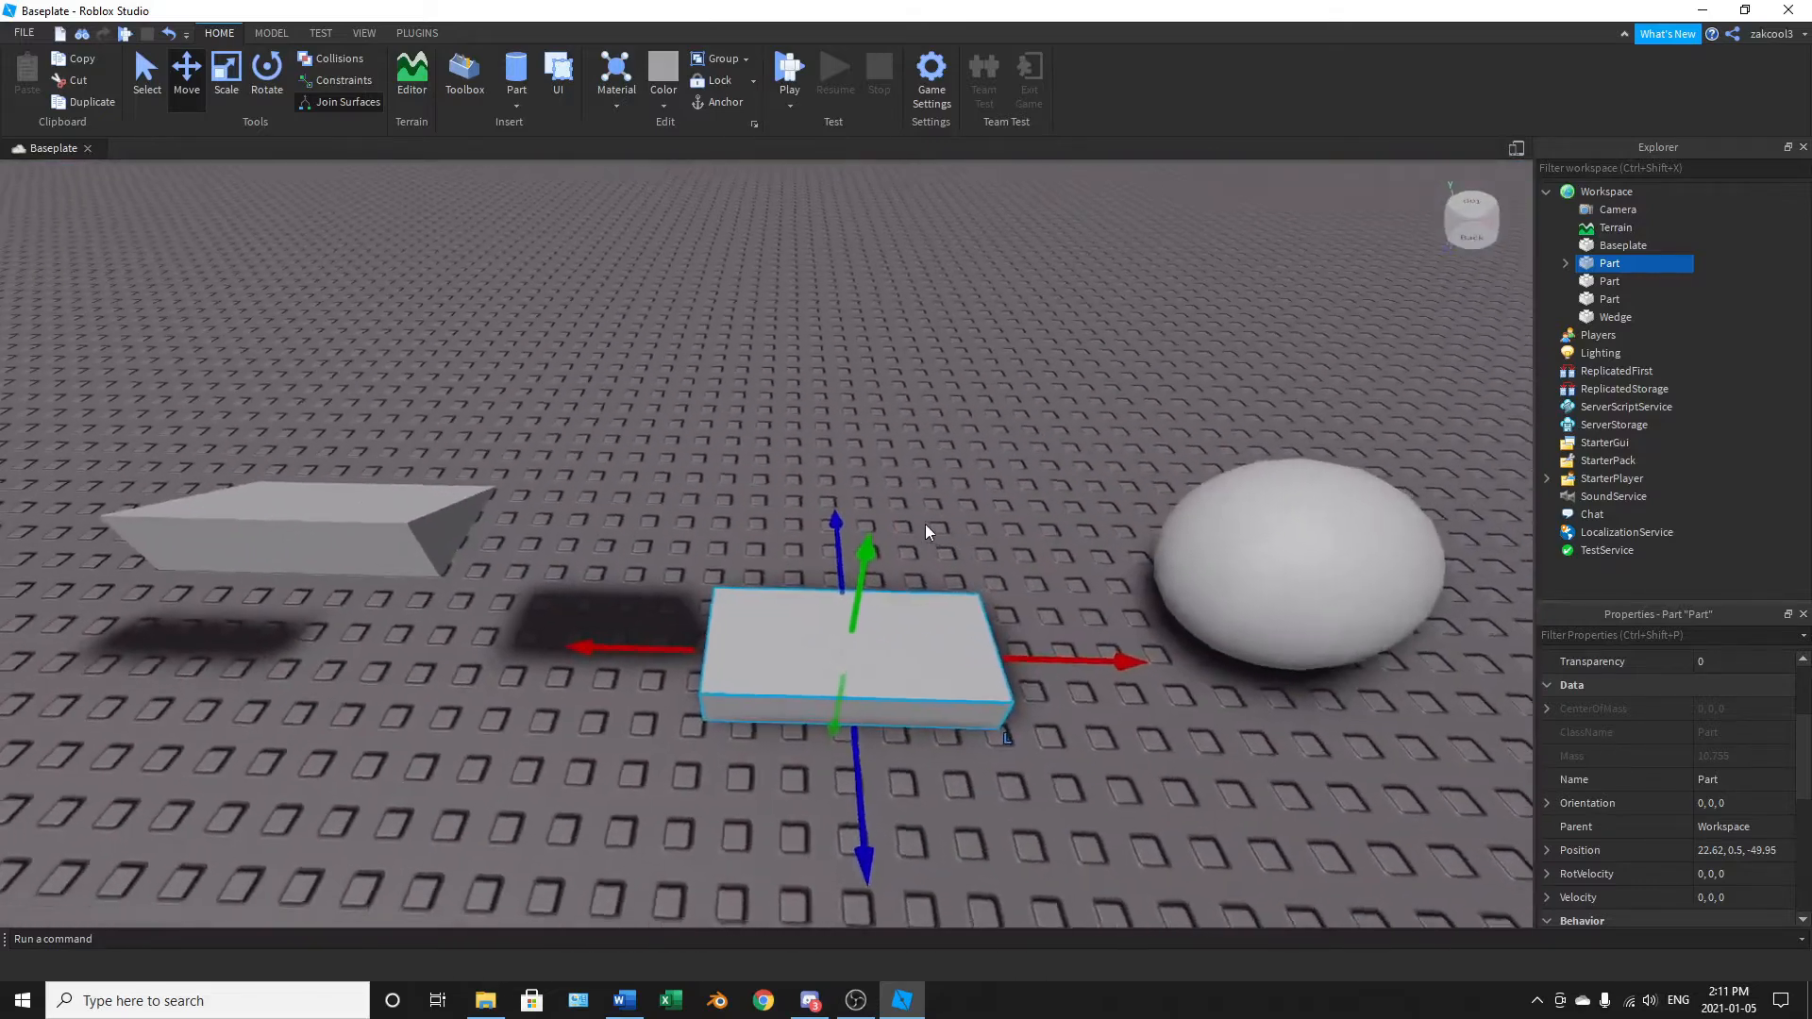
{"action": "key", "text": "s"}
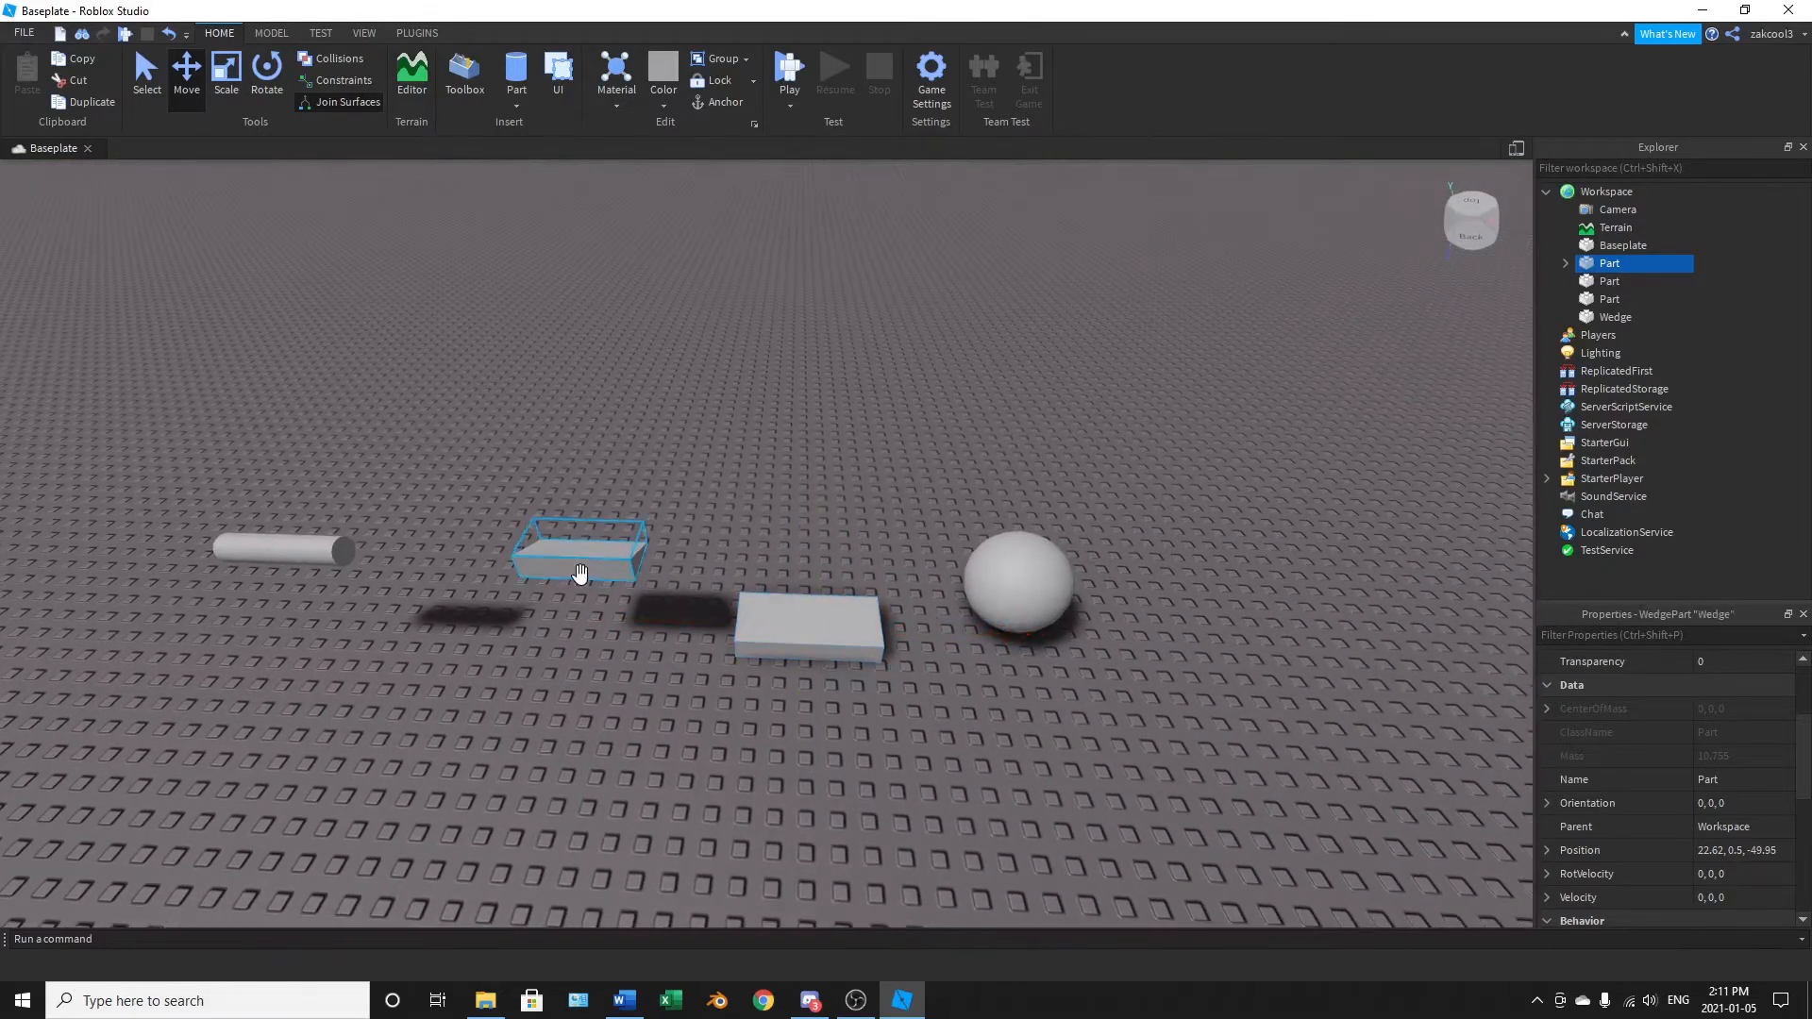
Step: Scale the wedge up along its blue and red axes into a much longer and wider ramp
{"action": "left_click", "coordinate": [579, 564]}
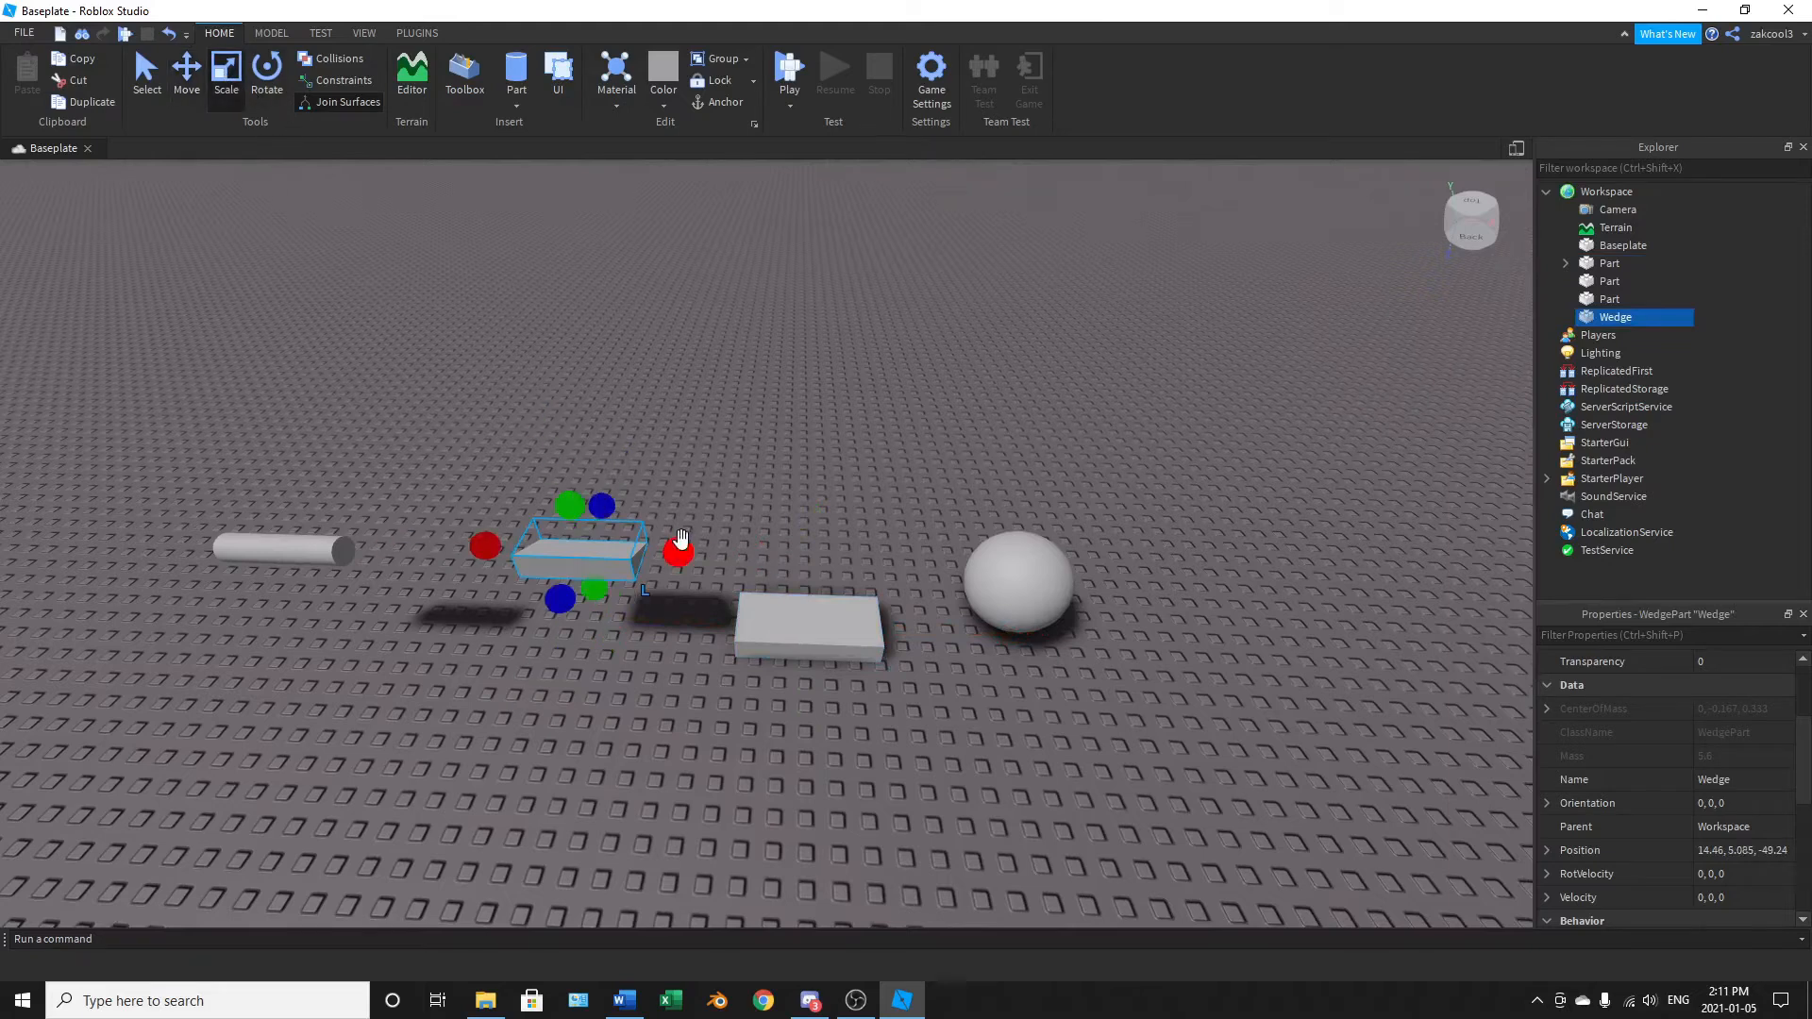
{"action": "left_click_drag", "start_coordinate": [522, 596], "coordinate": [416, 768]}
{"action": "key", "text": "d"}
{"action": "right_click_drag", "start_coordinate": [882, 675], "coordinate": [881, 676]}
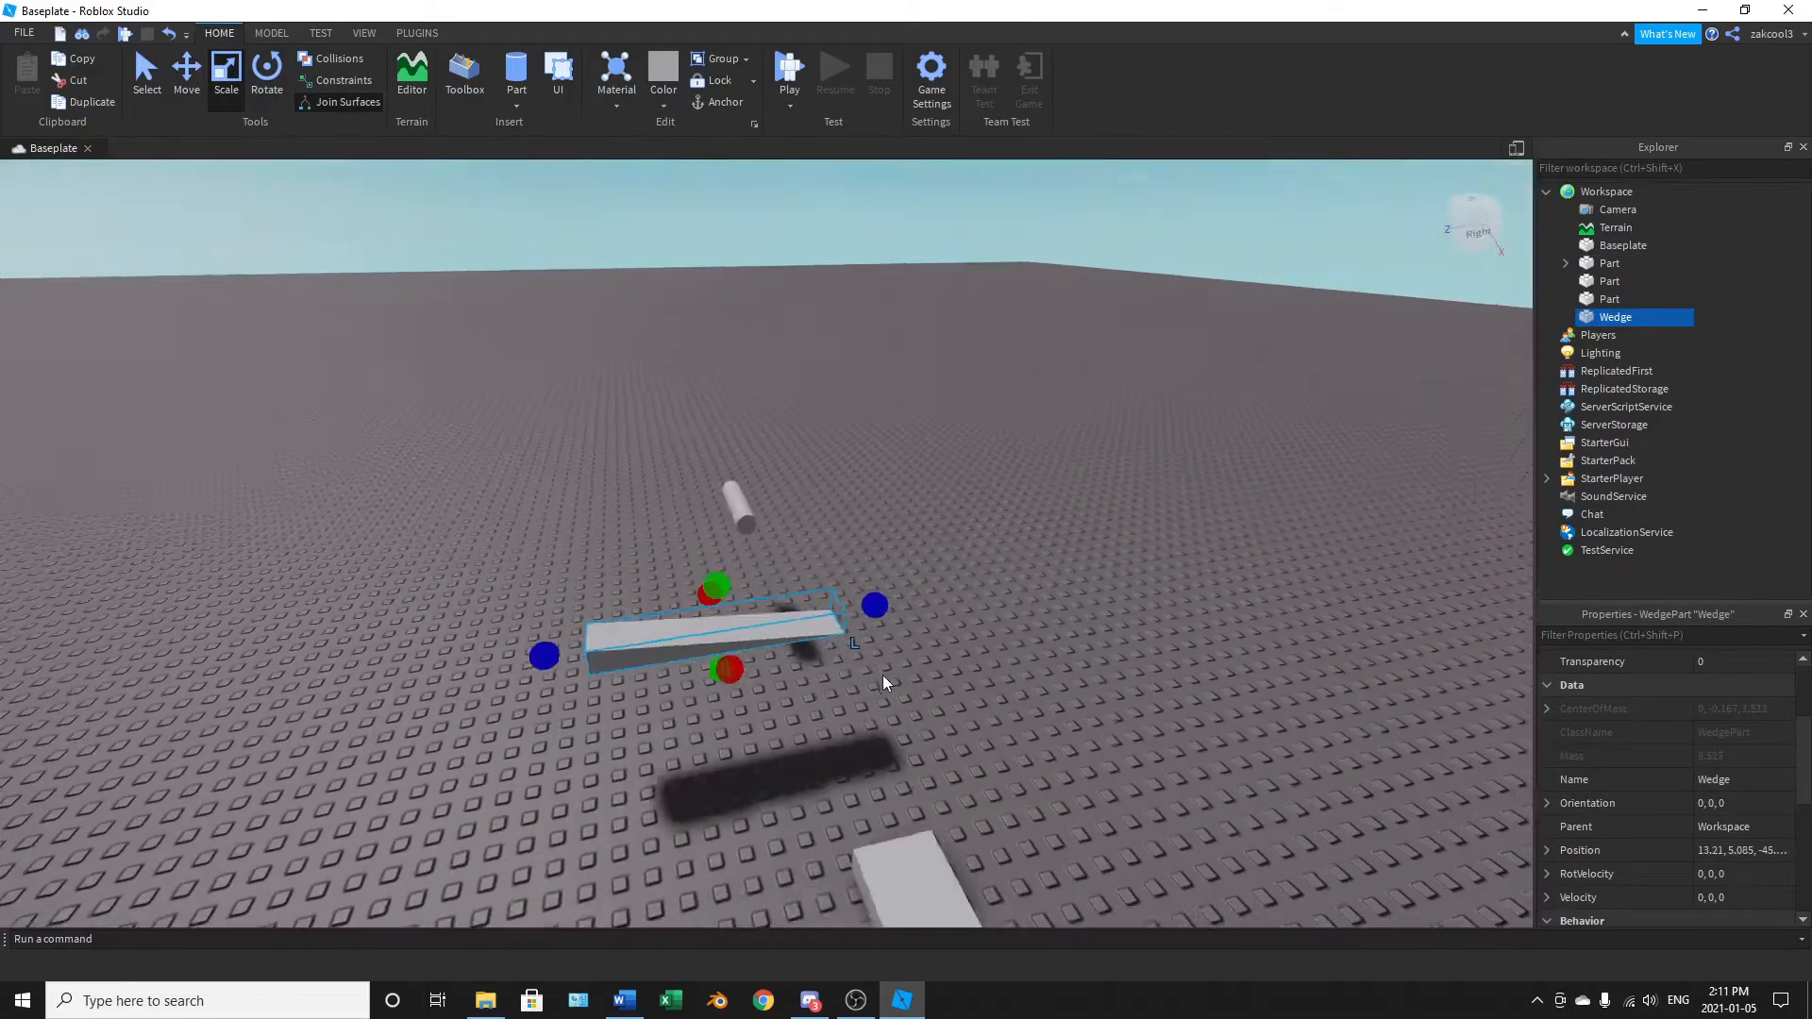
{"action": "left_click_drag", "start_coordinate": [681, 676], "coordinate": [706, 849]}
{"action": "right_click_drag", "start_coordinate": [764, 741], "coordinate": [764, 741]}
{"action": "key", "text": "s"}
{"action": "key", "text": "a"}
Step: Raise the enlarged wedge above the other parts to about Y 15.96 and switch to the Scale tool
{"action": "left_click", "coordinate": [185, 84]}
{"action": "left_click_drag", "start_coordinate": [945, 563], "coordinate": [990, 365]}
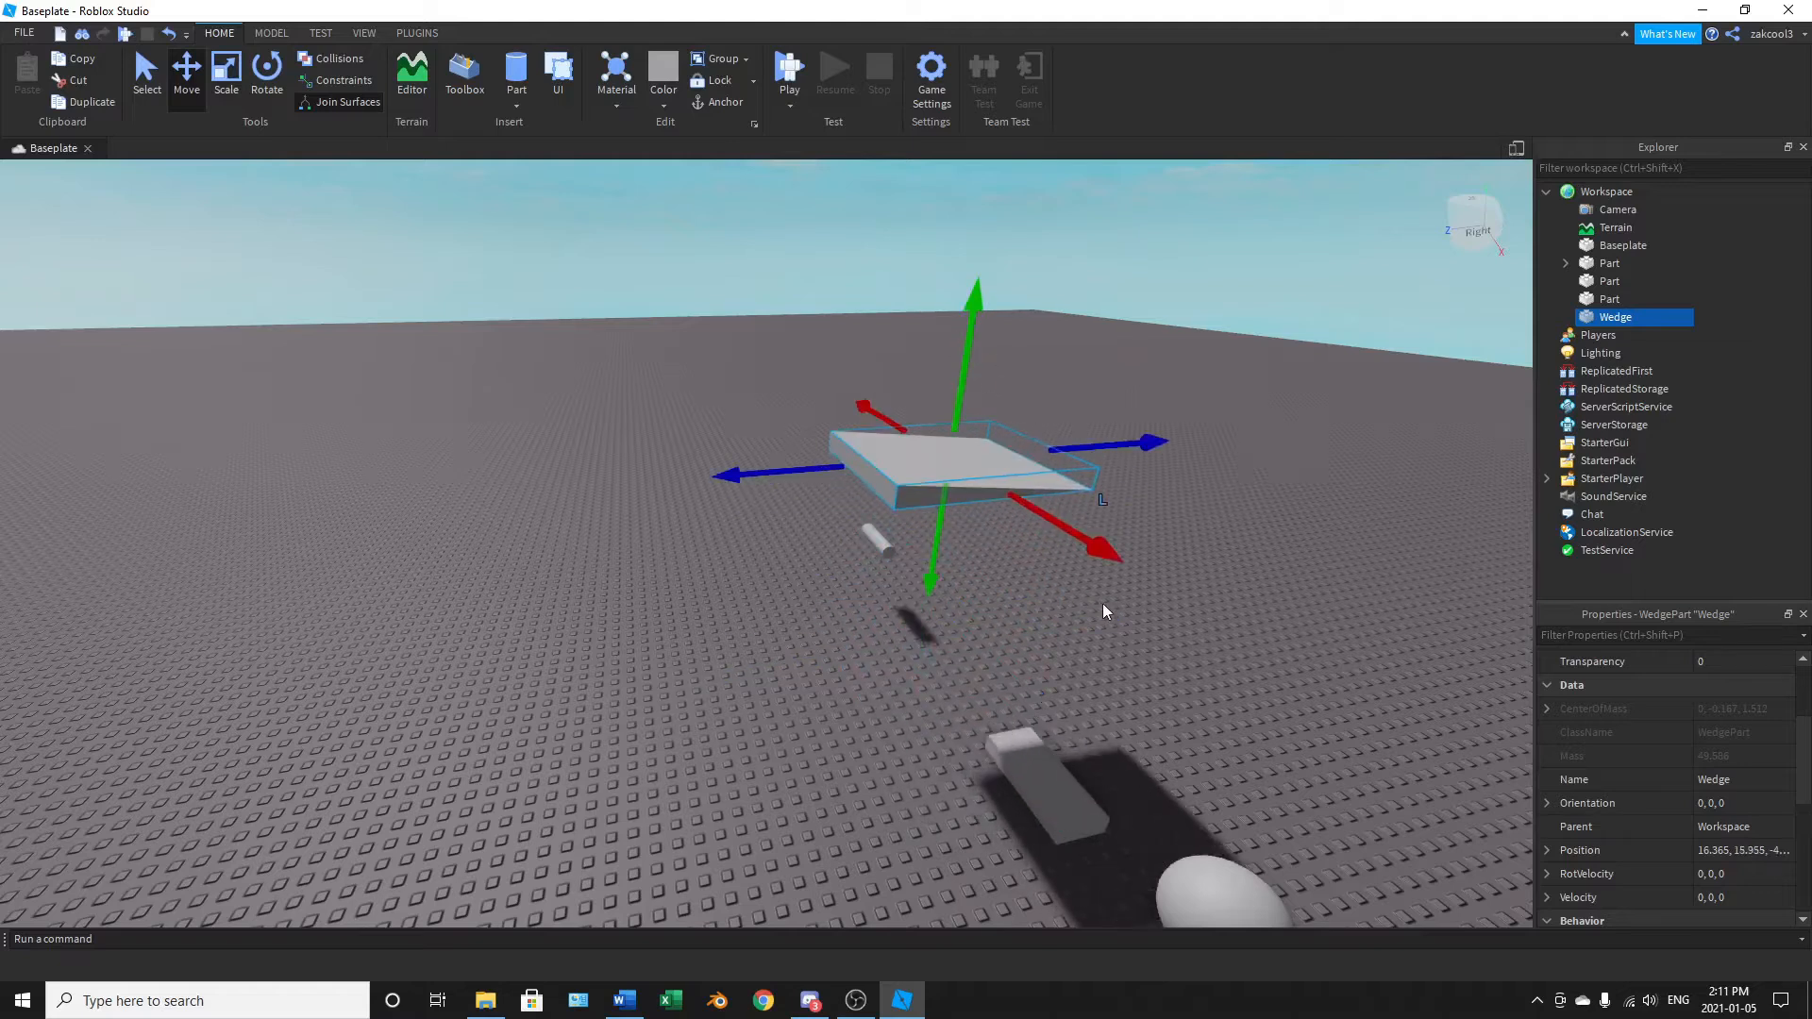
{"action": "key", "text": "w"}
{"action": "left_click", "coordinate": [227, 85]}
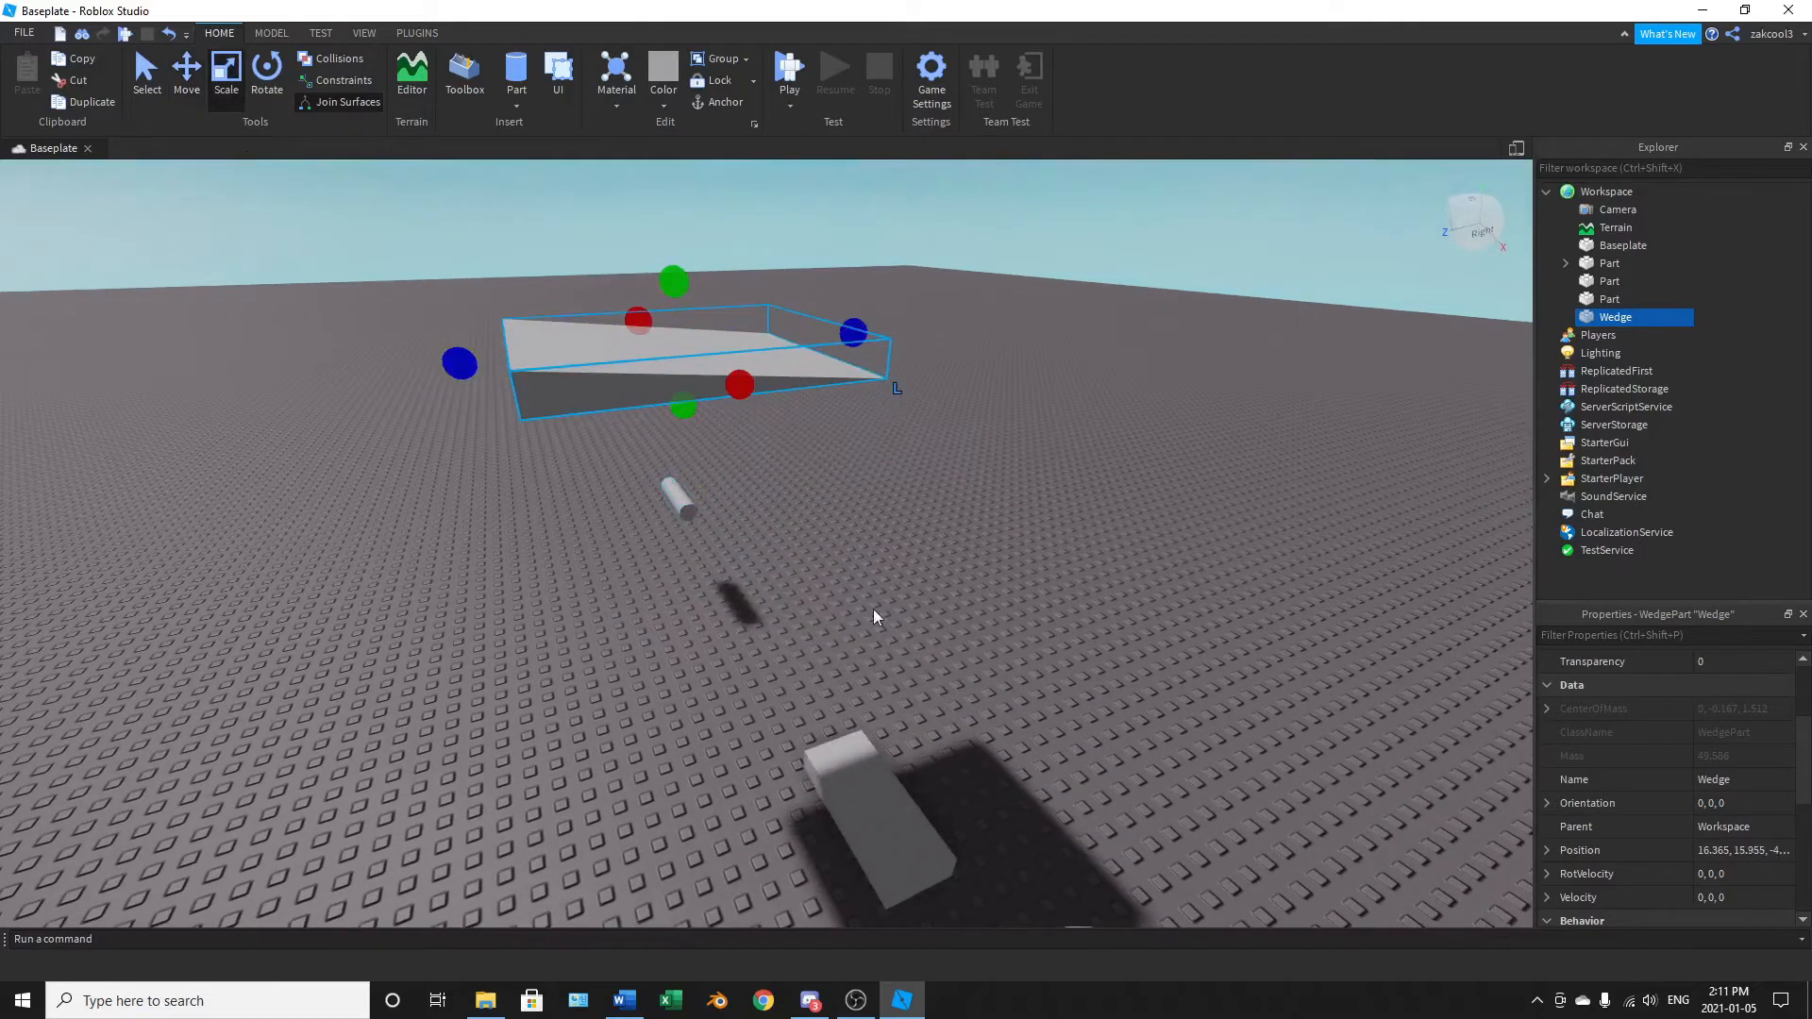
Step: Scale the raised wedge along its red axis
{"action": "right_click_drag", "start_coordinate": [874, 614], "coordinate": [874, 614]}
{"action": "left_click_drag", "start_coordinate": [739, 375], "coordinate": [575, 357]}
{"action": "right_click_drag", "start_coordinate": [684, 410], "coordinate": [671, 405]}
Step: Select the cylinder and move it along its blue and red axes to about X 13.69, Z -38.84
{"action": "left_click", "coordinate": [717, 424]}
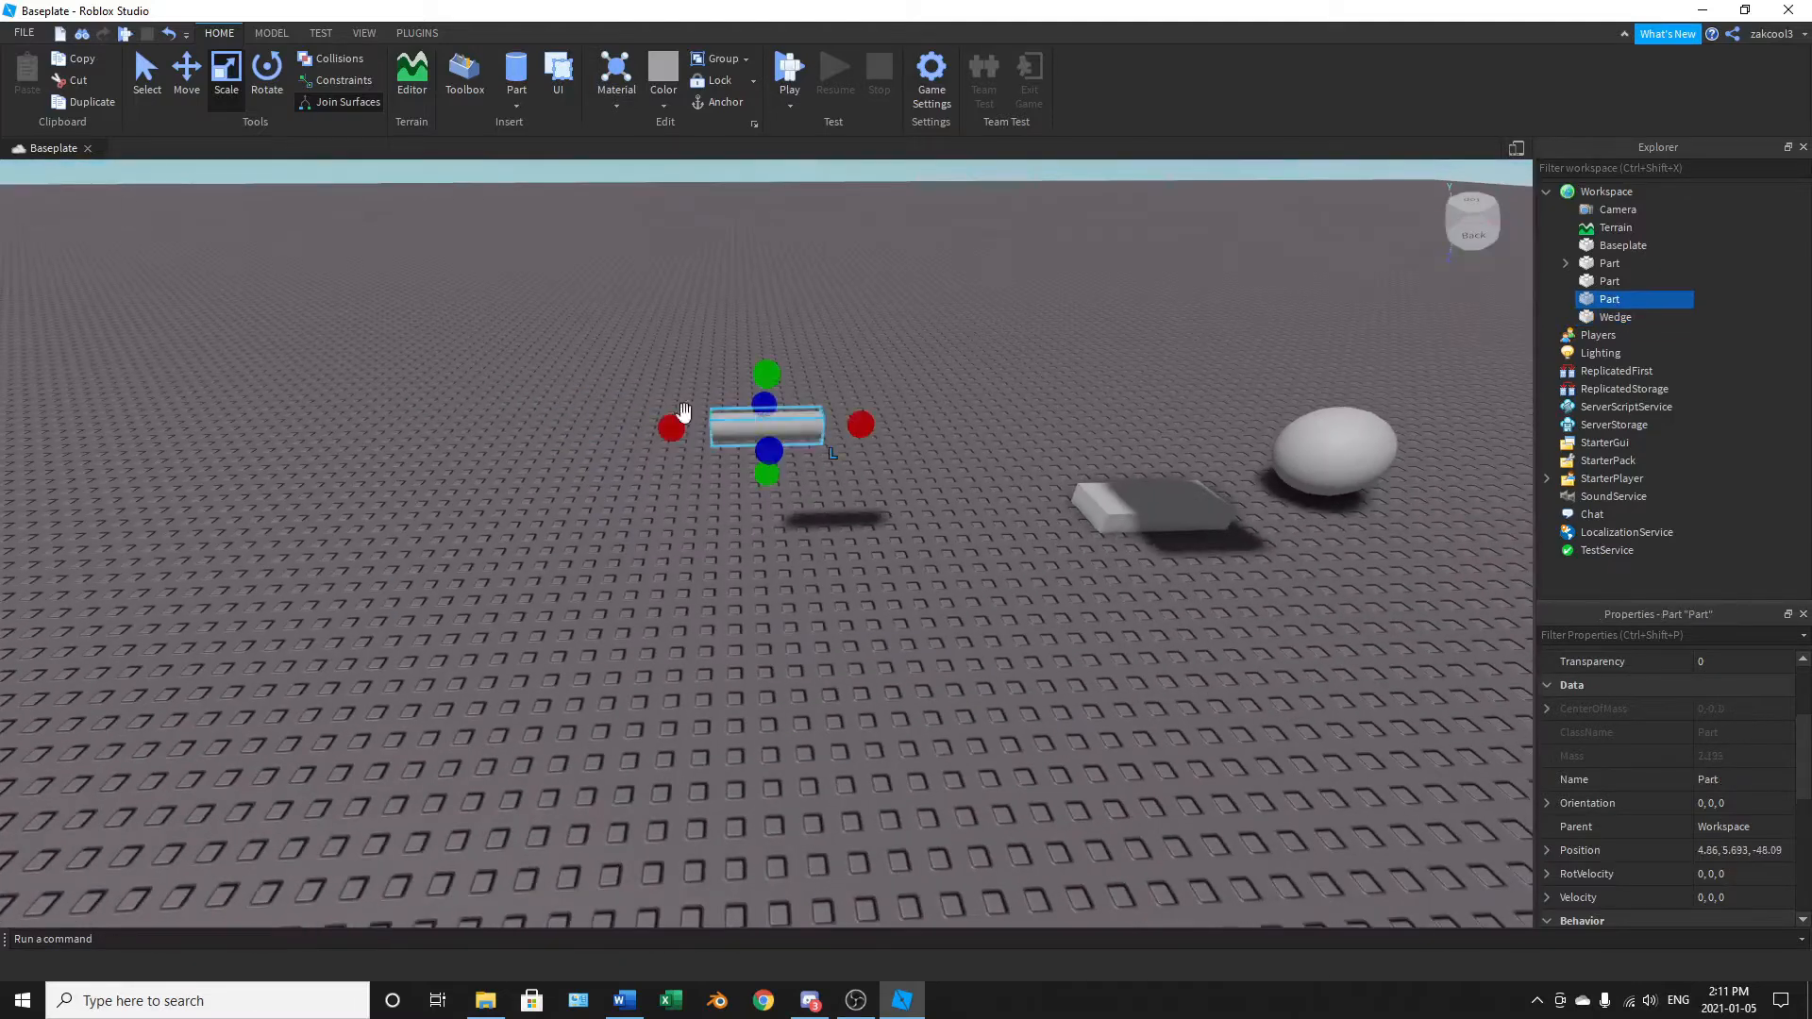
{"action": "left_click", "coordinate": [187, 74]}
{"action": "left_click_drag", "start_coordinate": [699, 484], "coordinate": [706, 592]}
{"action": "left_click_drag", "start_coordinate": [810, 501], "coordinate": [991, 491]}
{"action": "right_click_drag", "start_coordinate": [991, 490], "coordinate": [955, 514]}
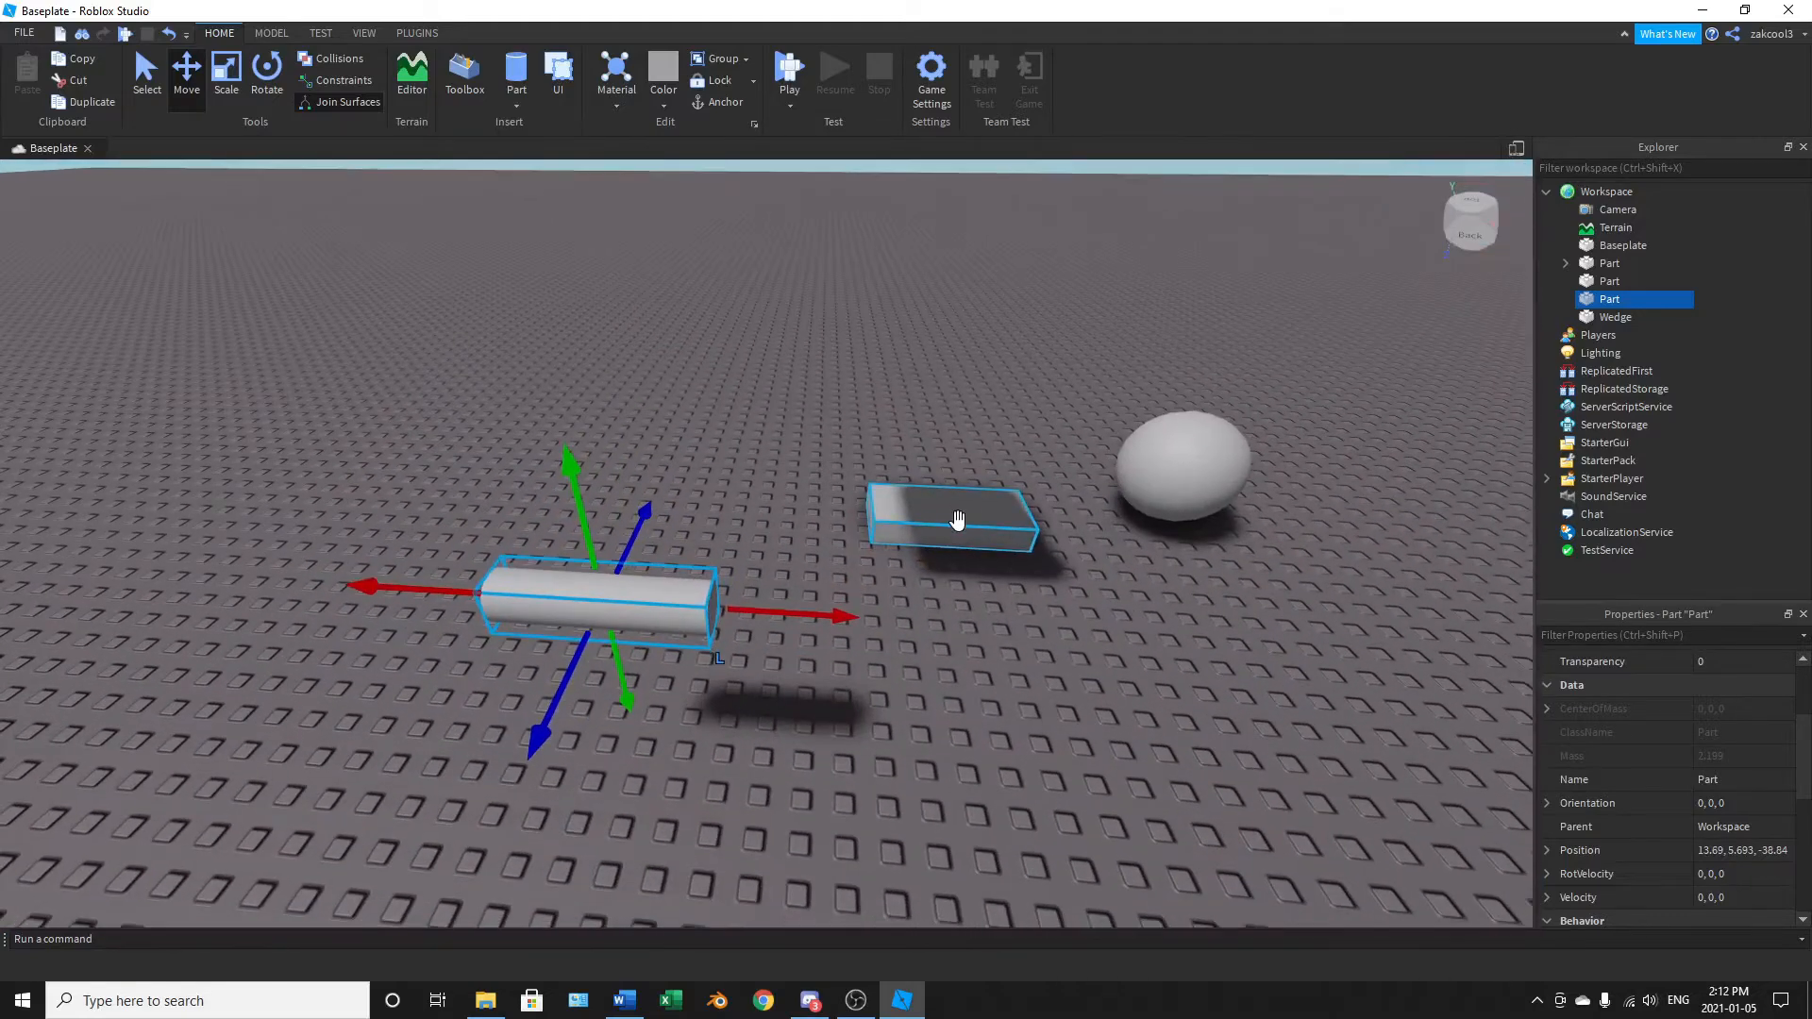
{"action": "scroll", "coordinate": [960, 522], "scroll_direction": "down", "scroll_amount": 10}
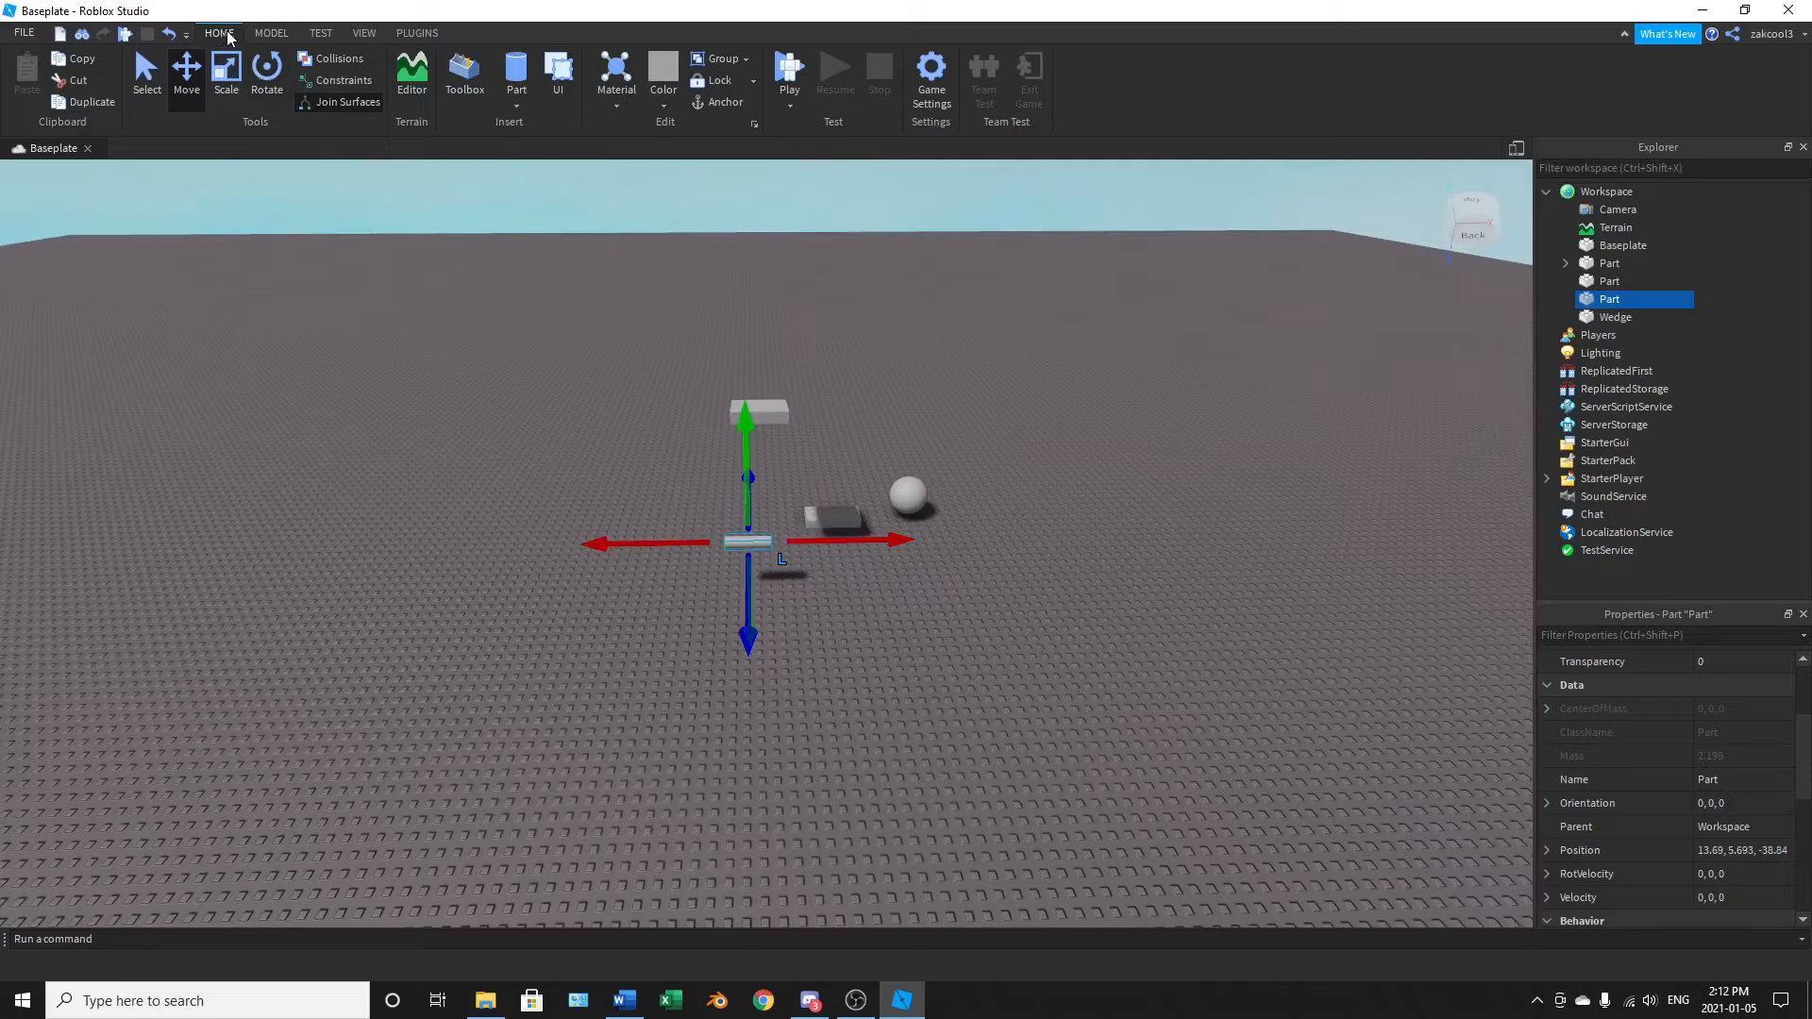
Step: Bring up the modeling tools and move the cylinder along the red axis to about X 17.04
{"action": "left_click", "coordinate": [268, 34]}
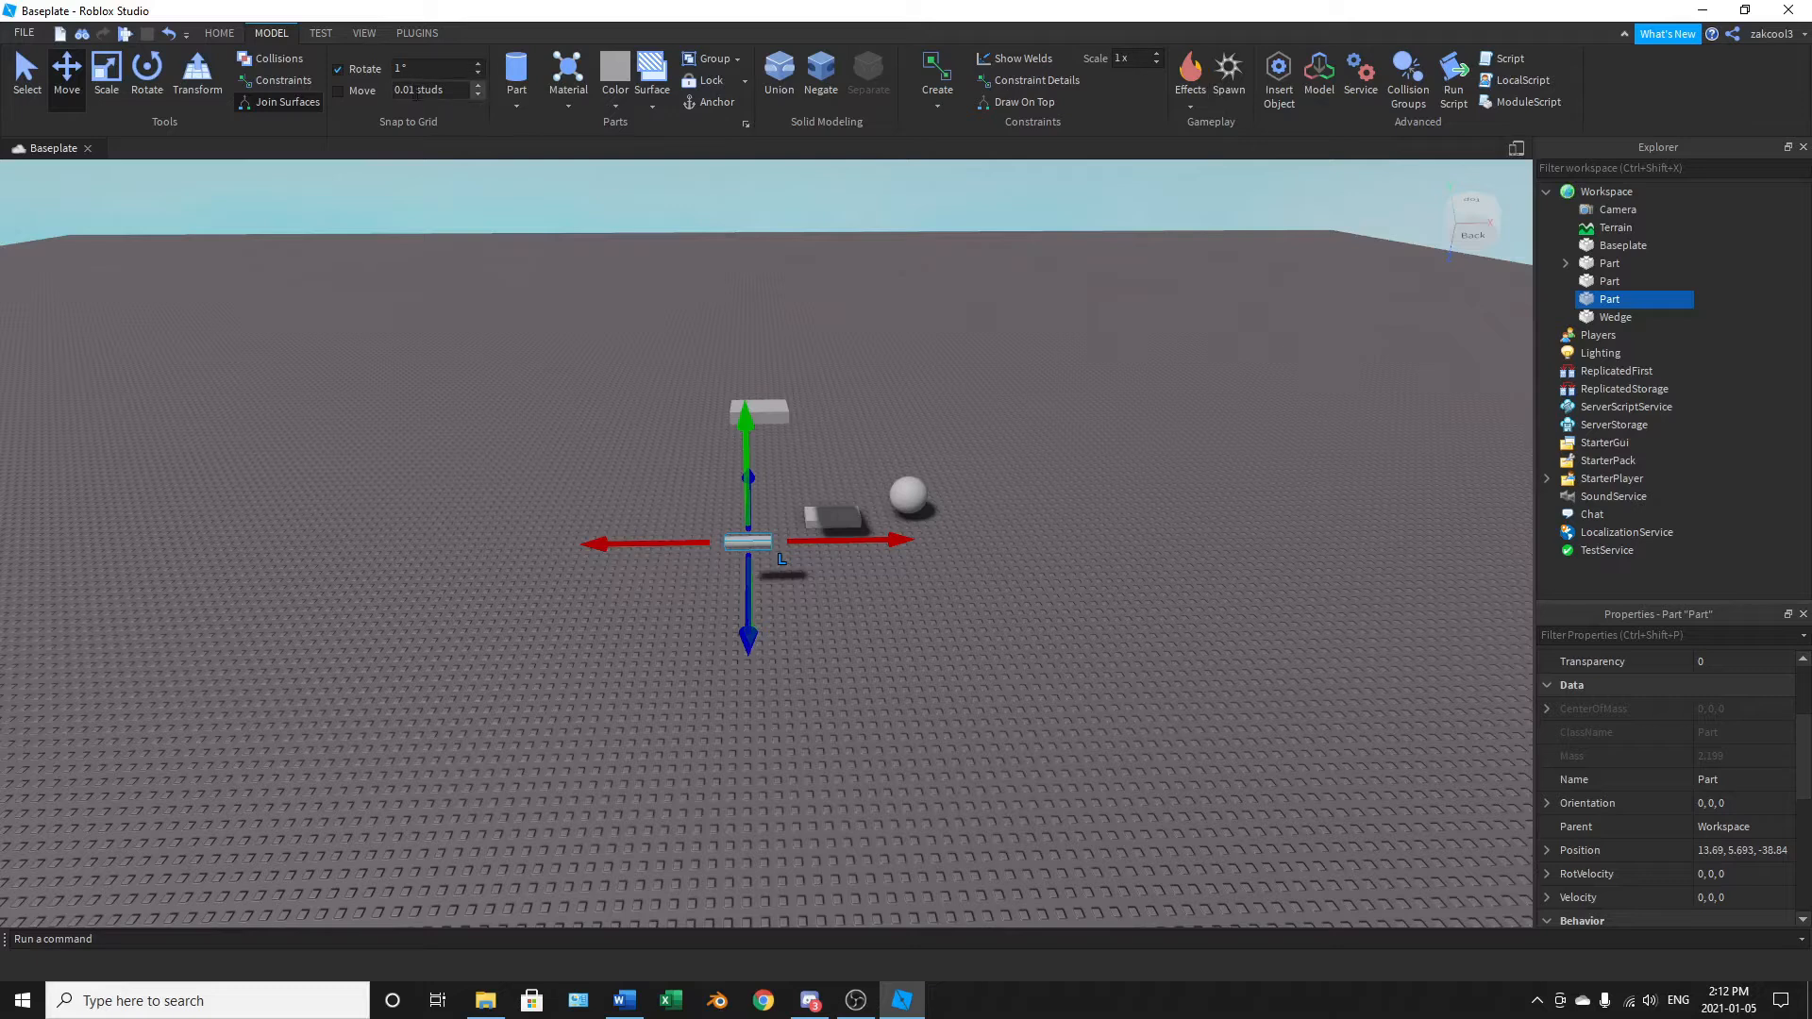
{"action": "key", "text": "w"}
{"action": "right_click_drag", "start_coordinate": [890, 526], "coordinate": [879, 523]}
{"action": "left_click_drag", "start_coordinate": [880, 524], "coordinate": [980, 535]}
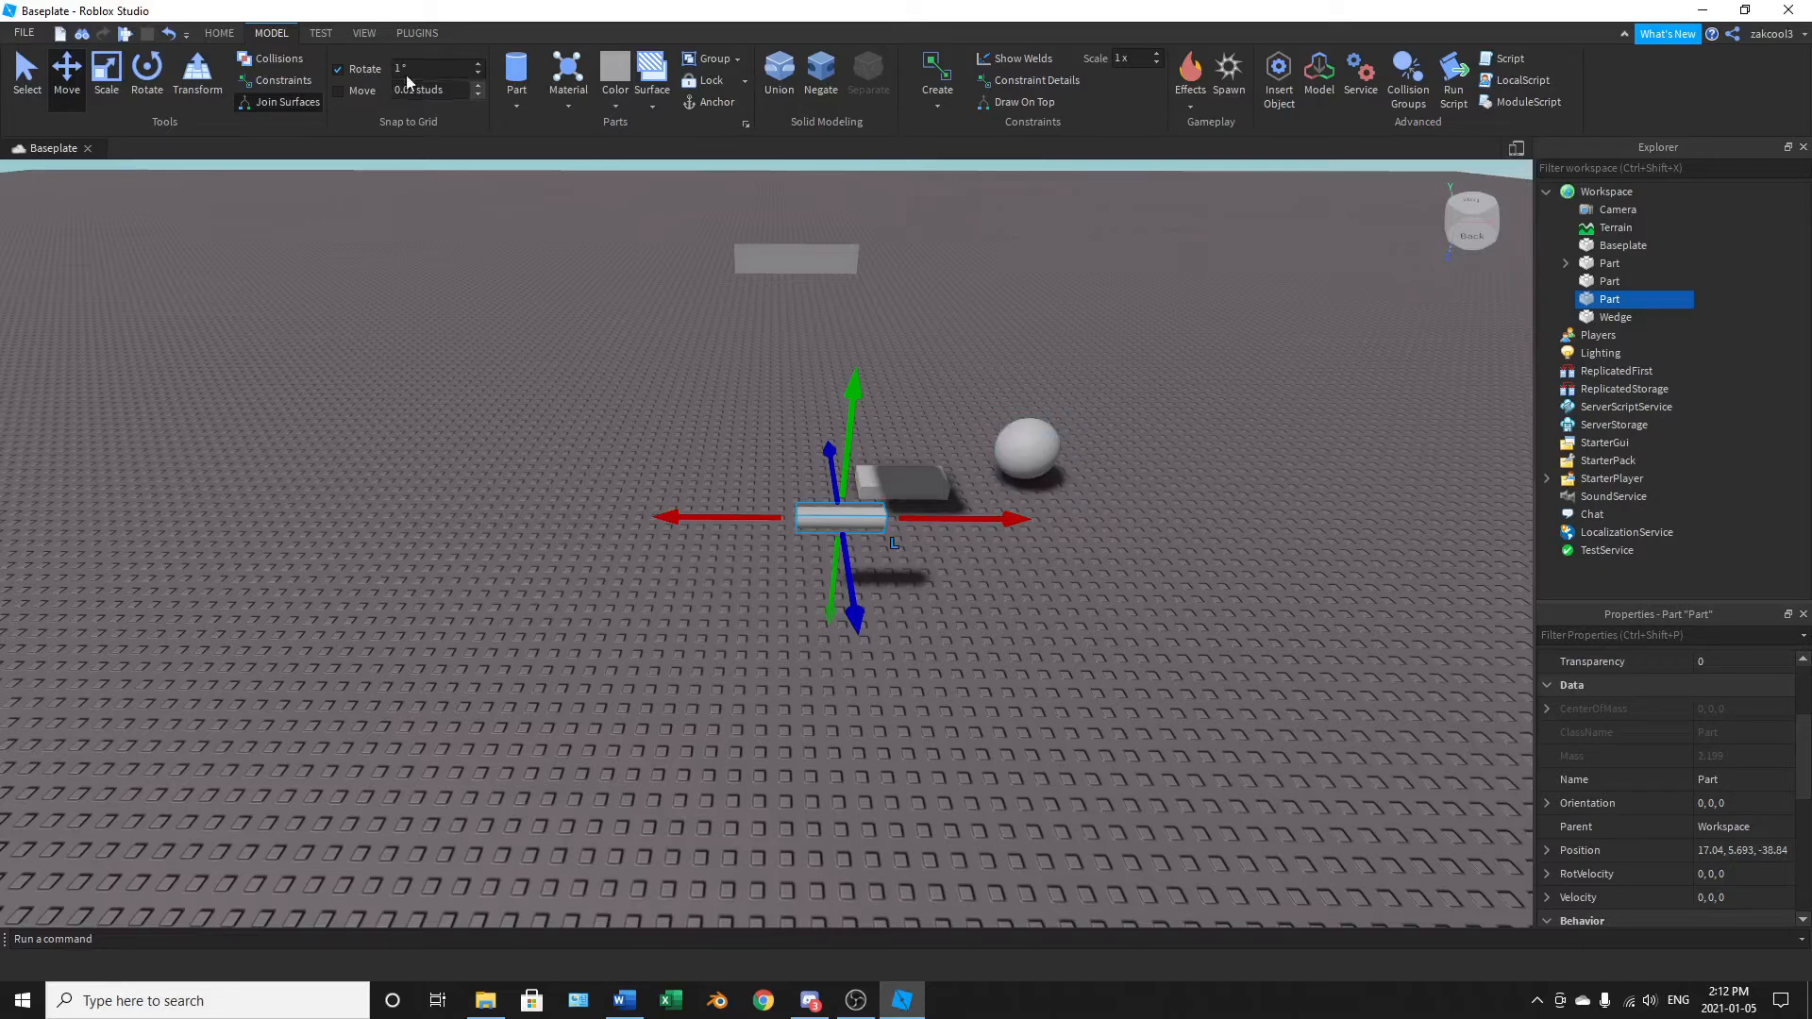
Step: Examine the cylinder and surrounding parts from closer, farther and ground-level viewpoints
{"action": "right_click_drag", "start_coordinate": [870, 545], "coordinate": [875, 545]}
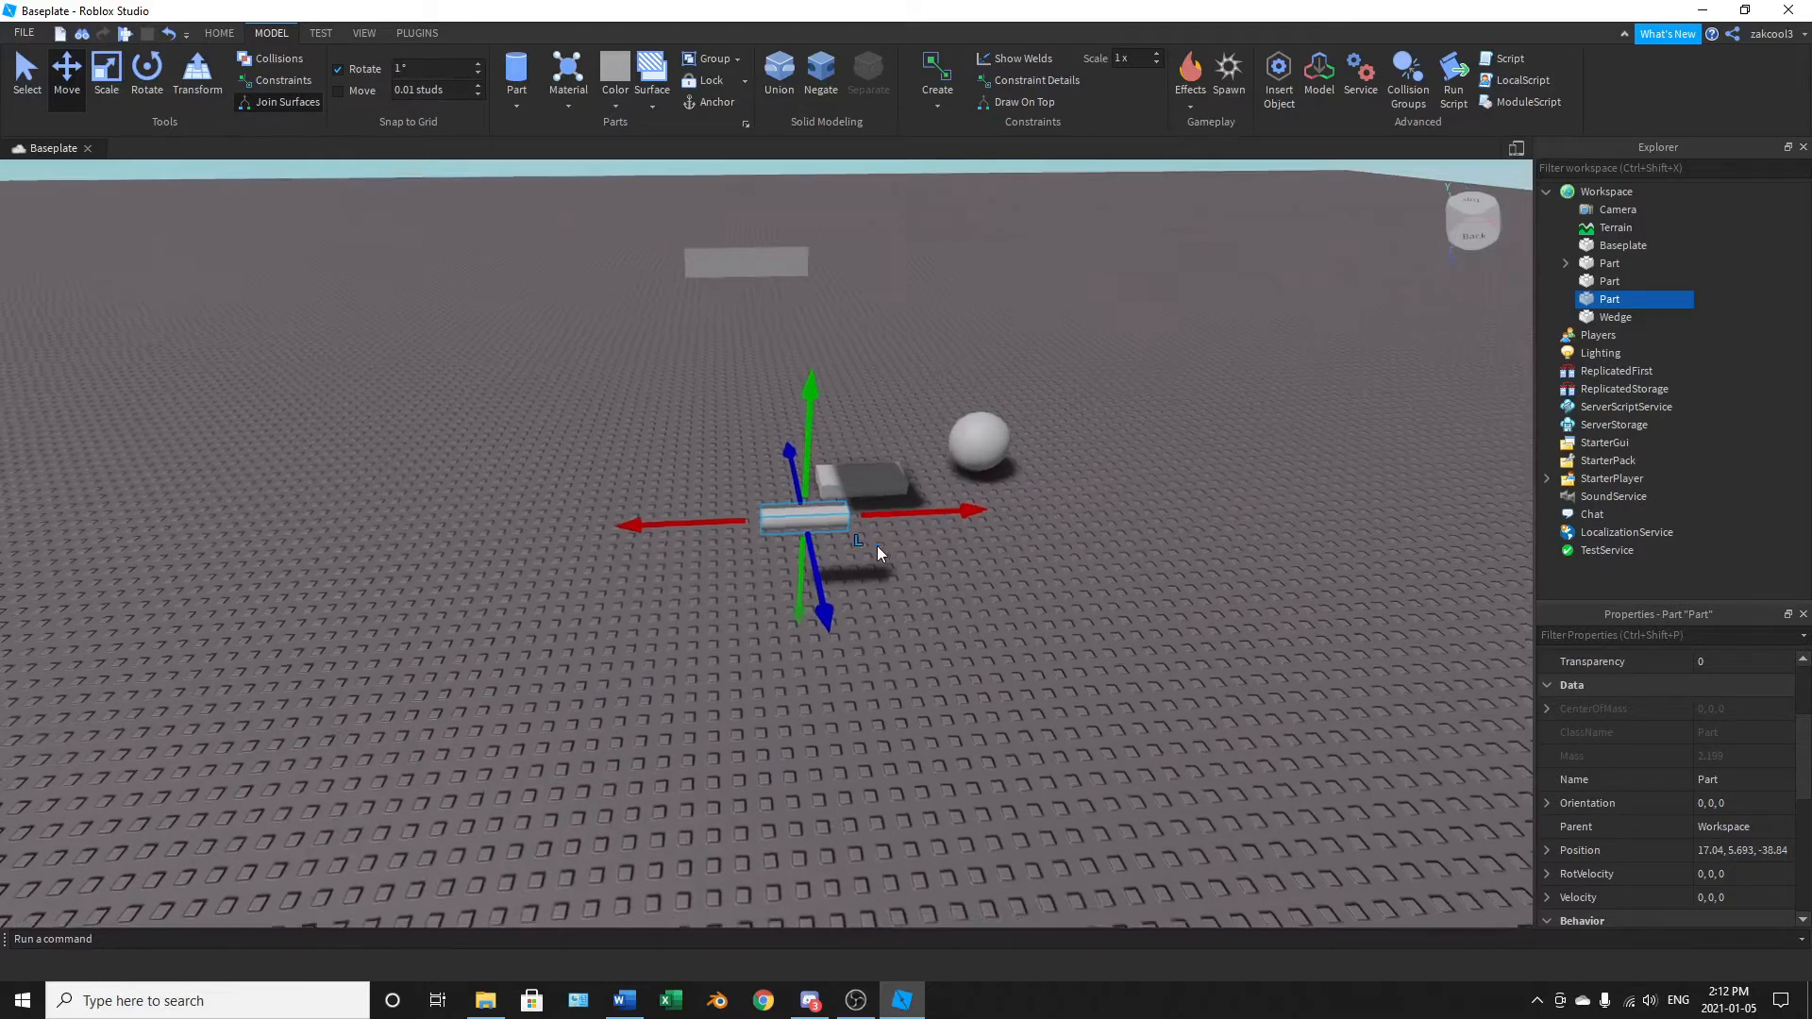
{"action": "scroll", "coordinate": [875, 545], "scroll_direction": "up", "scroll_amount": 4}
{"action": "scroll", "coordinate": [876, 545], "scroll_direction": "down", "scroll_amount": 8}
{"action": "scroll", "coordinate": [875, 545], "scroll_direction": "down", "scroll_amount": 5}
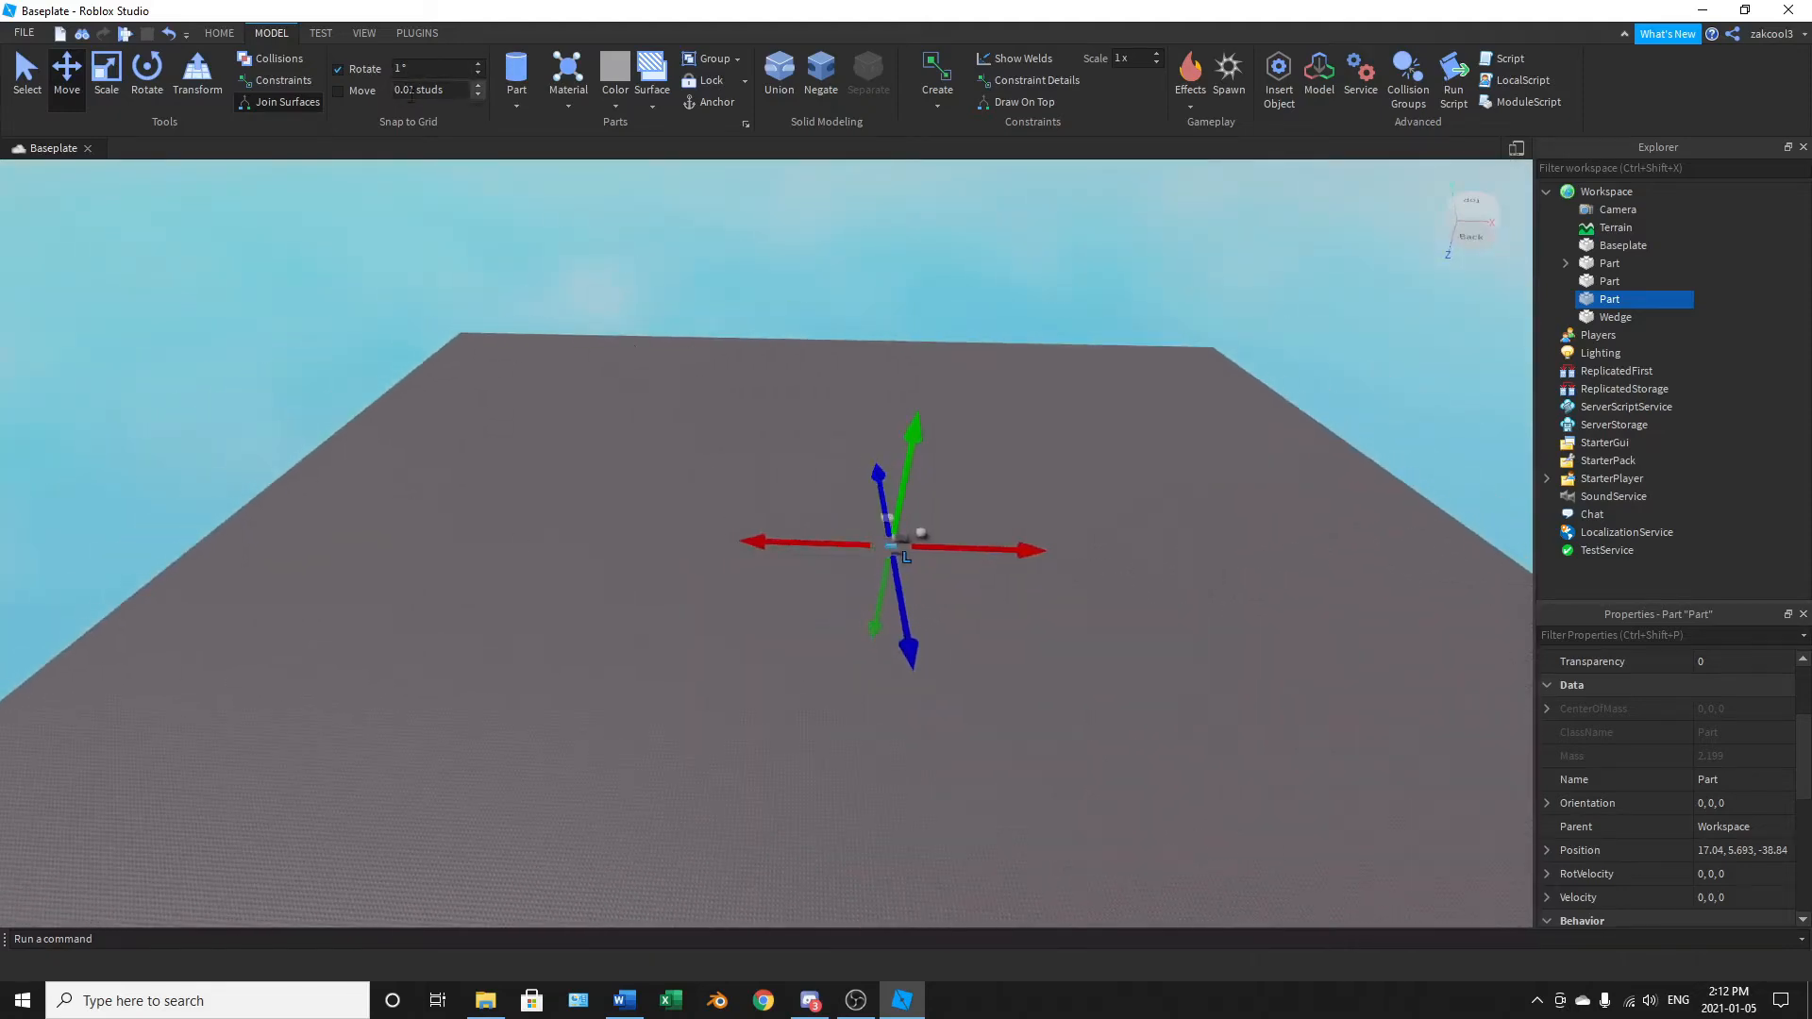
{"action": "scroll", "coordinate": [862, 598], "scroll_direction": "up", "scroll_amount": 12}
{"action": "right_click_drag", "start_coordinate": [865, 598], "coordinate": [866, 604]}
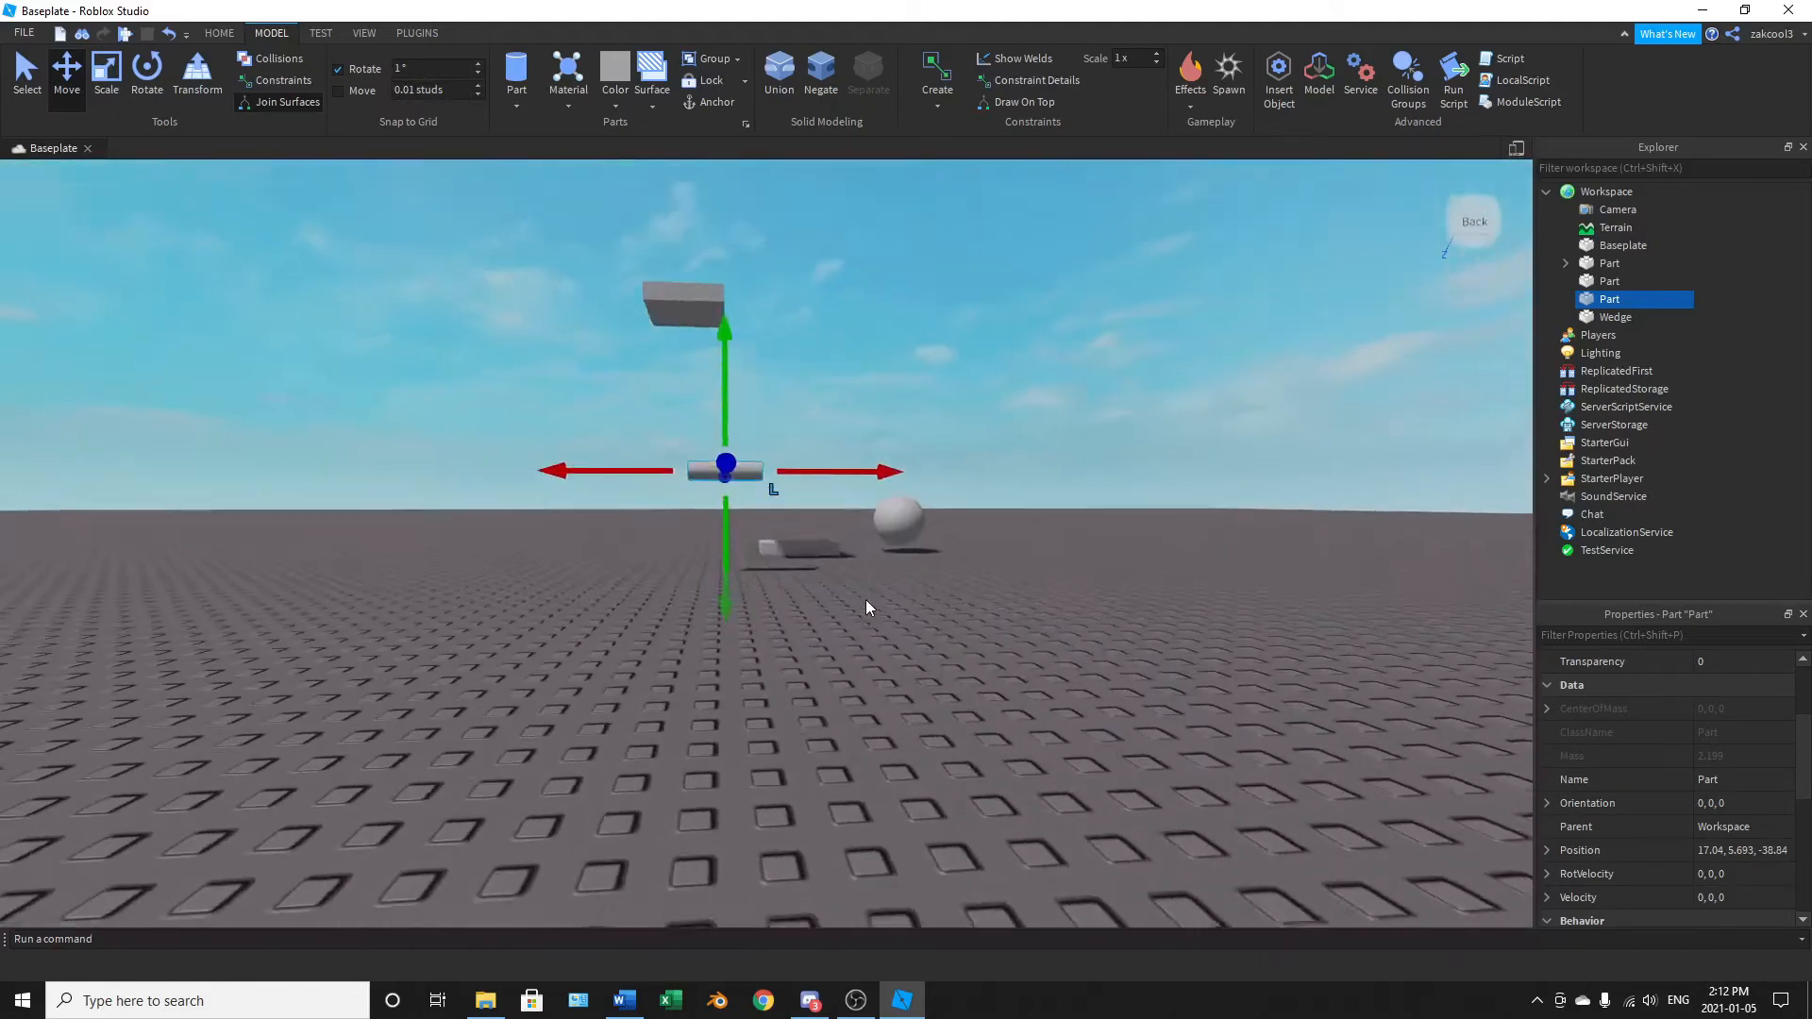
{"action": "scroll", "coordinate": [867, 604], "scroll_direction": "up", "scroll_amount": 5}
{"action": "scroll", "coordinate": [867, 604], "scroll_direction": "down", "scroll_amount": 5}
Step: Look over the testing and view options and open the Toolbox
{"action": "left_click", "coordinate": [320, 35]}
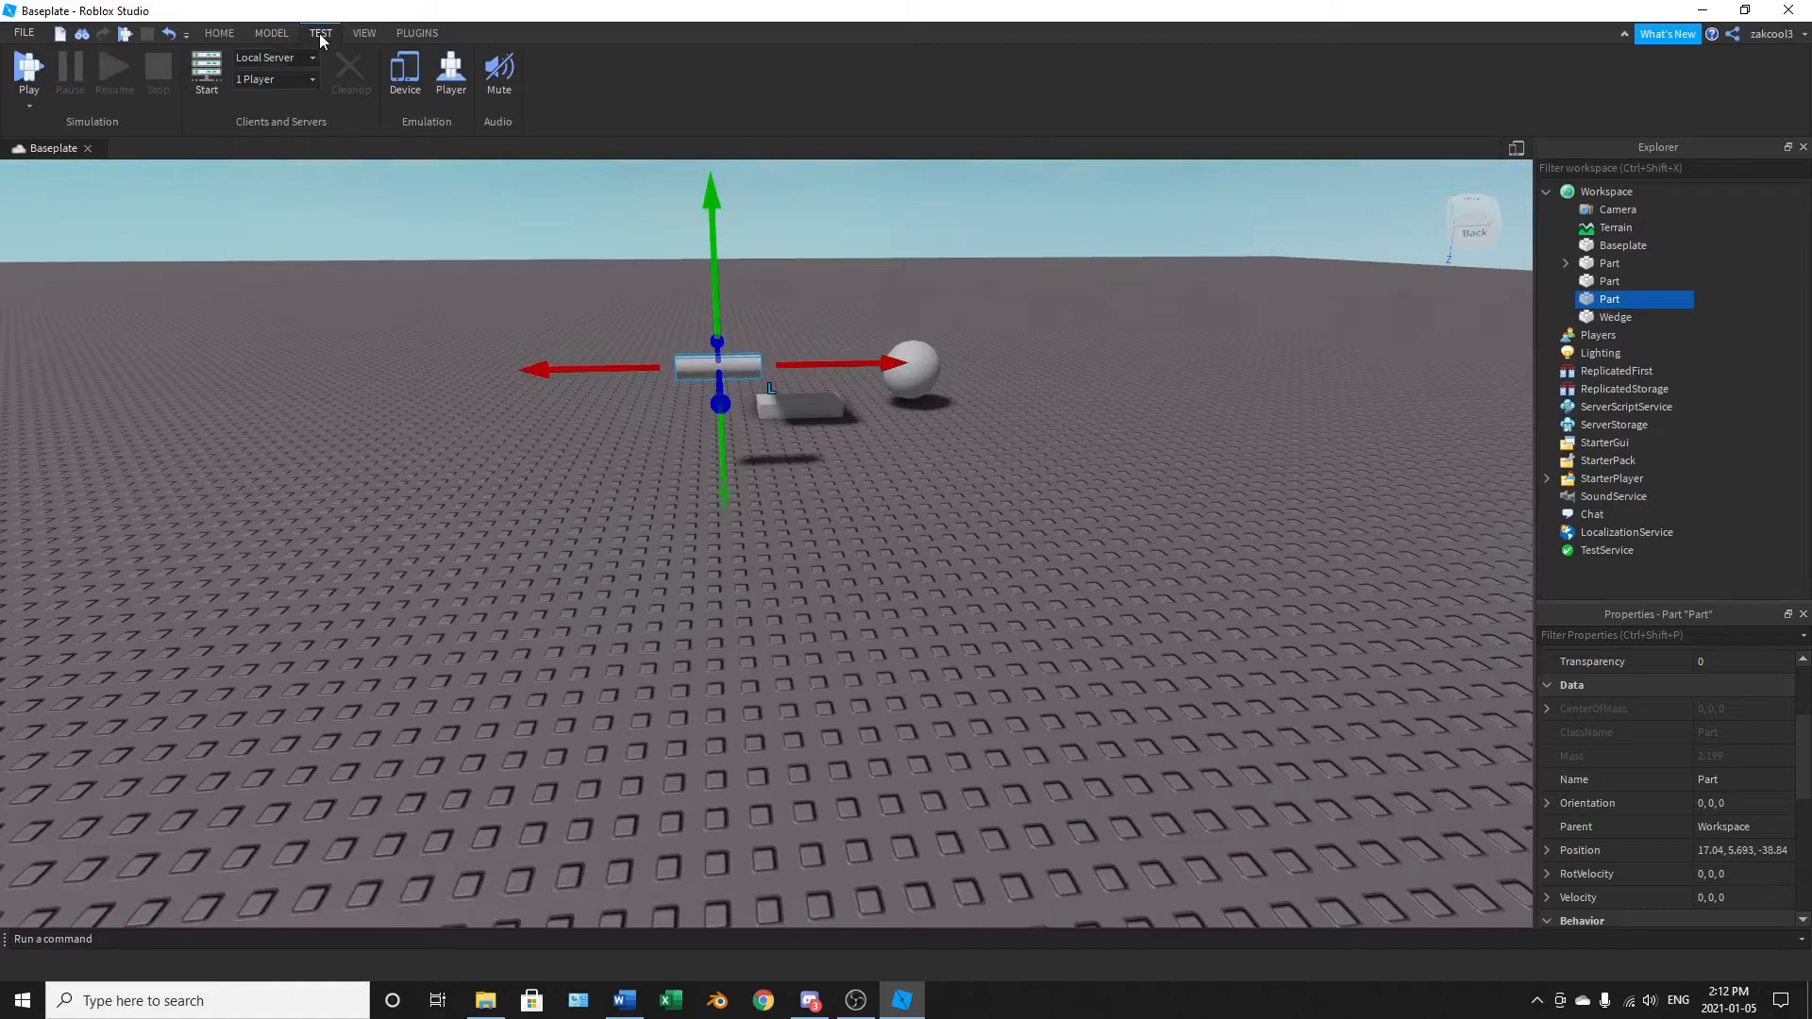
{"action": "left_click", "coordinate": [362, 34]}
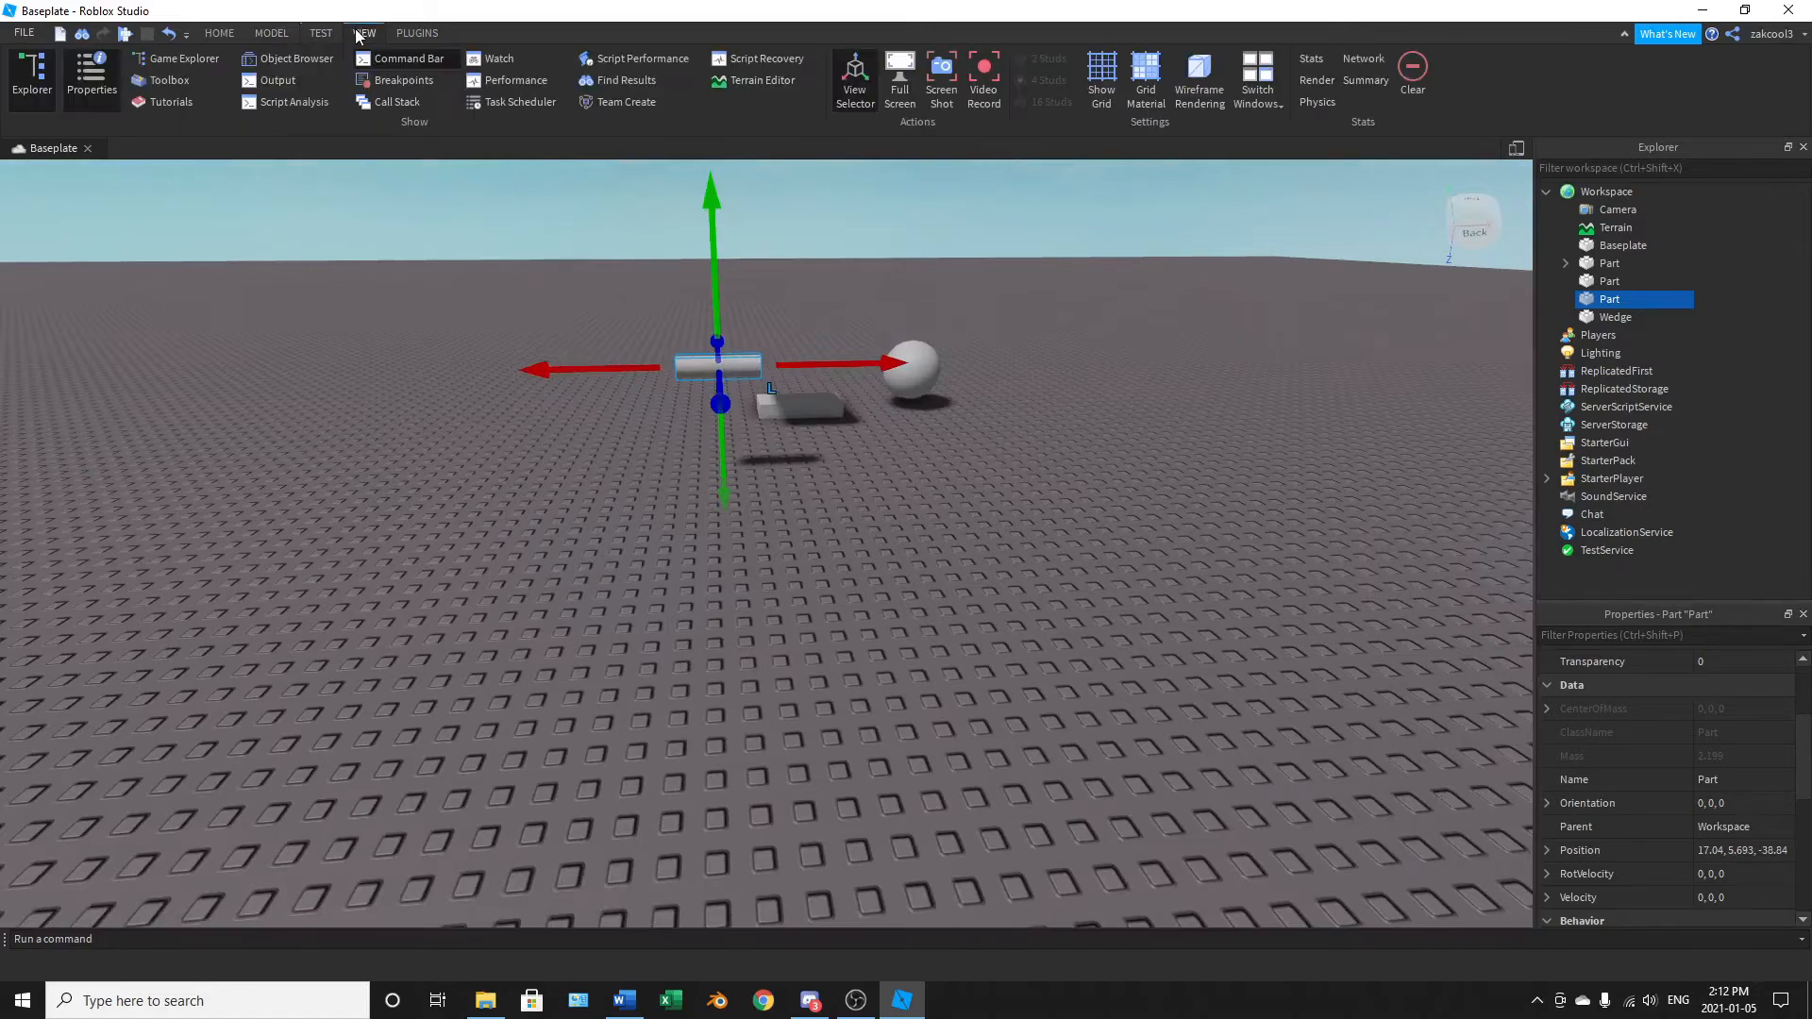
{"action": "left_click", "coordinate": [174, 76]}
{"action": "right_click_drag", "start_coordinate": [683, 614], "coordinate": [684, 619]}
{"action": "scroll", "coordinate": [683, 619], "scroll_direction": "up", "scroll_amount": 5}
{"action": "scroll", "coordinate": [683, 619], "scroll_direction": "down", "scroll_amount": 5}
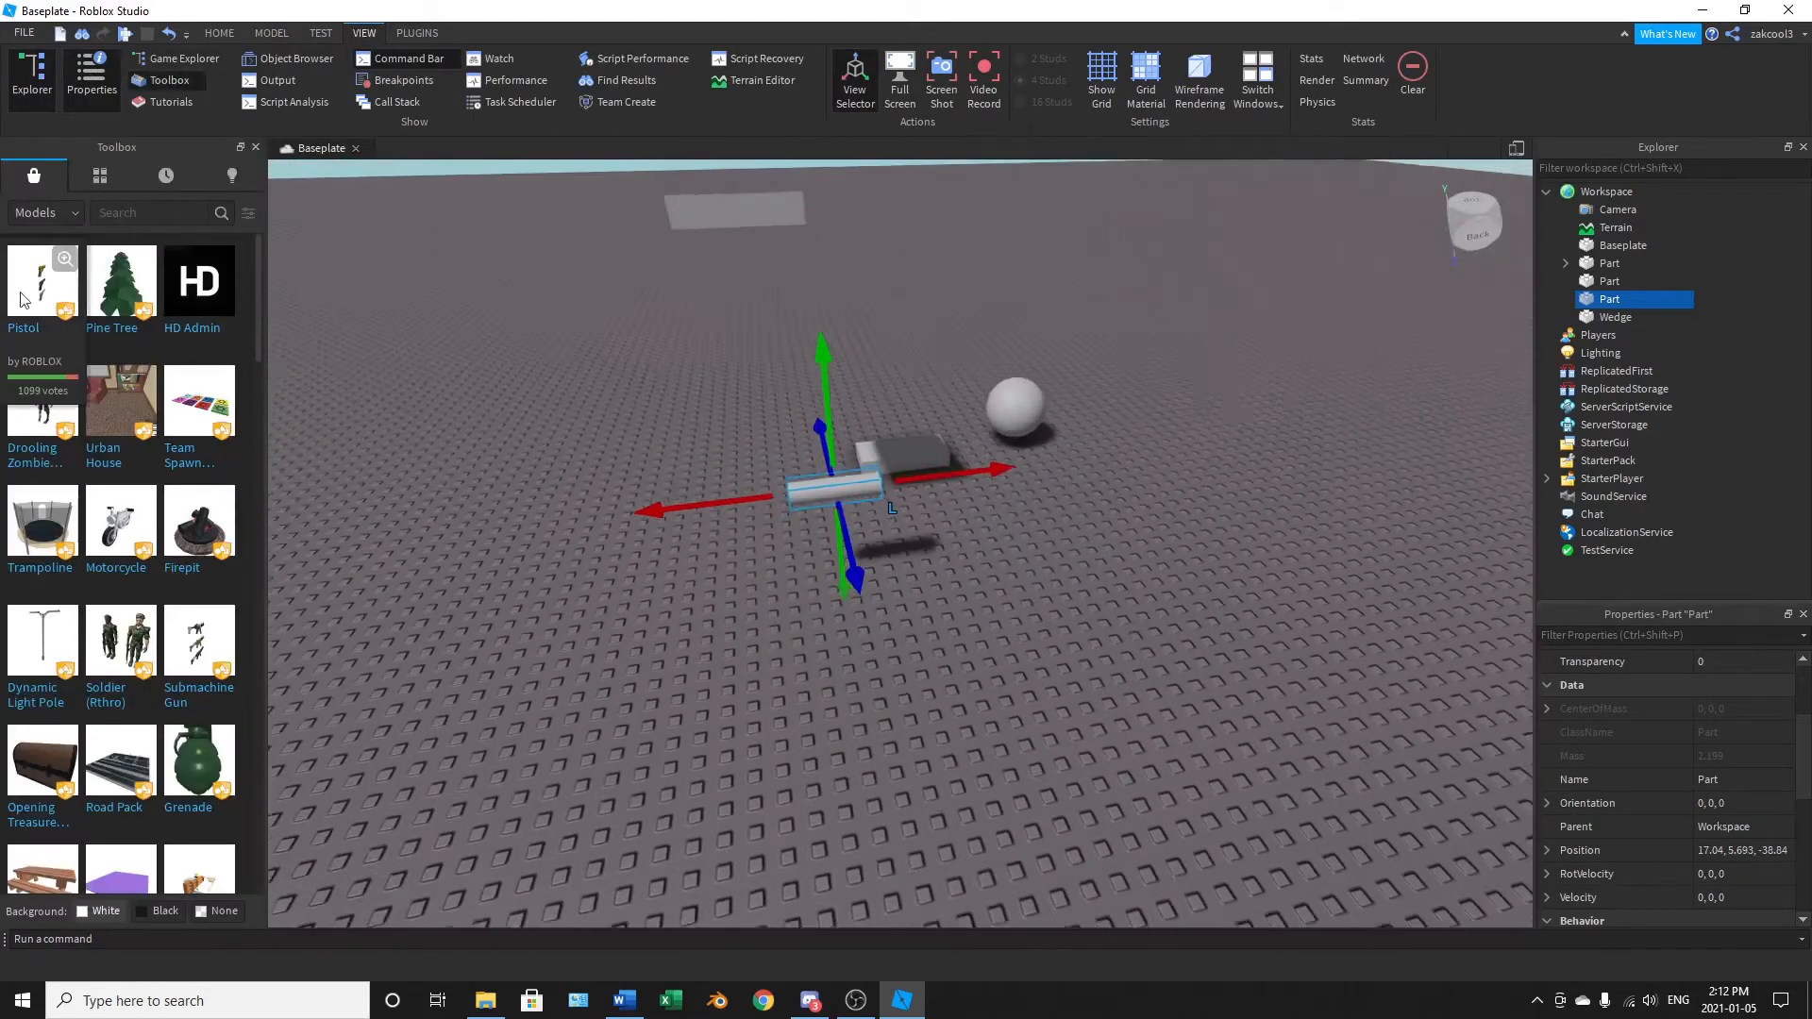
Step: Search the Toolbox models for "house"
{"action": "left_click", "coordinate": [120, 216]}
{"action": "type", "text": "hou"}
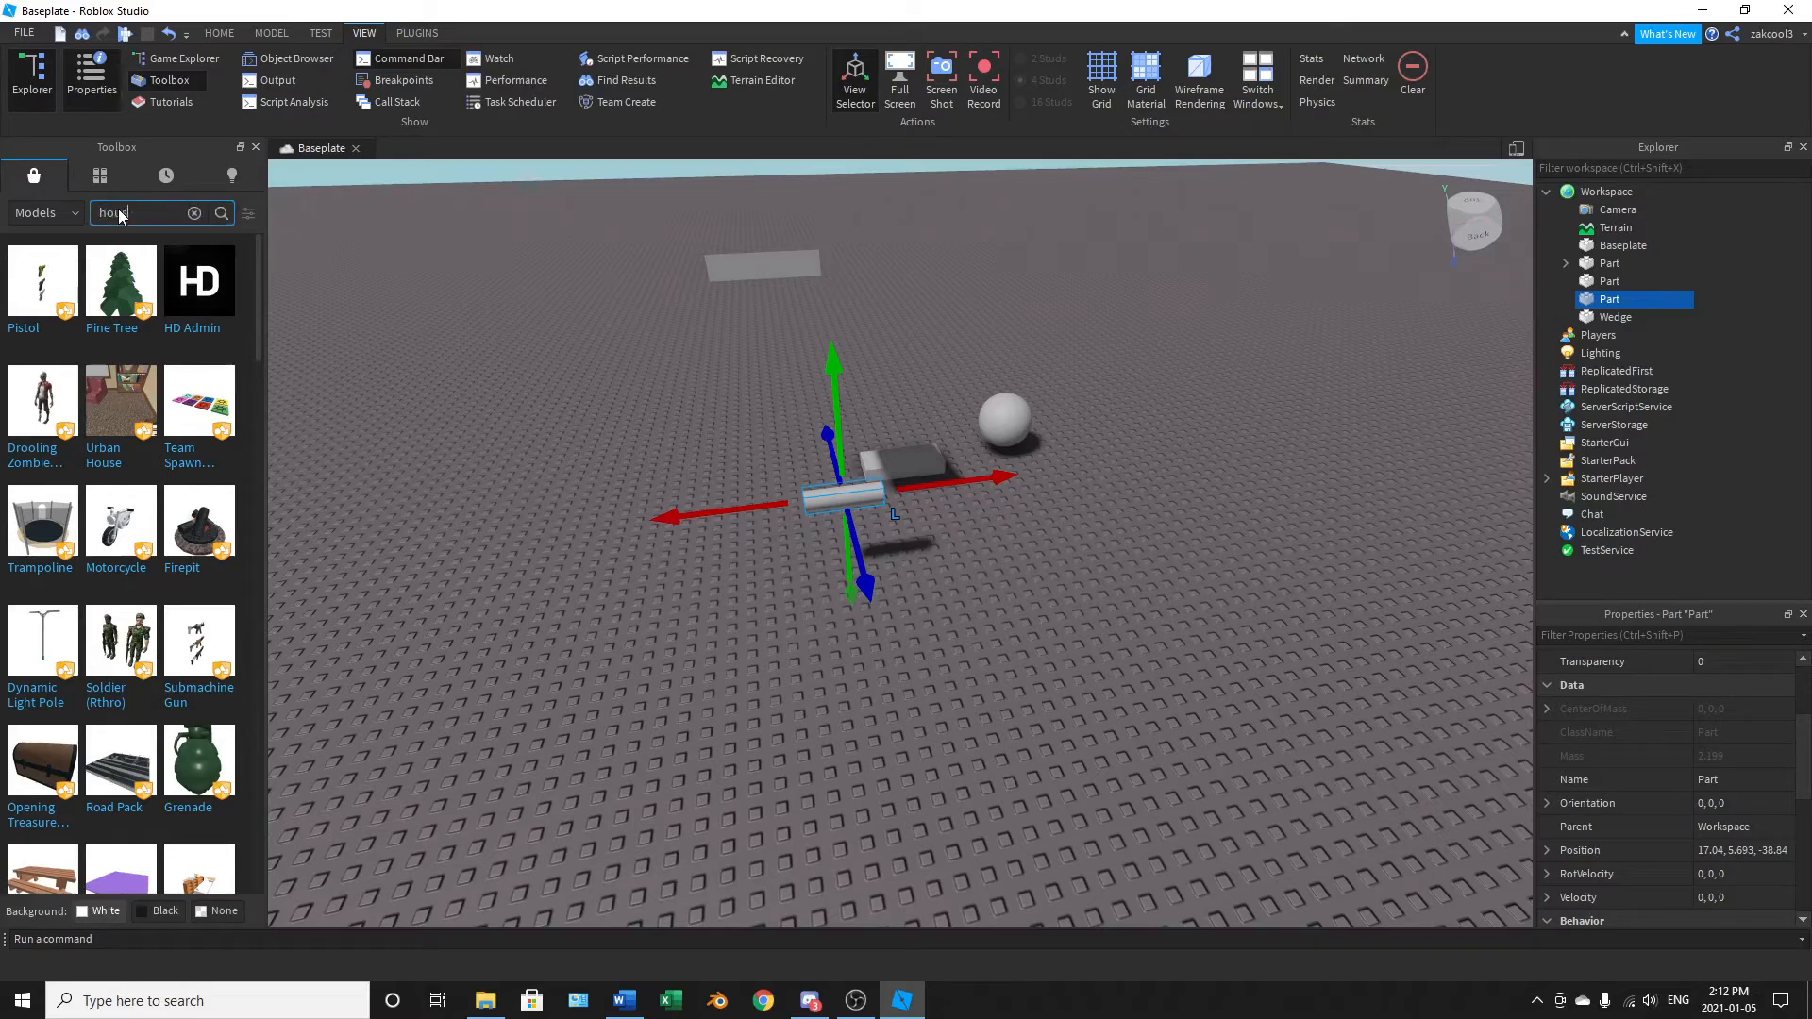
{"action": "type", "text": "se"}
{"action": "key", "text": "Return"}
Step: Insert the Log House model on an empty area of the baseplate away from the parts
{"action": "scroll", "coordinate": [693, 491], "scroll_direction": "up", "scroll_amount": 5}
{"action": "right_click_drag", "start_coordinate": [693, 491], "coordinate": [695, 494]}
{"action": "scroll", "coordinate": [692, 487], "scroll_direction": "down", "scroll_amount": 10}
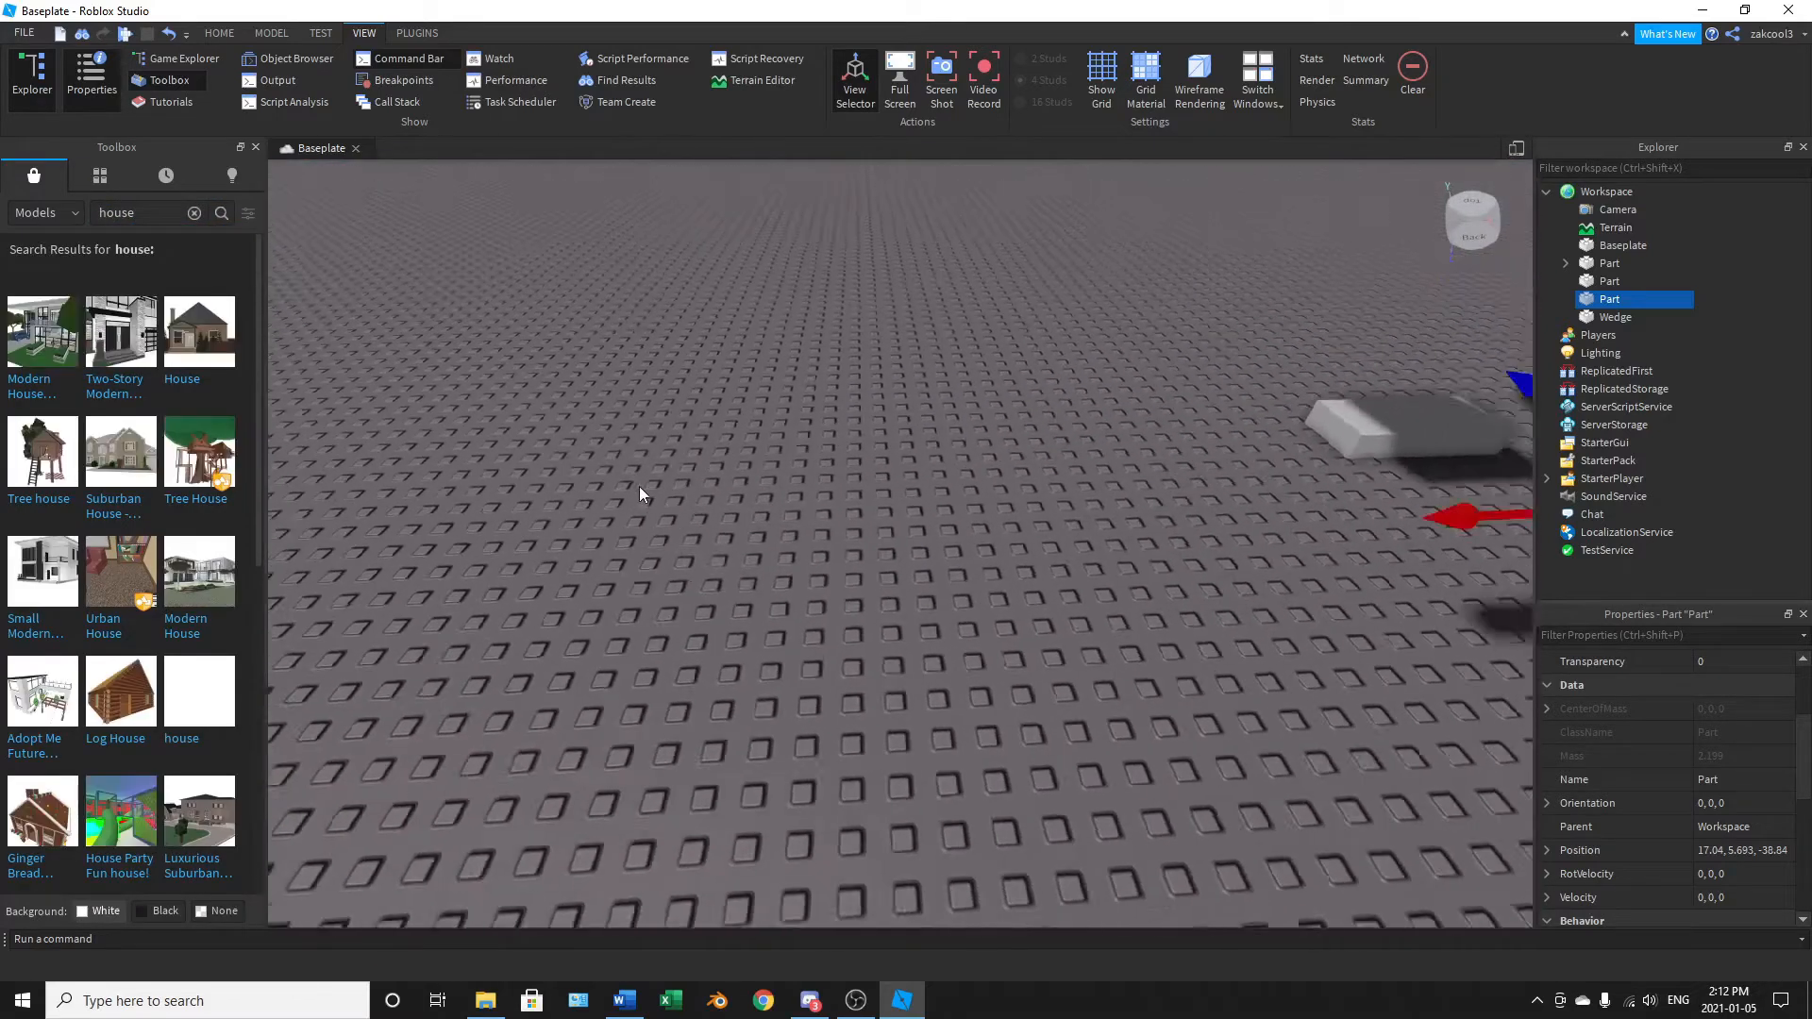
{"action": "key", "text": "a"}
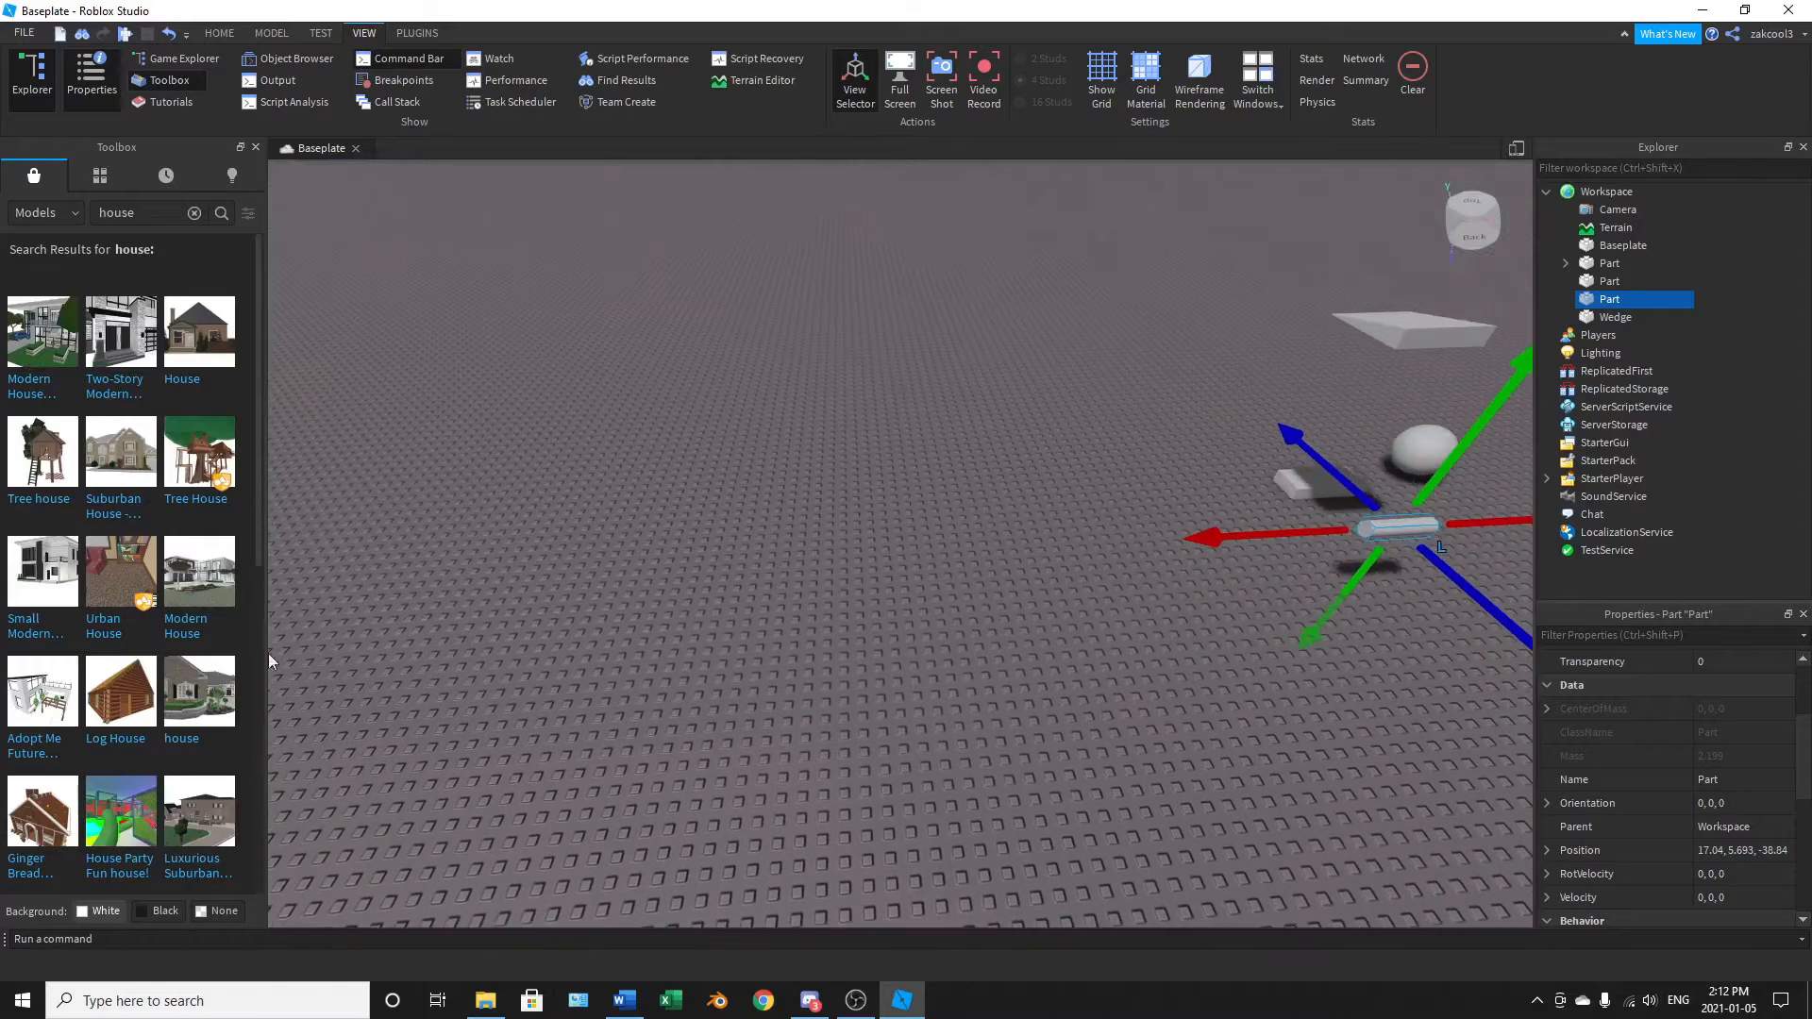
{"action": "left_click_drag", "start_coordinate": [167, 750], "coordinate": [632, 713]}
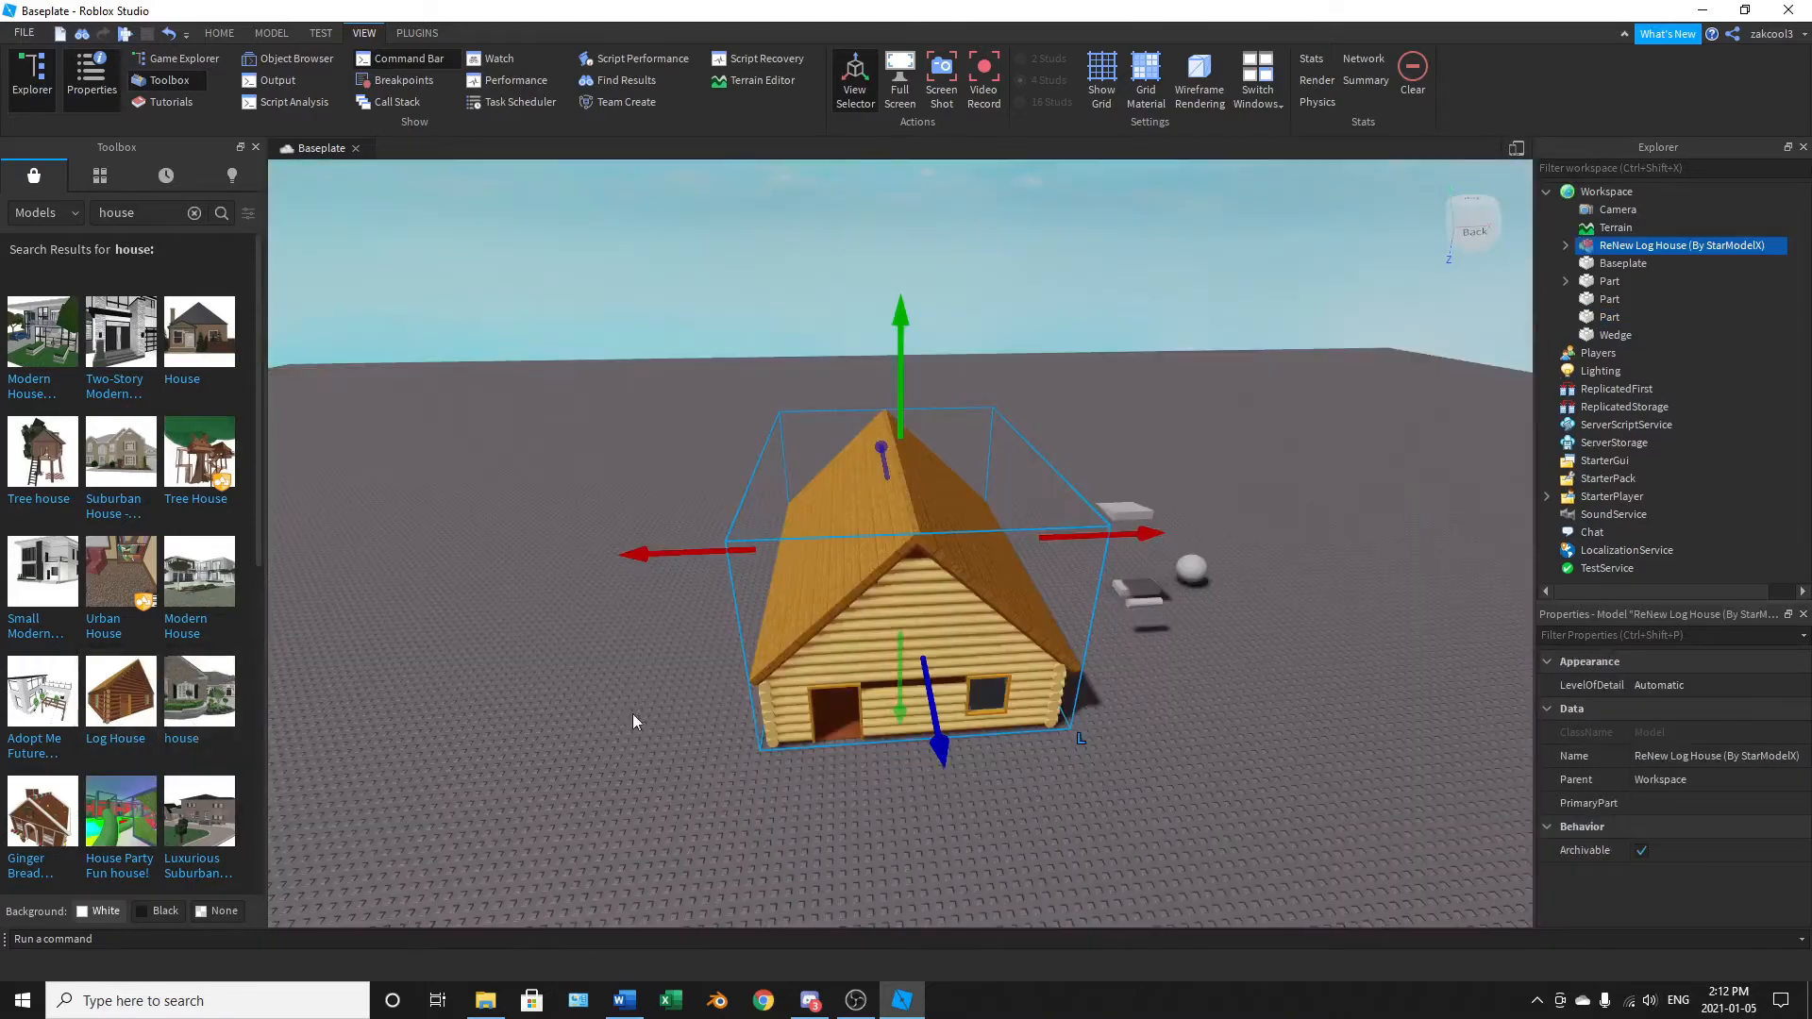
Step: Examine the log house's interior and its exterior from the front and side
{"action": "scroll", "coordinate": [749, 623], "scroll_direction": "up", "scroll_amount": 5}
{"action": "scroll", "coordinate": [749, 623], "scroll_direction": "up", "scroll_amount": 5}
{"action": "right_click_drag", "start_coordinate": [749, 623], "coordinate": [748, 621]}
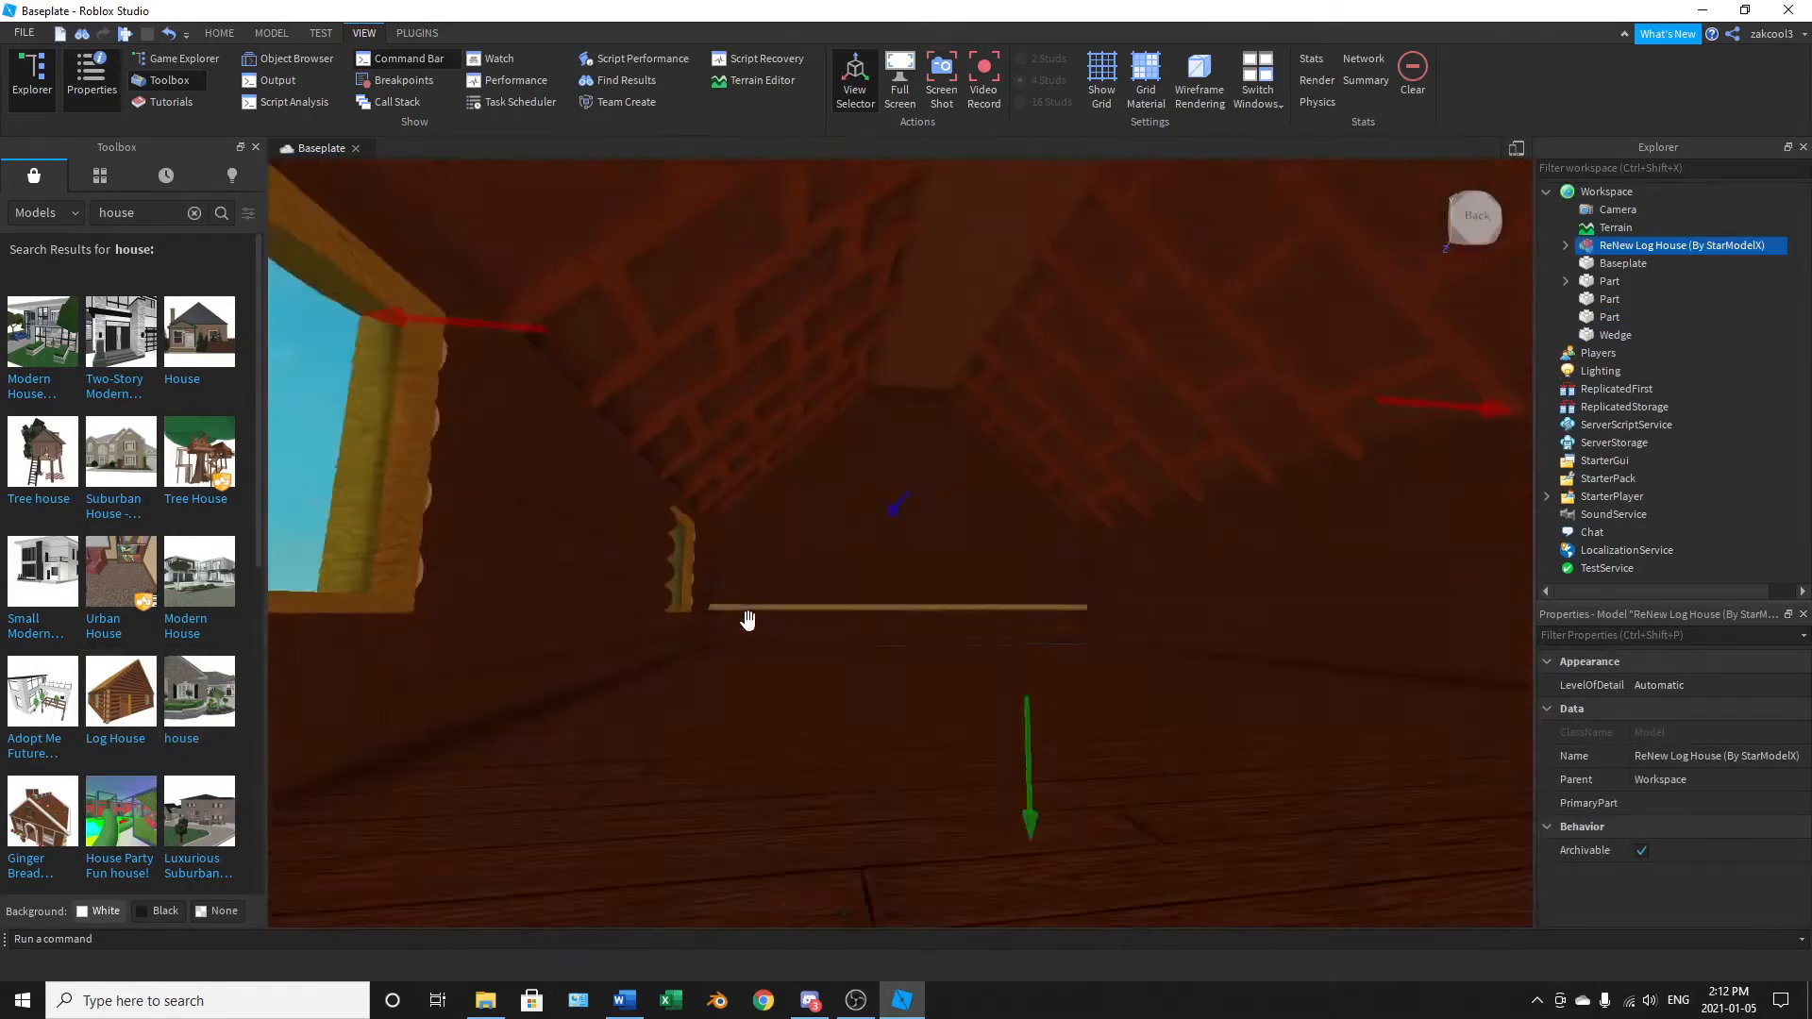
{"action": "scroll", "coordinate": [749, 624], "scroll_direction": "down", "scroll_amount": 8}
{"action": "key", "text": "d"}
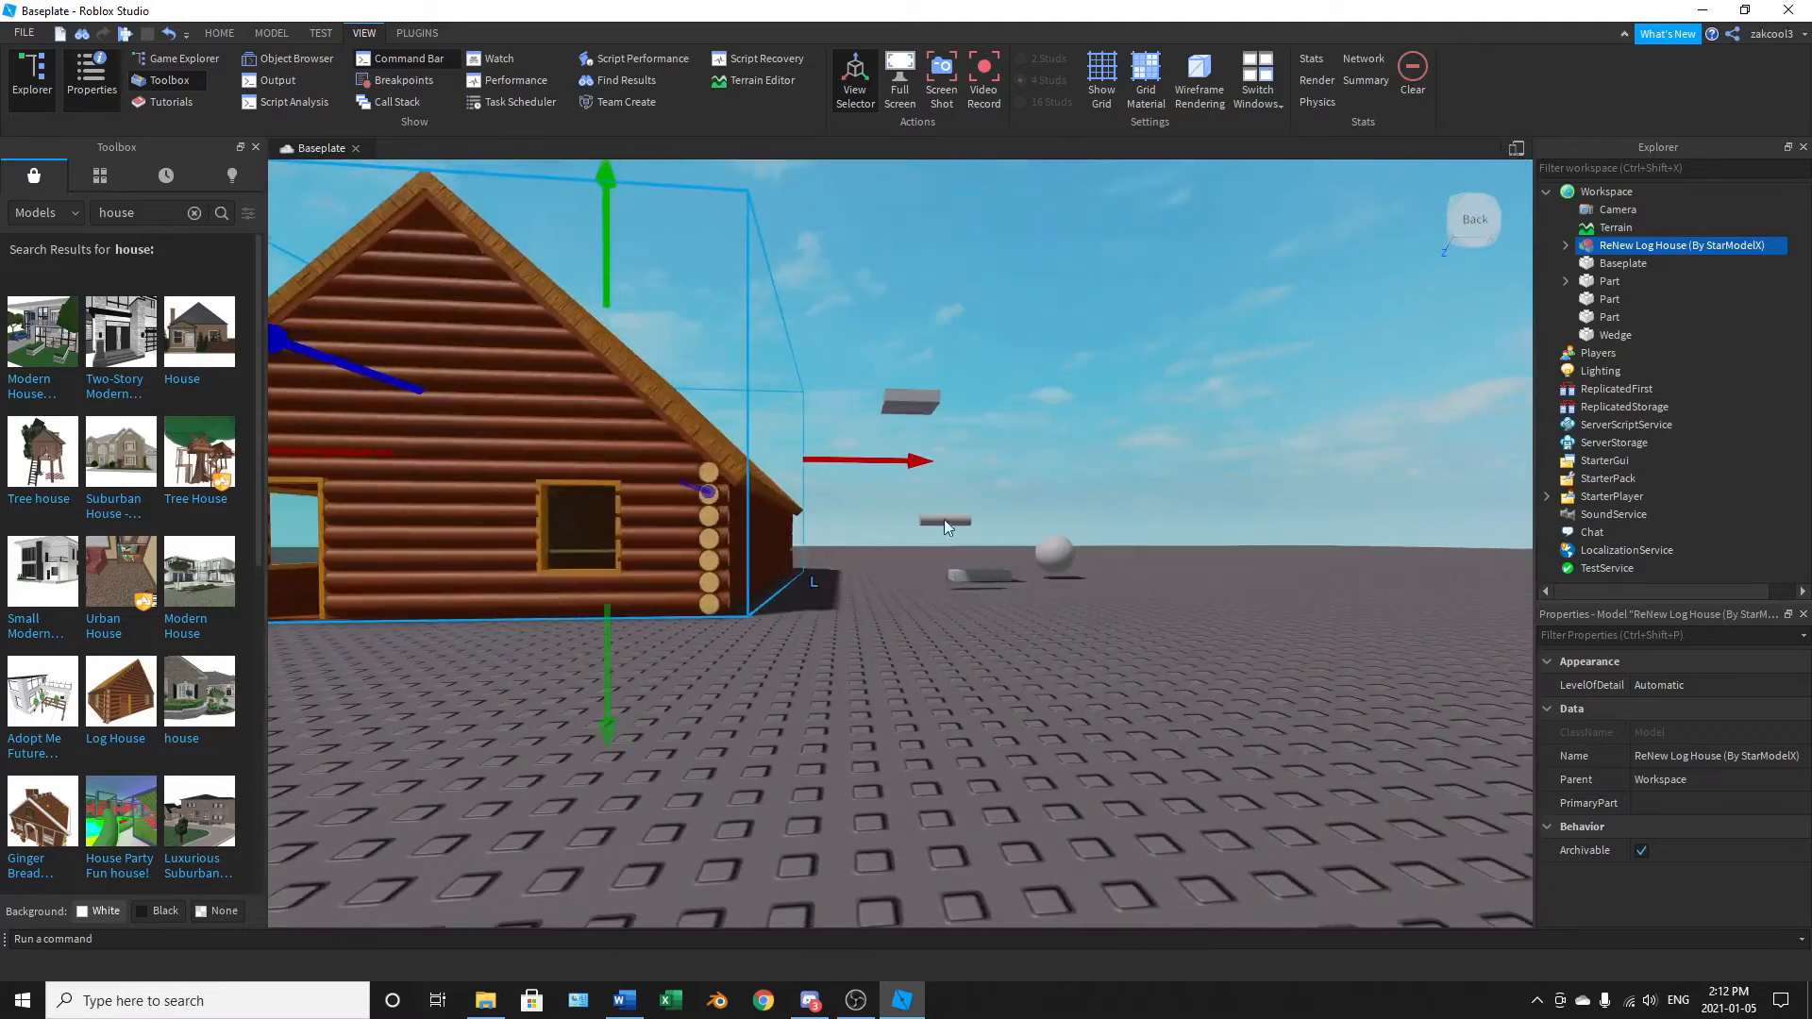
{"action": "key", "text": "a"}
{"action": "key", "text": "w"}
{"action": "key", "text": "d"}
{"action": "right_click_drag", "start_coordinate": [1023, 526], "coordinate": [1045, 525]}
{"action": "key", "text": "d"}
{"action": "key", "text": "w"}
{"action": "key", "text": "s"}
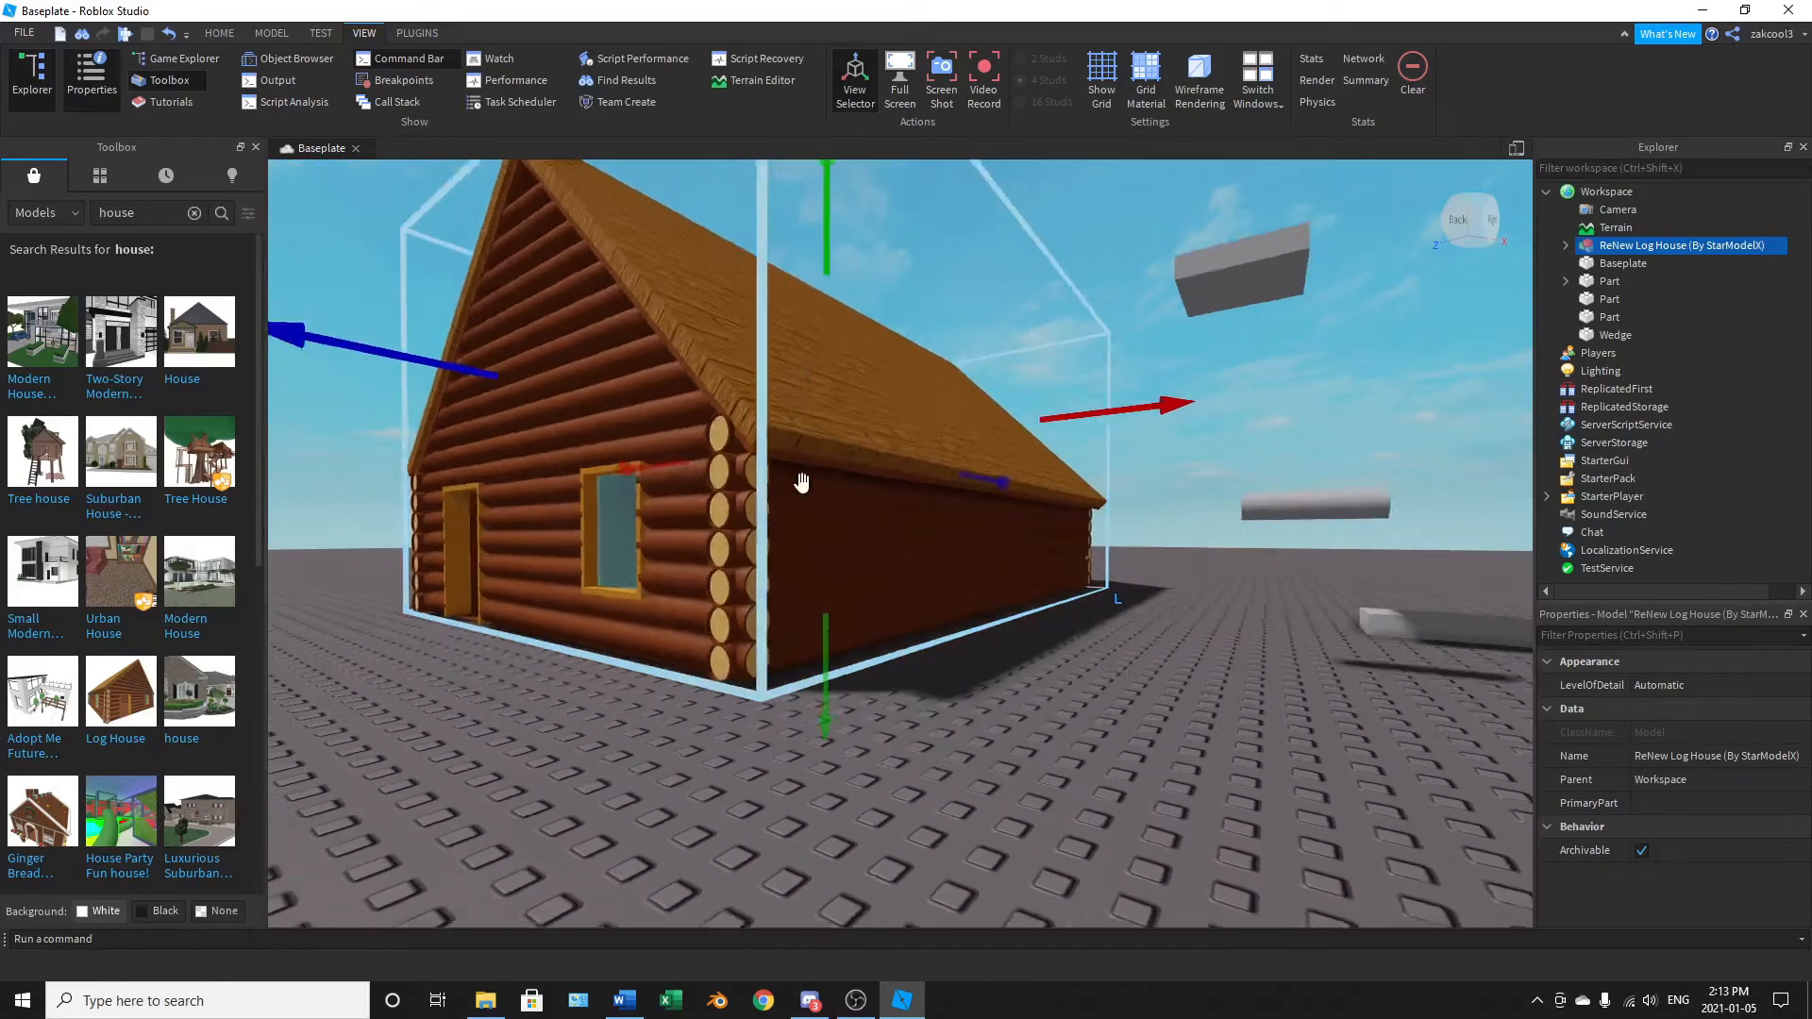
Step: Examine the house's front window and log corner up close, and select the cylinder beyond the house
{"action": "key", "text": "s"}
{"action": "key", "text": "w"}
{"action": "key", "text": "a"}
{"action": "right_click_drag", "start_coordinate": [760, 545], "coordinate": [761, 543]}
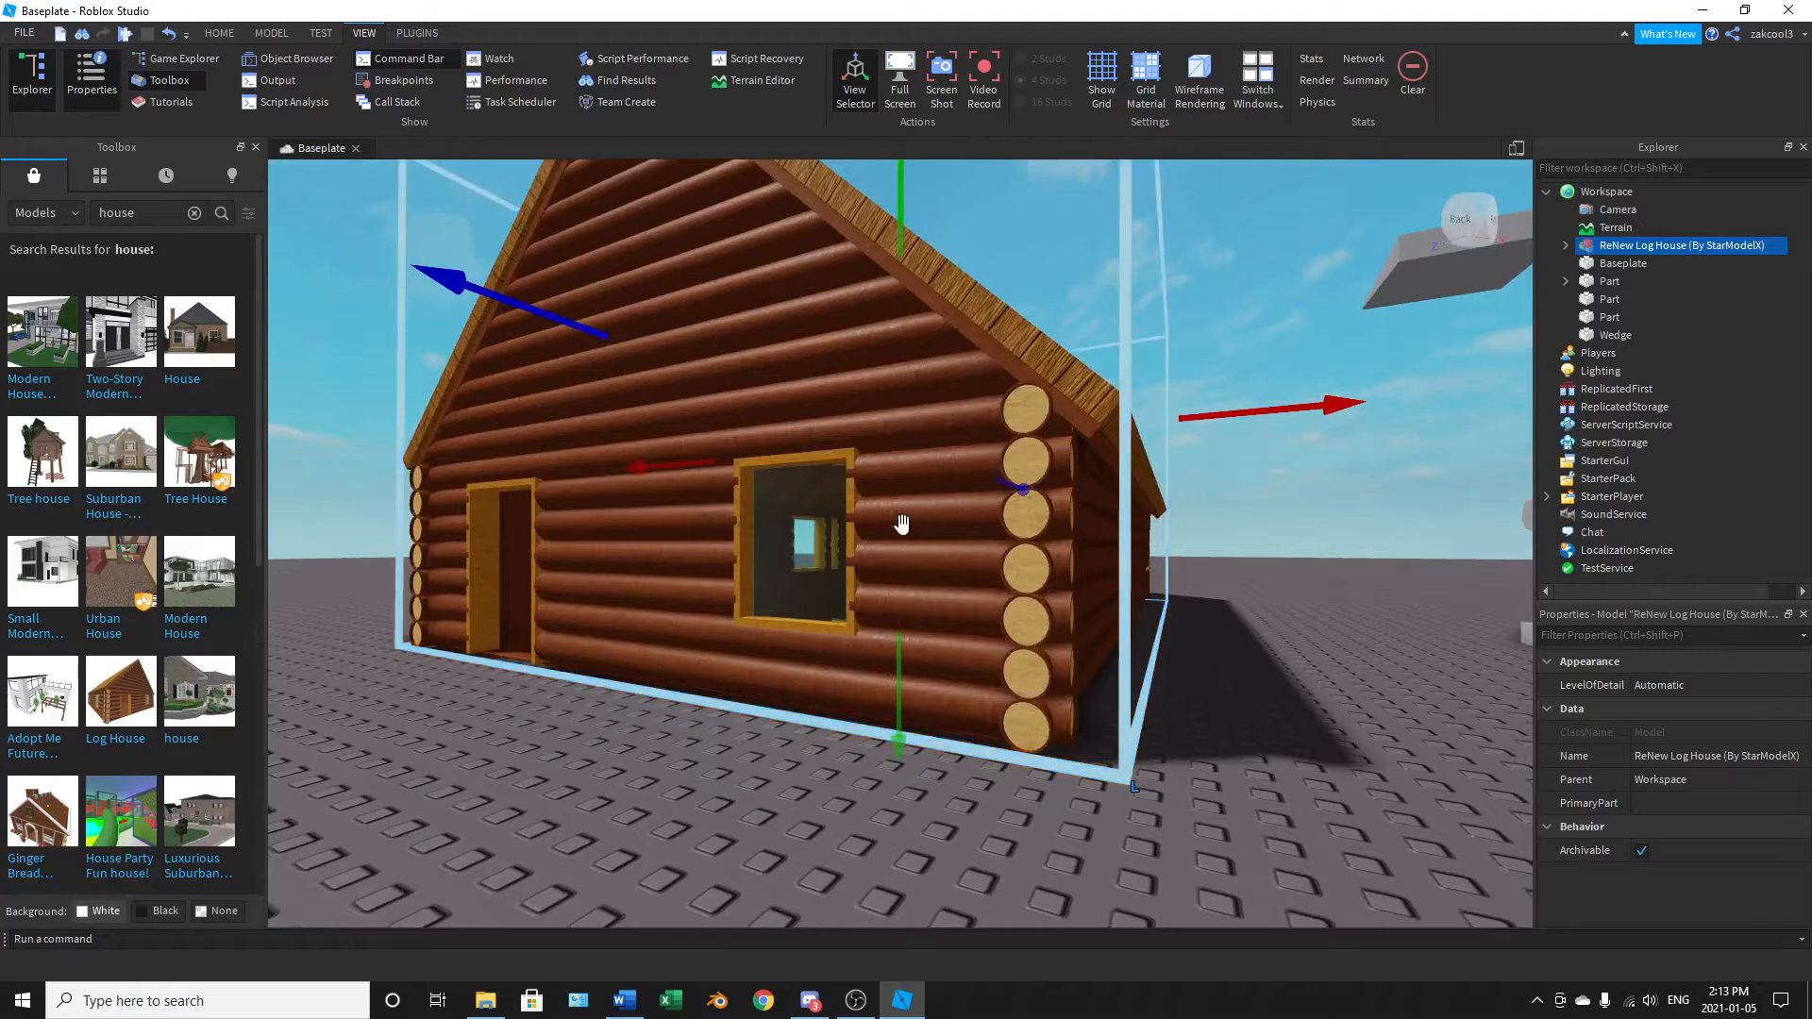
{"action": "key", "text": "w"}
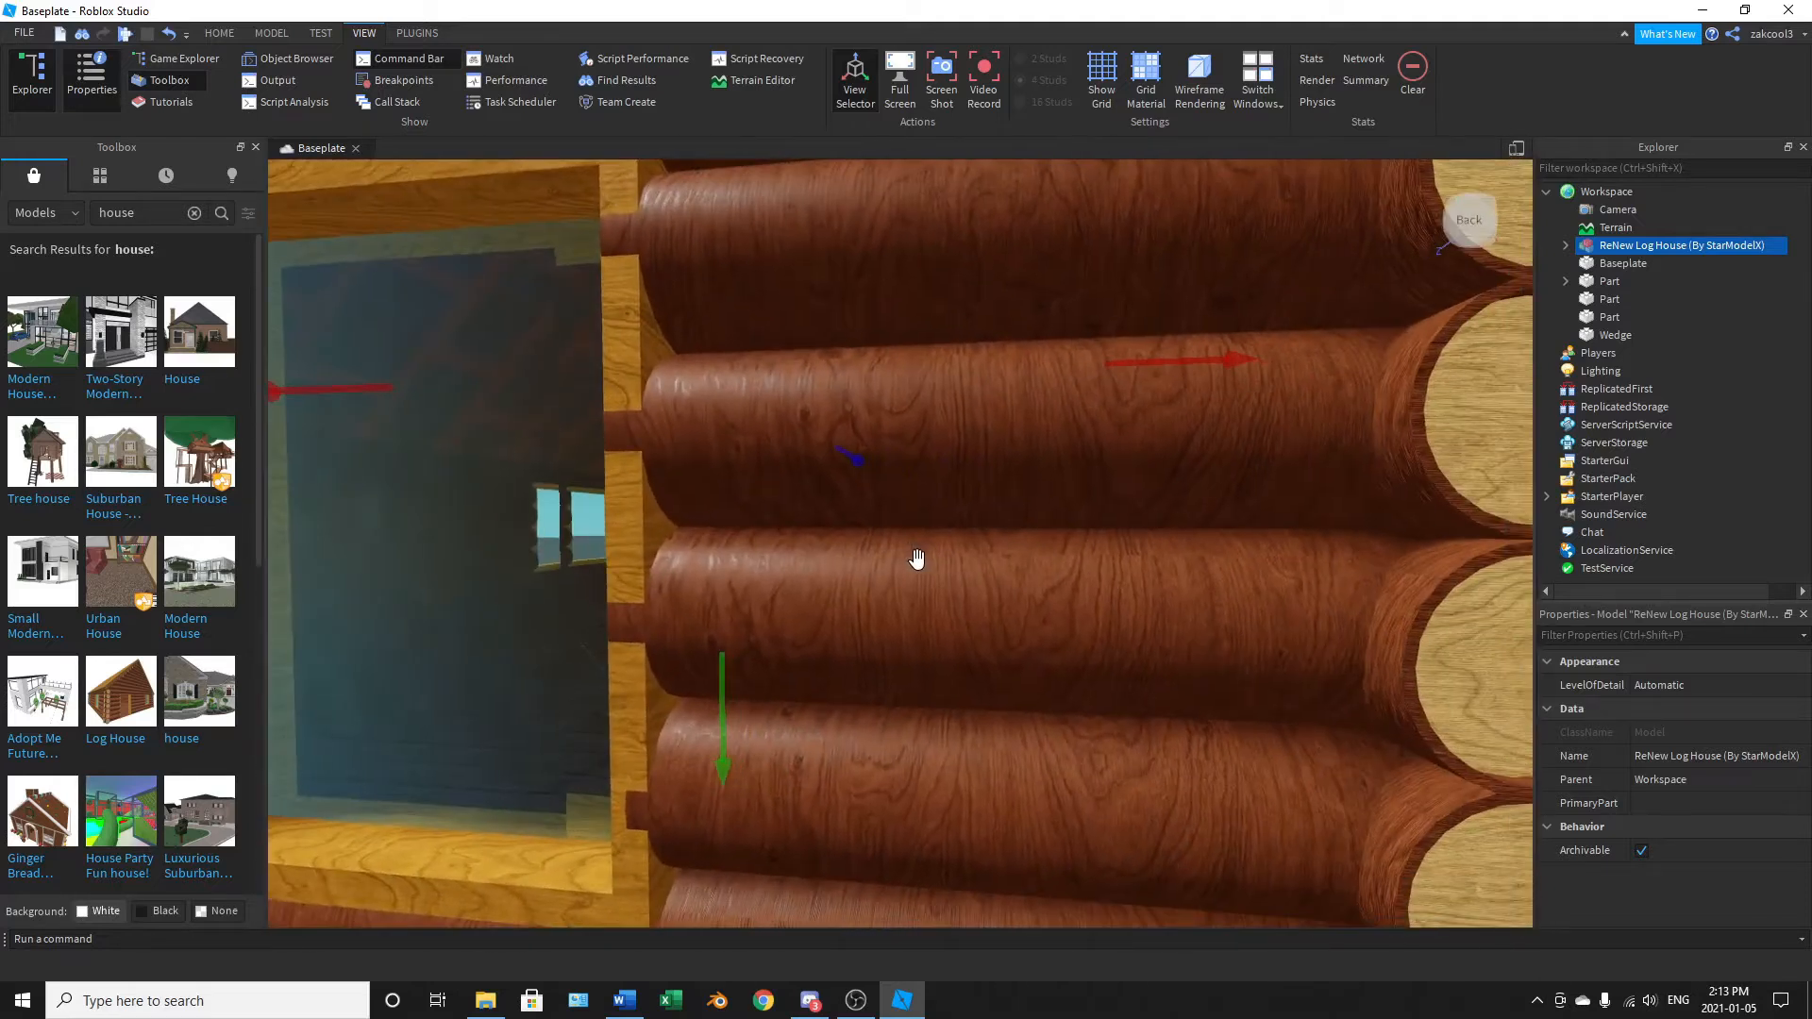
{"action": "key", "text": "s"}
{"action": "key", "text": "d"}
{"action": "right_click_drag", "start_coordinate": [917, 559], "coordinate": [917, 562]}
{"action": "left_click", "coordinate": [1000, 510]}
{"action": "key", "text": "a"}
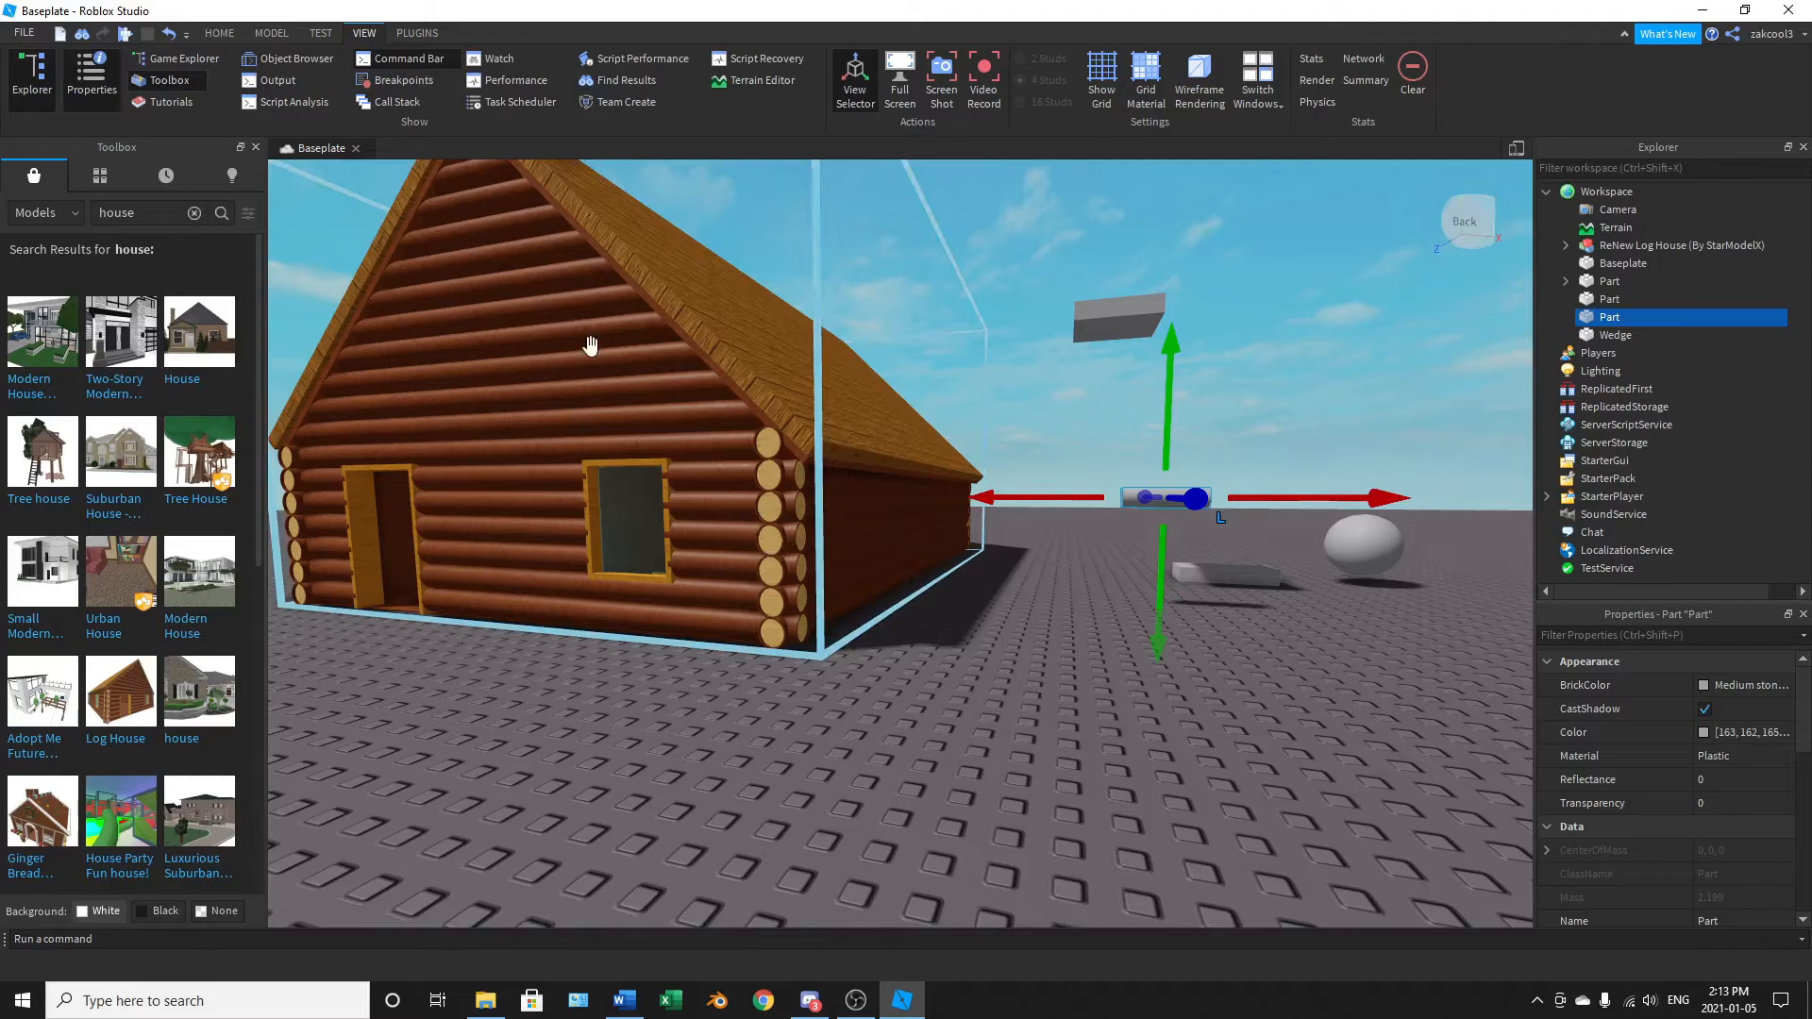
{"action": "key", "text": "w"}
{"action": "right_click_drag", "start_coordinate": [704, 610], "coordinate": [708, 618]}
{"action": "key", "text": "s"}
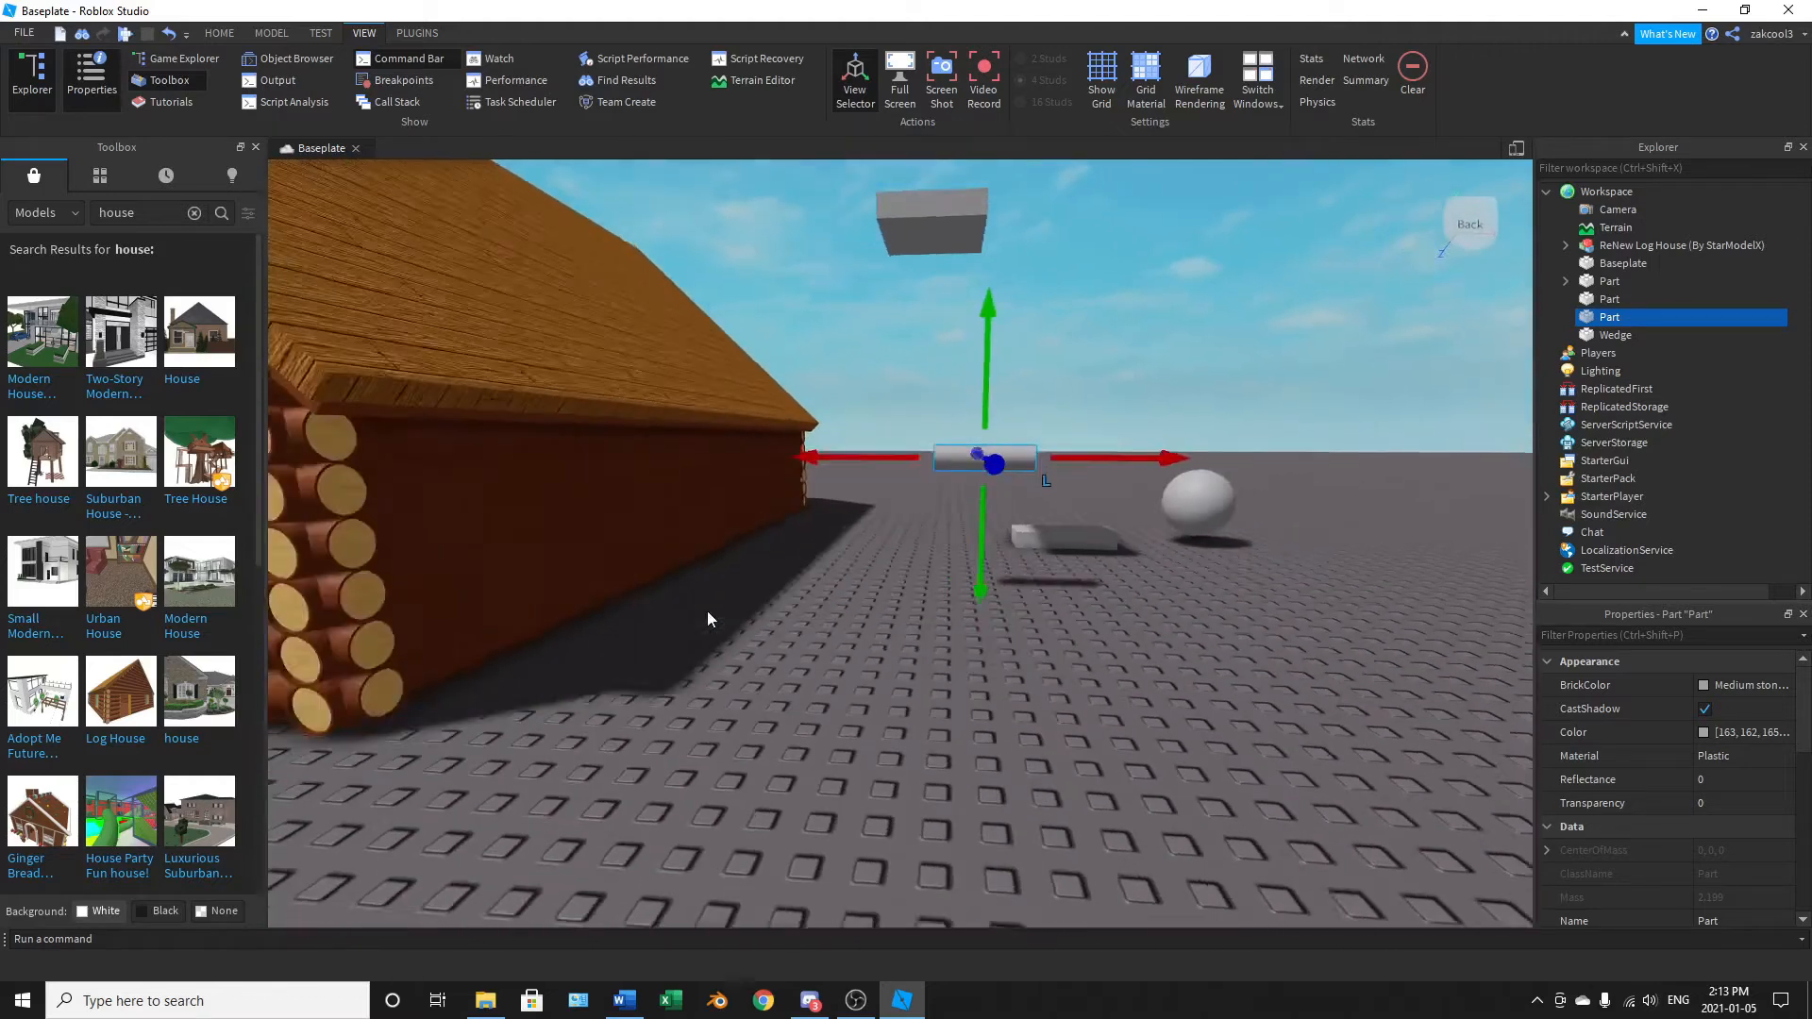
{"action": "key", "text": "a"}
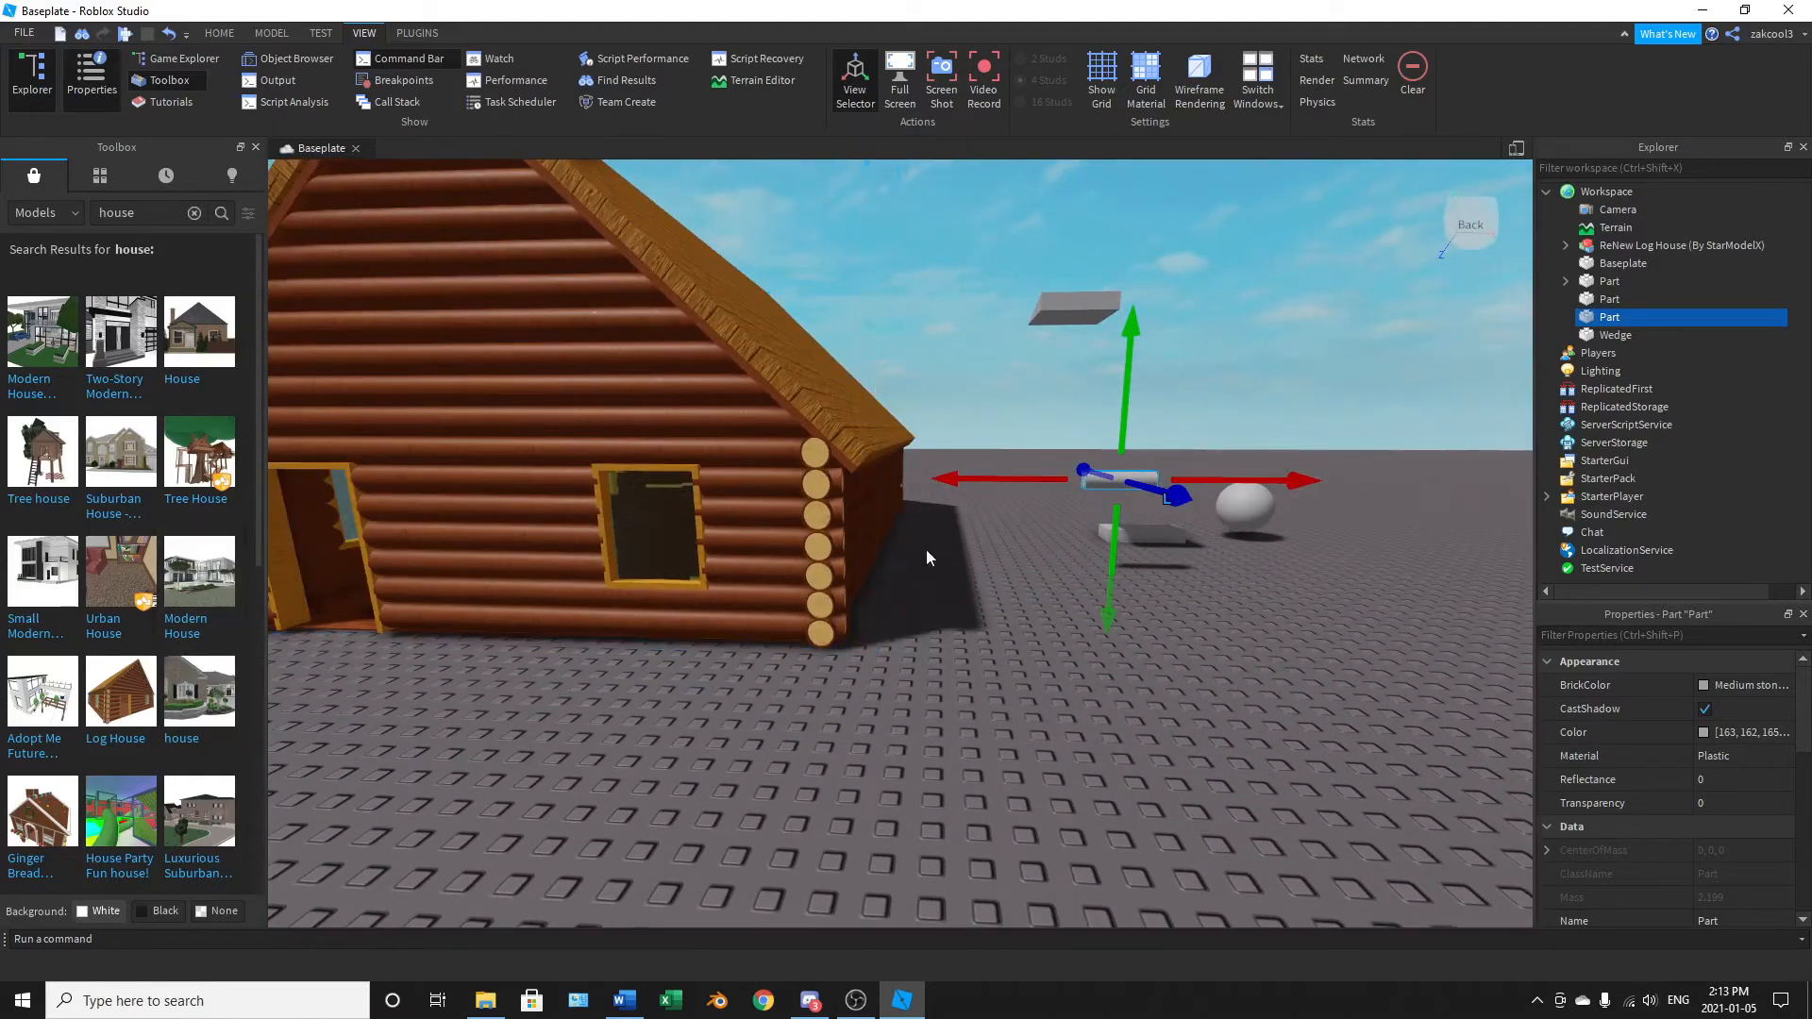
Step: Inspect the log house's windows, door and interior from near, far and around the corner
{"action": "scroll", "coordinate": [789, 568], "scroll_direction": "up", "scroll_amount": 10}
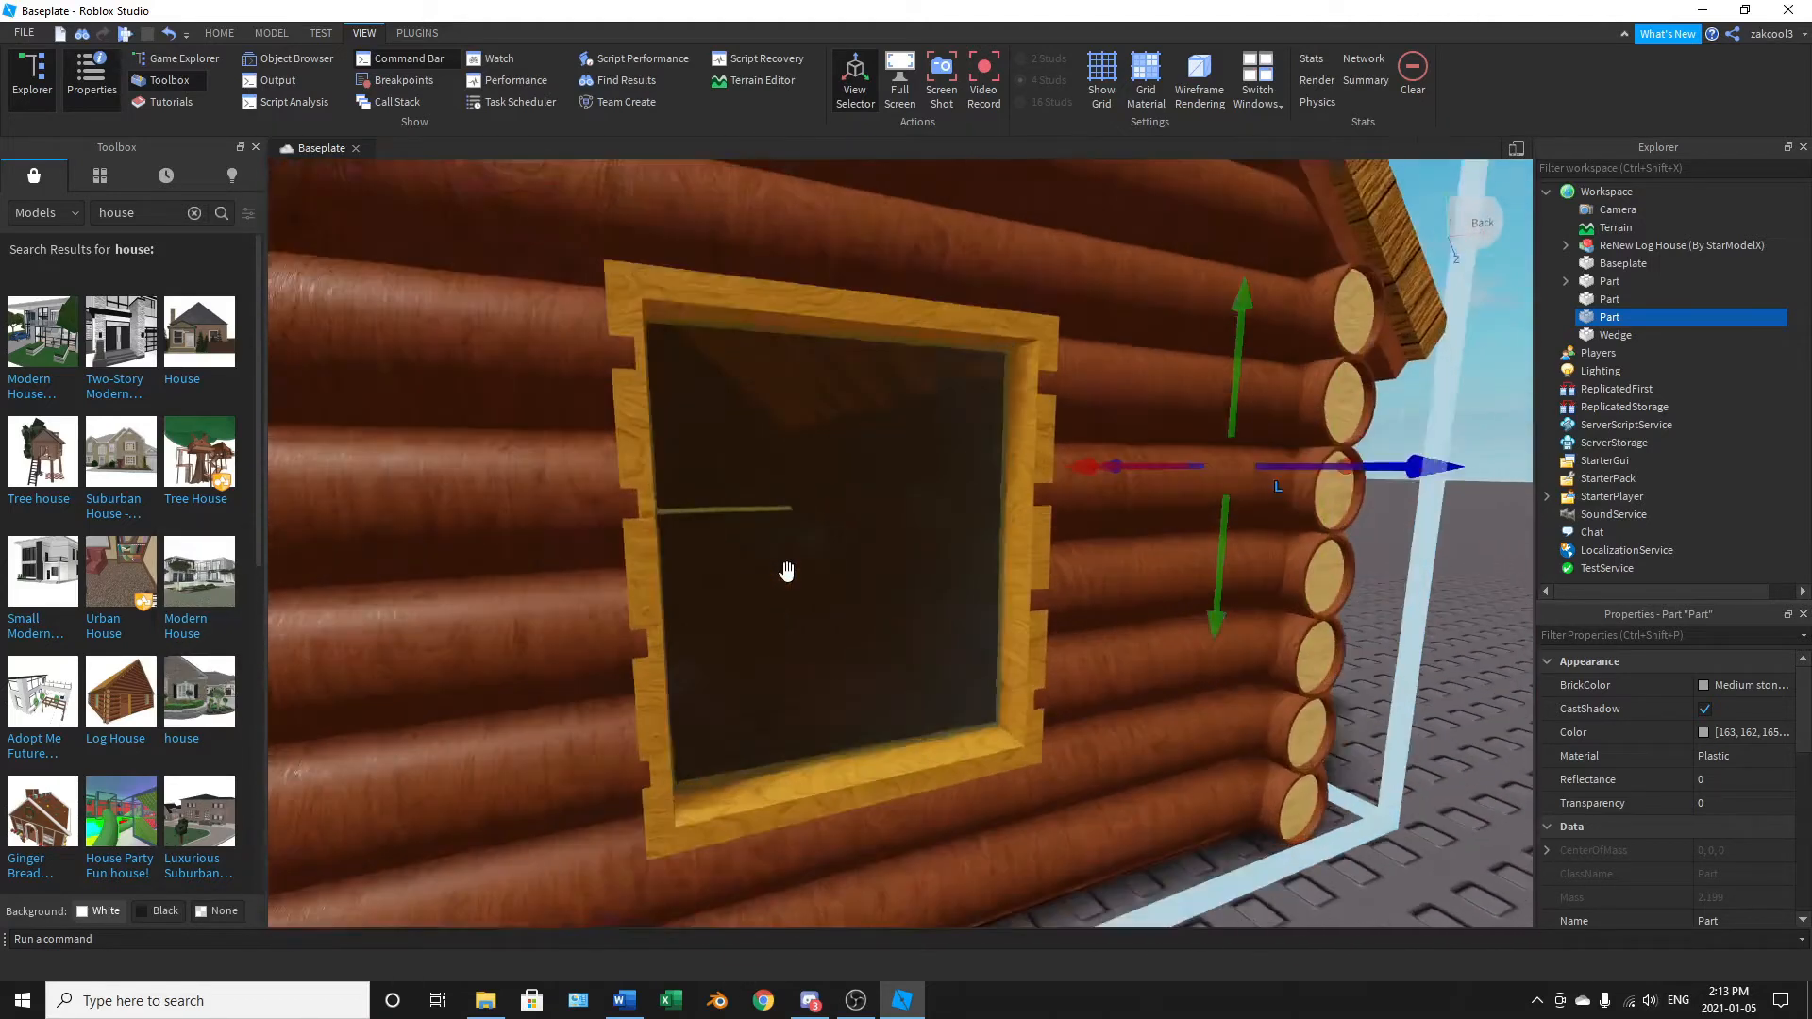
{"action": "scroll", "coordinate": [821, 513], "scroll_direction": "down", "scroll_amount": 6}
{"action": "scroll", "coordinate": [809, 513], "scroll_direction": "up", "scroll_amount": 4}
{"action": "scroll", "coordinate": [801, 522], "scroll_direction": "down", "scroll_amount": 6}
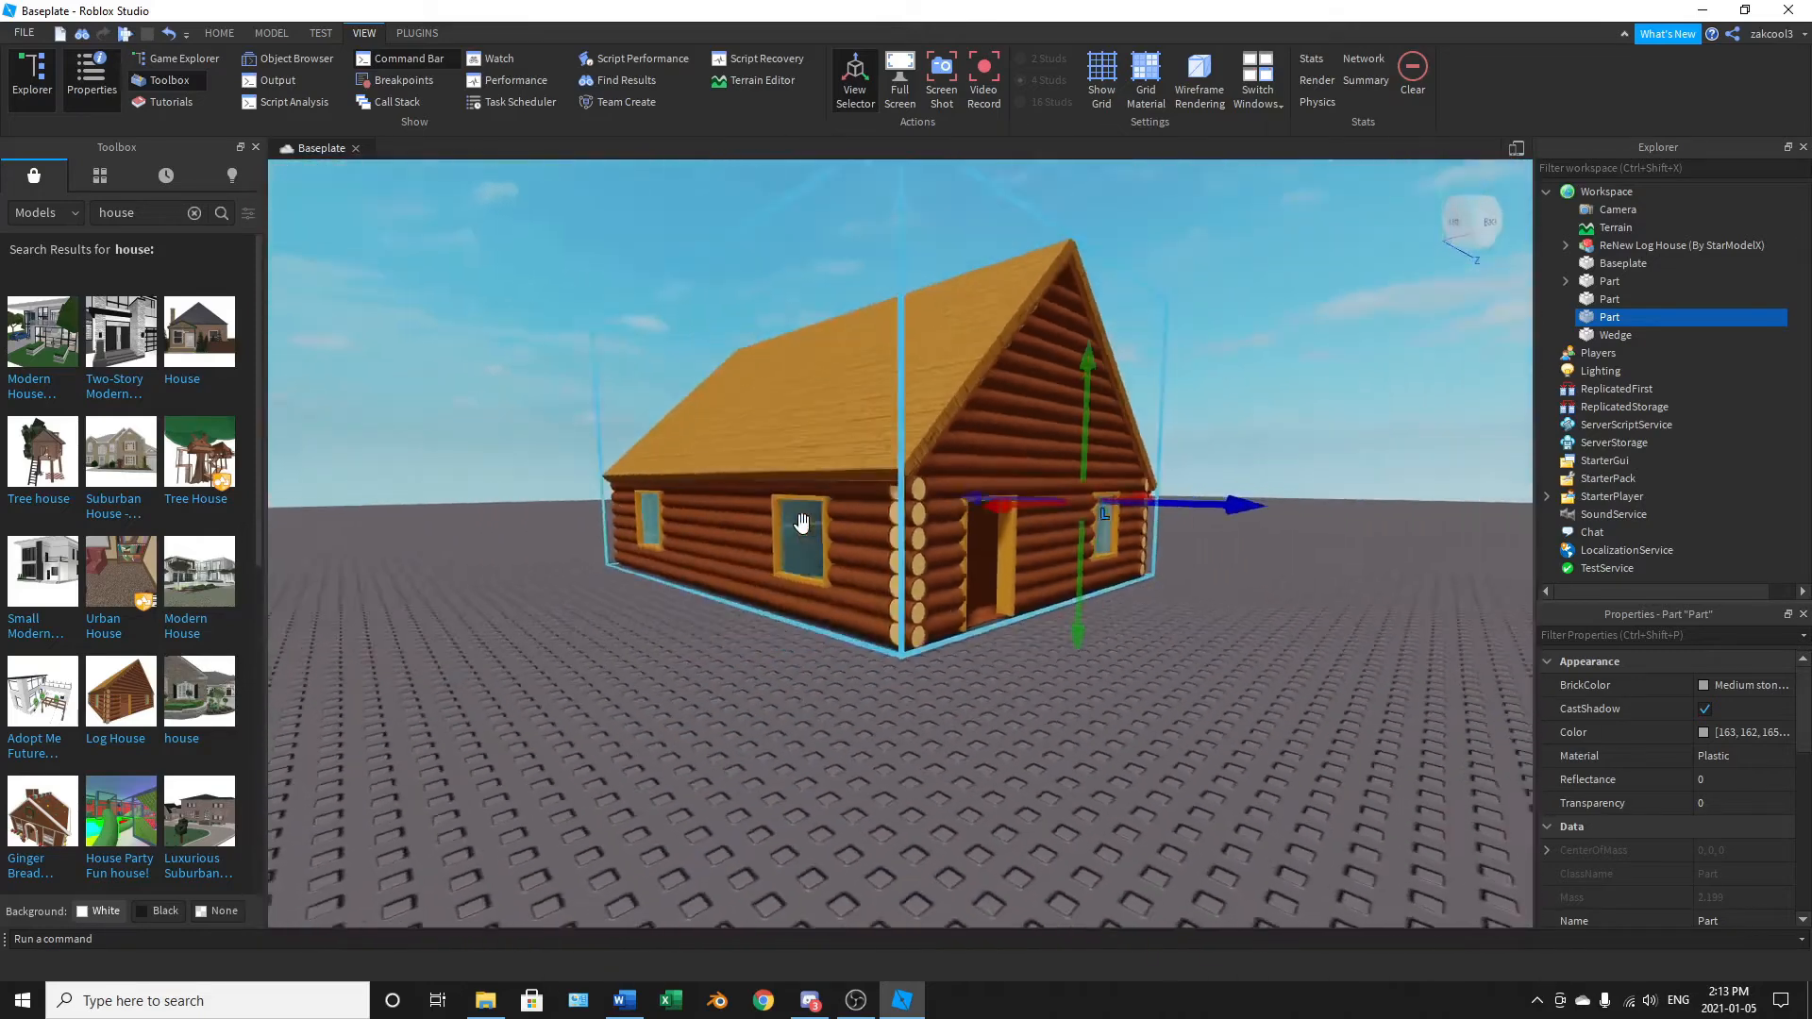
{"action": "scroll", "coordinate": [801, 522], "scroll_direction": "up", "scroll_amount": 6}
{"action": "scroll", "coordinate": [801, 523], "scroll_direction": "down", "scroll_amount": 7}
{"action": "scroll", "coordinate": [801, 522], "scroll_direction": "up", "scroll_amount": 4}
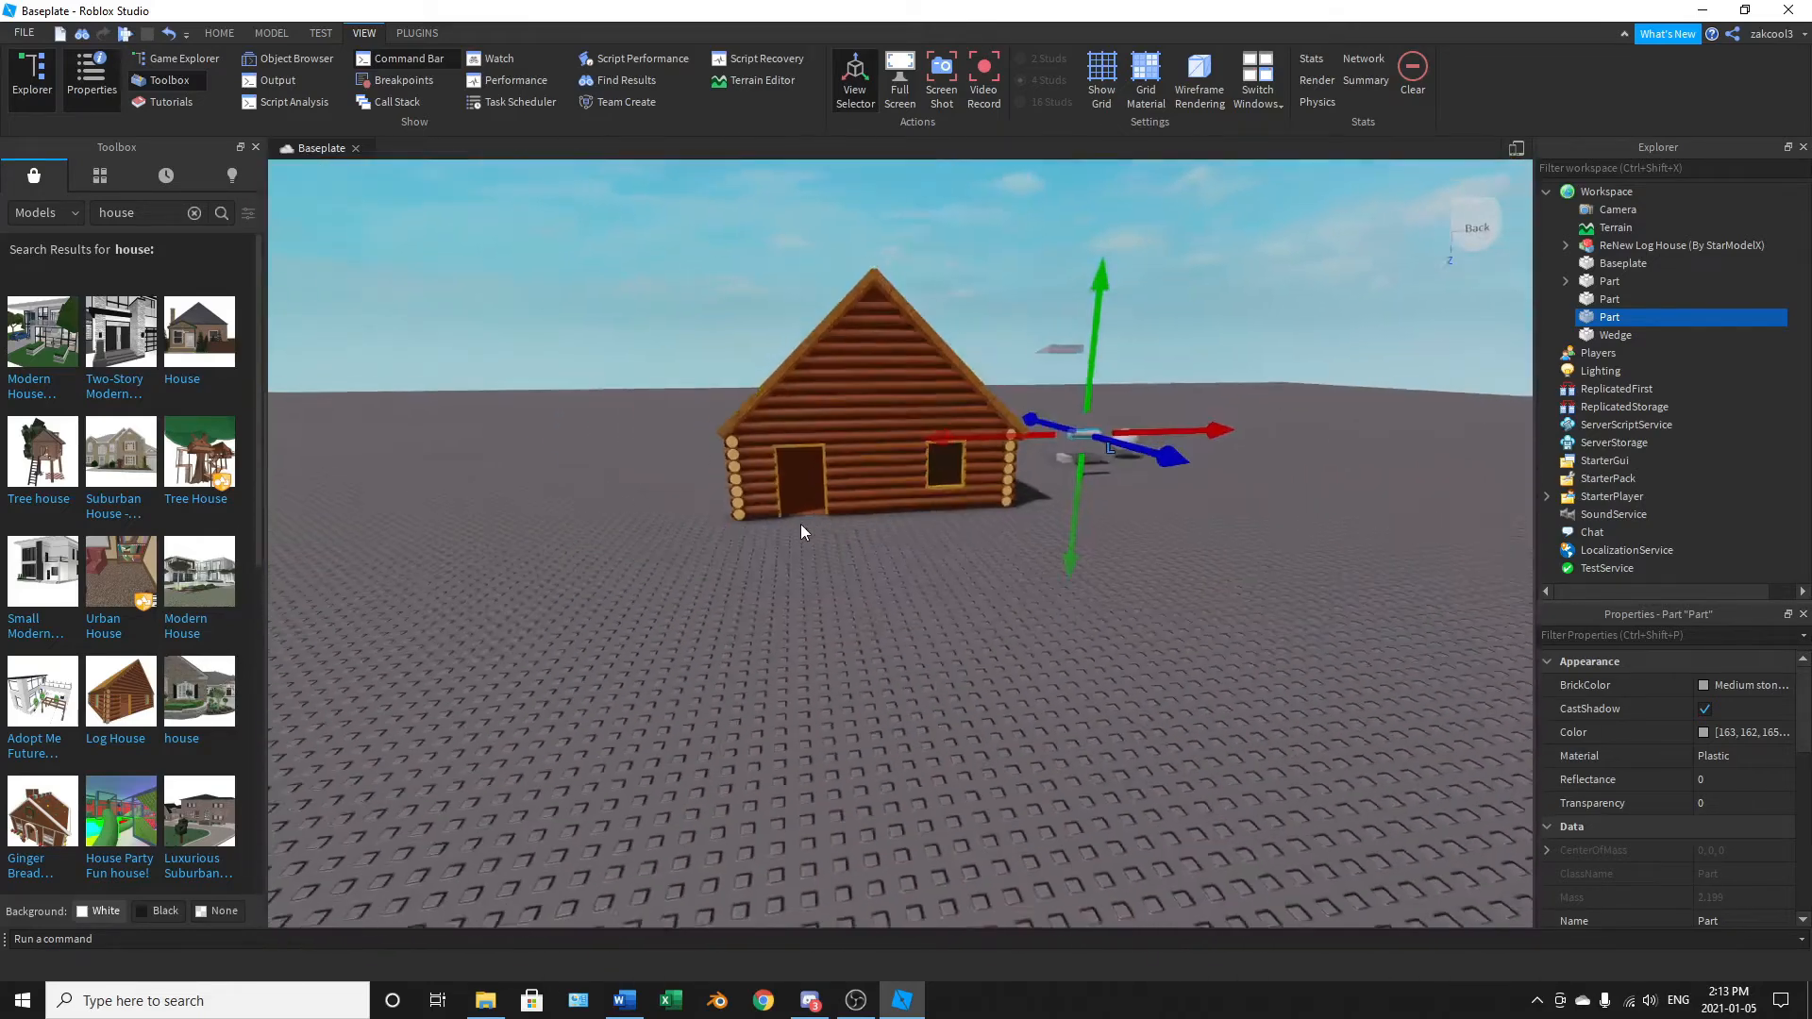
{"action": "scroll", "coordinate": [800, 521], "scroll_direction": "up", "scroll_amount": 2}
{"action": "scroll", "coordinate": [800, 518], "scroll_direction": "down", "scroll_amount": 7}
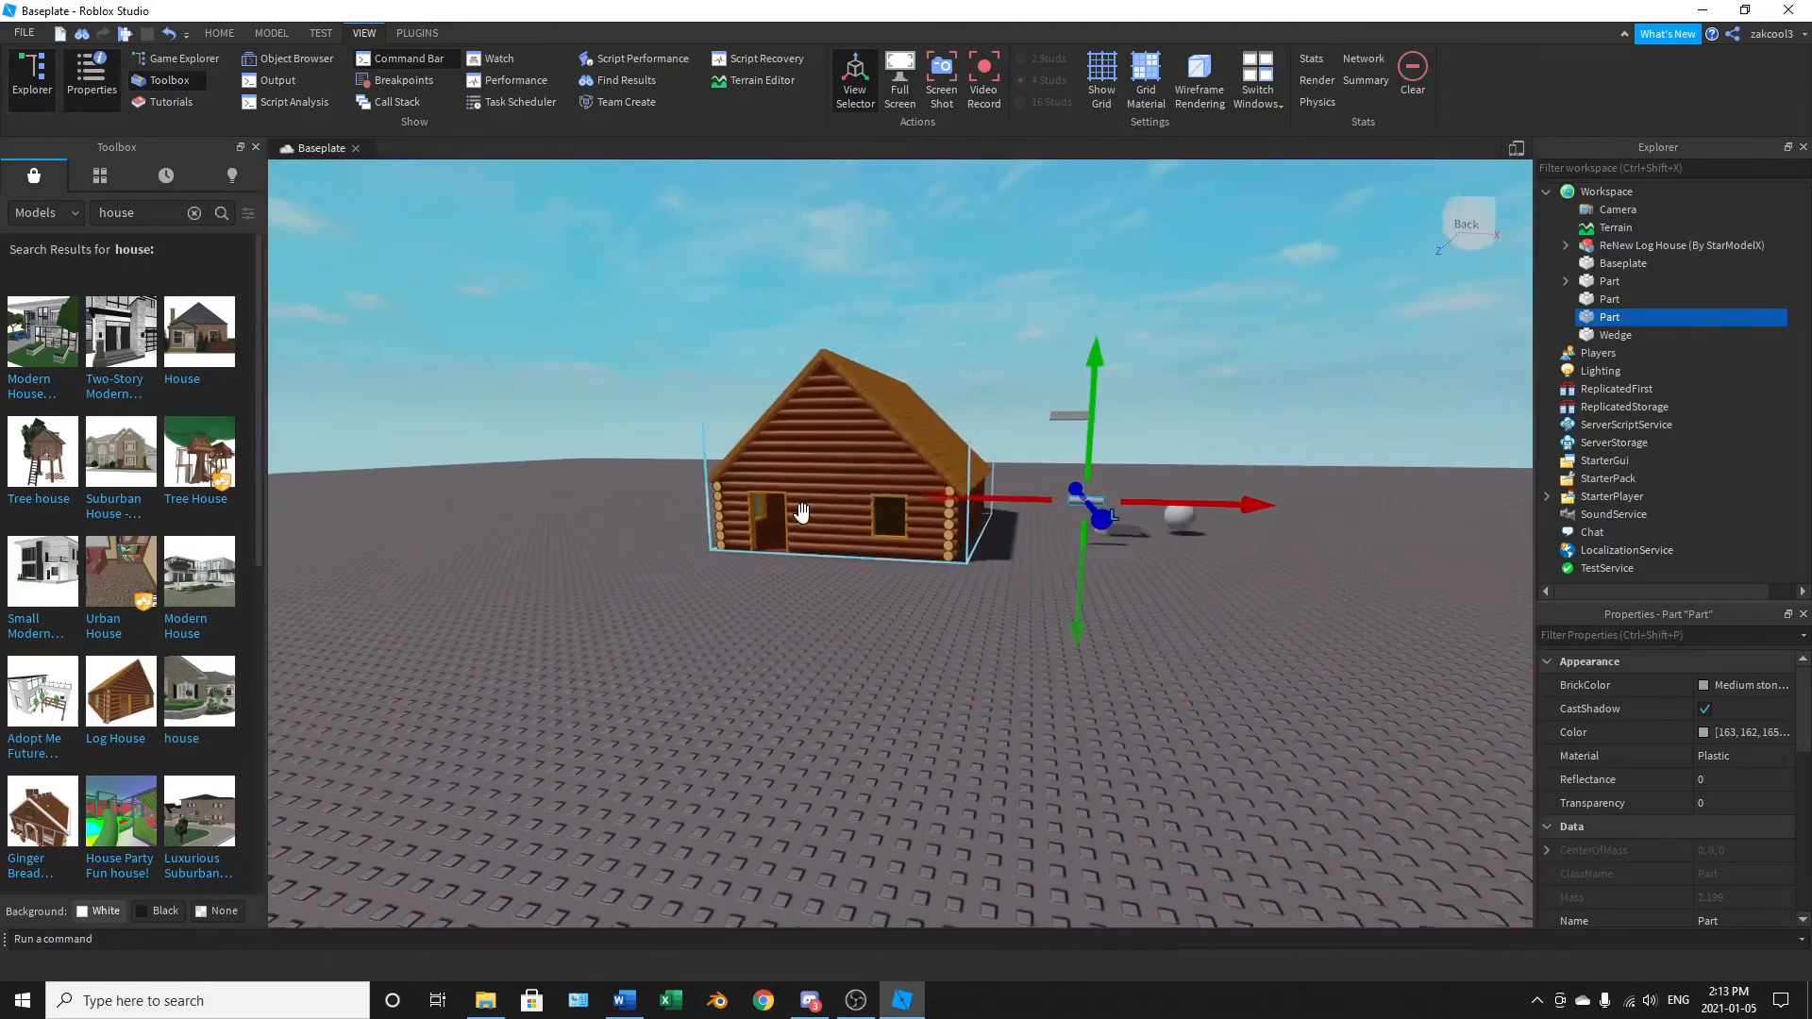
{"action": "scroll", "coordinate": [887, 484], "scroll_direction": "up", "scroll_amount": 8}
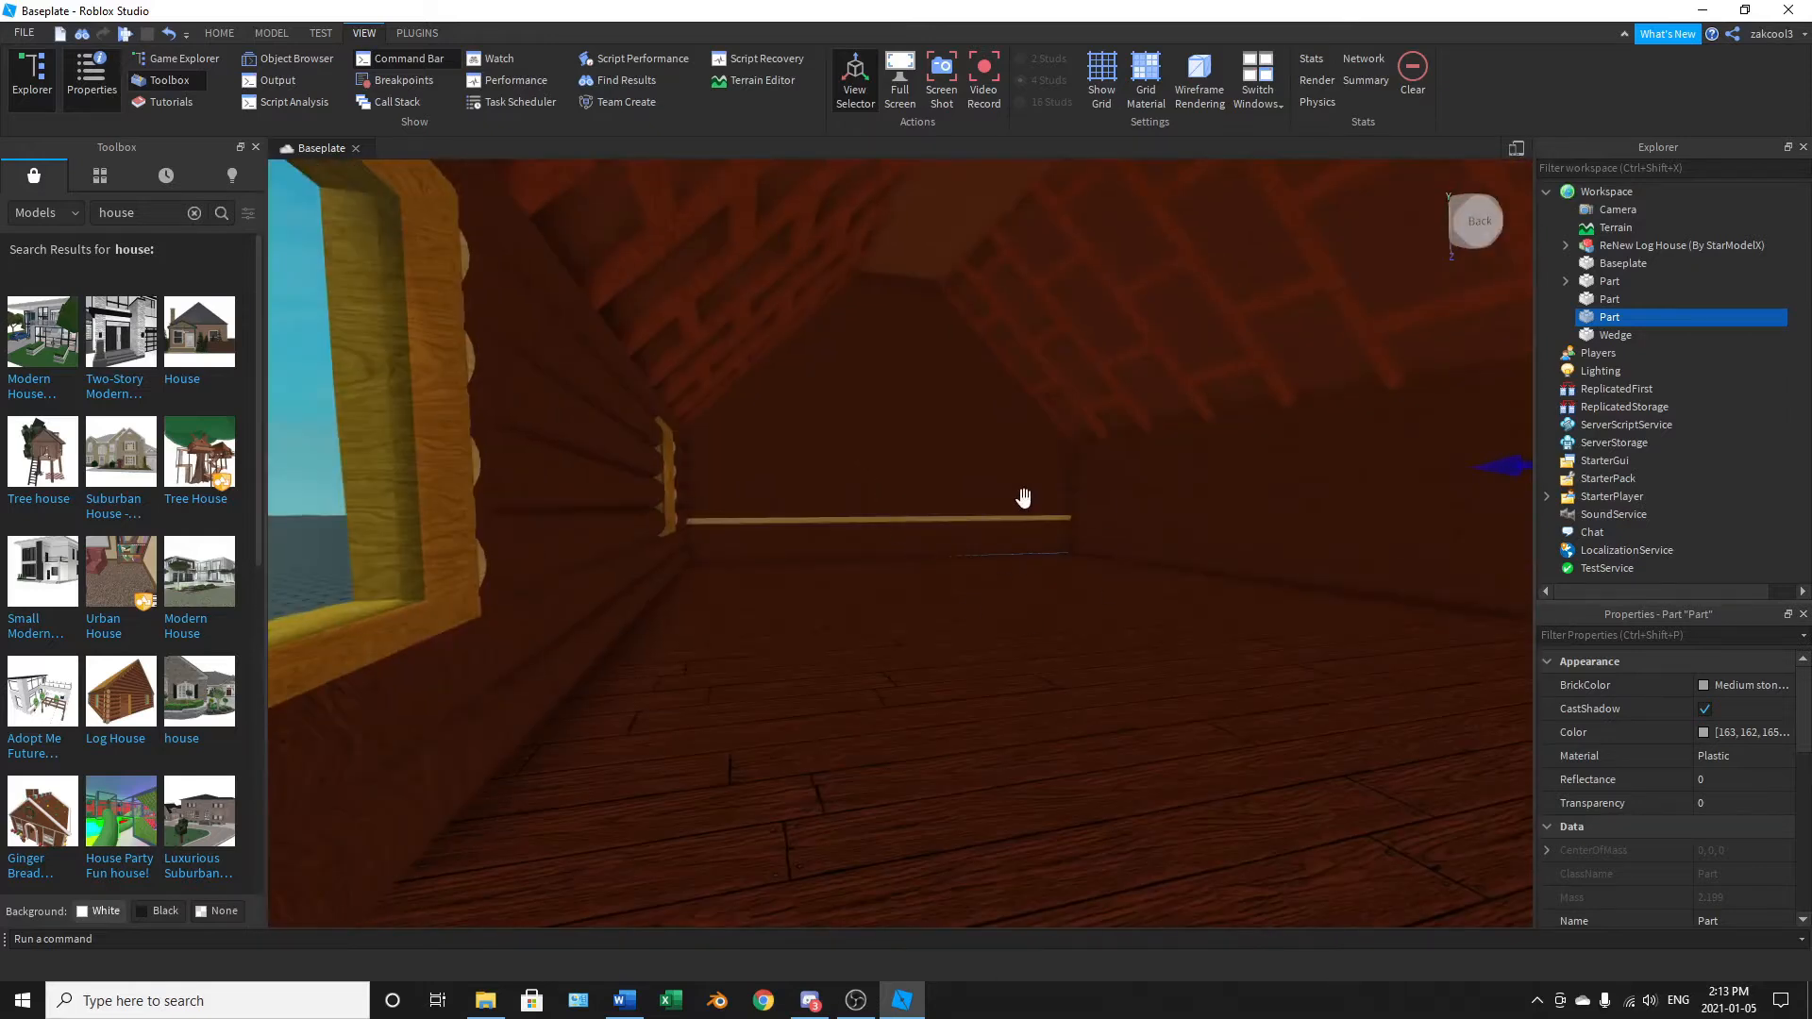
{"action": "scroll", "coordinate": [1023, 497], "scroll_direction": "down", "scroll_amount": 8}
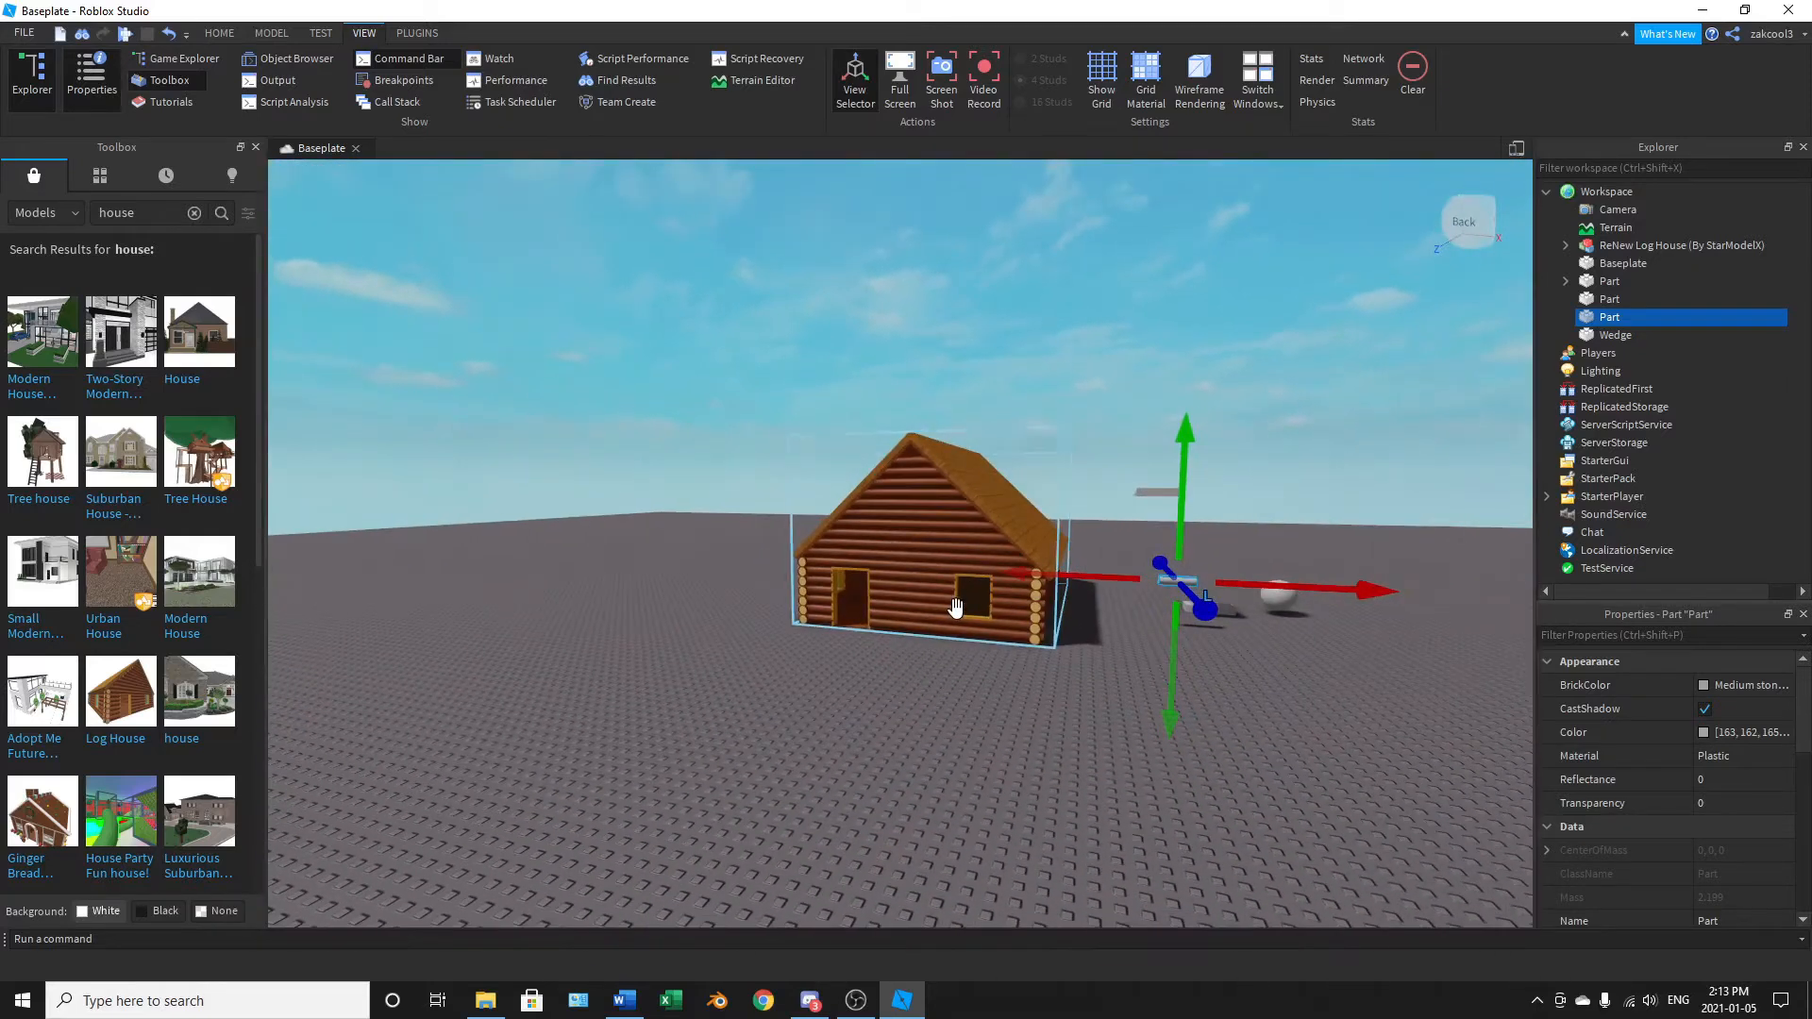
Step: Delete the log house from the workspace
{"action": "key", "text": "Delete"}
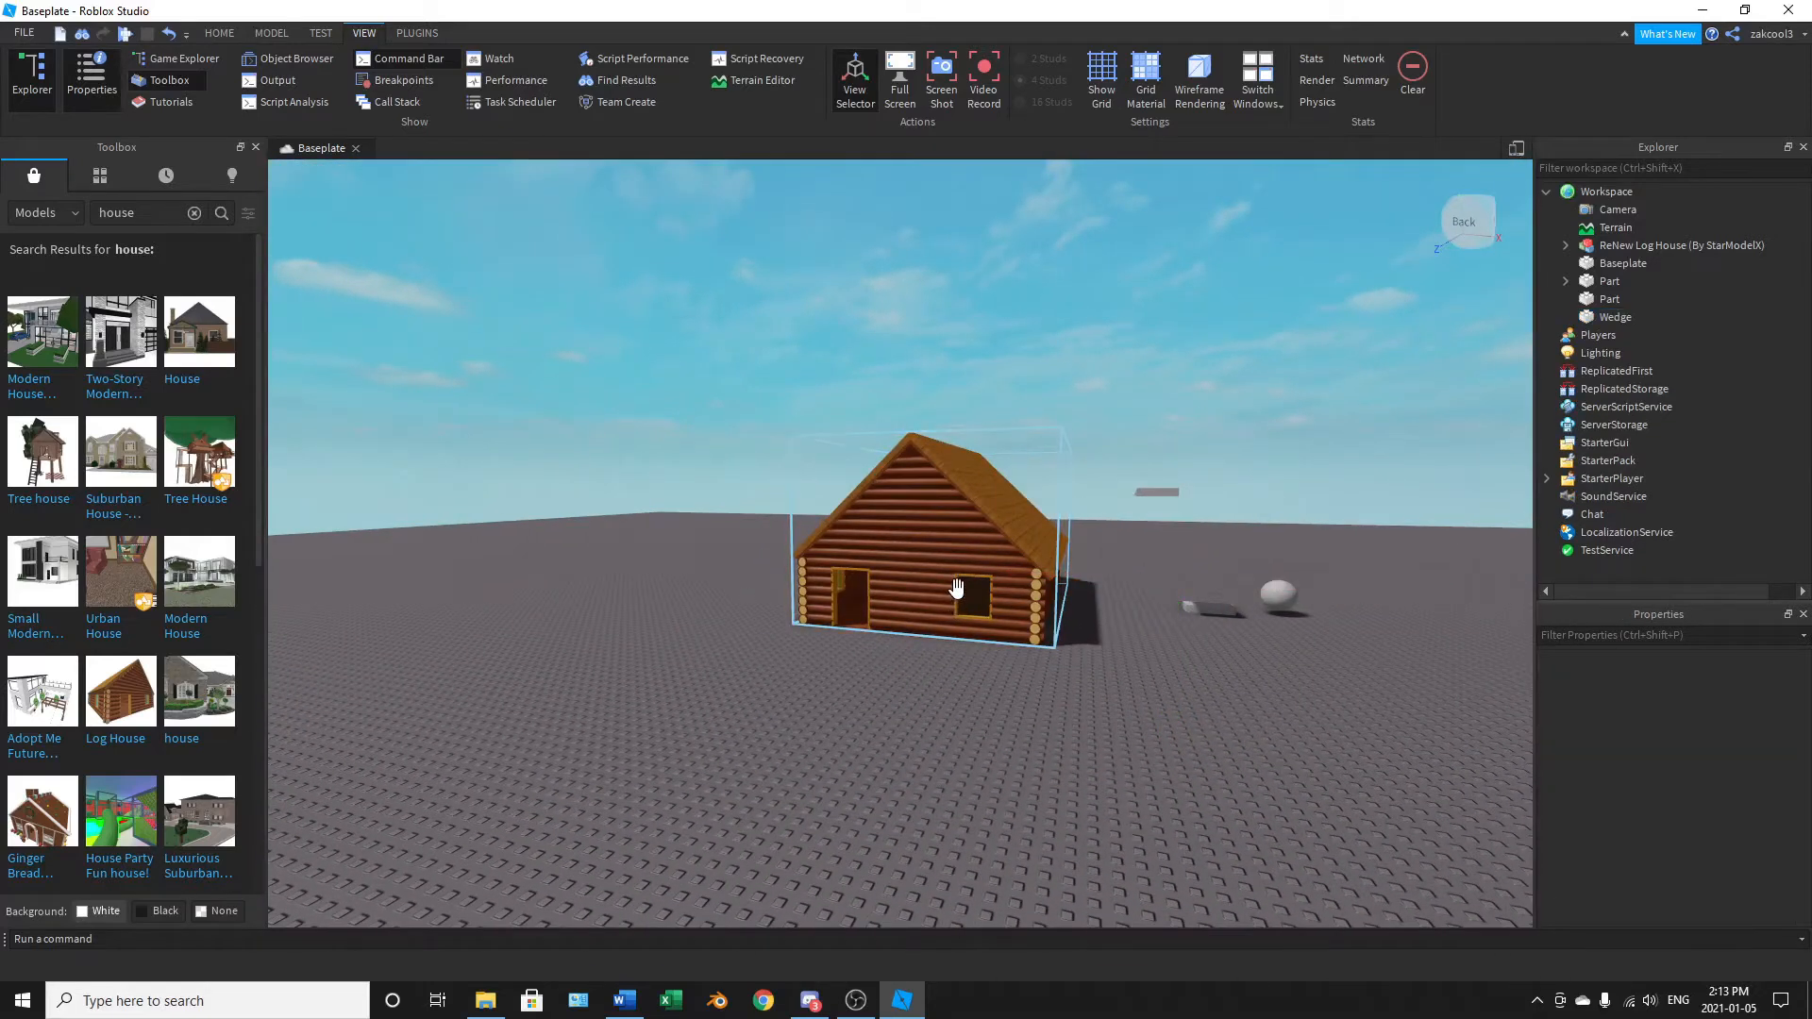
{"action": "left_click", "coordinate": [956, 587]}
{"action": "key", "text": "Delete"}
Step: Select the sphere and scale it up along its red axis into a much larger ball
{"action": "key", "text": "d"}
{"action": "right_click_drag", "start_coordinate": [909, 583], "coordinate": [908, 584]}
{"action": "key", "text": "w"}
{"action": "left_click", "coordinate": [906, 582]}
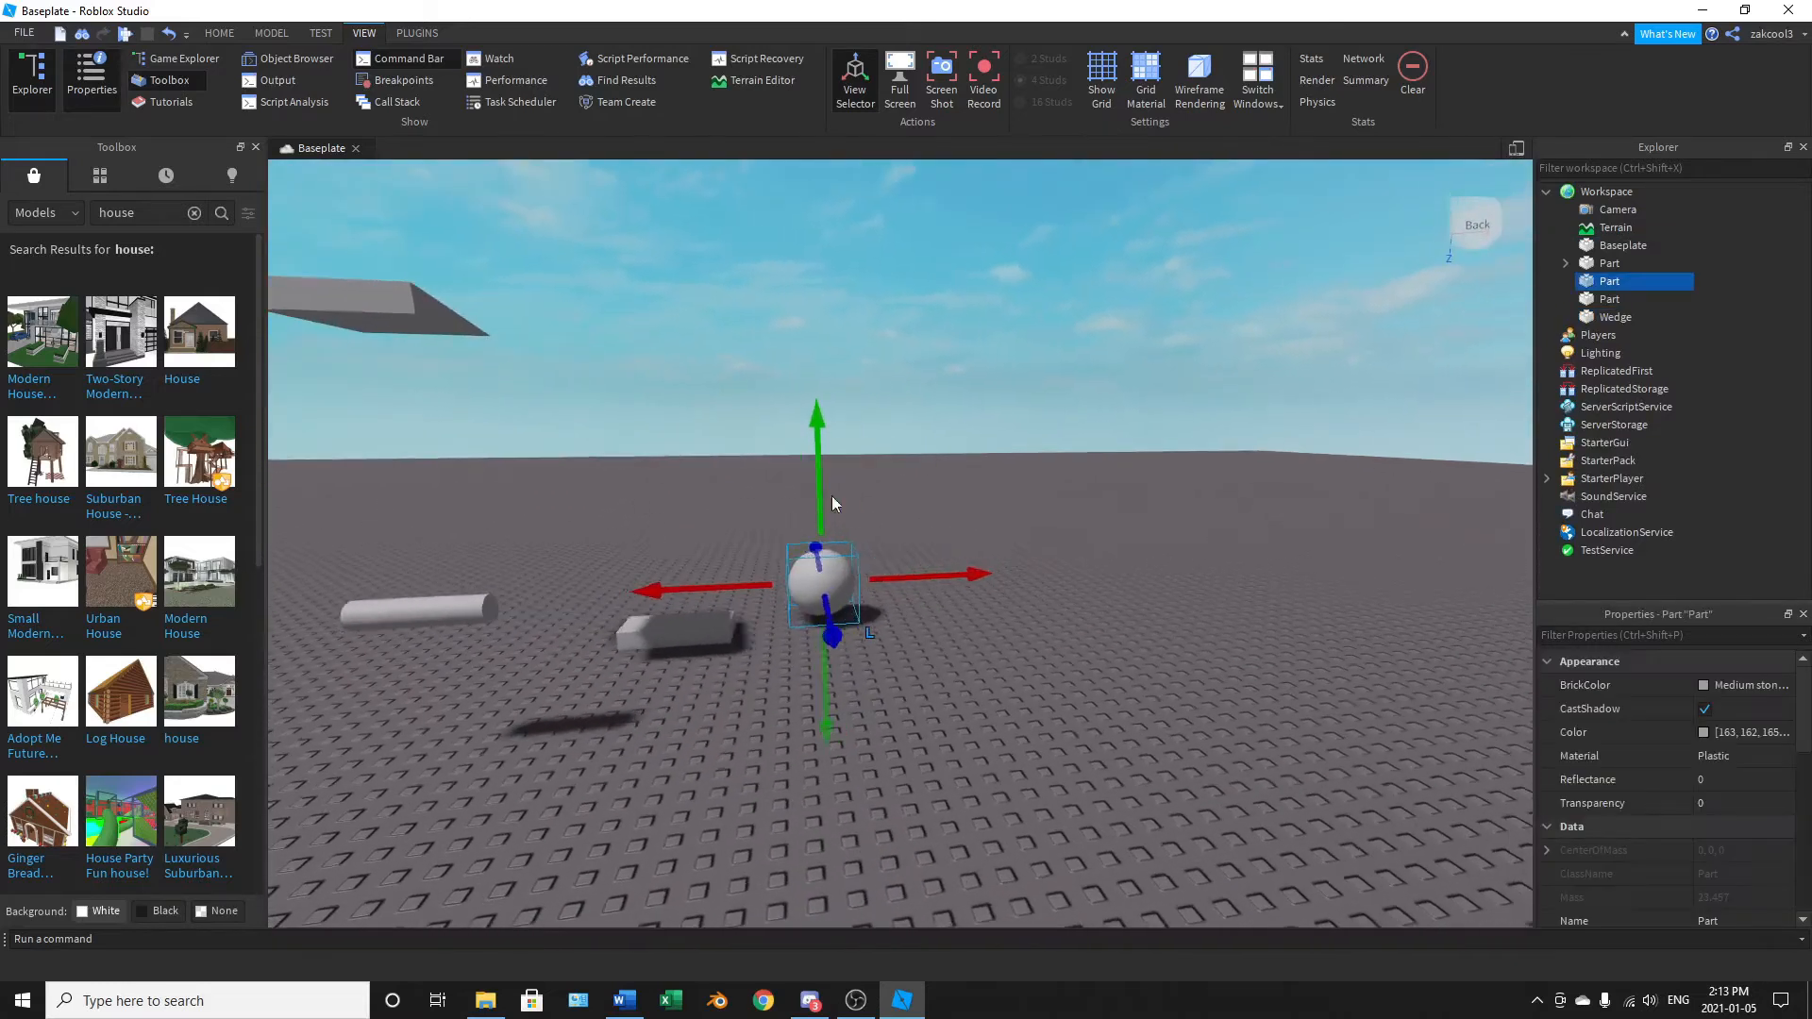
{"action": "left_click", "coordinate": [219, 34]}
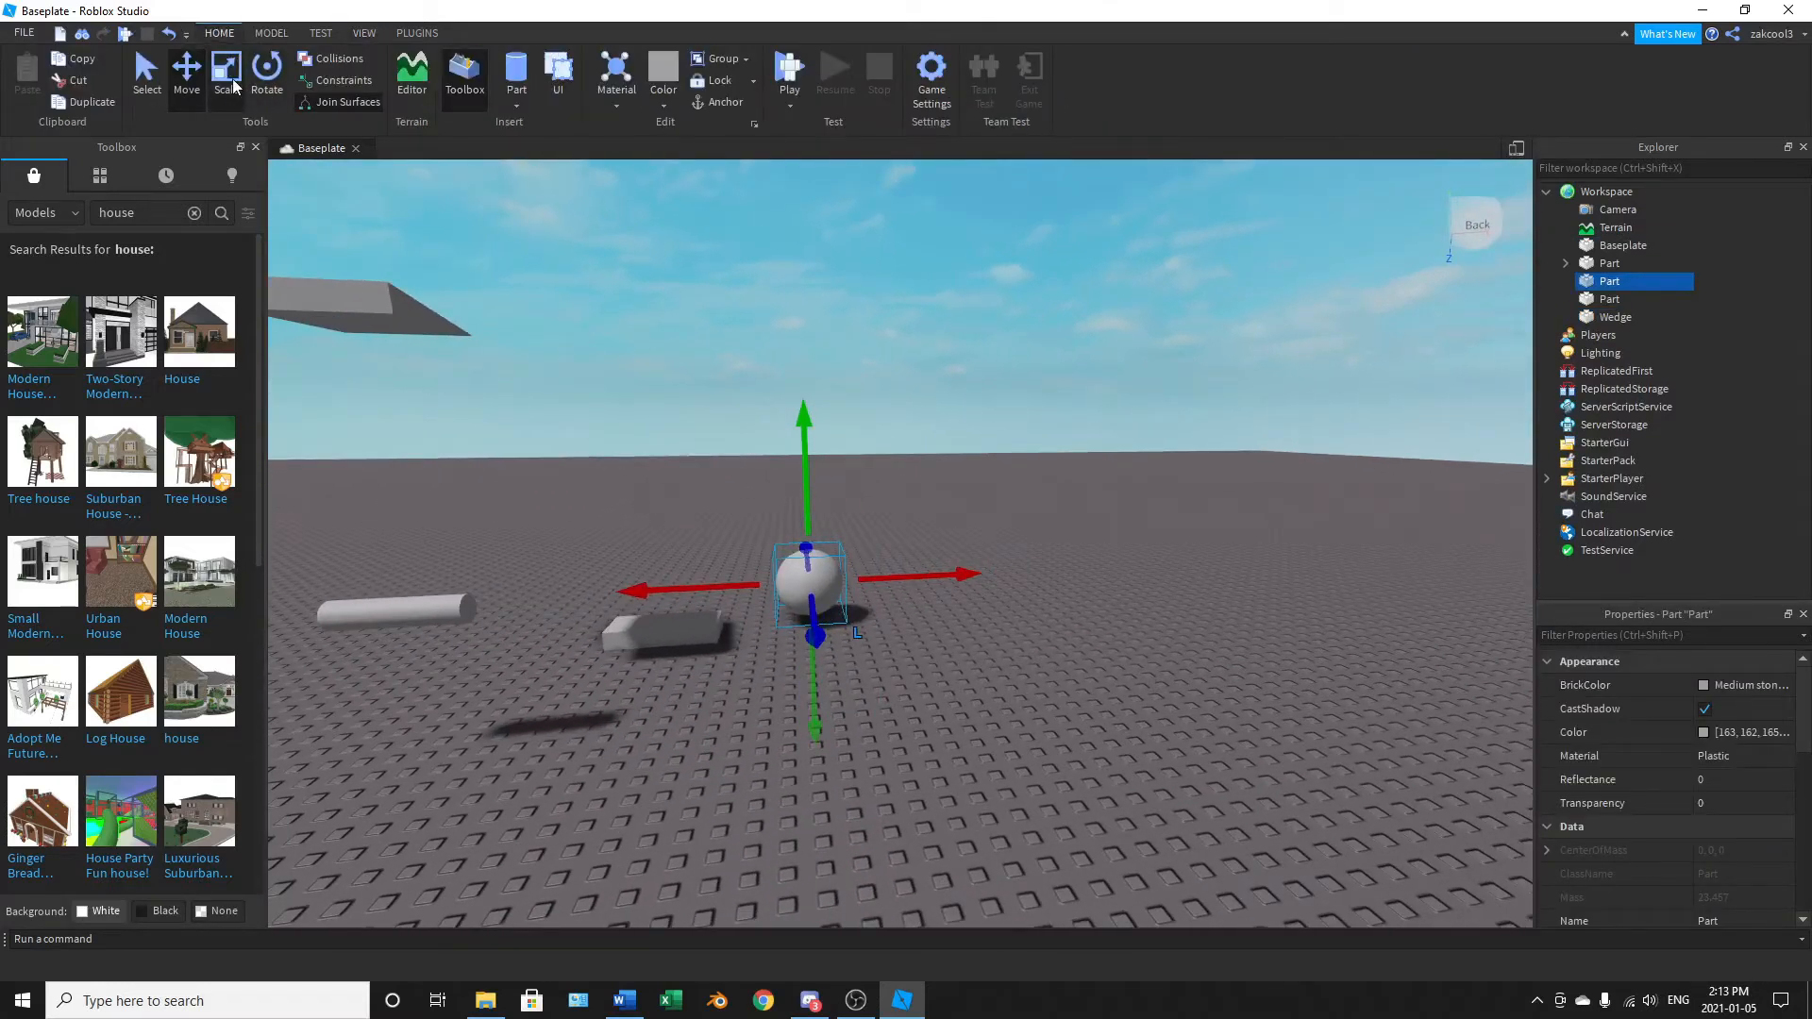
{"action": "left_click", "coordinate": [232, 85]}
{"action": "left_click_drag", "start_coordinate": [895, 577], "coordinate": [1194, 564]}
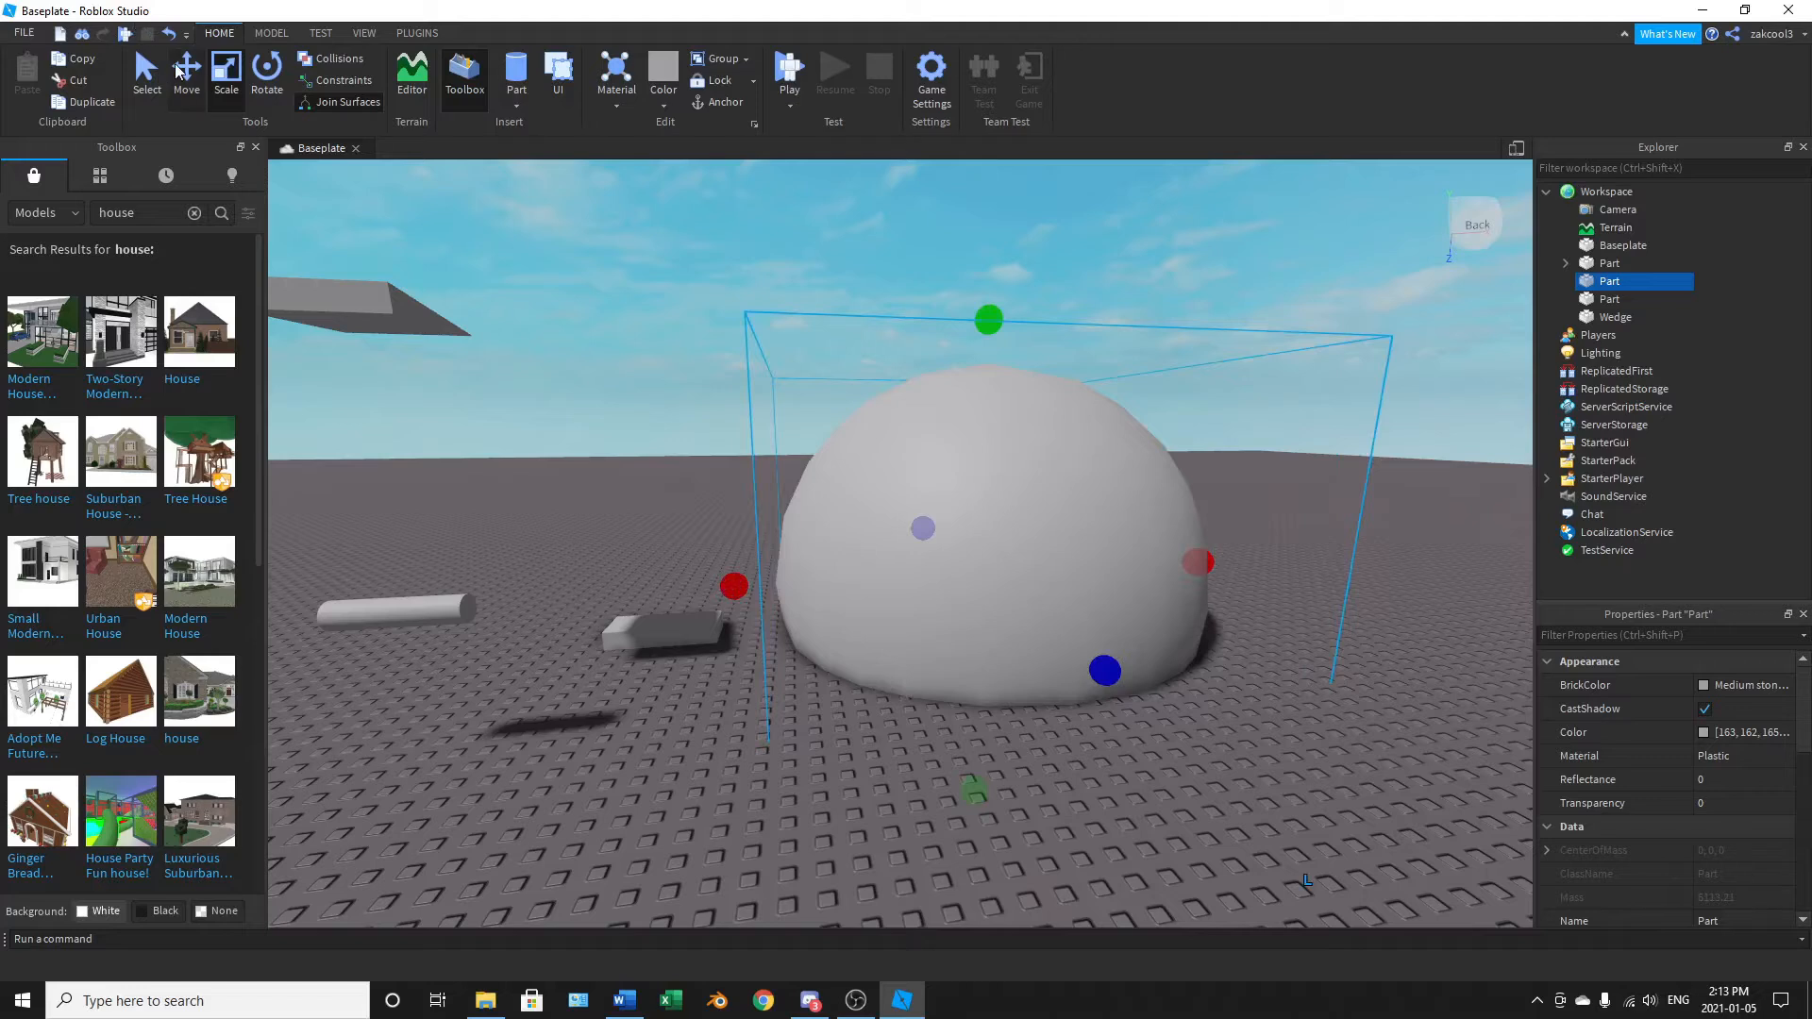
Step: Move the enlarged sphere upward along the green axis to about Y 11.825
{"action": "left_click", "coordinate": [181, 72]}
{"action": "right_click_drag", "start_coordinate": [683, 429], "coordinate": [685, 431]}
{"action": "key", "text": "s"}
{"action": "left_click_drag", "start_coordinate": [816, 401], "coordinate": [801, 294]}
Step: Turn off CanCollide in the large sphere's behavior properties
{"action": "scroll", "coordinate": [1644, 744], "scroll_direction": "down", "scroll_amount": 5}
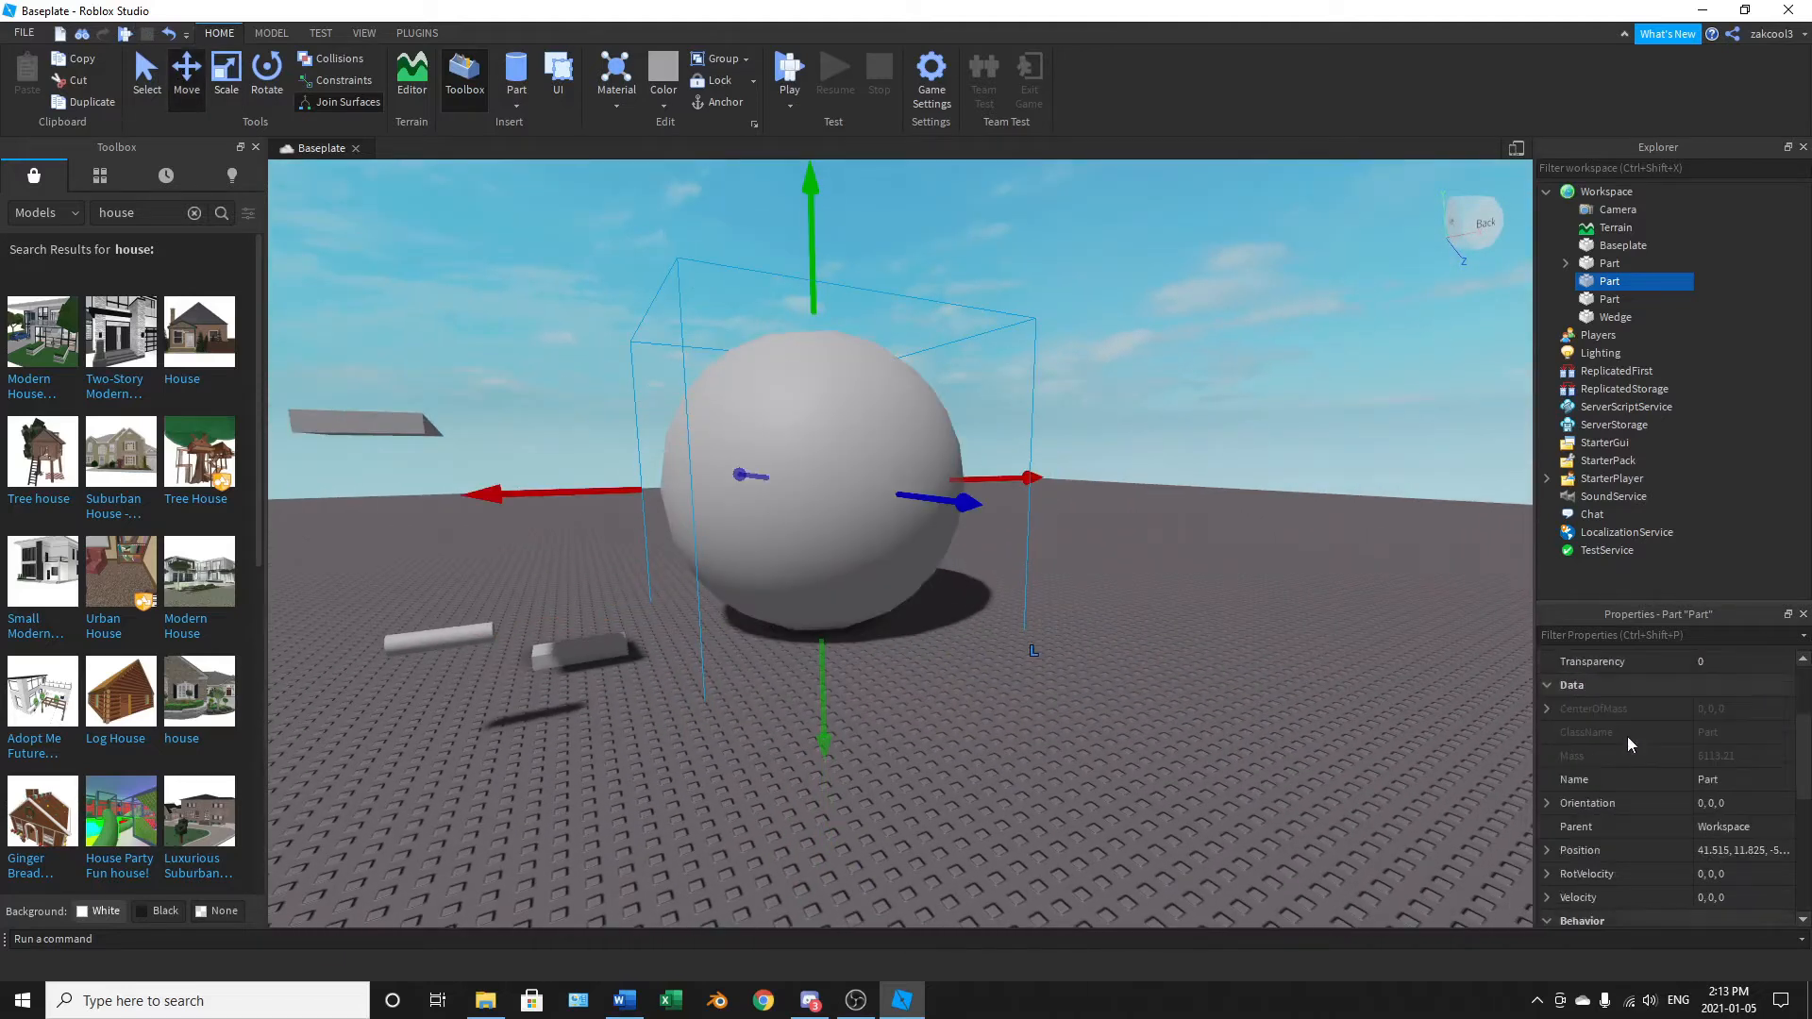
{"action": "scroll", "coordinate": [1622, 695], "scroll_direction": "down", "scroll_amount": 1}
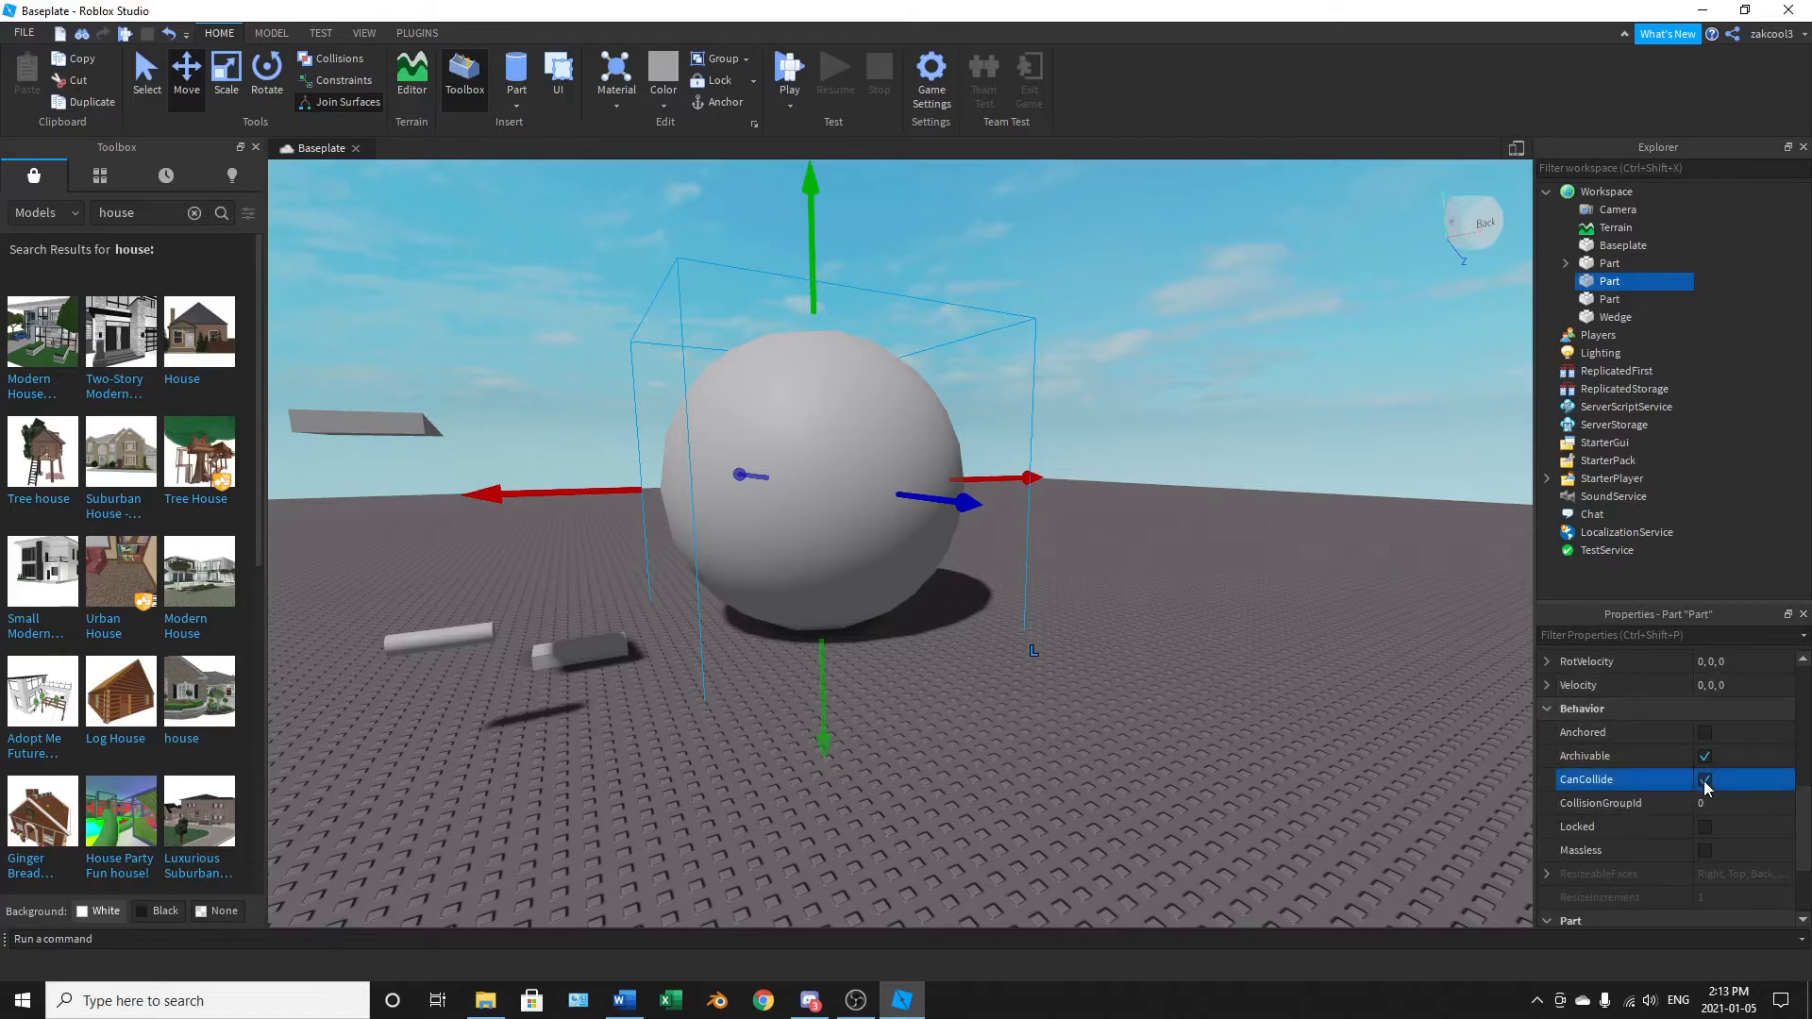
{"action": "scroll", "coordinate": [1078, 726], "scroll_direction": "up", "scroll_amount": 4}
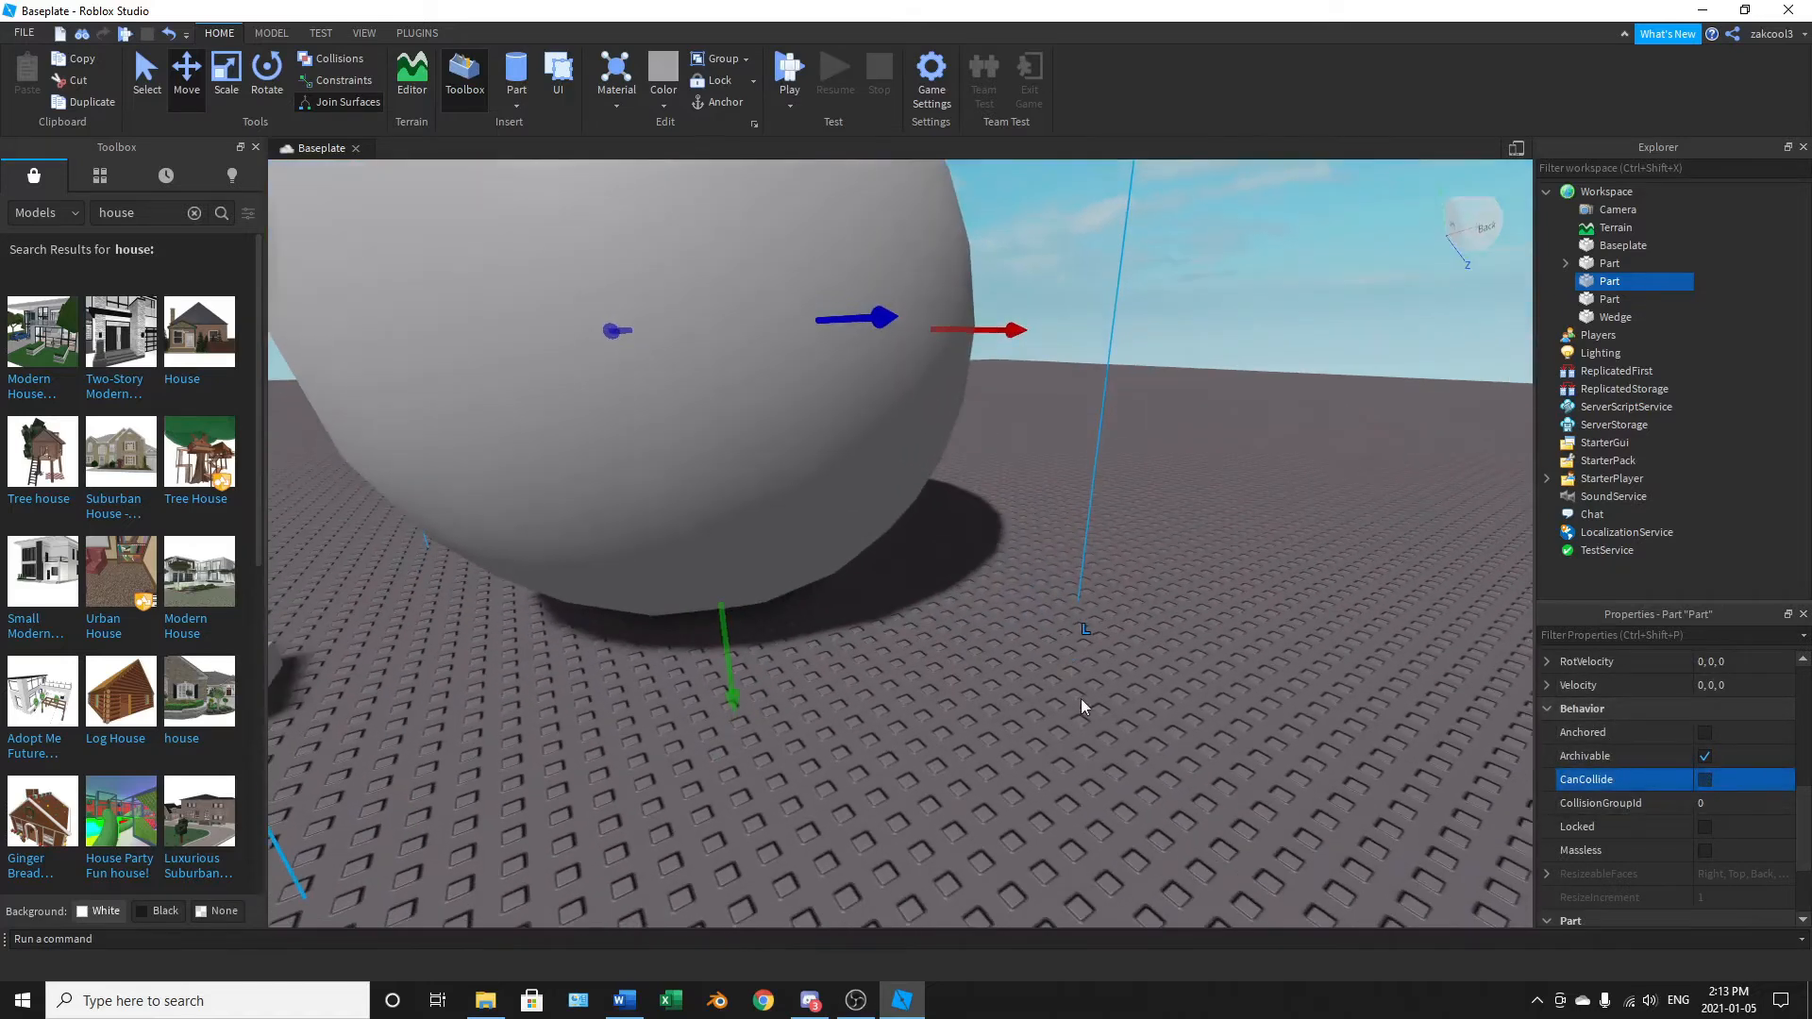
Step: Playtest the place, walking the character around to check for the non-colliding sphere, and end the test
{"action": "left_click", "coordinate": [787, 94]}
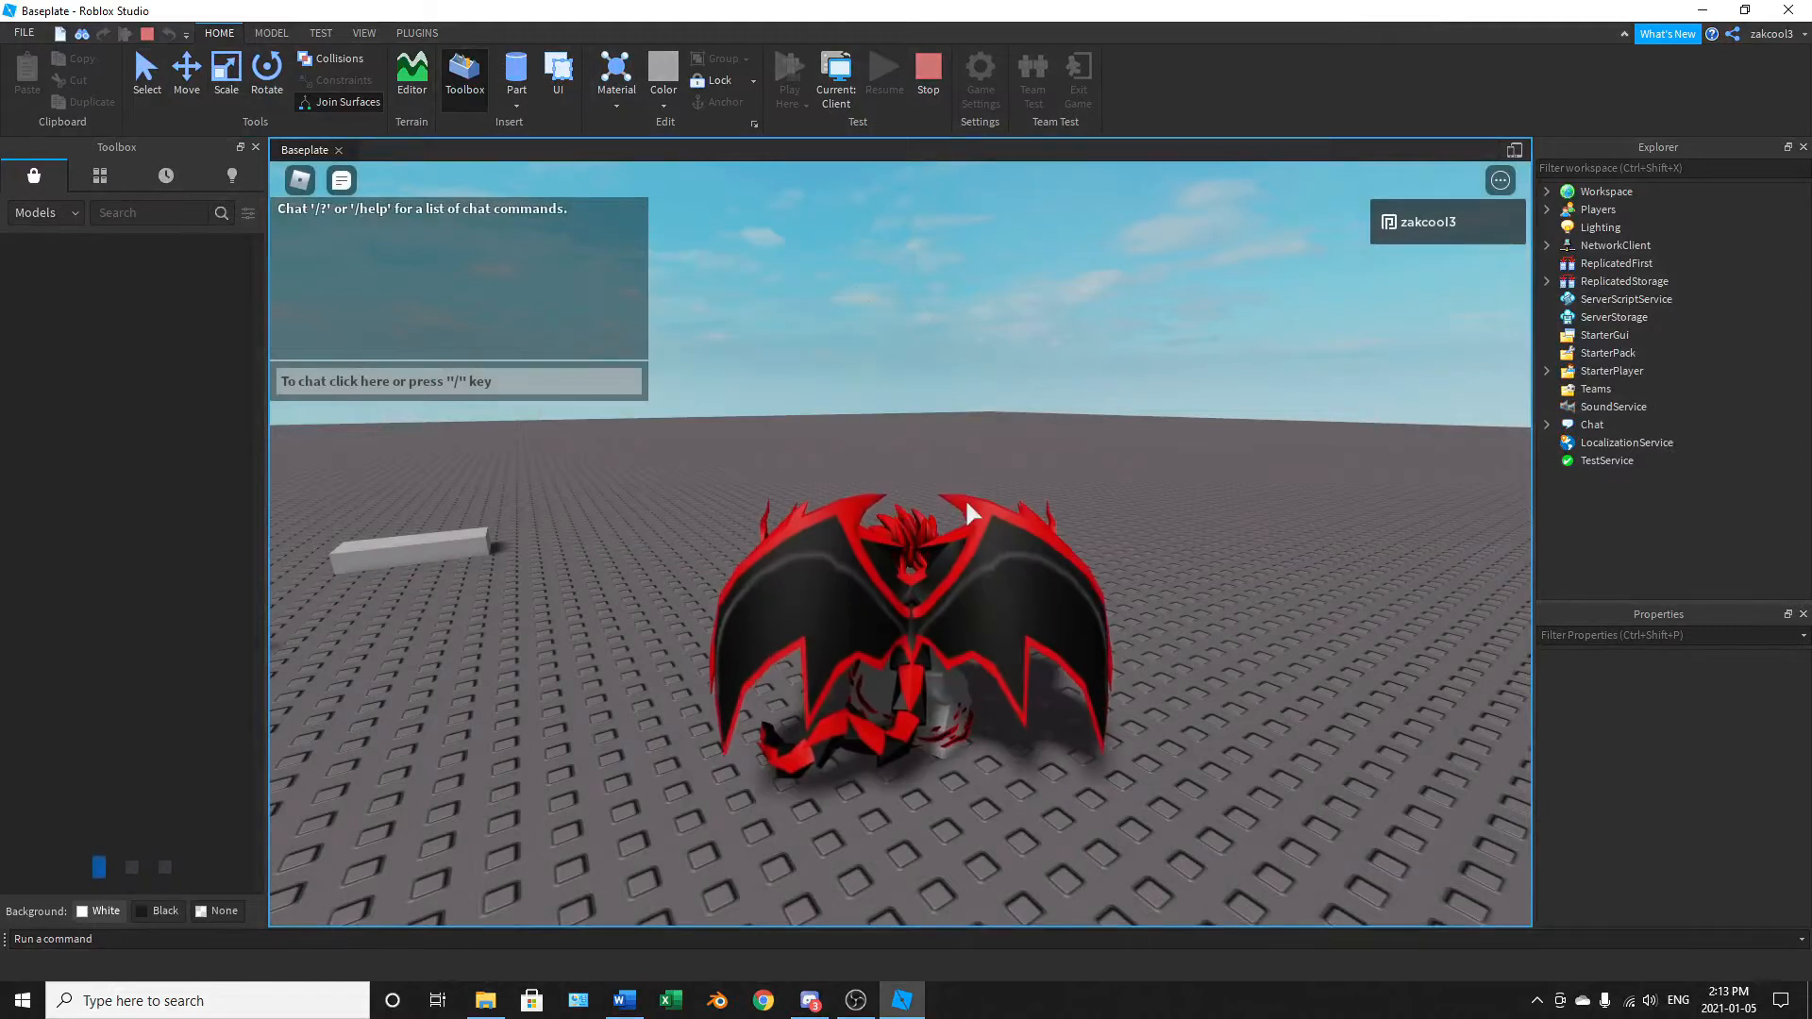
{"action": "right_click_drag", "start_coordinate": [964, 498], "coordinate": [964, 502]}
{"action": "scroll", "coordinate": [961, 491], "scroll_direction": "down", "scroll_amount": 3}
{"action": "key", "text": "a"}
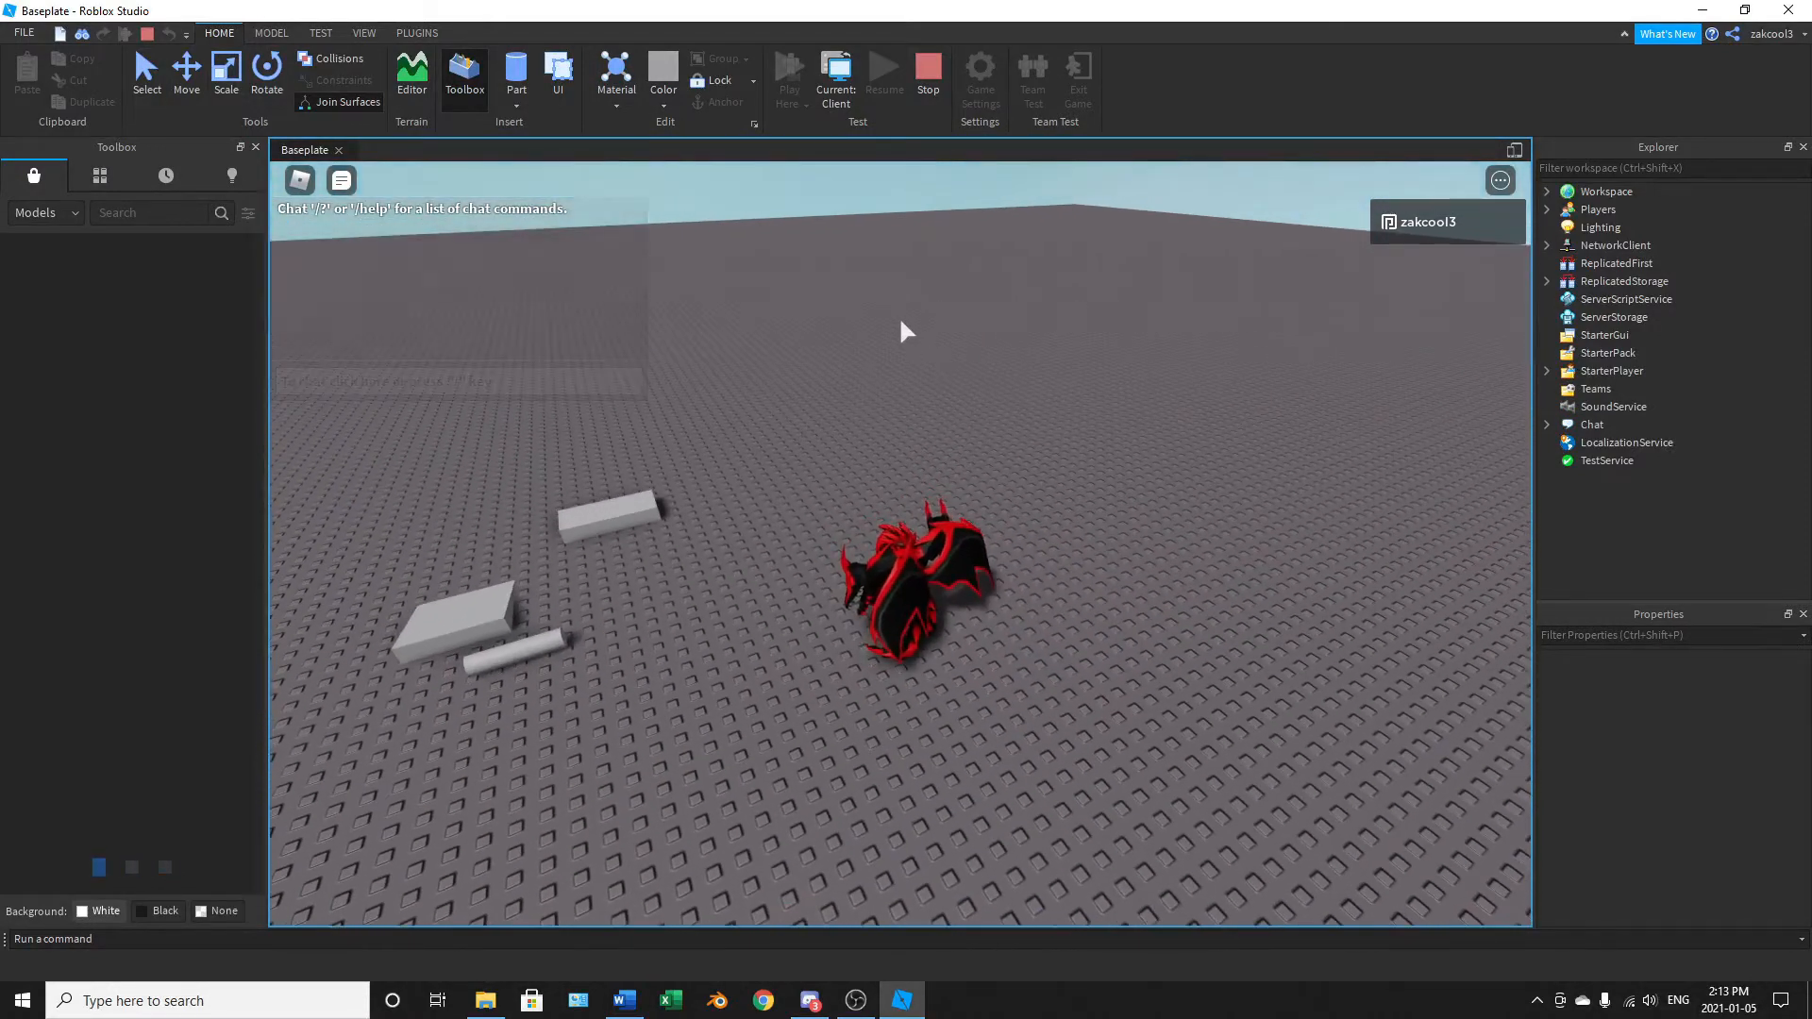
{"action": "right_click_drag", "start_coordinate": [948, 580], "coordinate": [947, 577]}
{"action": "key", "text": "d"}
{"action": "key", "text": "w"}
{"action": "right_click_drag", "start_coordinate": [947, 575], "coordinate": [972, 517]}
{"action": "scroll", "coordinate": [947, 574], "scroll_direction": "up", "scroll_amount": 2}
{"action": "scroll", "coordinate": [904, 555], "scroll_direction": "up", "scroll_amount": 2}
{"action": "scroll", "coordinate": [972, 517], "scroll_direction": "up", "scroll_amount": 2}
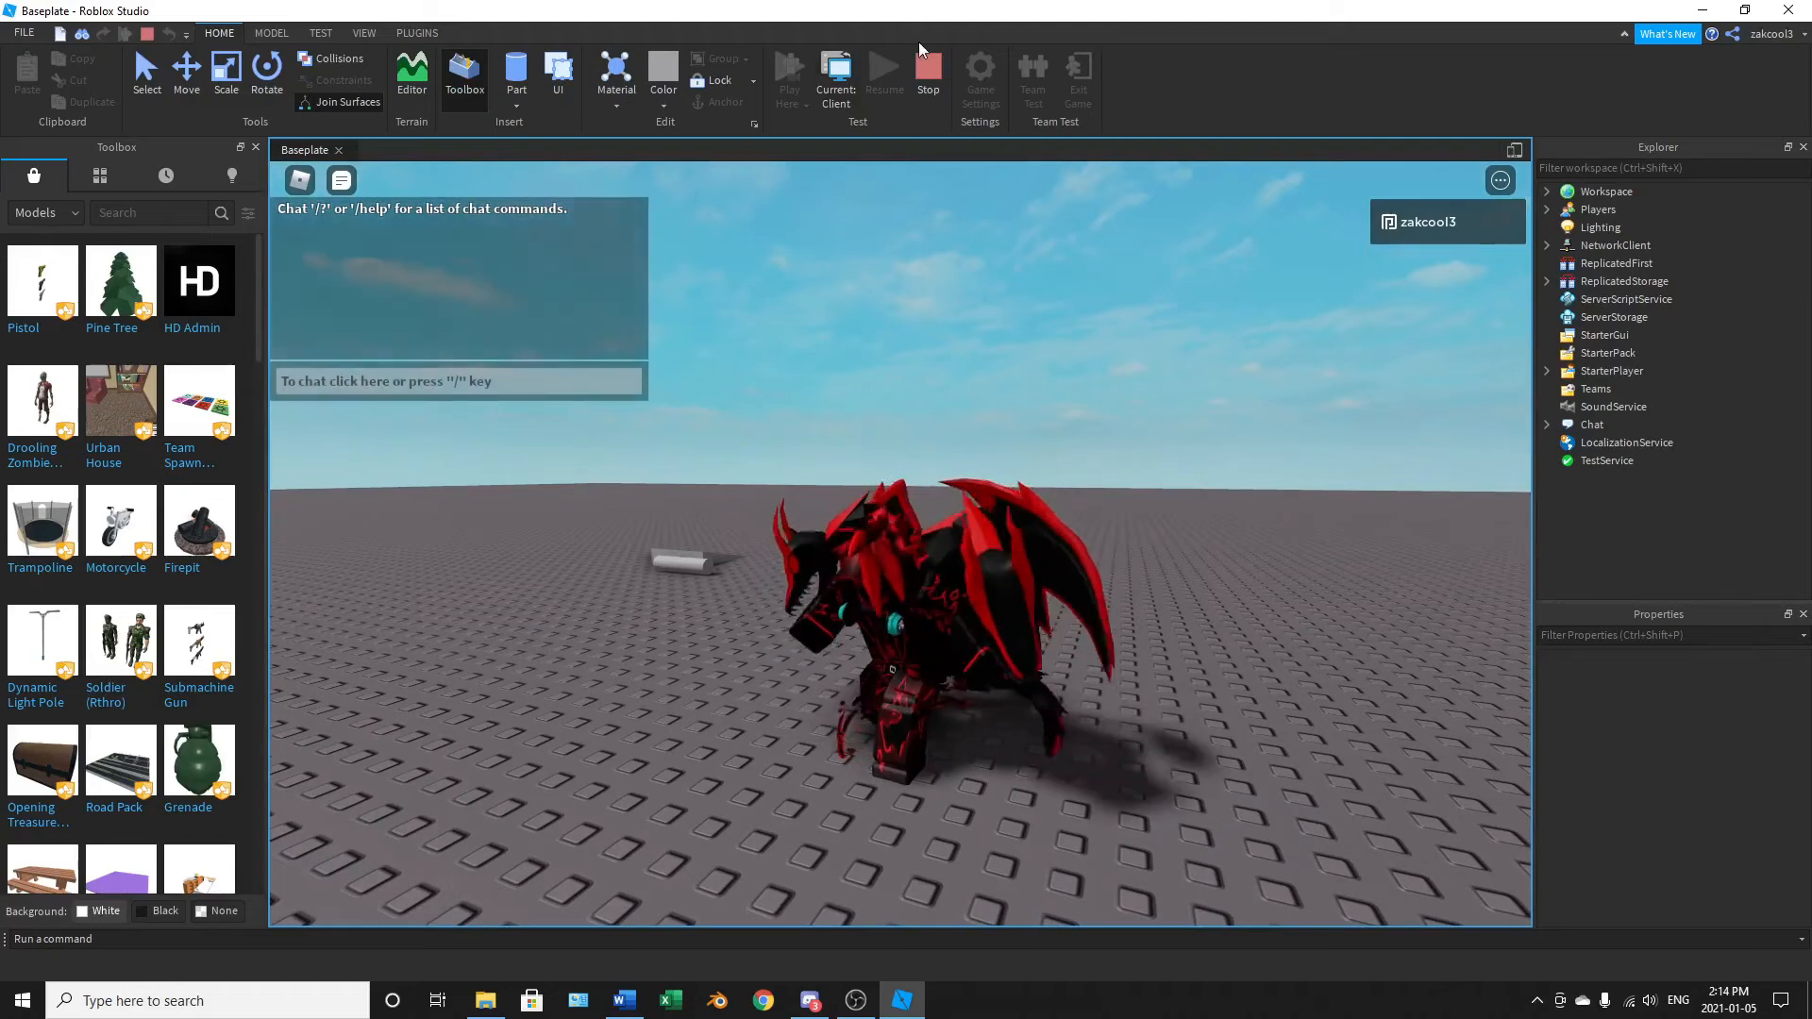
{"action": "key", "text": "shift+F5"}
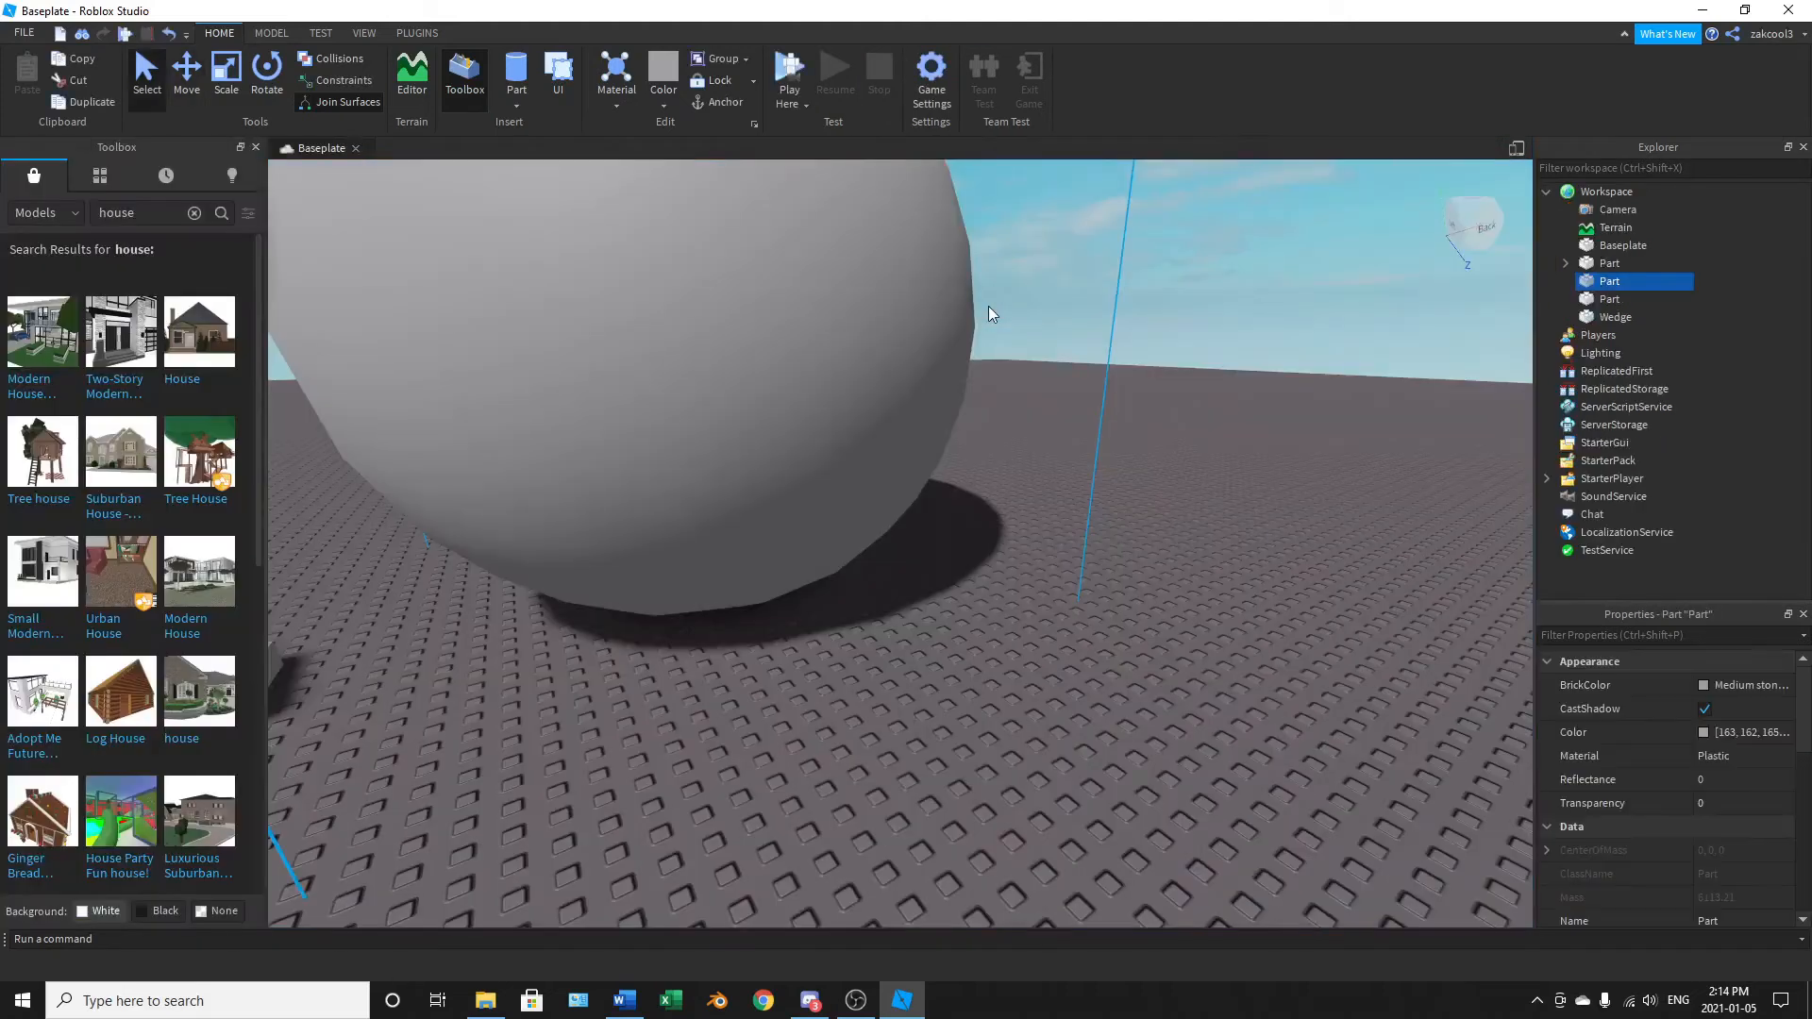
Step: Move the large sphere upward along the green axis to about Y 15.805
{"action": "key", "text": "f"}
{"action": "left_click", "coordinate": [186, 68]}
{"action": "left_click_drag", "start_coordinate": [893, 350], "coordinate": [901, 300]}
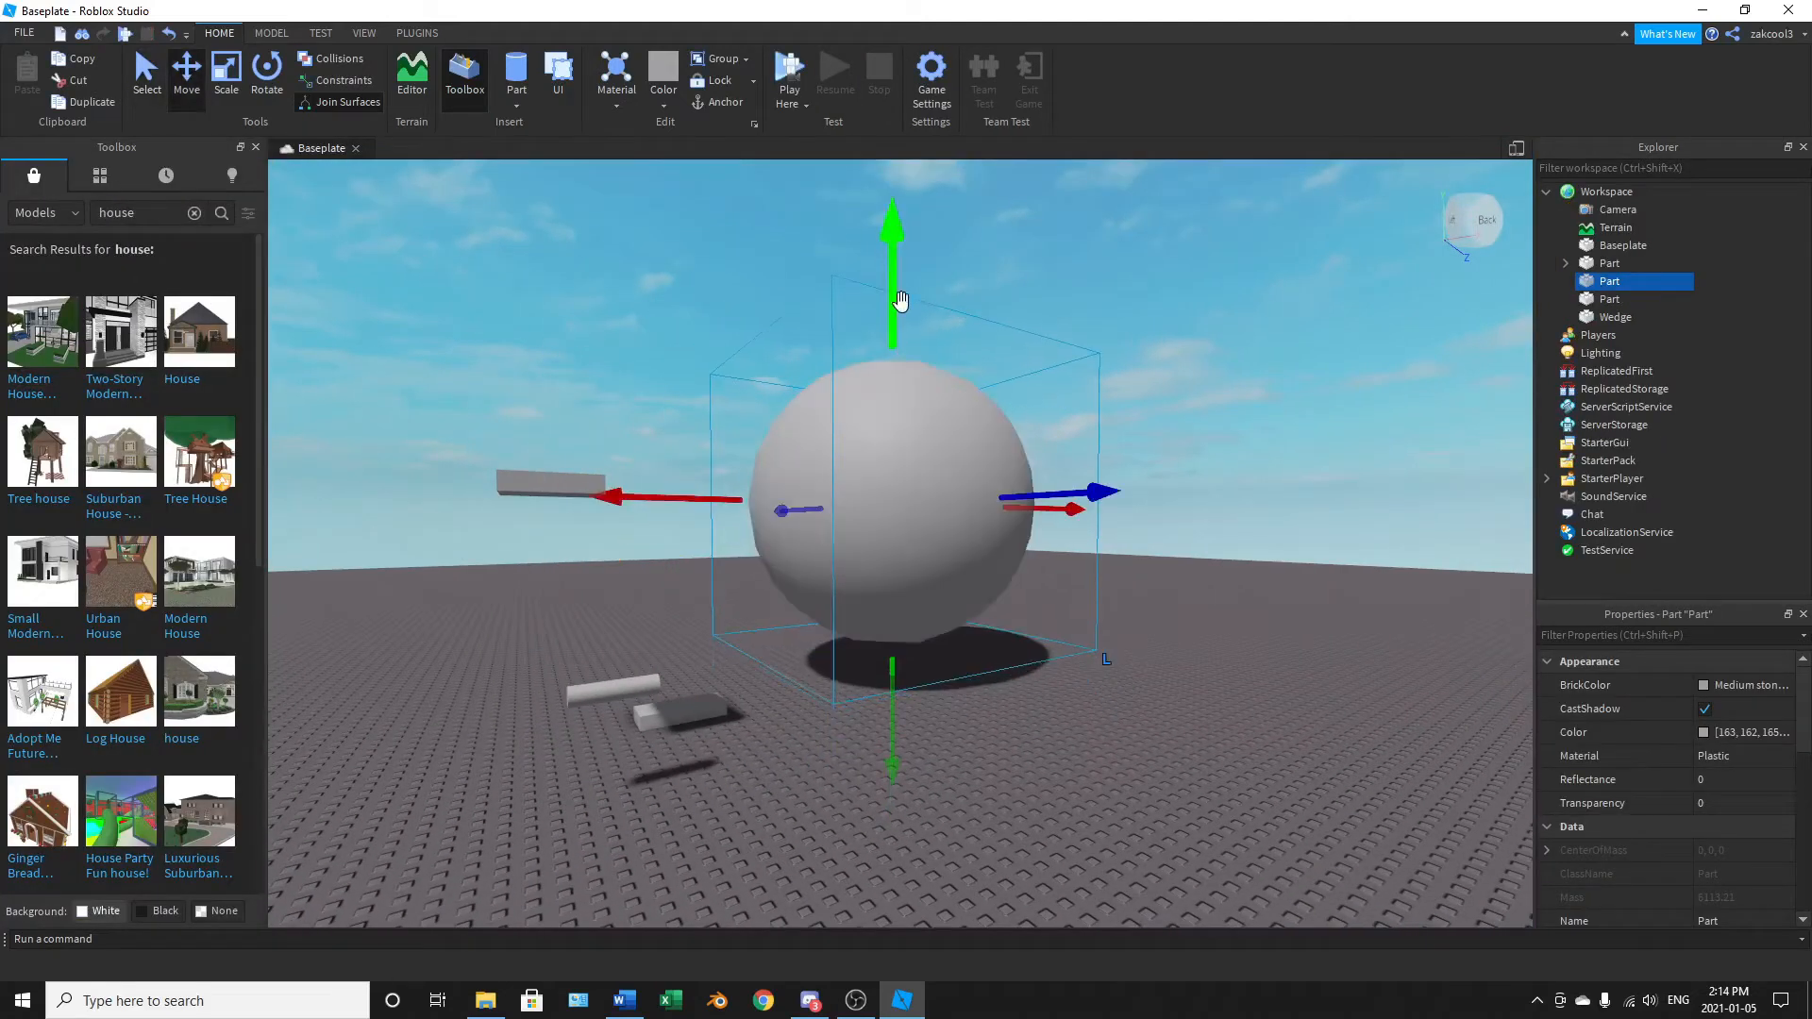
Step: Examine the Baseplate's behavior properties, including Anchored and CanCollide, and clear the selection
{"action": "left_click", "coordinate": [1079, 863]}
{"action": "left_click", "coordinate": [1647, 245]}
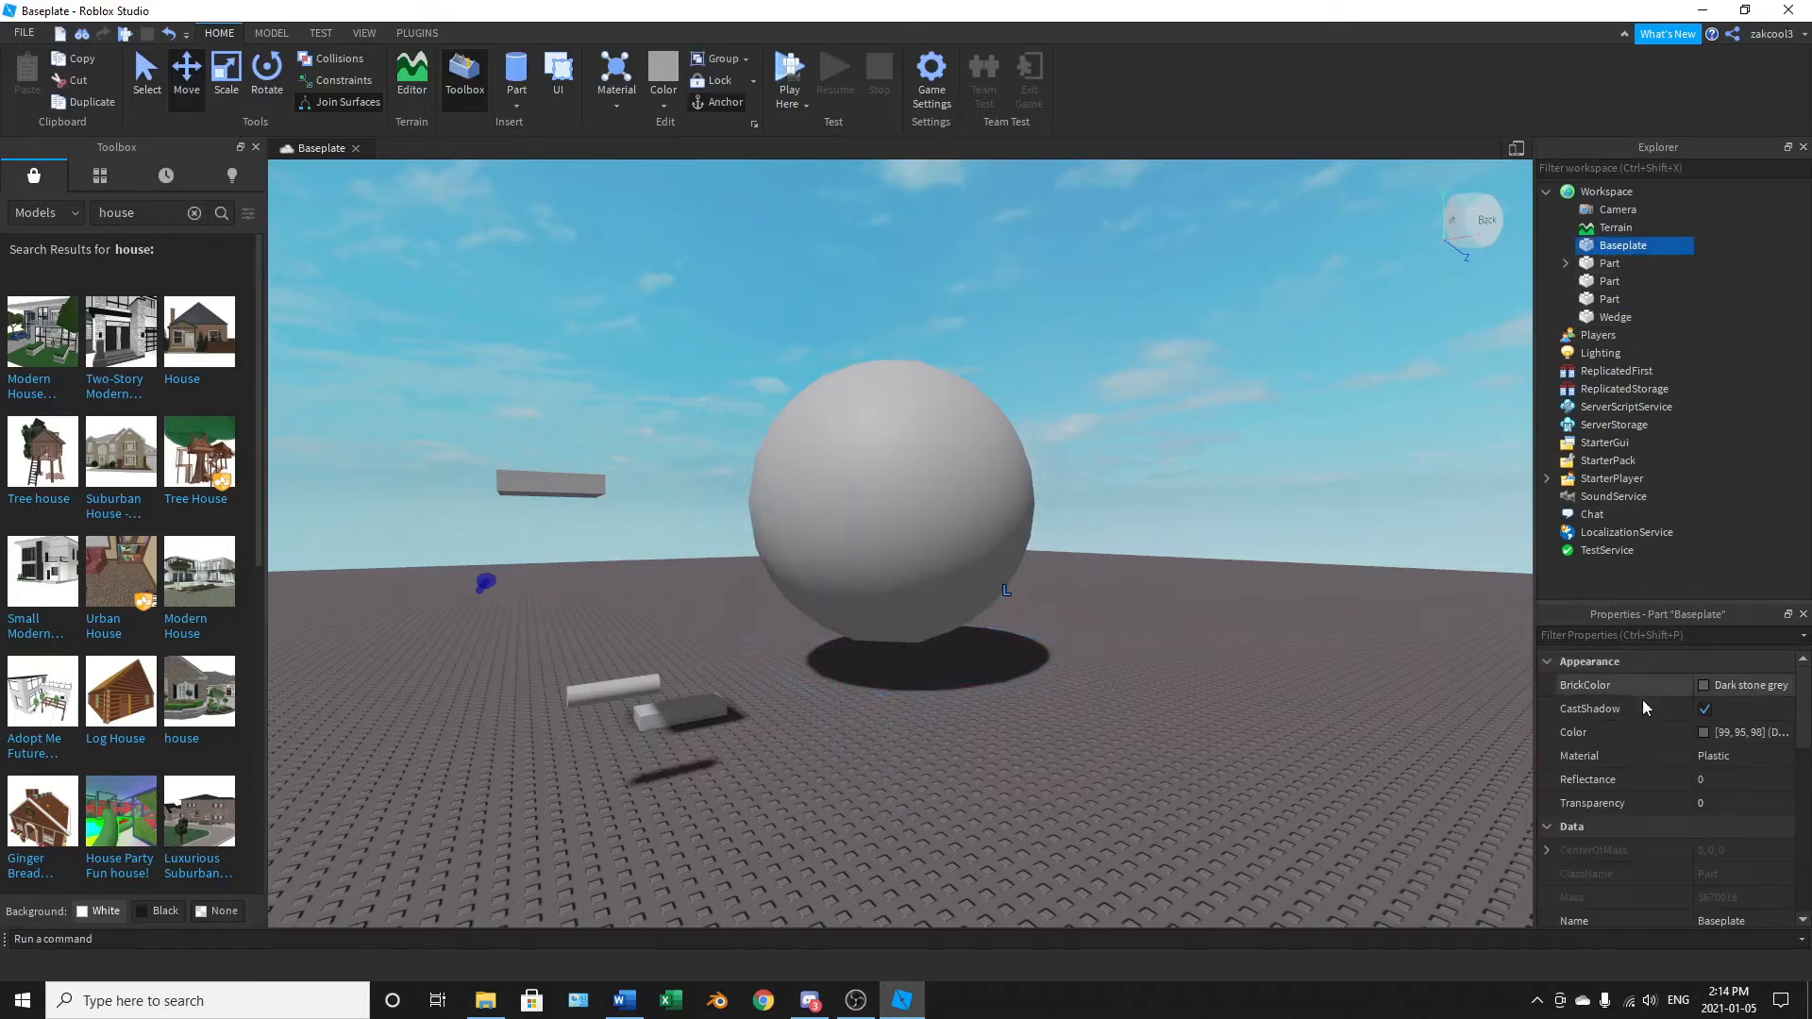
{"action": "scroll", "coordinate": [1649, 704], "scroll_direction": "down", "scroll_amount": 8}
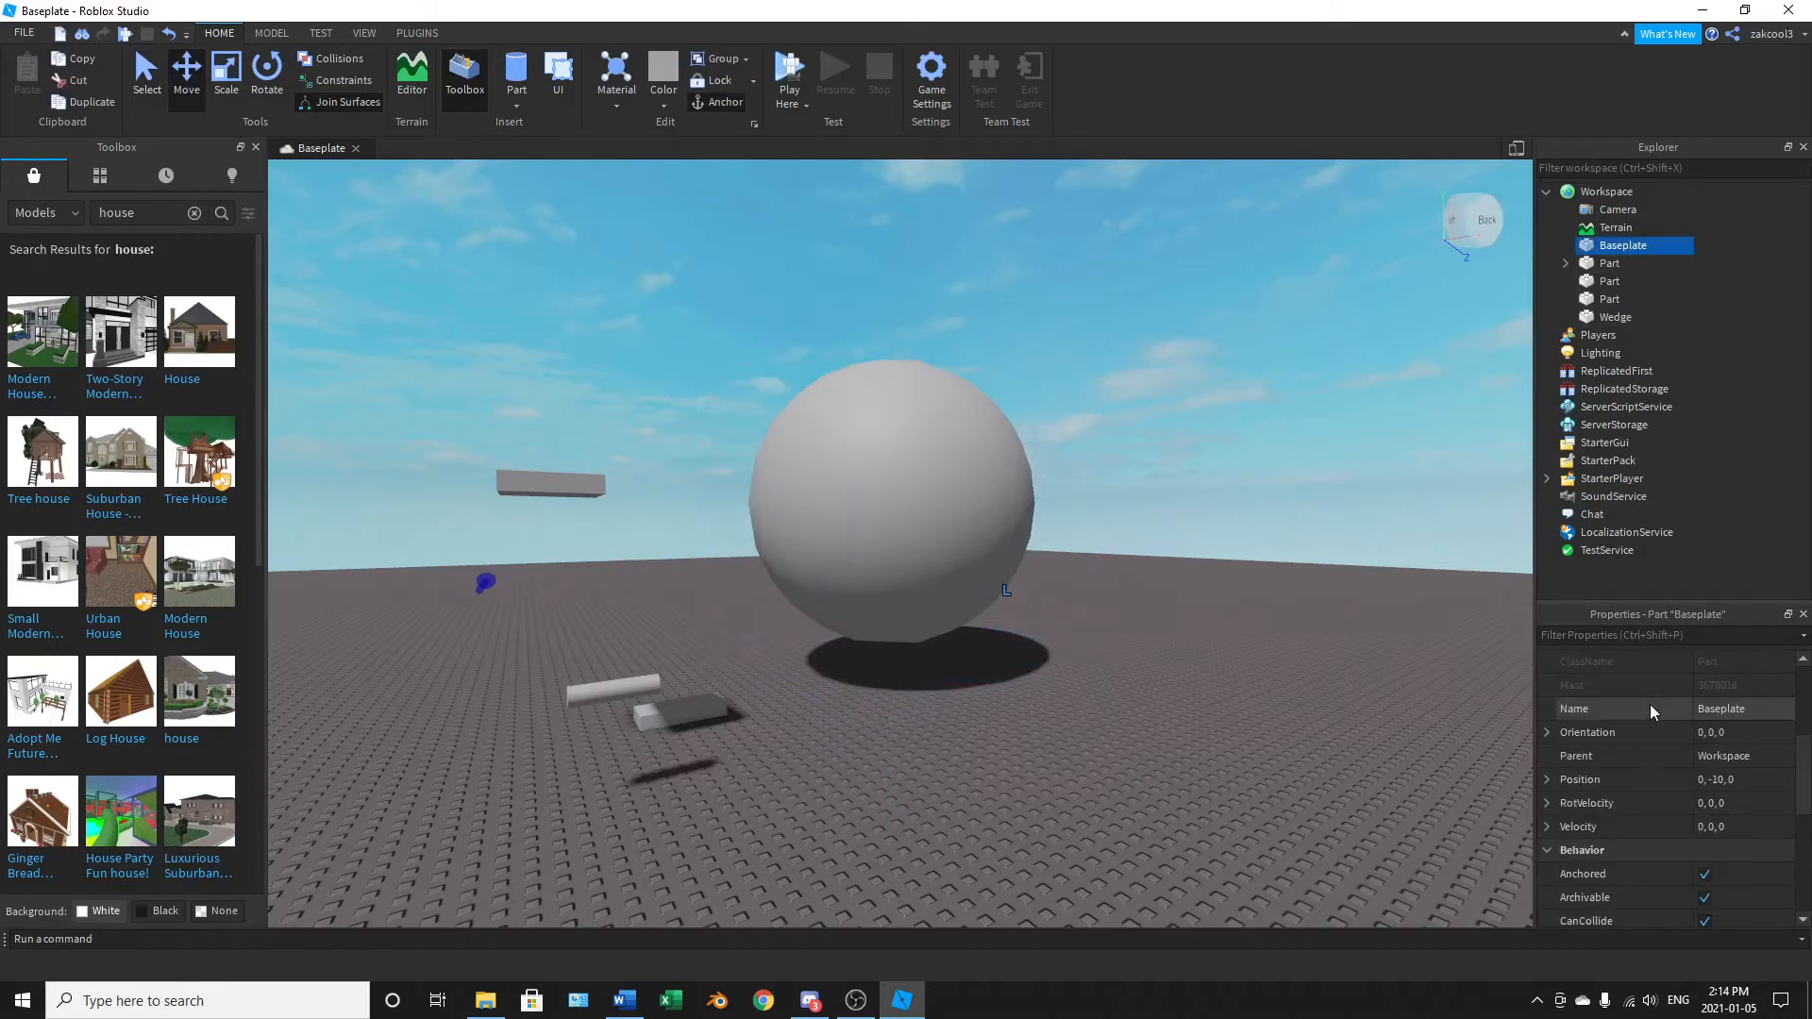
{"action": "scroll", "coordinate": [1650, 711], "scroll_direction": "down", "scroll_amount": 1}
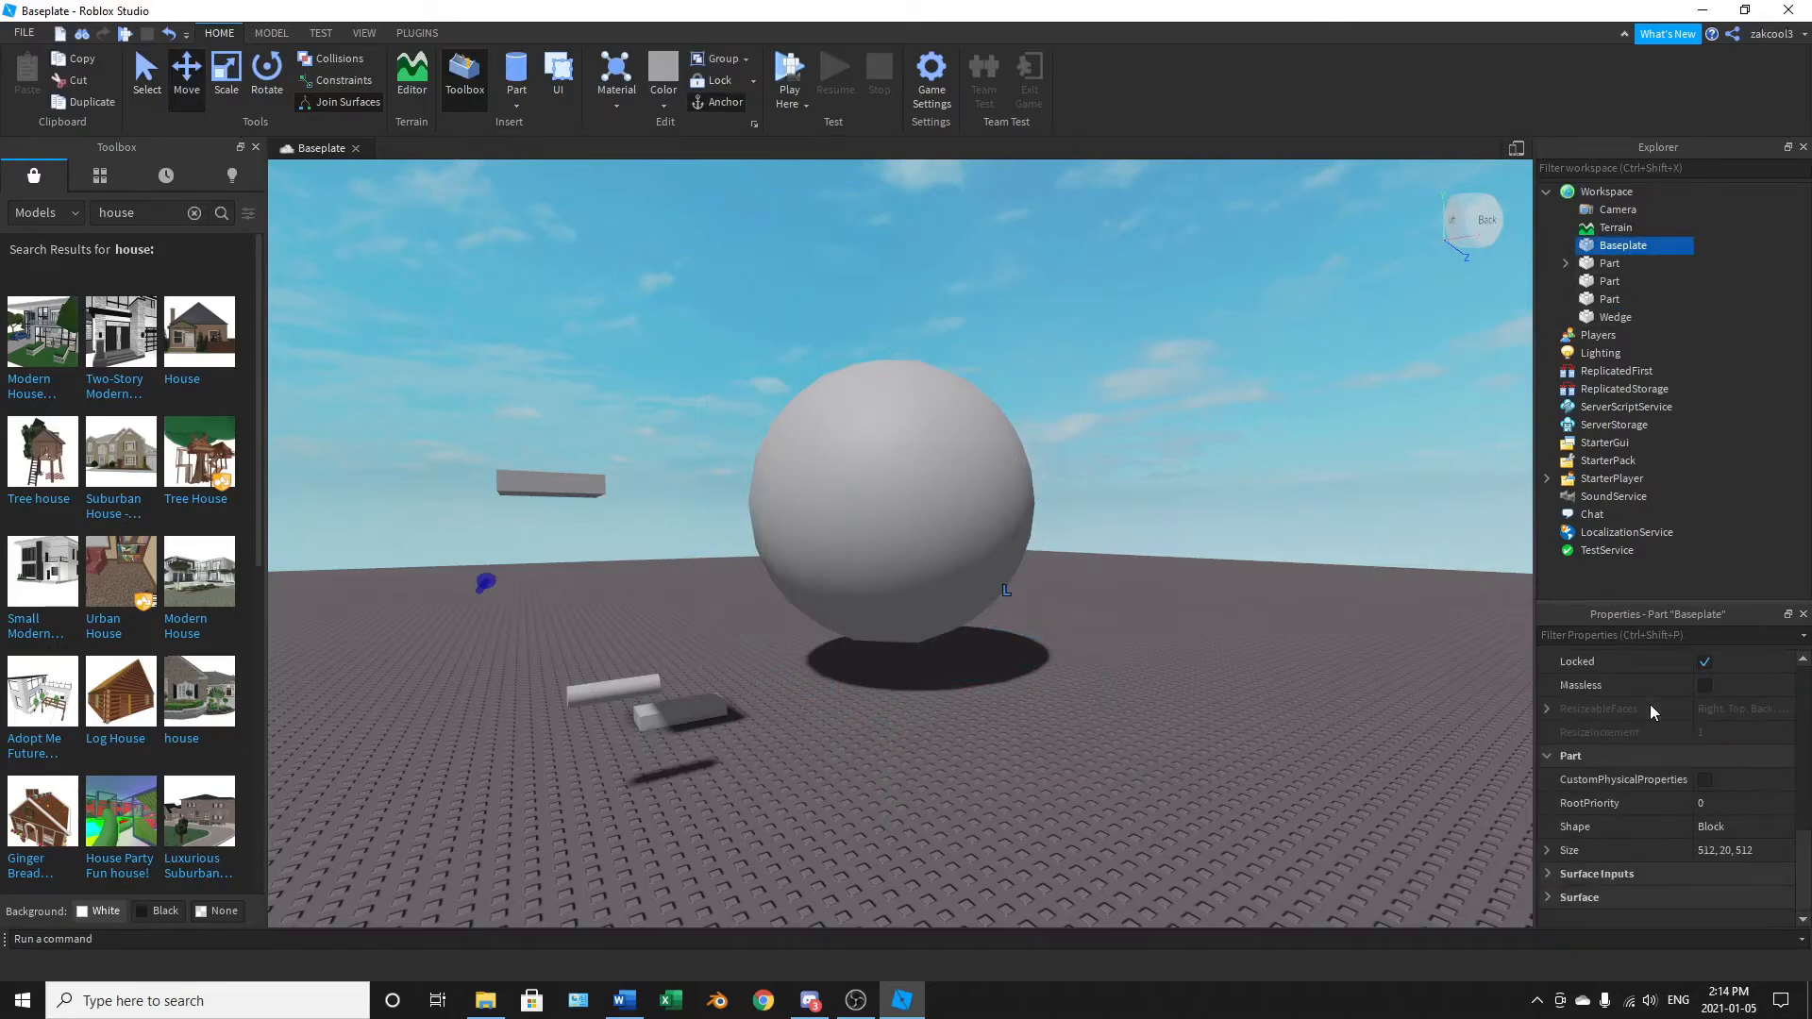
{"action": "scroll", "coordinate": [1652, 712], "scroll_direction": "up", "scroll_amount": 1}
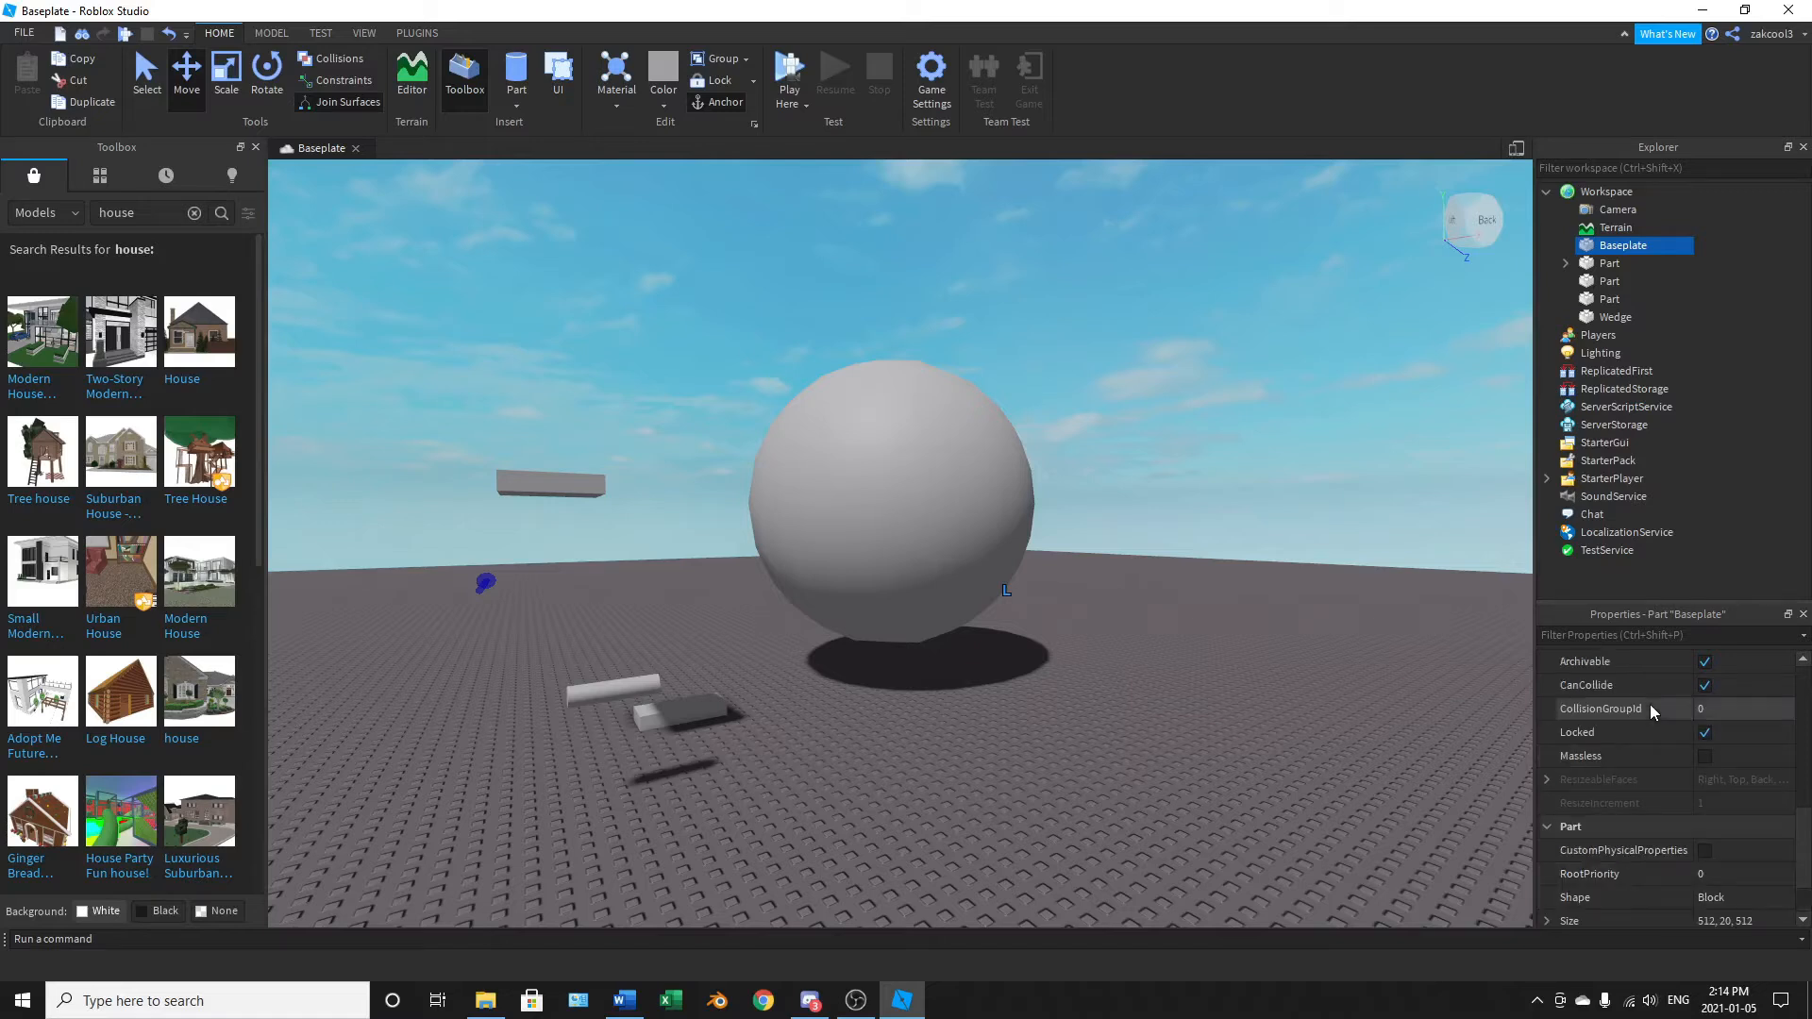
{"action": "scroll", "coordinate": [1706, 745], "scroll_direction": "up", "scroll_amount": 1}
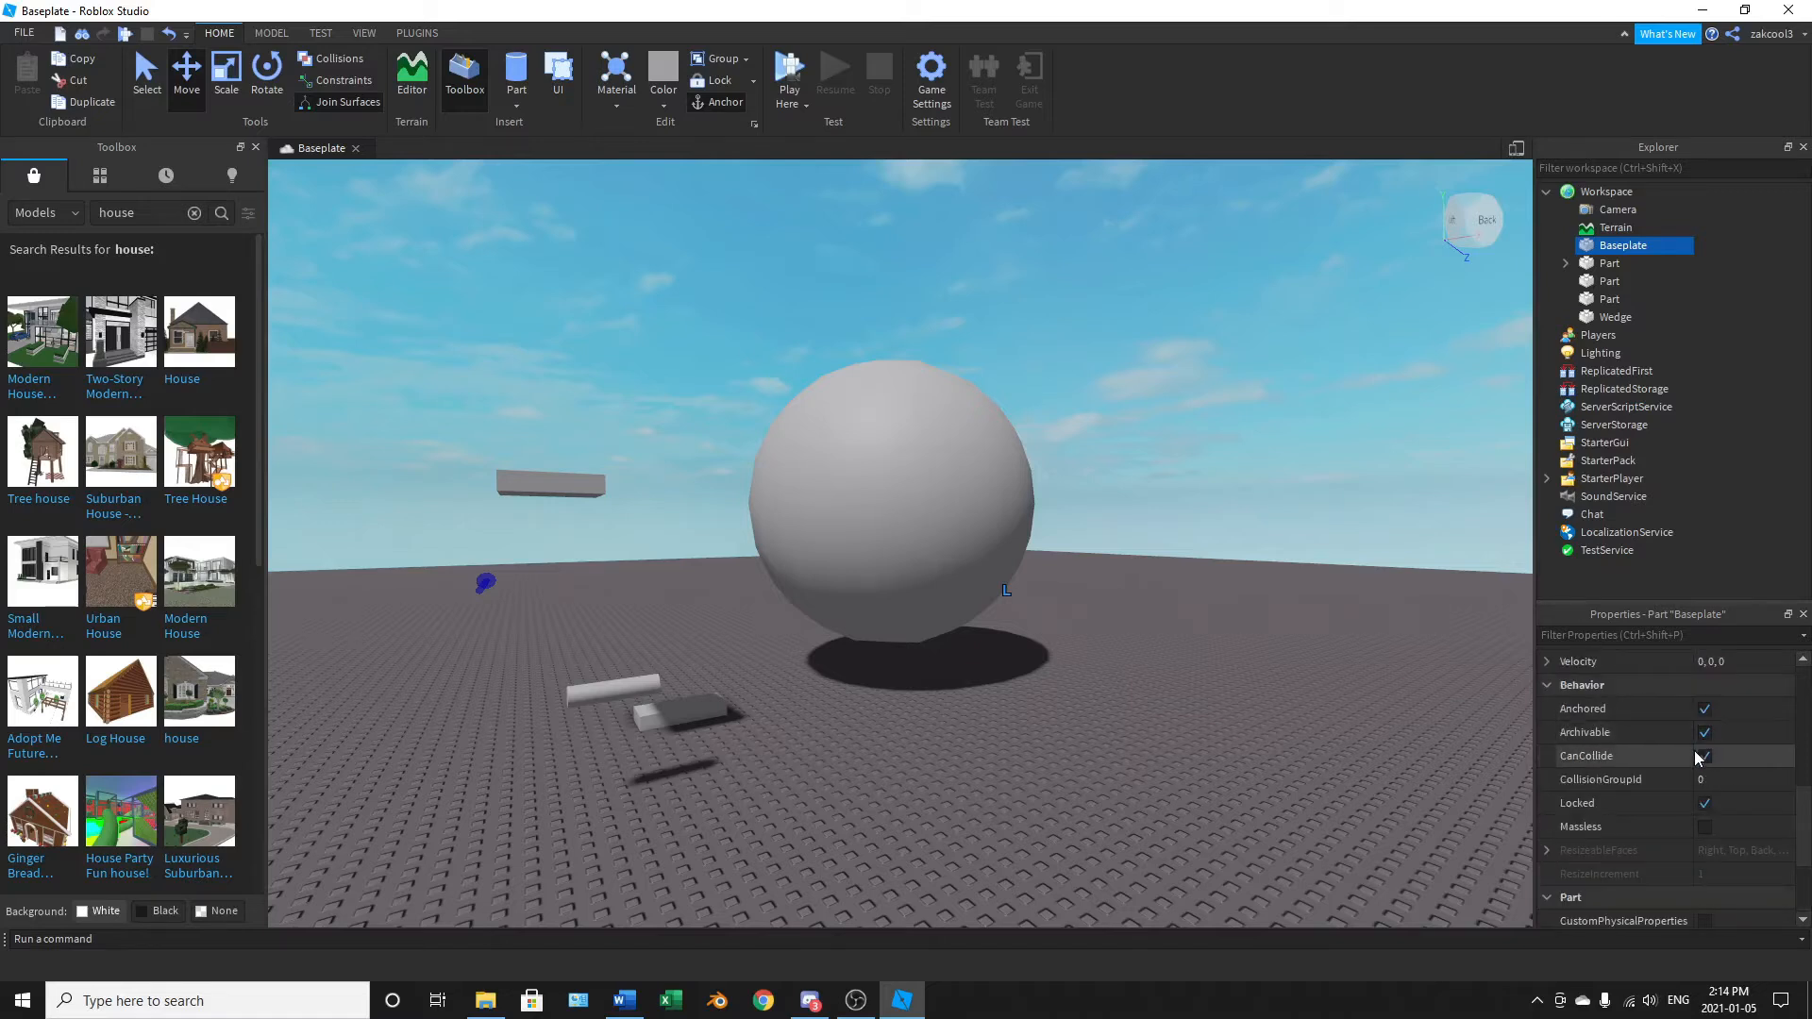
{"action": "left_click", "coordinate": [1351, 716]}
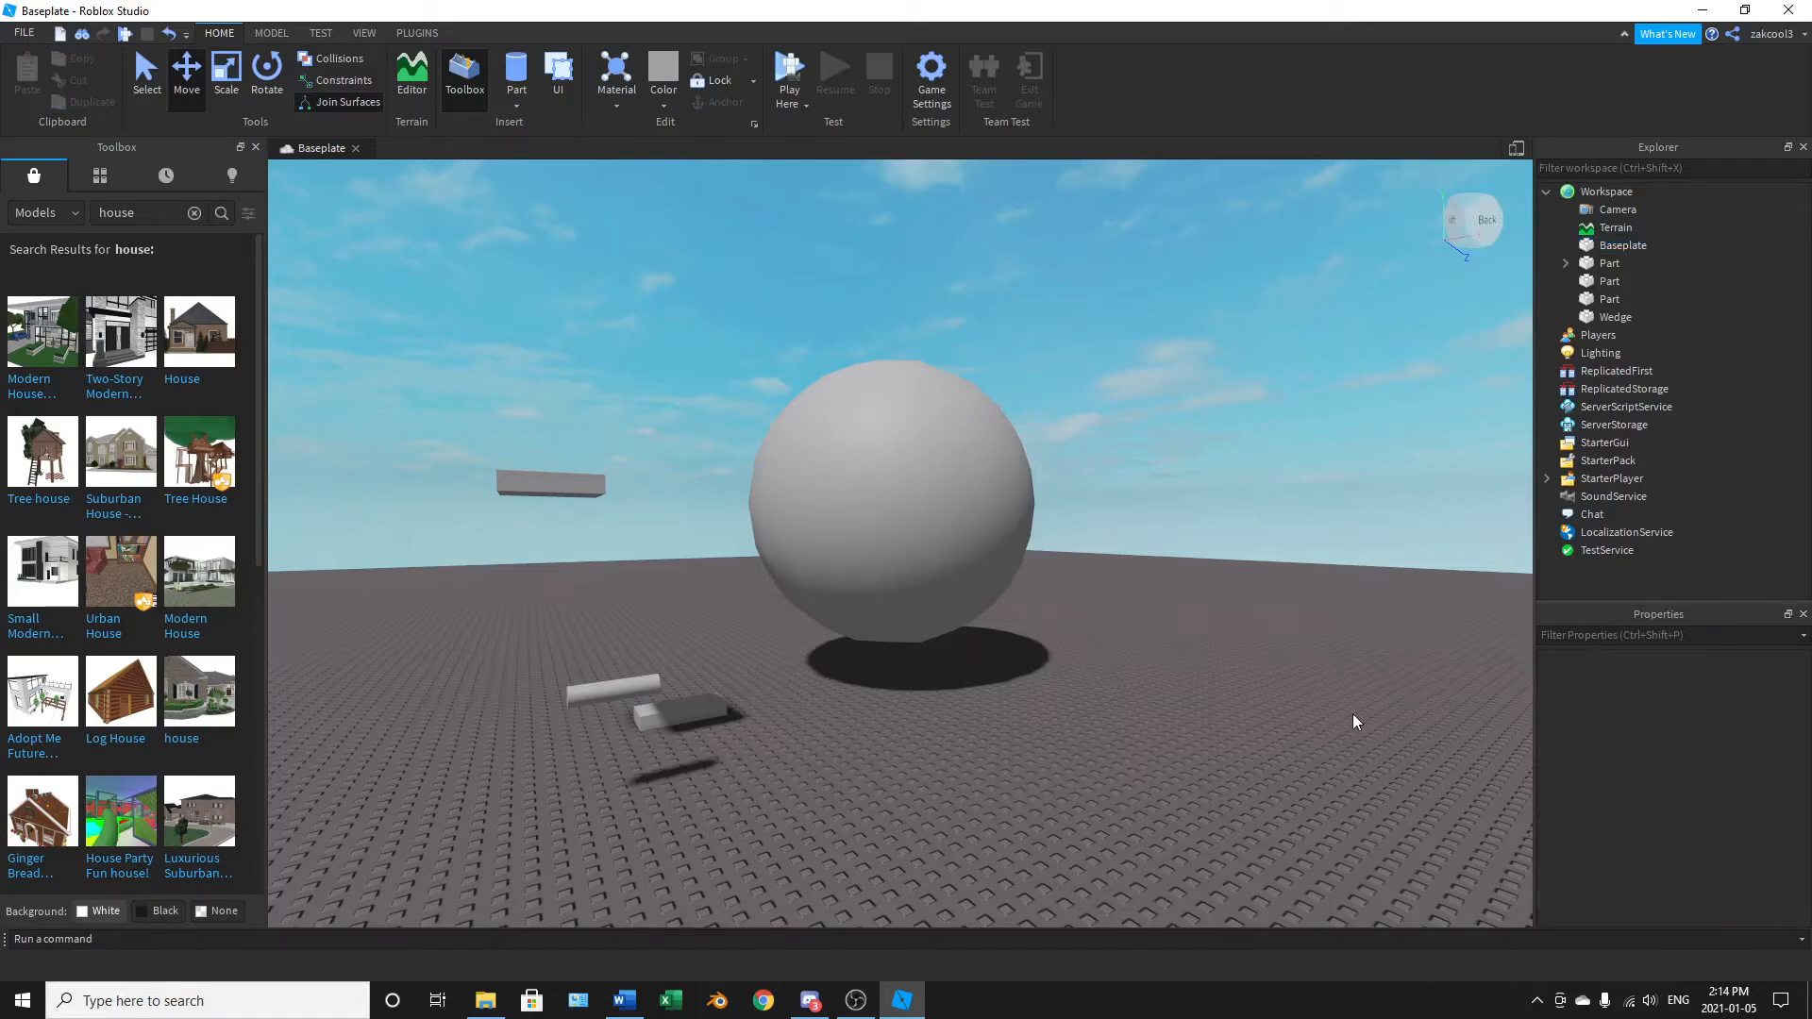
Step: Playtest the place again to watch how the raised, unanchored sphere behaves, and end the test
{"action": "scroll", "coordinate": [1352, 715], "scroll_direction": "up", "scroll_amount": 4}
{"action": "left_click", "coordinate": [779, 91]}
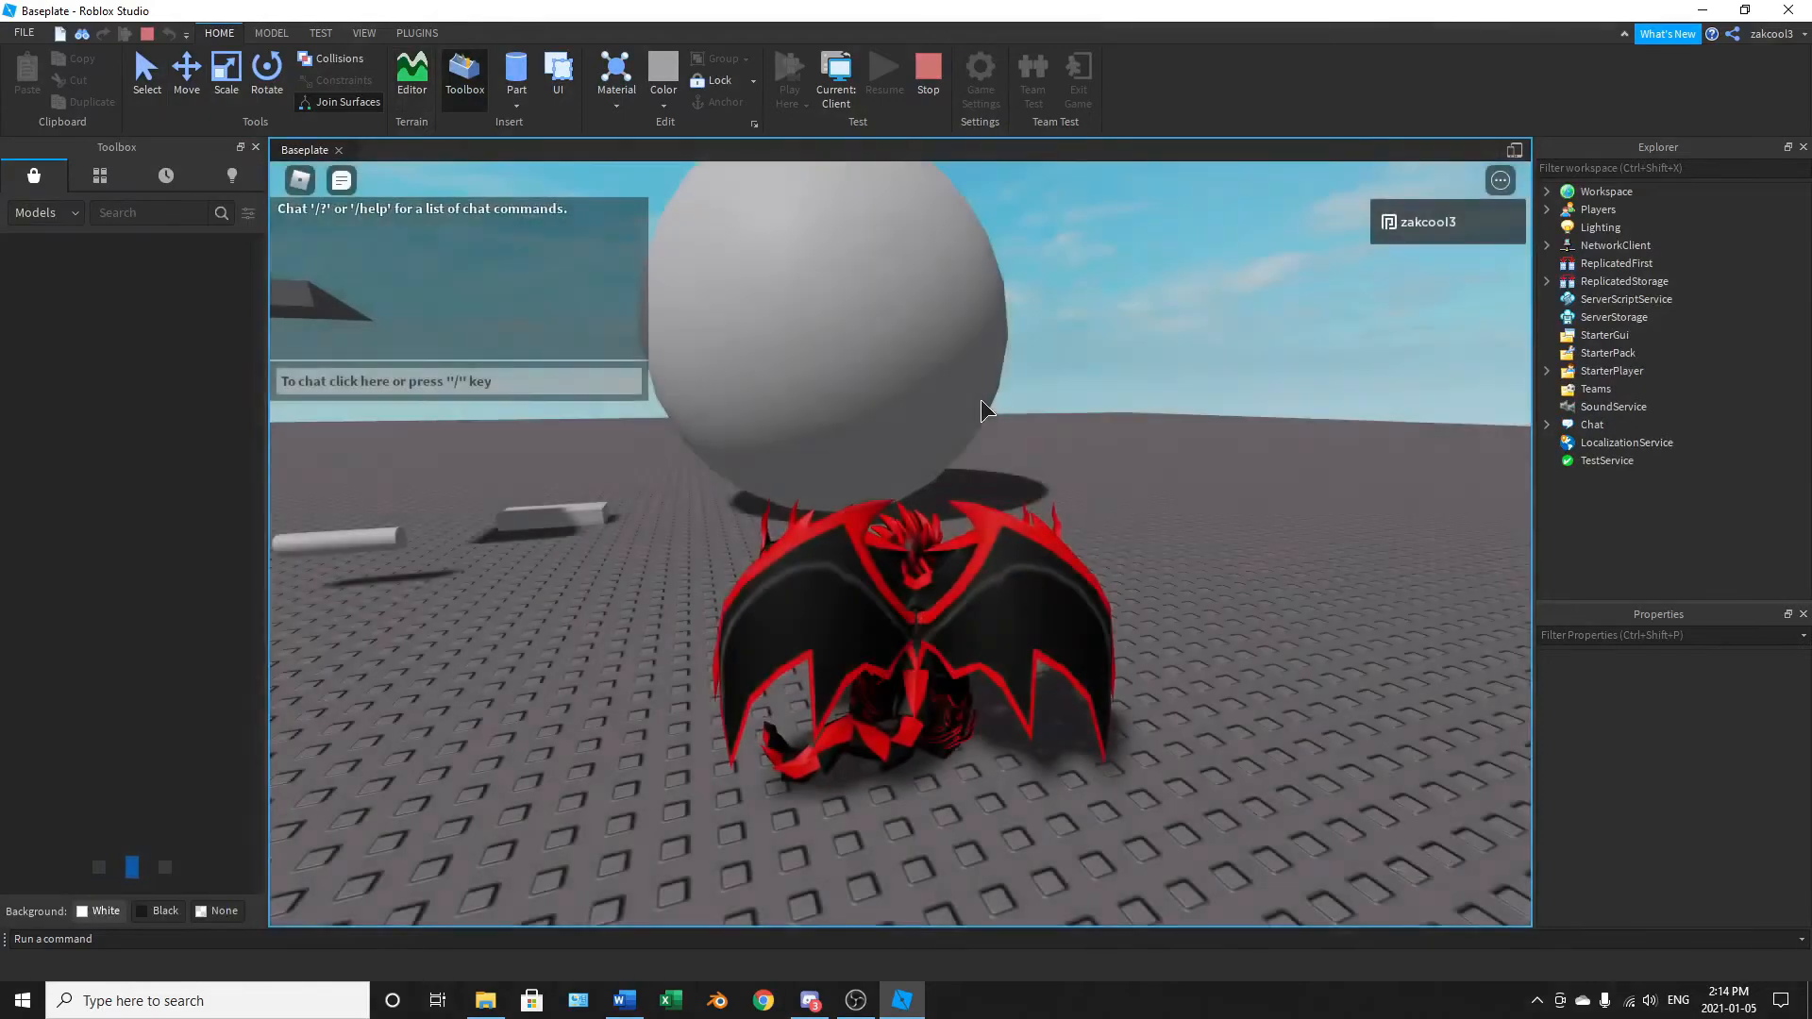
{"action": "right_click_drag", "start_coordinate": [979, 400], "coordinate": [979, 400]}
{"action": "scroll", "coordinate": [979, 400], "scroll_direction": "down", "scroll_amount": 3}
{"action": "key", "text": "w"}
{"action": "key", "text": "a"}
{"action": "scroll", "coordinate": [979, 400], "scroll_direction": "up", "scroll_amount": 2}
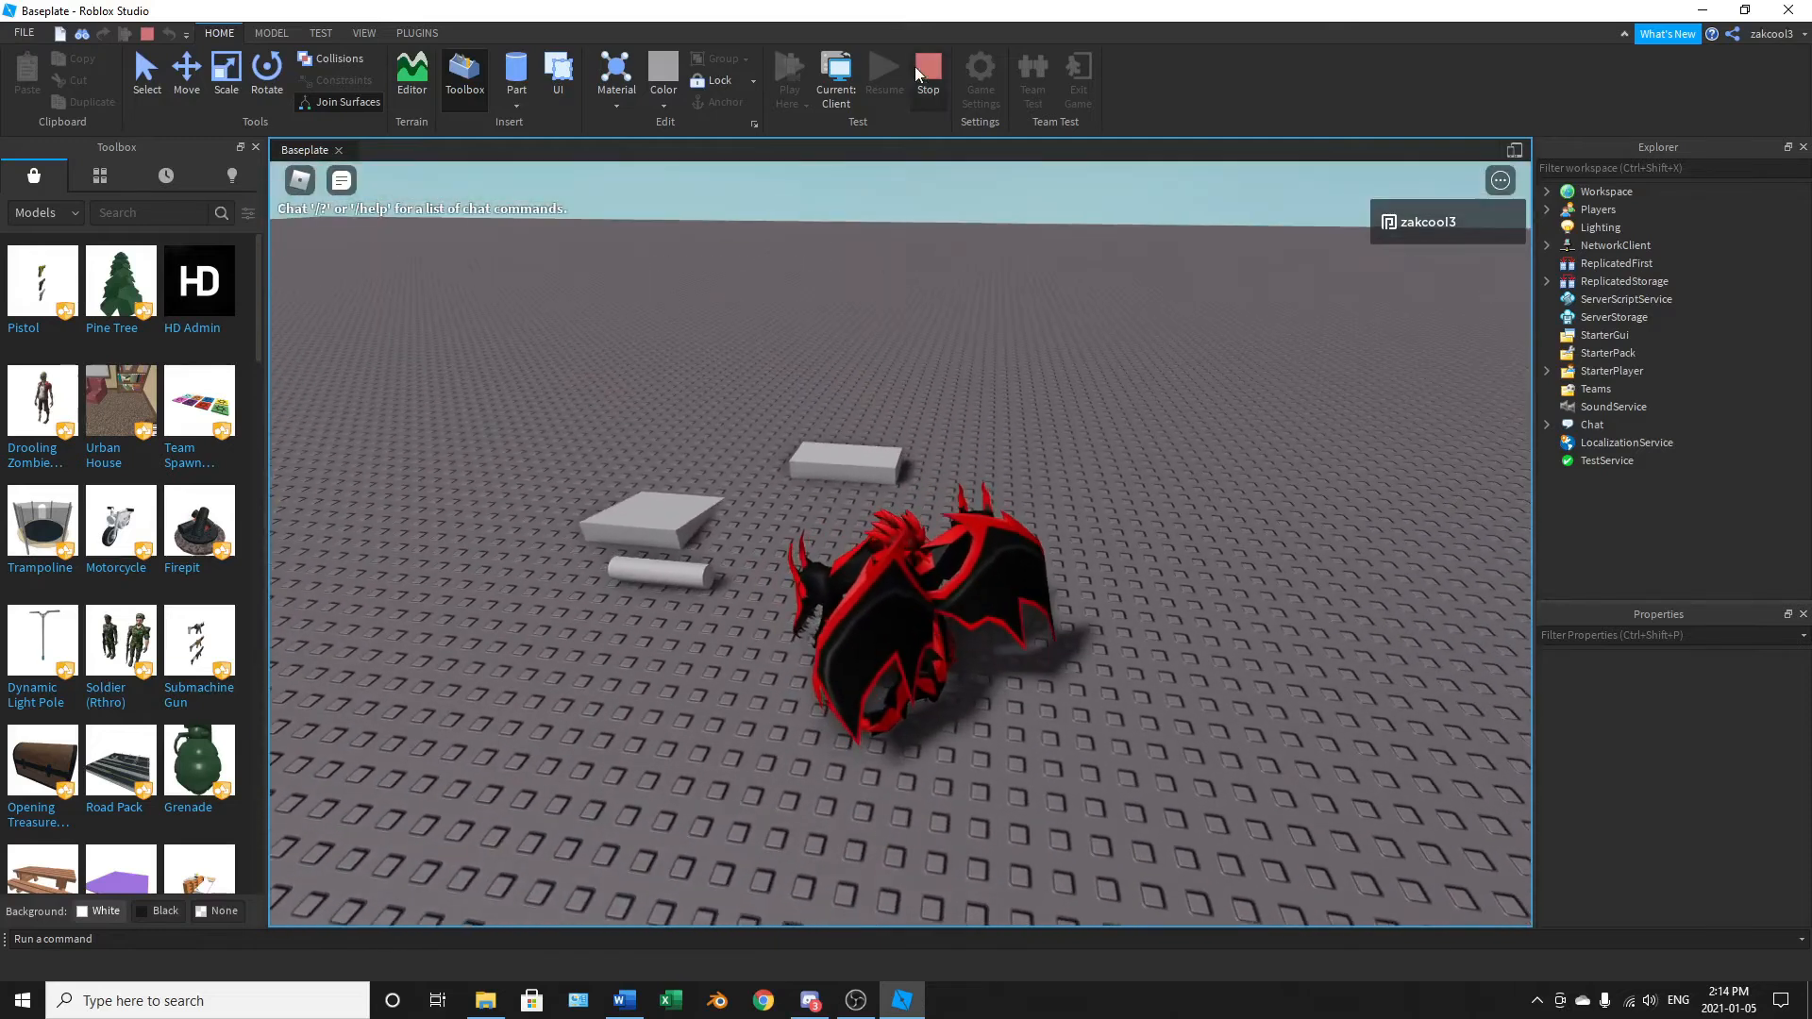
{"action": "left_click", "coordinate": [915, 73]}
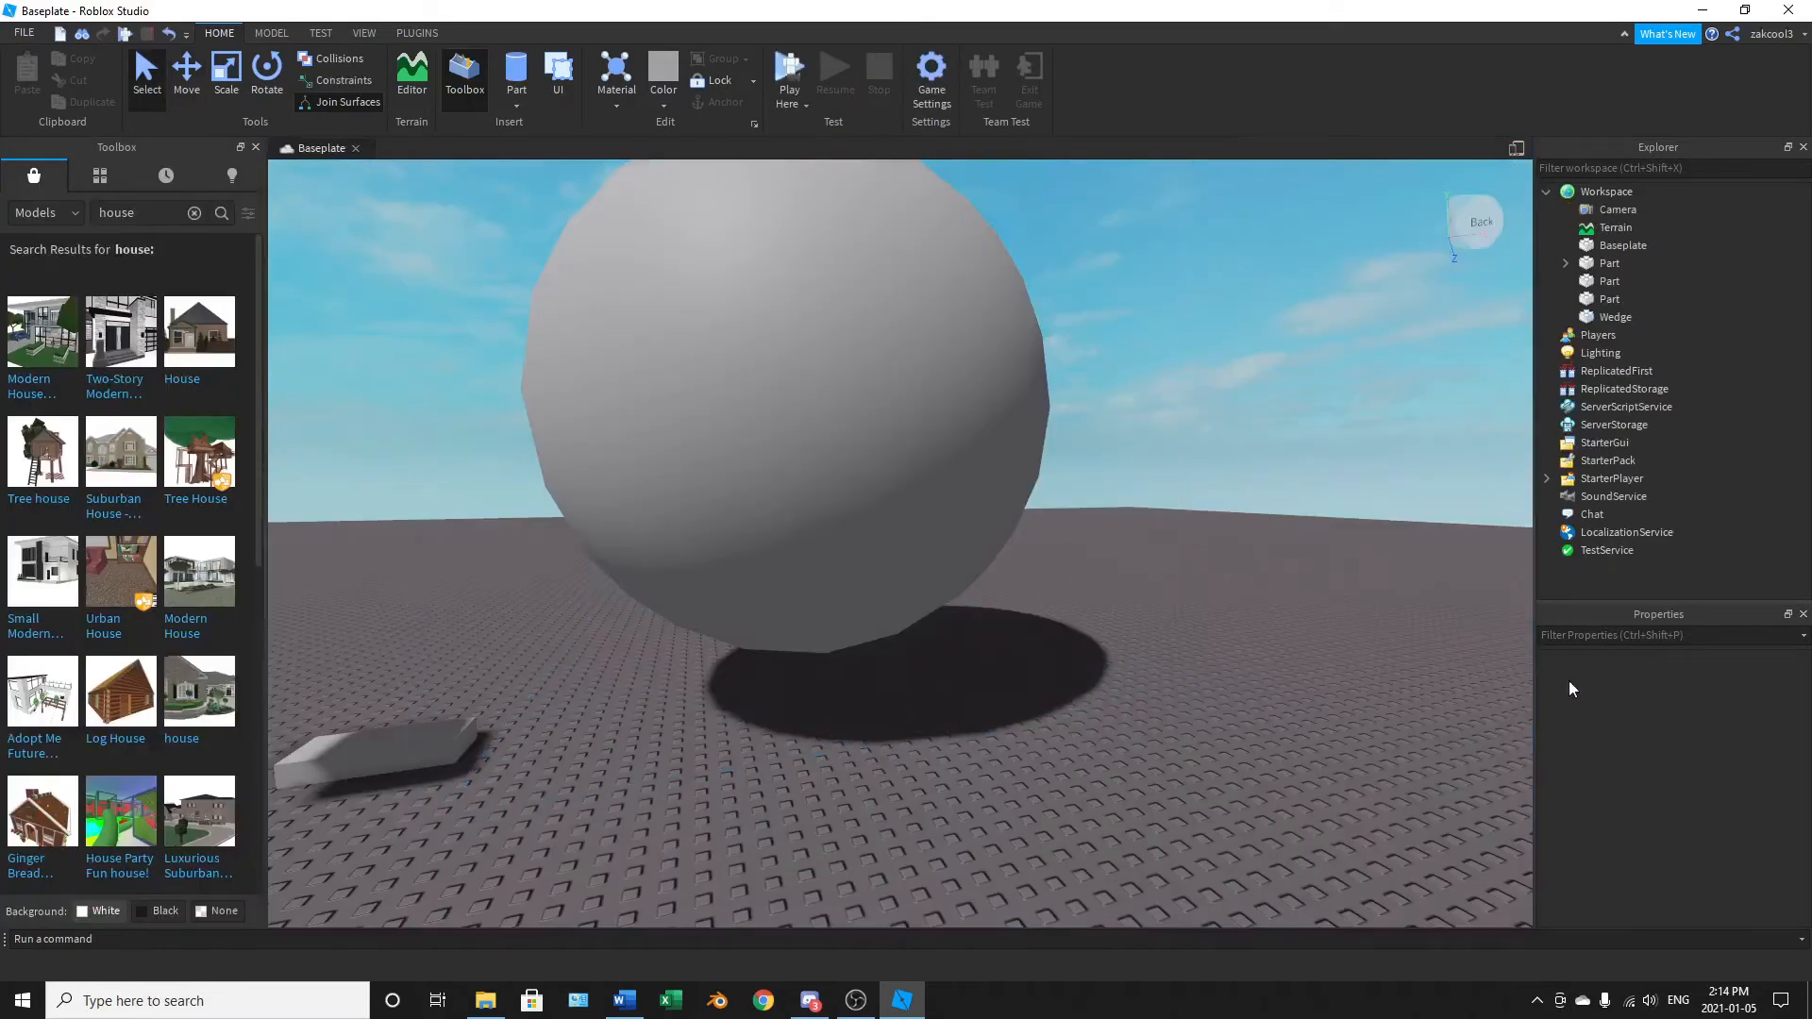
Step: Select the large sphere and turn on its Anchored property
{"action": "left_click", "coordinate": [981, 529]}
{"action": "scroll", "coordinate": [1692, 750], "scroll_direction": "down", "scroll_amount": 4}
{"action": "left_click", "coordinate": [1705, 805]}
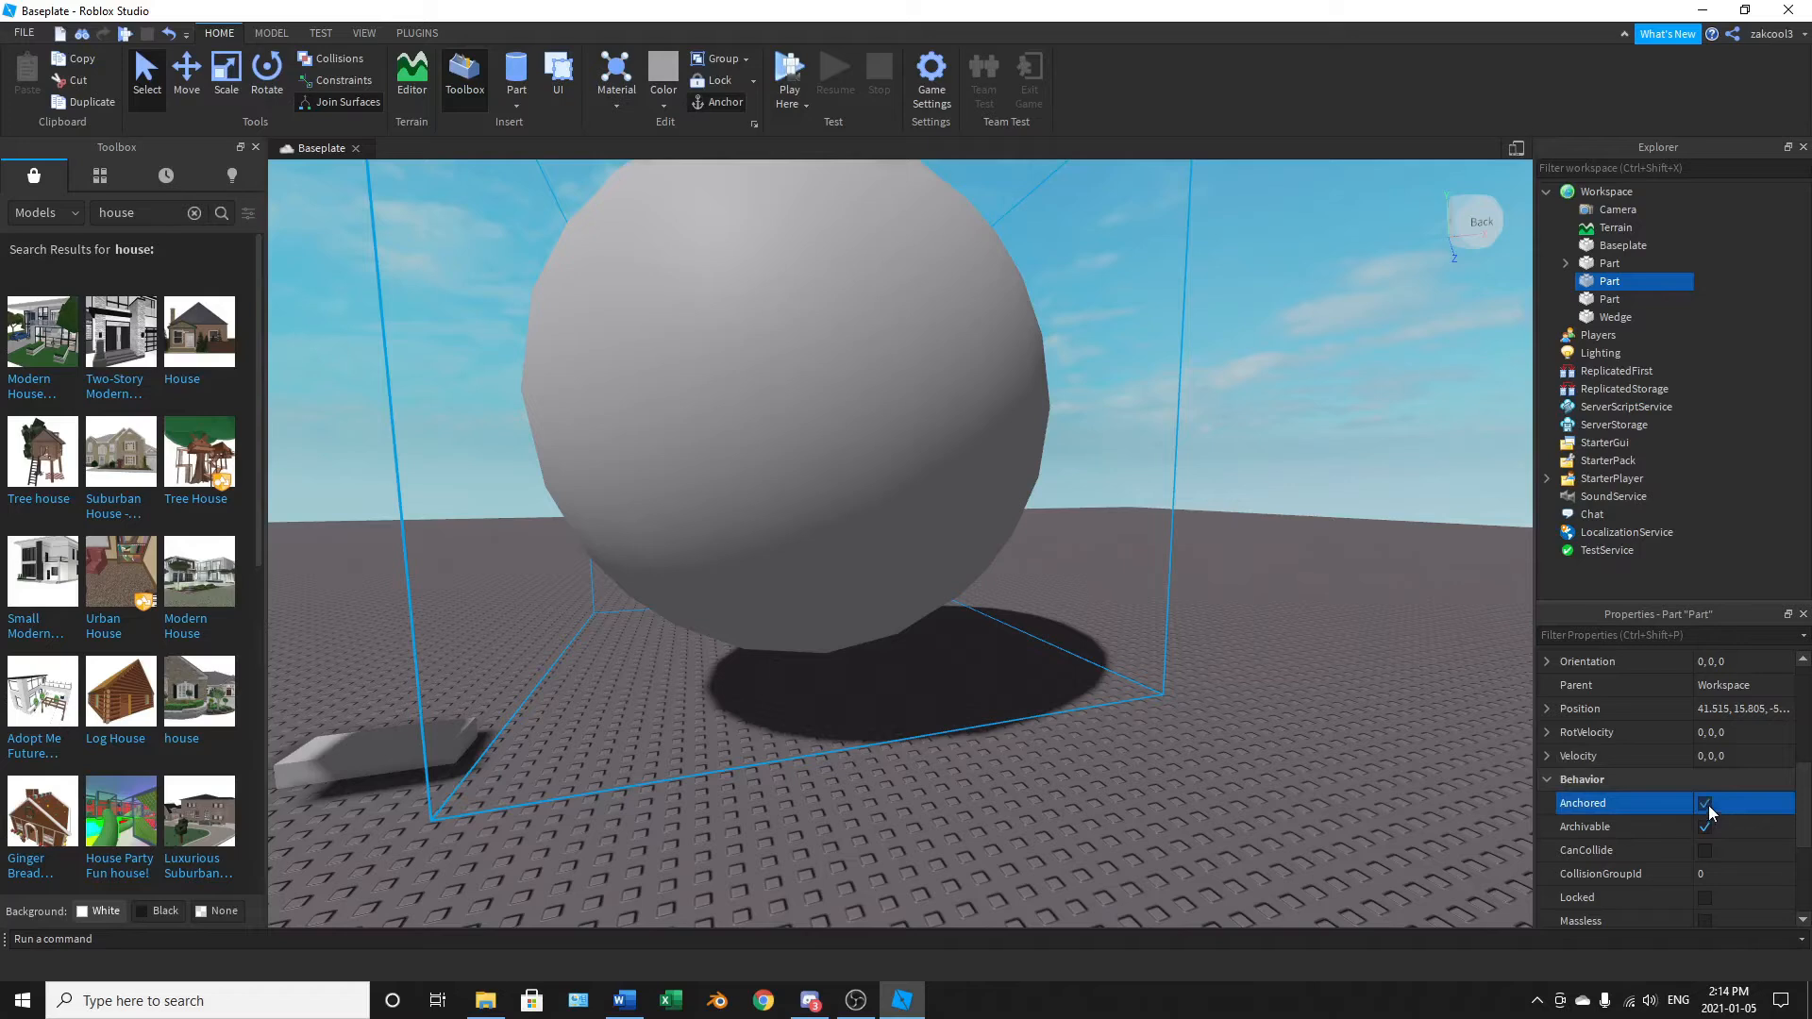
Step: Playtest the place with the anchored sphere, end the test and view the sphere from near and far
{"action": "left_click", "coordinate": [789, 73]}
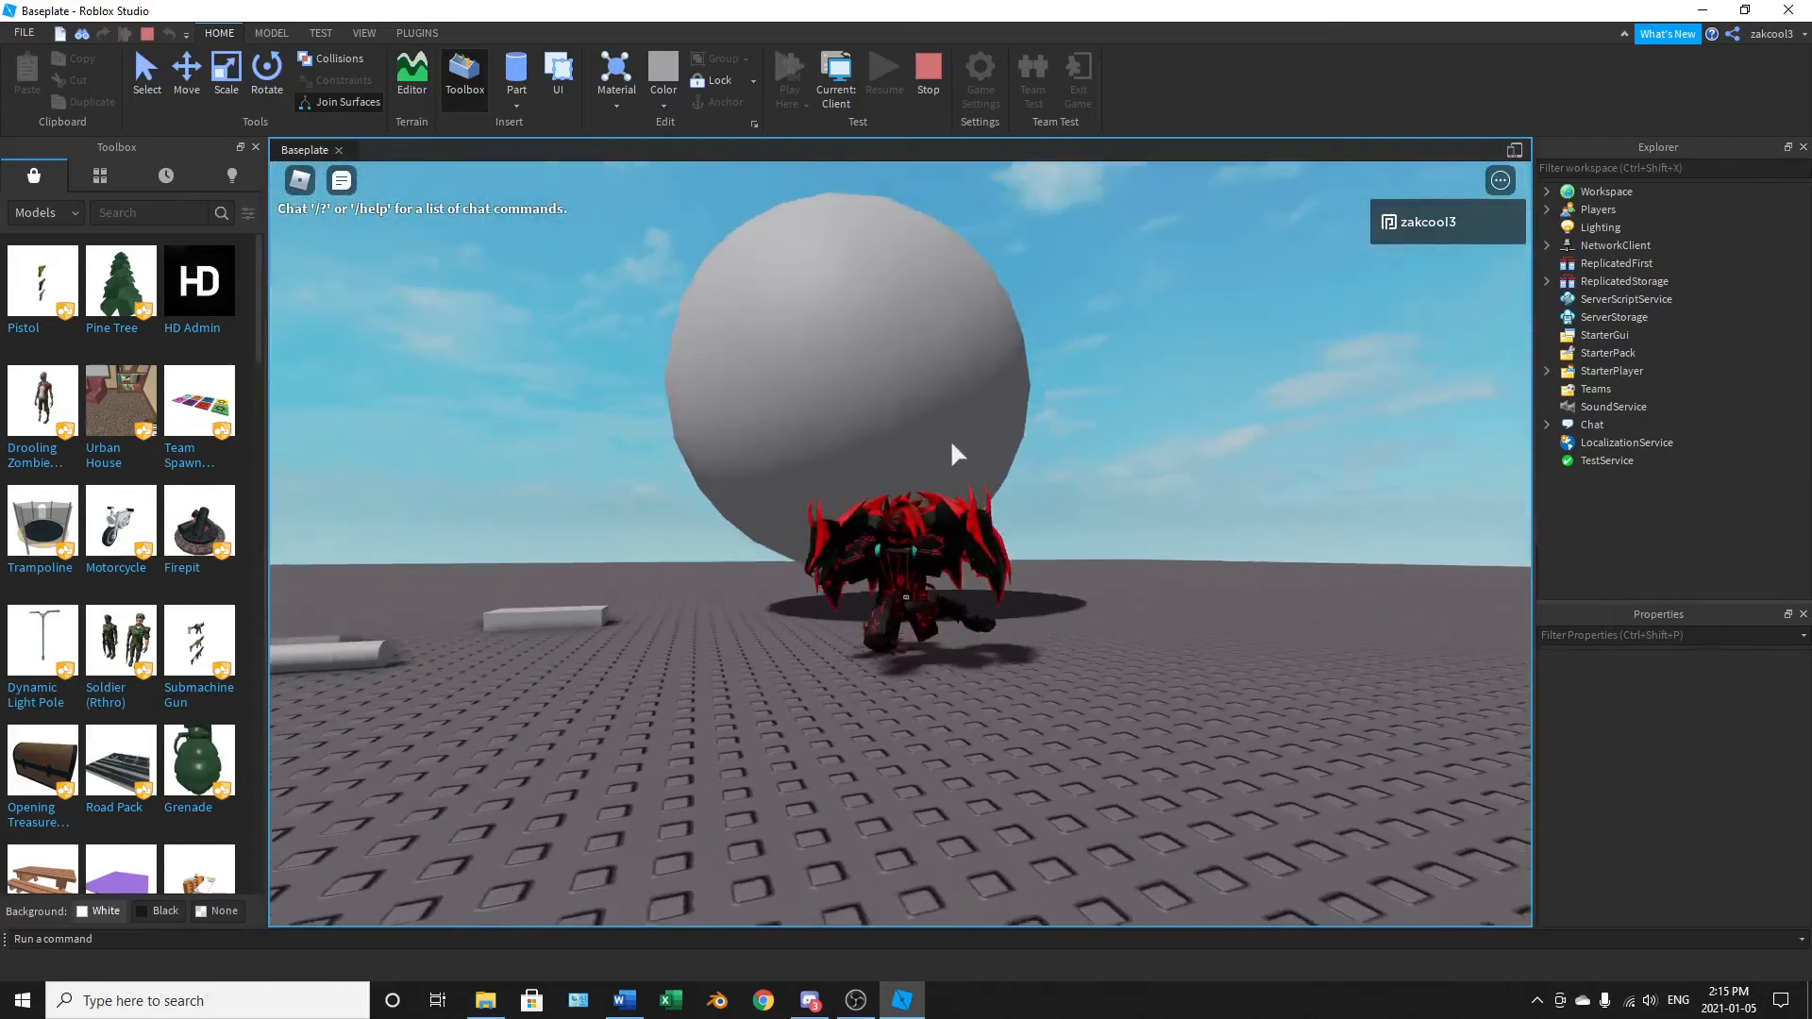
{"action": "key", "text": "shift+F5"}
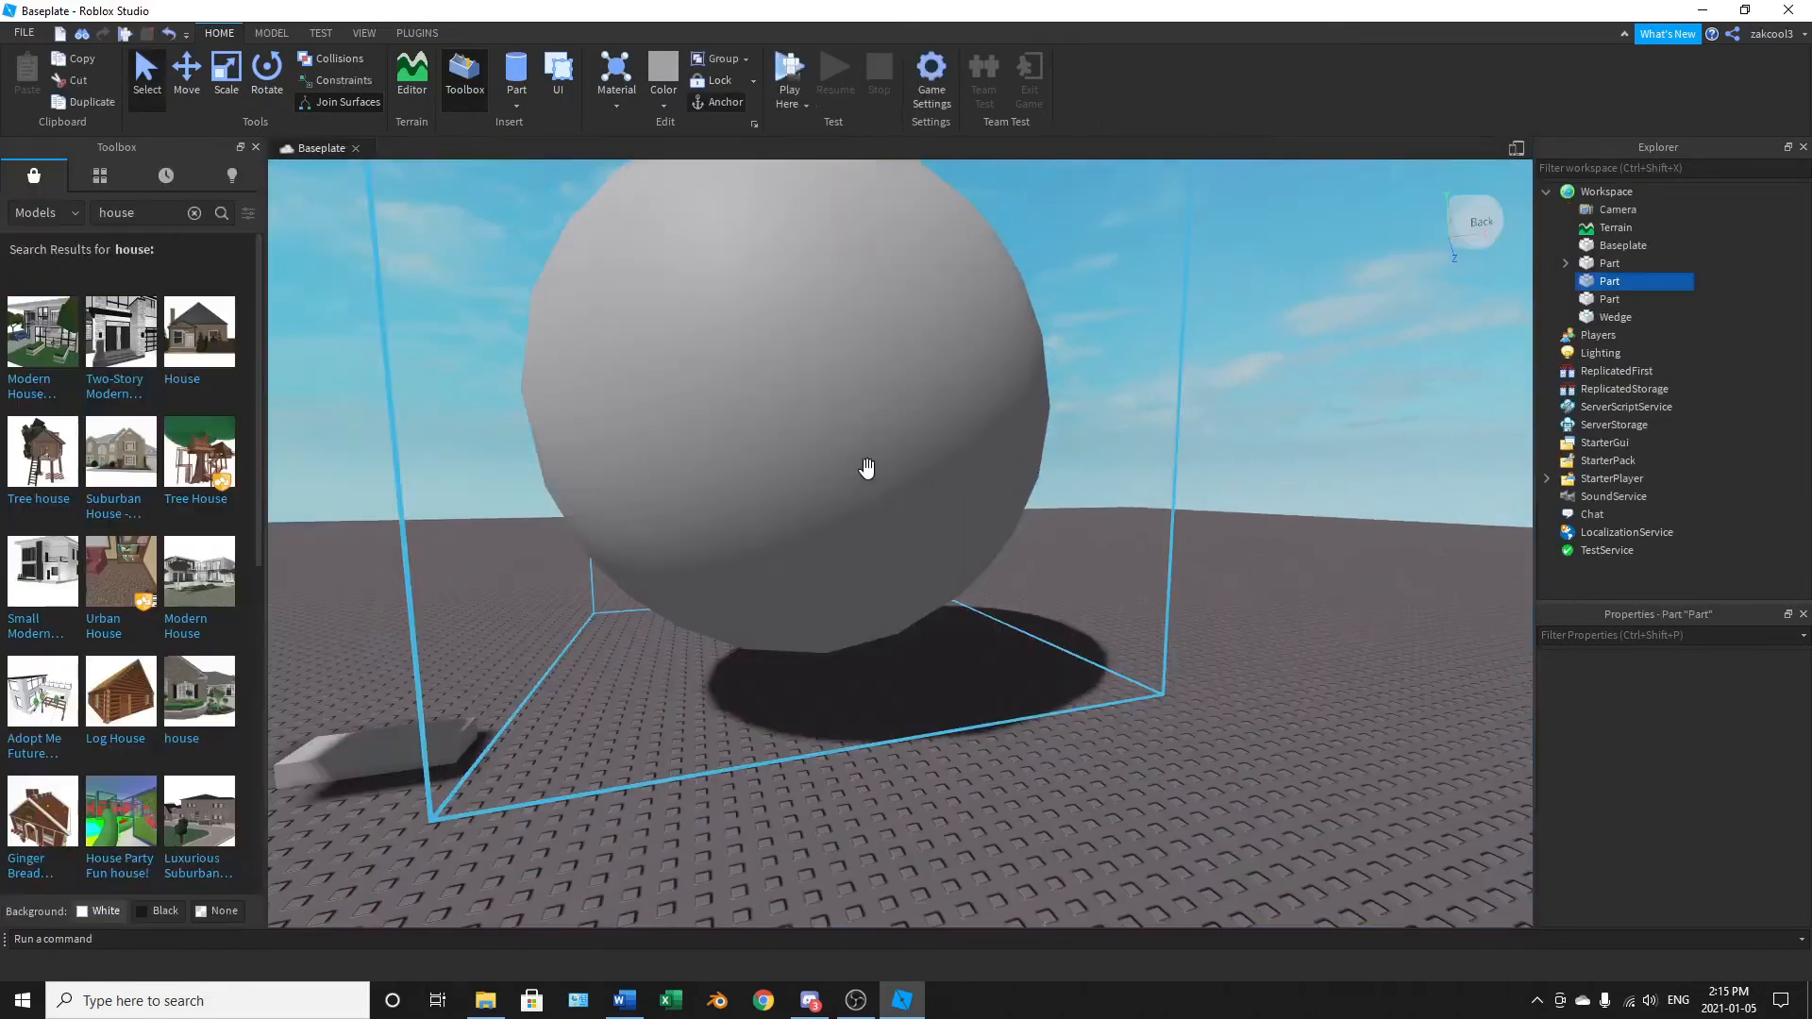
{"action": "scroll", "coordinate": [863, 465], "scroll_direction": "down", "scroll_amount": 5}
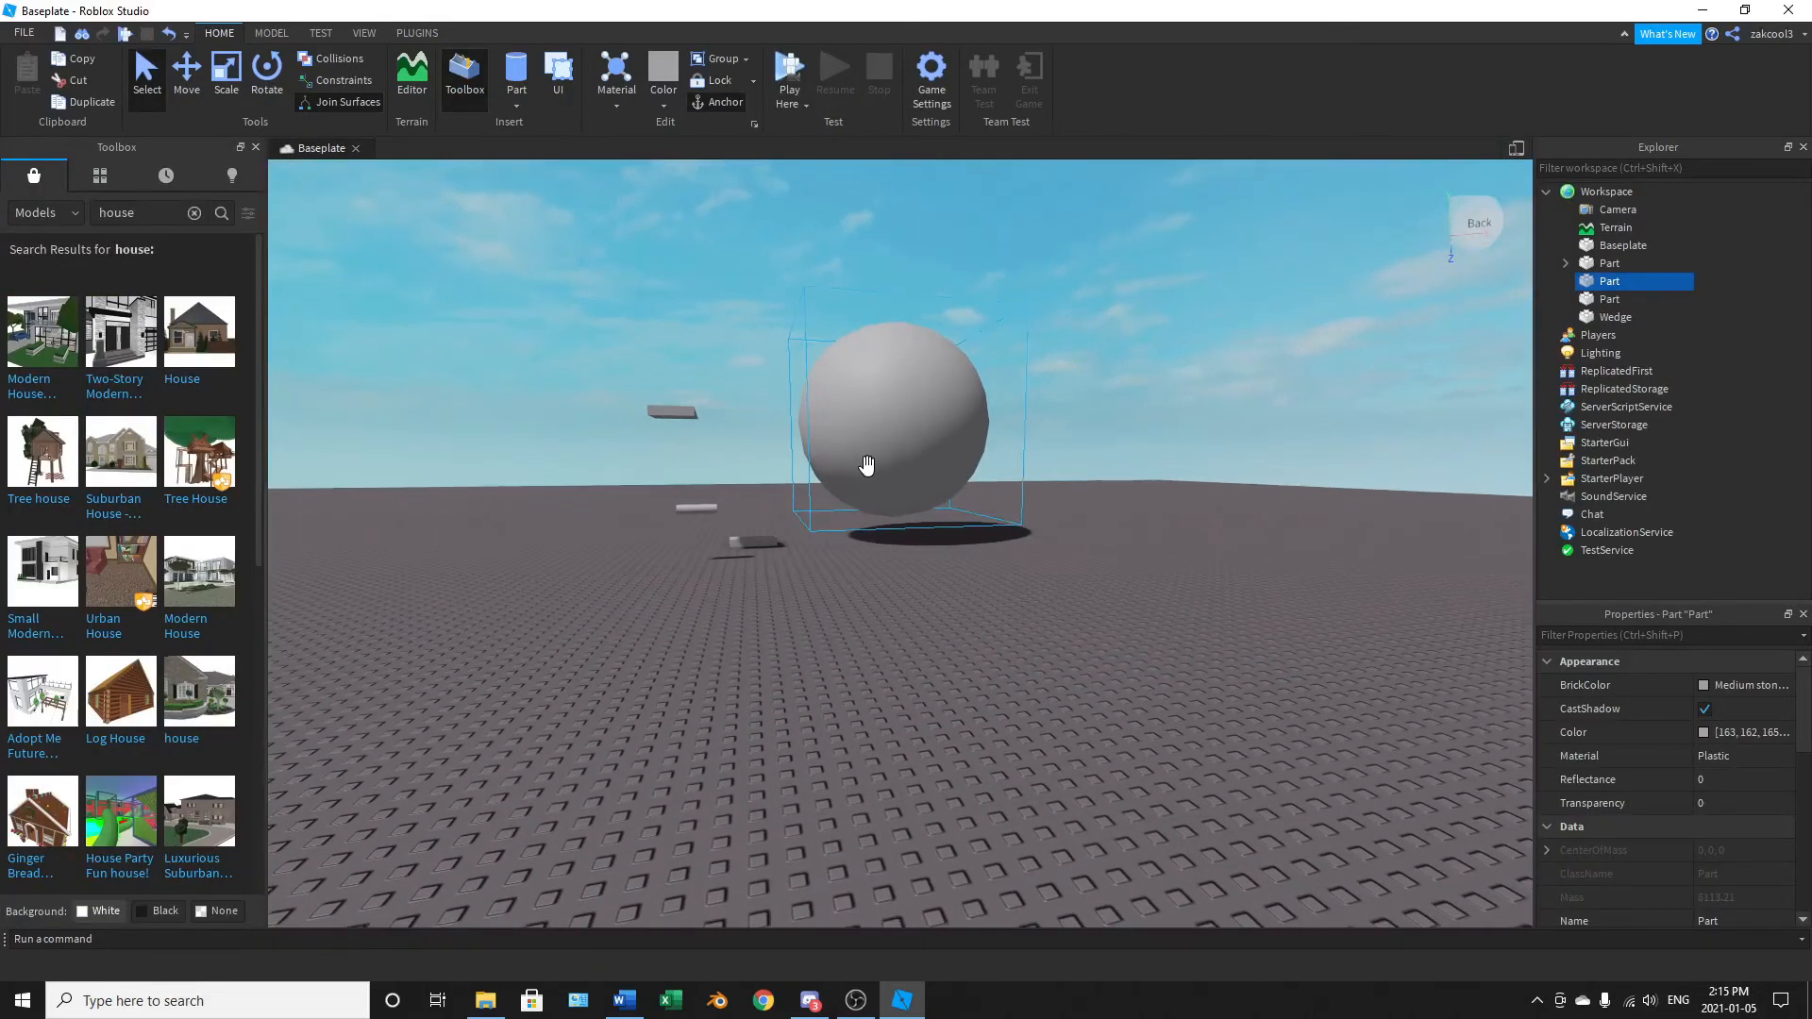
{"action": "scroll", "coordinate": [867, 465], "scroll_direction": "up", "scroll_amount": 6}
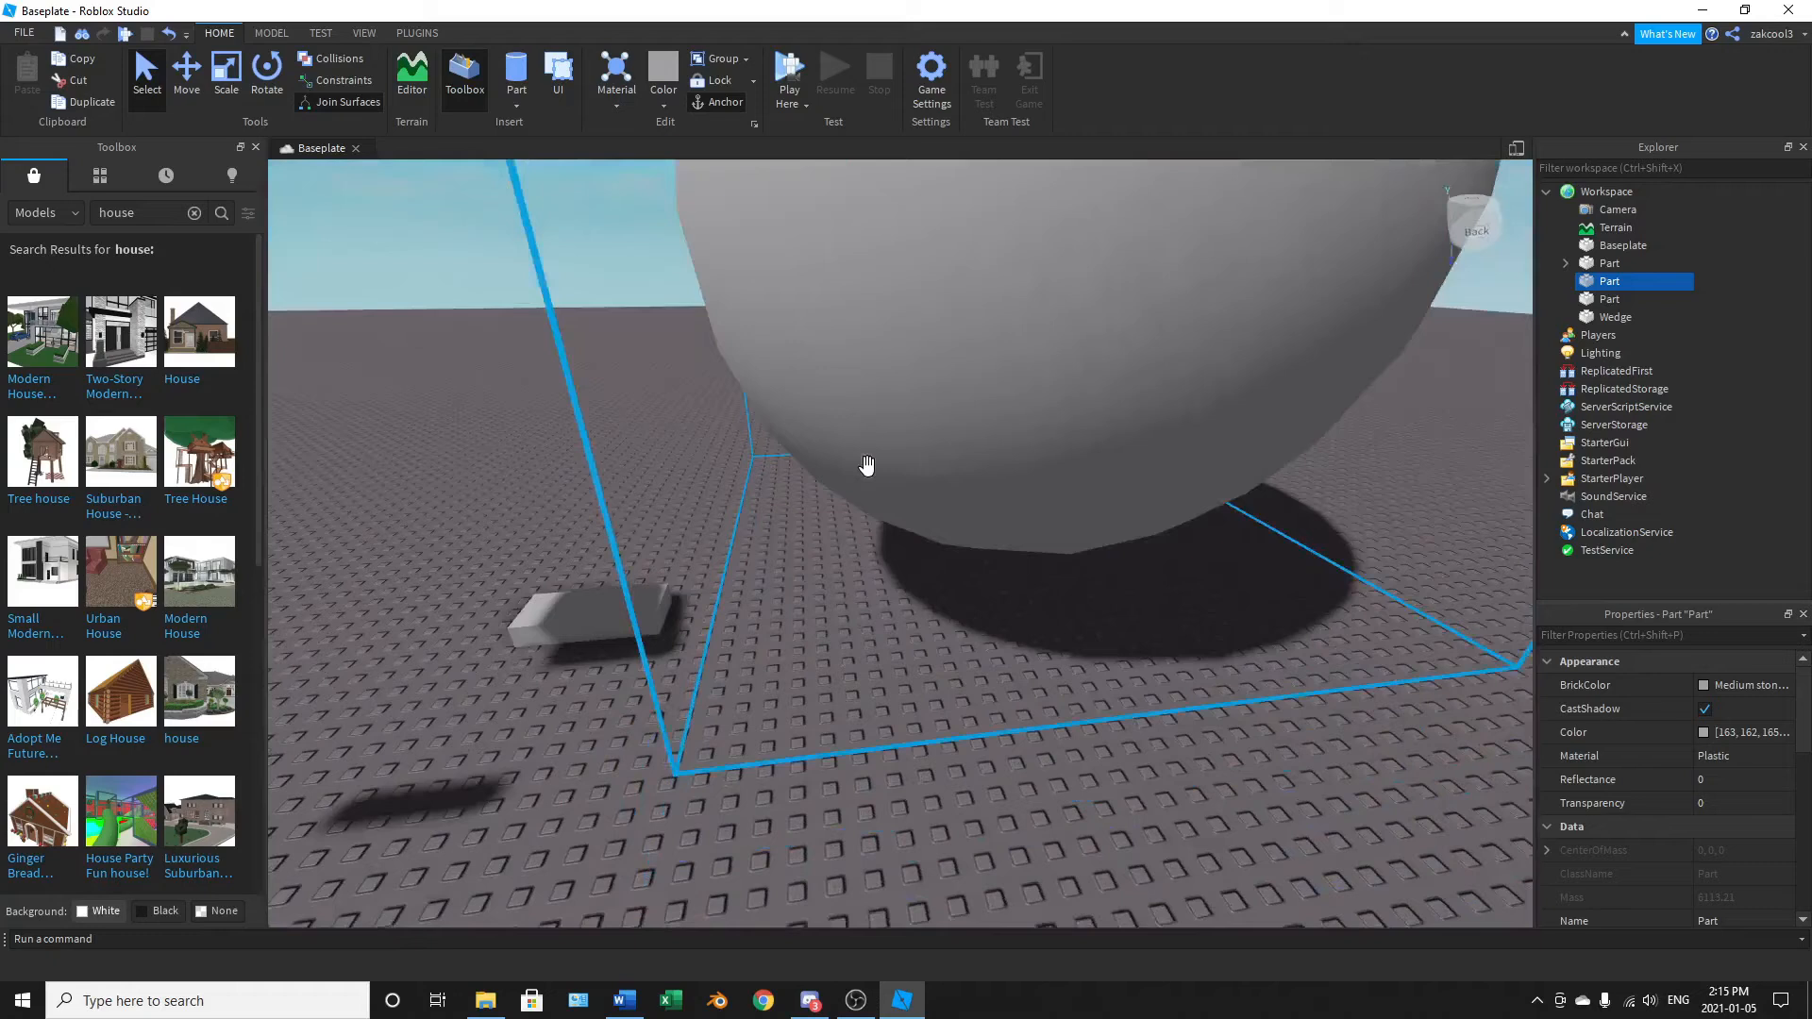
{"action": "scroll", "coordinate": [866, 465], "scroll_direction": "down", "scroll_amount": 6}
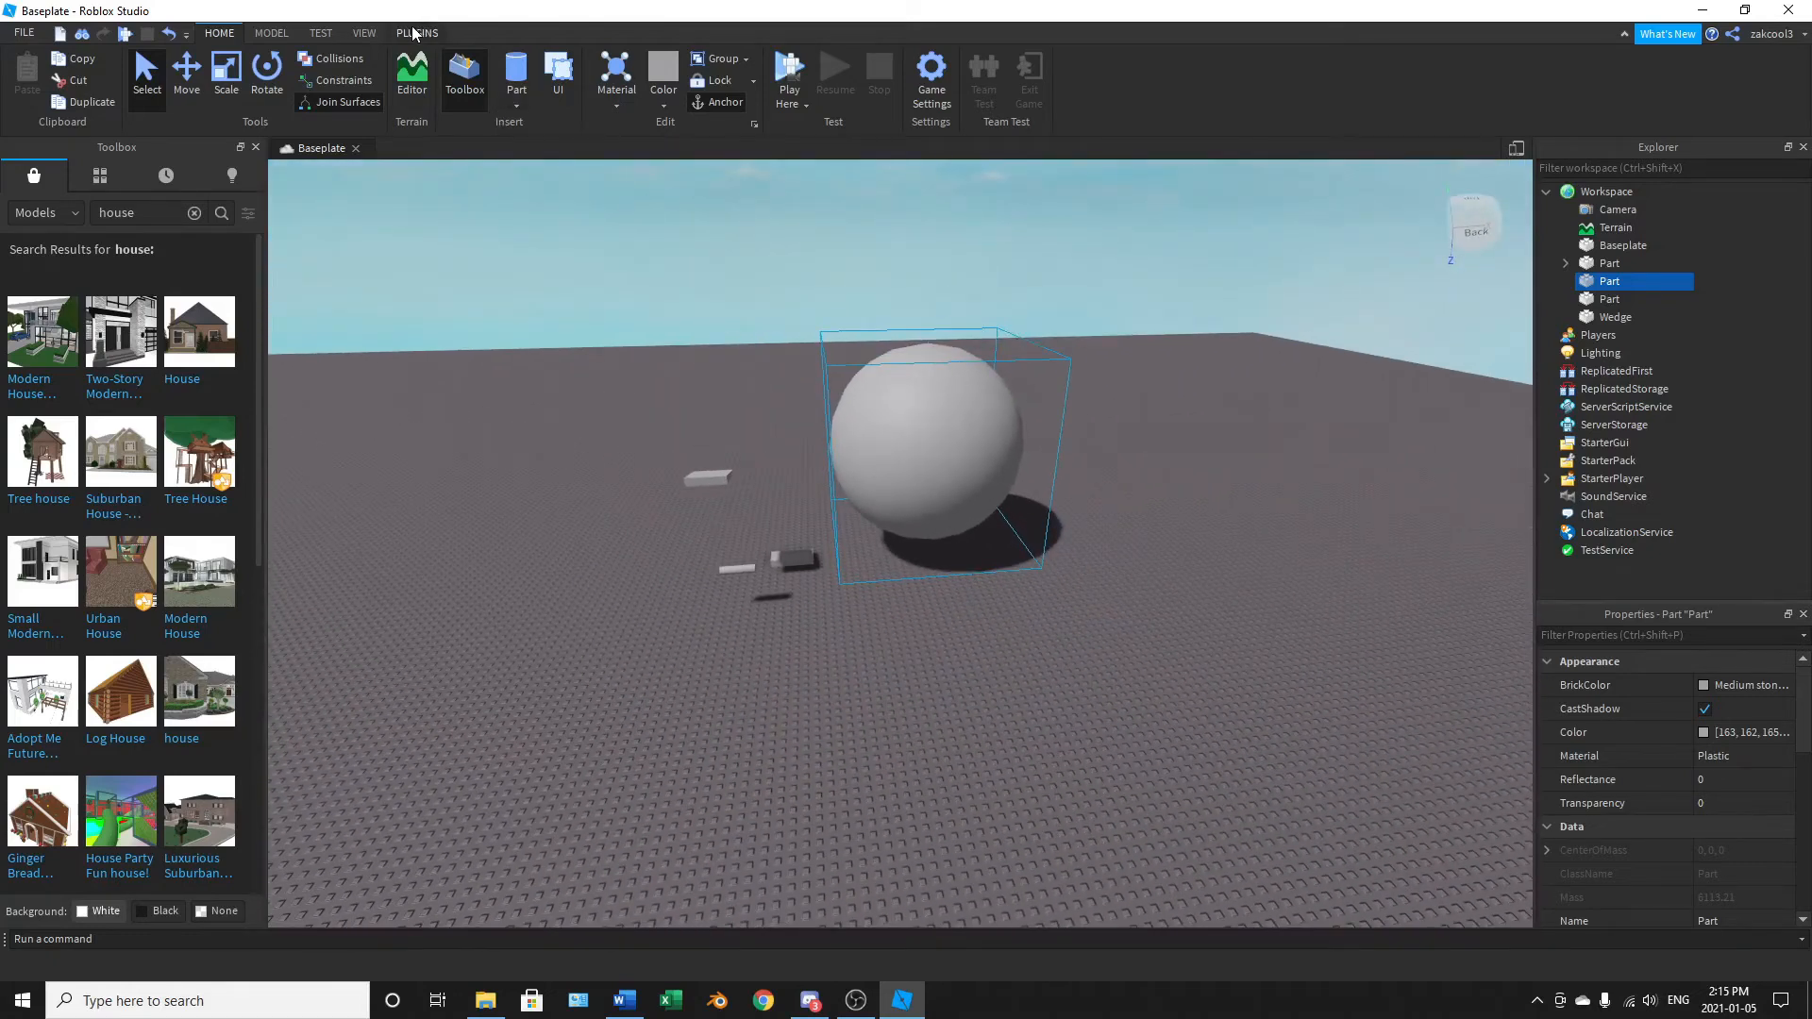
Step: Show the installed plugin tools
{"action": "left_click", "coordinate": [415, 33]}
{"action": "scroll", "coordinate": [784, 539], "scroll_direction": "up", "scroll_amount": 5}
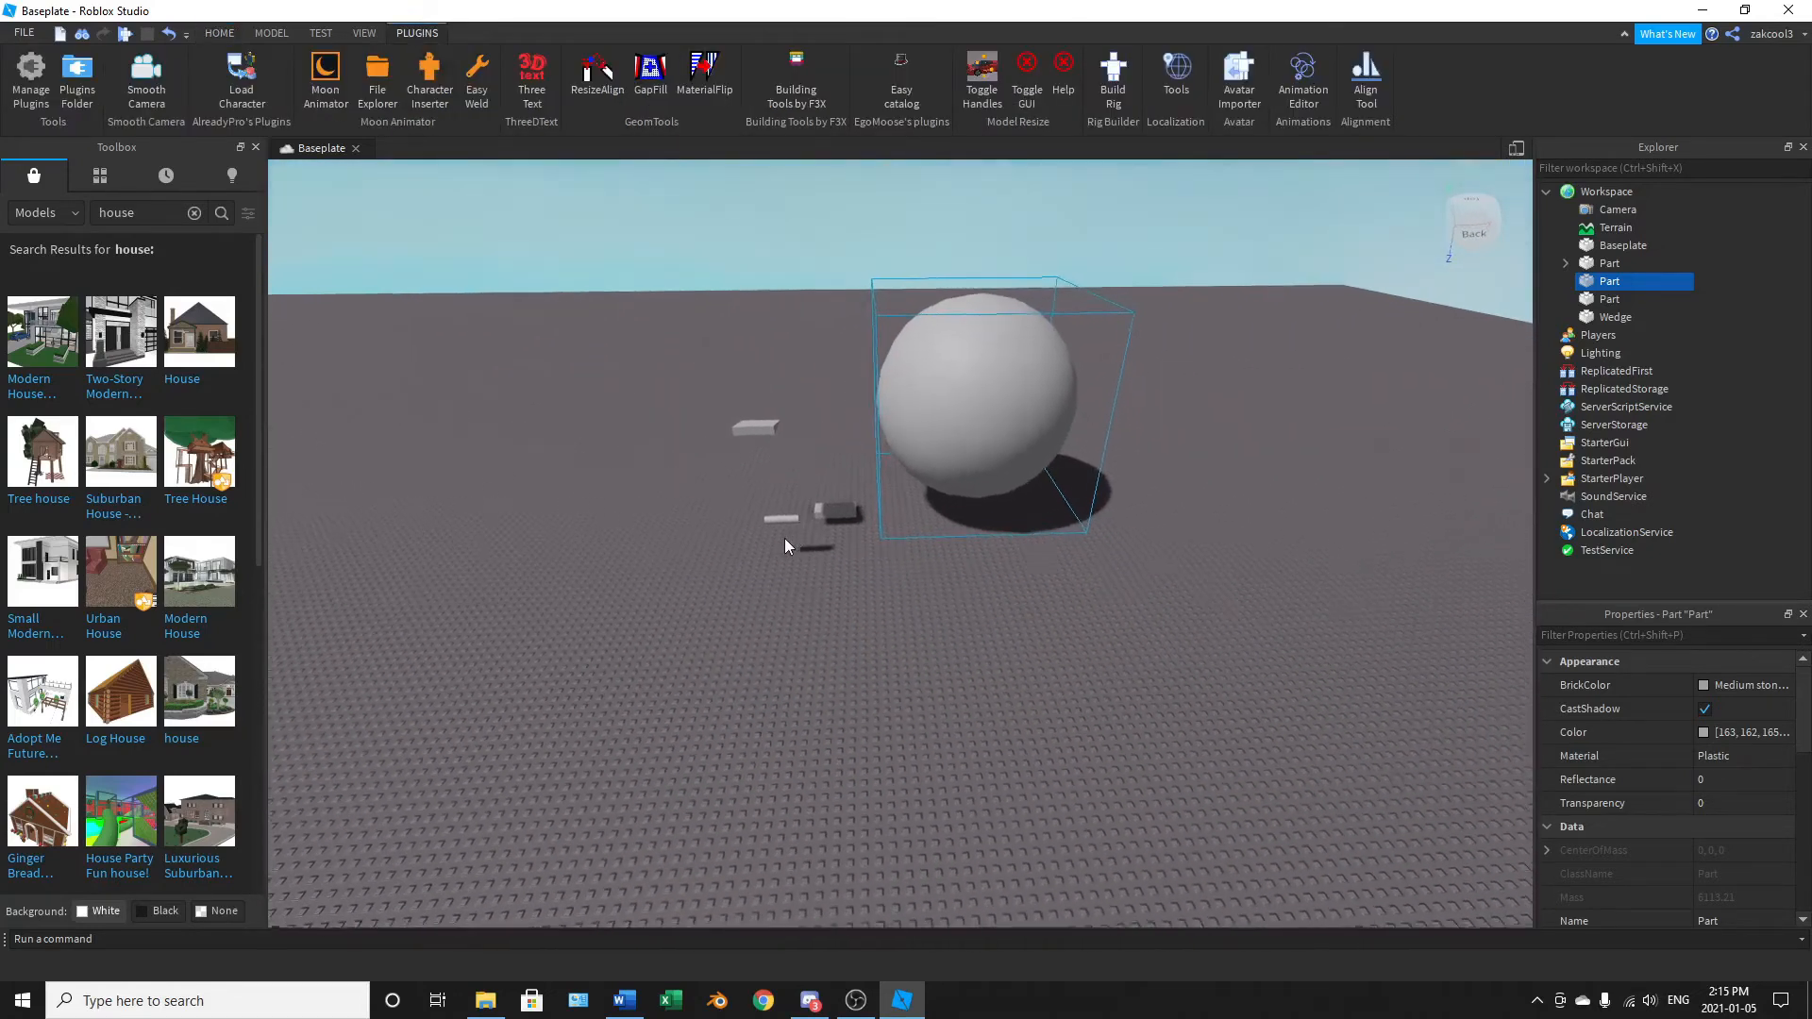
{"action": "scroll", "coordinate": [784, 538], "scroll_direction": "down", "scroll_amount": 3}
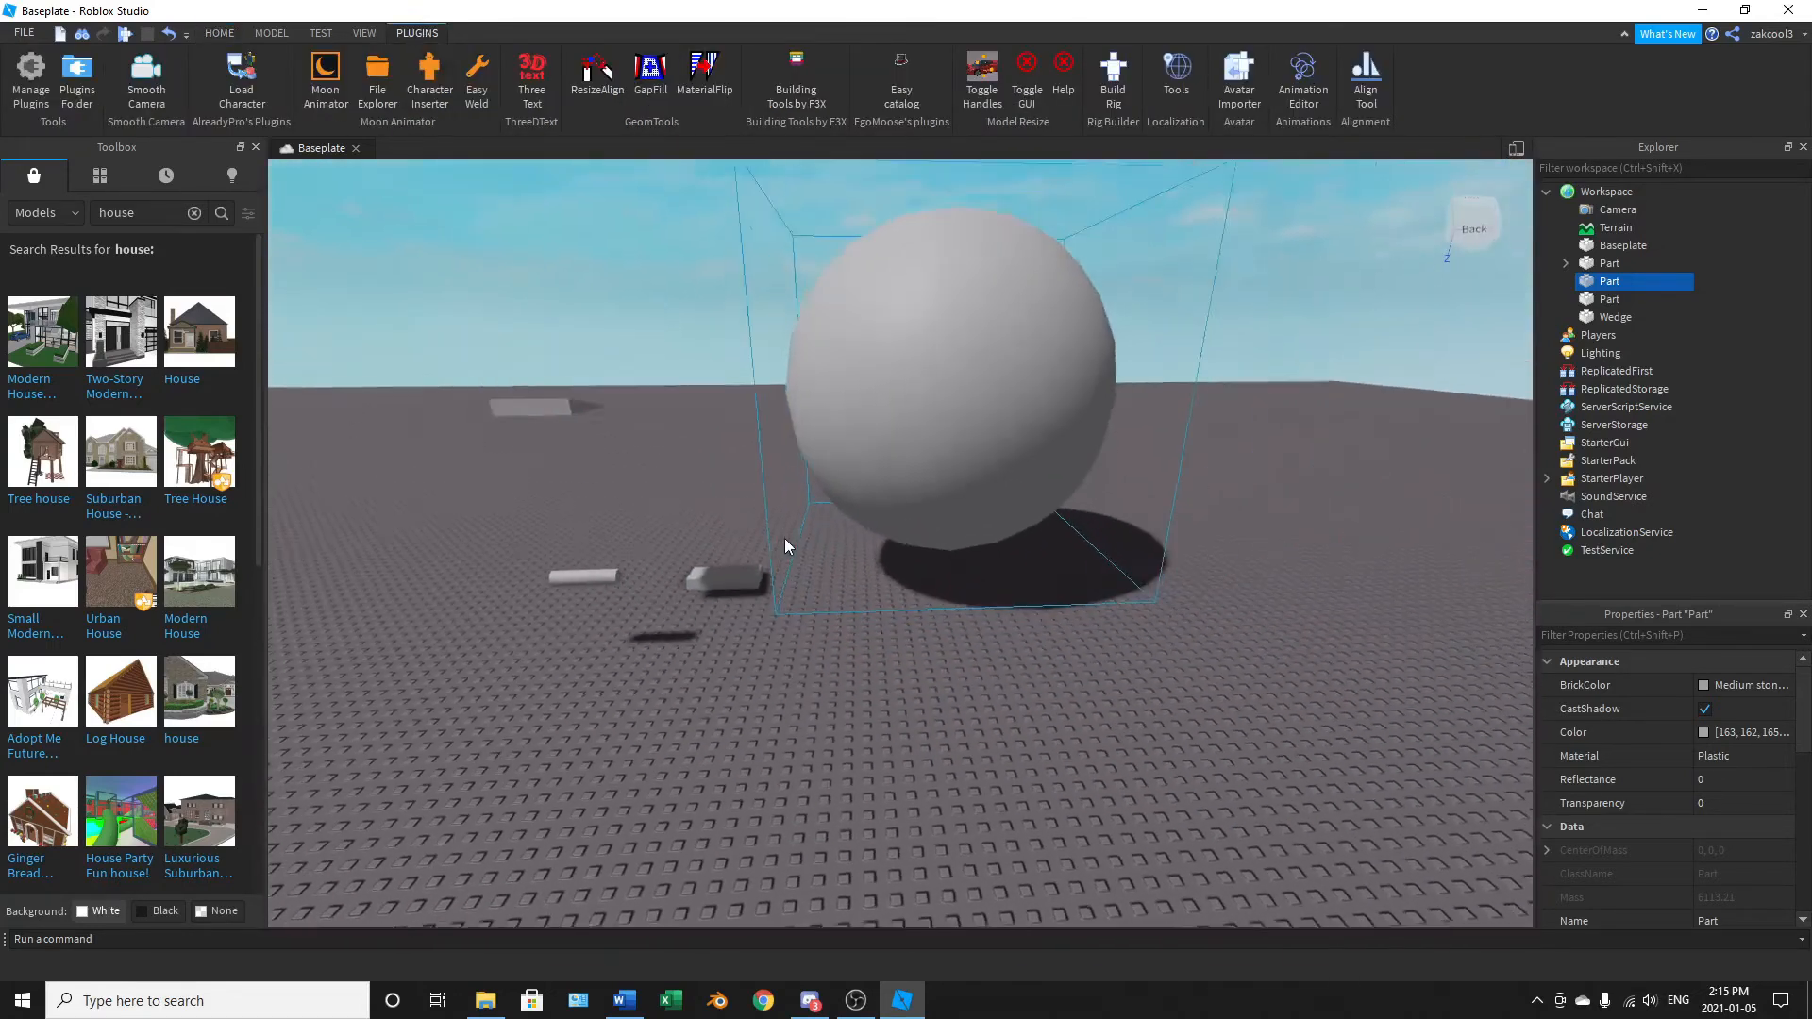
{"action": "scroll", "coordinate": [785, 538], "scroll_direction": "down", "scroll_amount": 3}
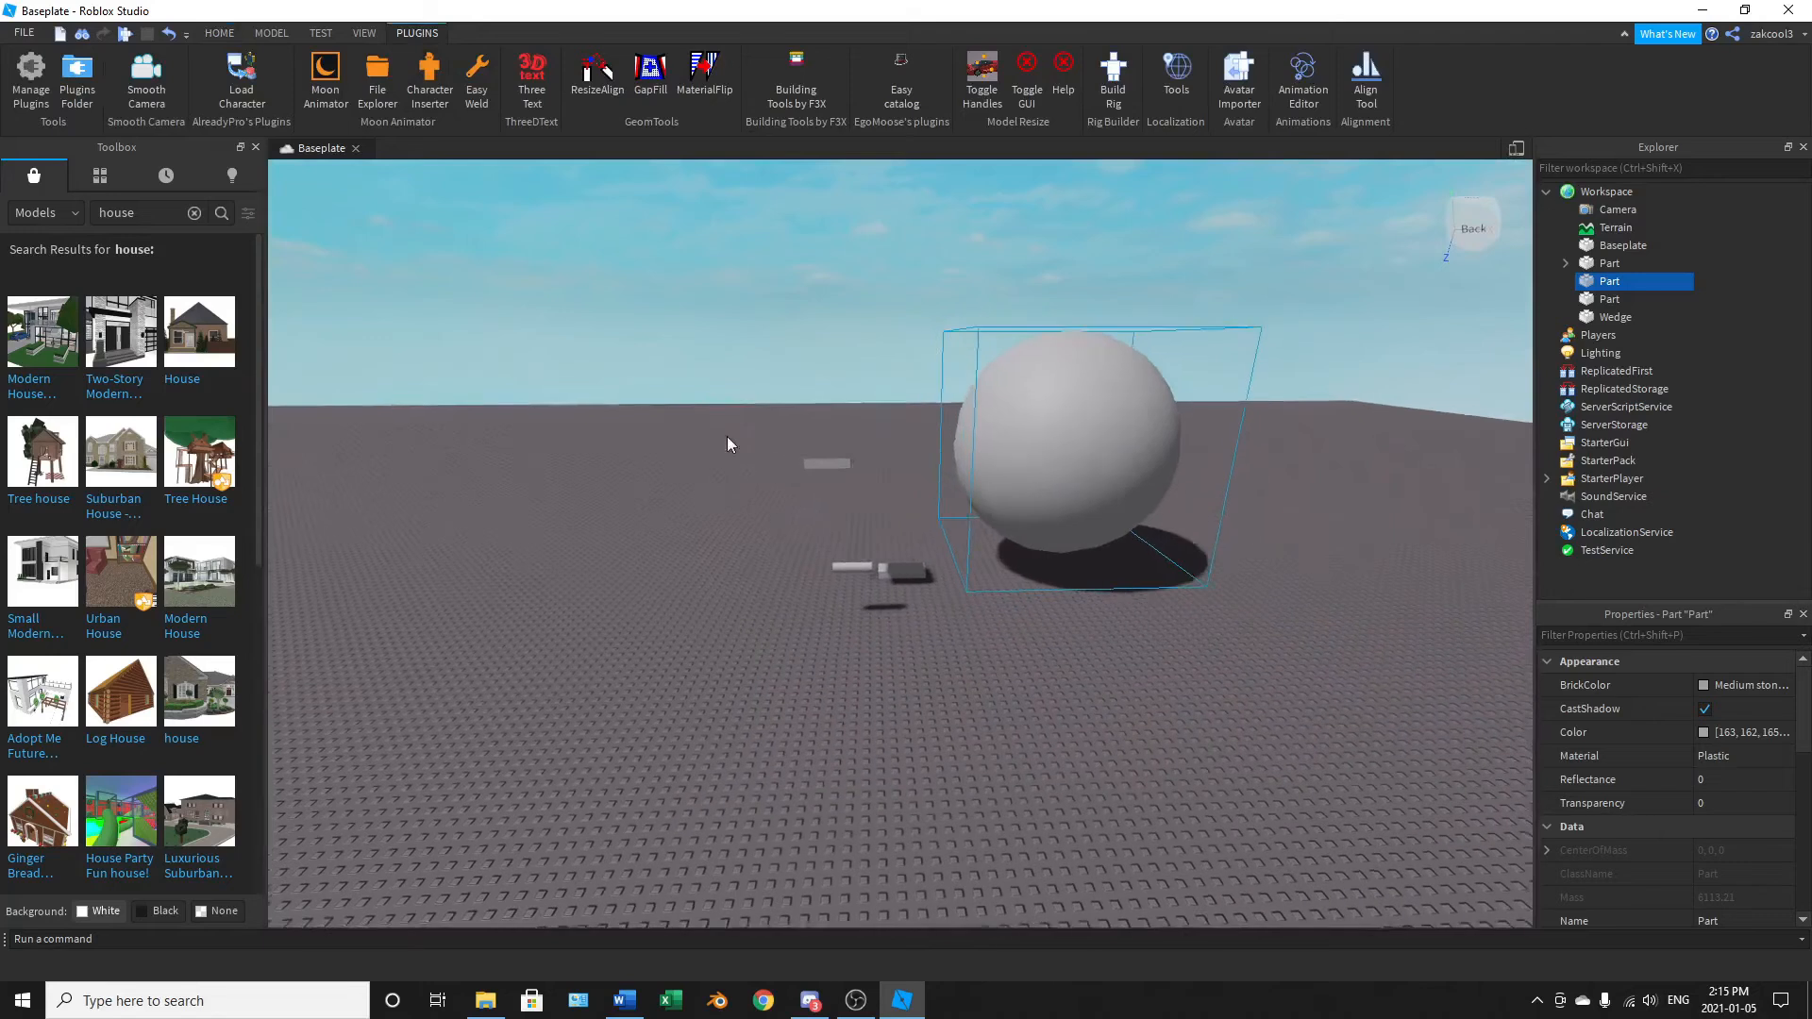
{"action": "left_click_drag", "start_coordinate": [625, 272], "coordinate": [1259, 628]}
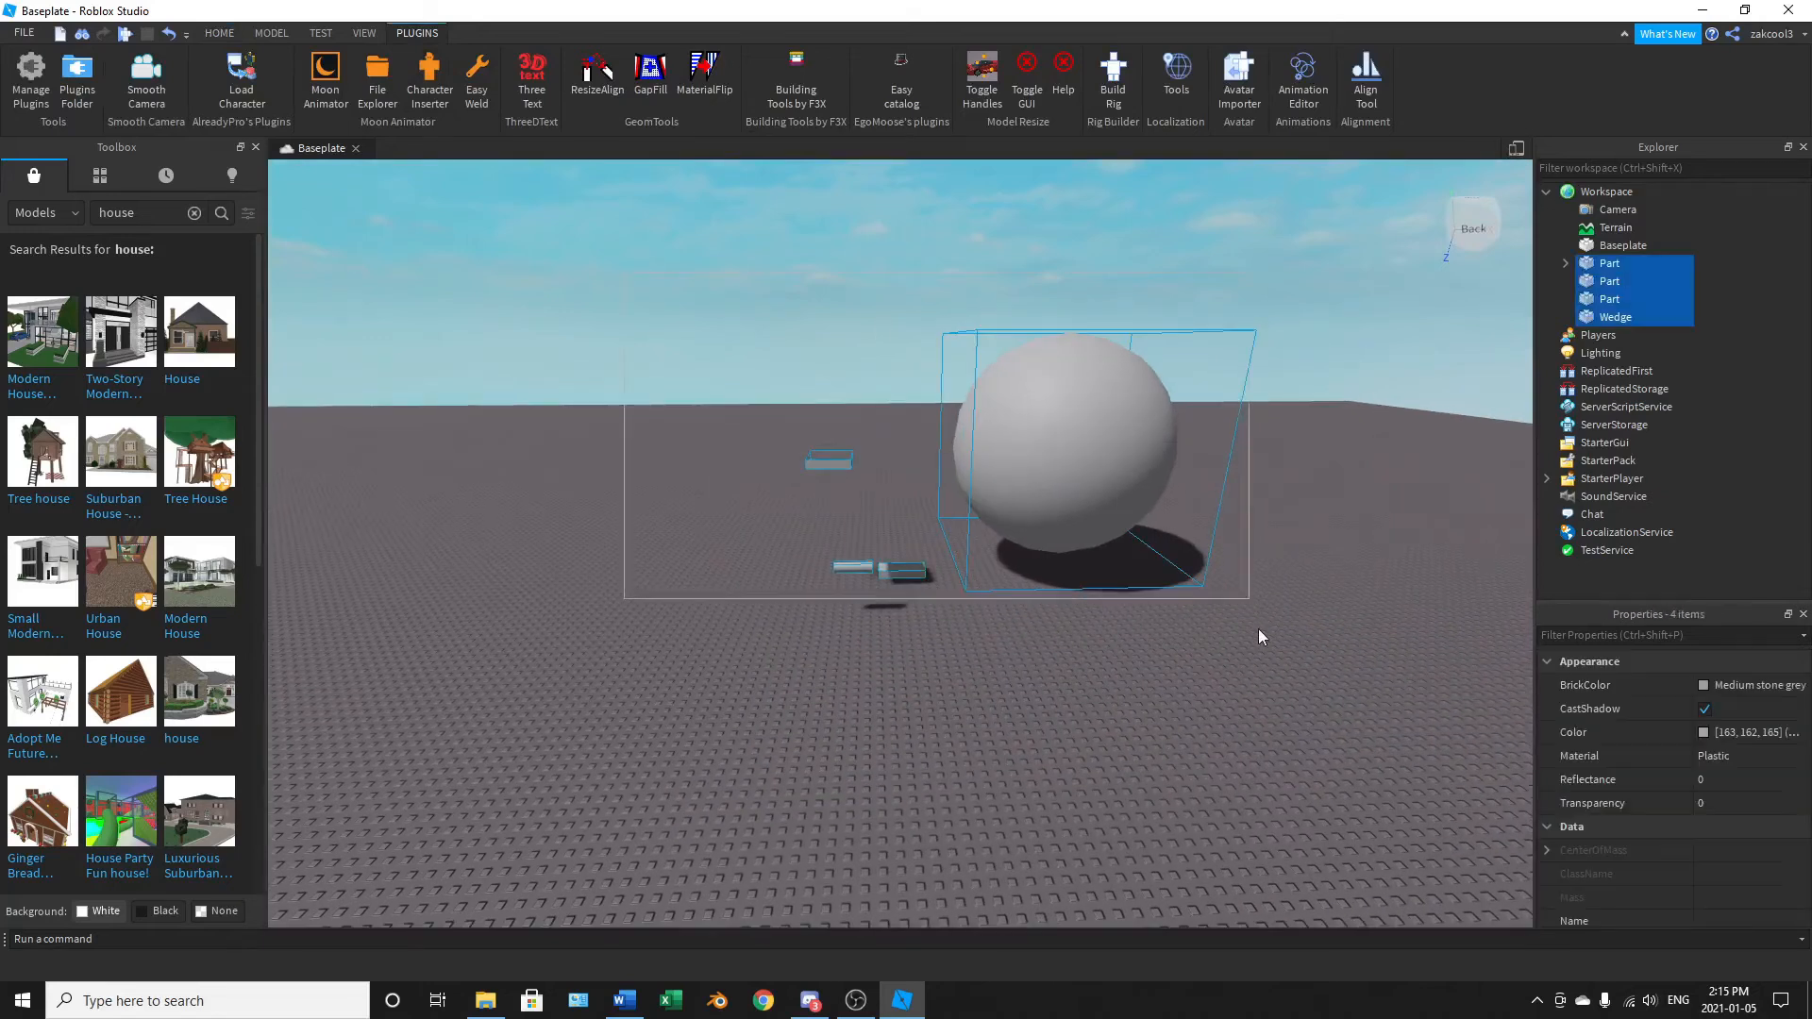
{"action": "left_click", "coordinate": [1295, 453]}
{"action": "scroll", "coordinate": [1294, 453], "scroll_direction": "up", "scroll_amount": 5}
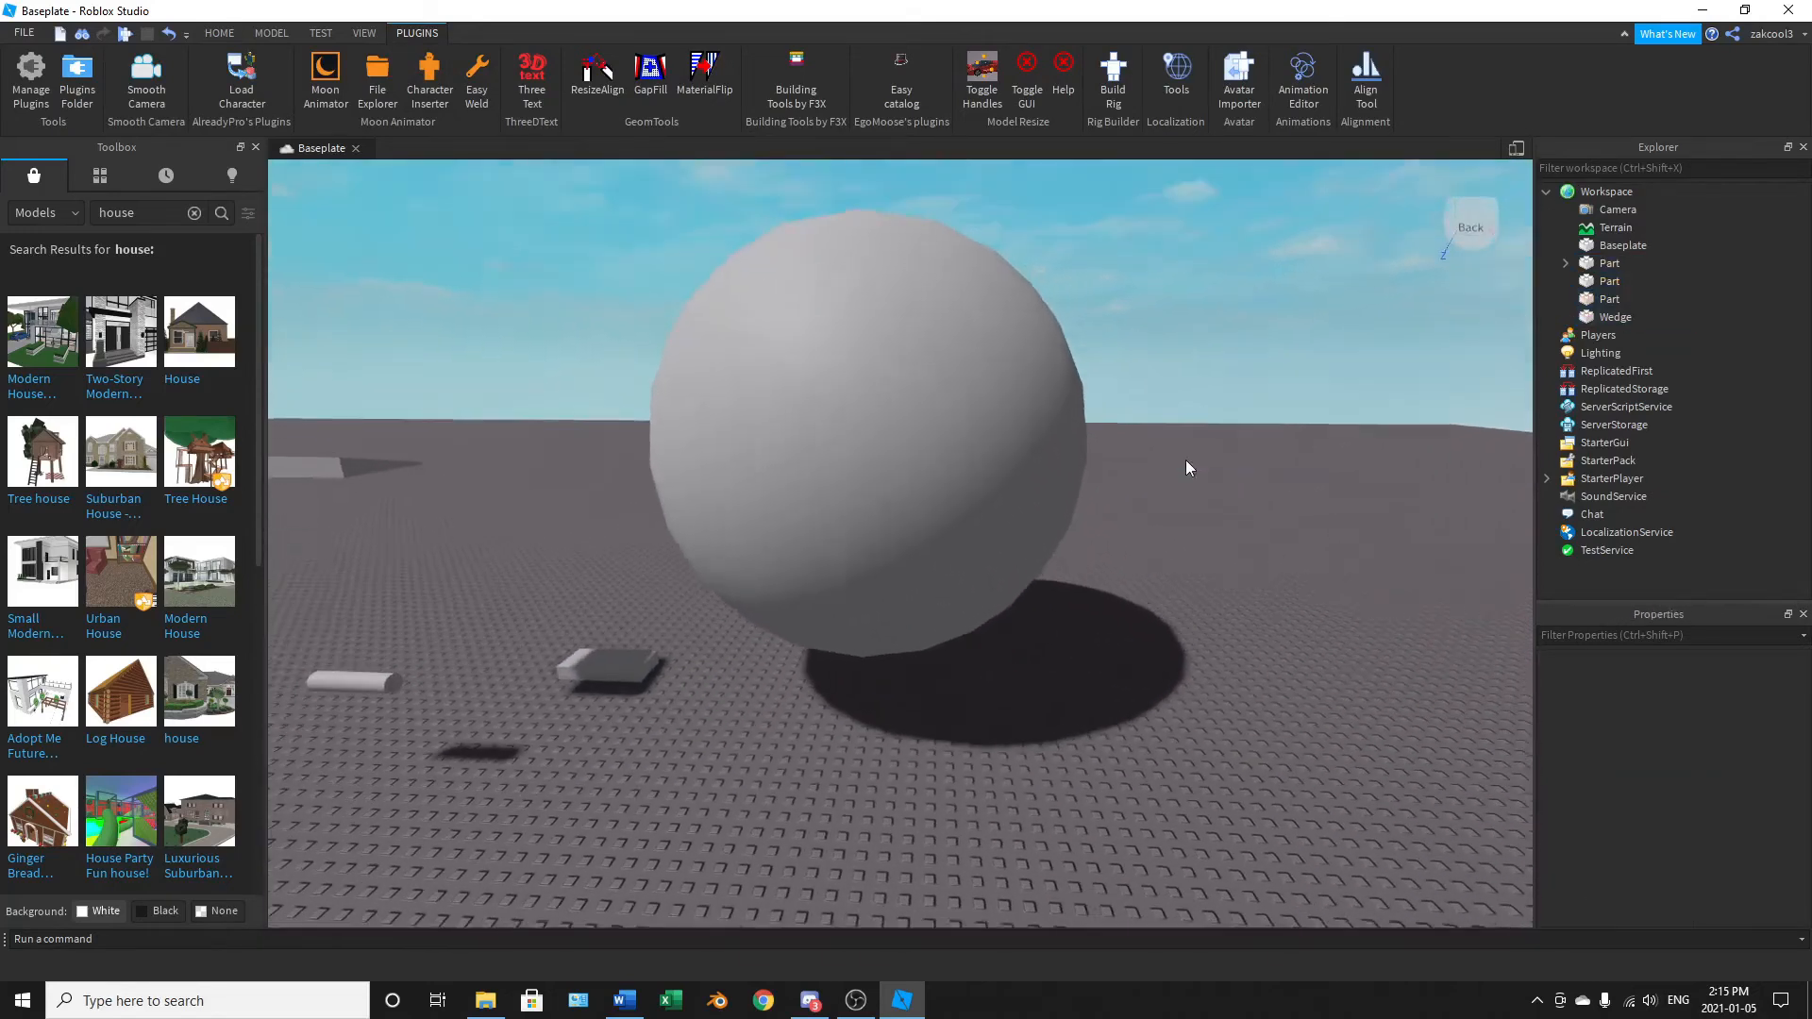
{"action": "scroll", "coordinate": [1185, 467], "scroll_direction": "down", "scroll_amount": 5}
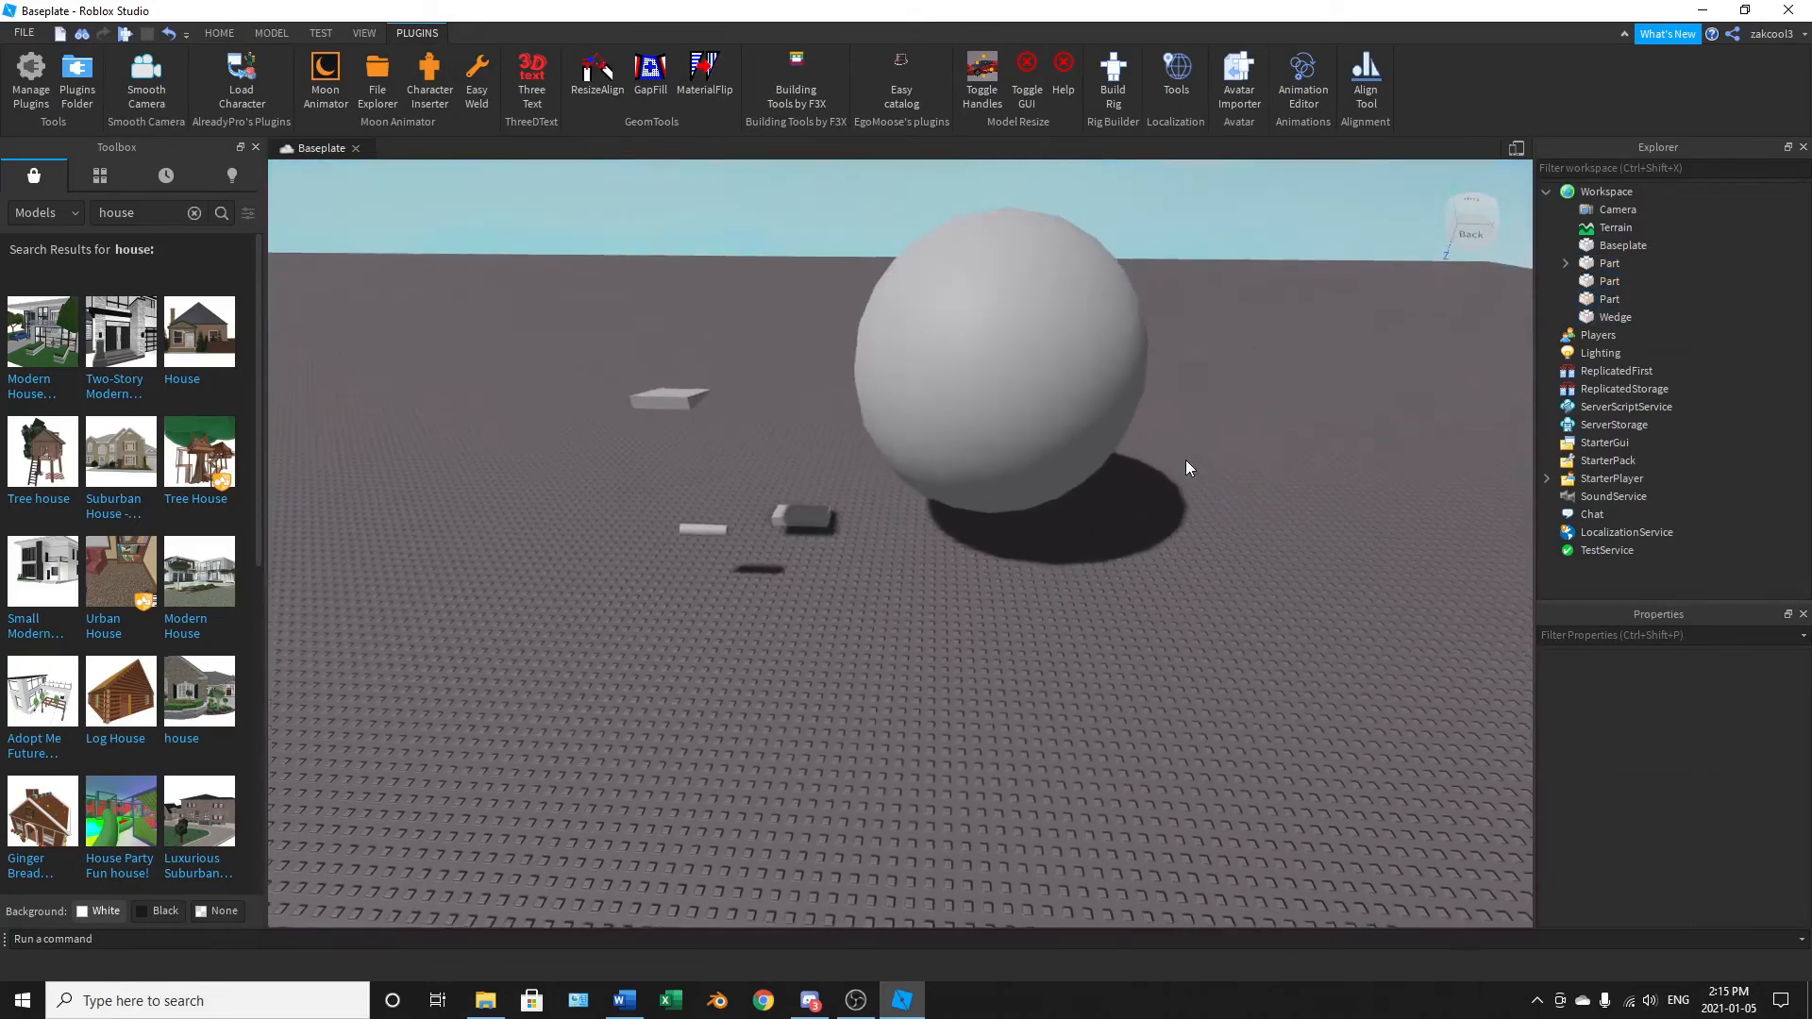
{"action": "left_click", "coordinate": [1110, 362]}
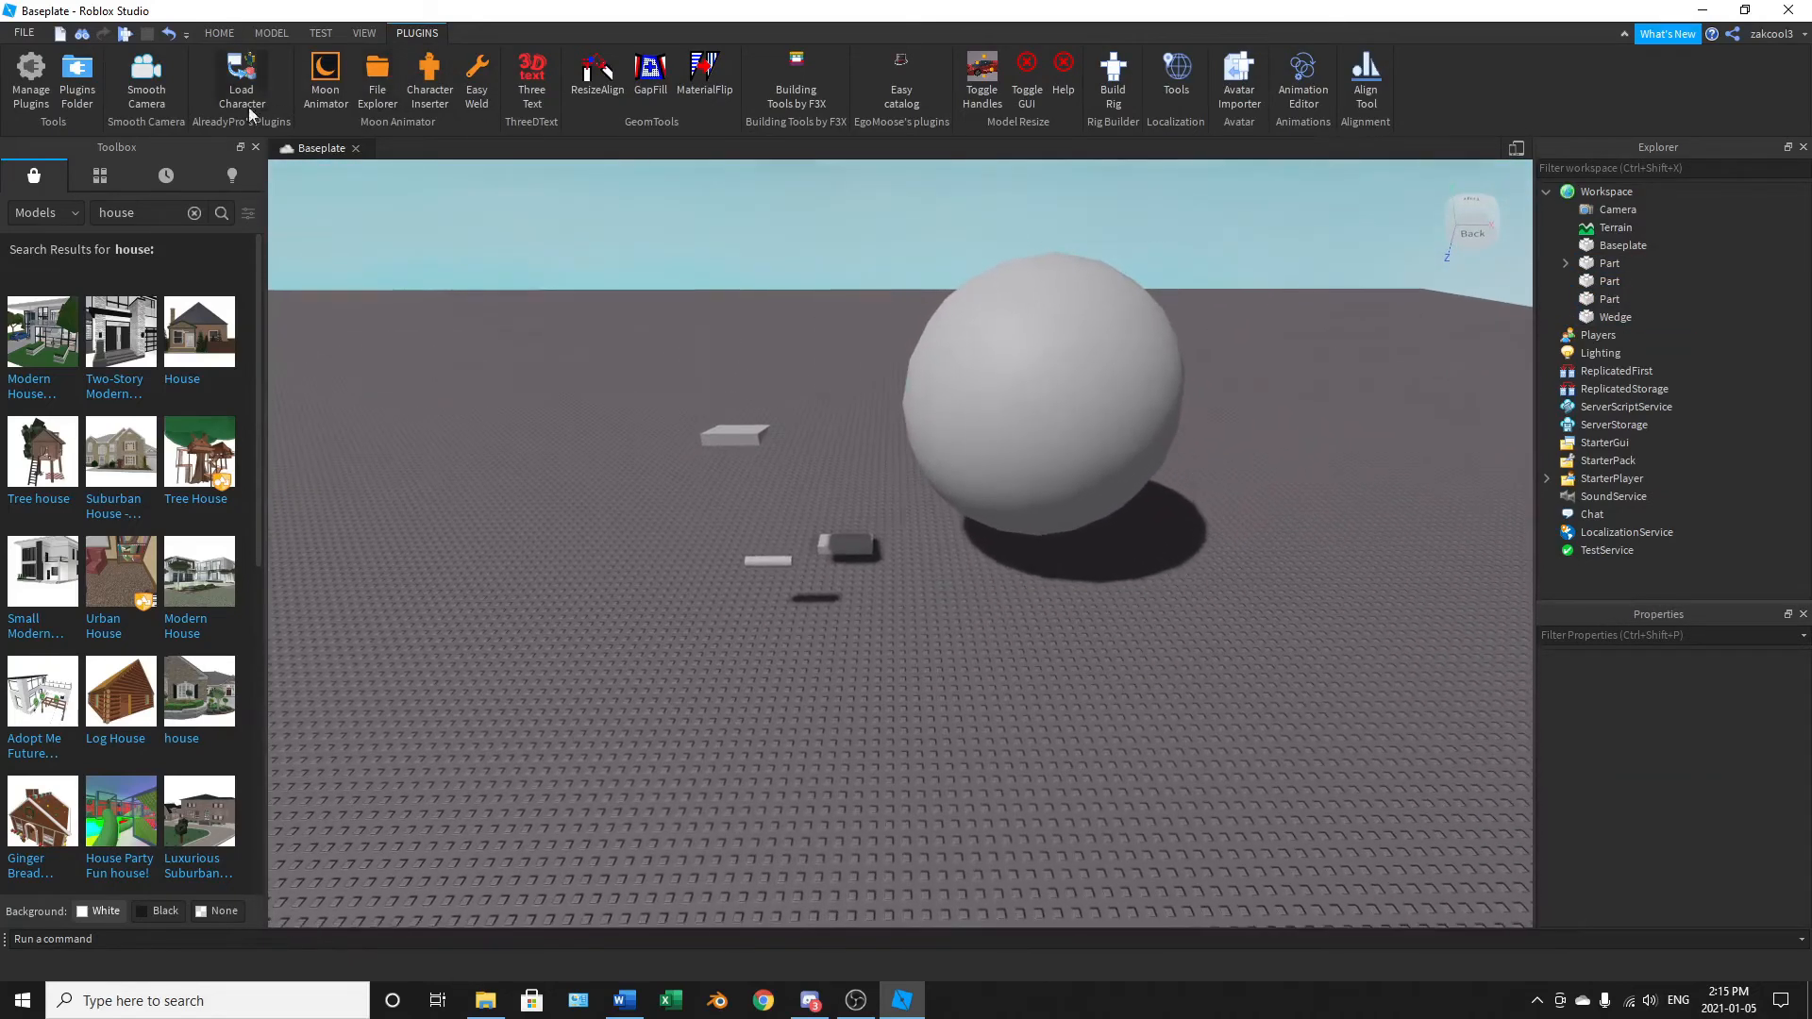
{"action": "right_click_drag", "start_coordinate": [849, 372], "coordinate": [849, 375]}
Step: Enable the Smooth Camera plugin, fly the camera around the sphere to try it, and disable the plugin
{"action": "left_click", "coordinate": [146, 77]}
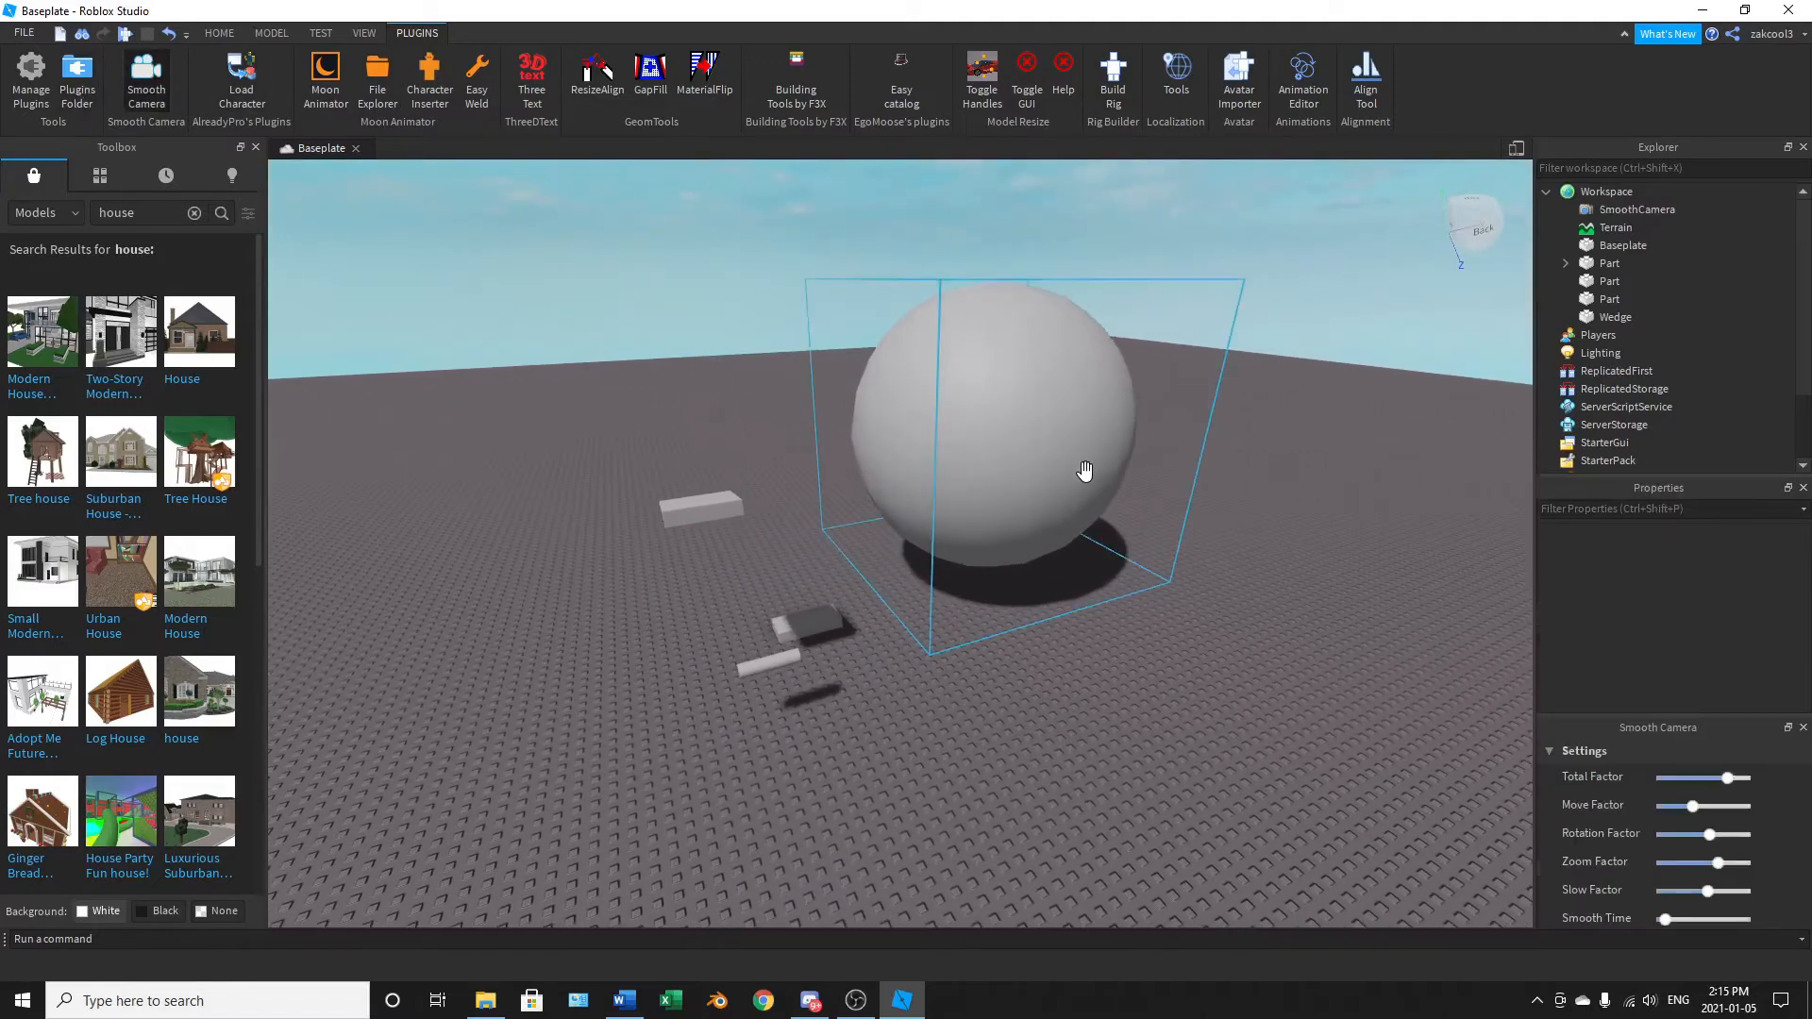
{"action": "key", "text": "s"}
{"action": "right_click_drag", "start_coordinate": [1276, 491], "coordinate": [1276, 491]}
{"action": "key", "text": "w"}
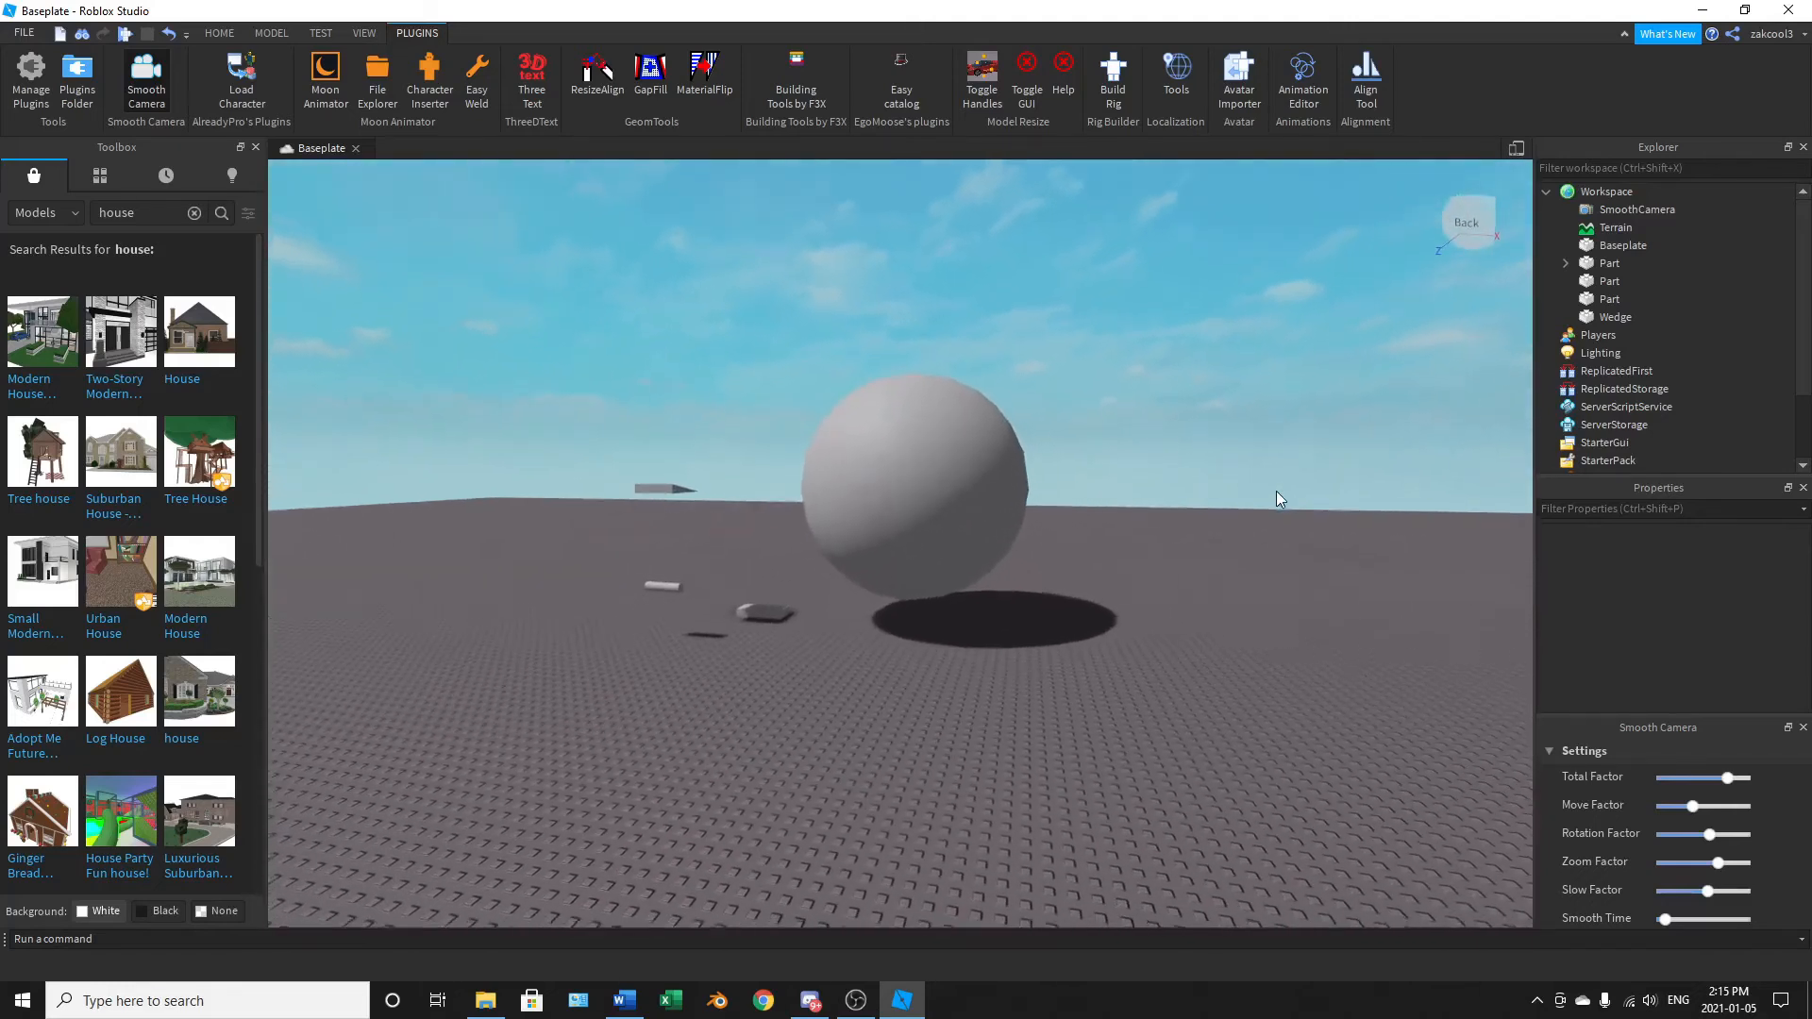
{"action": "left_click", "coordinate": [166, 94]}
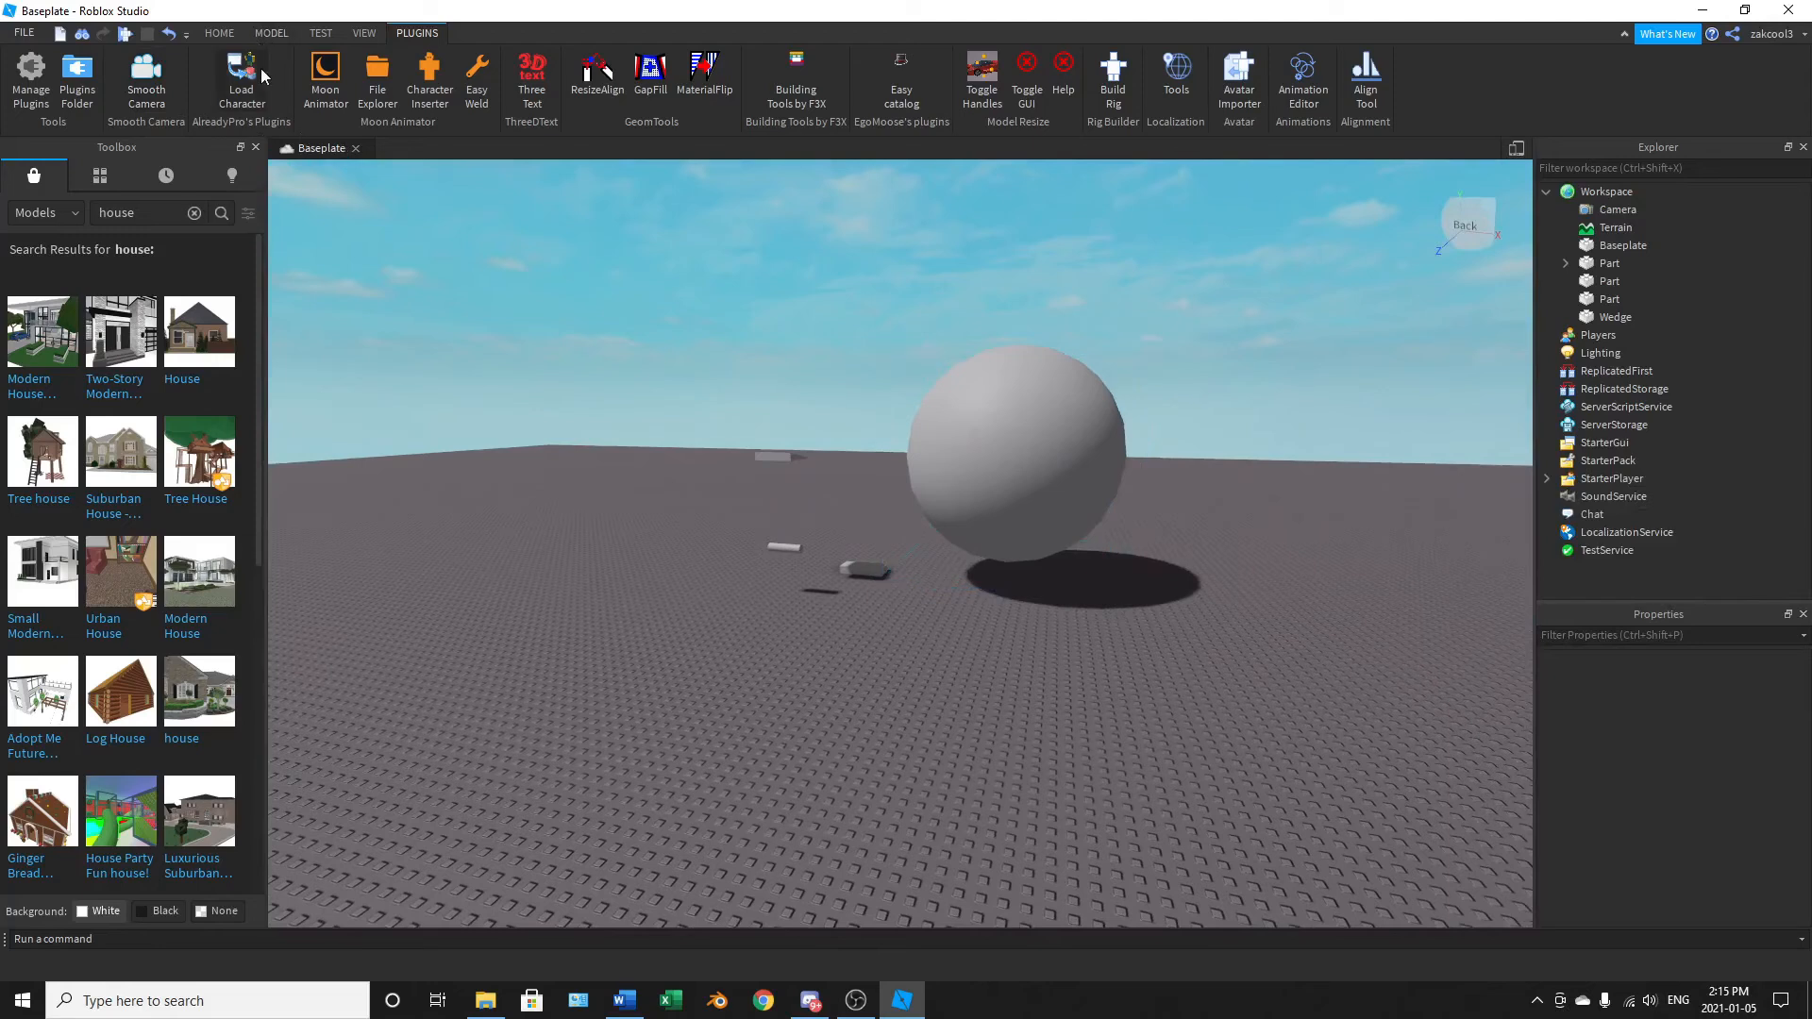
Step: Use Load Character to spawn the avatar of the entered username with Spawn at Origin enabled, and view the character
{"action": "left_click", "coordinate": [257, 78]}
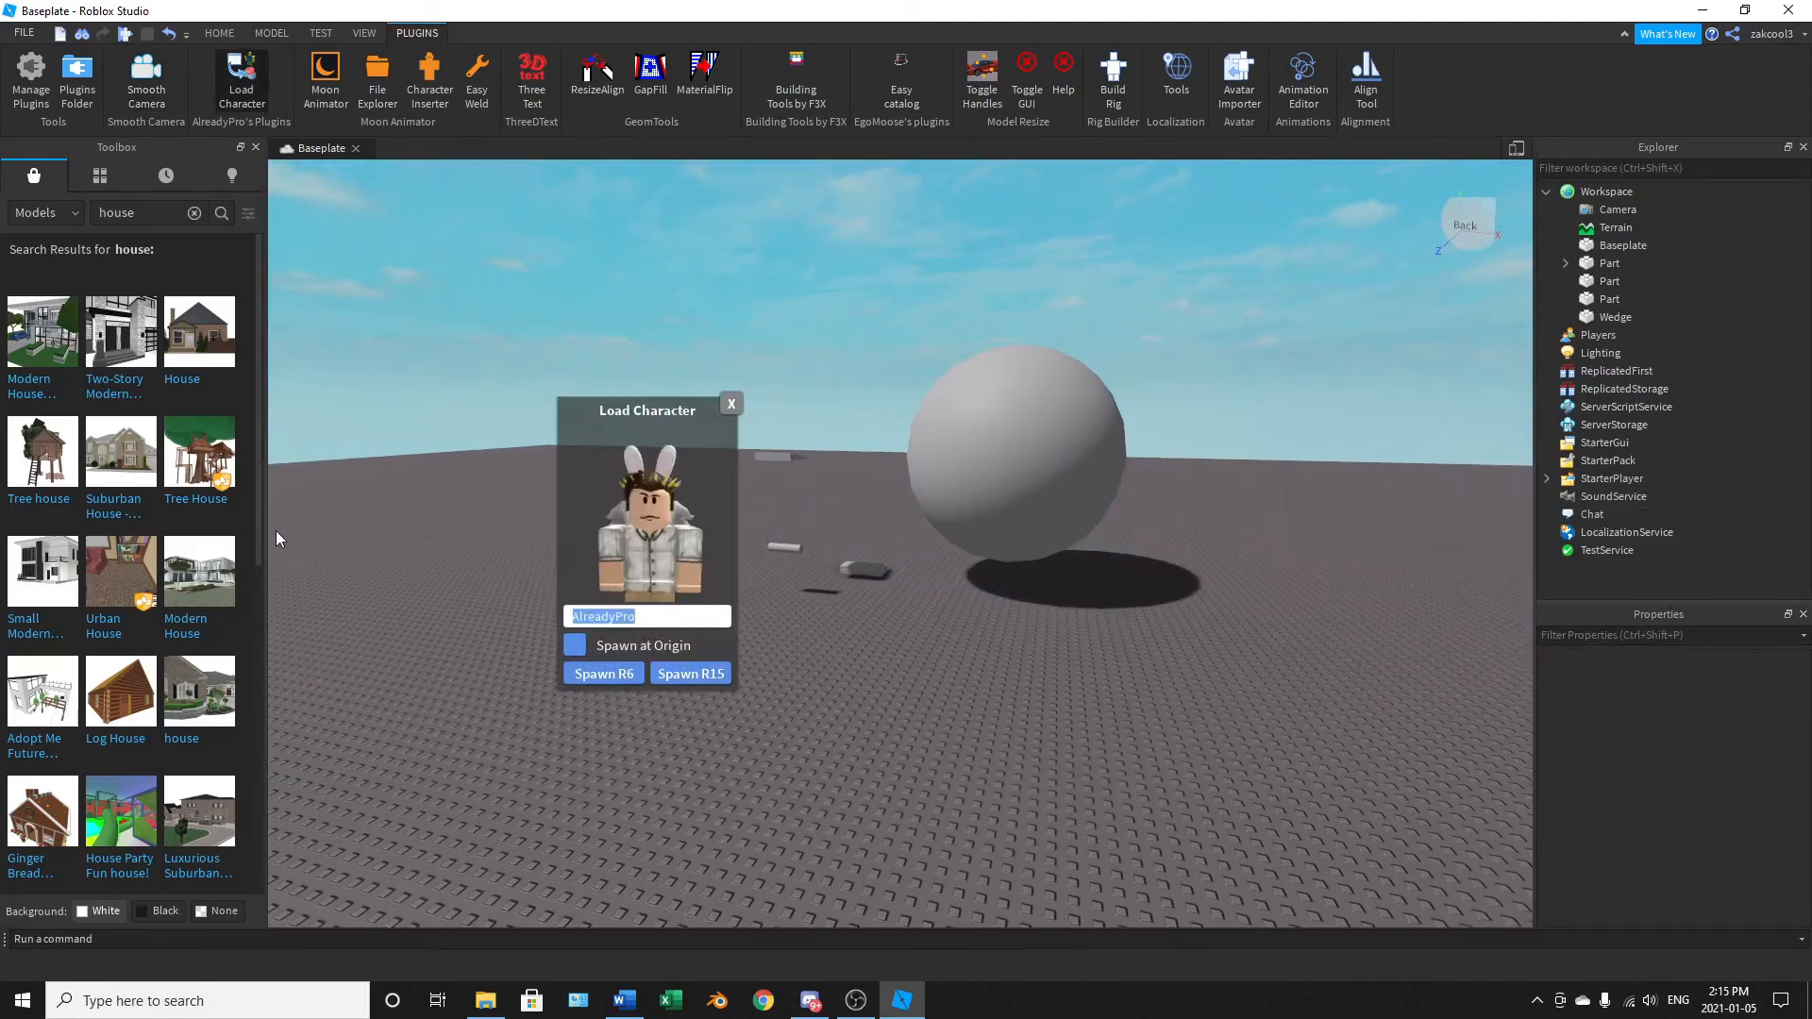
{"action": "type", "text": "zakcool3"}
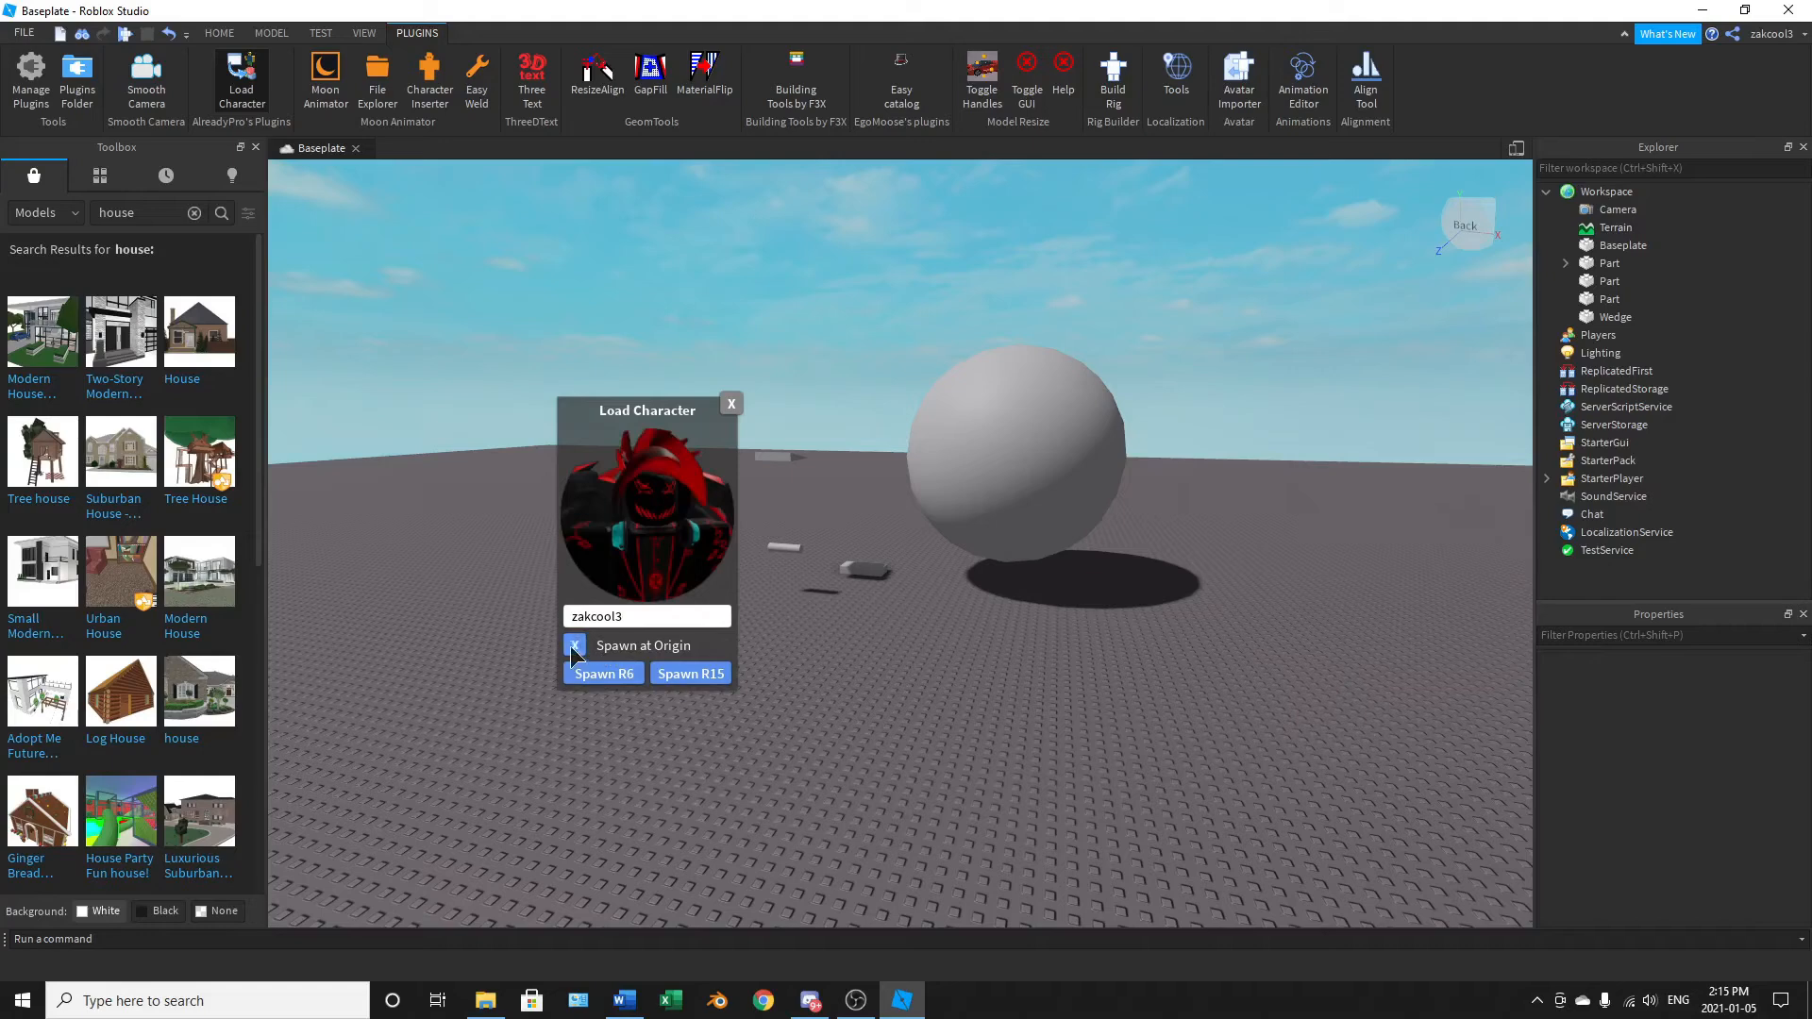
{"action": "right_click_drag", "start_coordinate": [970, 670], "coordinate": [1091, 678]}
{"action": "key", "text": "w"}
{"action": "key", "text": "d"}
{"action": "scroll", "coordinate": [1083, 678], "scroll_direction": "down", "scroll_amount": 3}
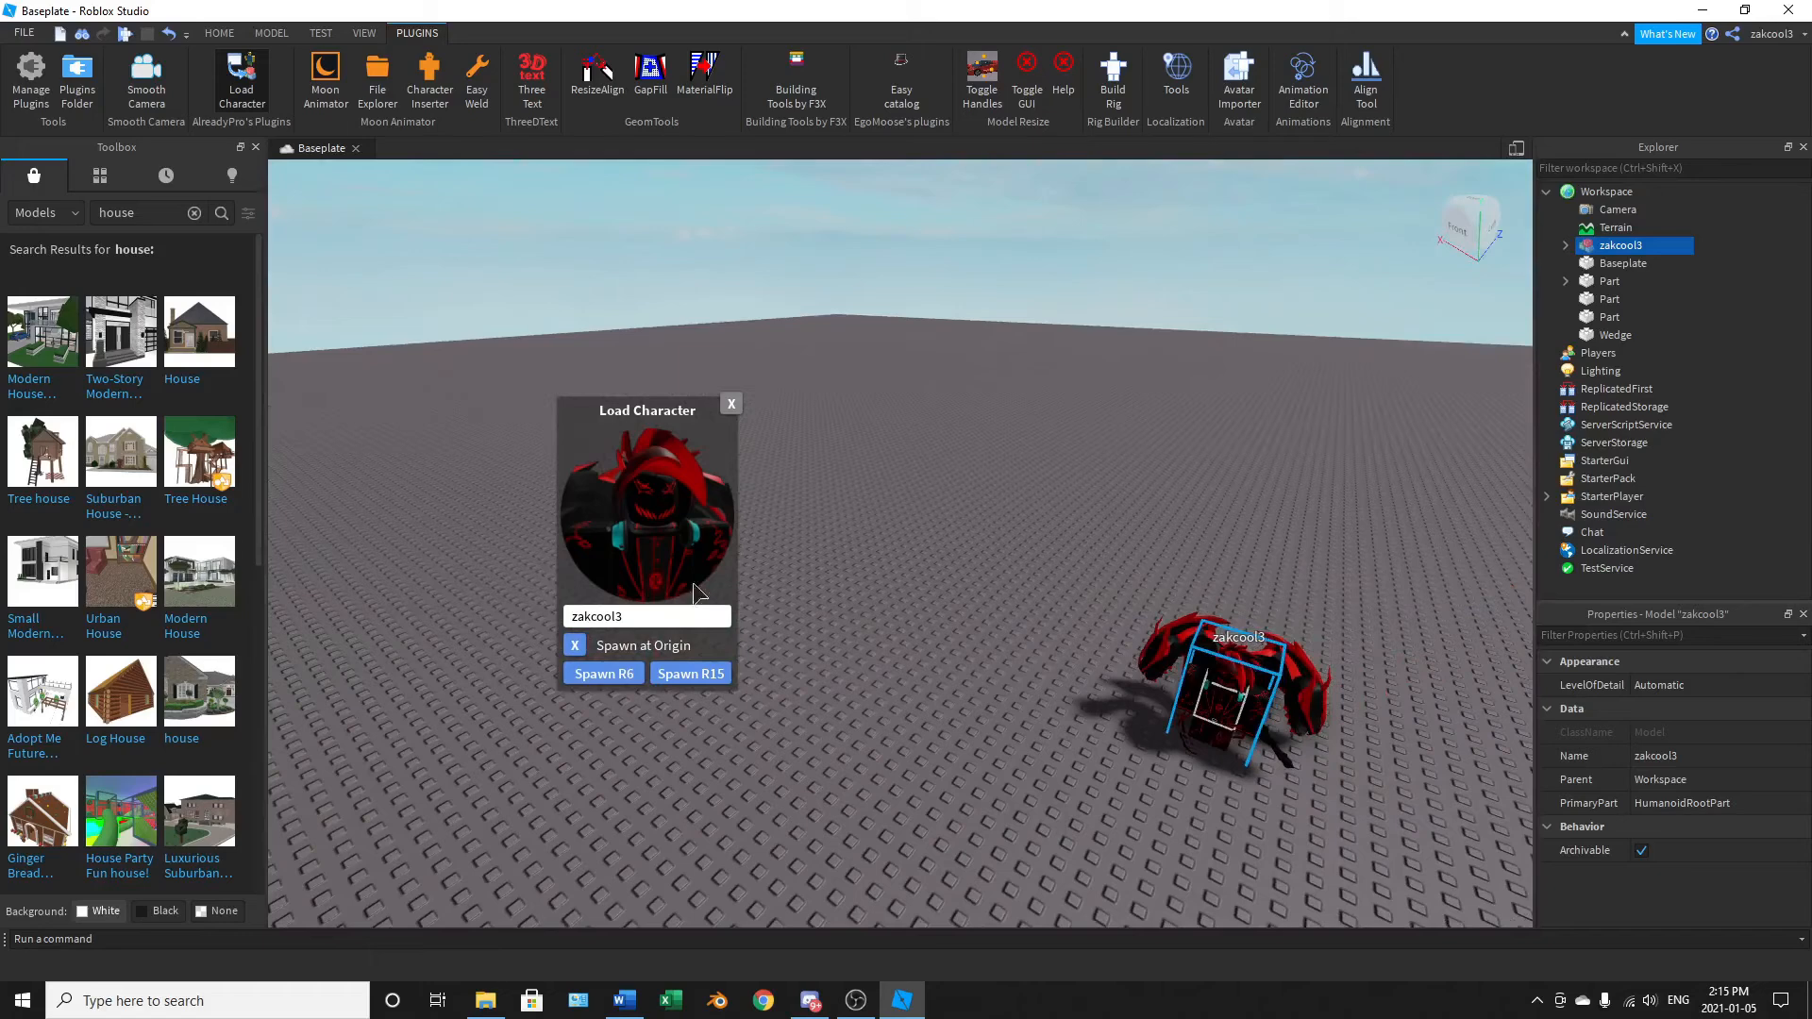
{"action": "key", "text": "w"}
{"action": "right_click_drag", "start_coordinate": [869, 647], "coordinate": [868, 648]}
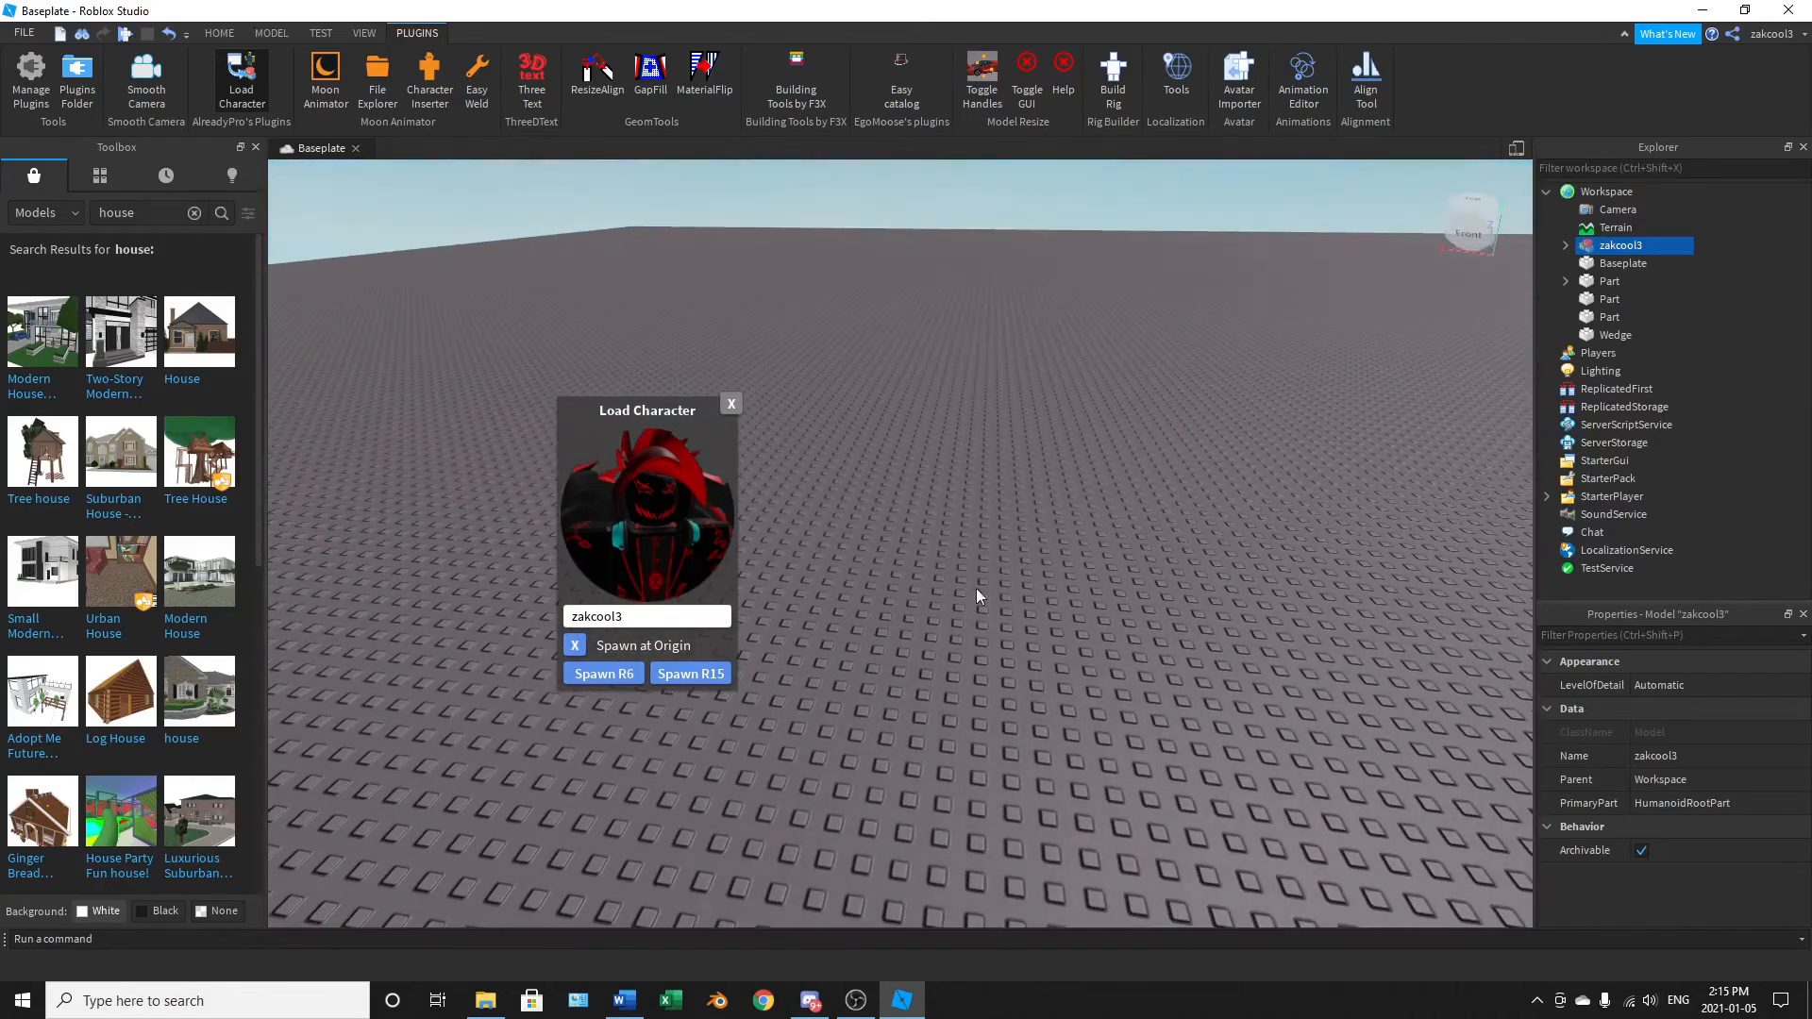
{"action": "right_click_drag", "start_coordinate": [1051, 706], "coordinate": [1039, 710]}
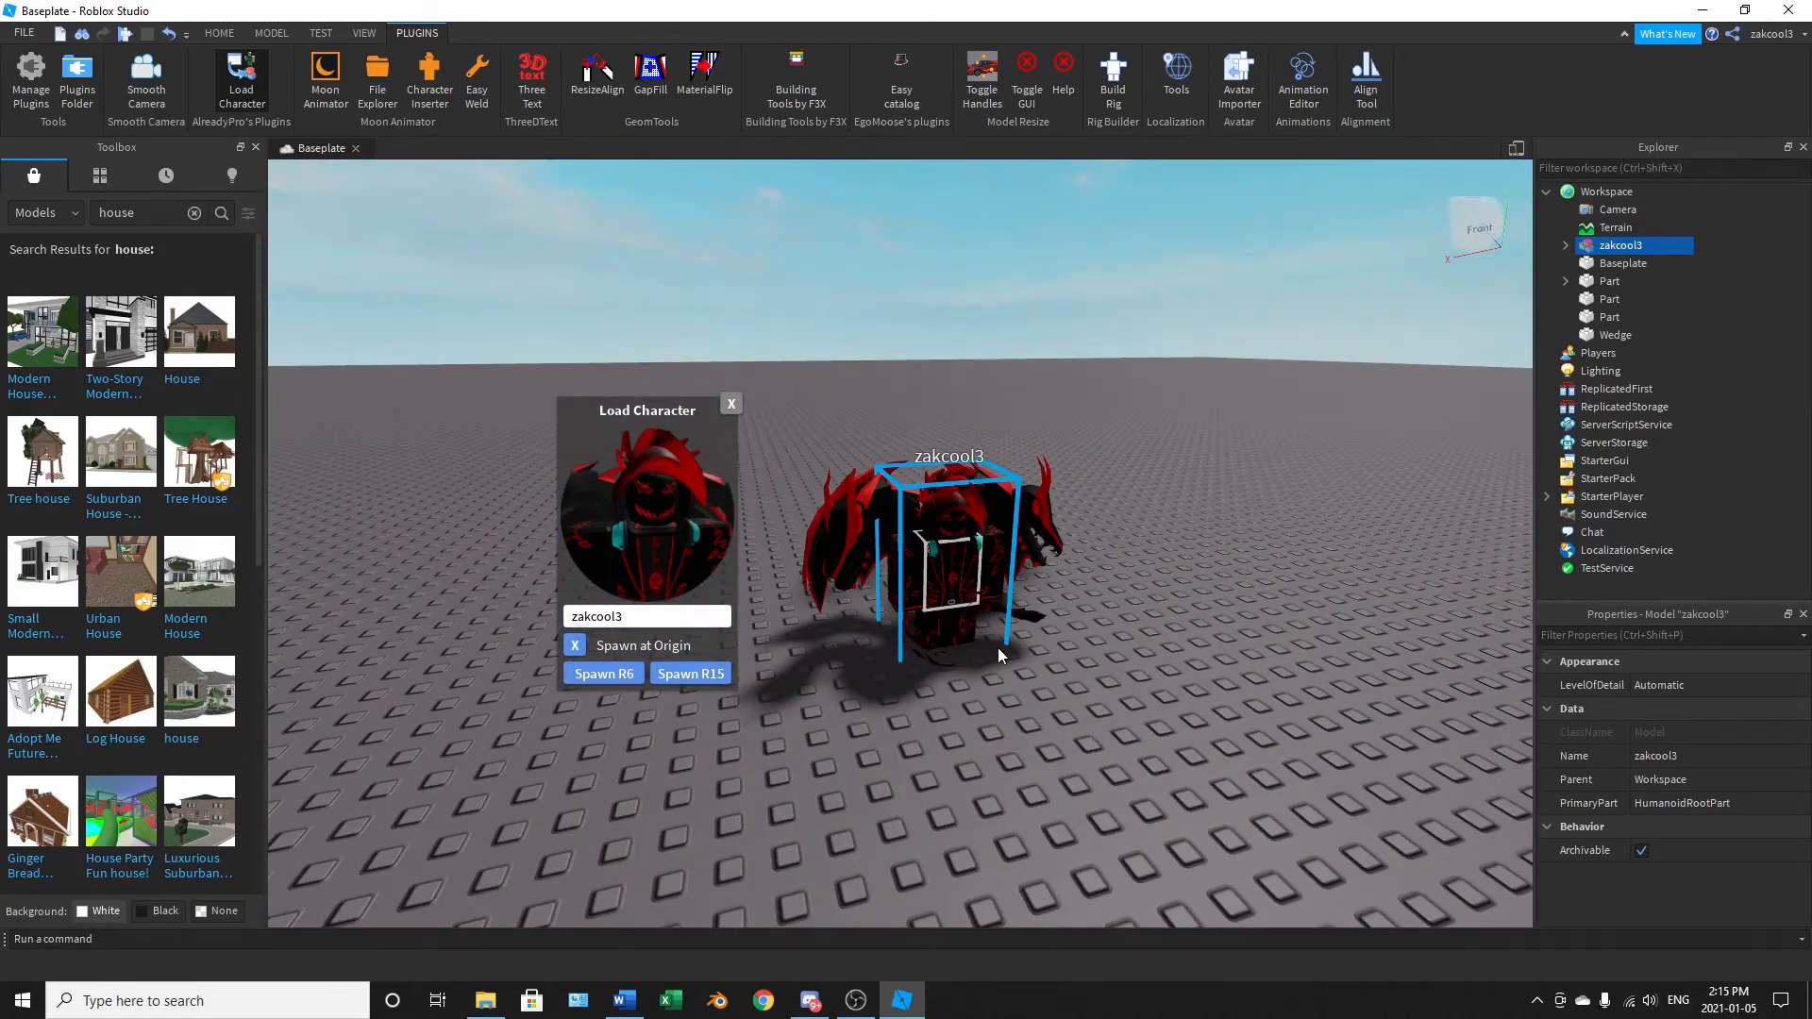
Step: Delete the spawned character and close Load Character
{"action": "key", "text": "Delete"}
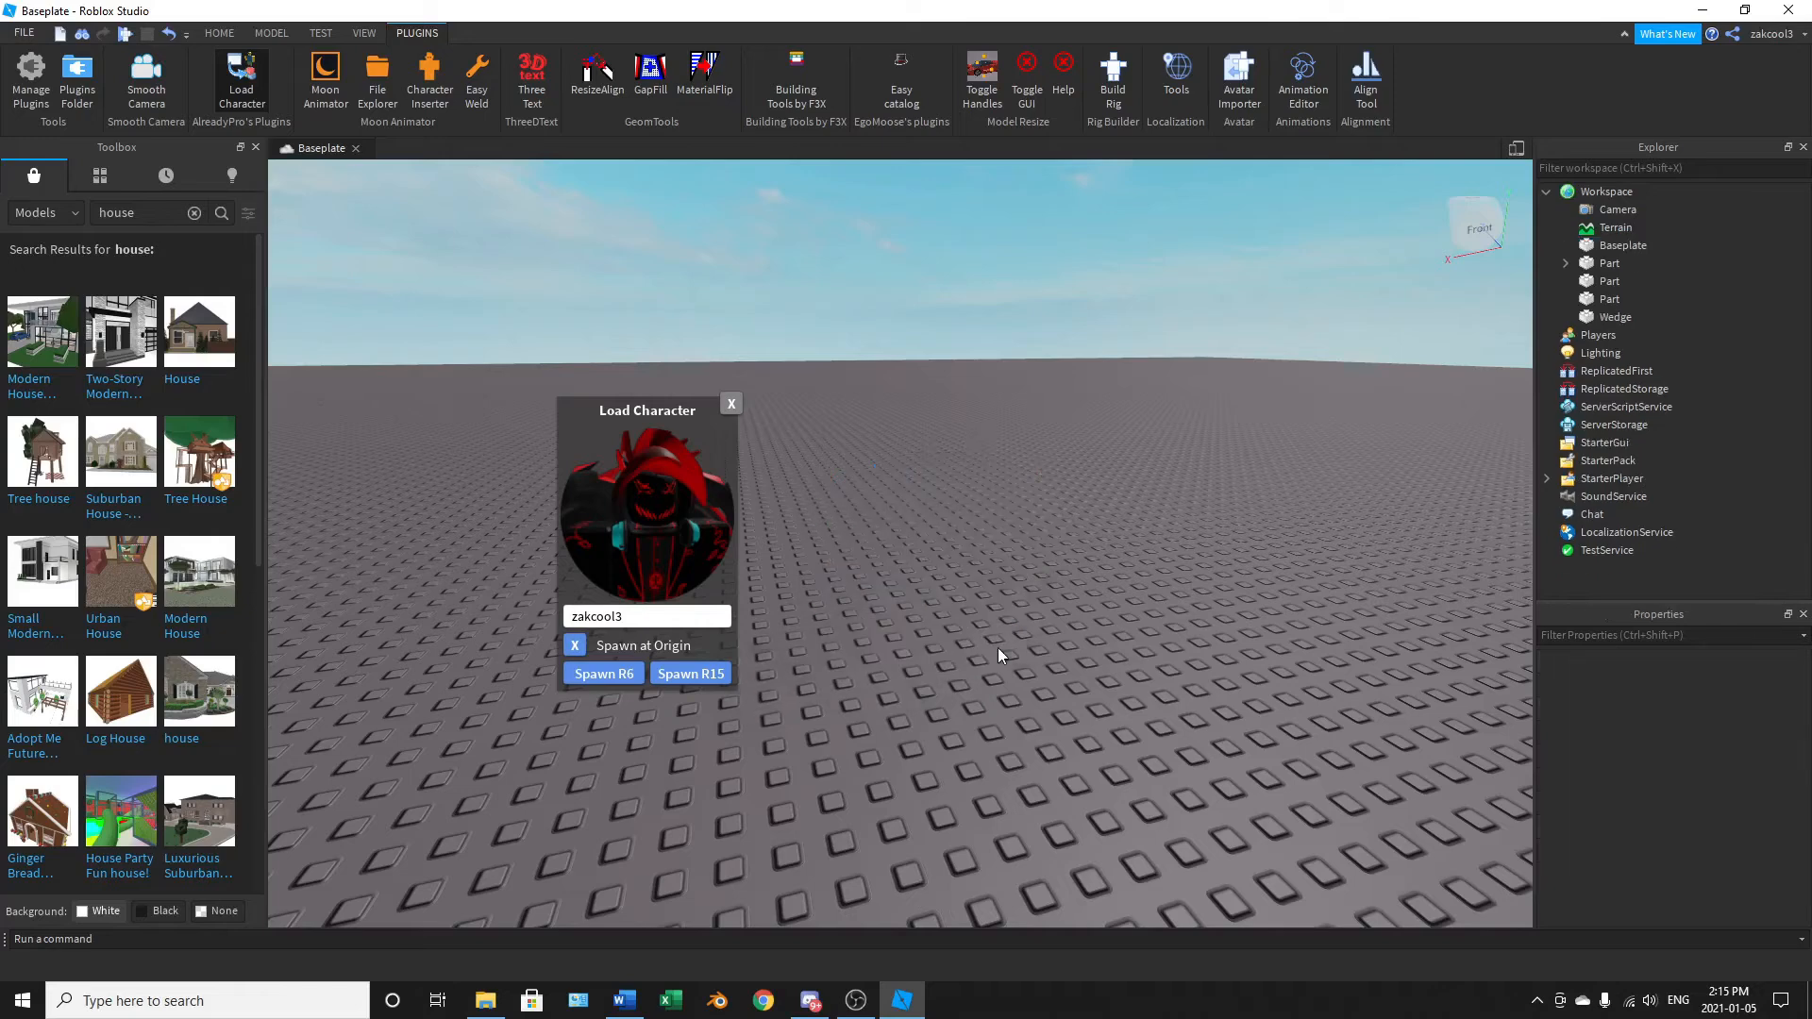
{"action": "left_click", "coordinate": [733, 403]}
{"action": "right_click_drag", "start_coordinate": [642, 311], "coordinate": [638, 309]}
Step: Activate the Building Tools by F3X plugin and select the large sphere with it
{"action": "left_click", "coordinate": [797, 81]}
{"action": "right_click_drag", "start_coordinate": [881, 513], "coordinate": [910, 508]}
{"action": "scroll", "coordinate": [909, 507], "scroll_direction": "down", "scroll_amount": 3}
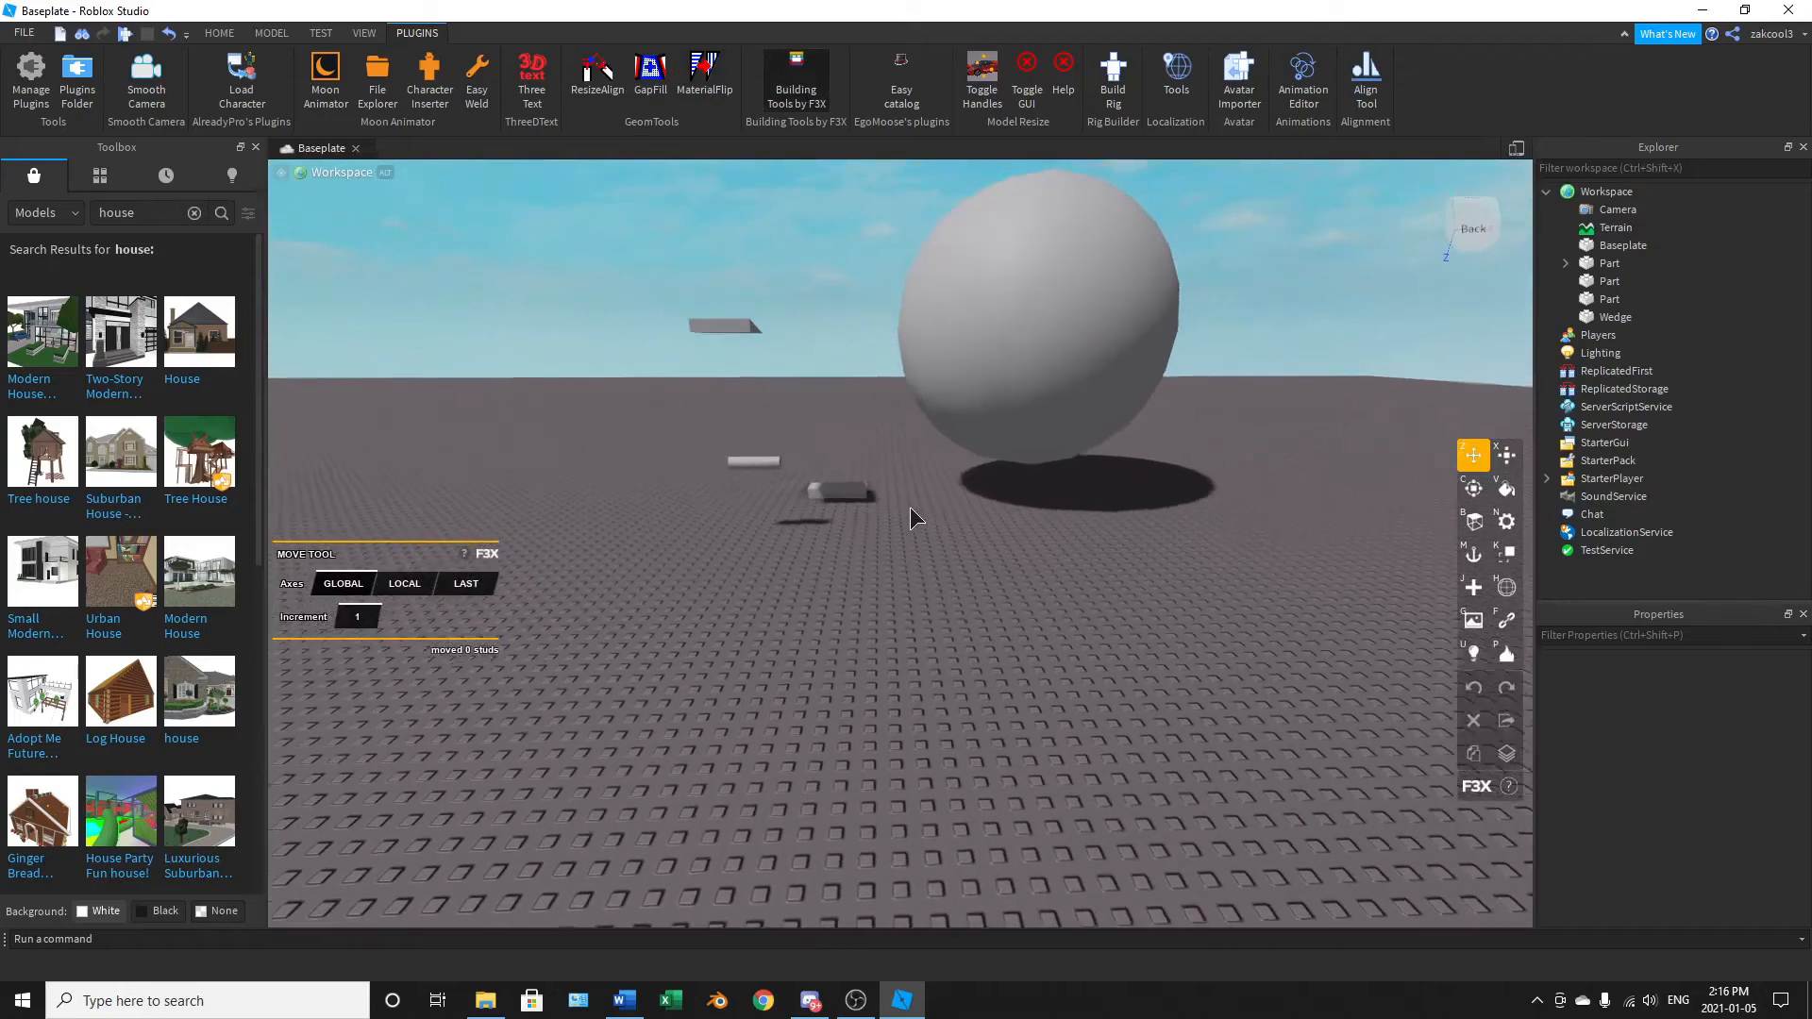
{"action": "left_click", "coordinate": [1000, 340]}
Step: Try the built-in Scale and Rotate tools on the selected sphere for comparison with the plugin's tools
{"action": "left_click", "coordinate": [219, 33]}
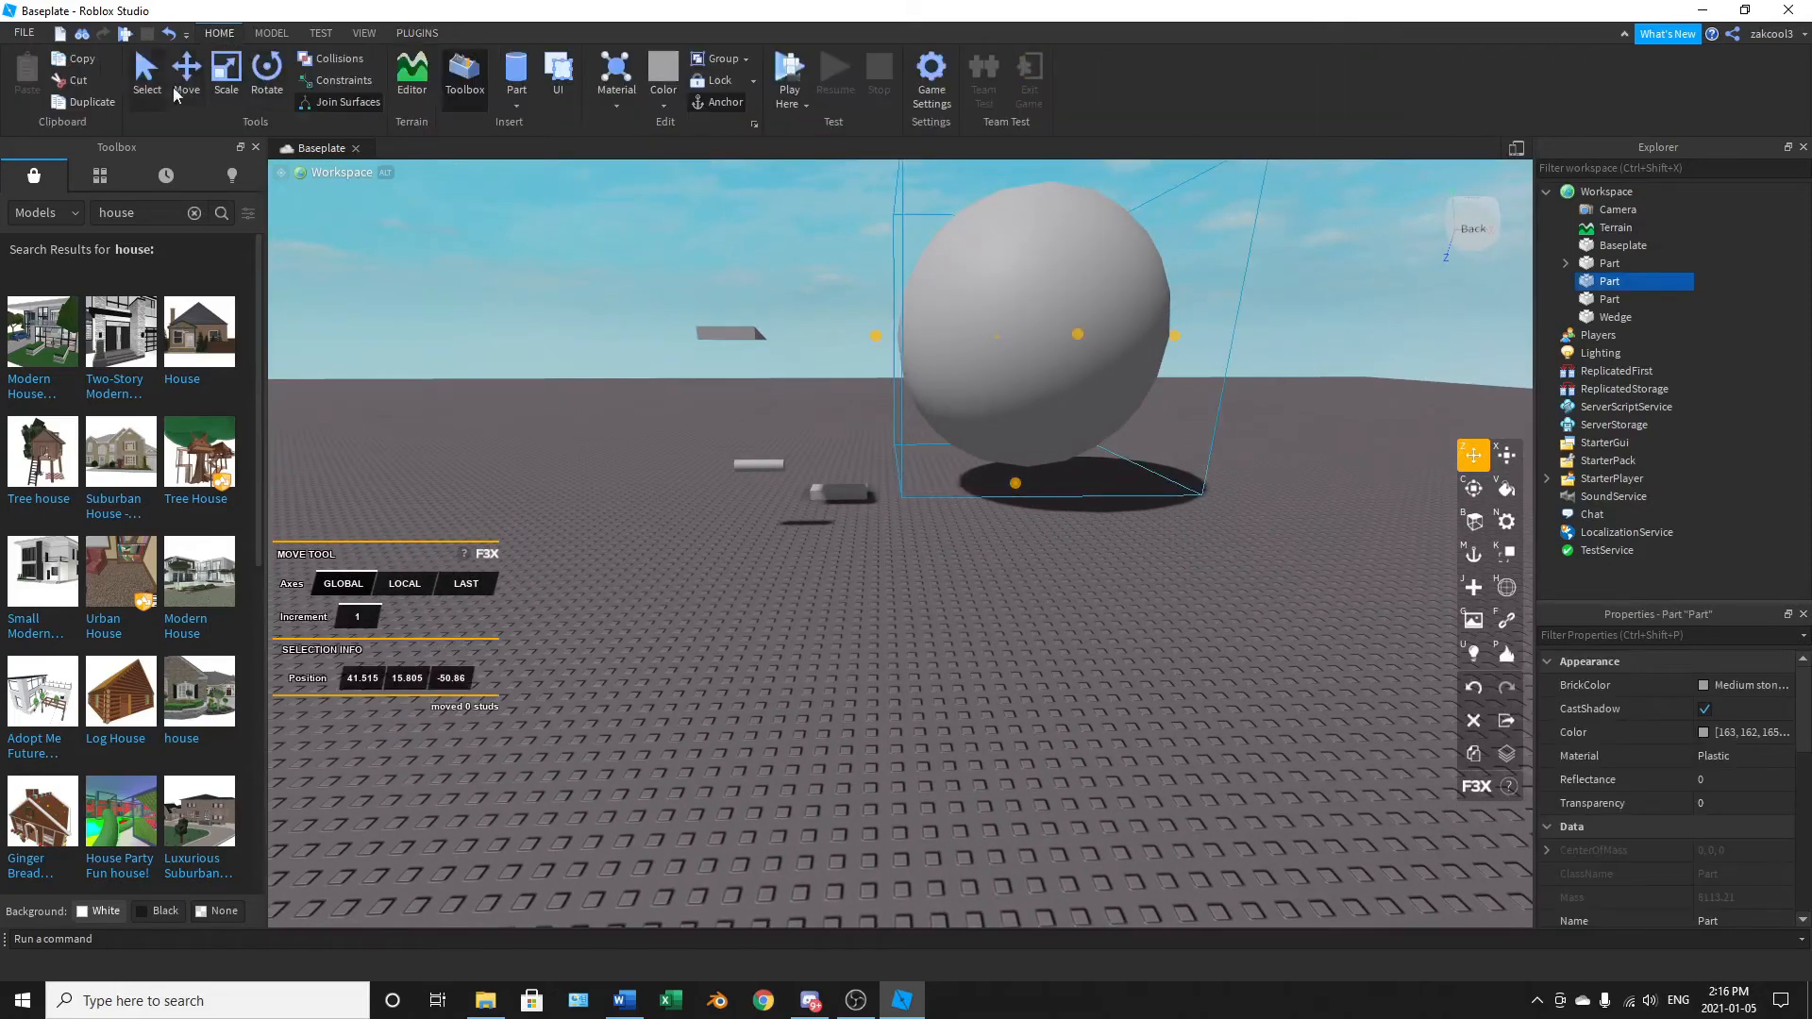
{"action": "left_click", "coordinate": [224, 87]}
{"action": "left_click", "coordinate": [276, 85]}
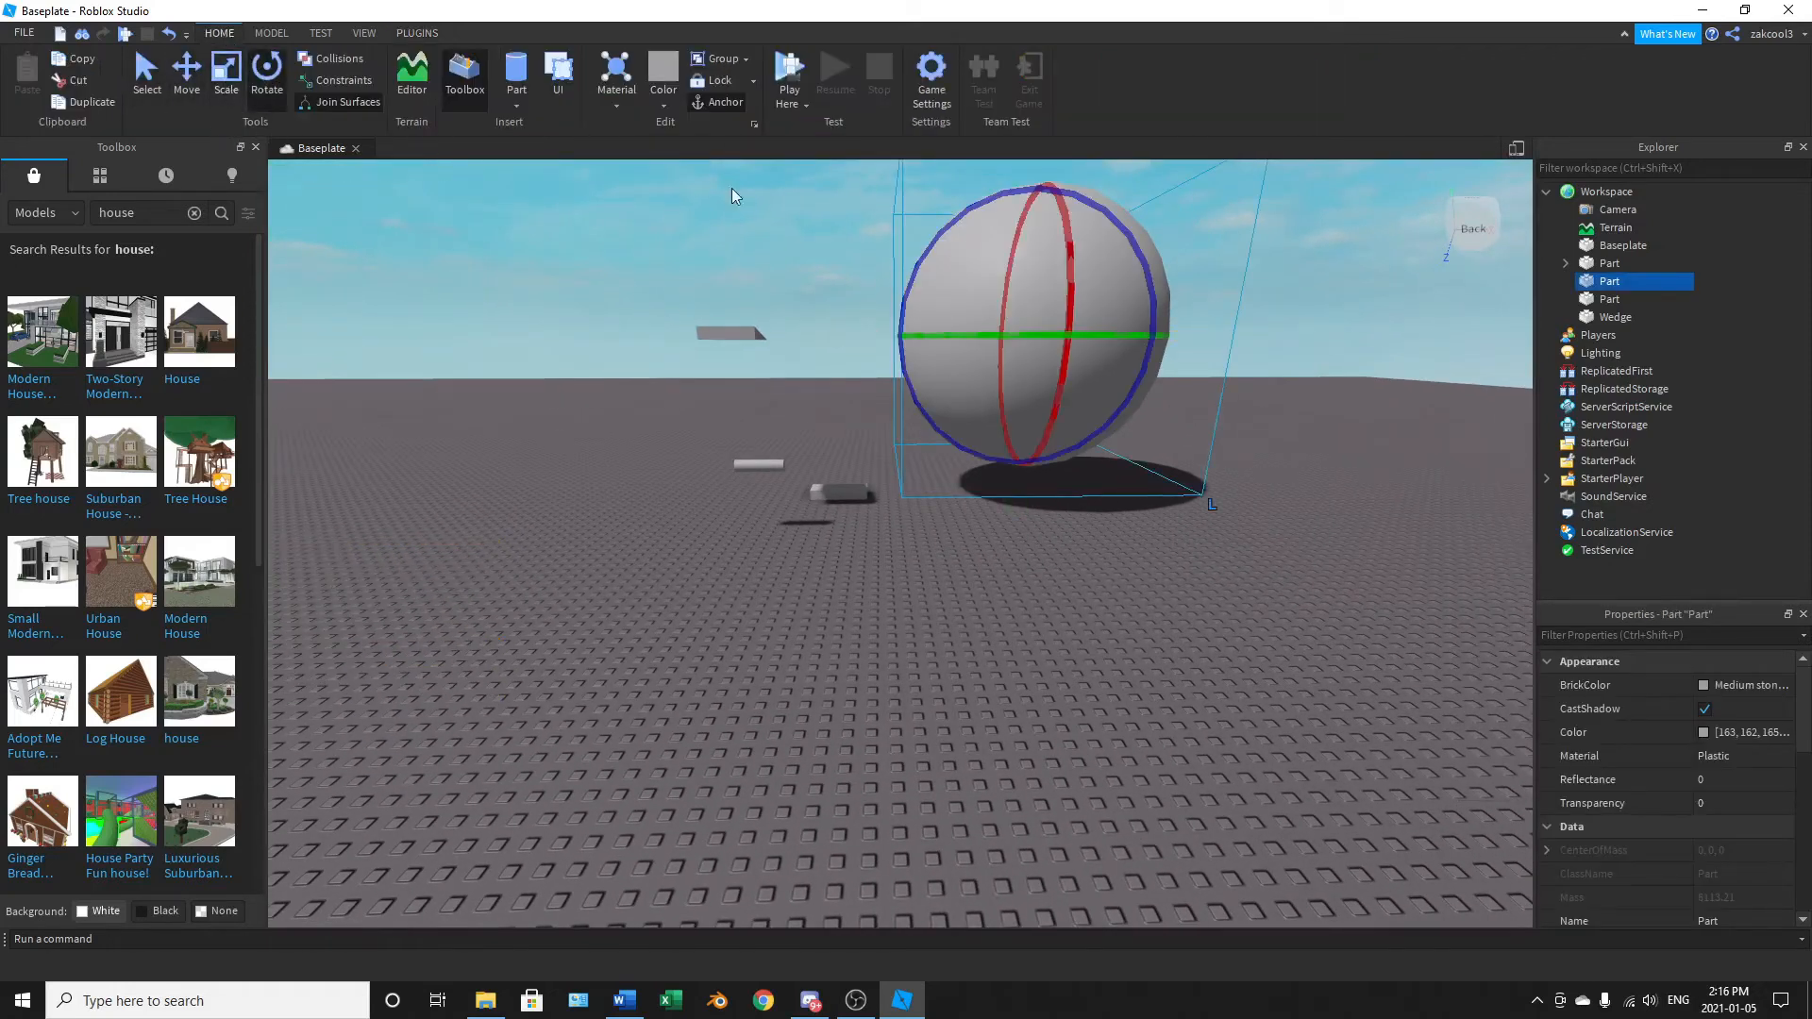
Step: Reactivate Building Tools by F3X and cycle through its Move, Resize and Rotate tools on the sphere
{"action": "left_click", "coordinate": [416, 33]}
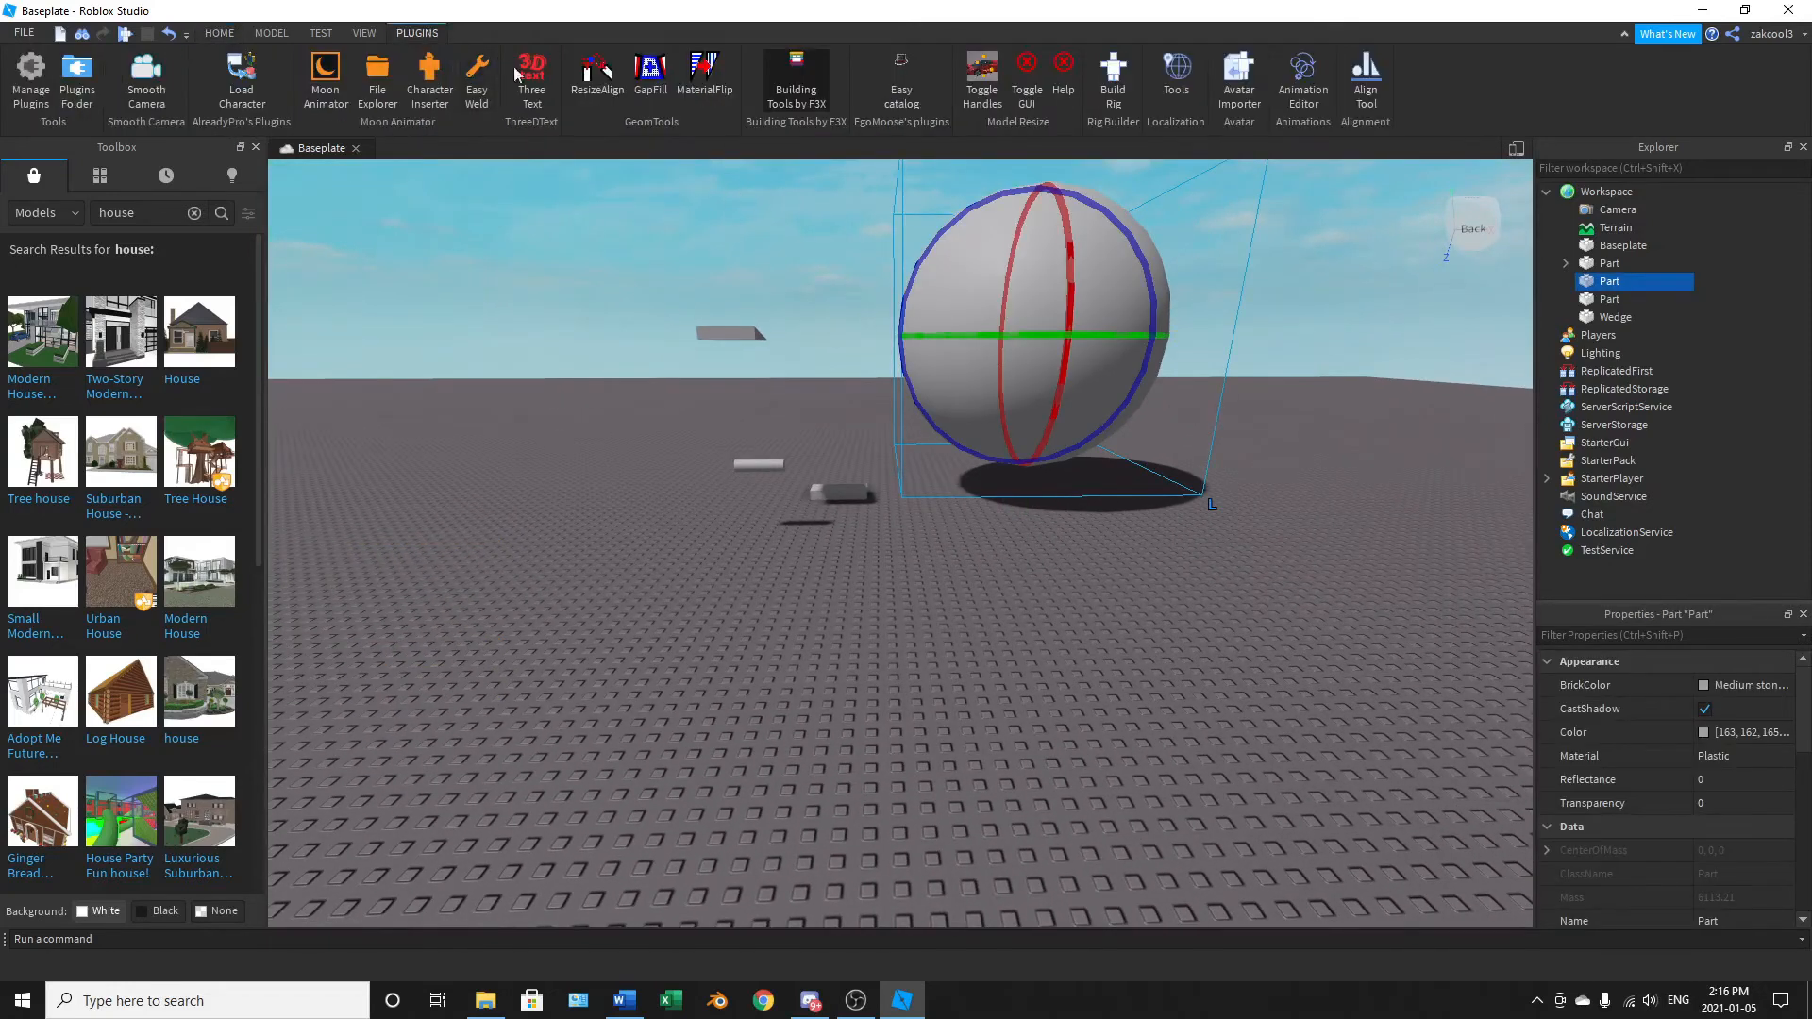
{"action": "left_click", "coordinate": [788, 83]}
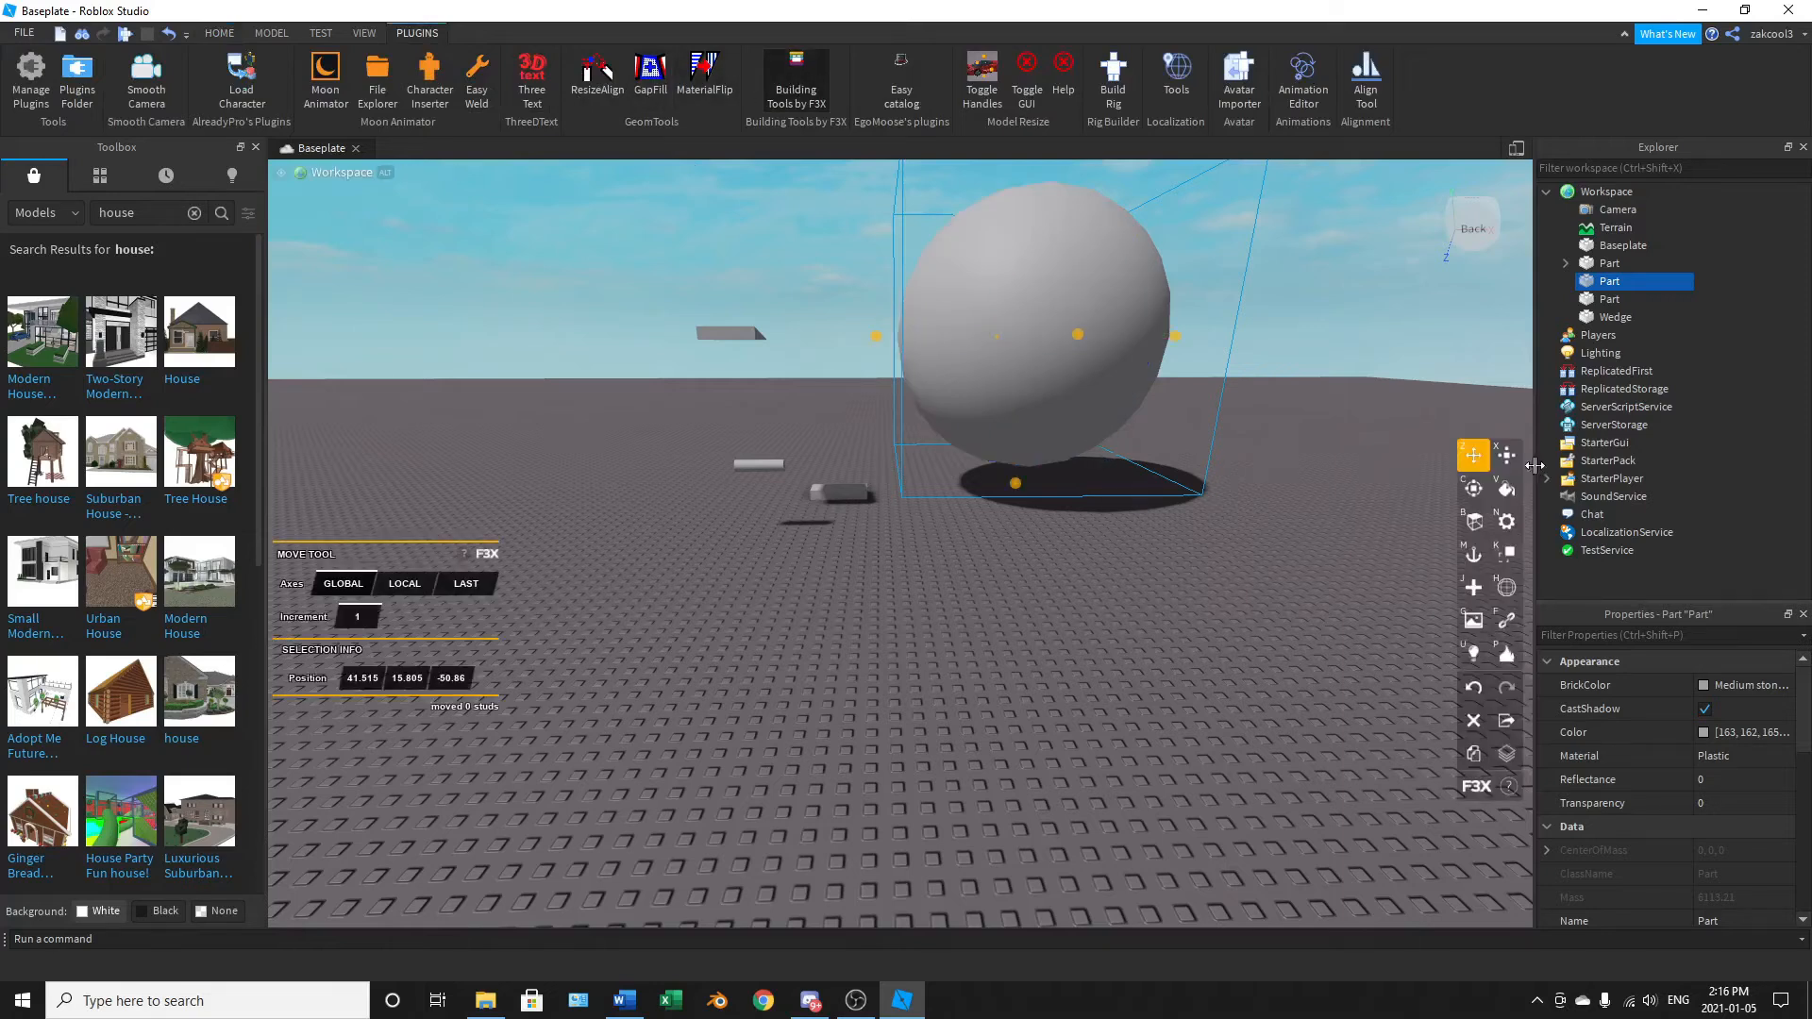
{"action": "left_click", "coordinate": [1475, 487]}
{"action": "key", "text": "x"}
{"action": "key", "text": "z"}
{"action": "key", "text": "x"}
{"action": "key", "text": "c"}
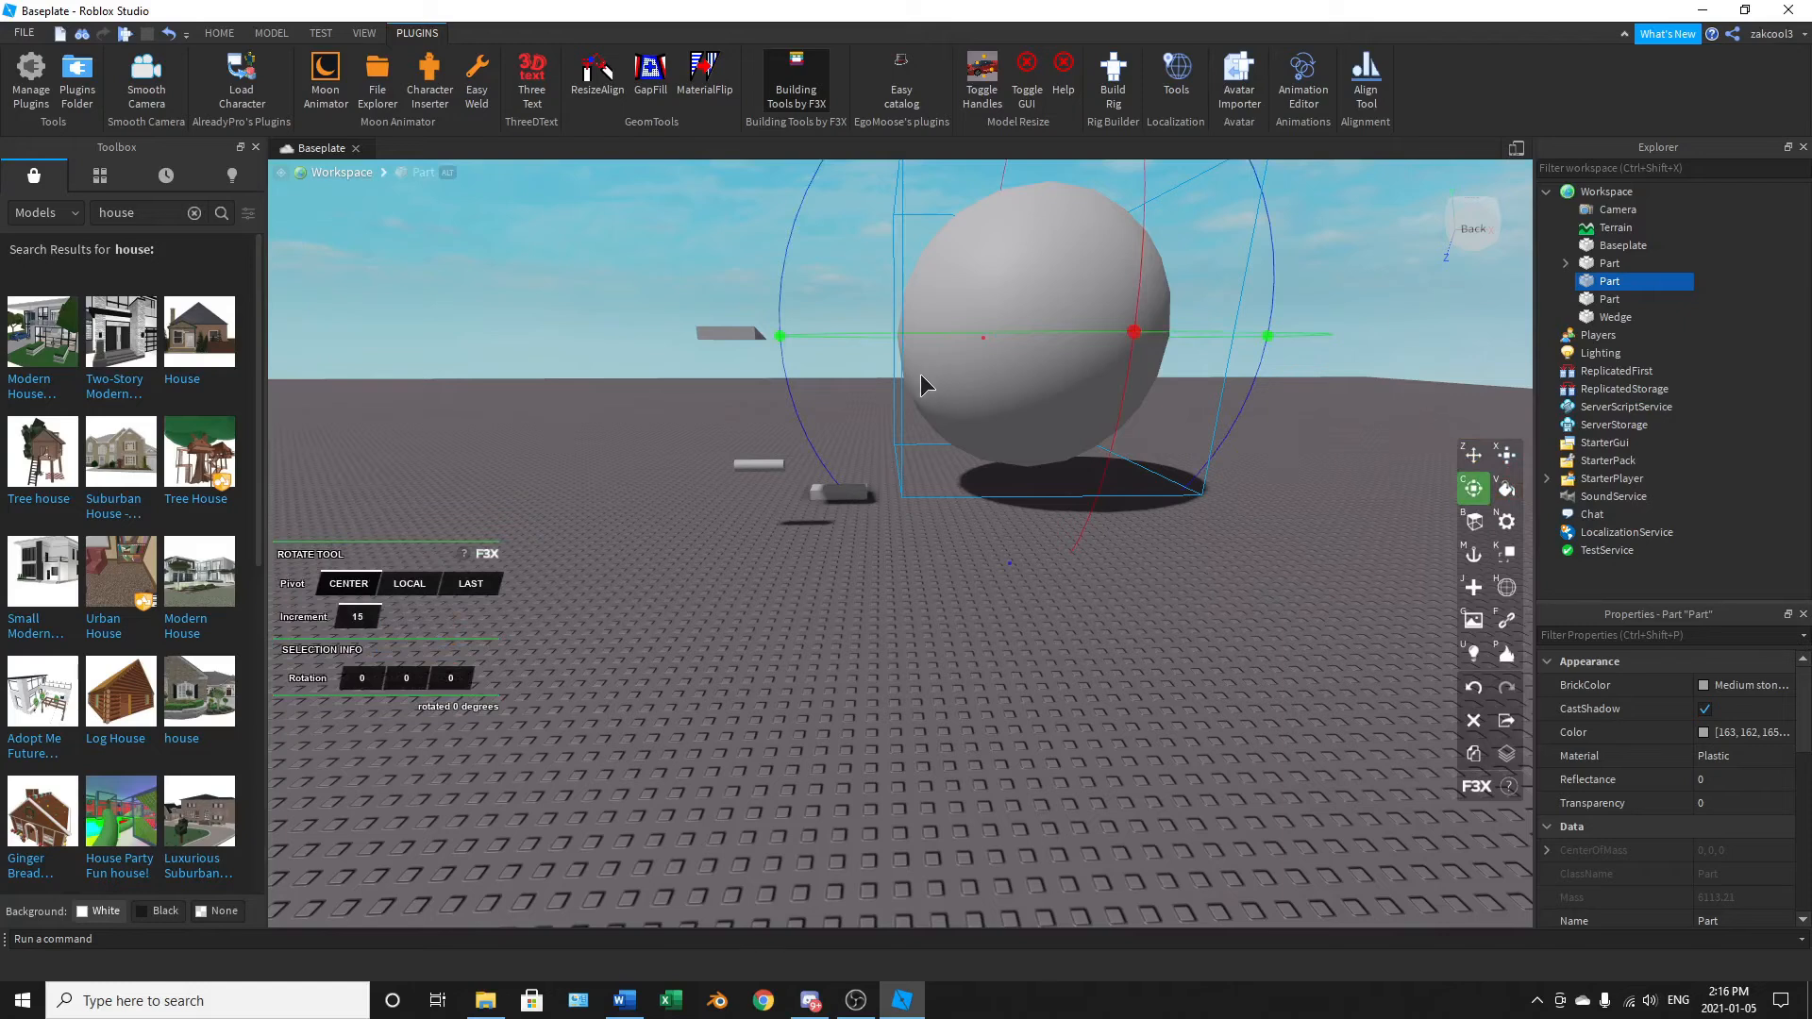
Step: Change the selected sphere's material to Glass with the F3X Material Tool
{"action": "key", "text": "w"}
{"action": "key", "text": "a"}
{"action": "left_click", "coordinate": [1507, 523]}
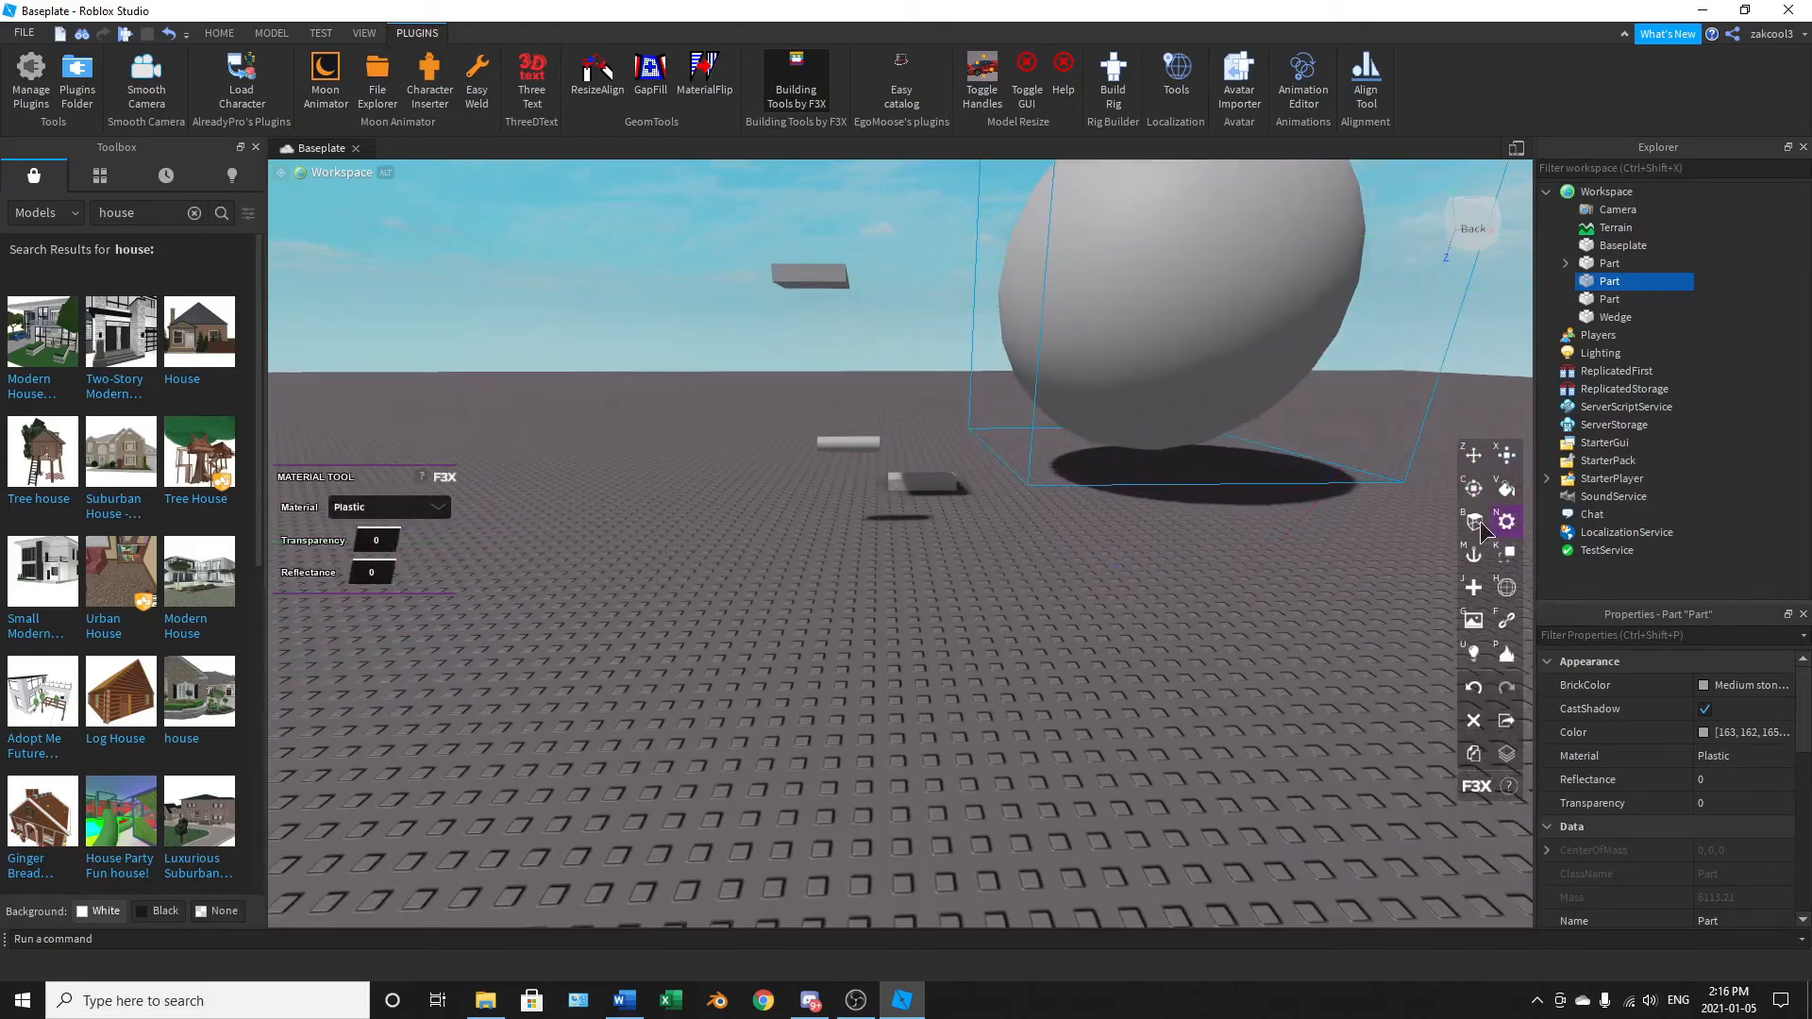
{"action": "left_click", "coordinate": [434, 502]}
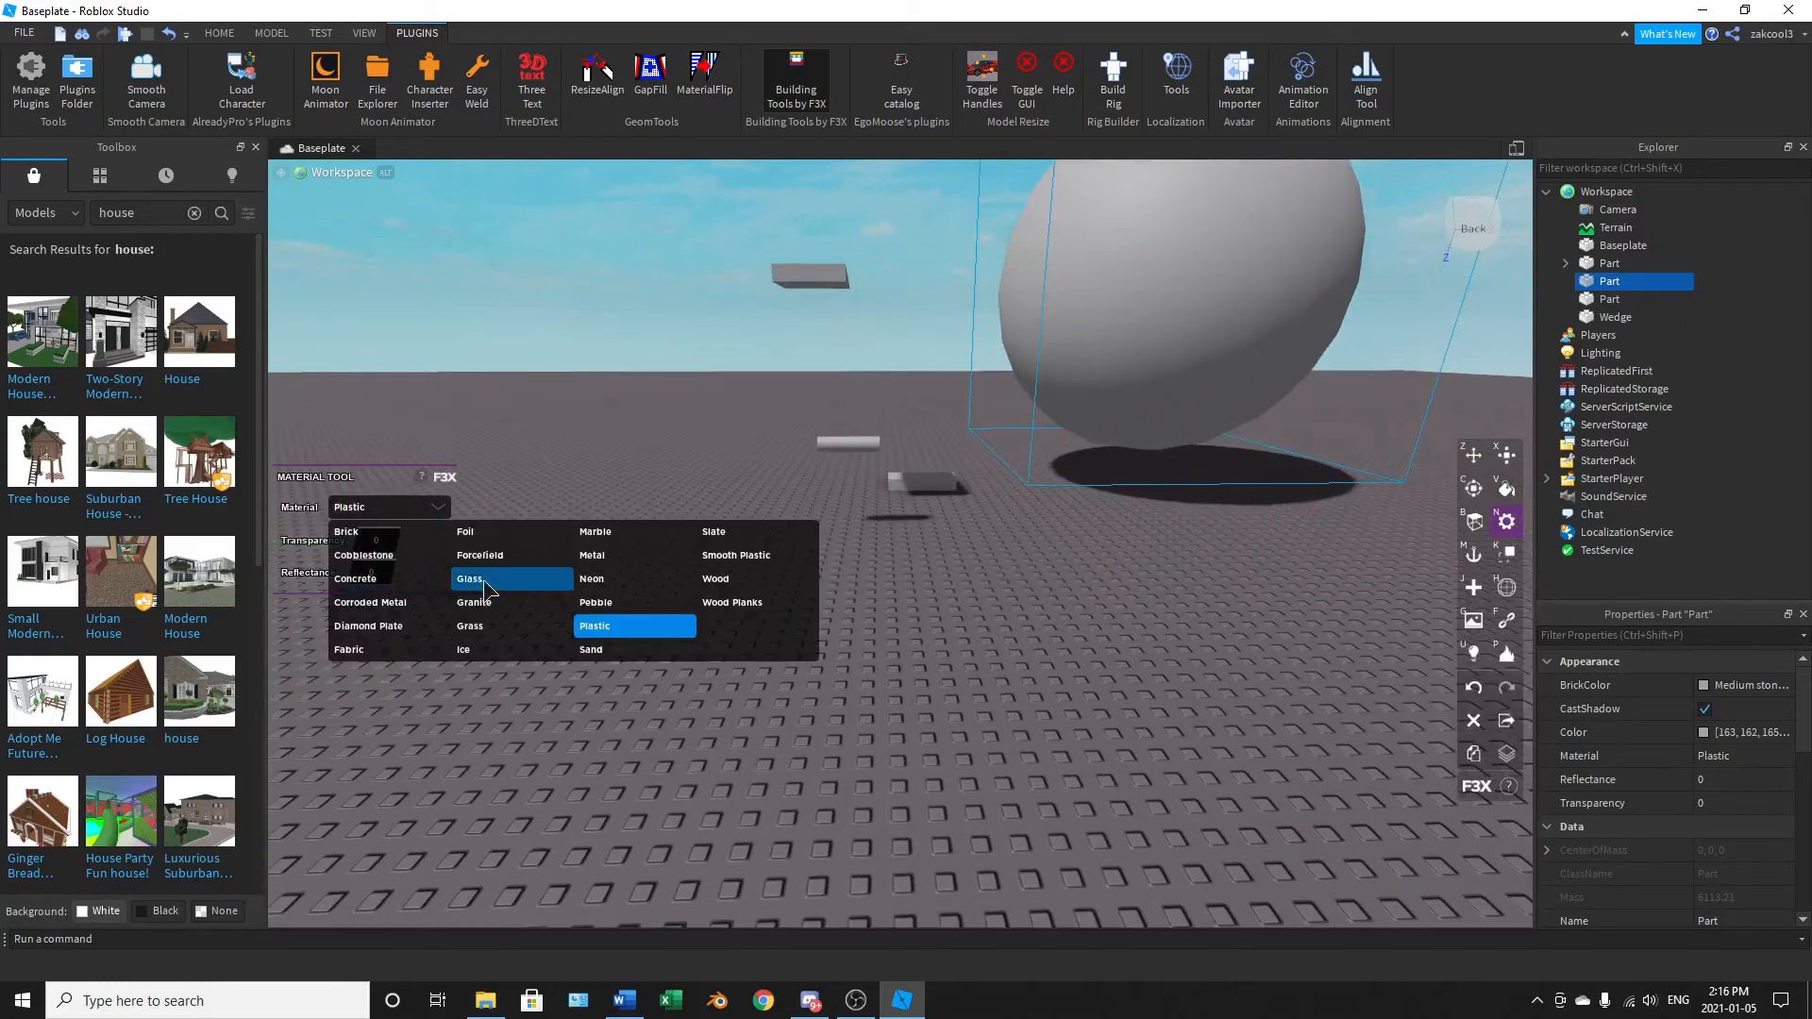
{"action": "left_click", "coordinate": [509, 575]}
{"action": "key", "text": "f"}
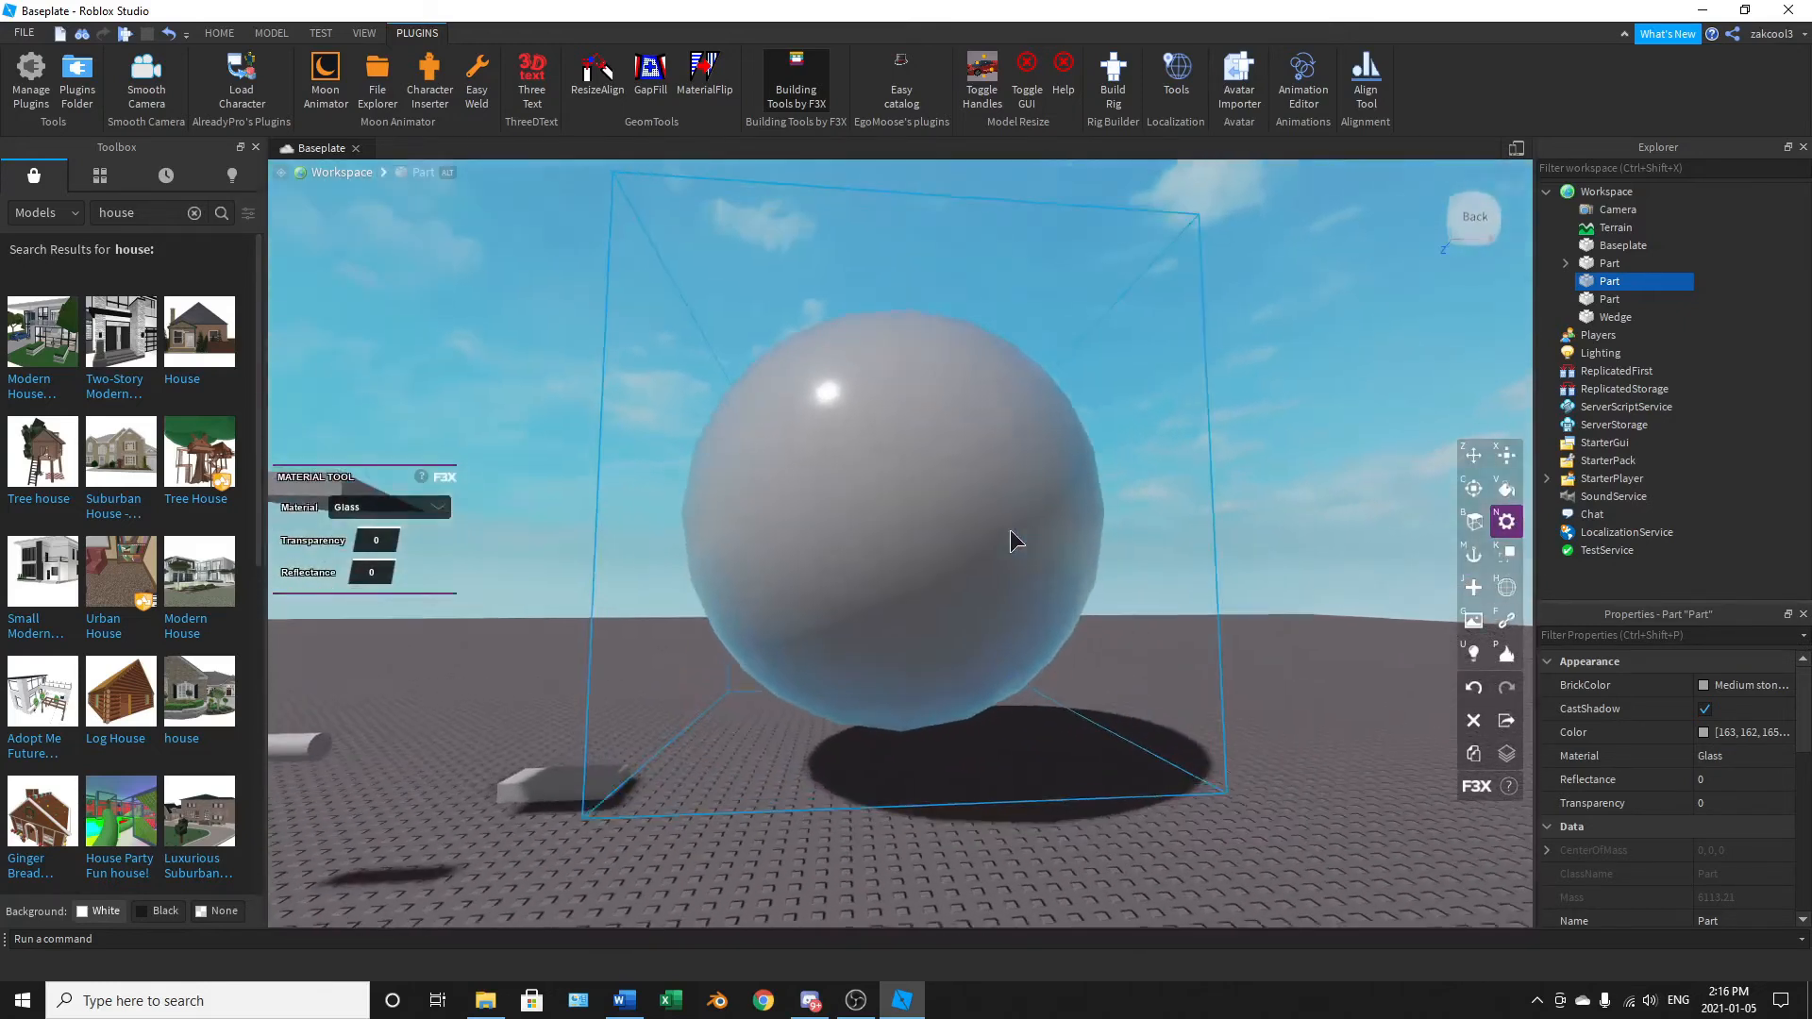
Step: Examine the glass sphere's surface from near and far
{"action": "right_click_drag", "start_coordinate": [1010, 530], "coordinate": [1010, 529]}
{"action": "scroll", "coordinate": [1010, 529], "scroll_direction": "up", "scroll_amount": 2}
{"action": "scroll", "coordinate": [1010, 530], "scroll_direction": "down", "scroll_amount": 5}
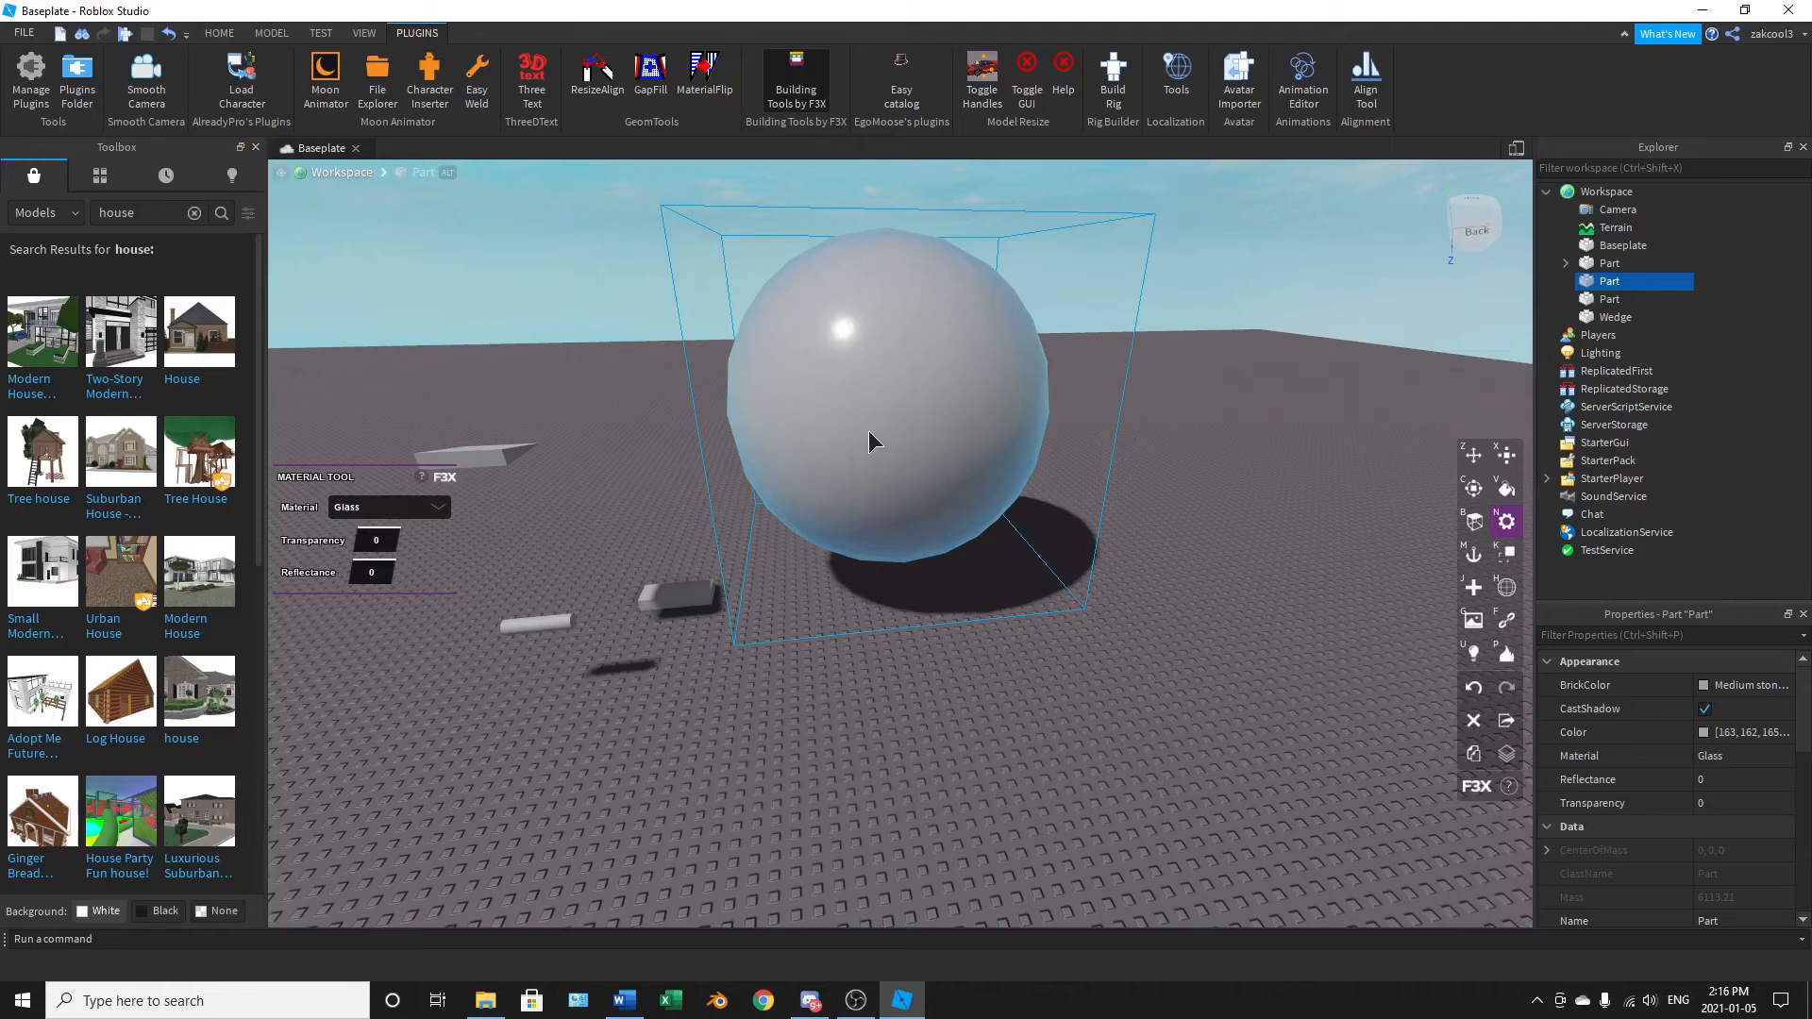
{"action": "scroll", "coordinate": [872, 416], "scroll_direction": "up", "scroll_amount": 5}
{"action": "scroll", "coordinate": [872, 416], "scroll_direction": "down", "scroll_amount": 2}
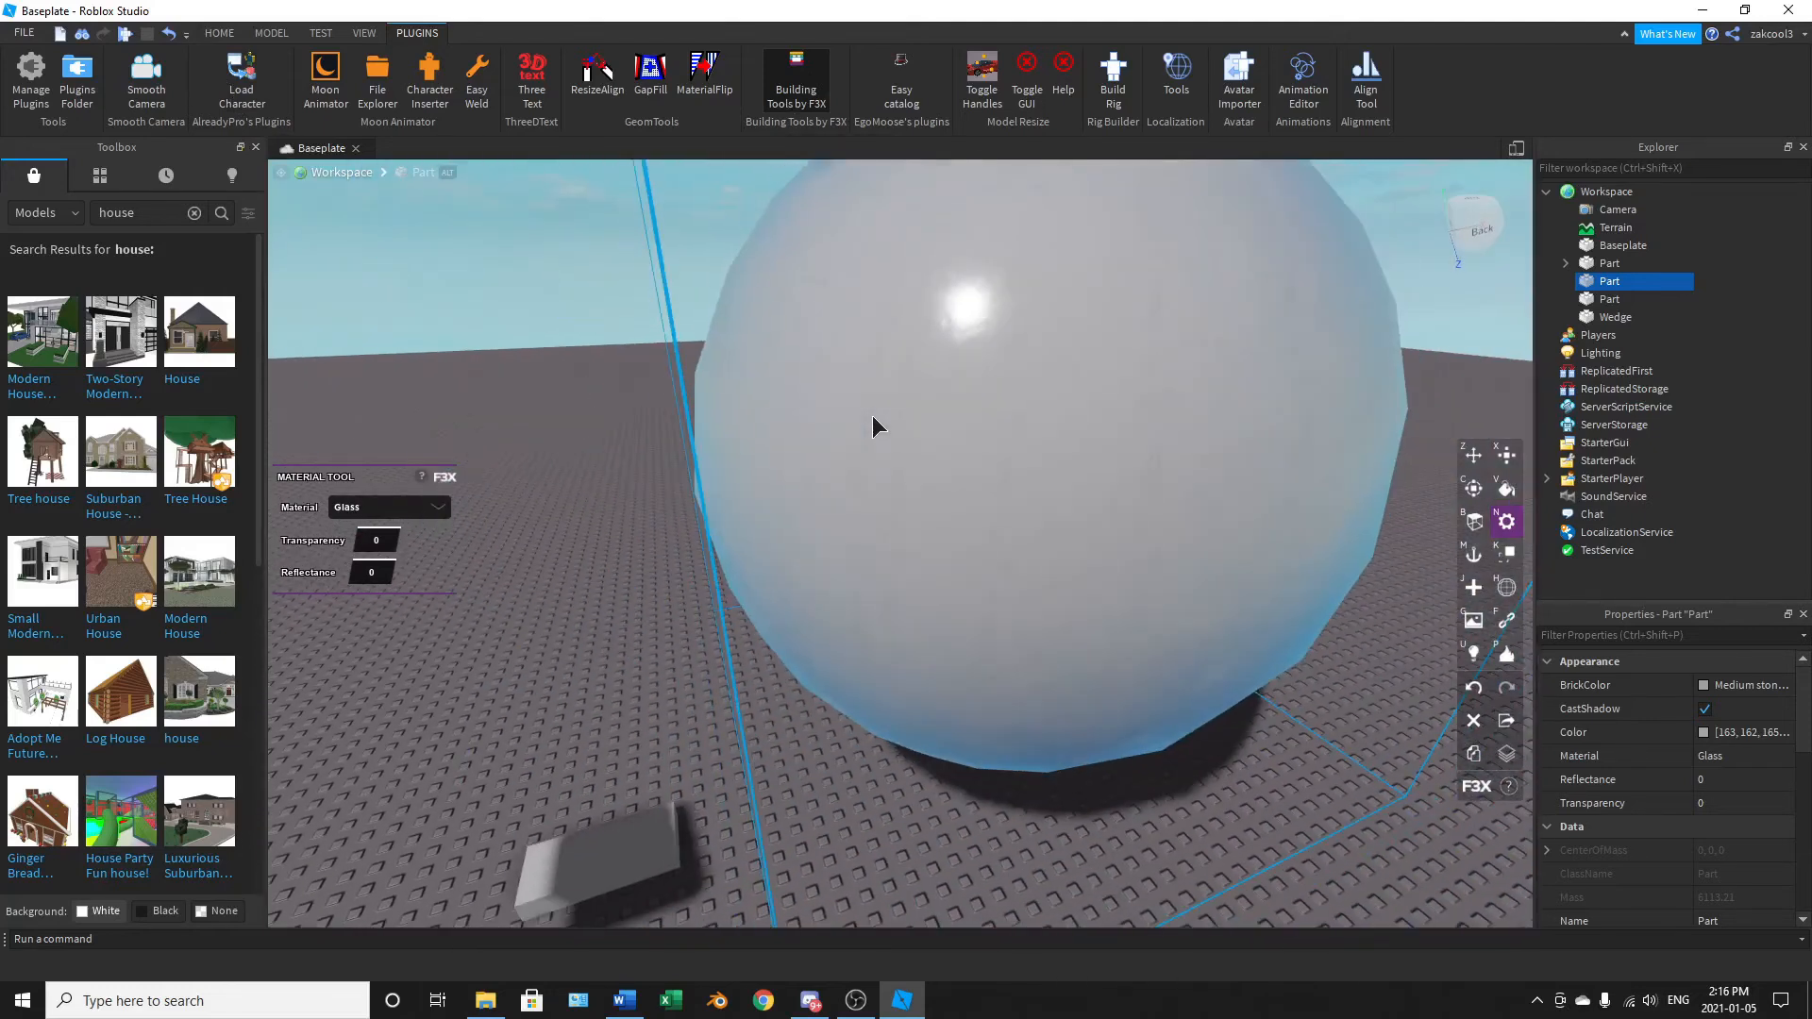
{"action": "scroll", "coordinate": [872, 416], "scroll_direction": "down", "scroll_amount": 8}
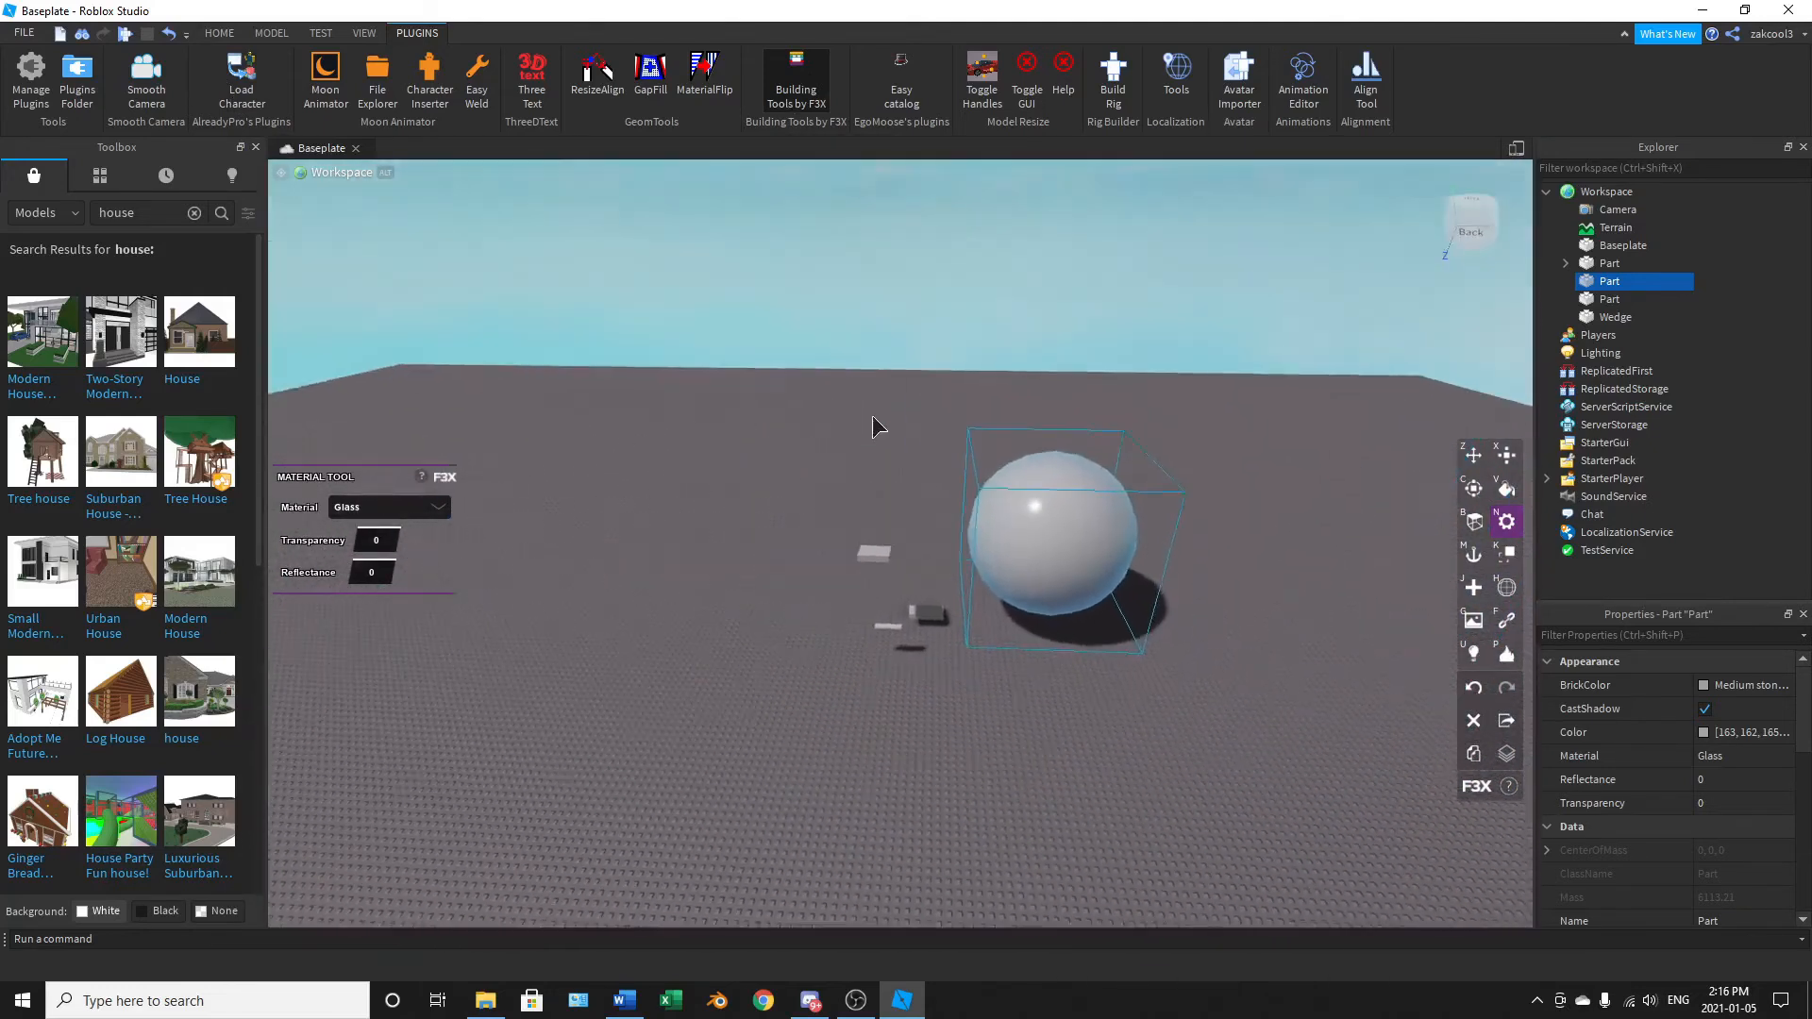
{"action": "scroll", "coordinate": [872, 415], "scroll_direction": "down", "scroll_amount": 2}
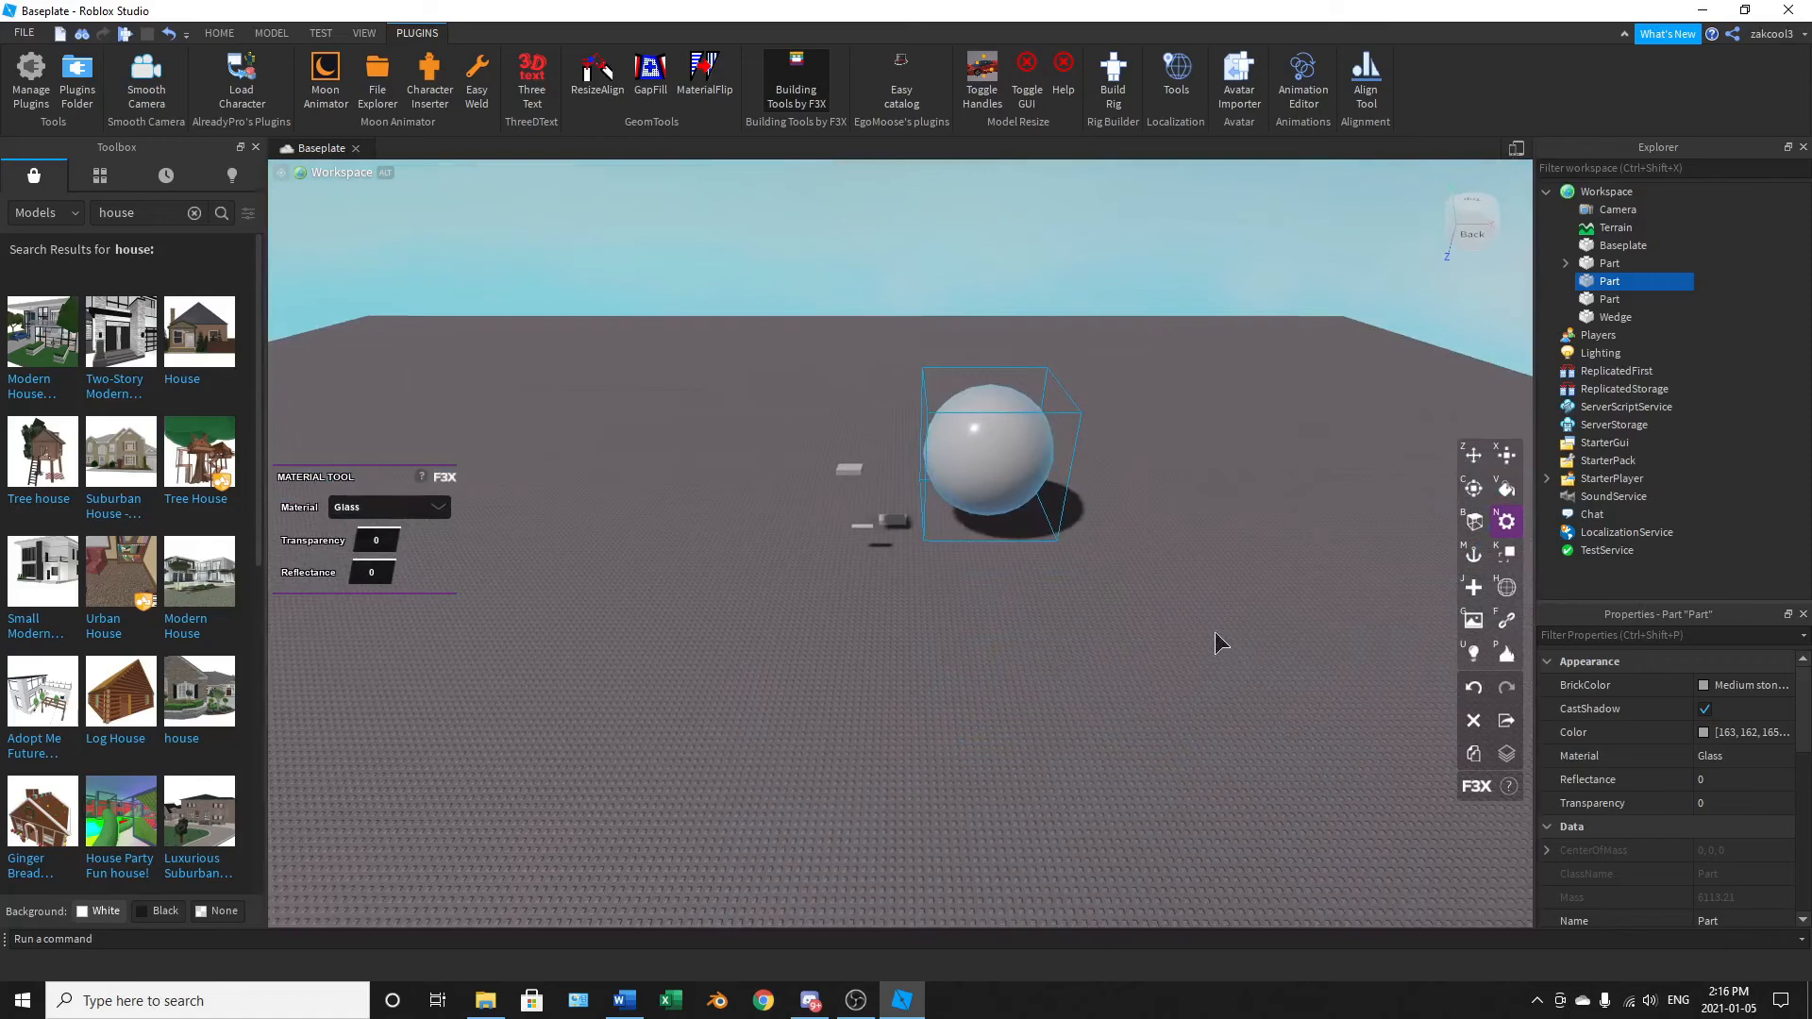
{"action": "left_click", "coordinate": [220, 35]}
{"action": "scroll", "coordinate": [827, 368], "scroll_direction": "up", "scroll_amount": 6}
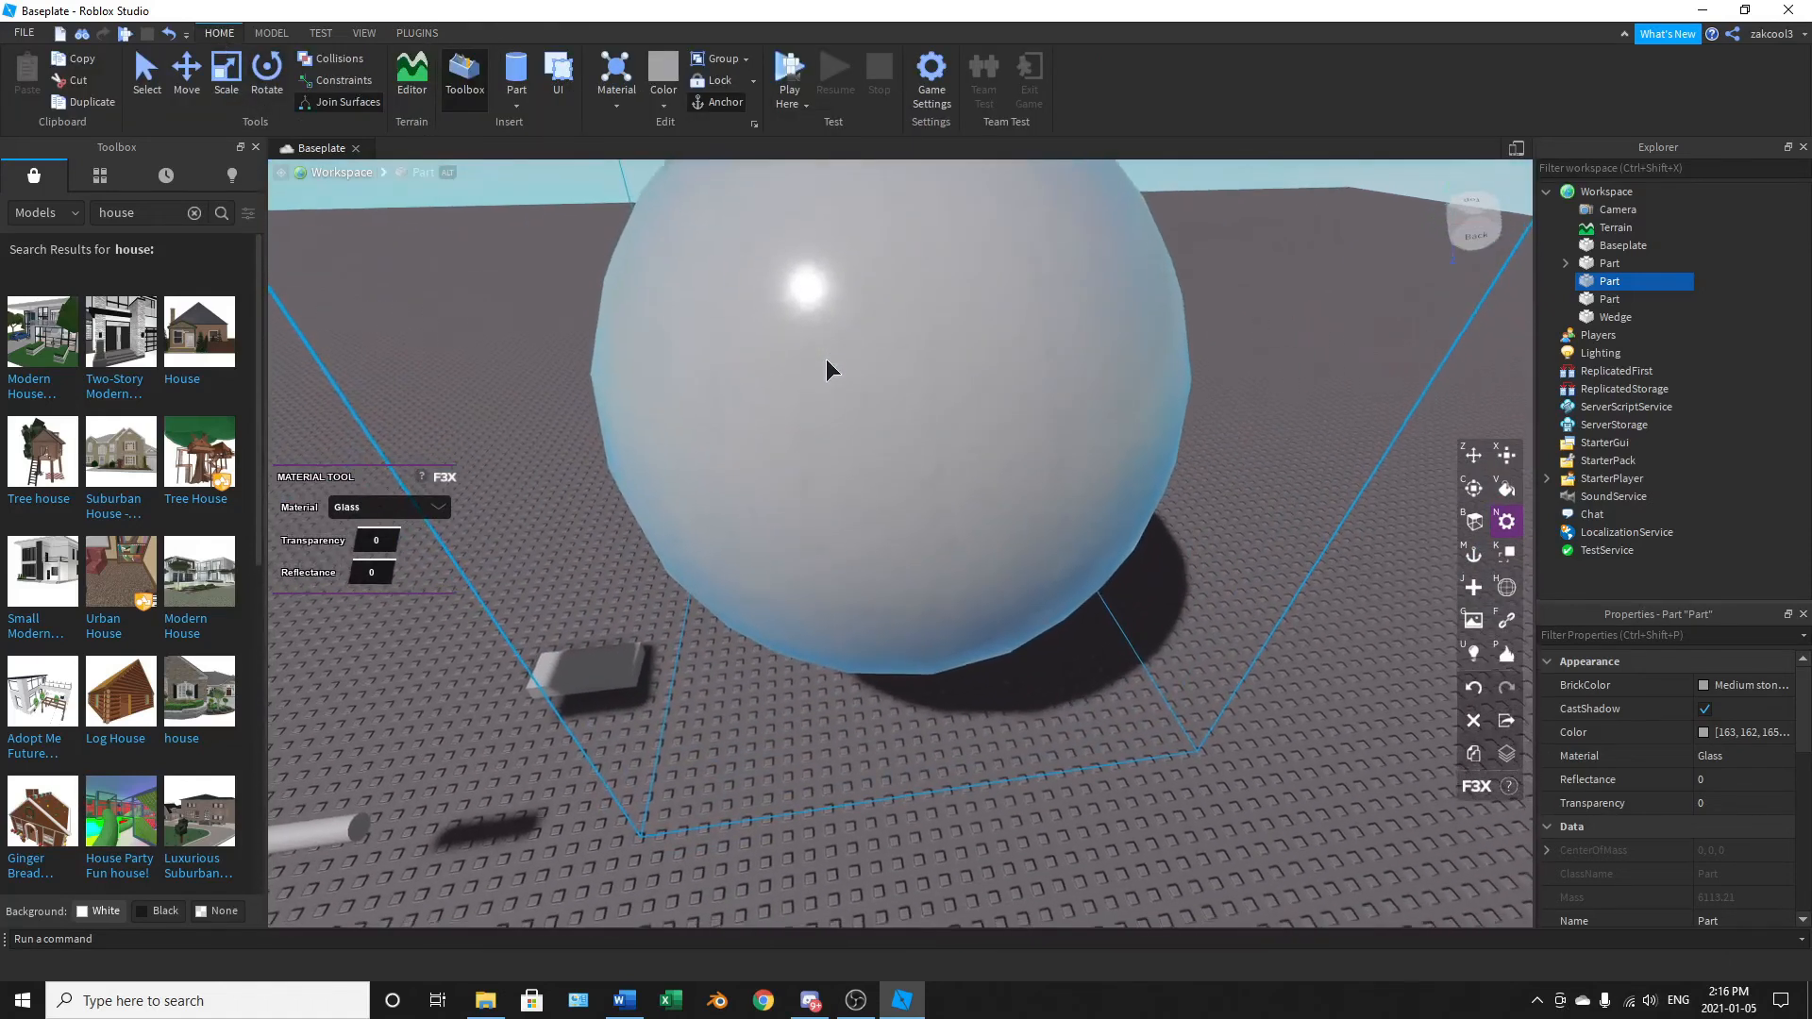
{"action": "scroll", "coordinate": [827, 368], "scroll_direction": "up", "scroll_amount": 1}
{"action": "right_click_drag", "start_coordinate": [827, 360], "coordinate": [829, 366]}
{"action": "scroll", "coordinate": [827, 368], "scroll_direction": "down", "scroll_amount": 5}
{"action": "scroll", "coordinate": [835, 368], "scroll_direction": "down", "scroll_amount": 5}
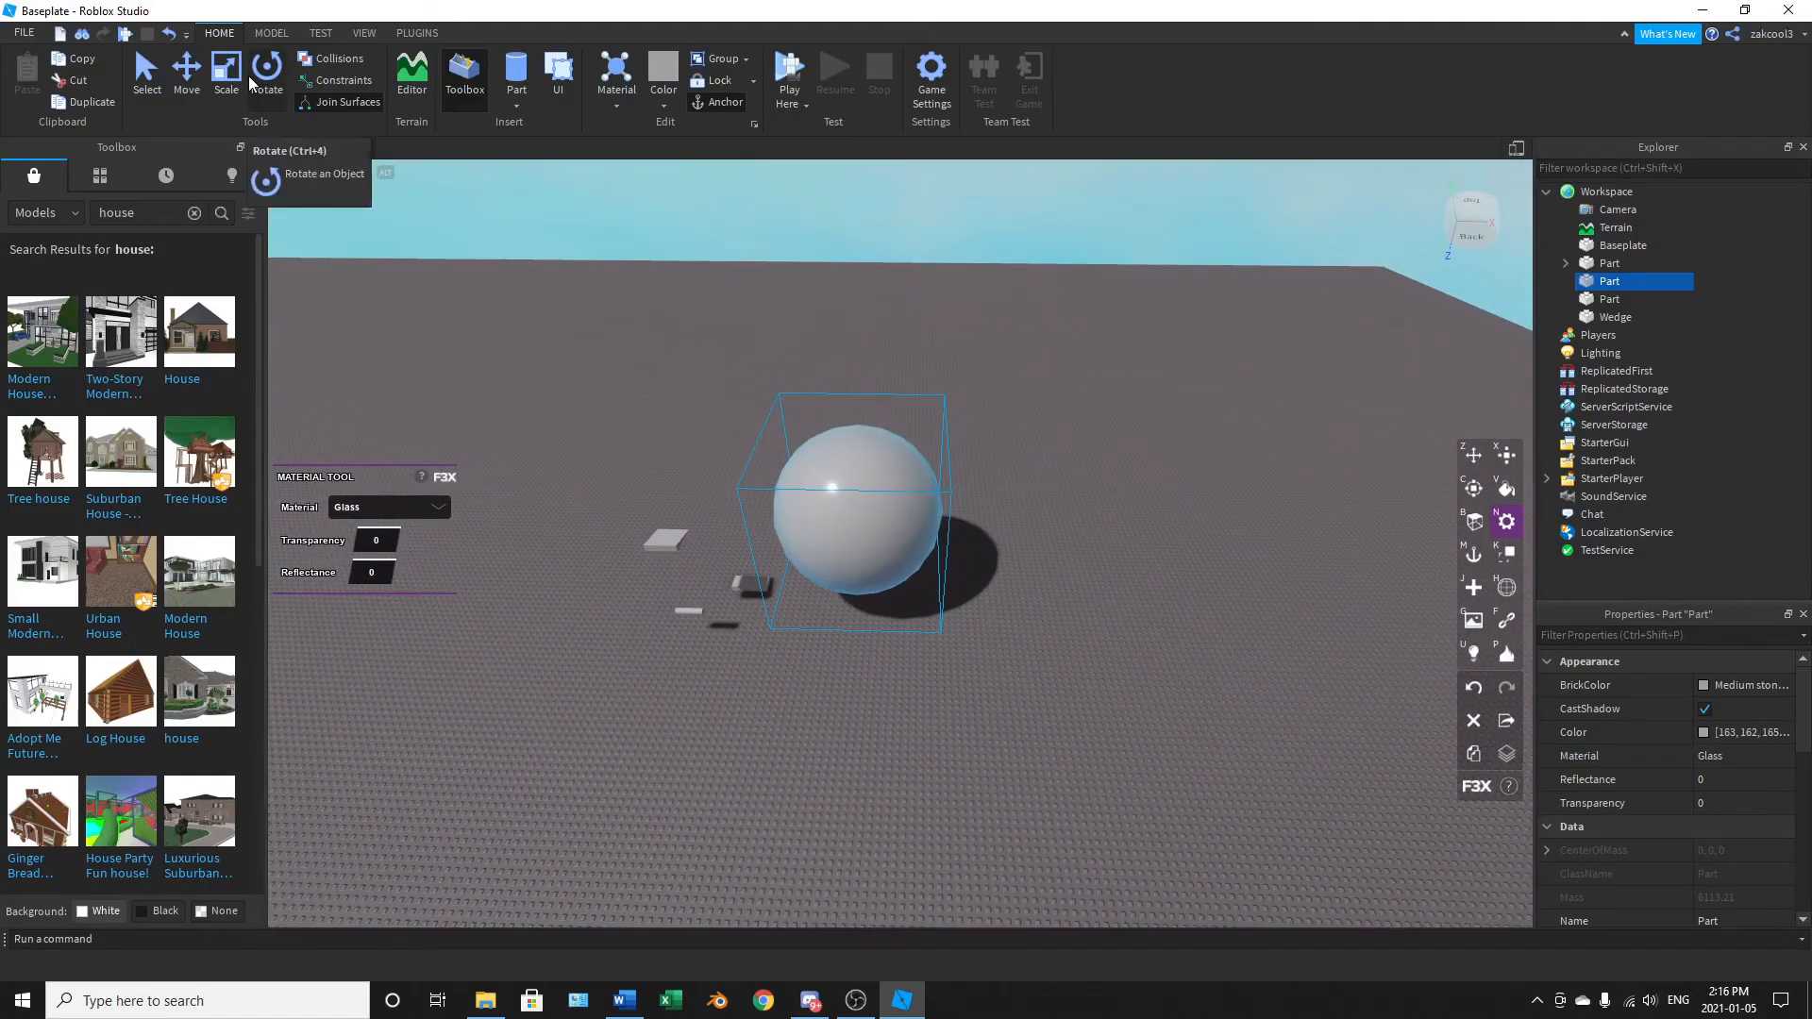
{"action": "left_click", "coordinate": [272, 33]}
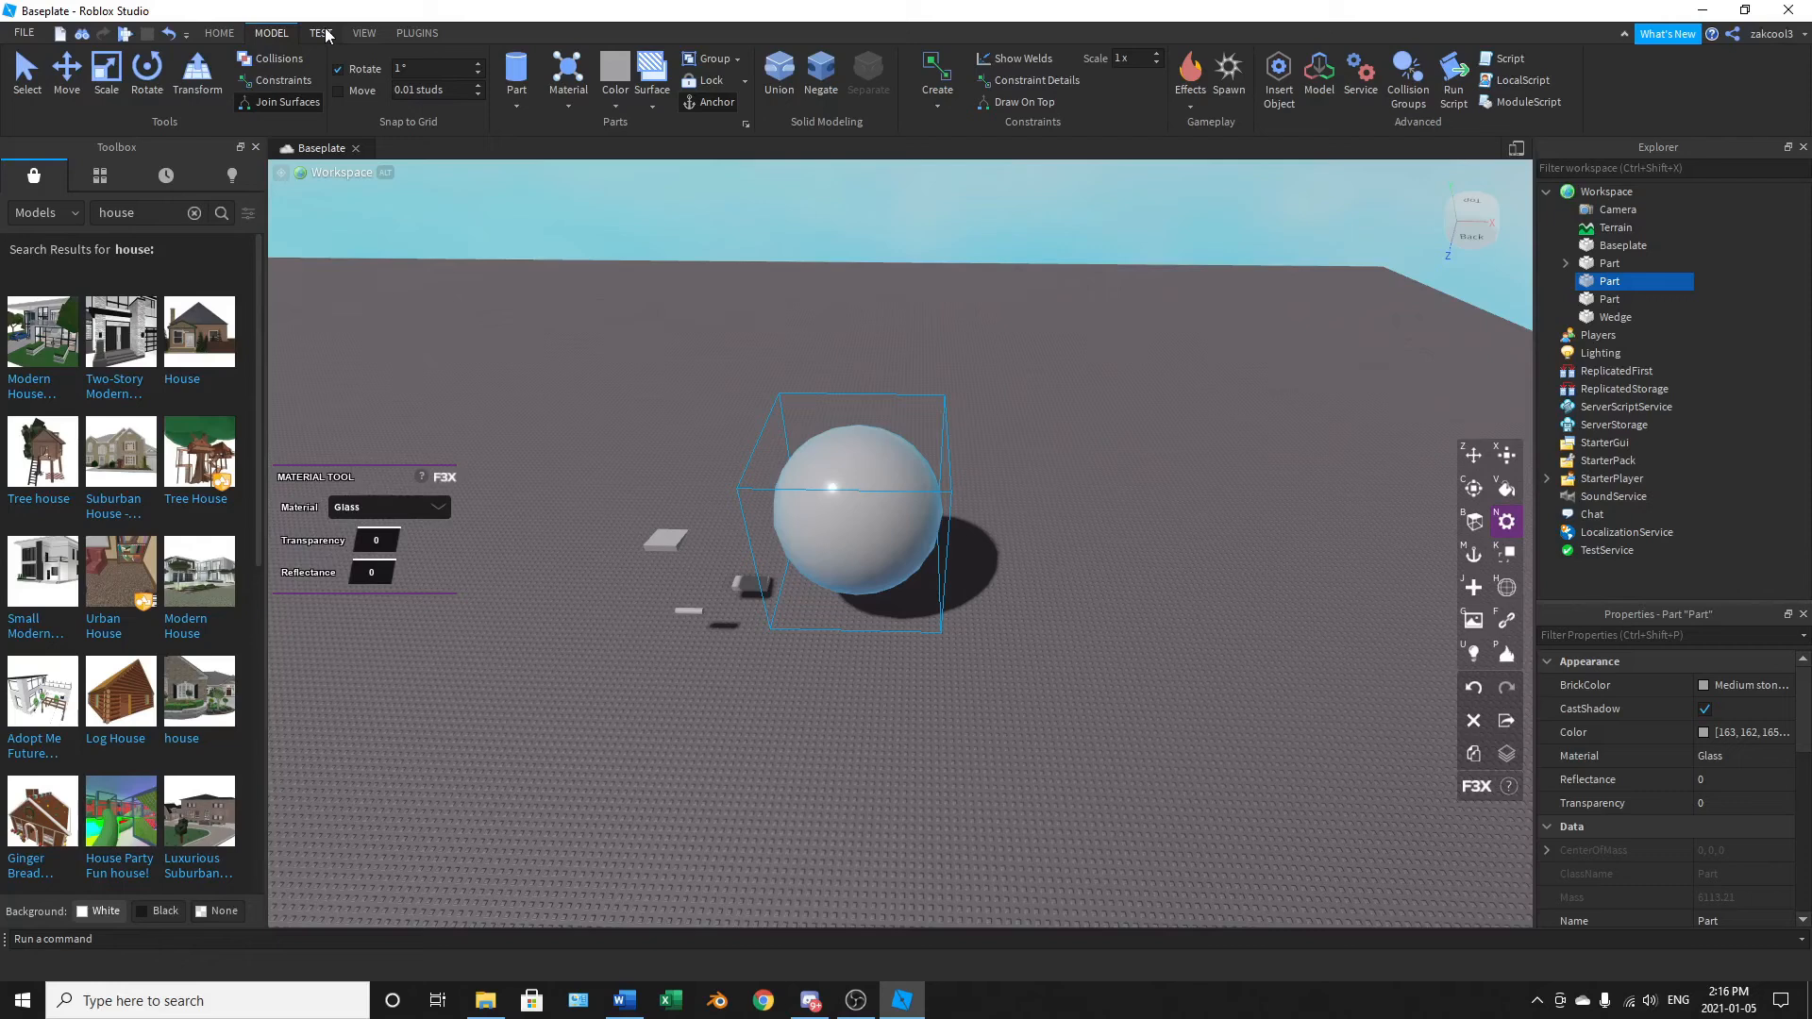
{"action": "left_click", "coordinate": [321, 33]}
{"action": "left_click", "coordinate": [391, 32]}
{"action": "left_click", "coordinate": [365, 33]}
{"action": "left_click", "coordinate": [219, 33]}
Step: Open the Publish to Roblox form for the place, and cancel it without creating a game
{"action": "left_click", "coordinate": [23, 32]}
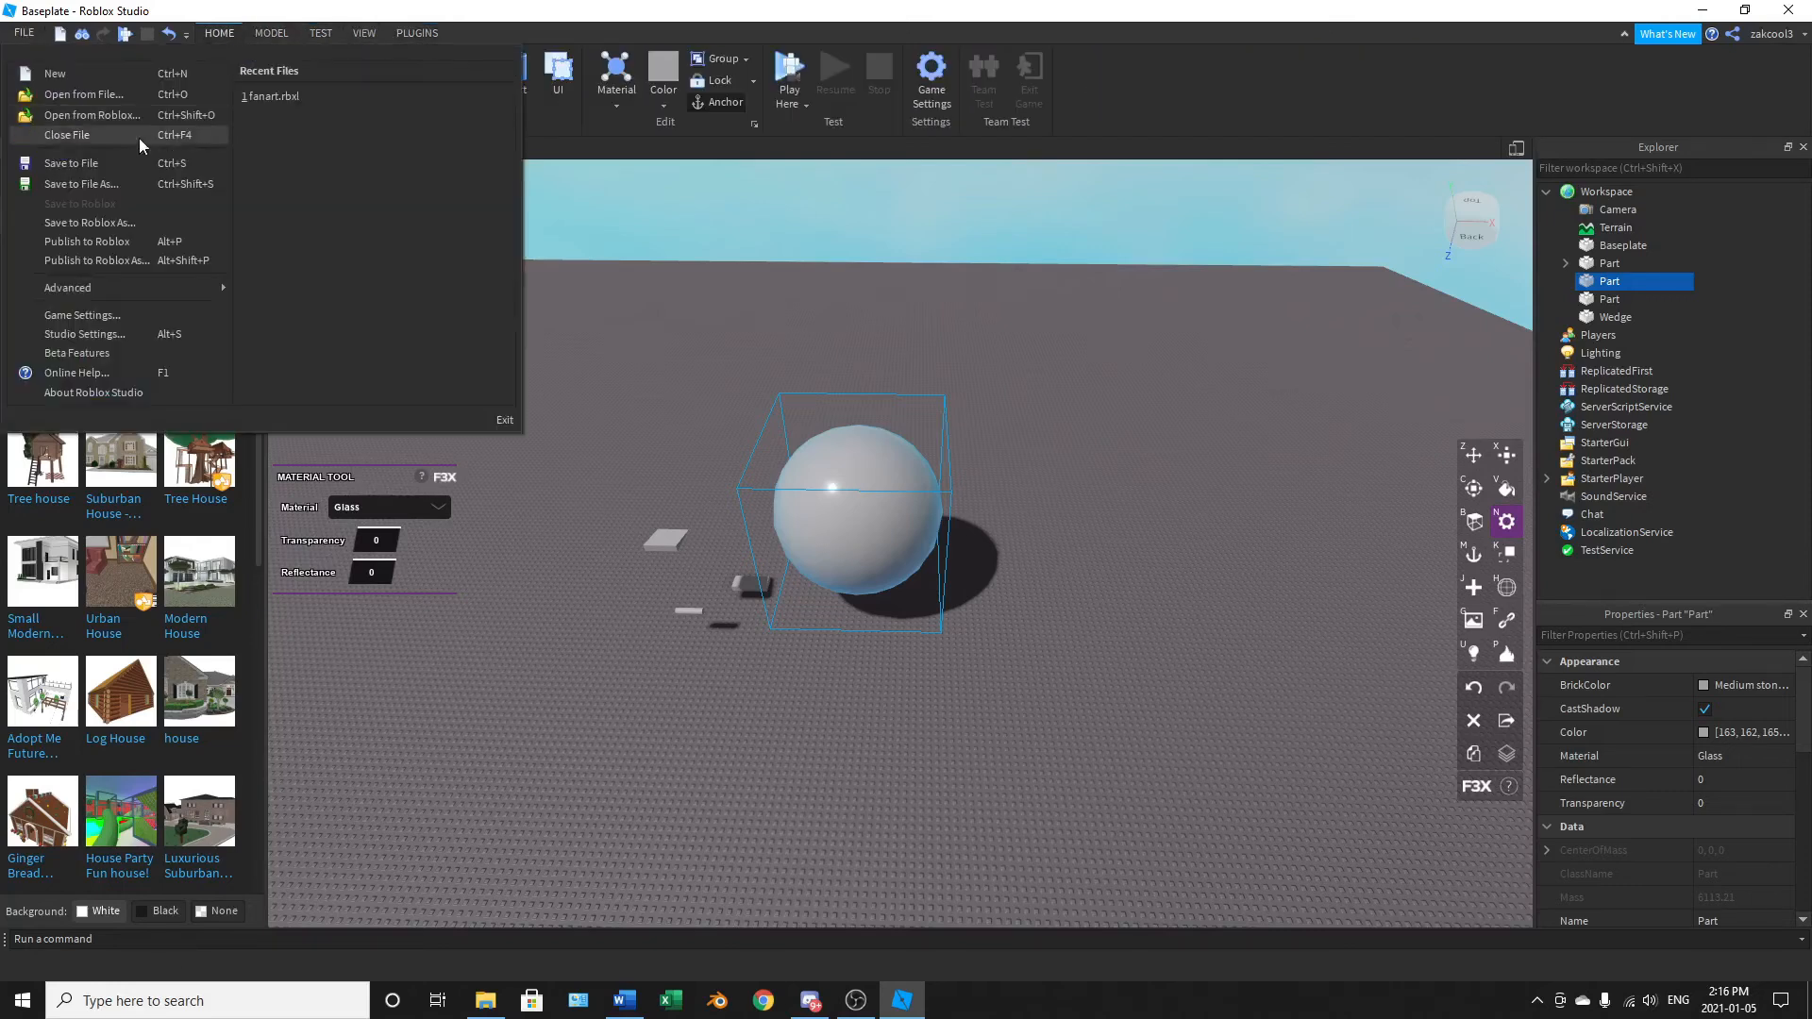
{"action": "left_click", "coordinate": [95, 240]}
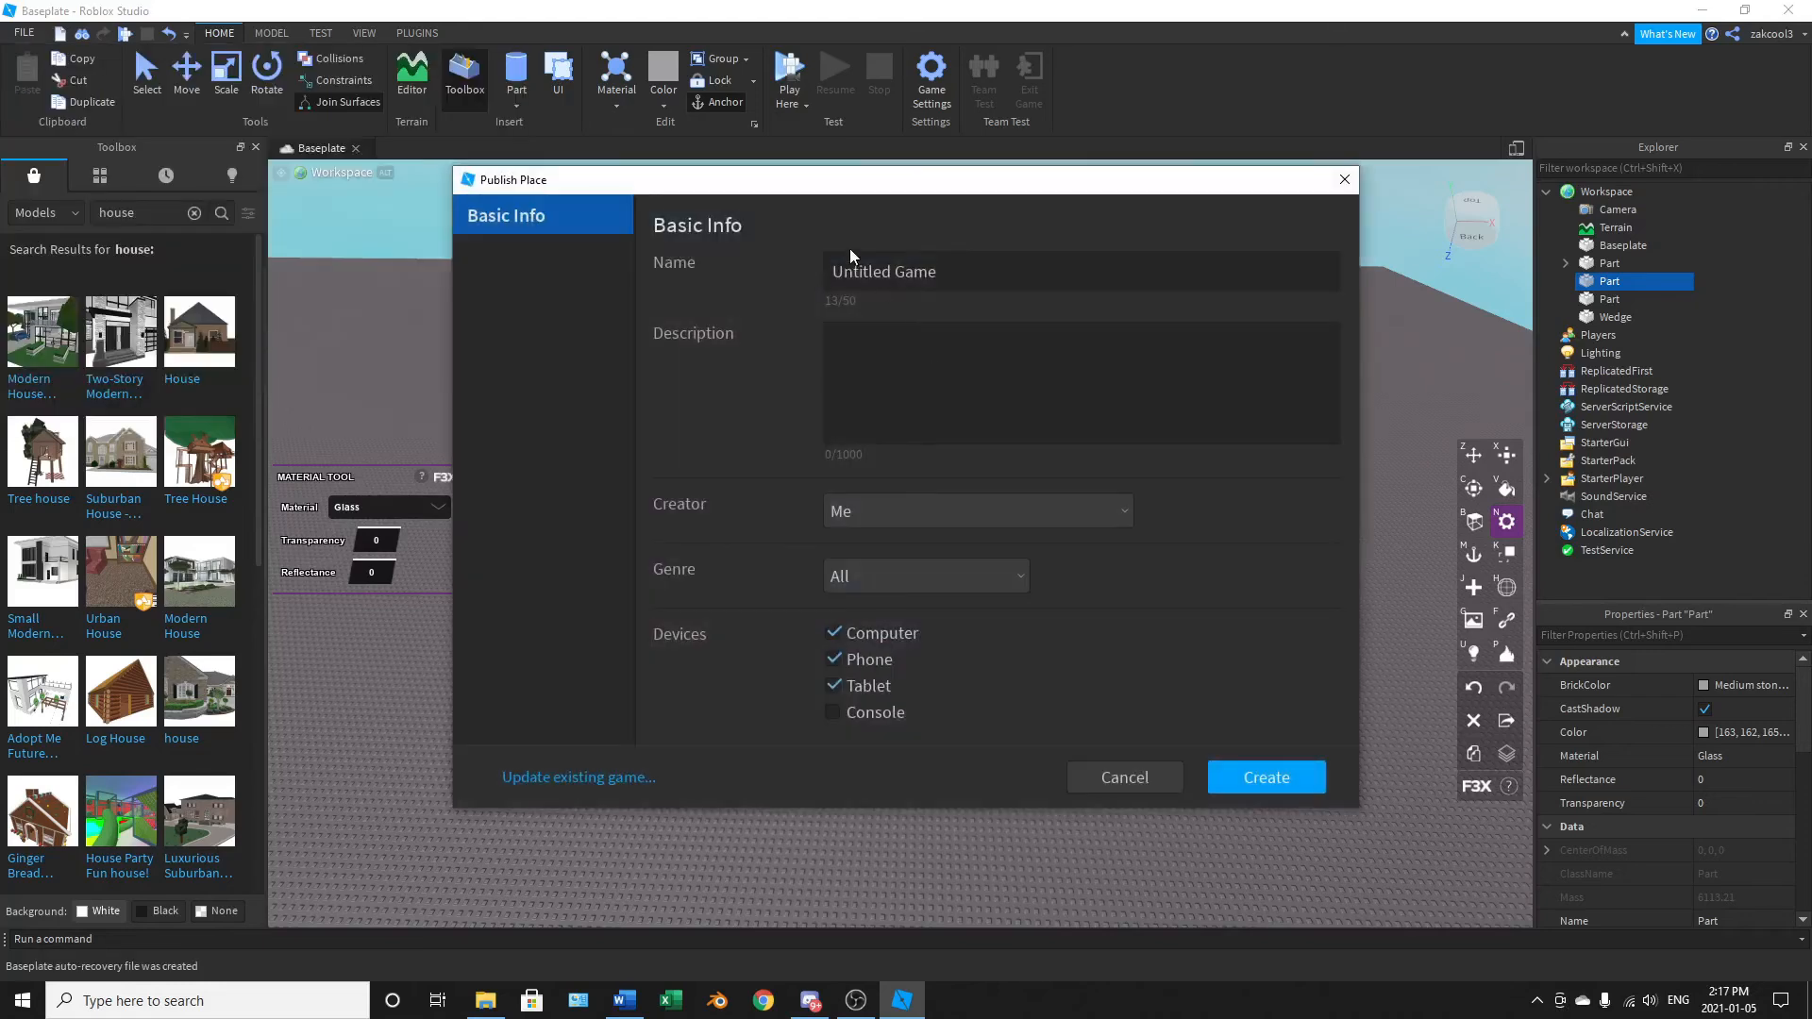
{"action": "left_click", "coordinate": [1127, 783]}
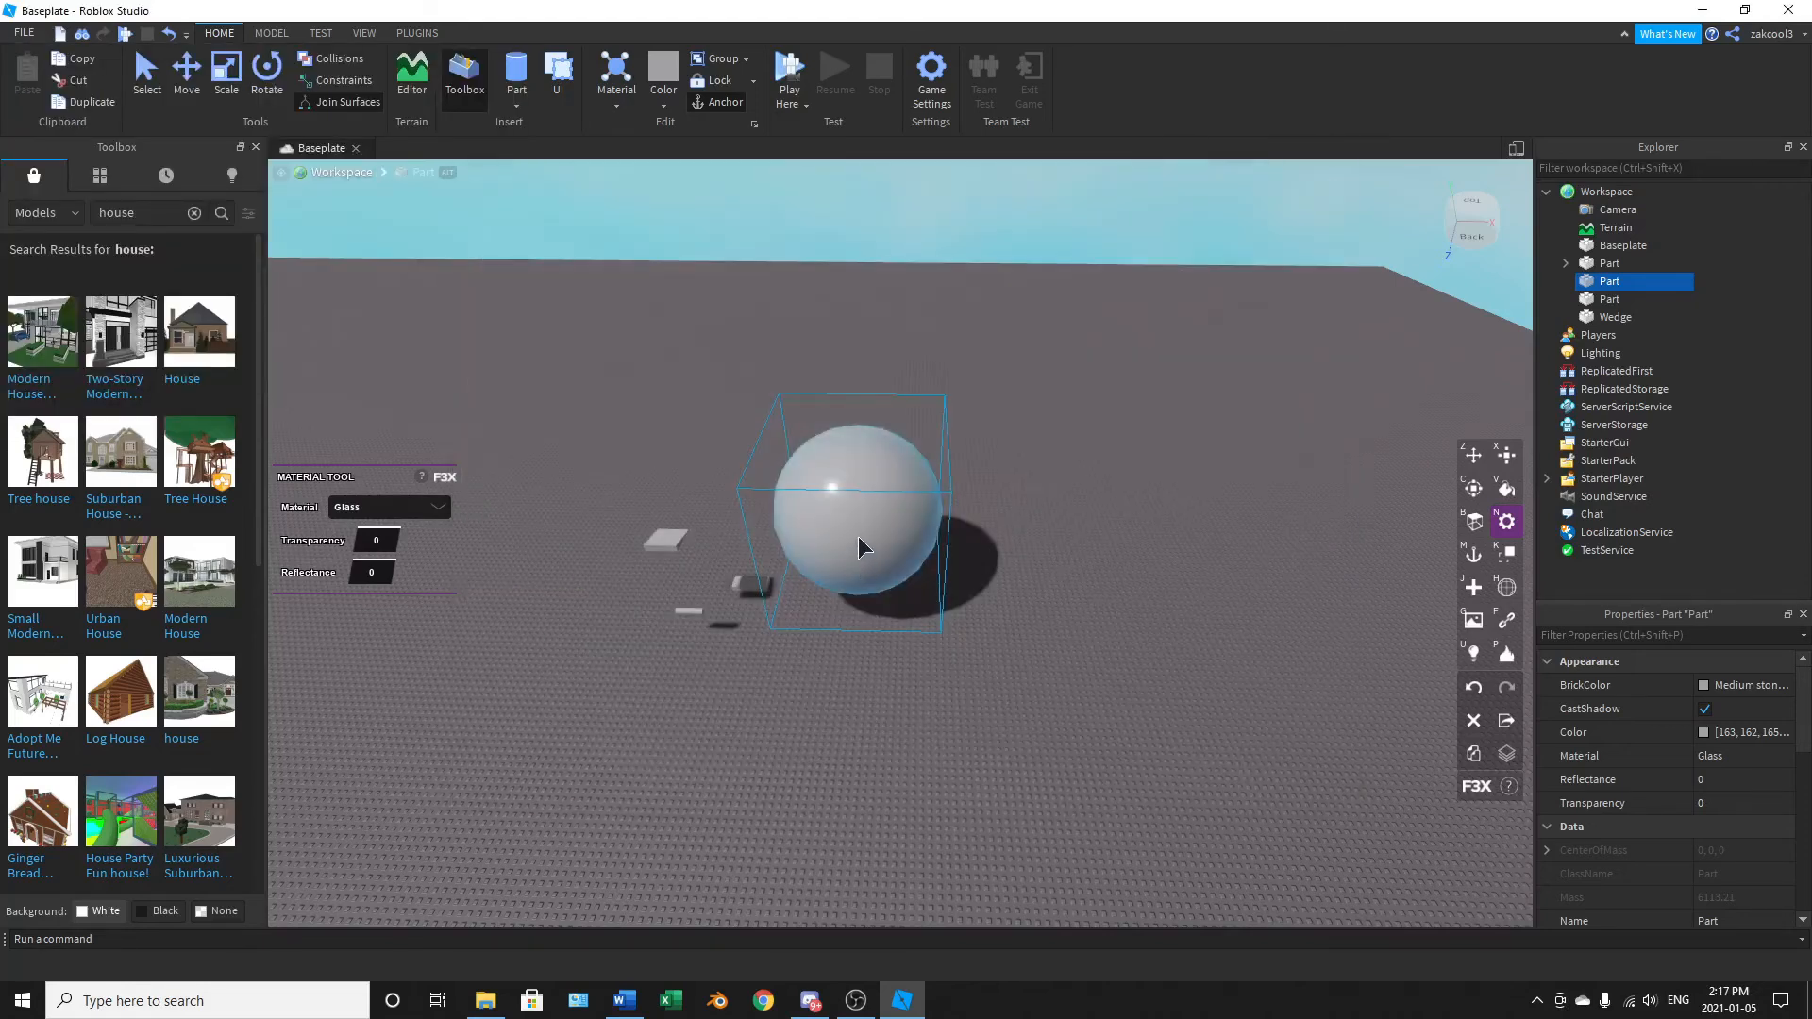
{"action": "right_click_drag", "start_coordinate": [857, 542], "coordinate": [857, 541]}
{"action": "key", "text": "w"}
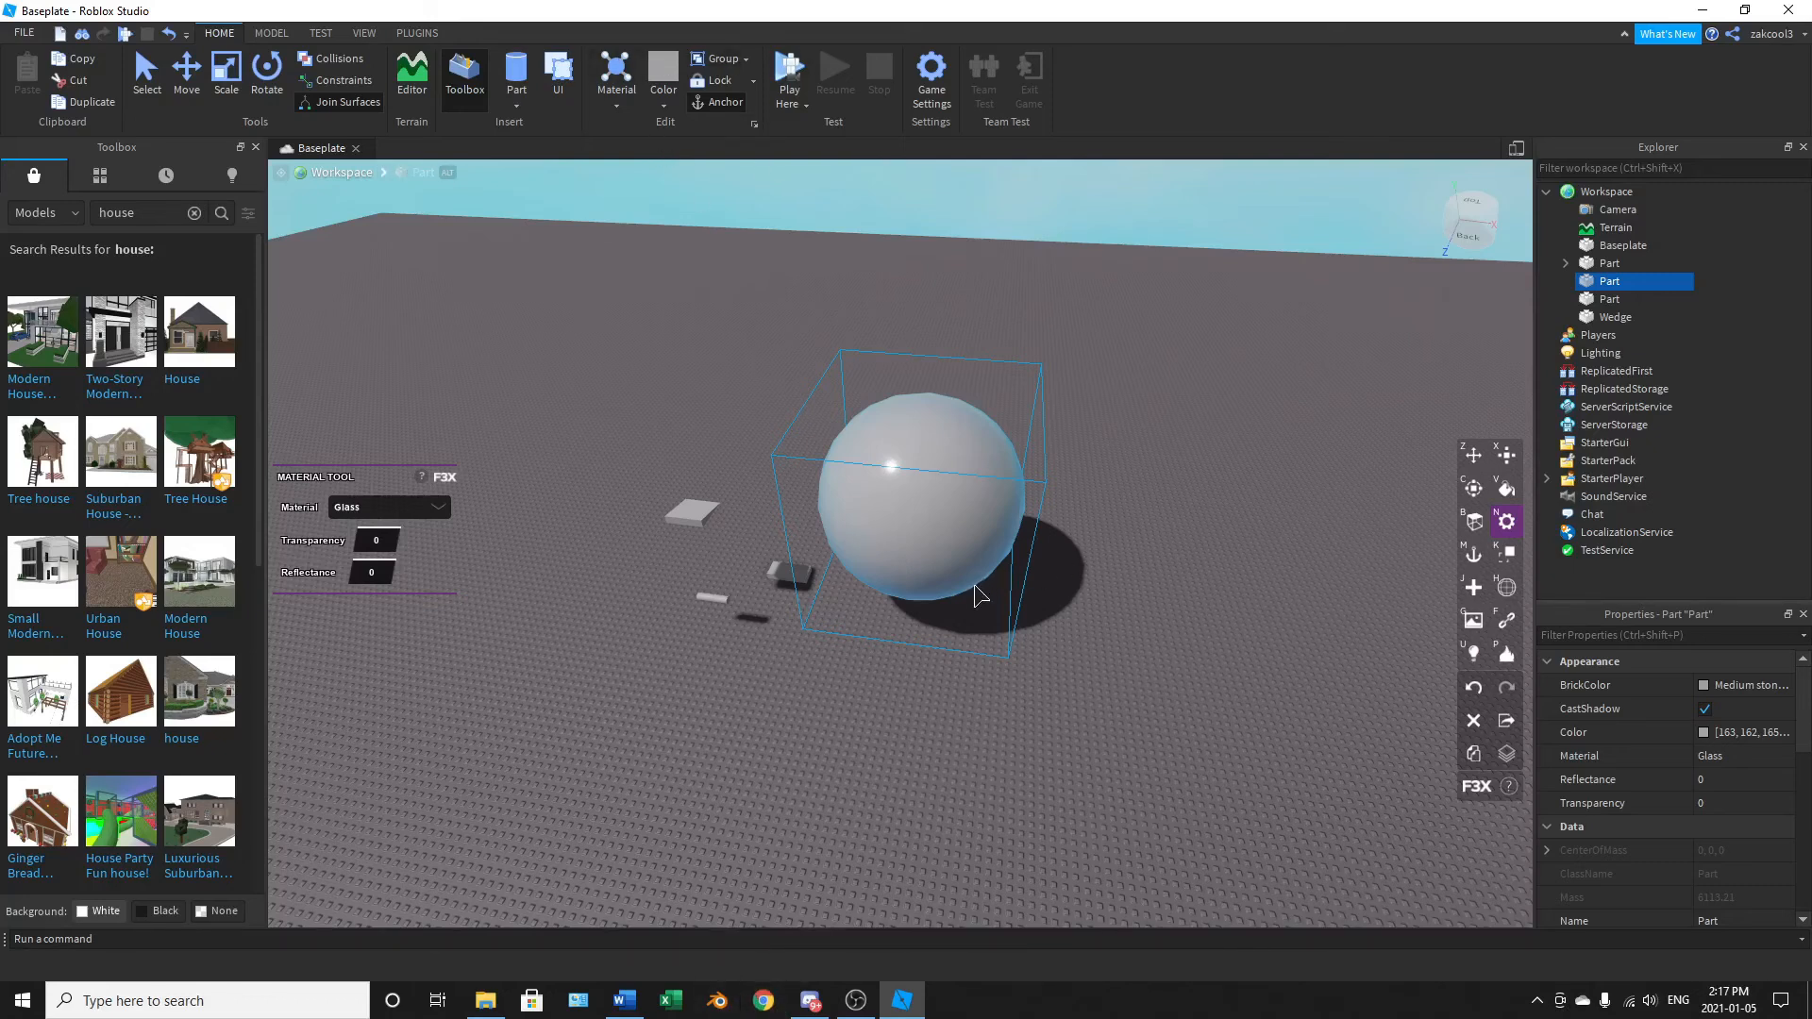
{"action": "scroll", "coordinate": [986, 531], "scroll_direction": "up", "scroll_amount": 5}
{"action": "right_click_drag", "start_coordinate": [987, 525], "coordinate": [987, 517]}
{"action": "key", "text": "a"}
{"action": "key", "text": "d"}
{"action": "key", "text": "s"}
{"action": "key", "text": "s"}
{"action": "key", "text": "w"}
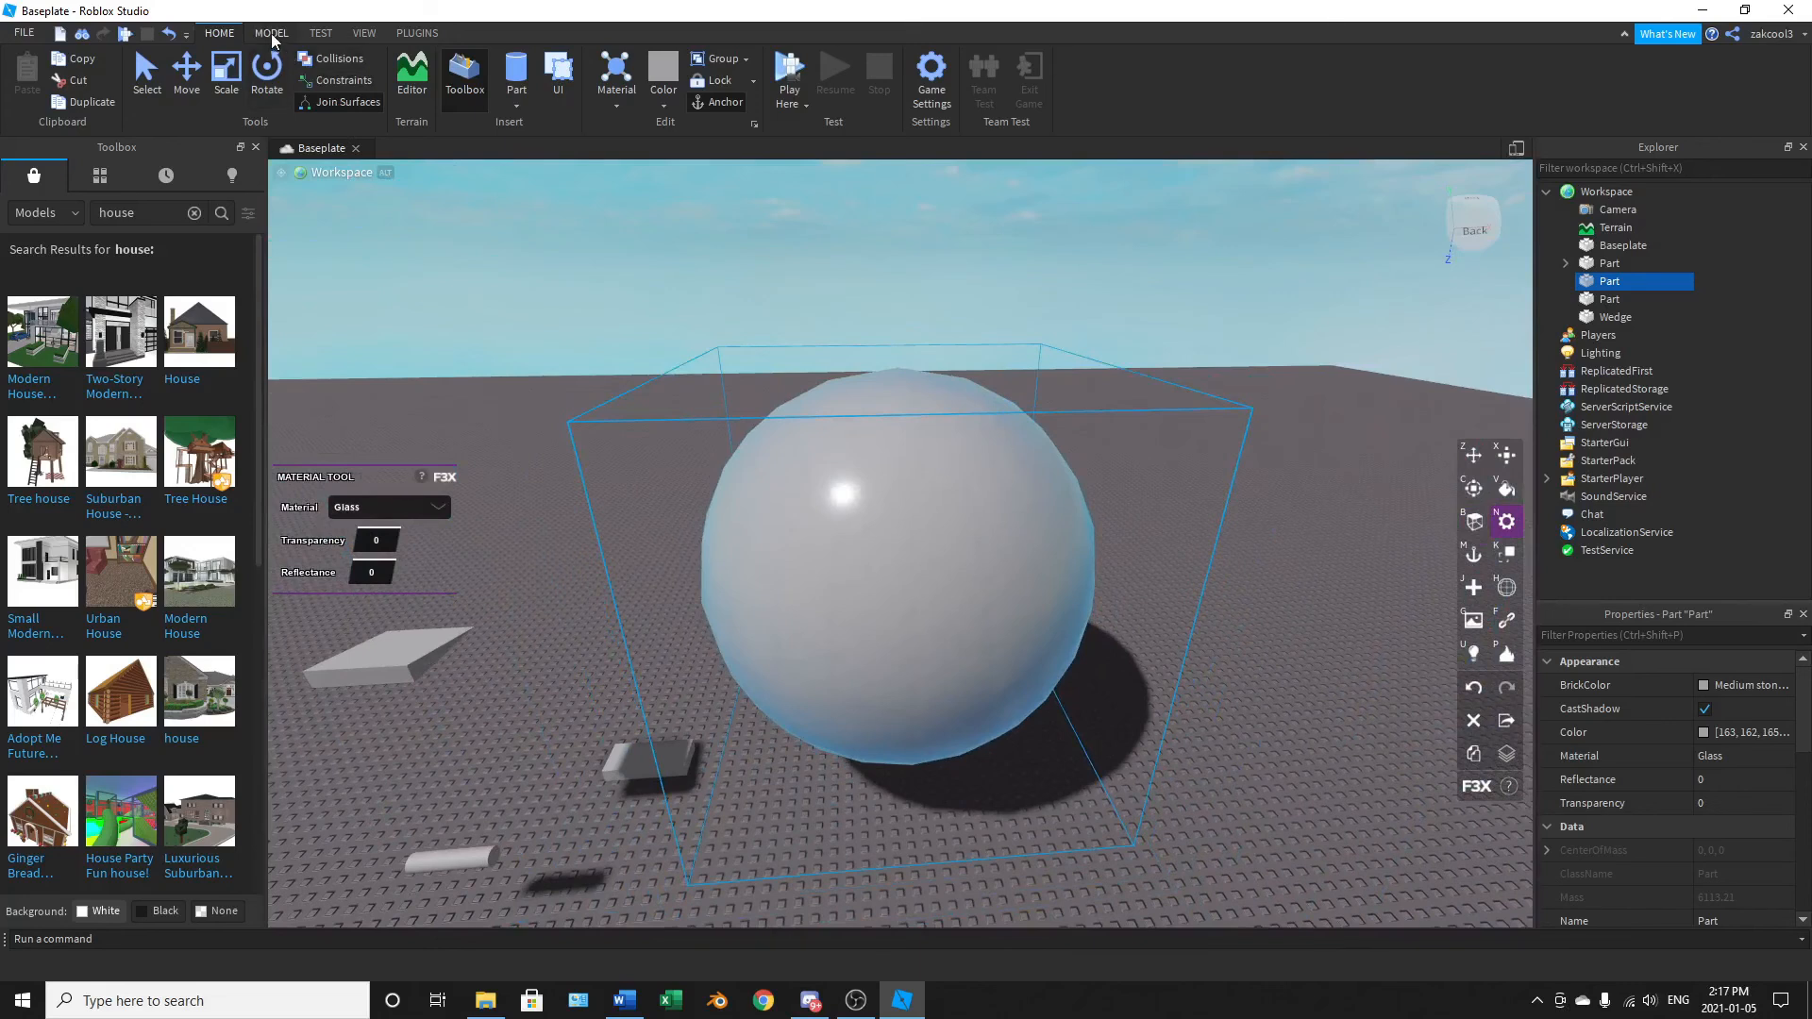
{"action": "left_click", "coordinate": [272, 33]}
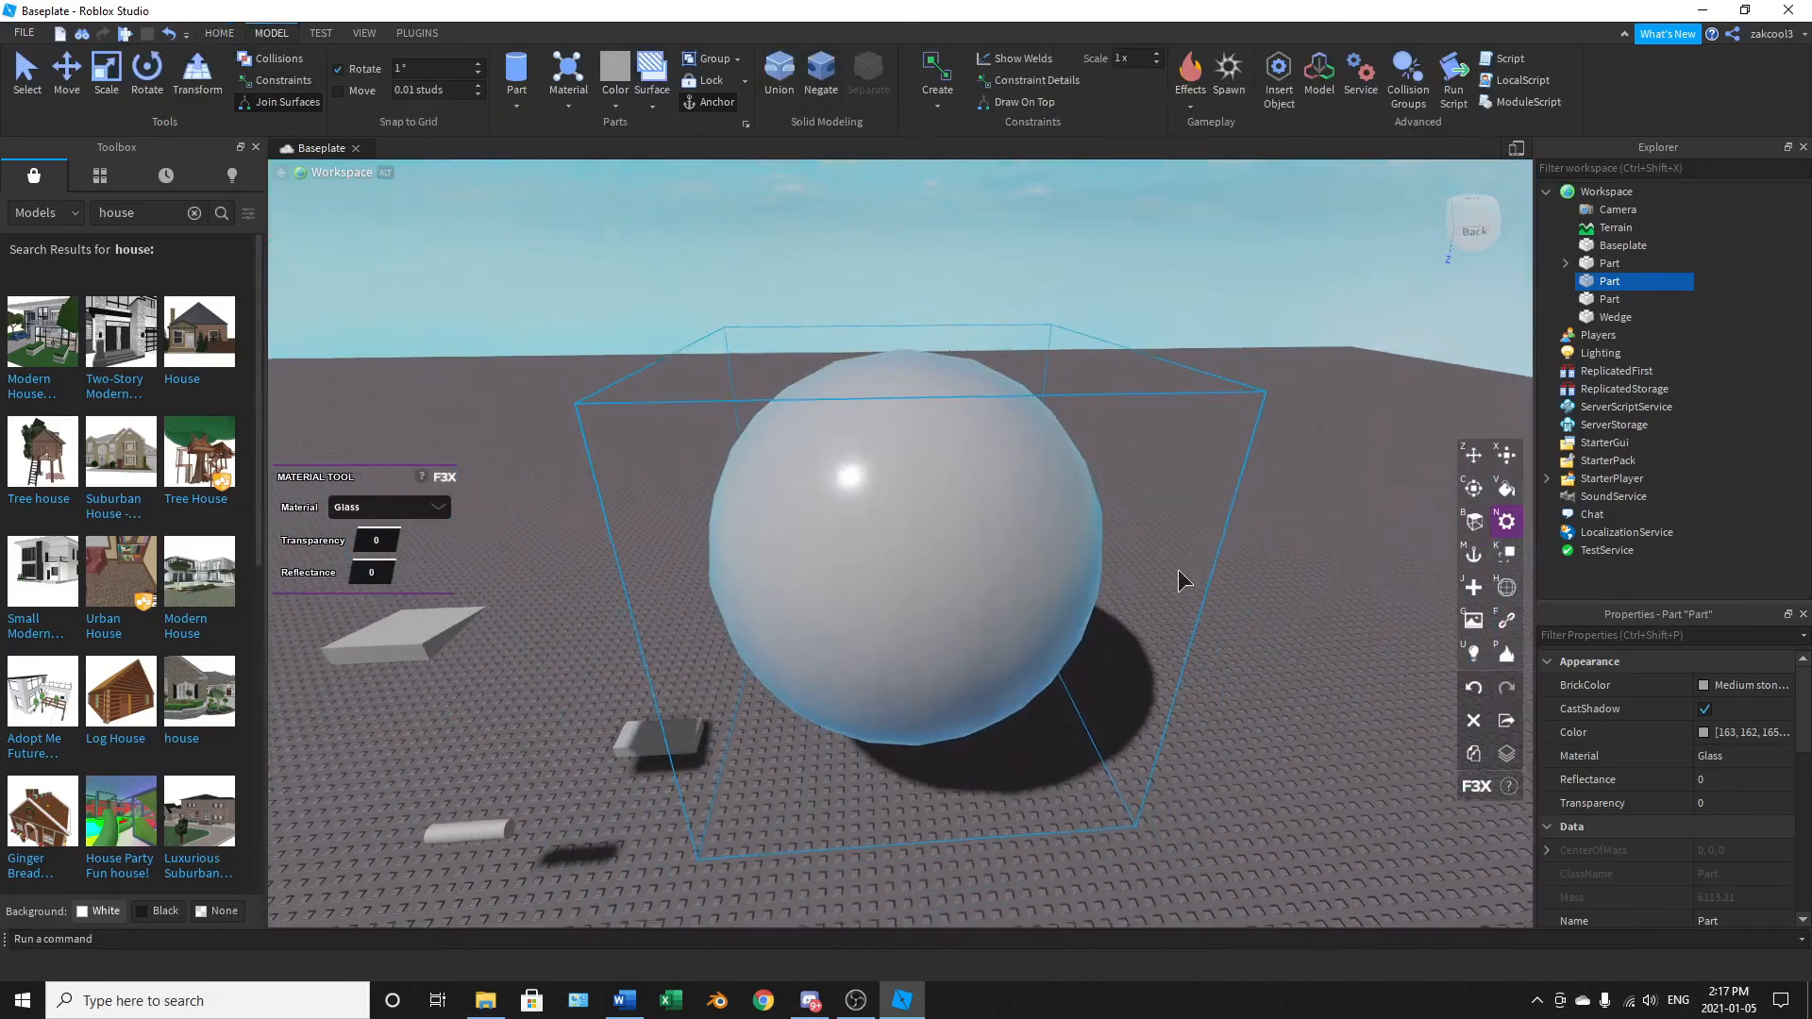
{"action": "scroll", "coordinate": [1072, 526], "scroll_direction": "up", "scroll_amount": 5}
{"action": "key", "text": "f"}
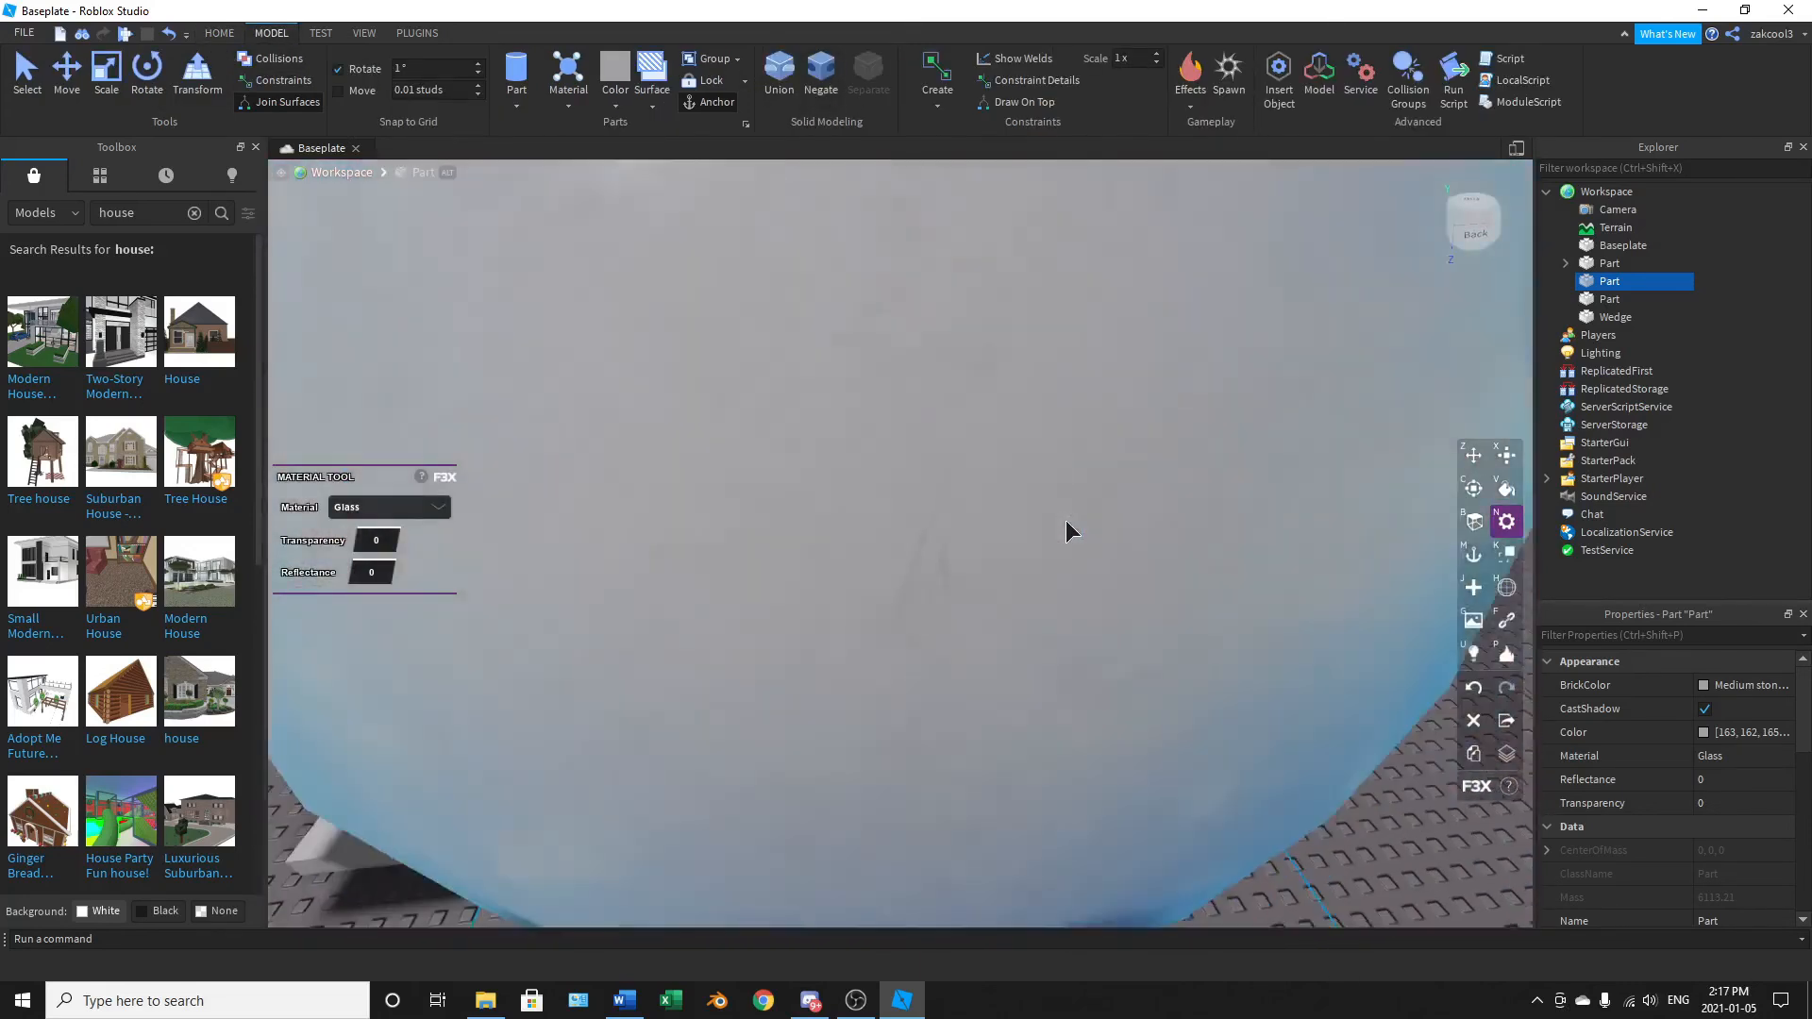
{"action": "right_click_drag", "start_coordinate": [1066, 521], "coordinate": [1066, 521]}
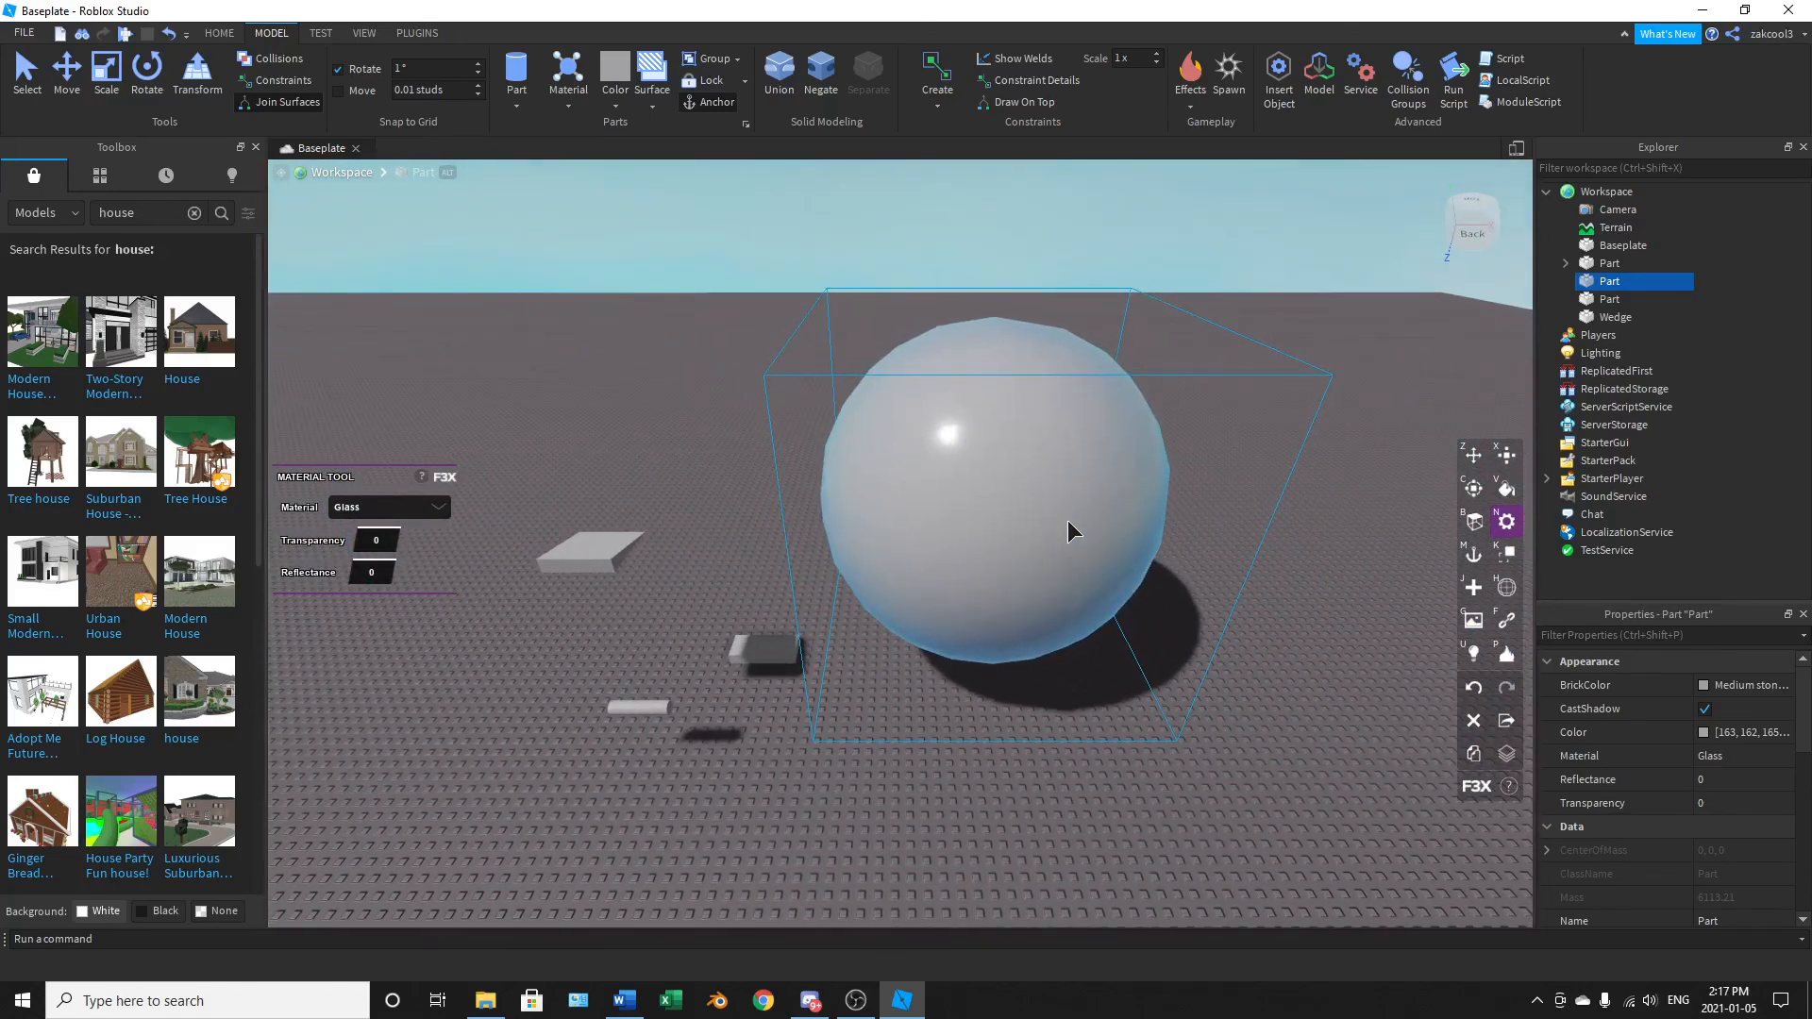
{"action": "key", "text": "w"}
{"action": "right_click_drag", "start_coordinate": [1068, 521], "coordinate": [1062, 516]}
{"action": "key", "text": "w"}
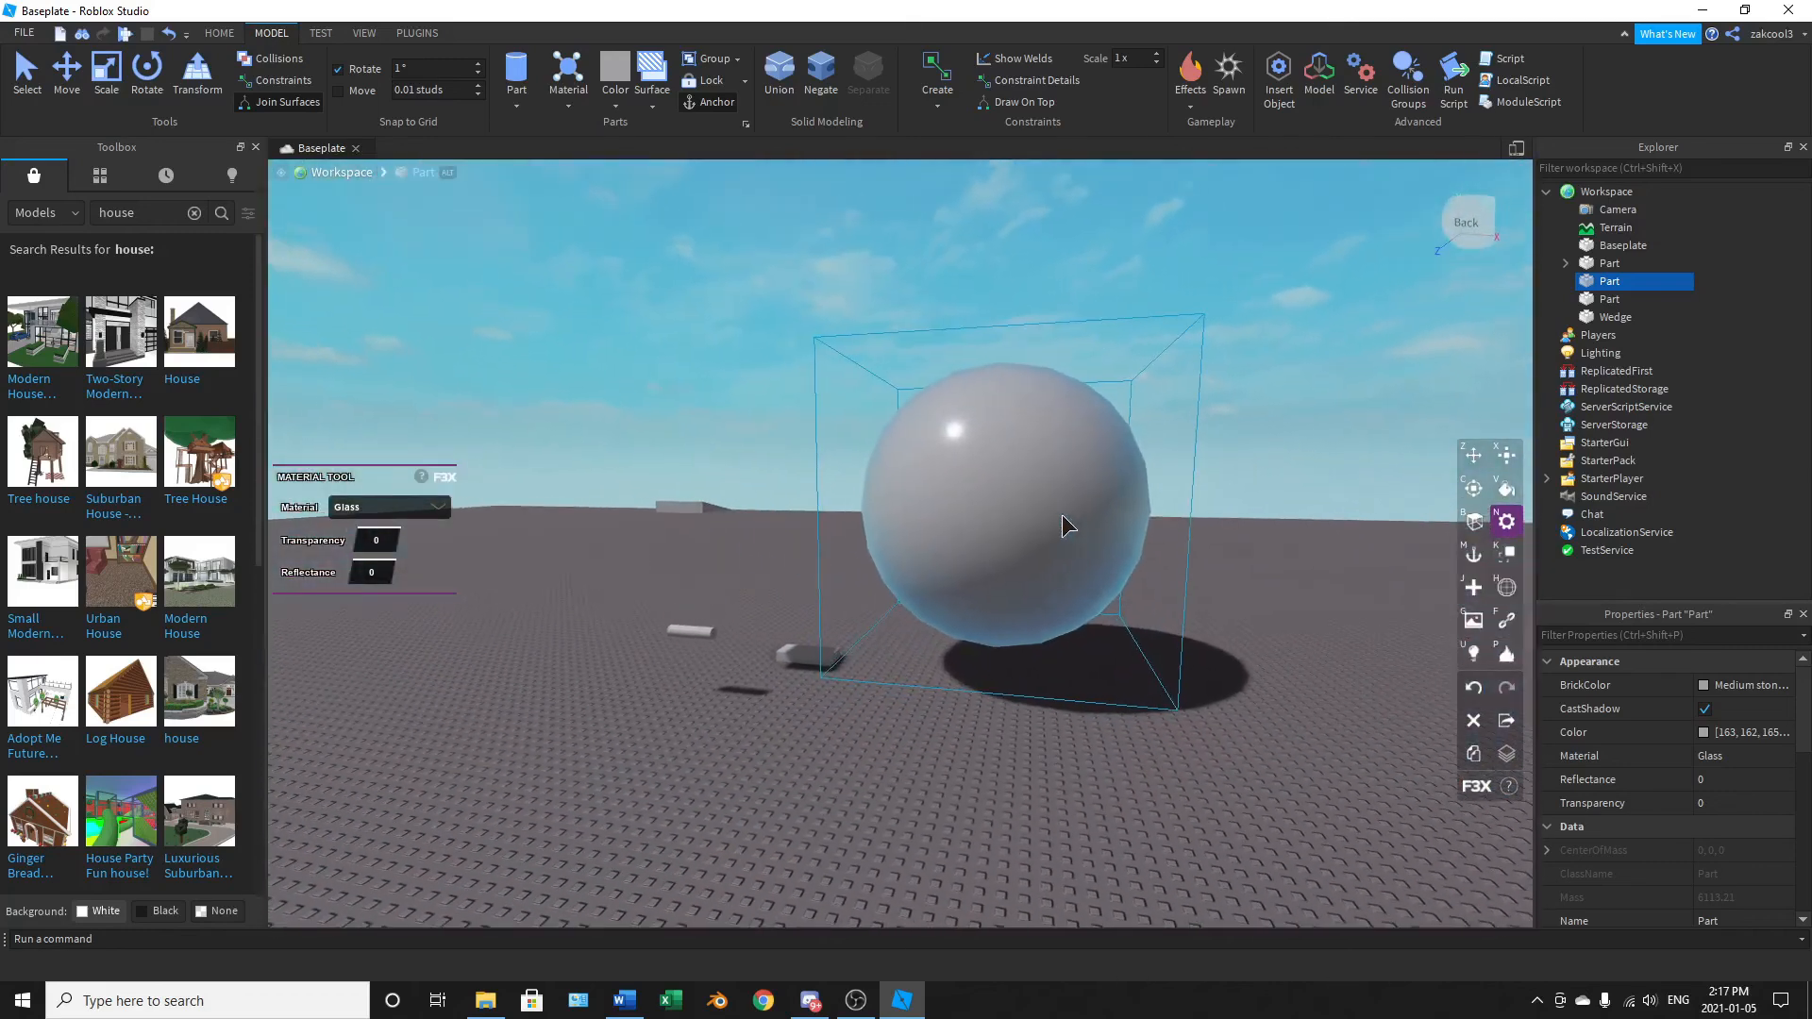
{"action": "key", "text": "w"}
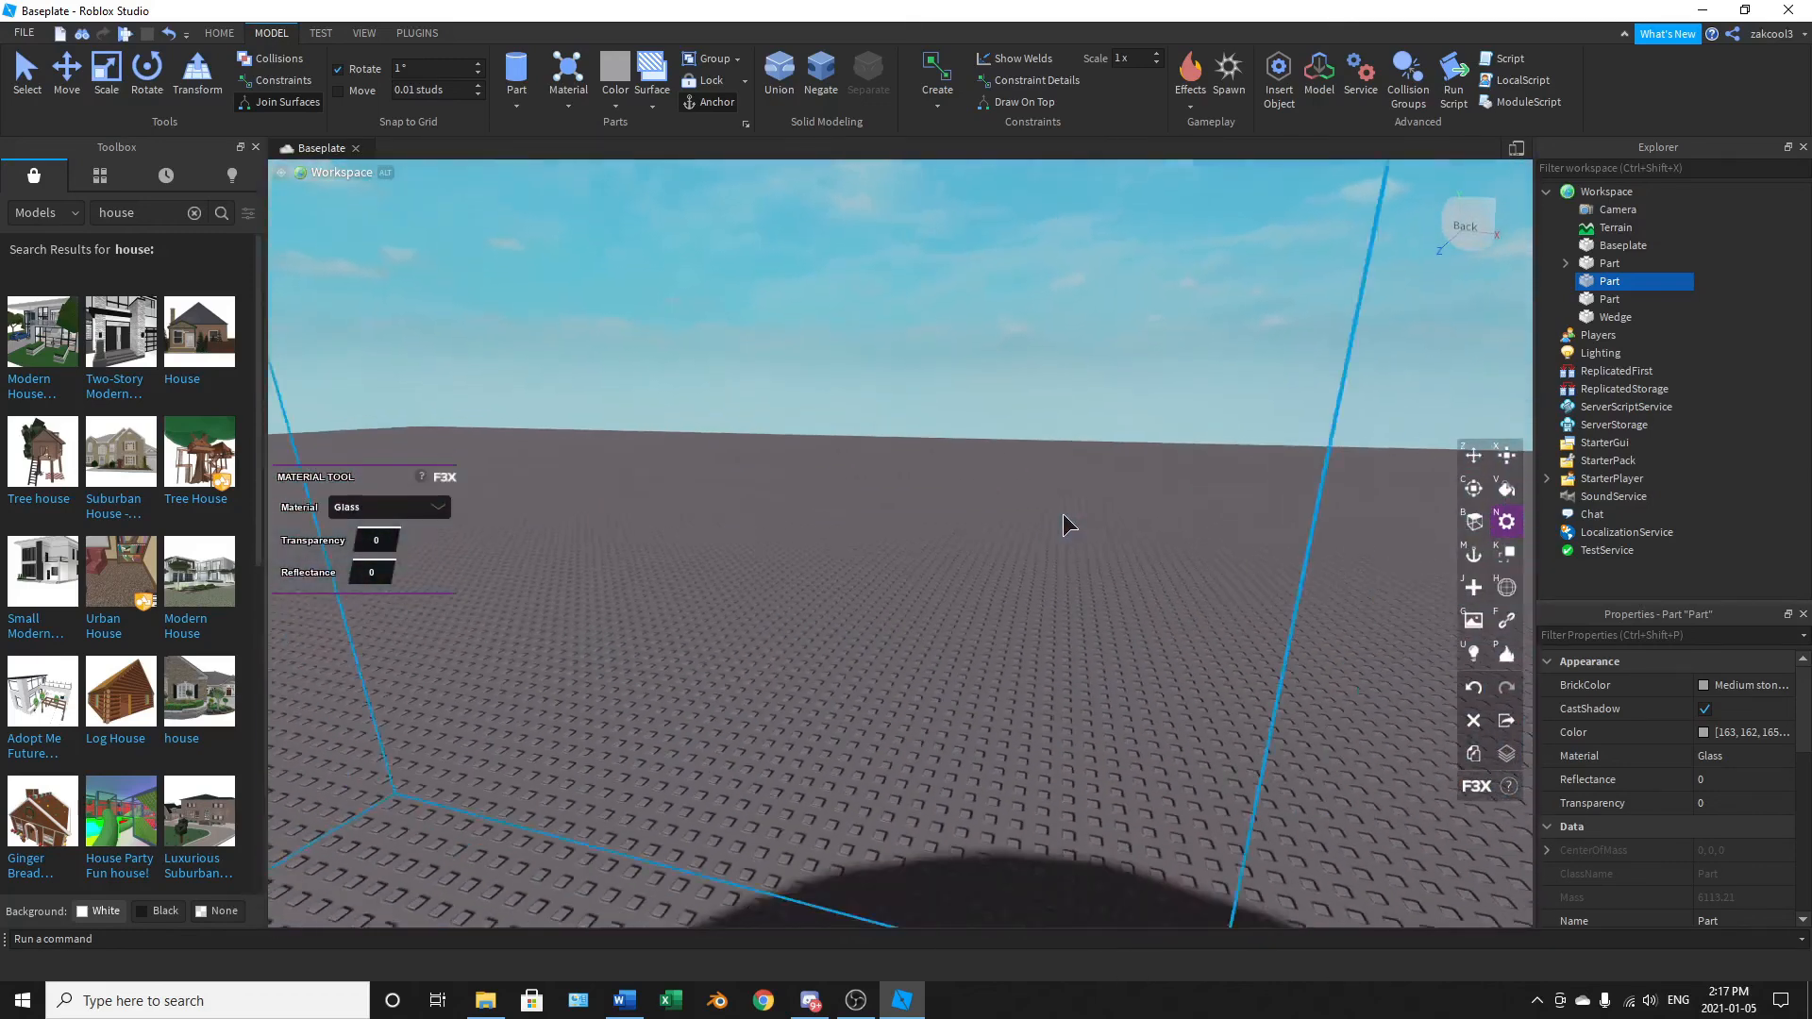
{"action": "key", "text": "f"}
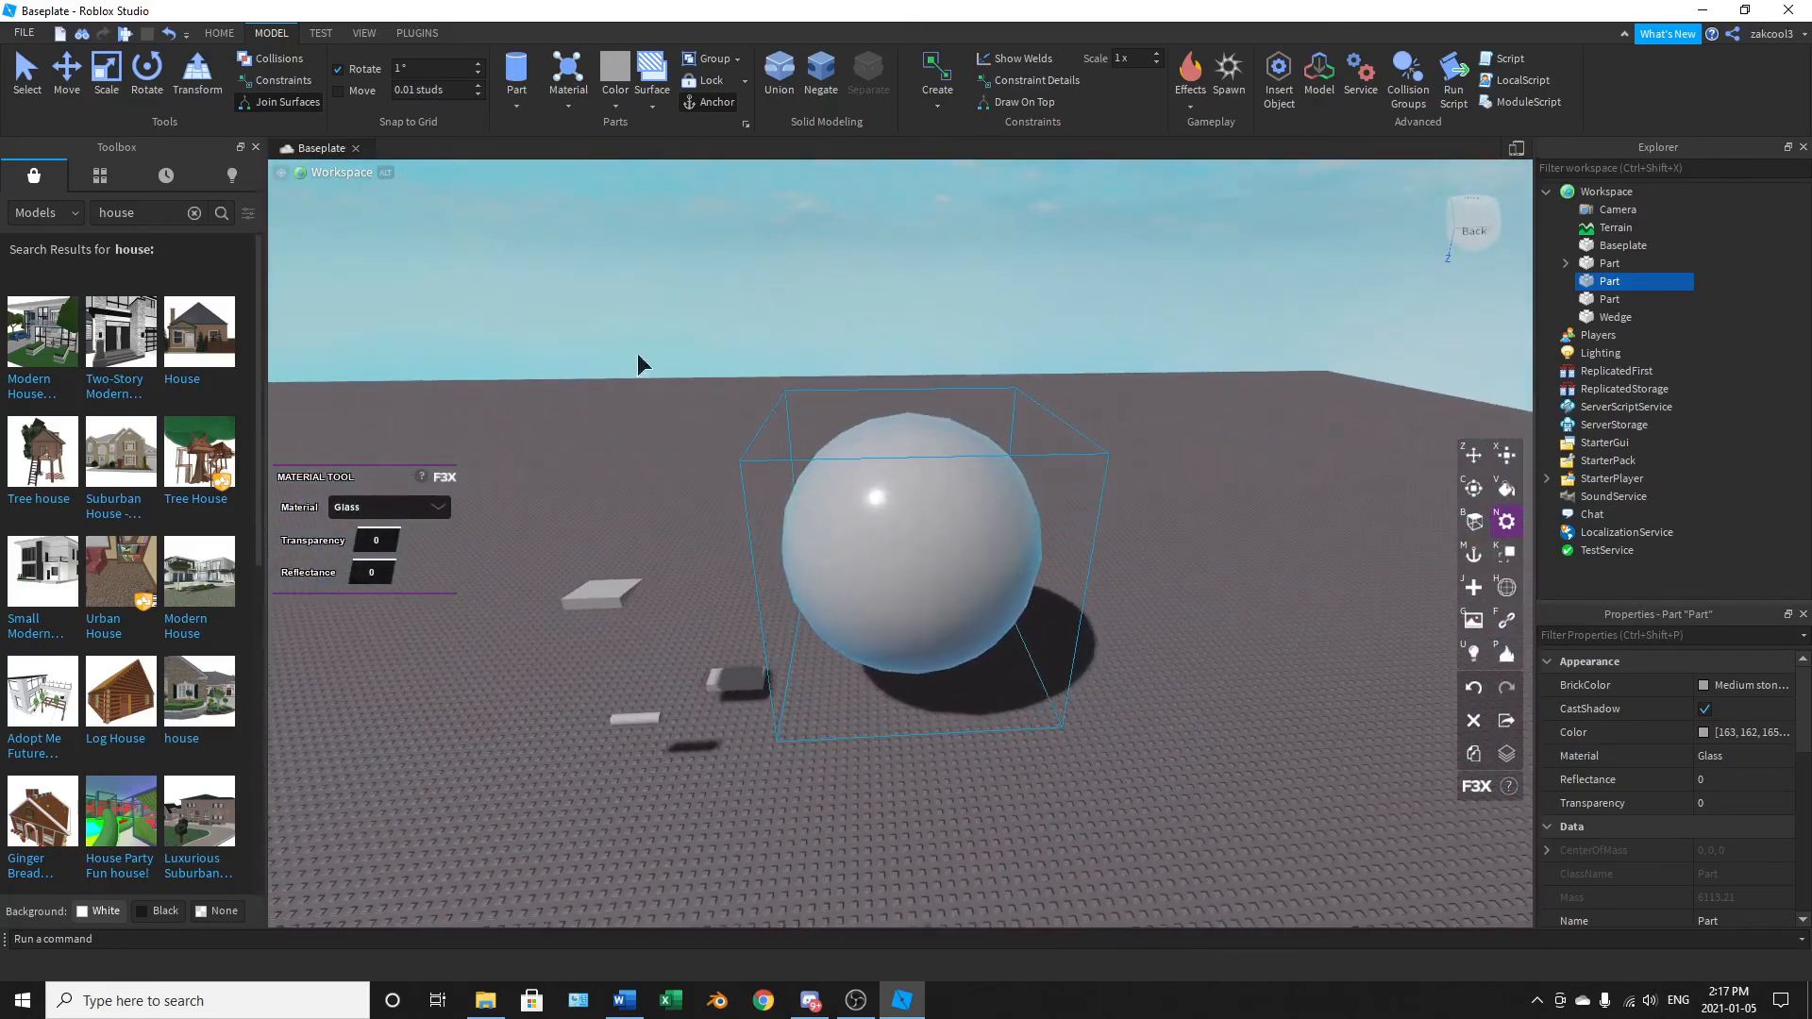
{"action": "key", "text": "s"}
{"action": "right_click_drag", "start_coordinate": [642, 432], "coordinate": [642, 433]}
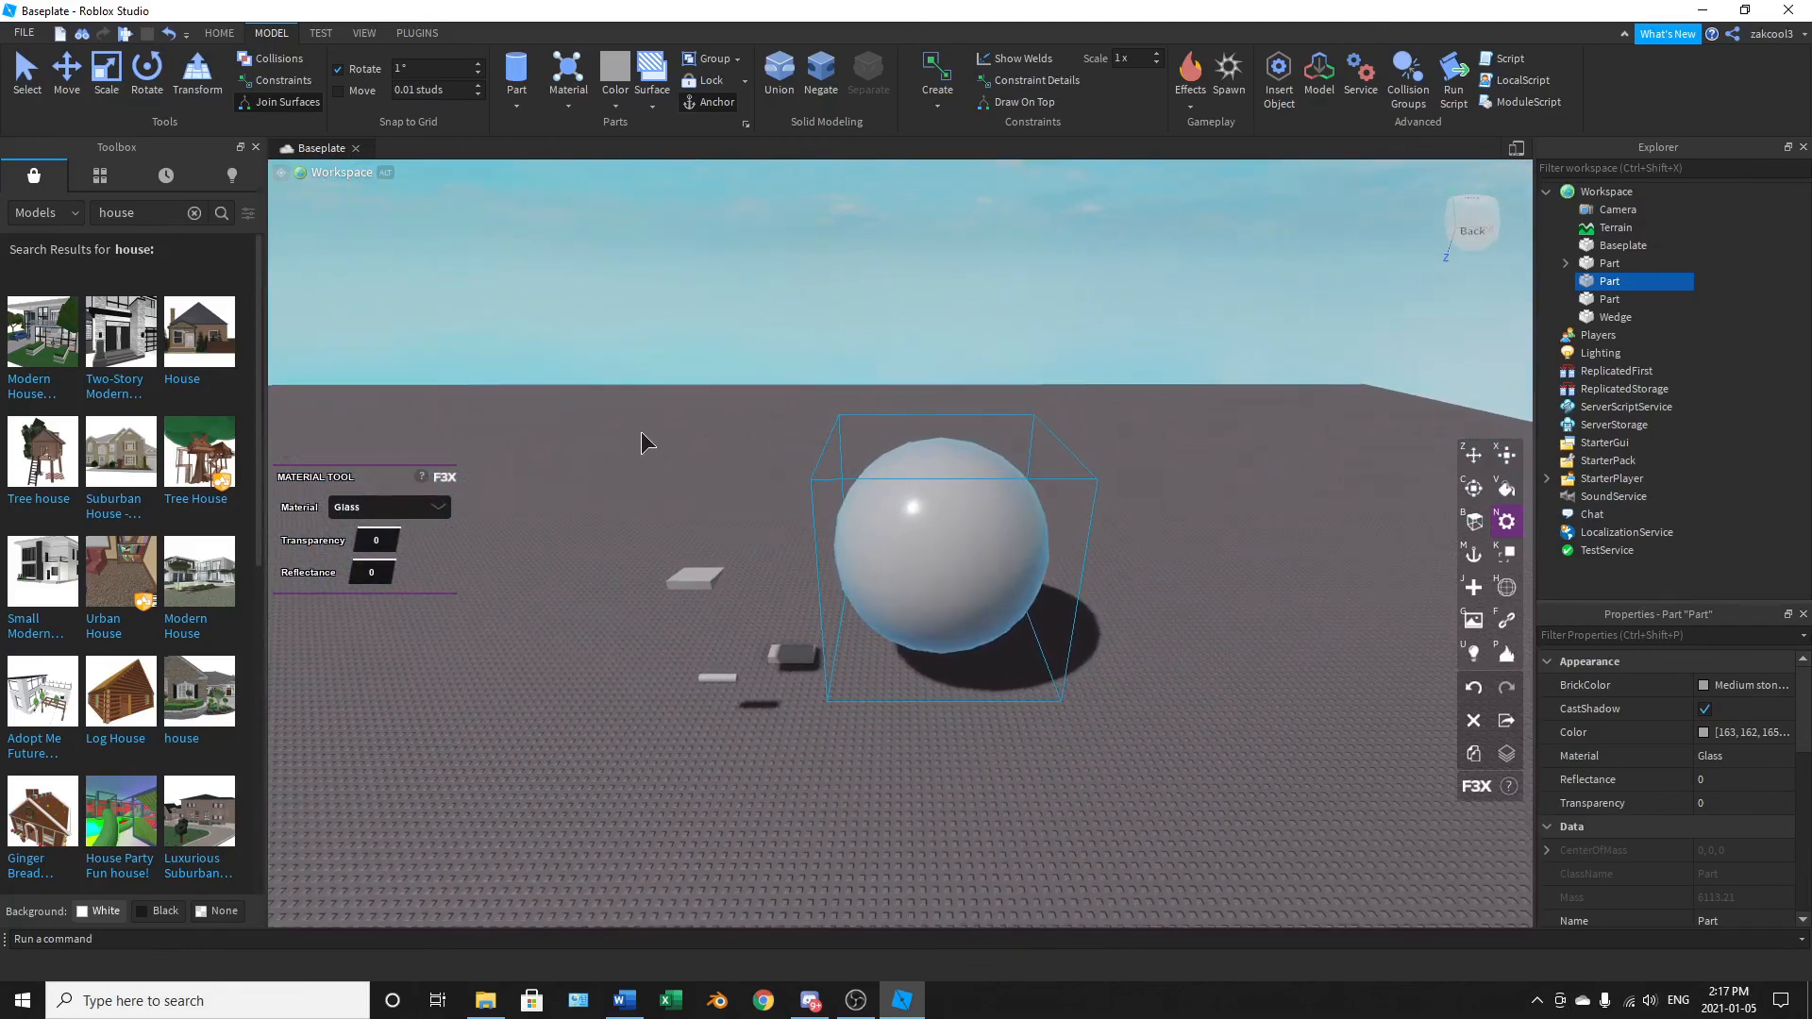